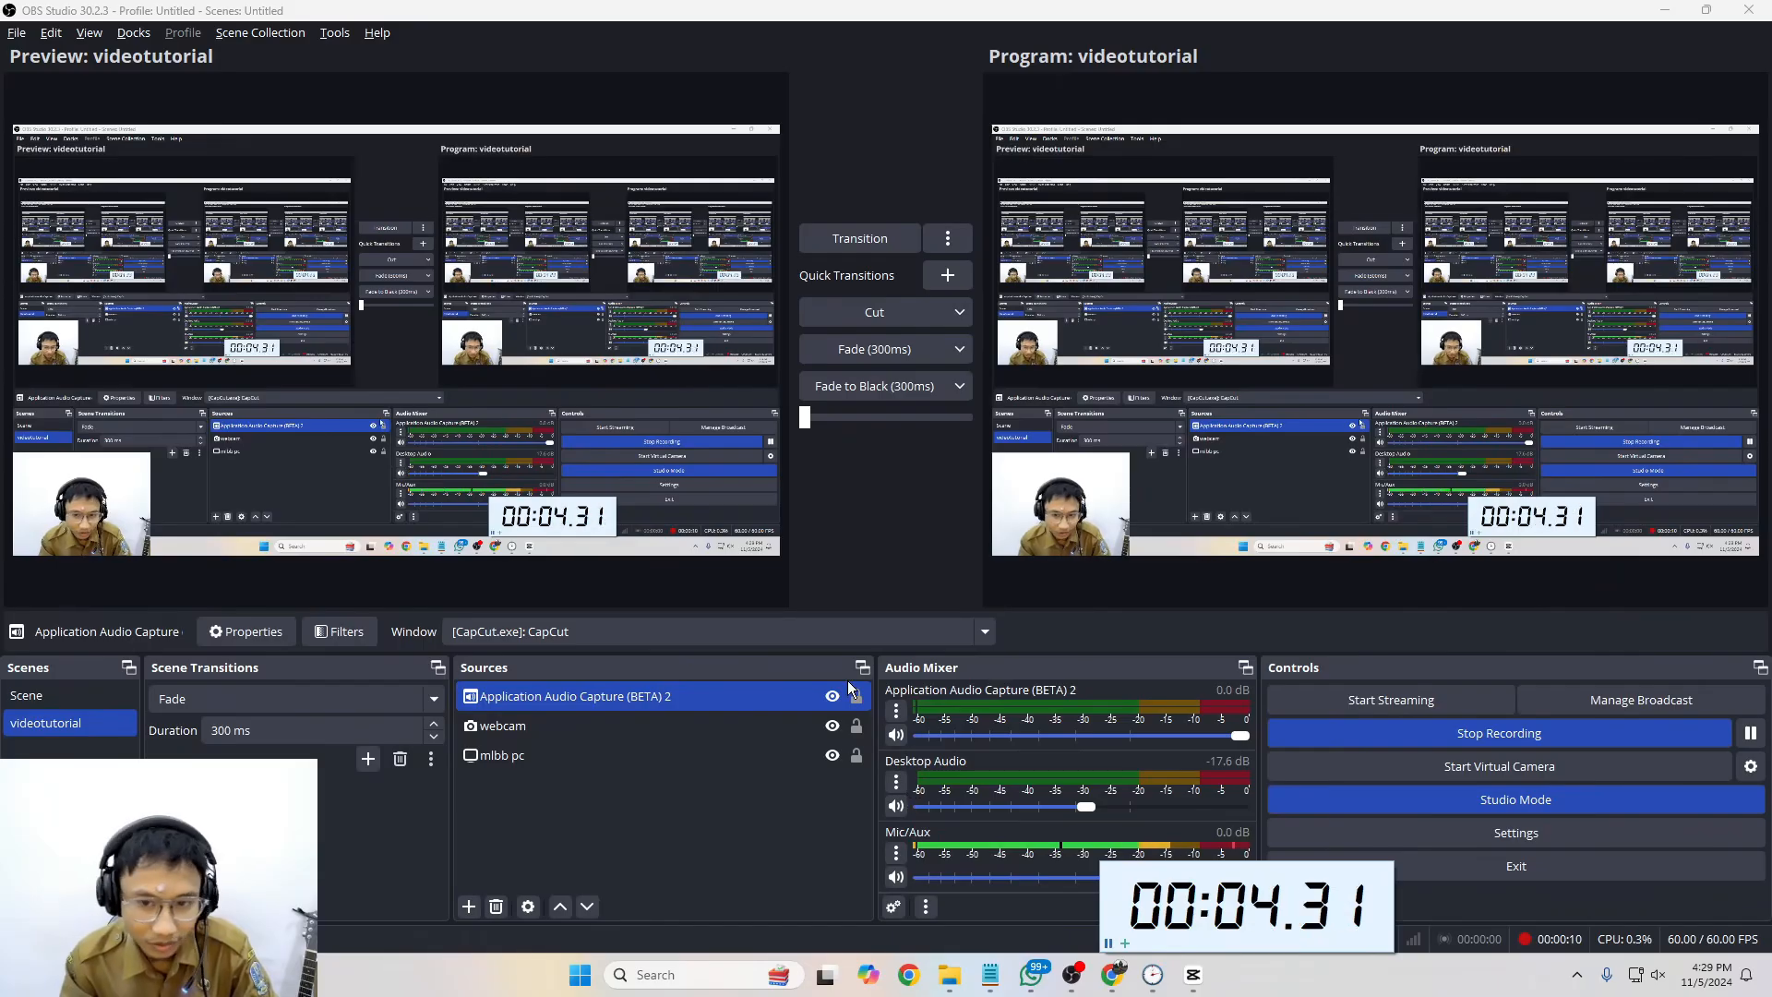
Step: Hide the webcam source in the videotutorial scene, transition the change to the program output, and minimize the recorder window
{"action": "left_click", "coordinate": [545, 757]}
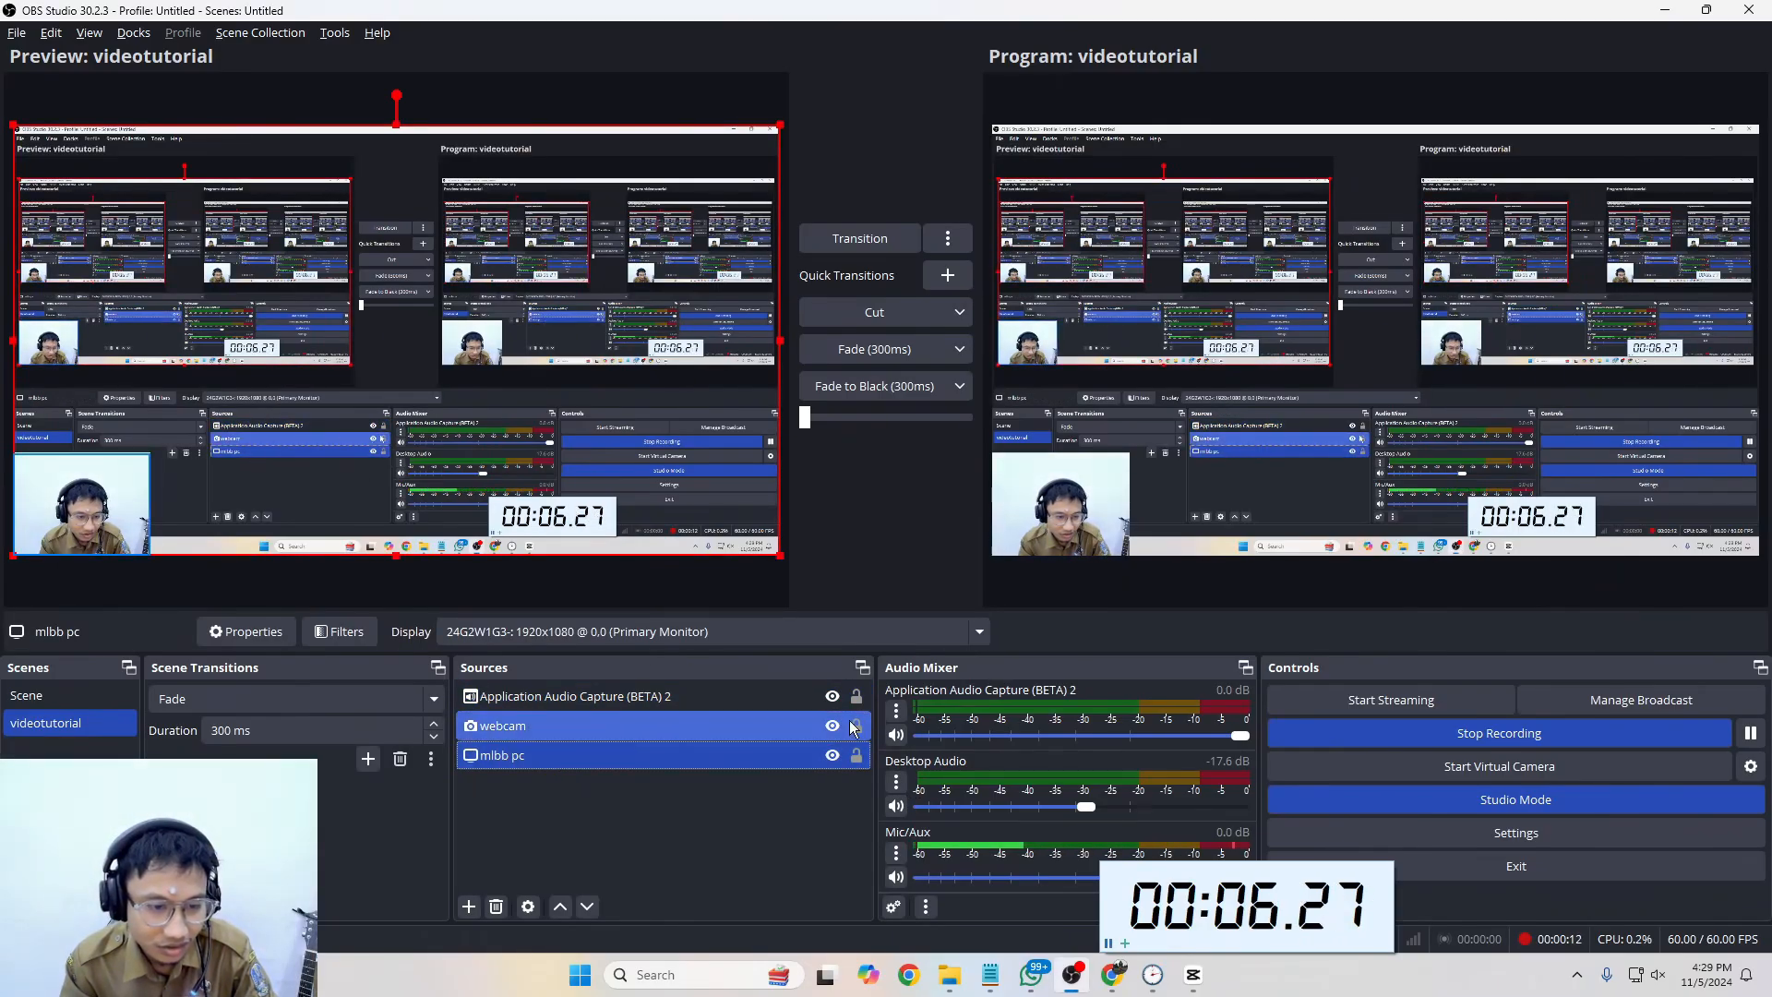
{"action": "left_click", "coordinate": [554, 726]}
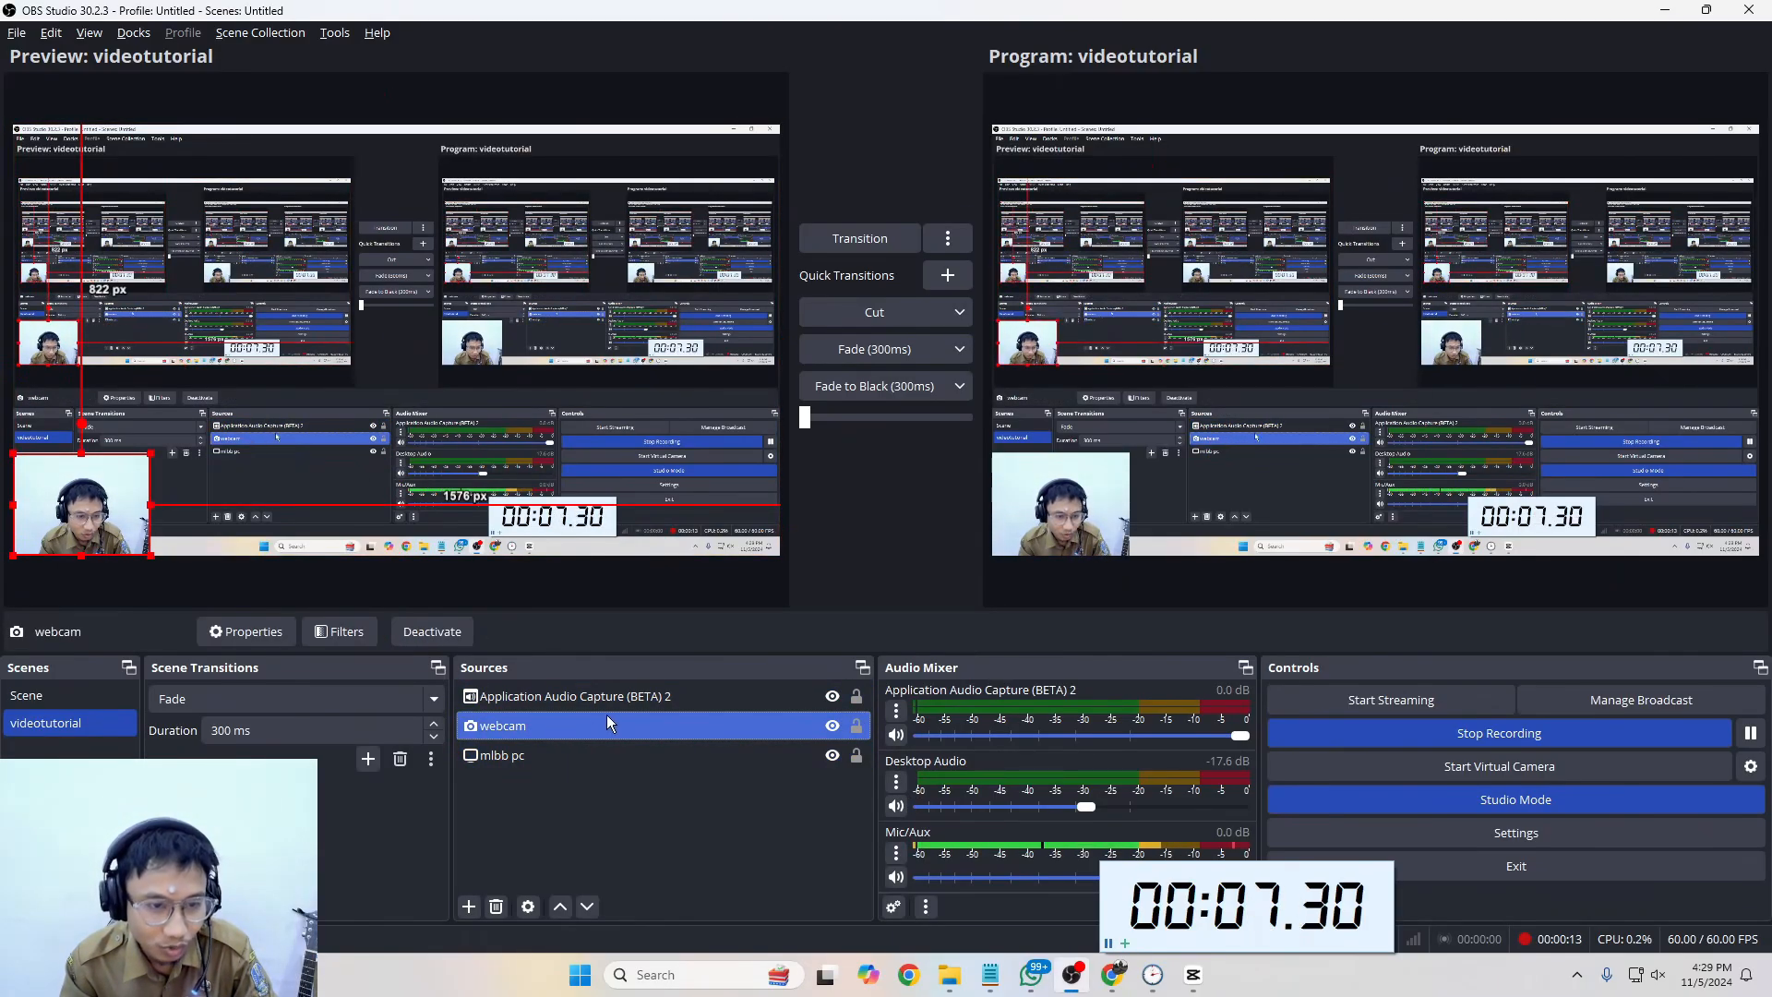
{"action": "left_click", "coordinate": [832, 726]}
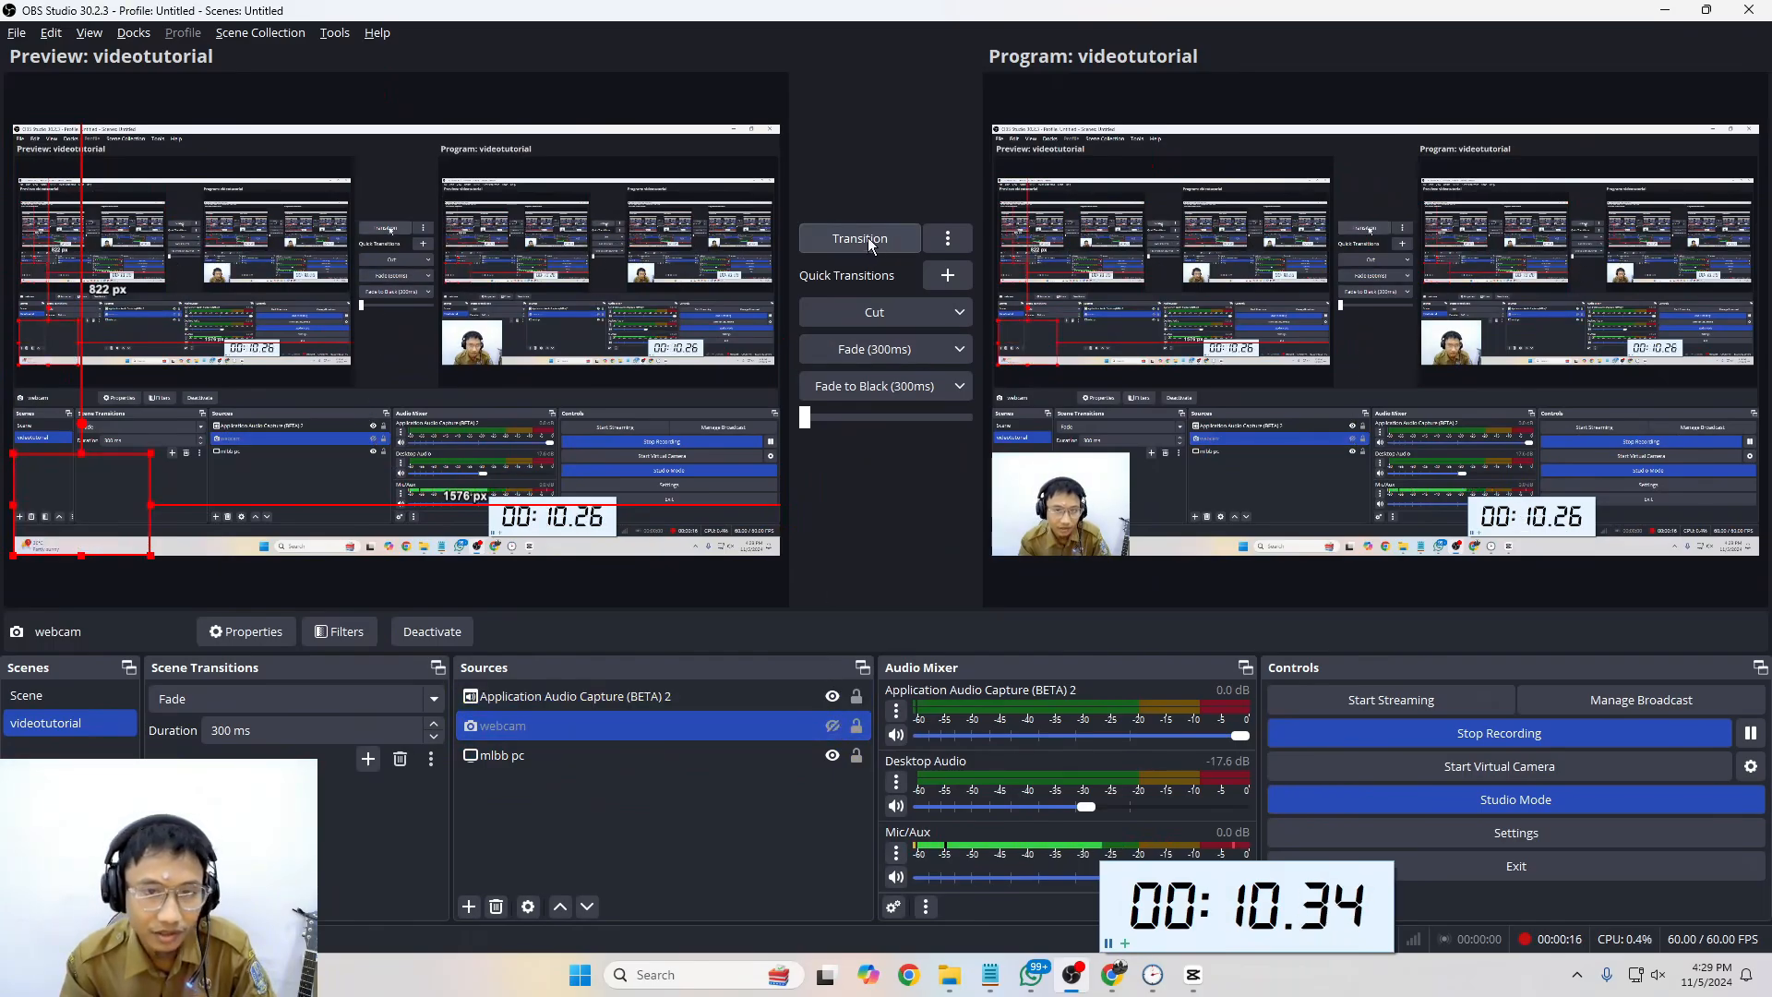
{"action": "left_click", "coordinate": [840, 238]}
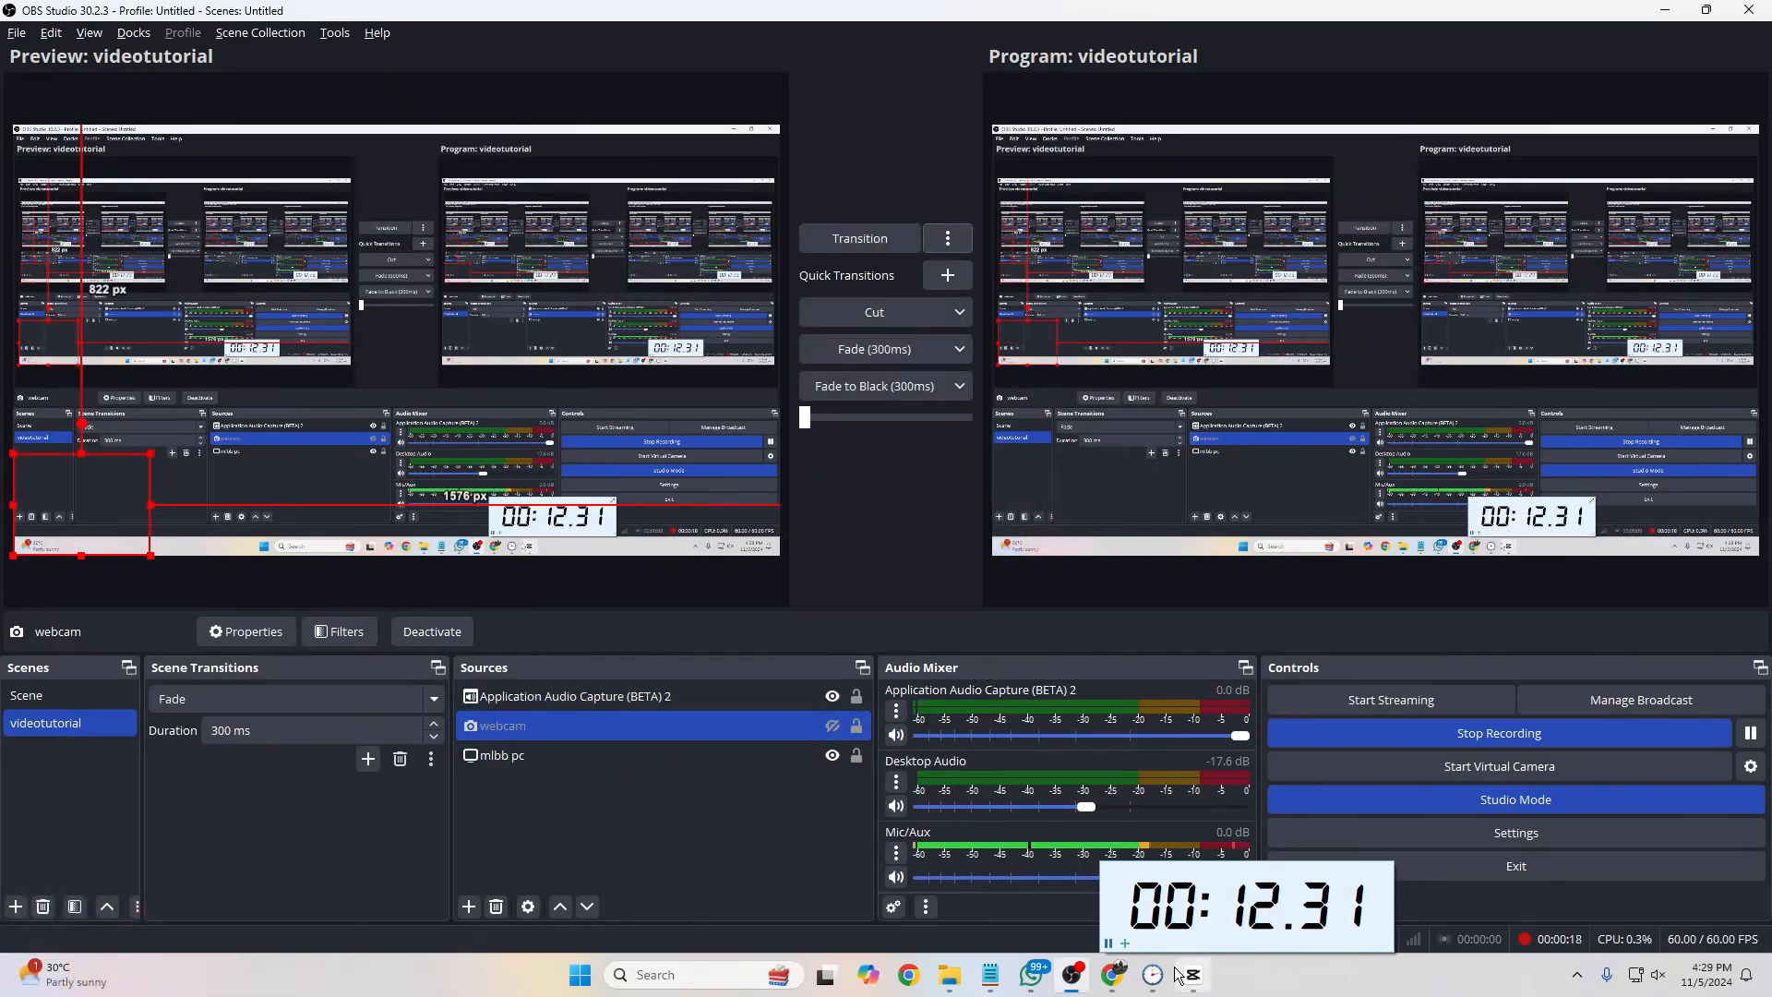
{"action": "left_click", "coordinate": [1072, 979]}
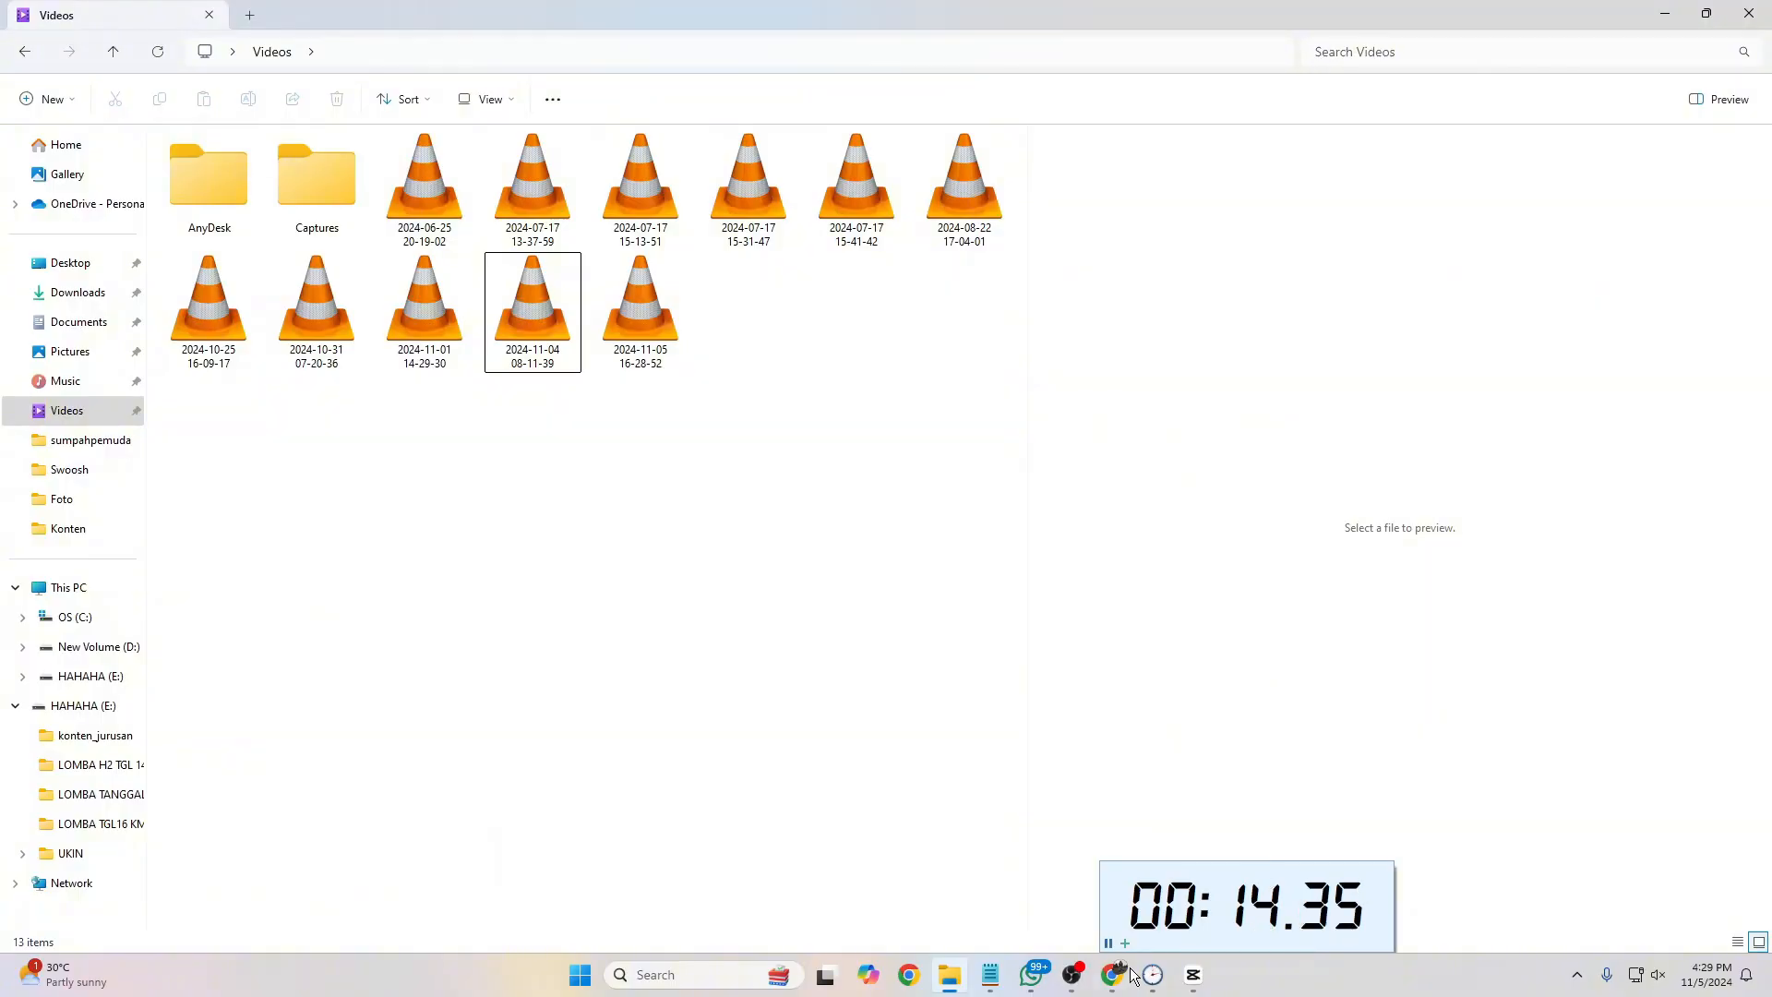
Step: Switch to CapCut, close the konten-yt-ML project and exit the program
{"action": "left_click", "coordinate": [1190, 980]}
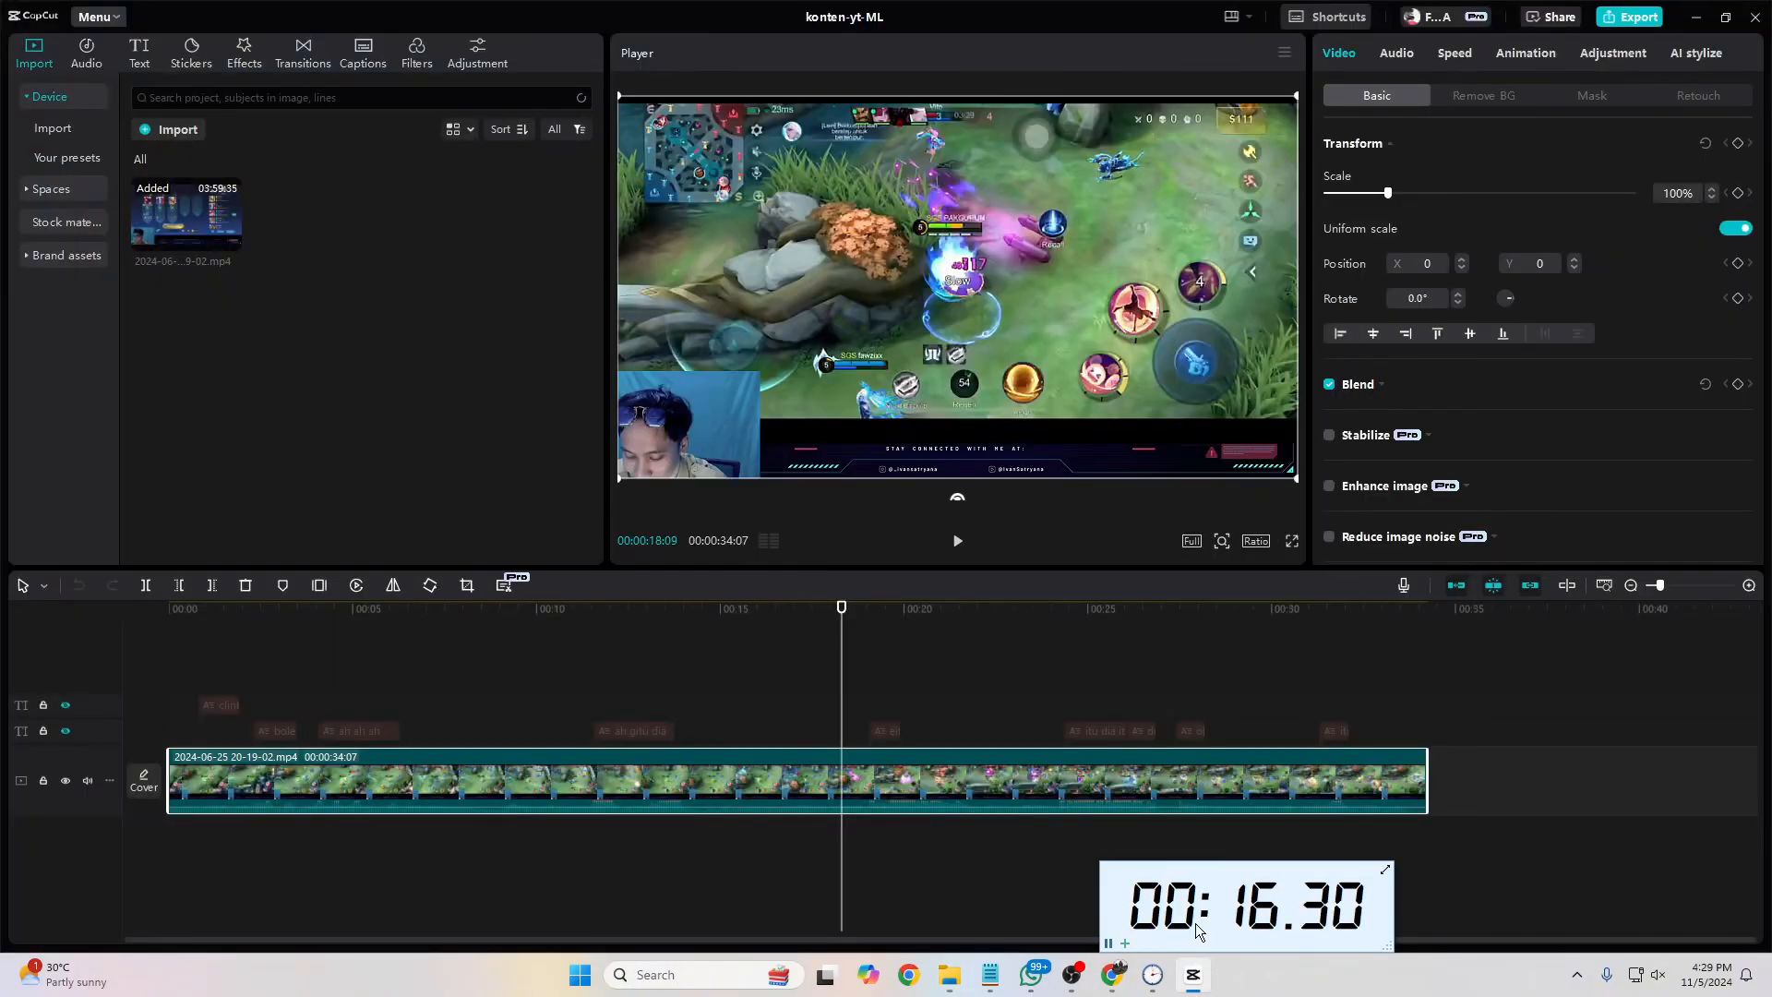
{"action": "left_click", "coordinate": [1755, 16]}
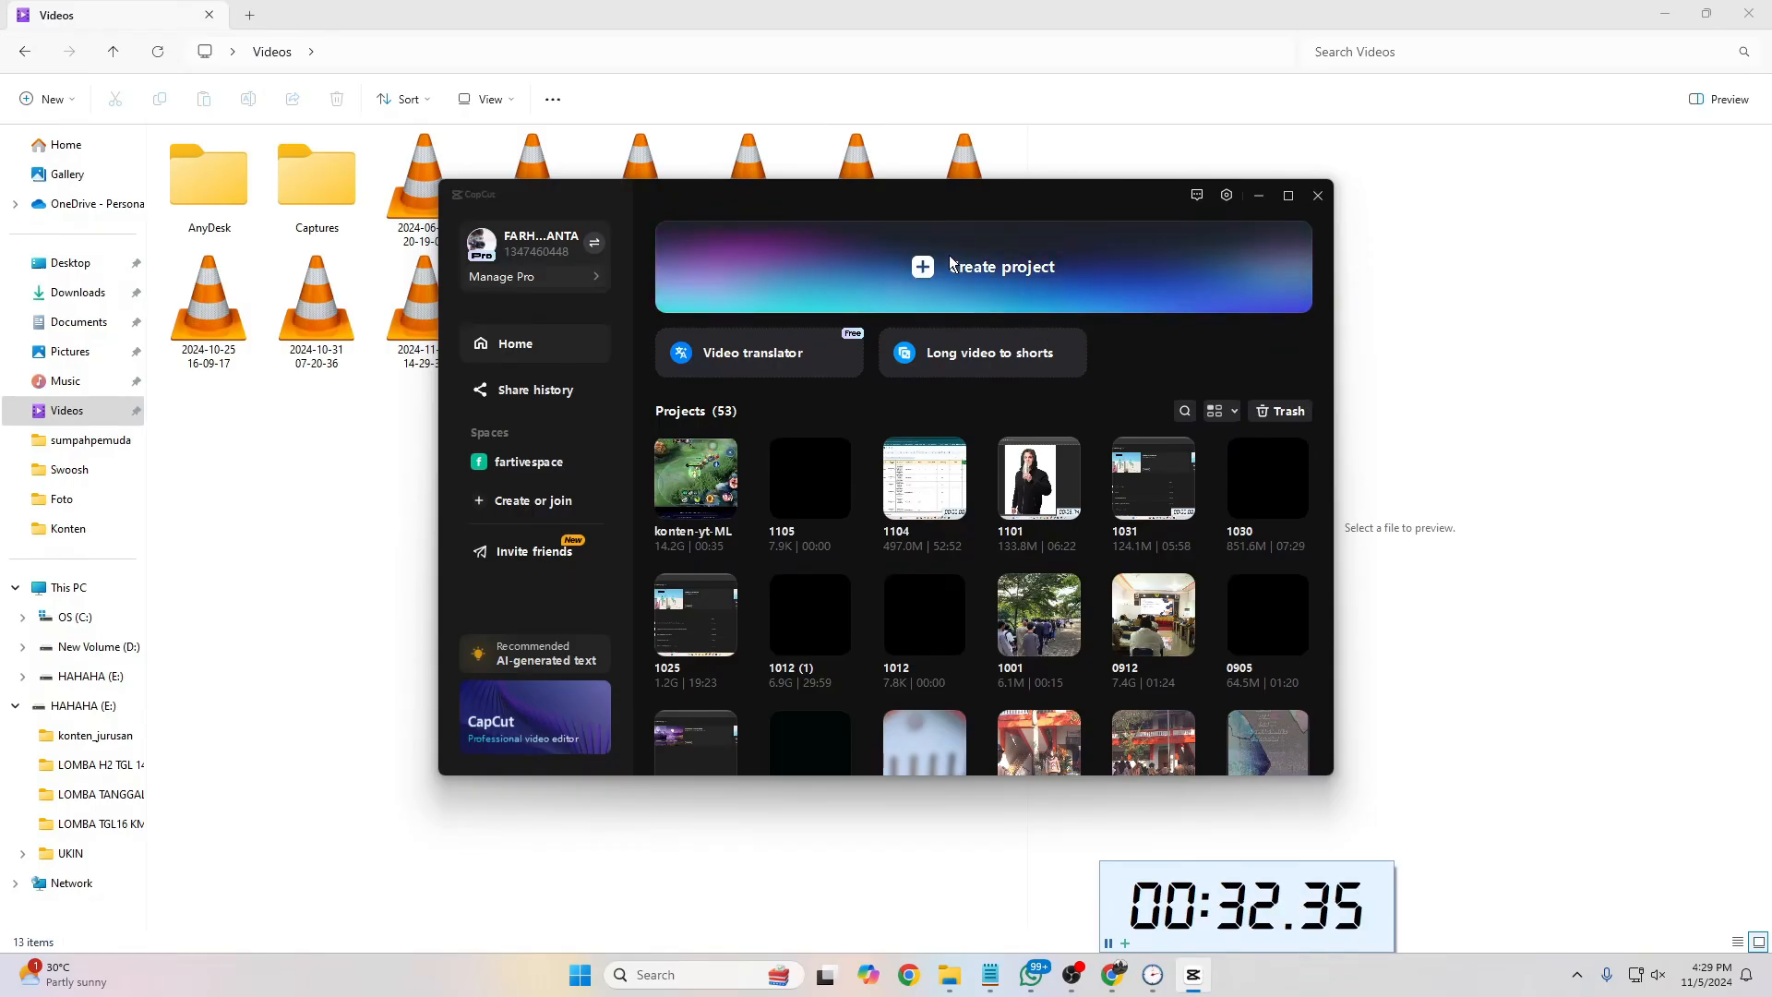
{"action": "left_click", "coordinate": [1318, 196]}
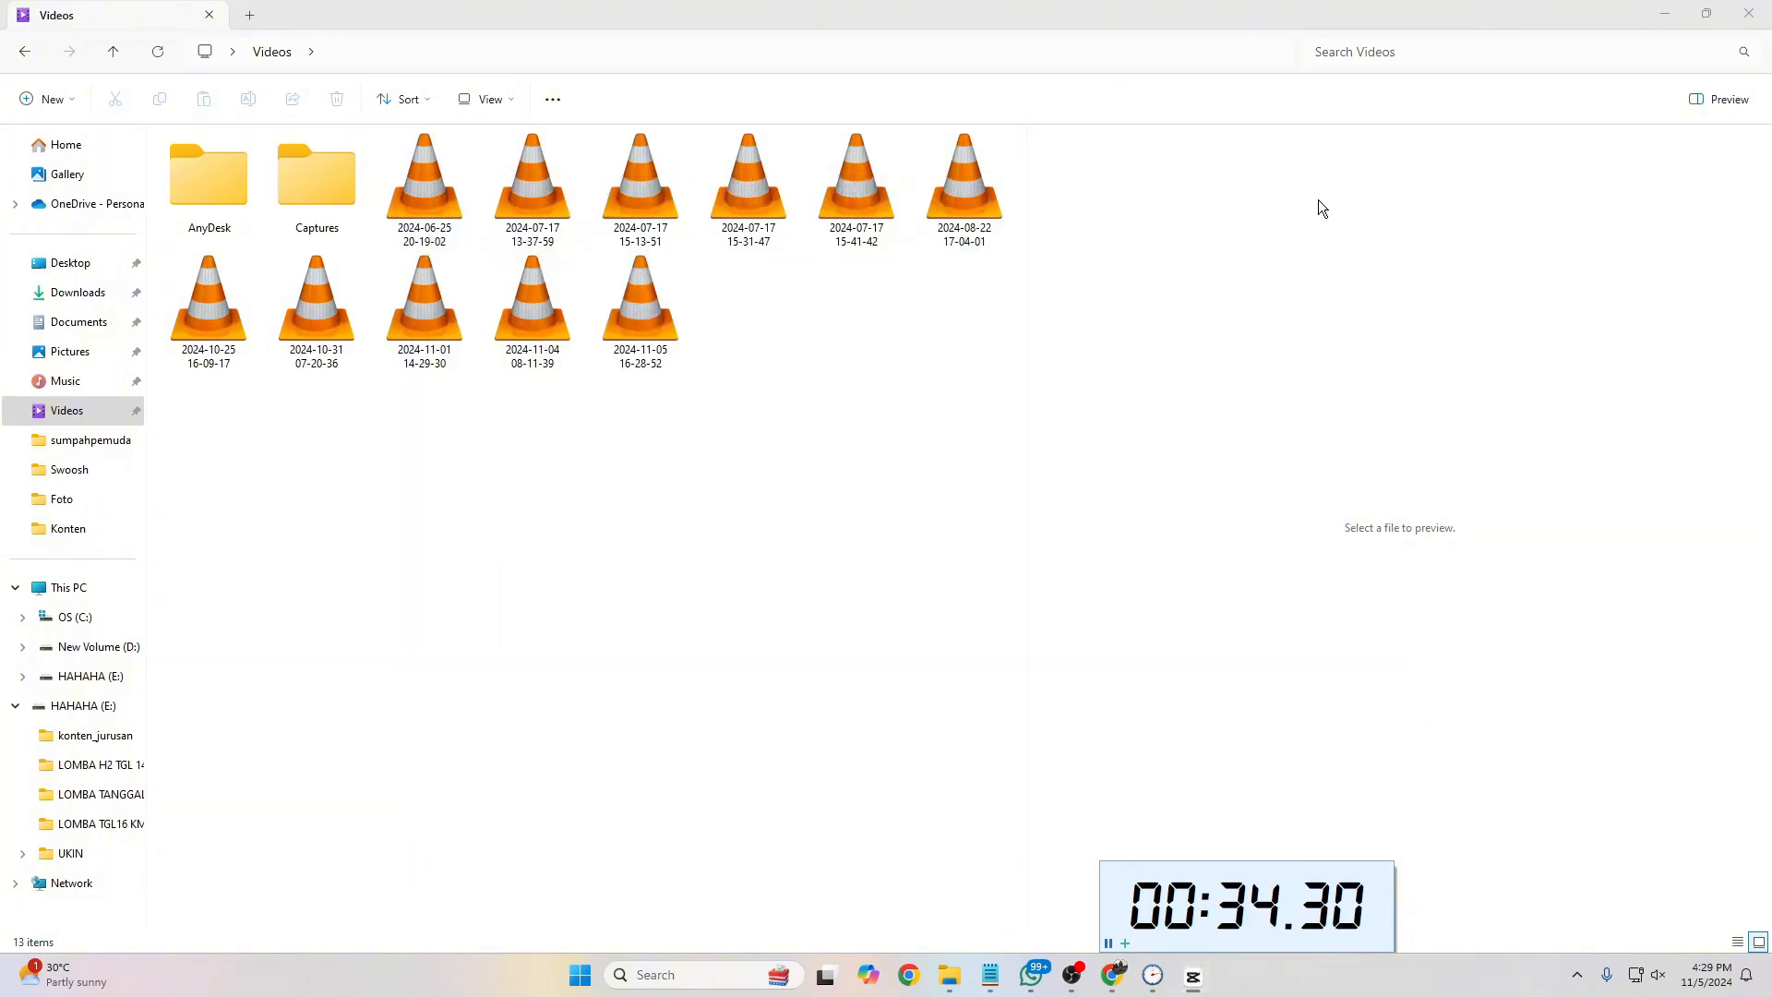
Step: Relaunch CapCut and create a new empty project
{"action": "key", "text": "super"}
{"action": "type", "text": "ca"}
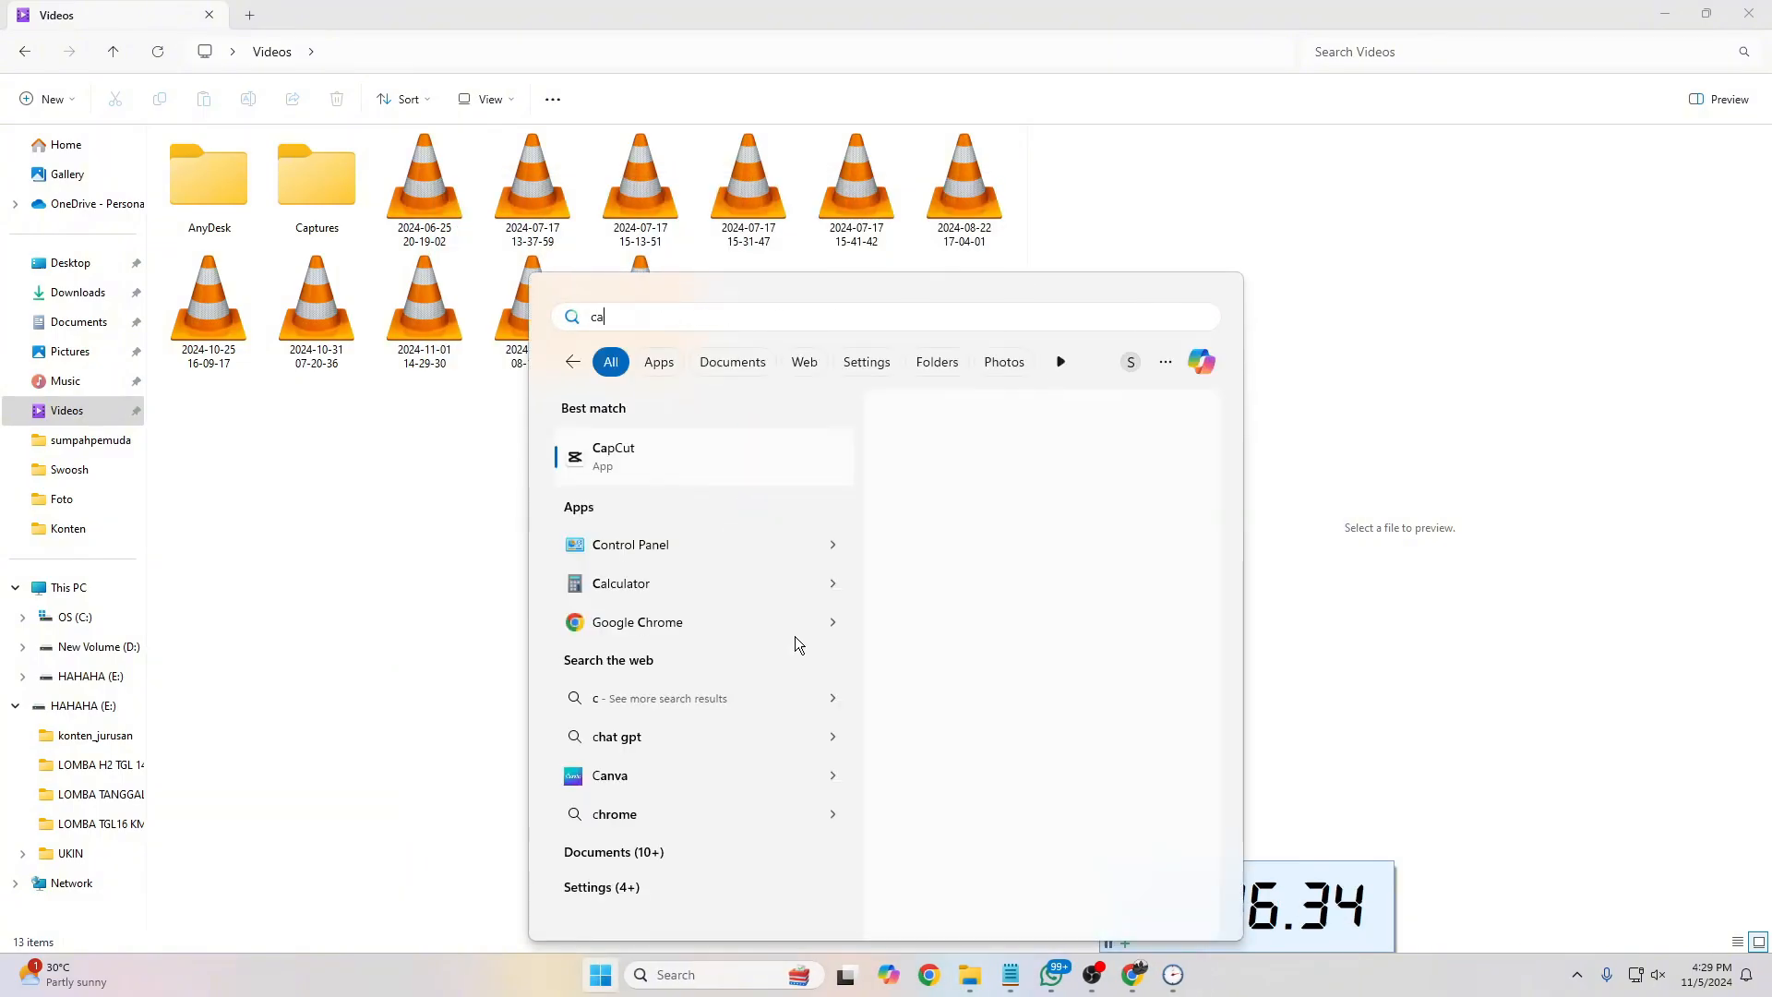
{"action": "left_click", "coordinate": [696, 467]}
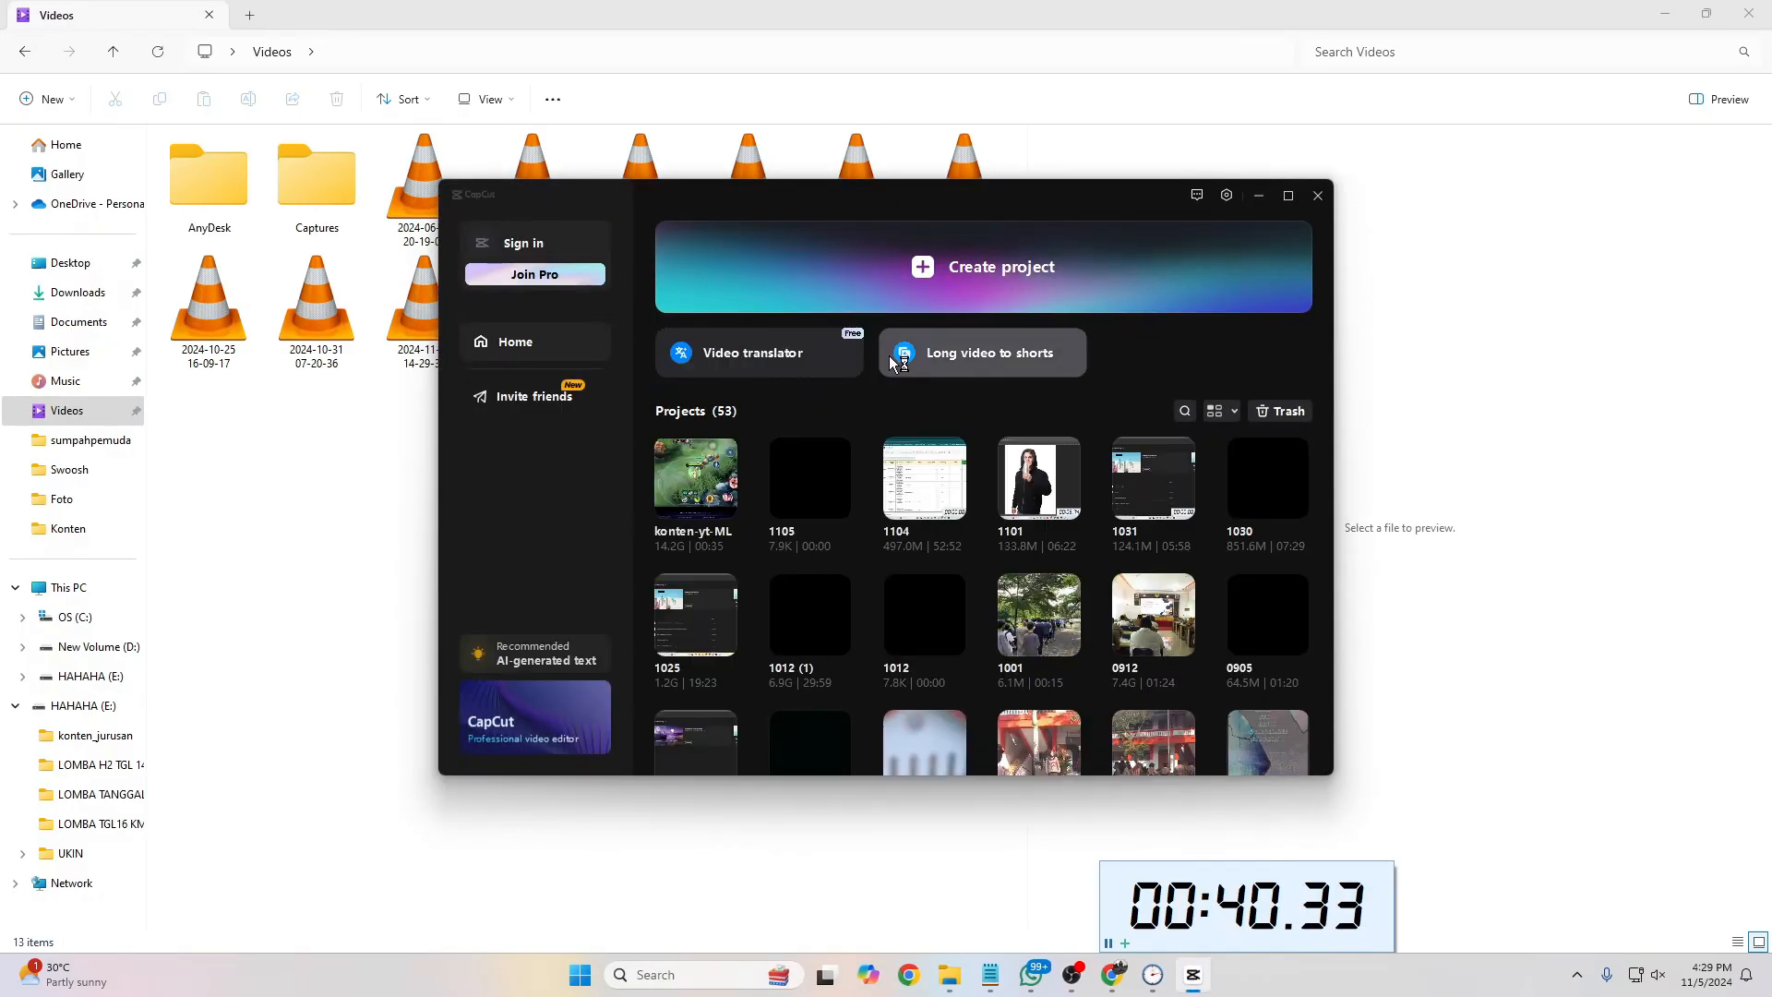
{"action": "left_click", "coordinate": [927, 271]}
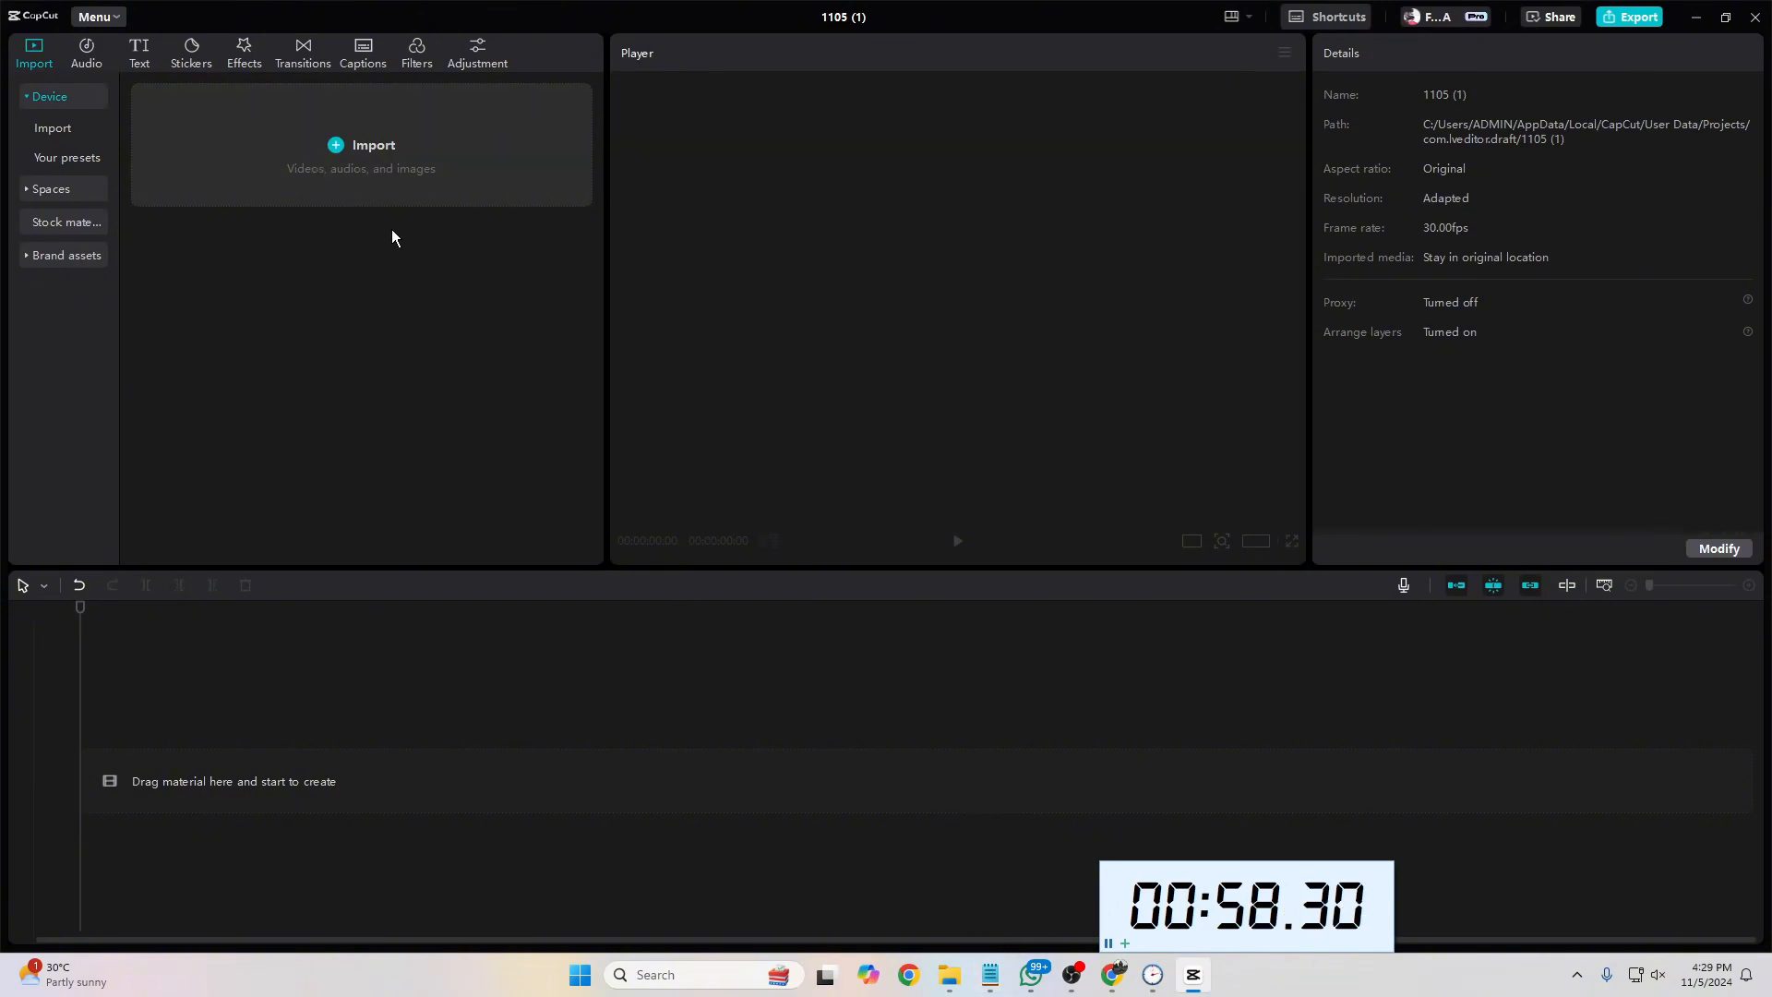
Step: Switch to Notepad and start a numbered list with "1." at the end of the speed note
{"action": "left_click", "coordinate": [990, 975]}
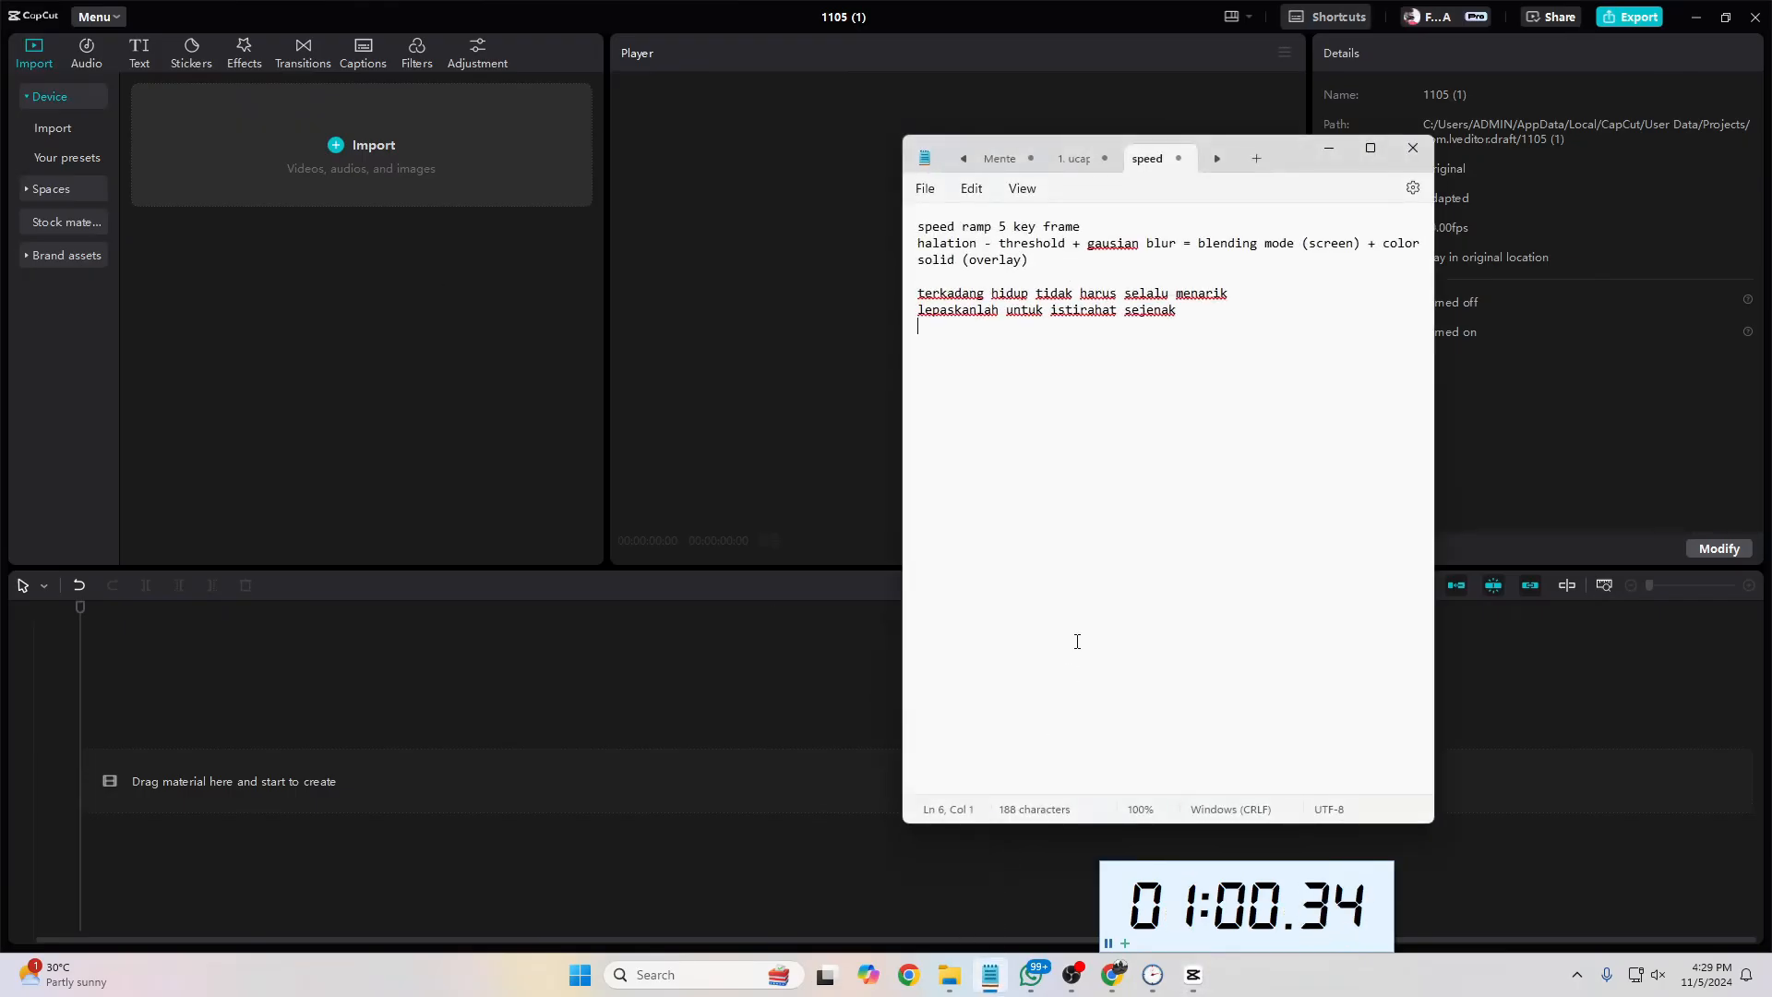
{"action": "key", "text": "Return"}
{"action": "type", "text": "1."}
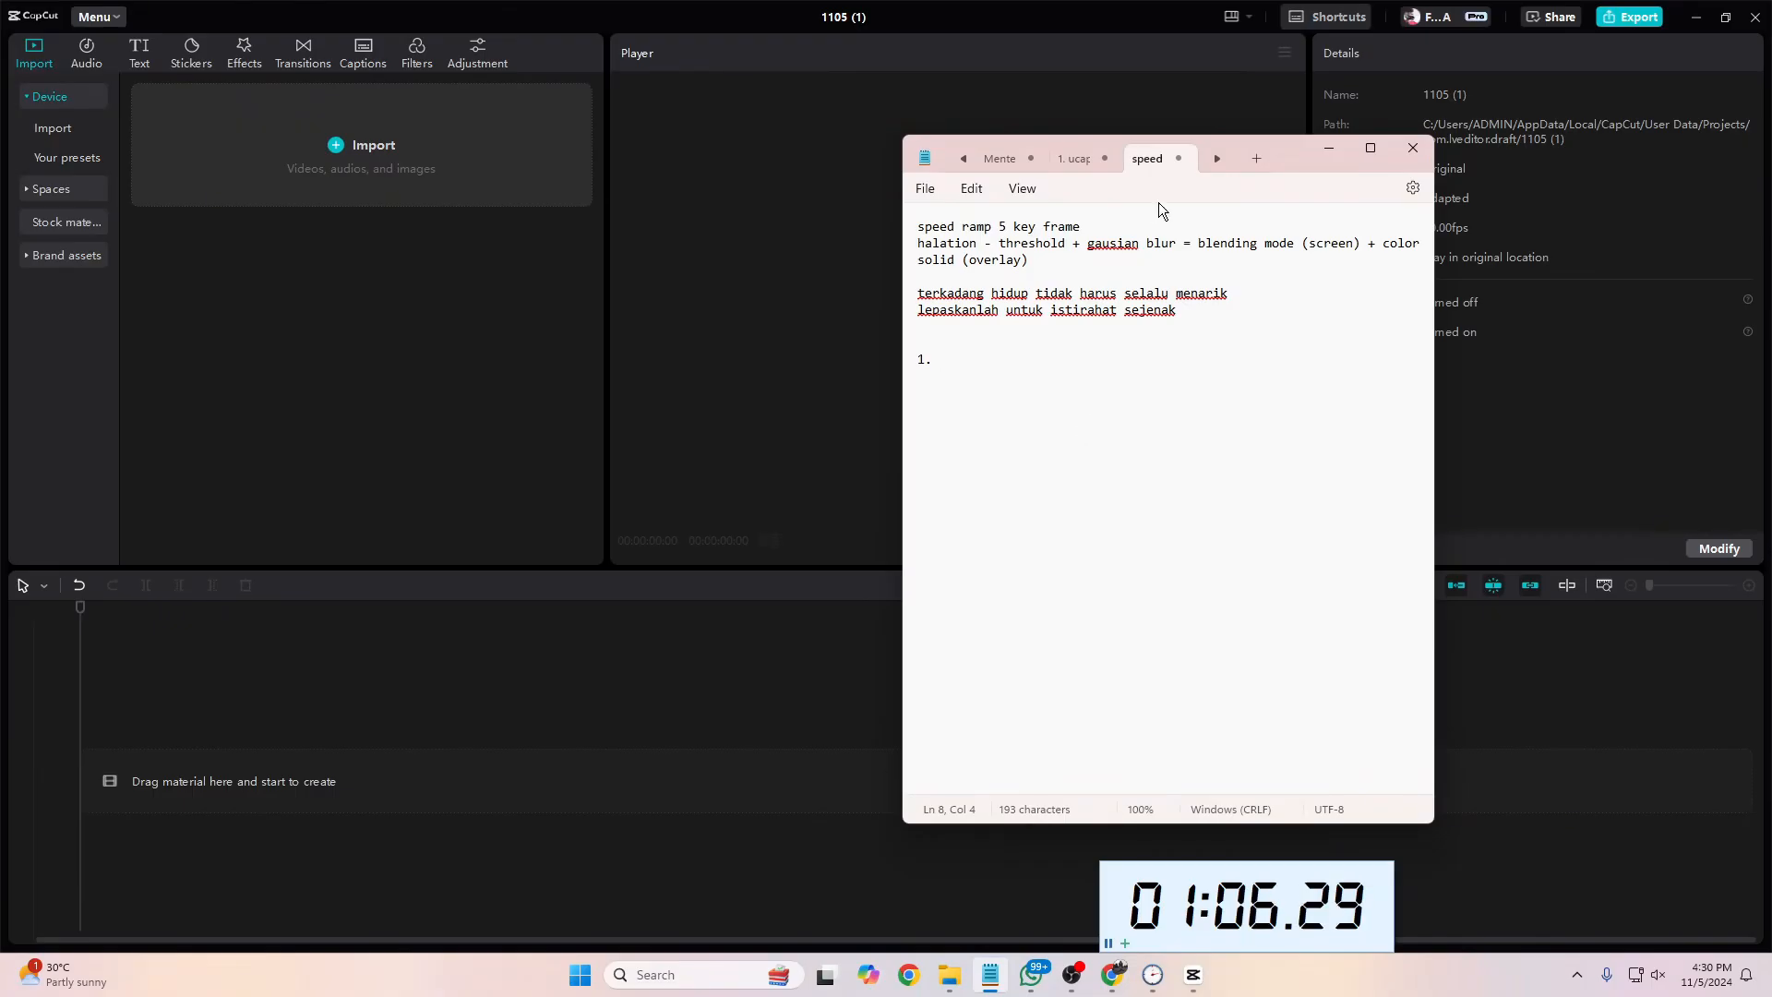
Step: Create a new note and write "1. video asset" as its first list item
{"action": "left_click", "coordinate": [1255, 161]}
{"action": "type", "text": "1."}
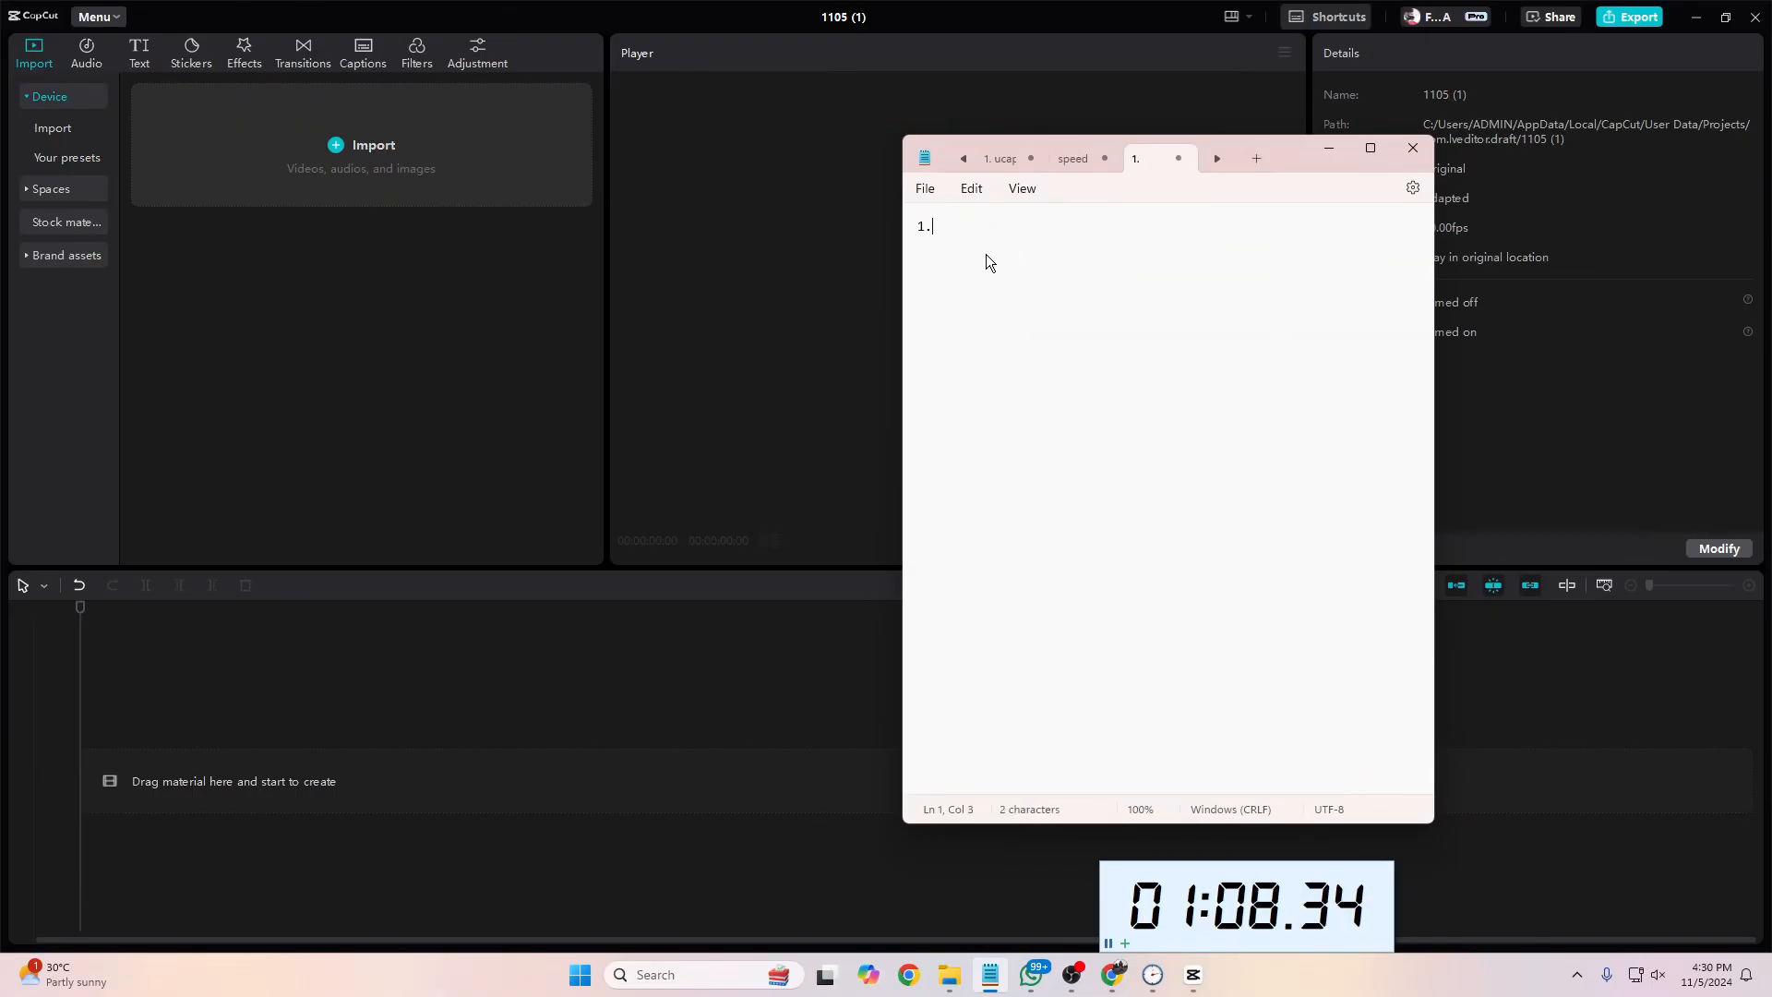
{"action": "type", "text": " video"}
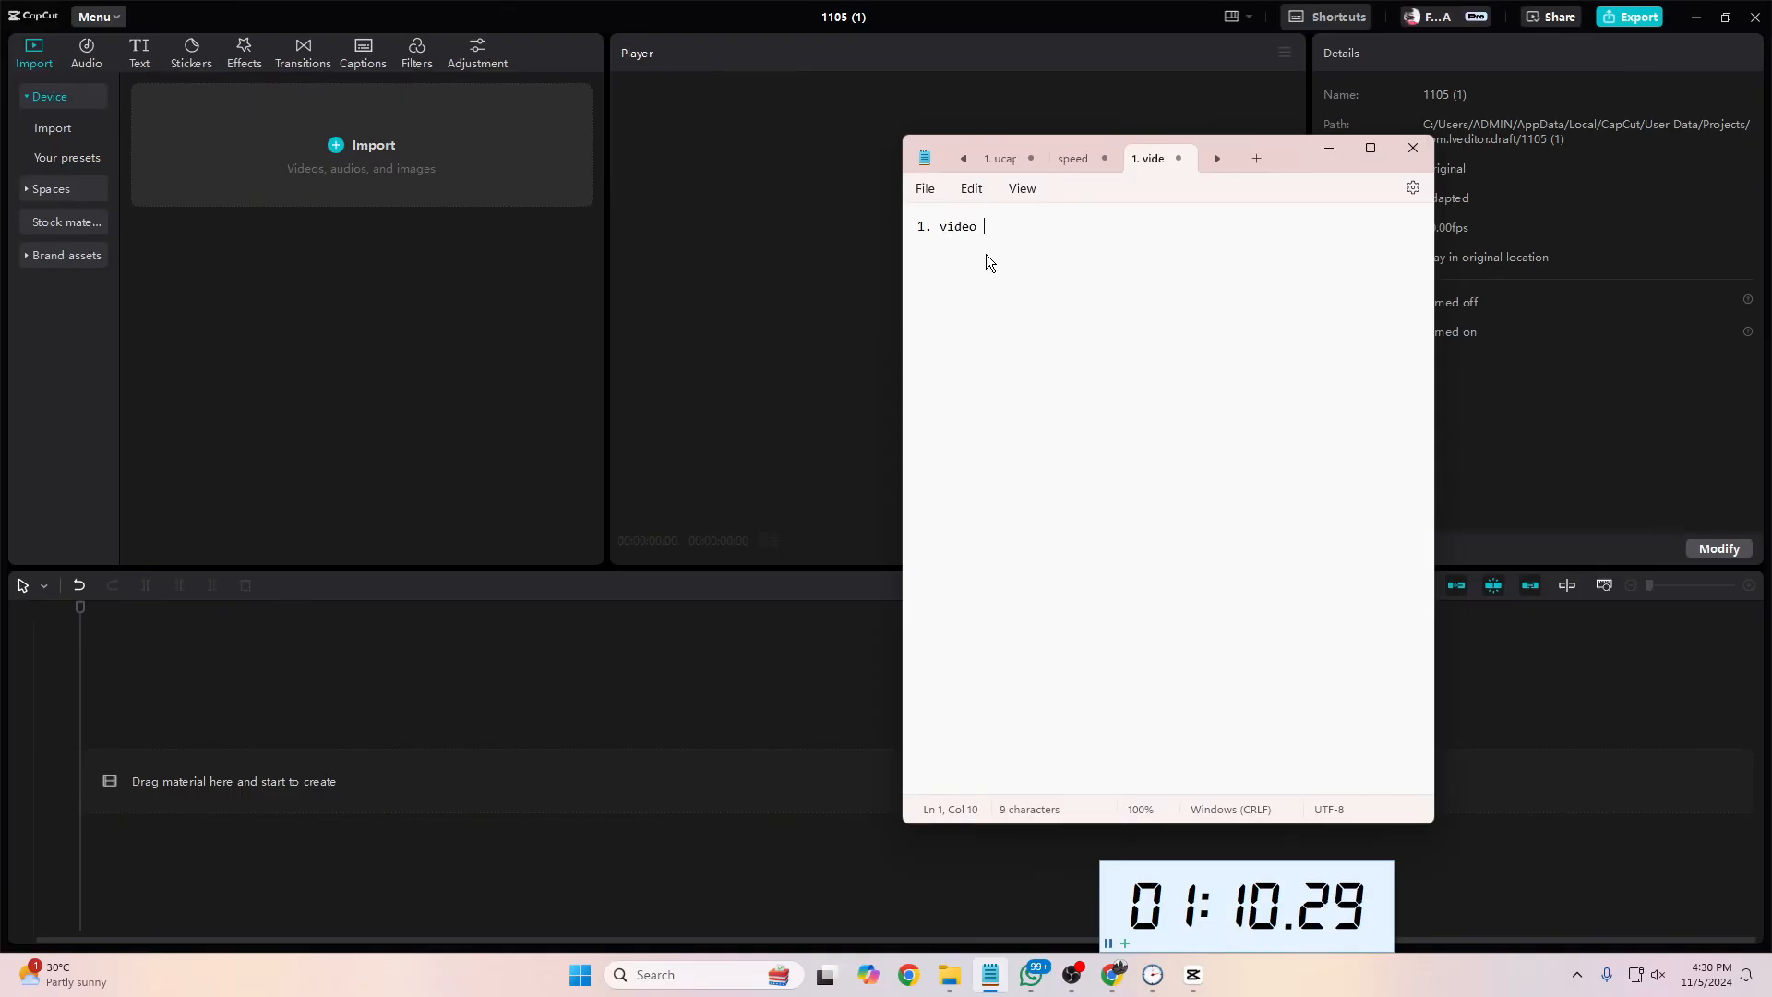
{"action": "type", "text": " aset"}
{"action": "key", "text": "Return"}
Step: Add the second list item "2. lagu lagu atau konten-konten motivasi" to the note
{"action": "type", "text": "2."}
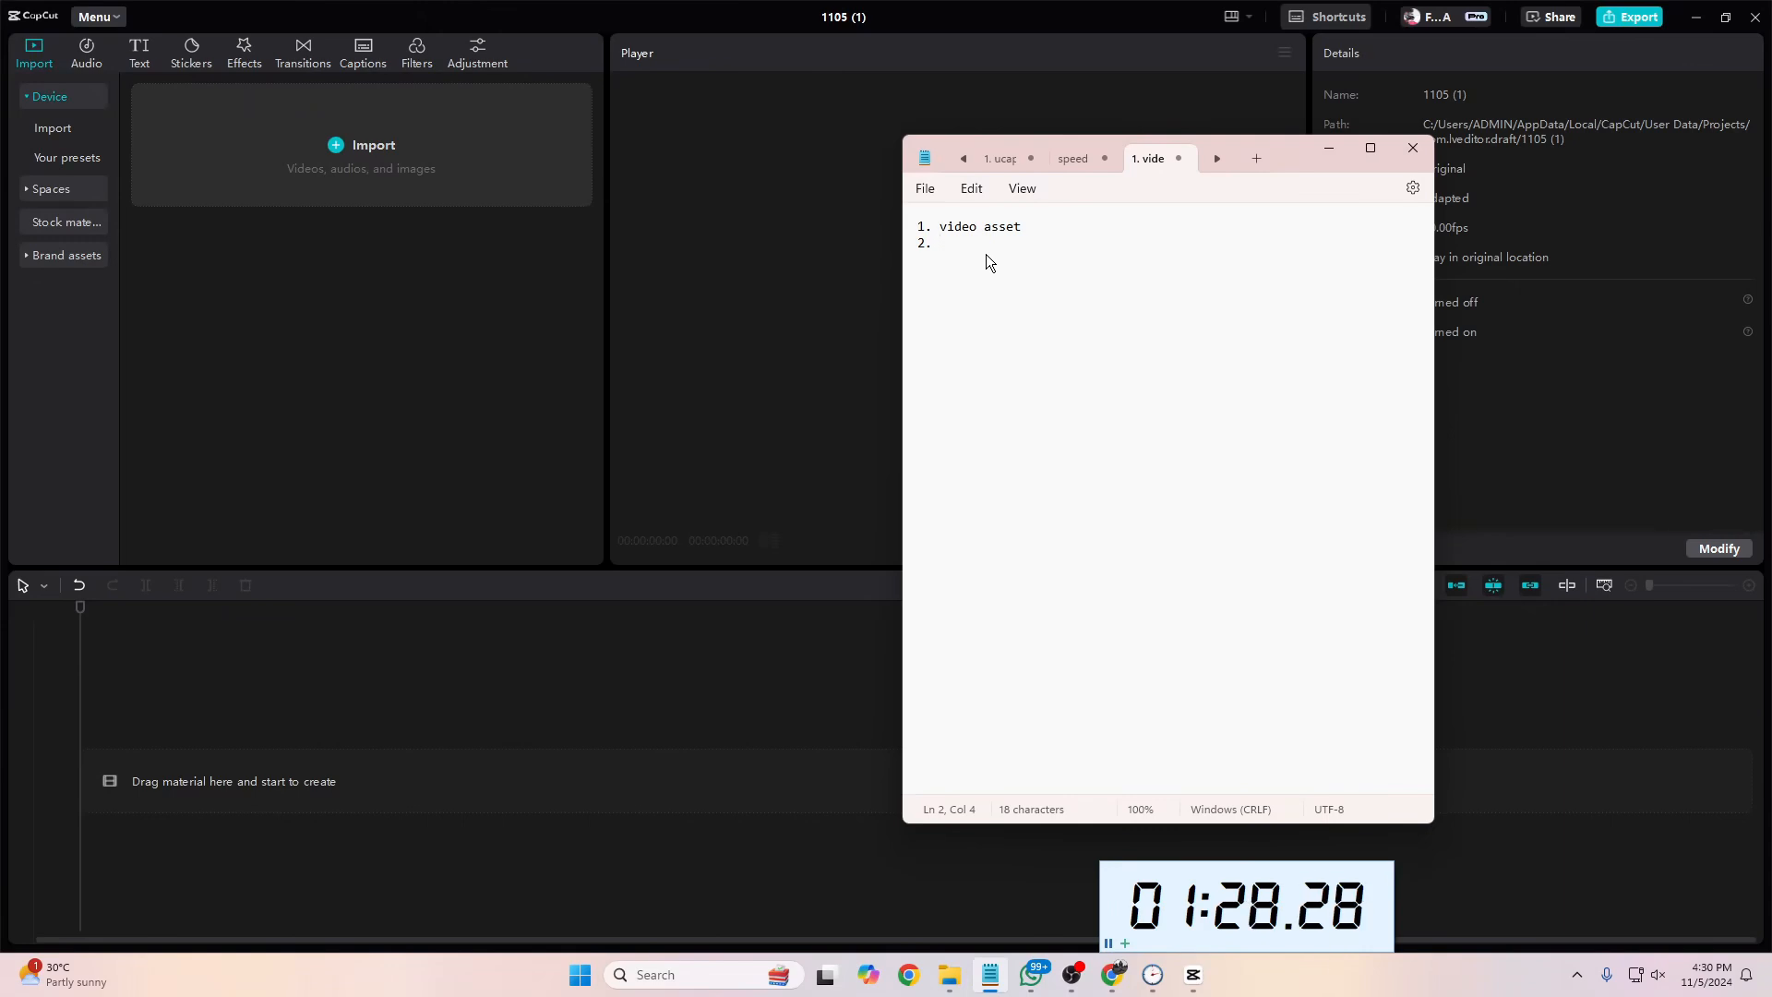
{"action": "type", "text": "lagu lagu"}
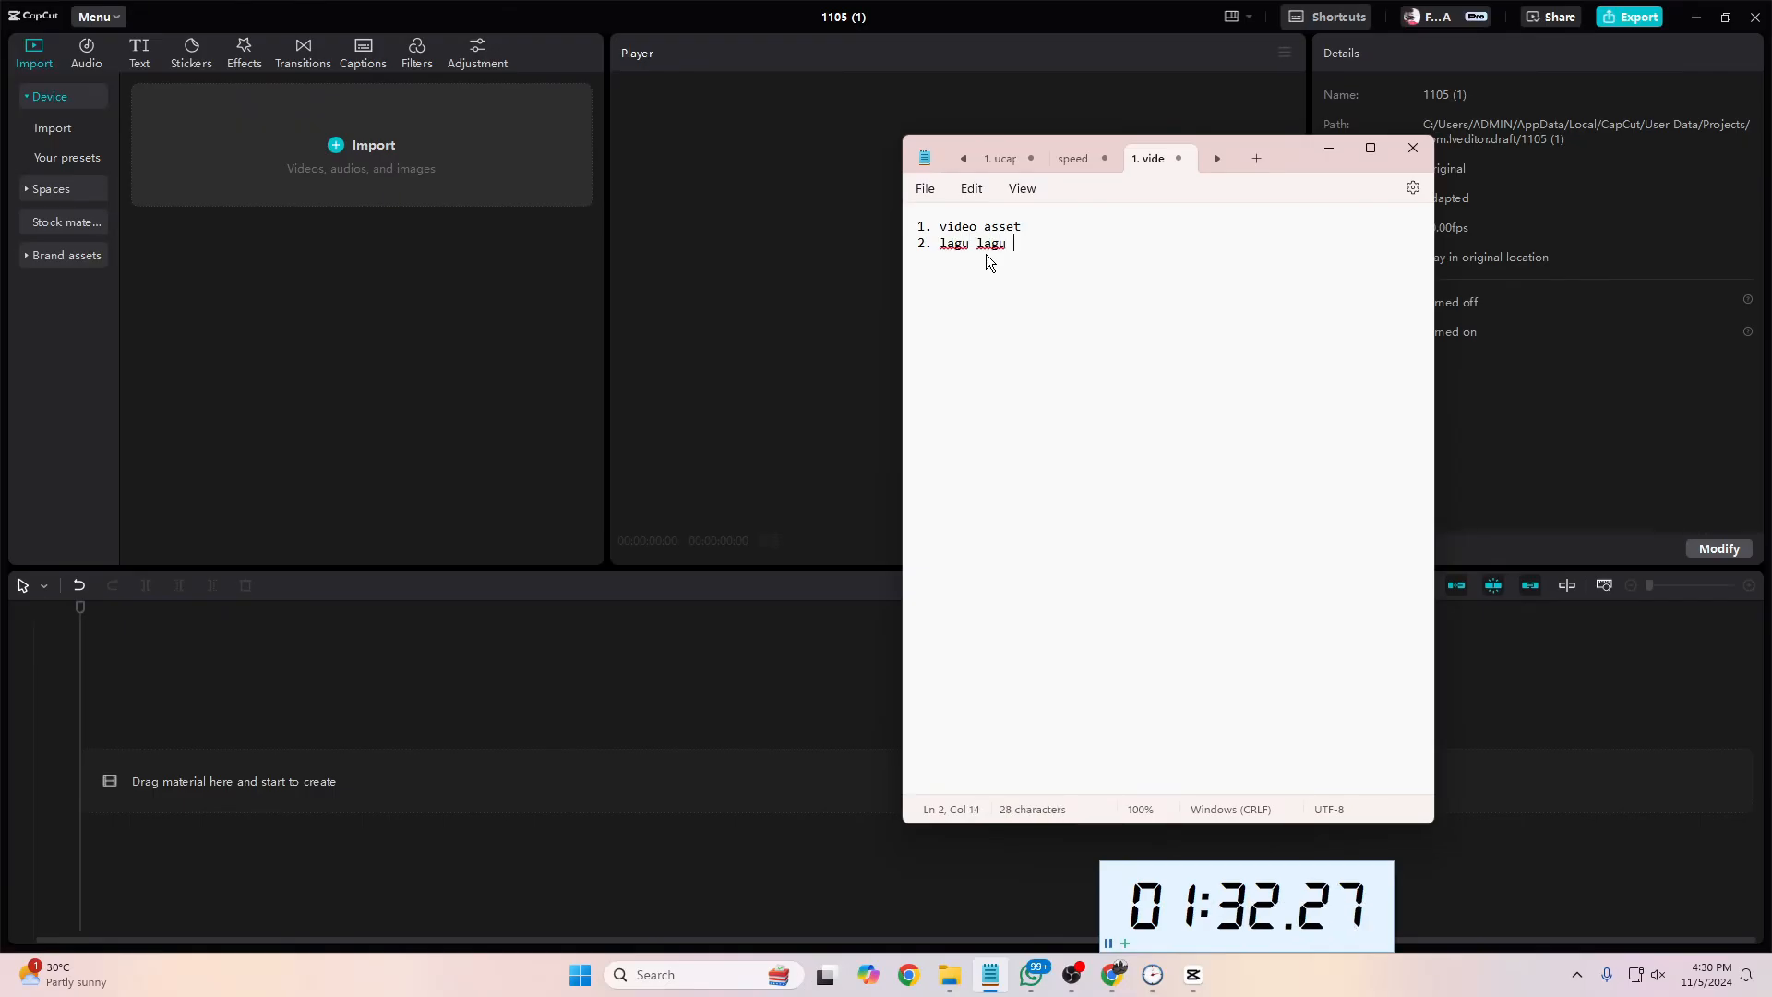
{"action": "type", "text": " atau konten"}
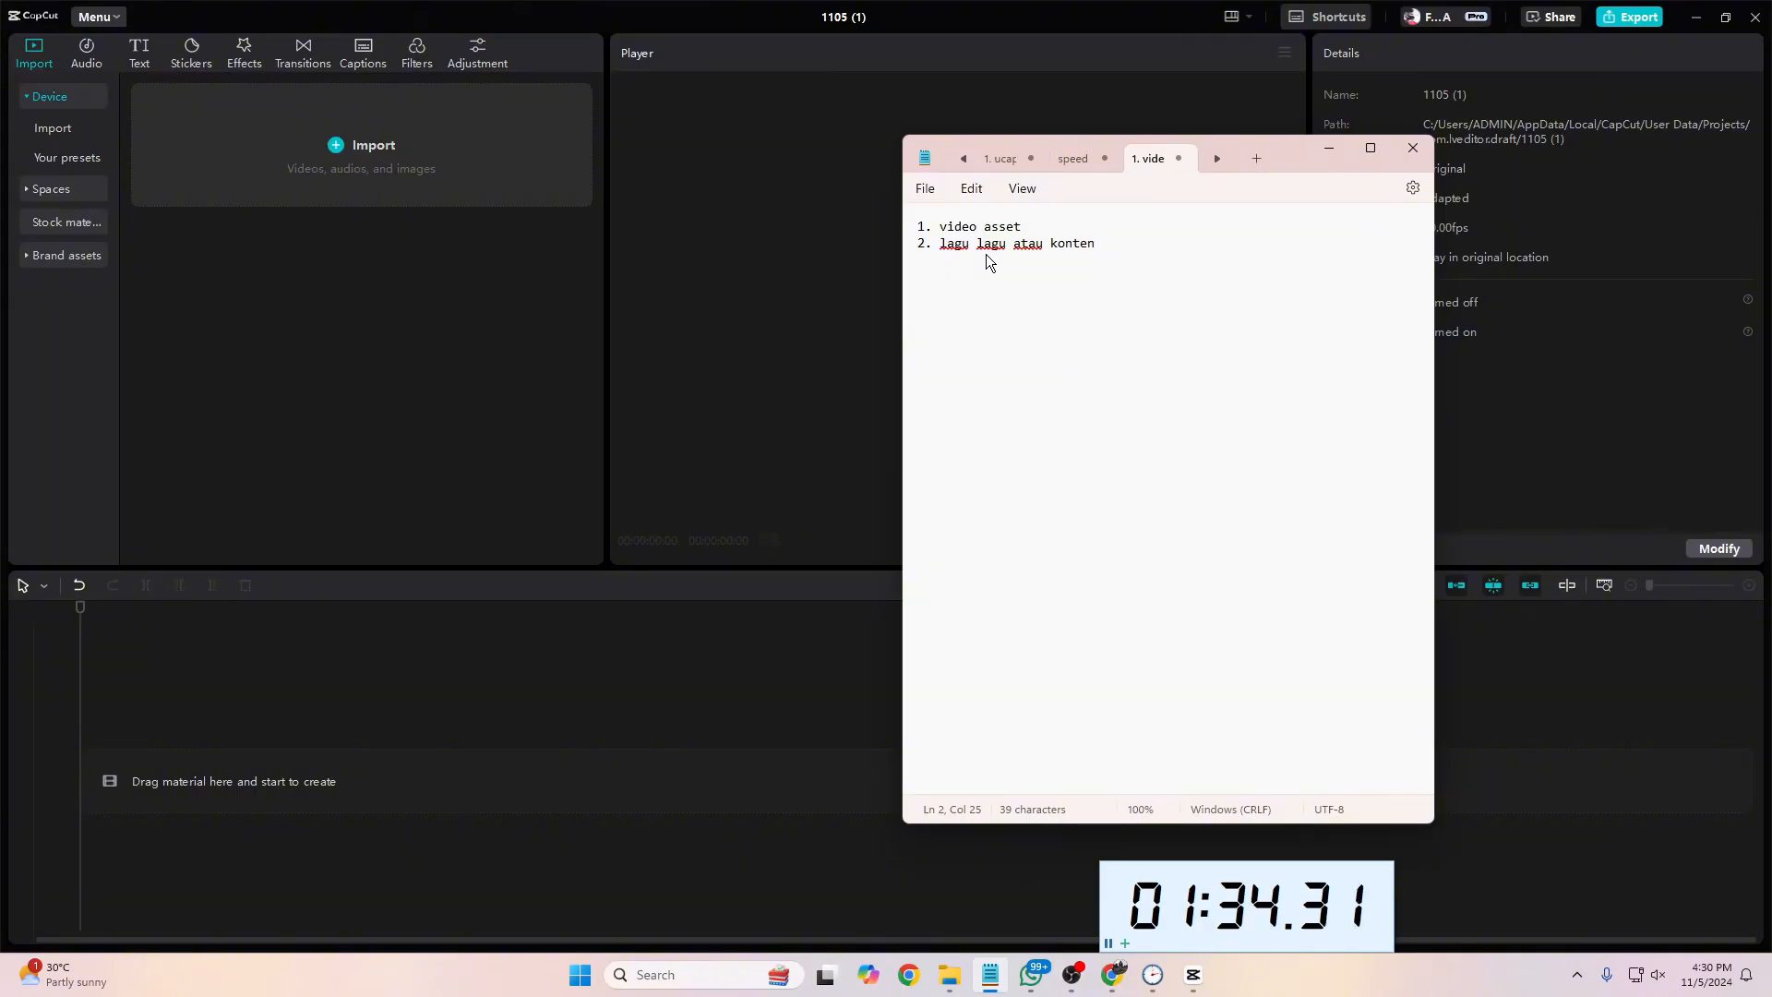
{"action": "type", "text": "-konten motivasi"}
{"action": "key", "text": "Return"}
Step: Add the third list item "3. quote = script, voice over" to the note
{"action": "type", "text": "3. "}
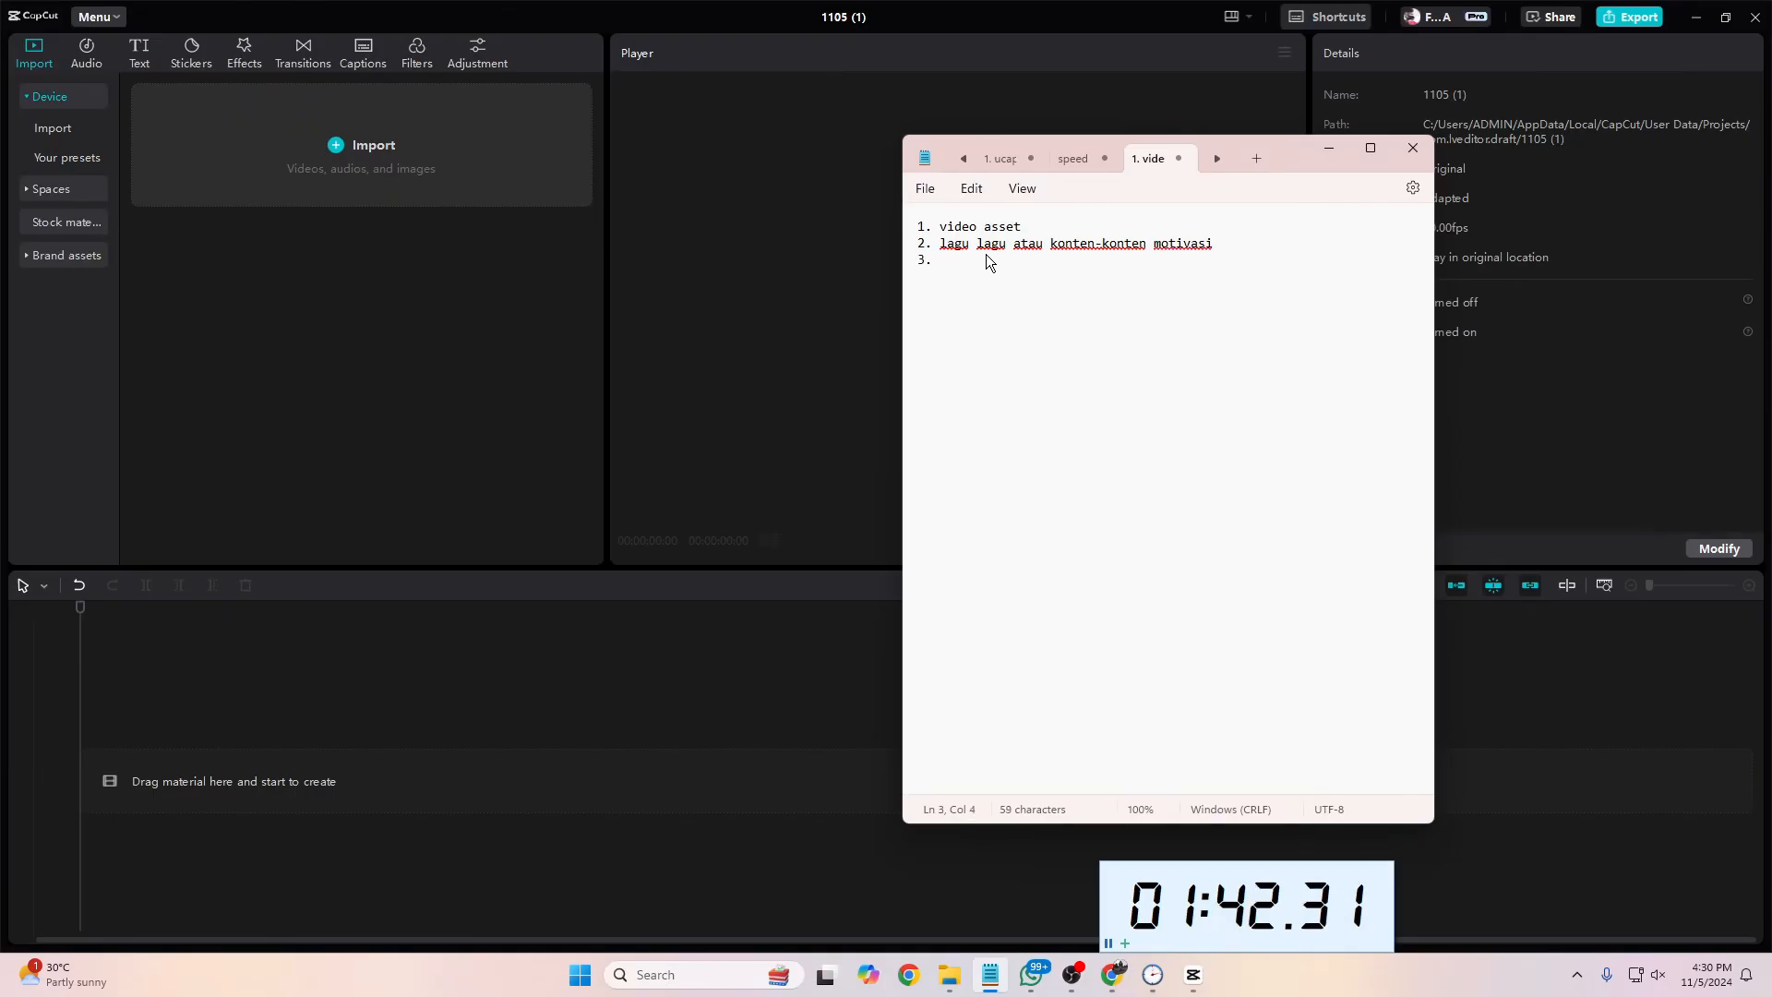
{"action": "type", "text": "quot"}
{"action": "key", "text": "BackSpace"}
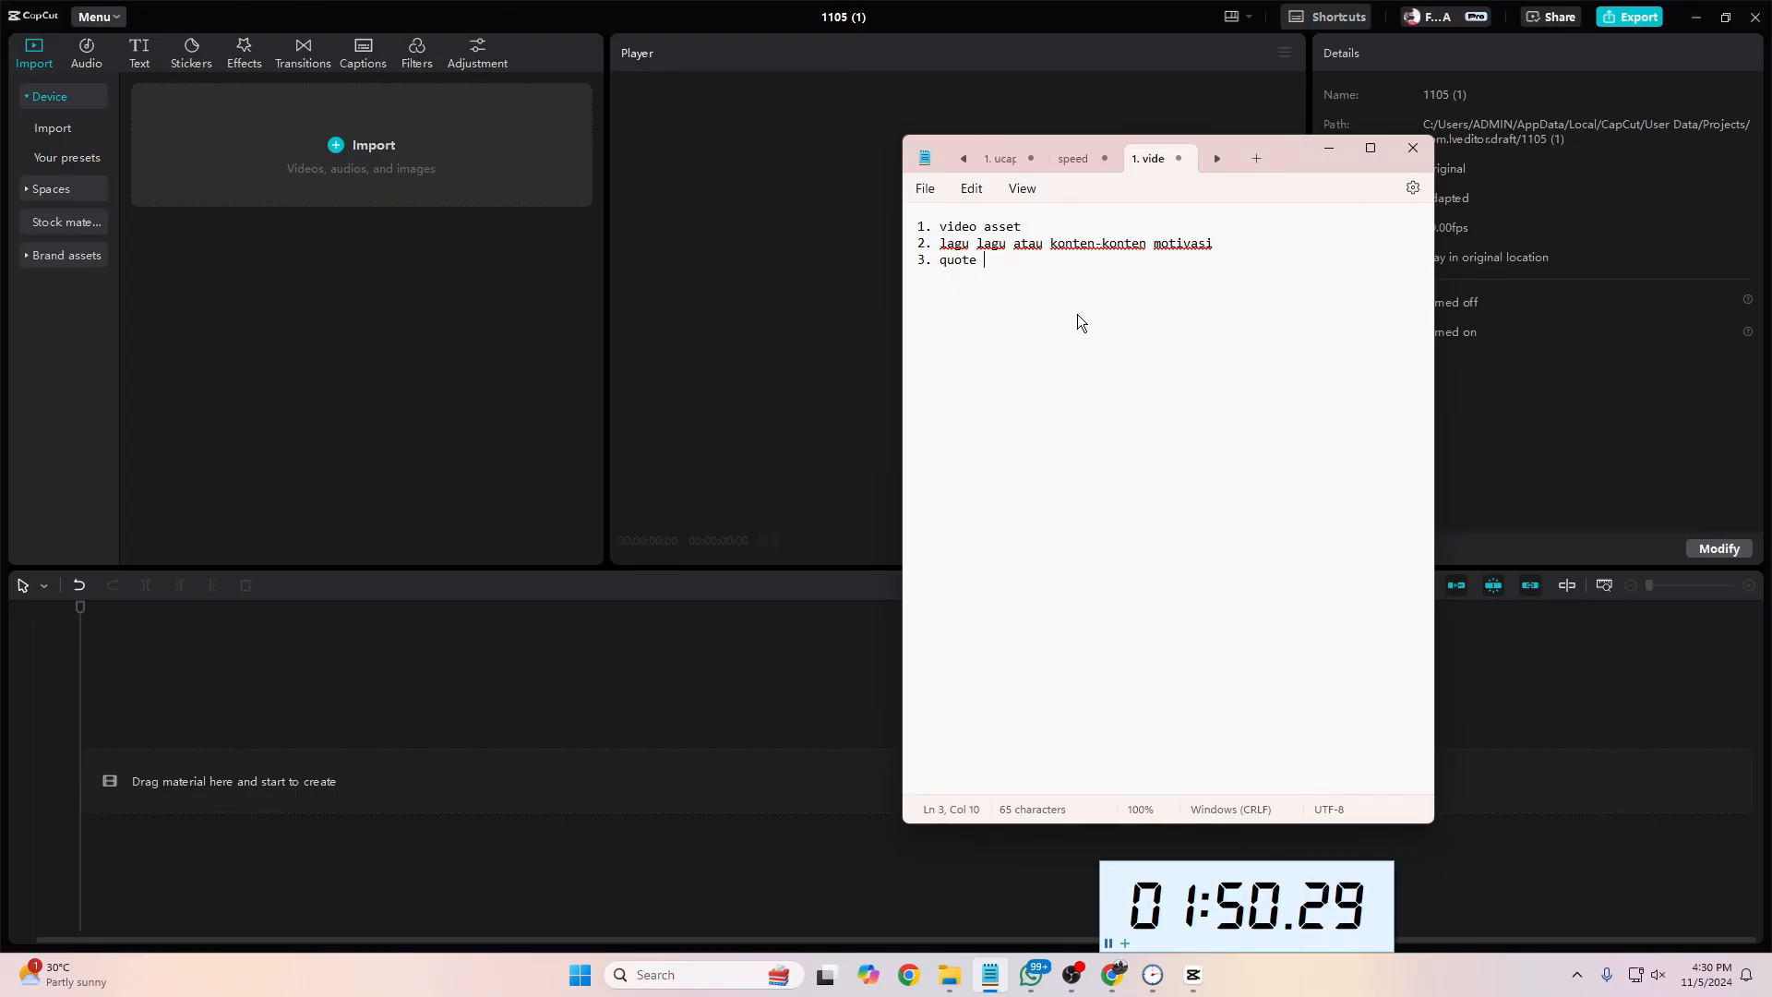
{"action": "type", "text": "= script, "}
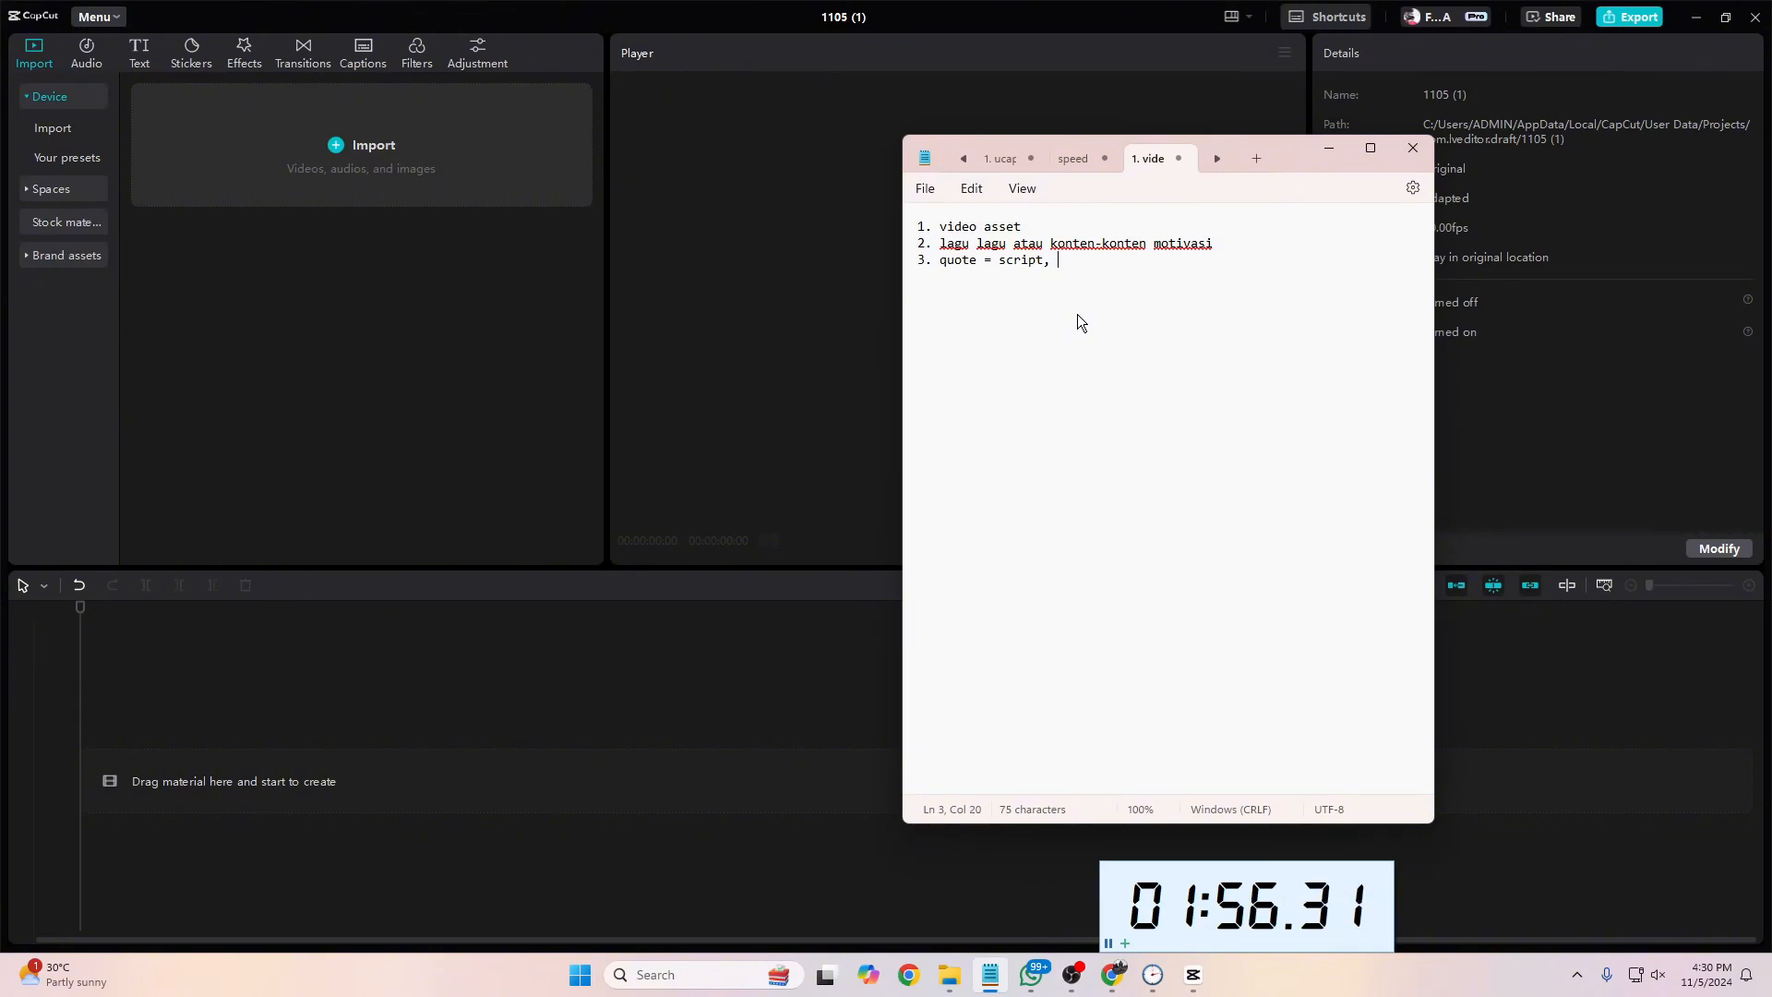
{"action": "type", "text": "voice overn"}
{"action": "key", "text": "BackSpace"}
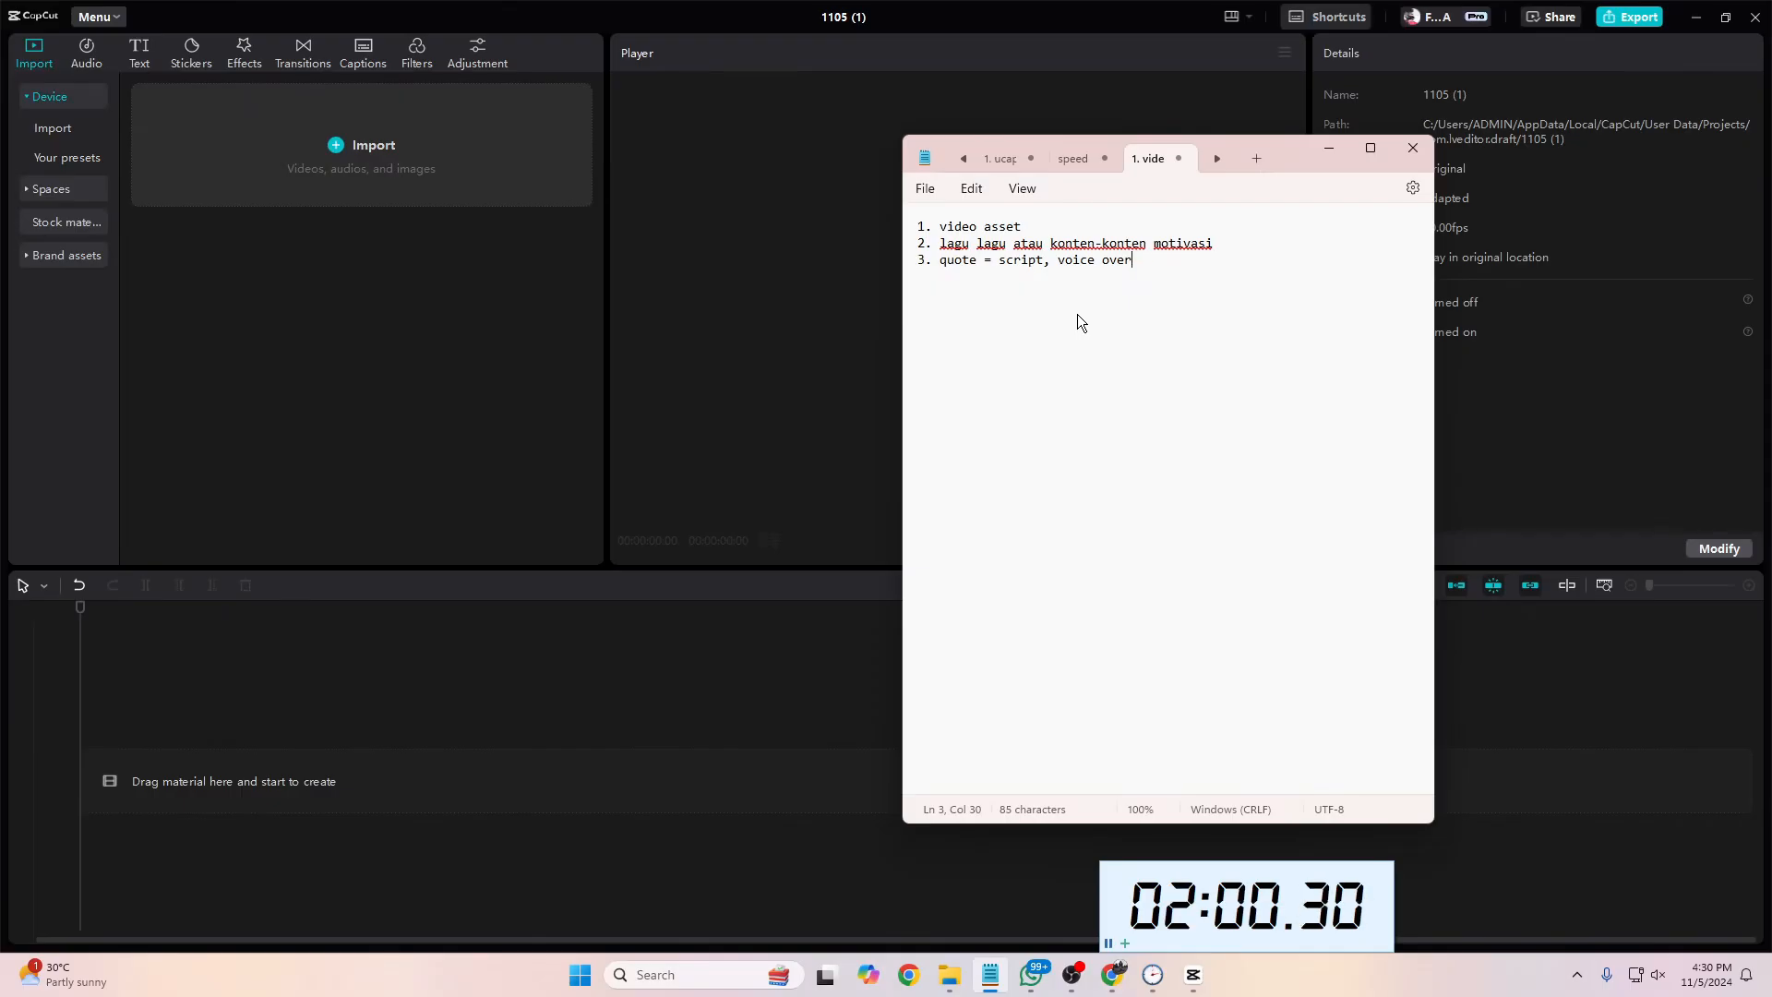
Step: Add the fourth list item "4. editing = referensi, style sendiri" to the note
{"action": "type", "text": "4. editing"}
{"action": "type", "text": "= refer"}
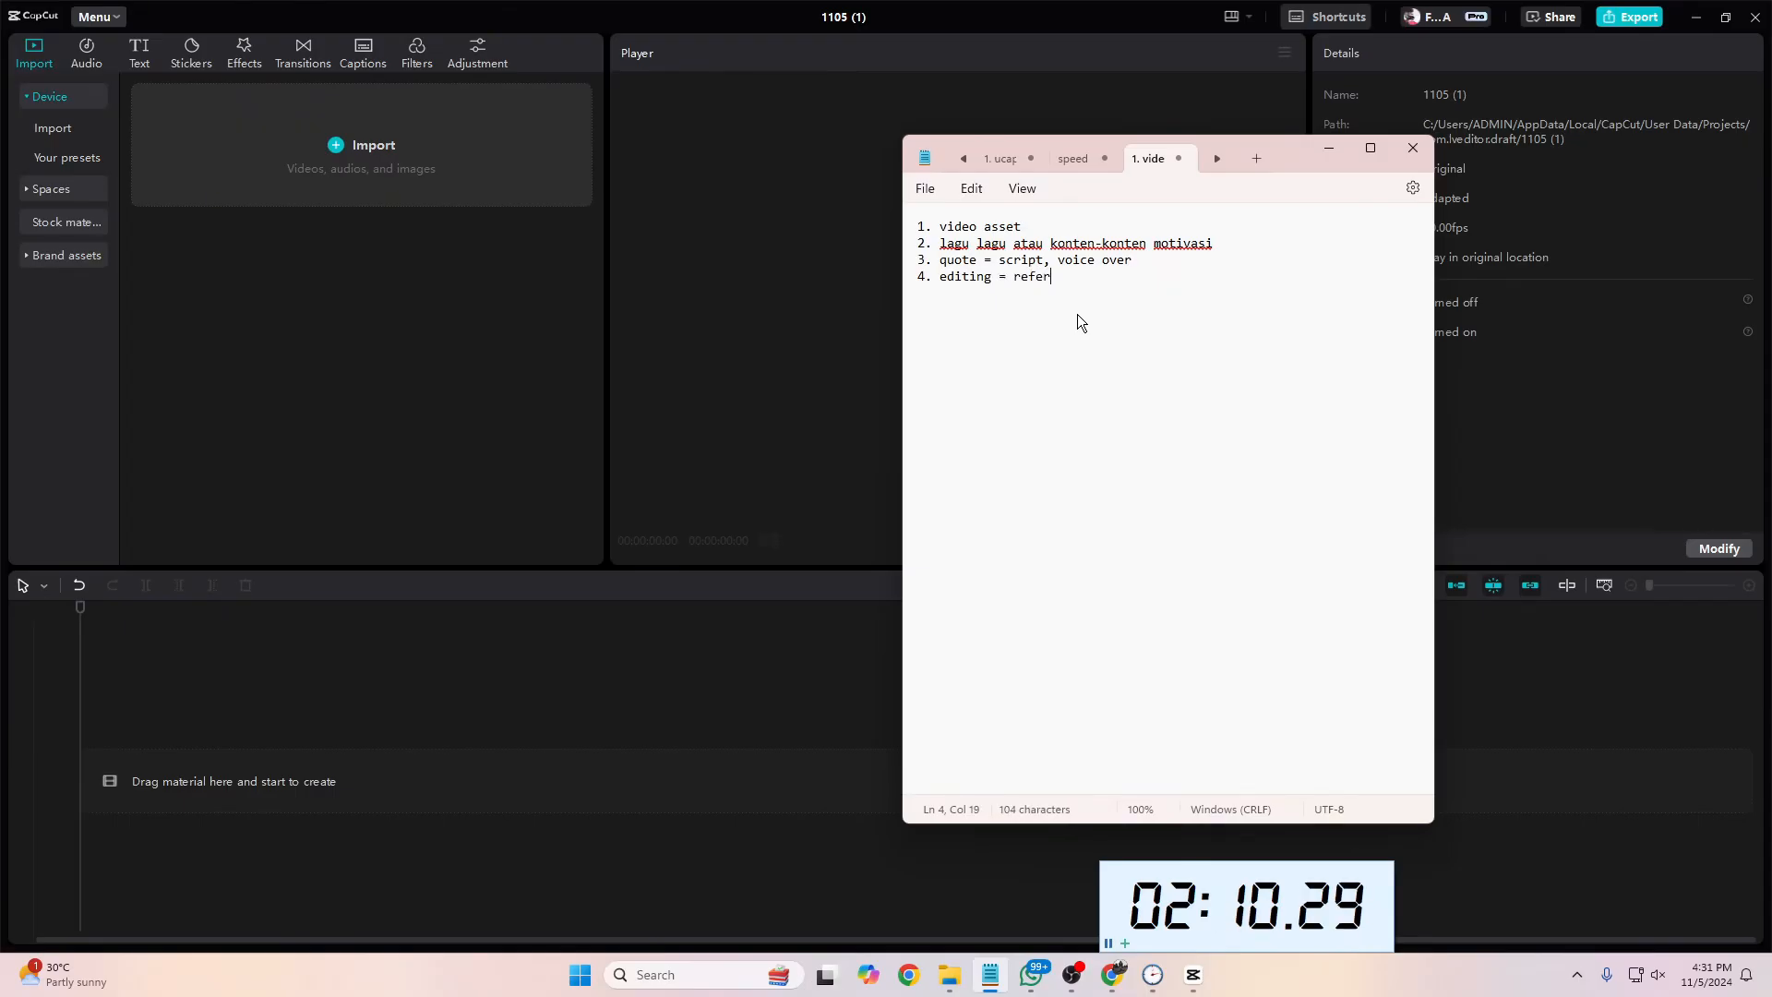
{"action": "type", "text": "ensi, styl"}
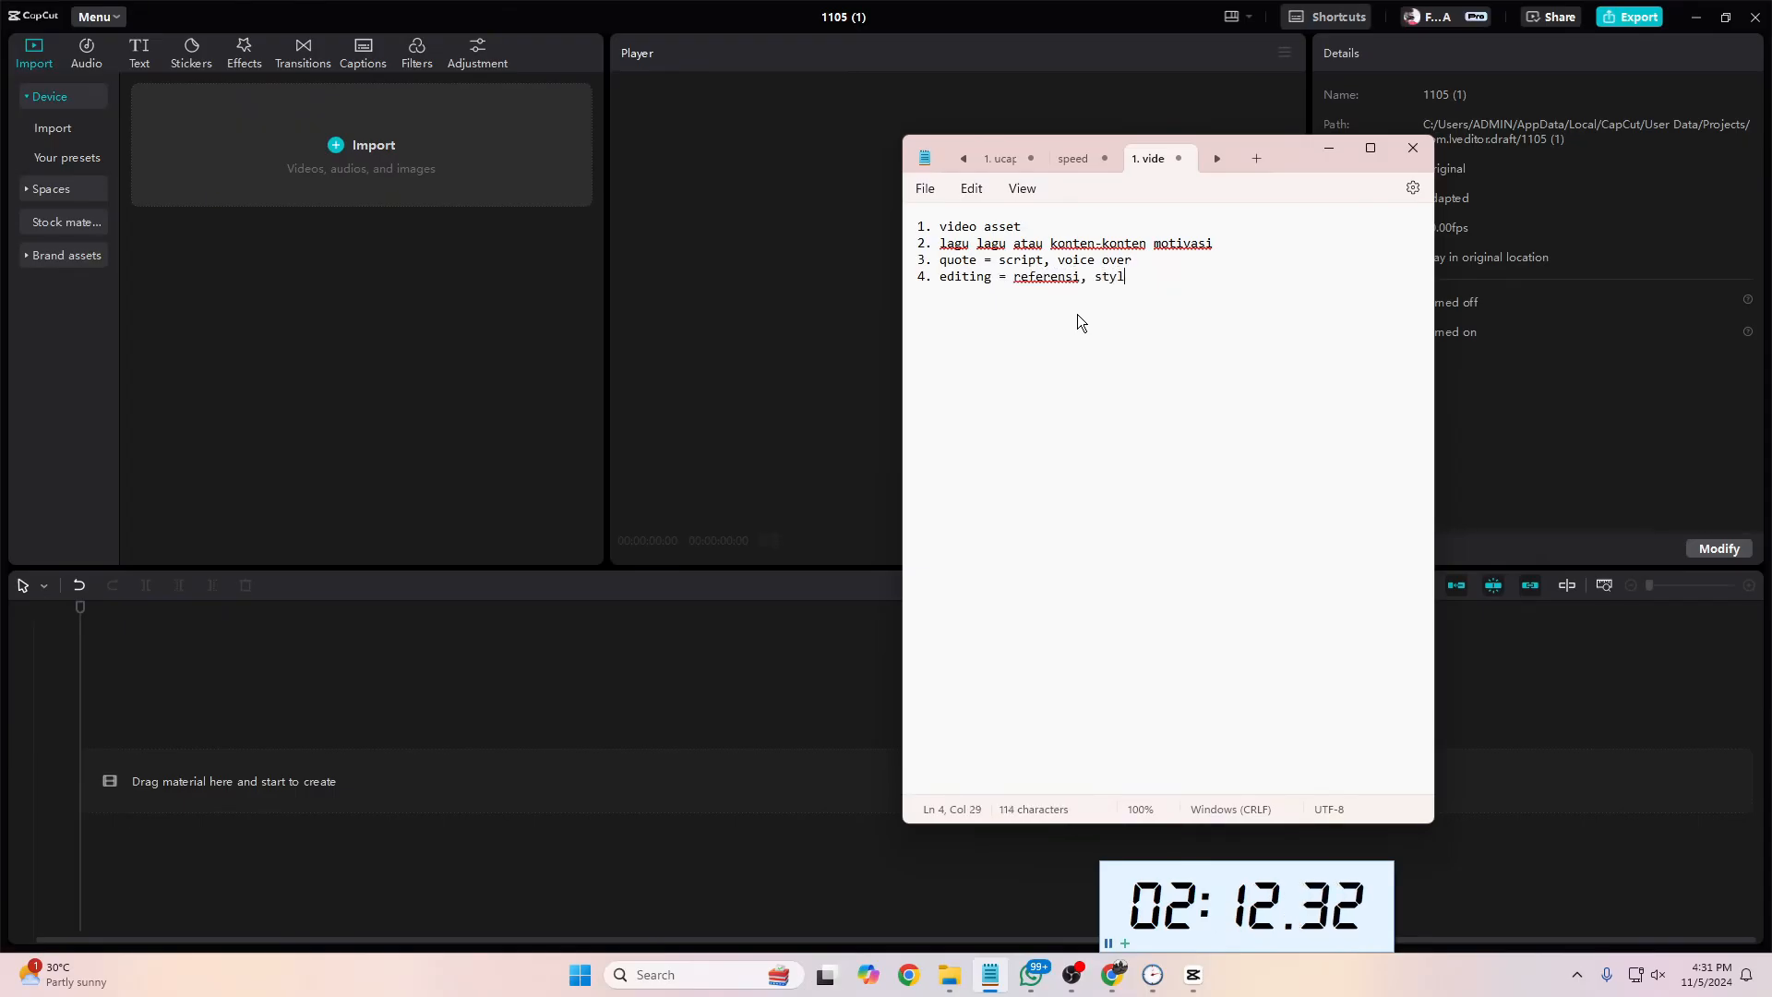
{"action": "type", "text": "e sendiri"}
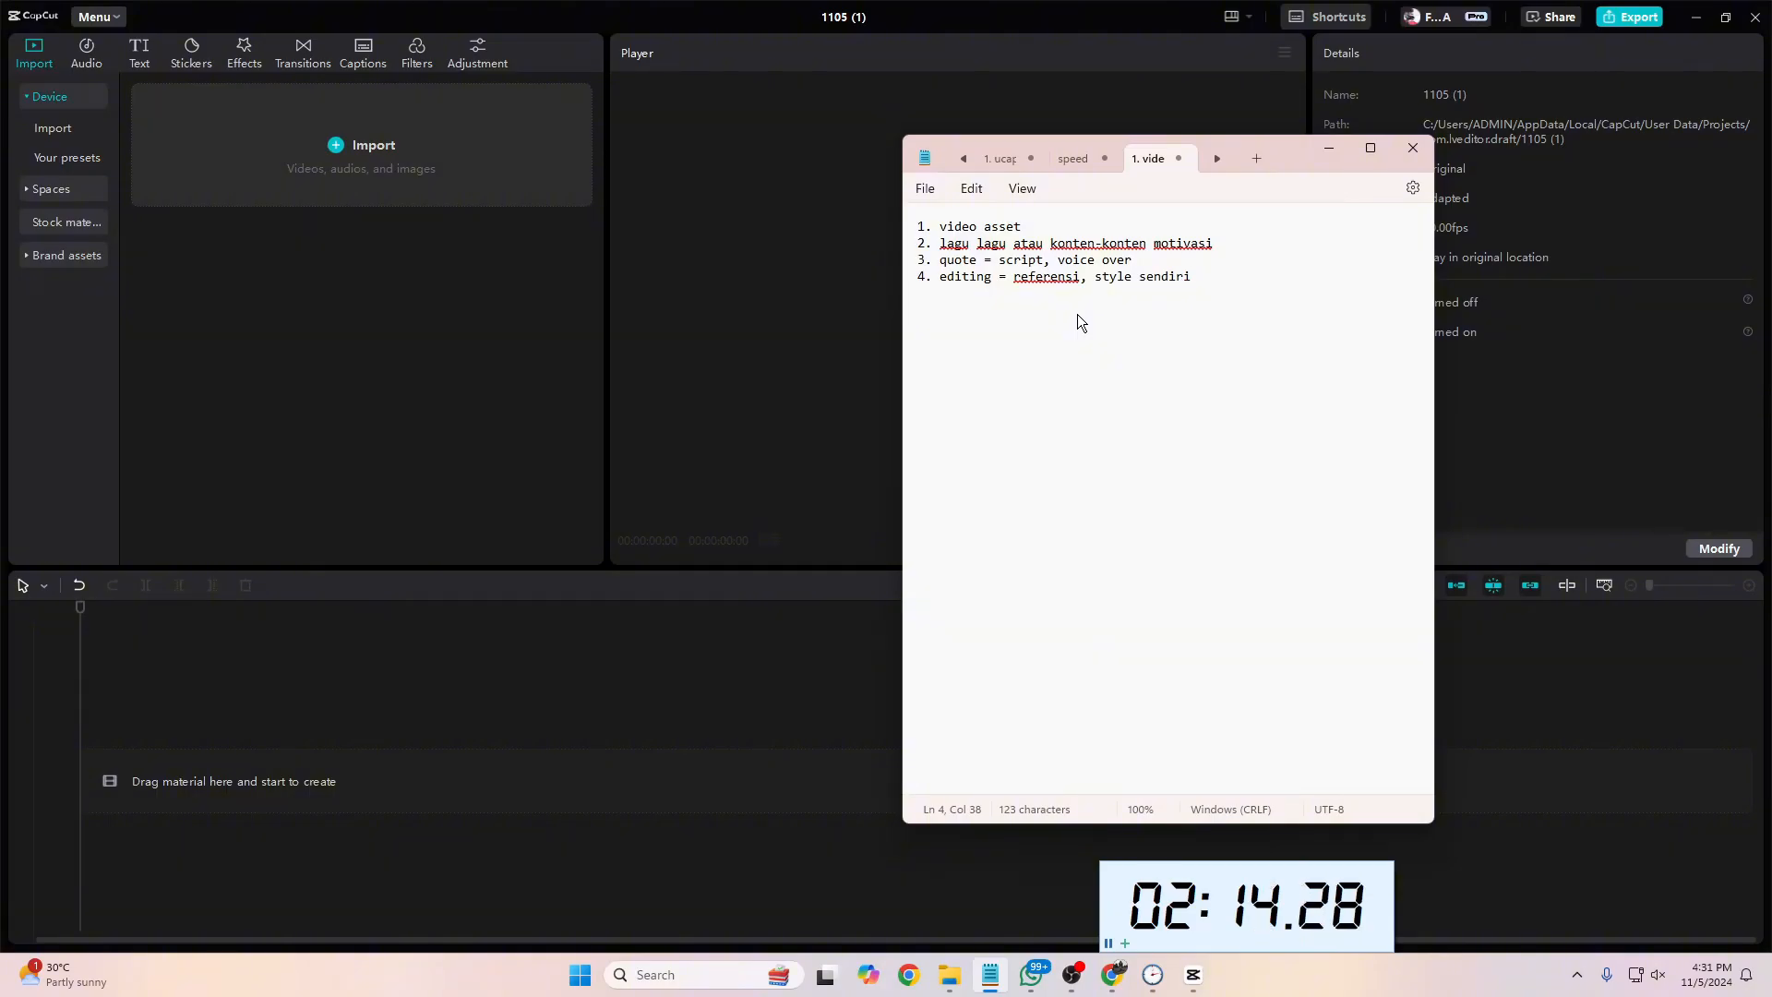
{"action": "type", "text": ", s"}
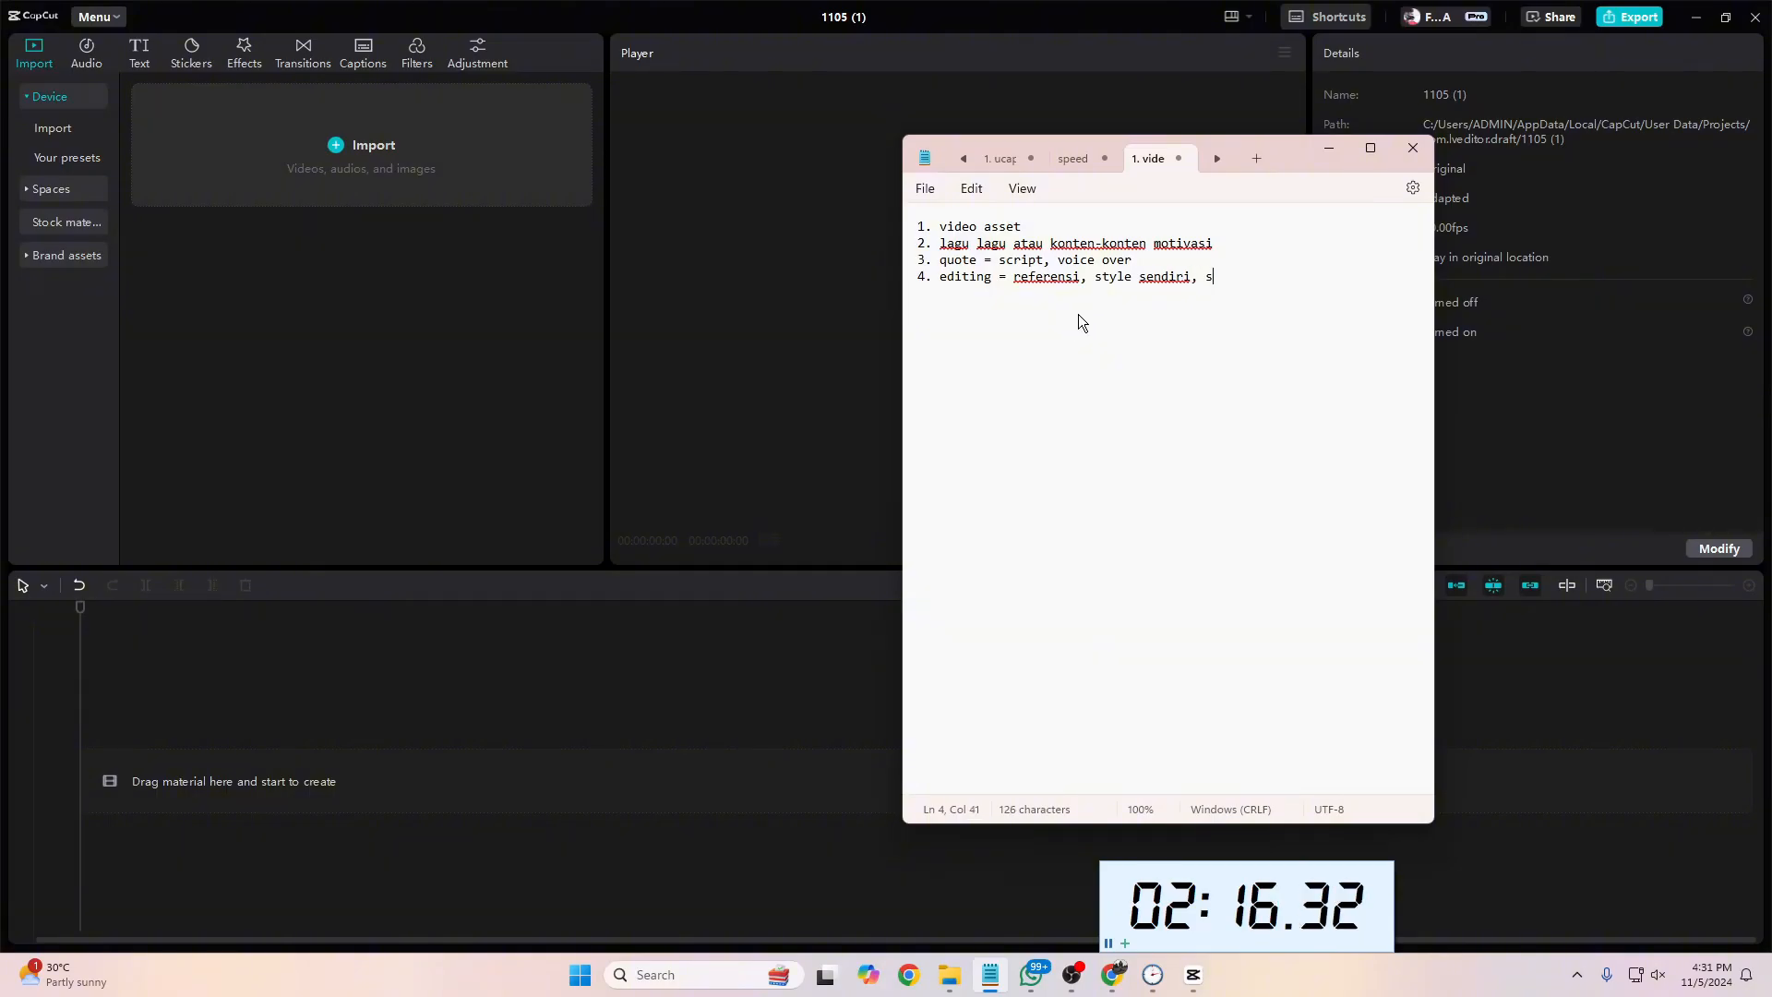
{"action": "key", "text": "BackSpace"}
{"action": "key", "text": "BackSpace"}
{"action": "key", "text": "BackSpace"}
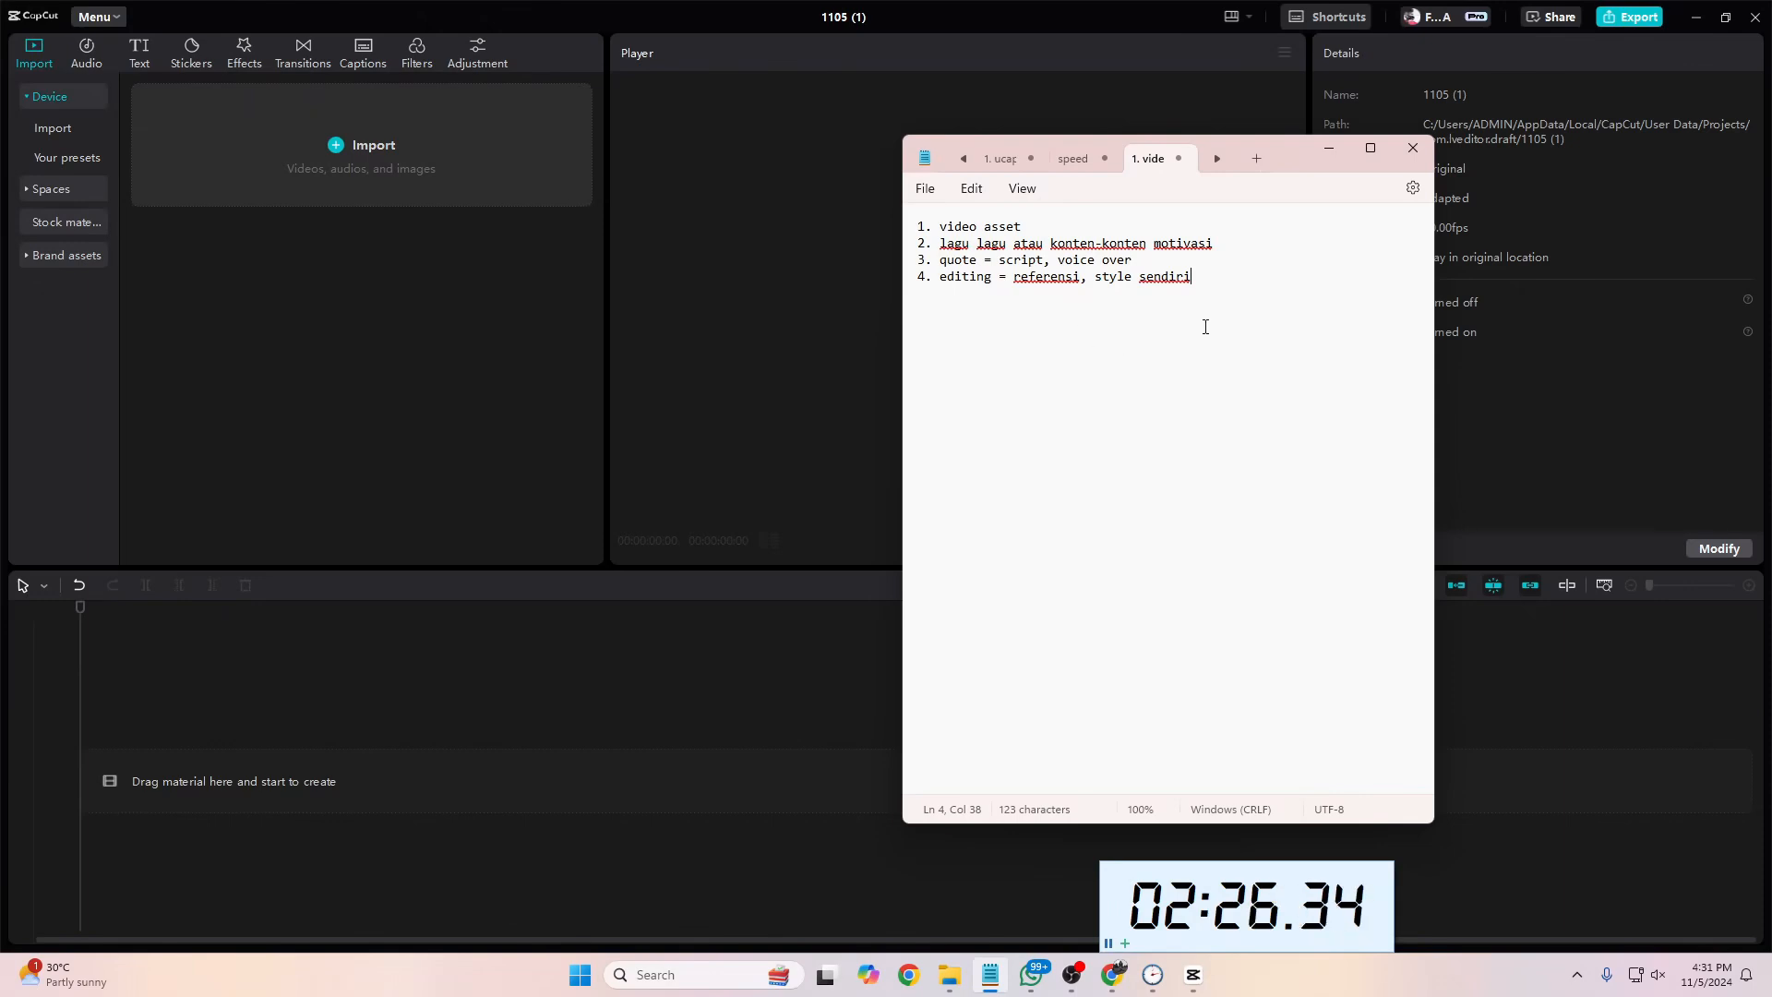
Step: Switch back to CapCut, start a media import and browse to the folder LOMBA H2 TGL 14 on drive E
{"action": "left_click", "coordinate": [1031, 231]}
{"action": "left_click", "coordinate": [471, 314]}
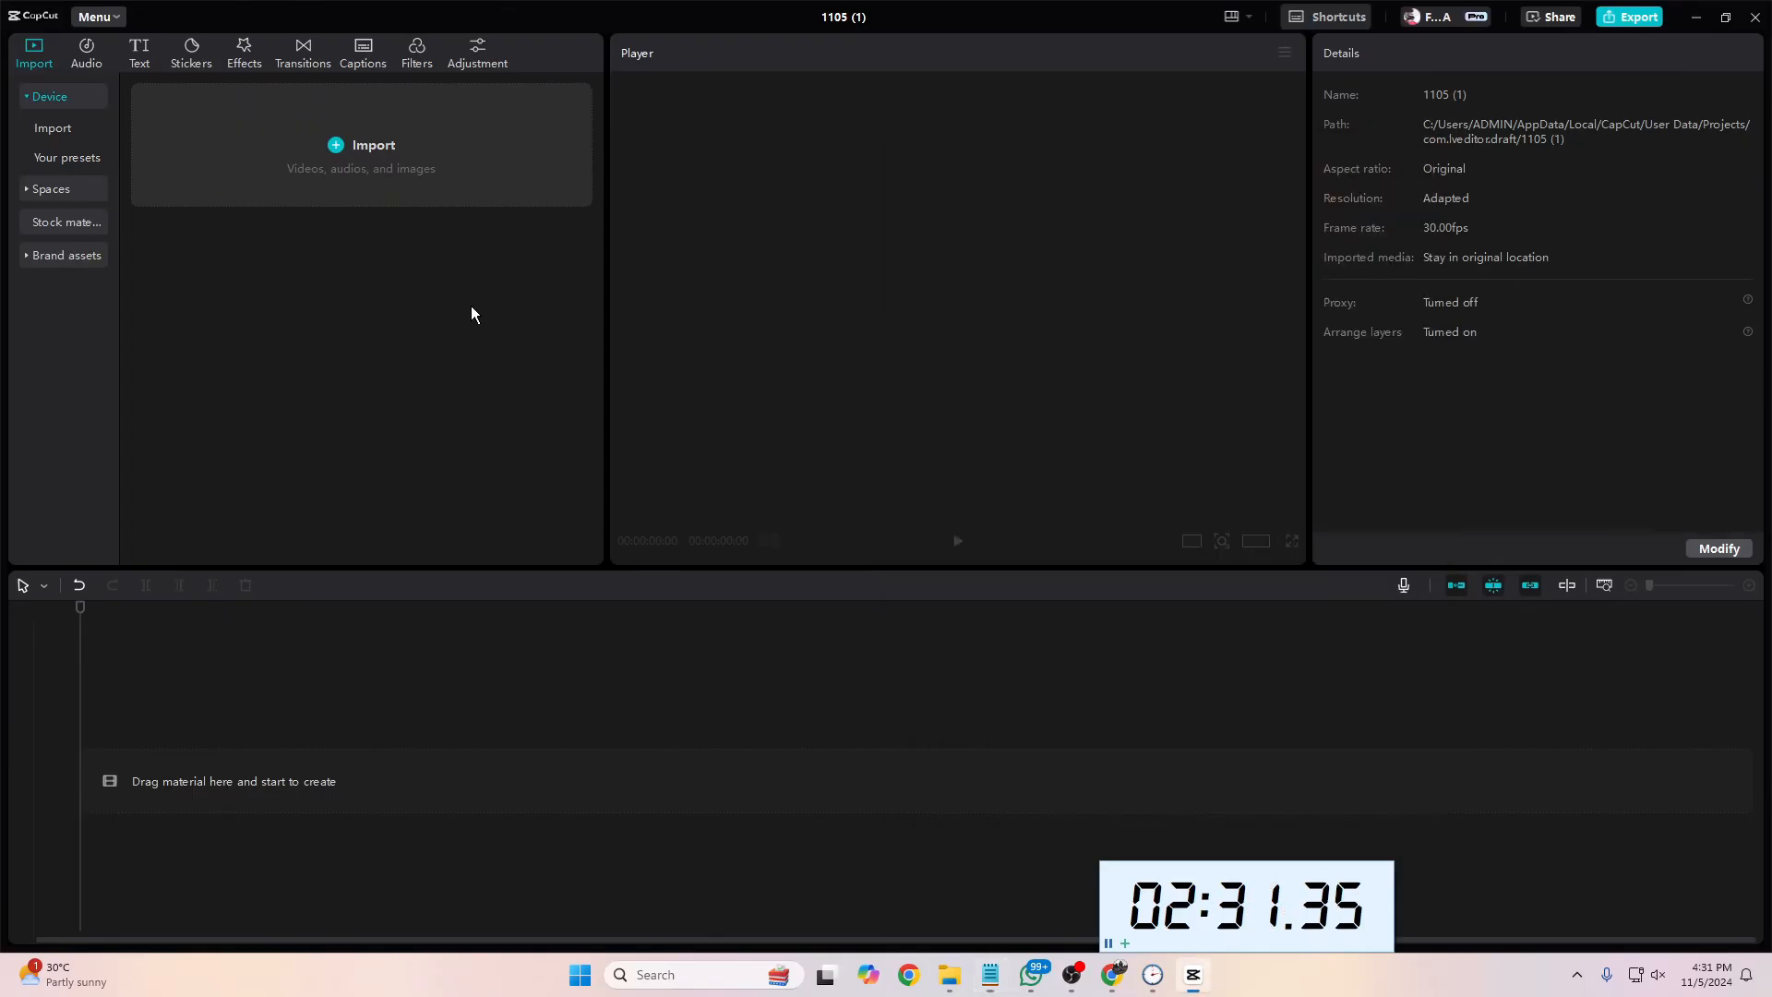
{"action": "left_click", "coordinate": [390, 155]}
{"action": "scroll", "coordinate": [115, 185], "scroll_direction": "up", "scroll_amount": 4}
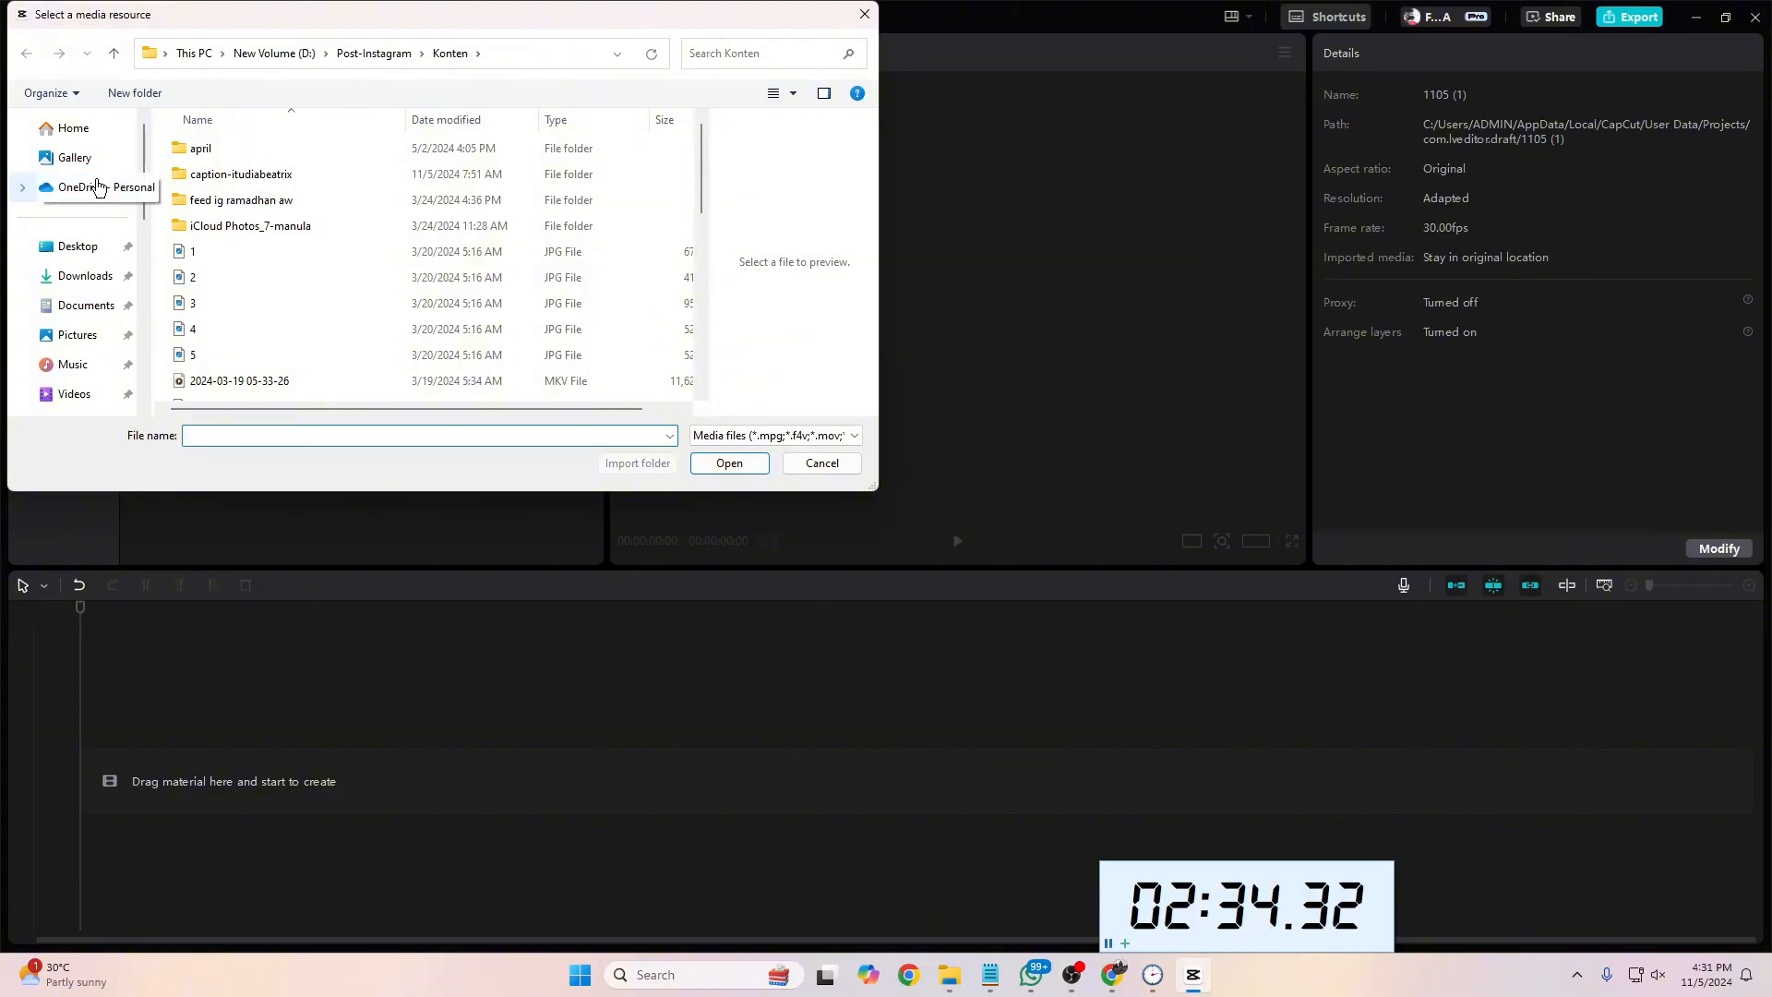
{"action": "scroll", "coordinate": [85, 277], "scroll_direction": "down", "scroll_amount": 4}
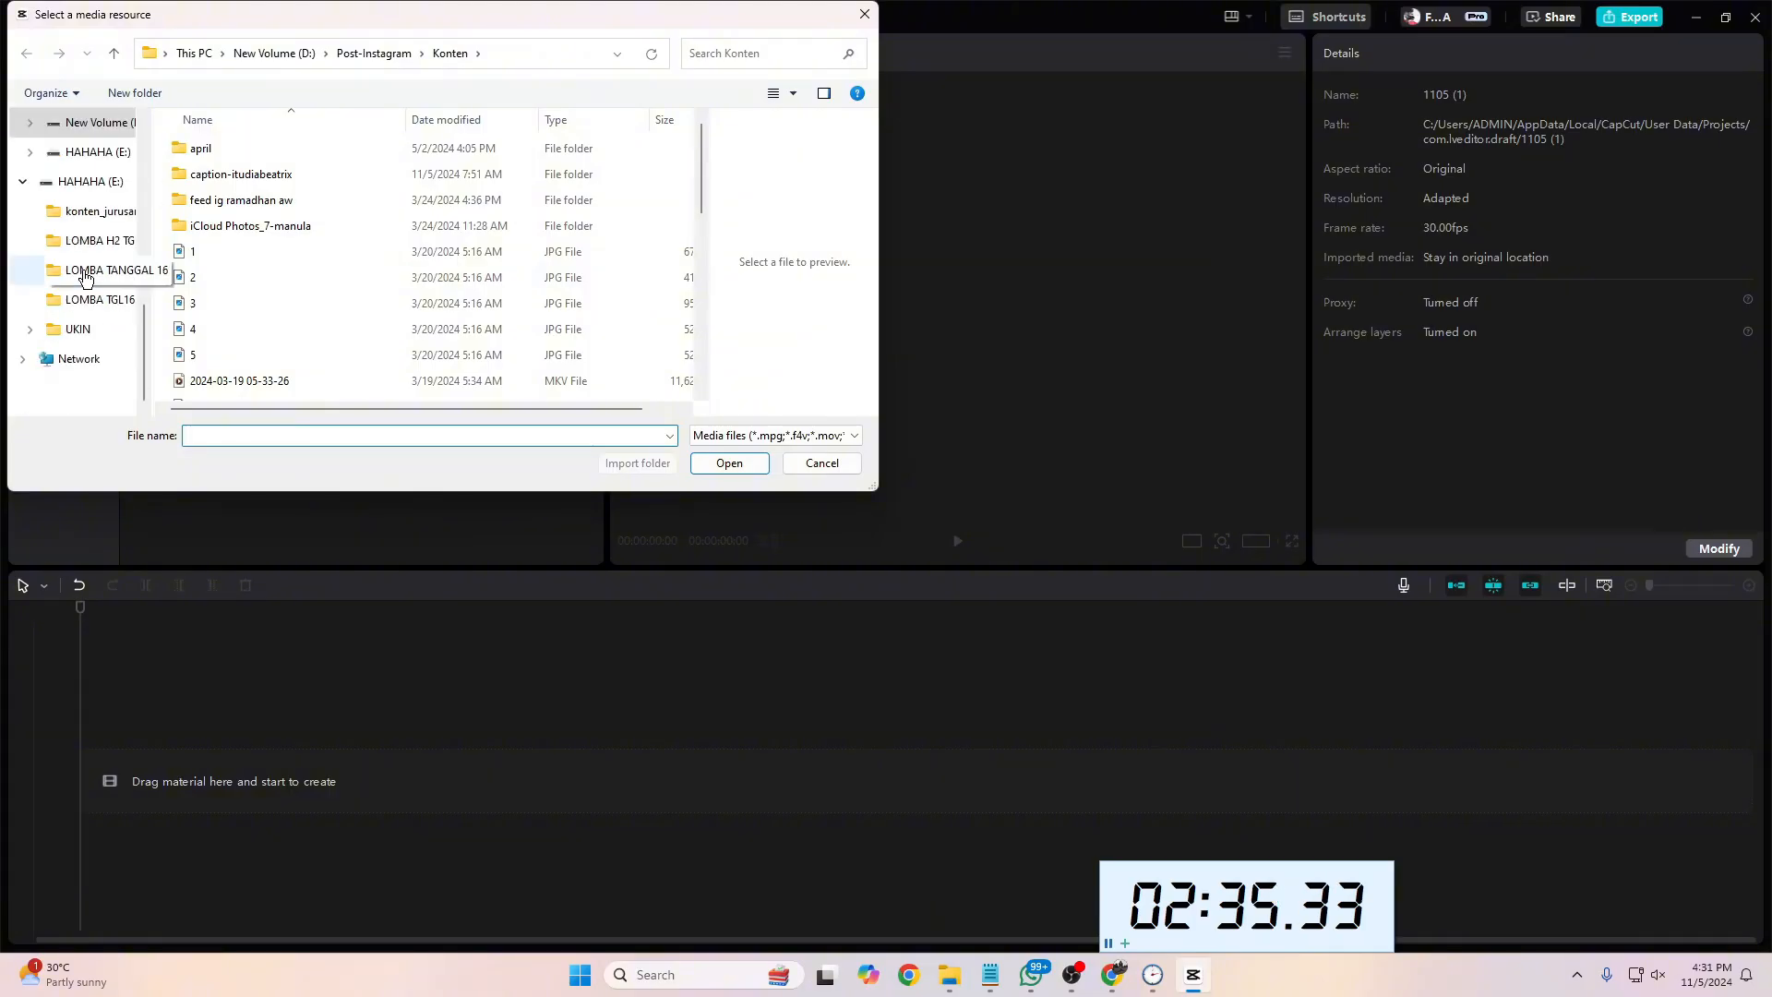
{"action": "left_click", "coordinate": [92, 212]}
{"action": "left_click", "coordinate": [96, 240]}
{"action": "left_click", "coordinate": [97, 269]}
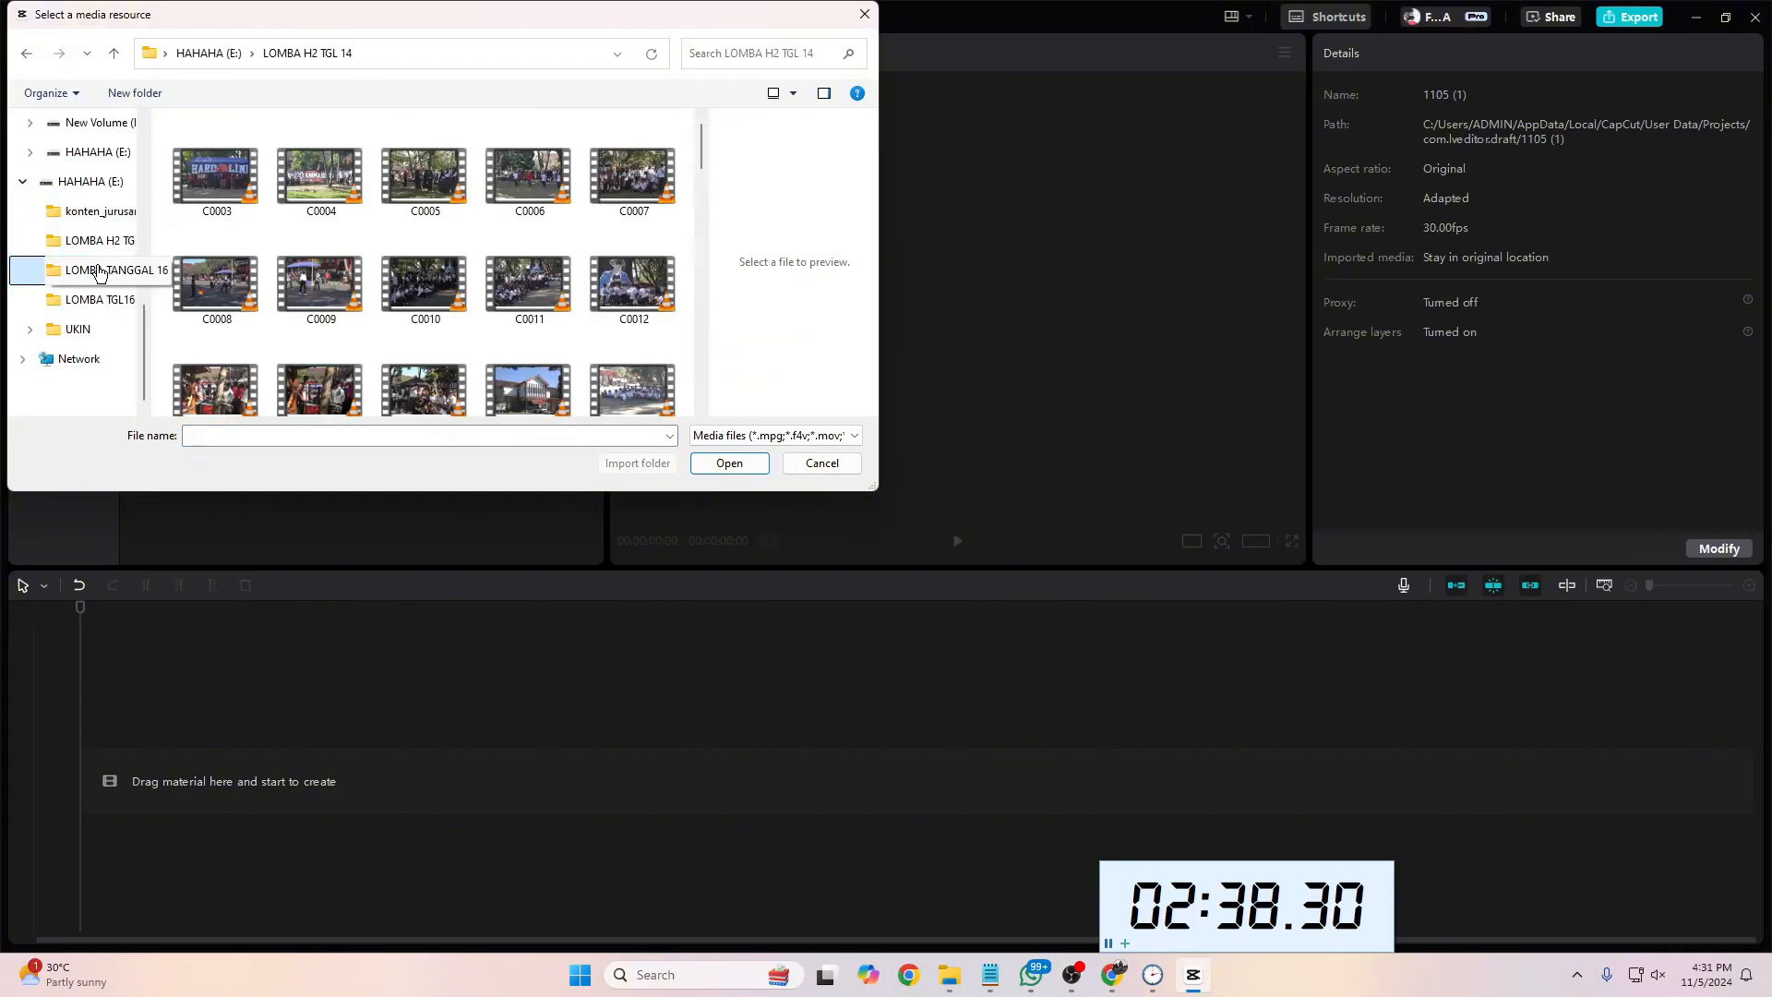
{"action": "left_click", "coordinate": [96, 237]}
Step: Find the tug-of-war clip C0057 in the LOMBA H2 TGL 14 folder and import it into the project
{"action": "scroll", "coordinate": [373, 323], "scroll_direction": "down", "scroll_amount": 5}
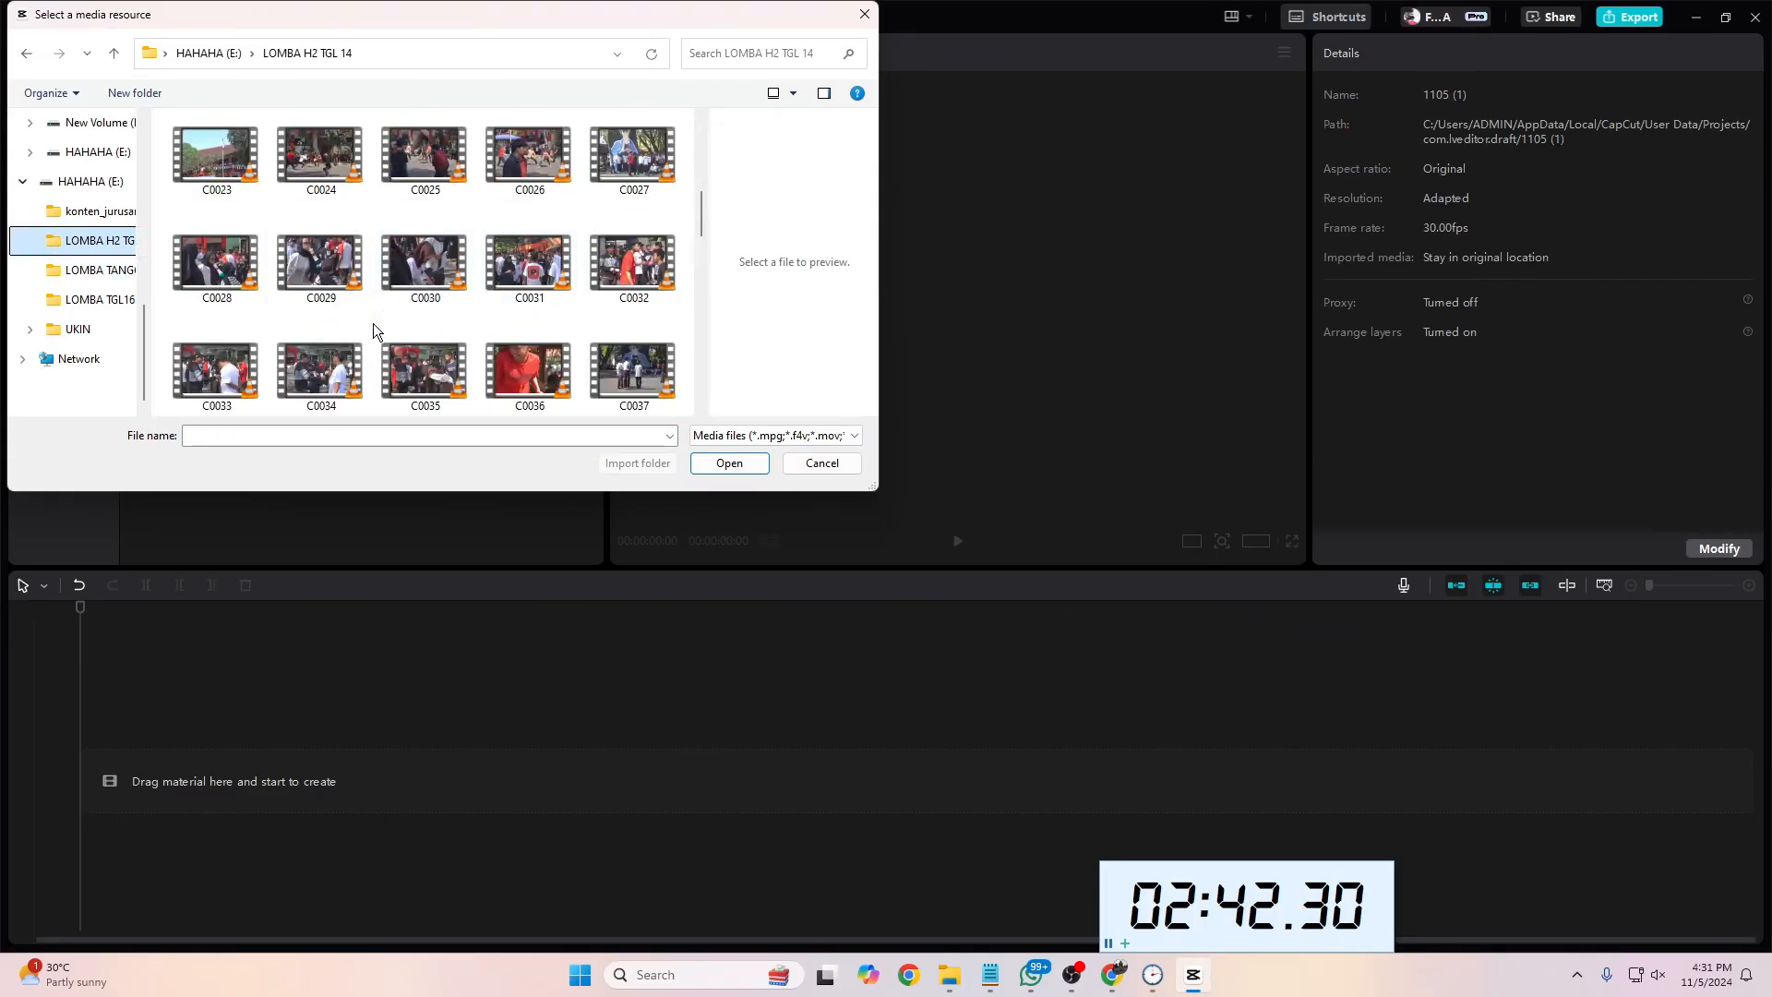
{"action": "scroll", "coordinate": [373, 323], "scroll_direction": "down", "scroll_amount": 2}
{"action": "scroll", "coordinate": [373, 323], "scroll_direction": "down", "scroll_amount": 3}
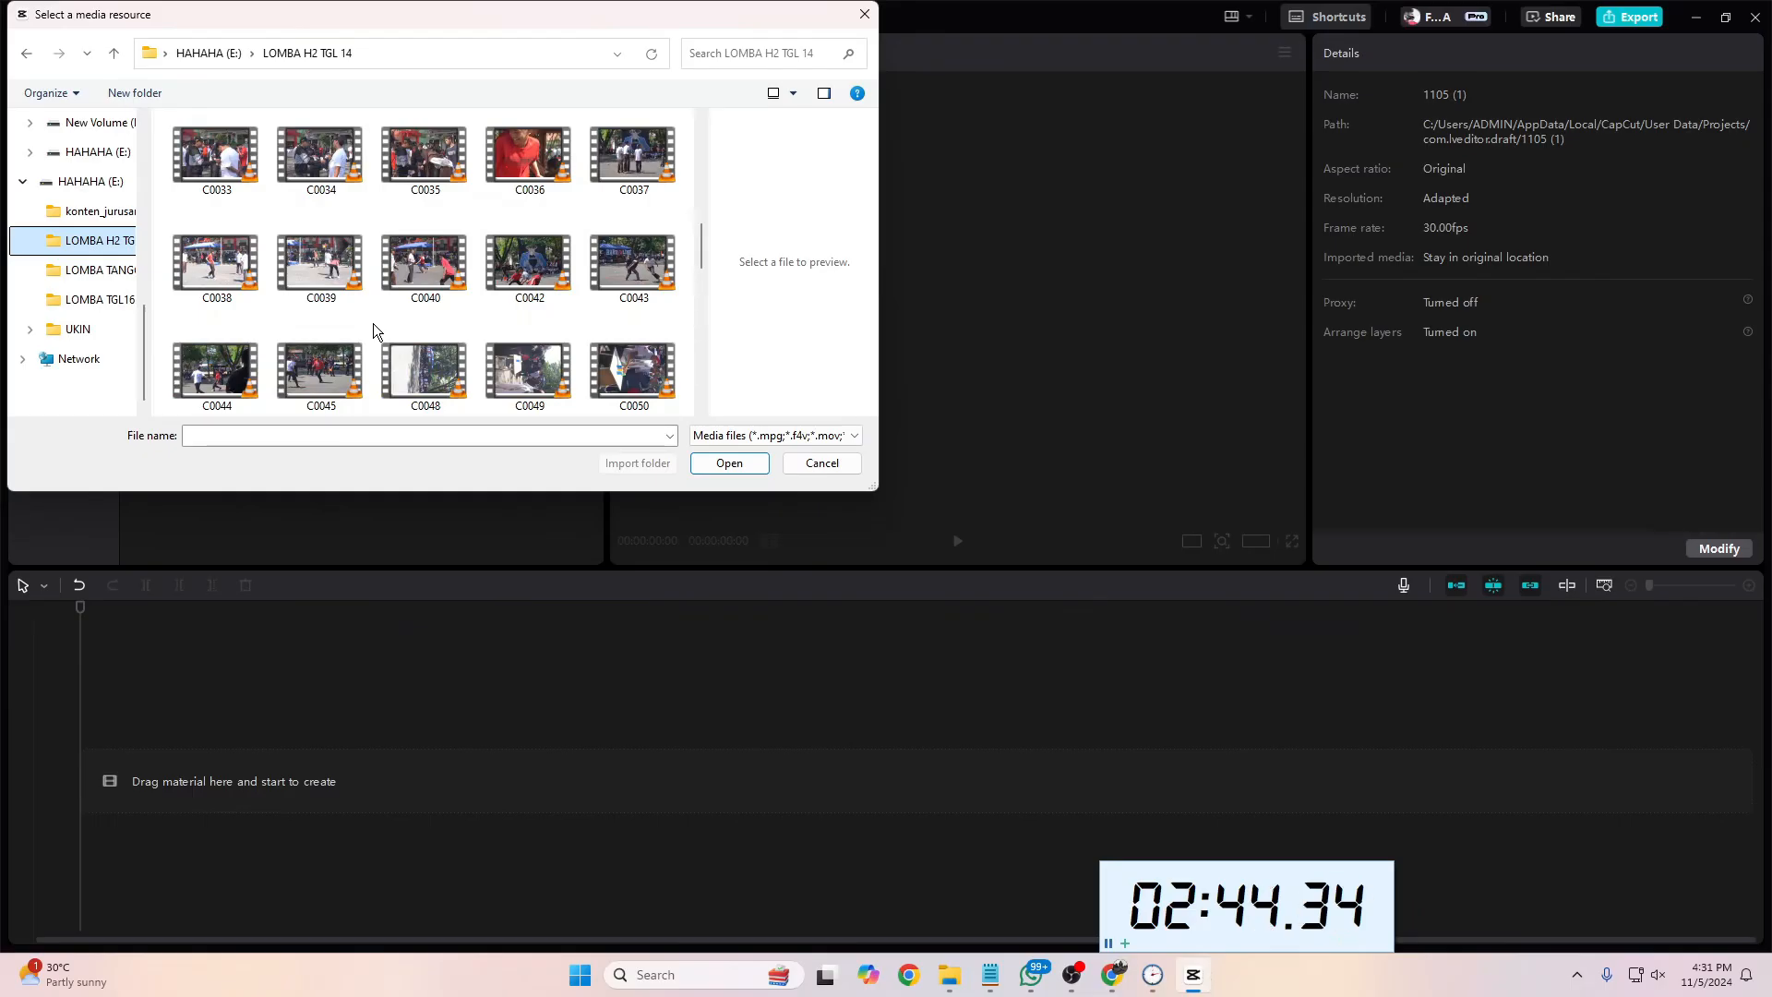
{"action": "left_click", "coordinate": [249, 293]}
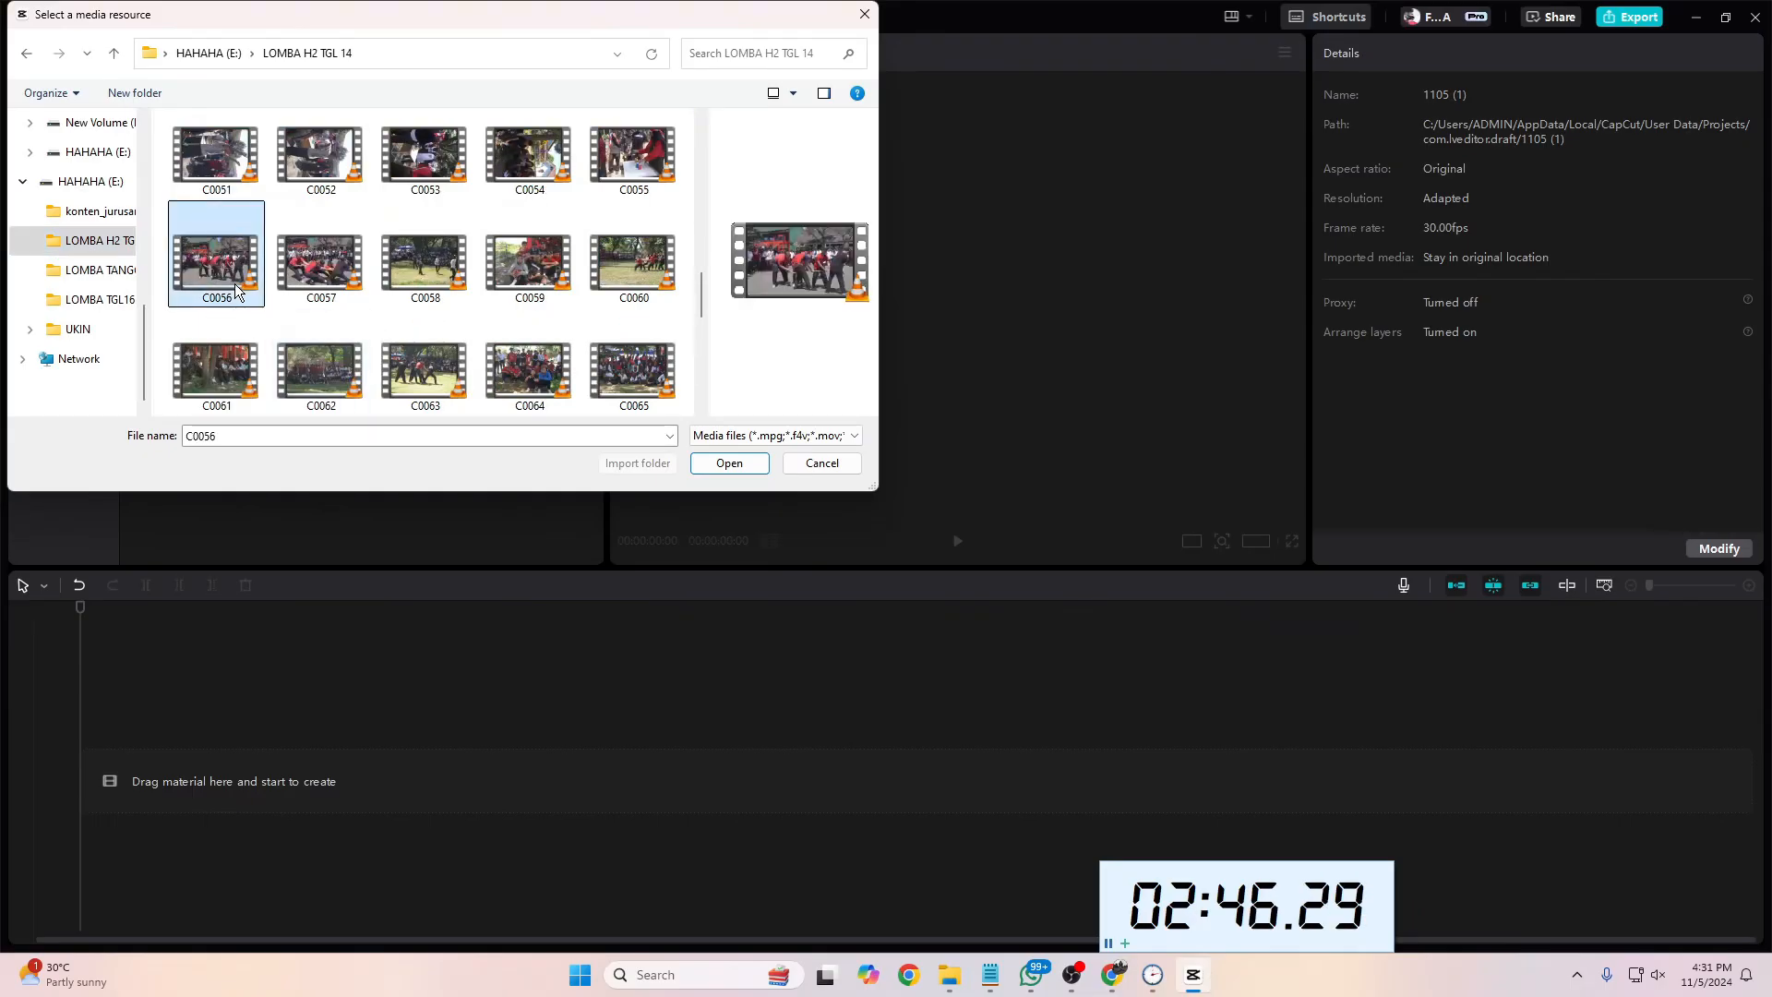
{"action": "left_click", "coordinate": [319, 263]}
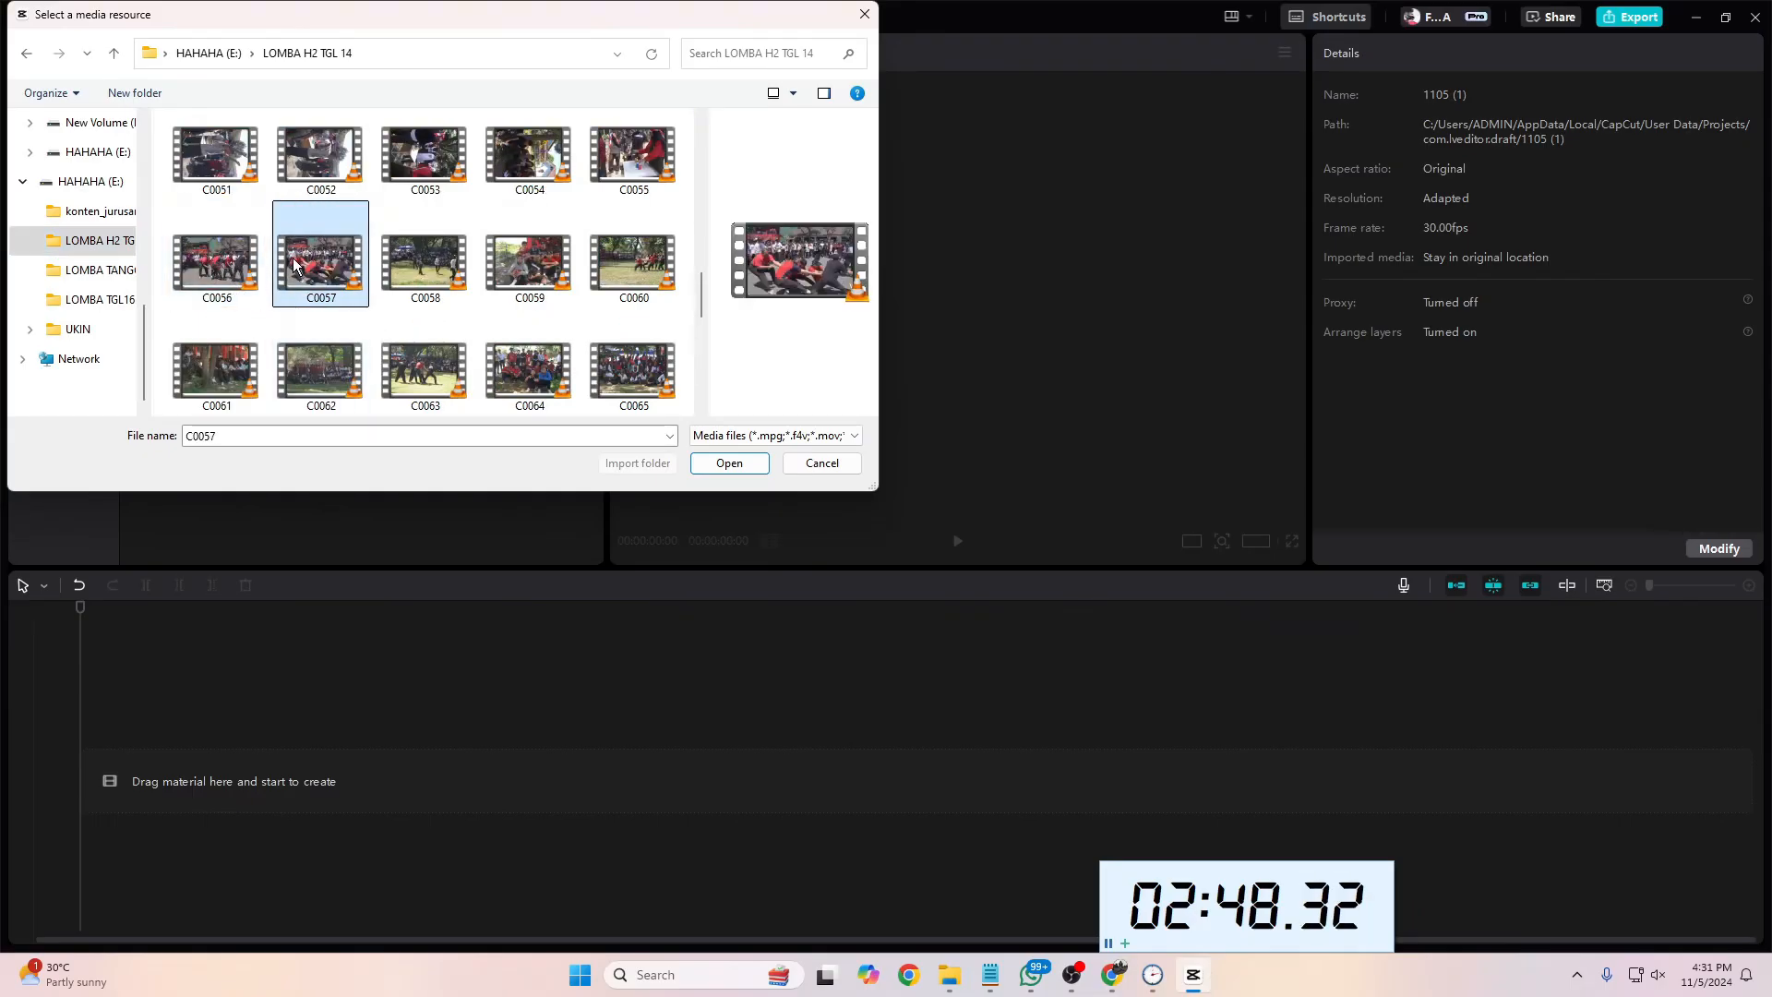
{"action": "left_click", "coordinate": [216, 263]}
{"action": "left_click", "coordinate": [291, 272]}
{"action": "left_click", "coordinate": [729, 464]}
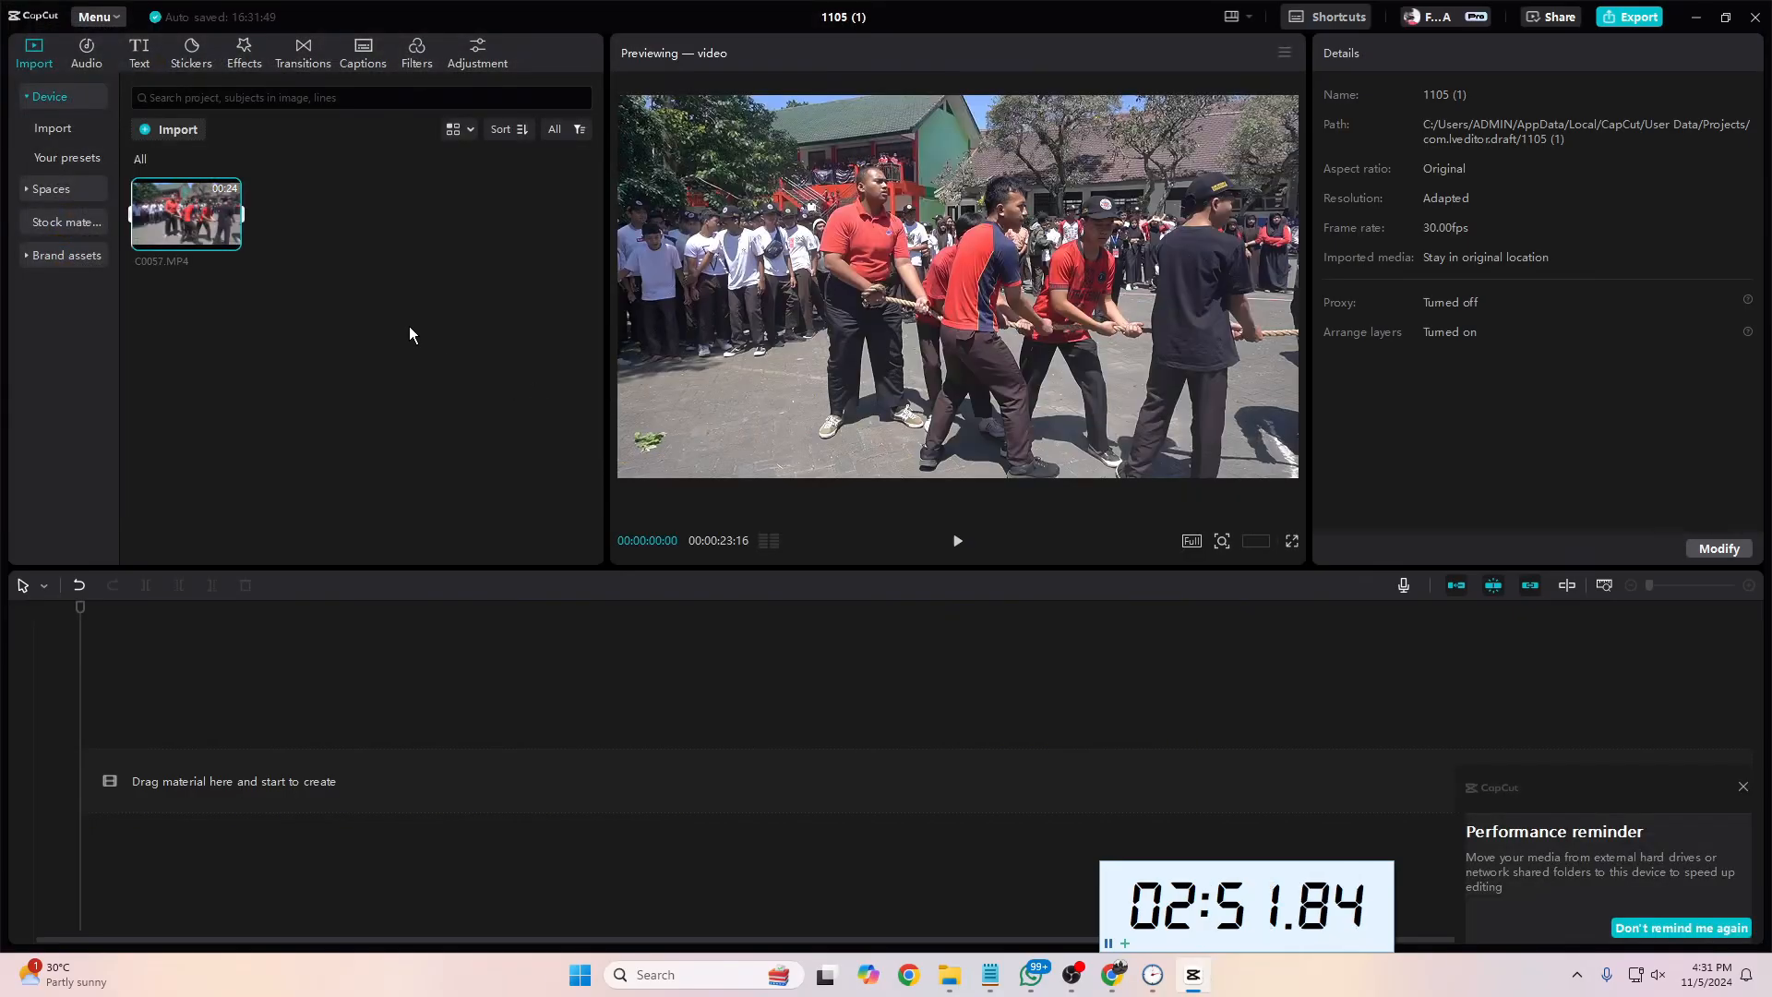
Step: Open the Downloads folder in File Explorer and play the first "Hindia - Secukupnya (Lyric Video)" file to check it, closing the player after
{"action": "left_click", "coordinate": [168, 133]}
{"action": "left_click", "coordinate": [76, 303]}
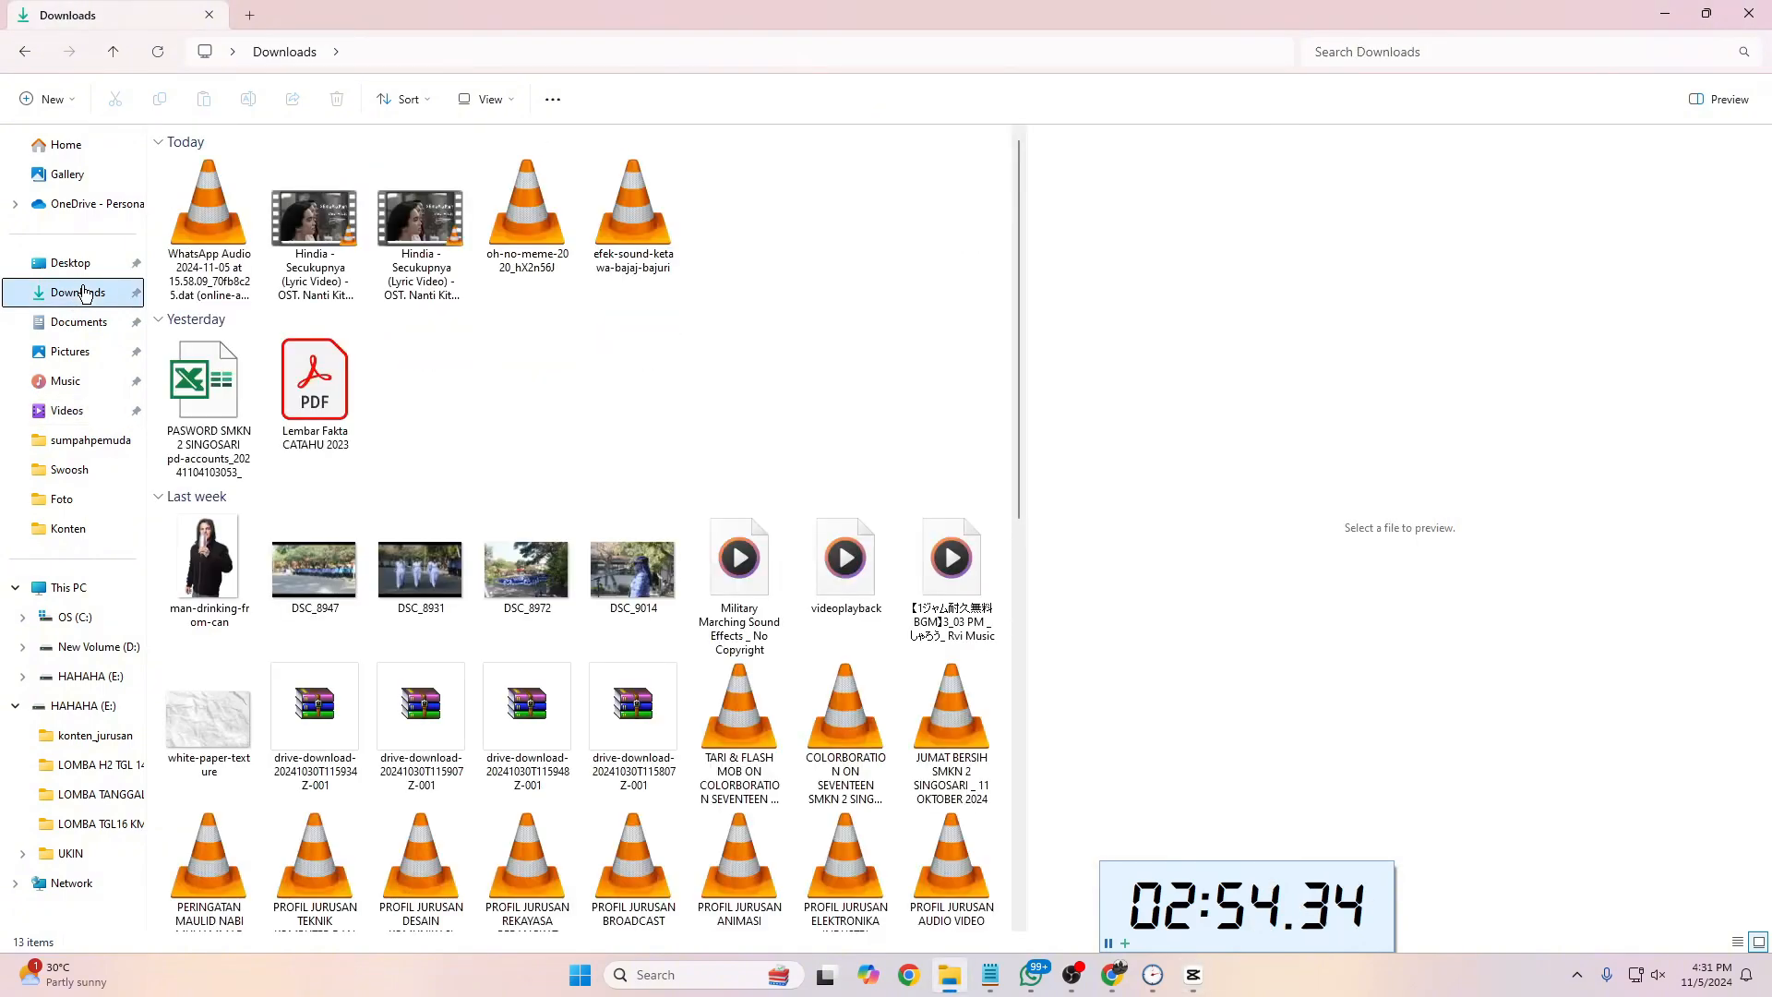
{"action": "double_click", "coordinate": [303, 267]}
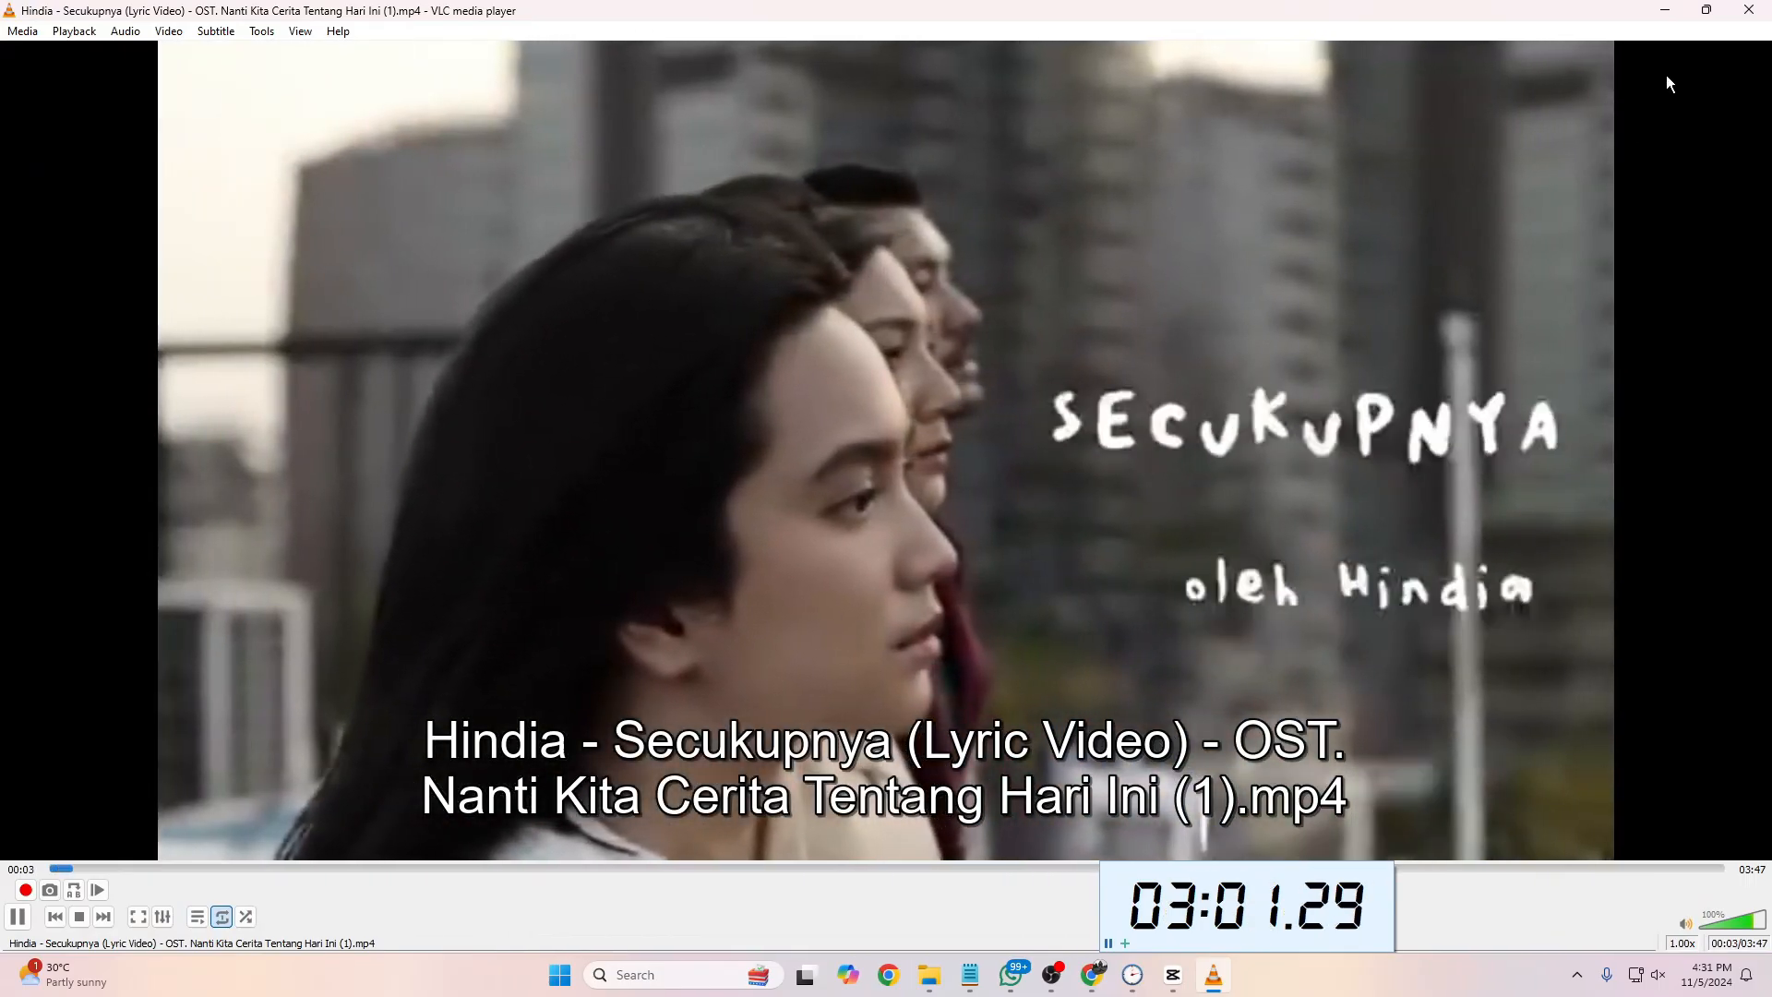
{"action": "left_click", "coordinate": [1749, 10]}
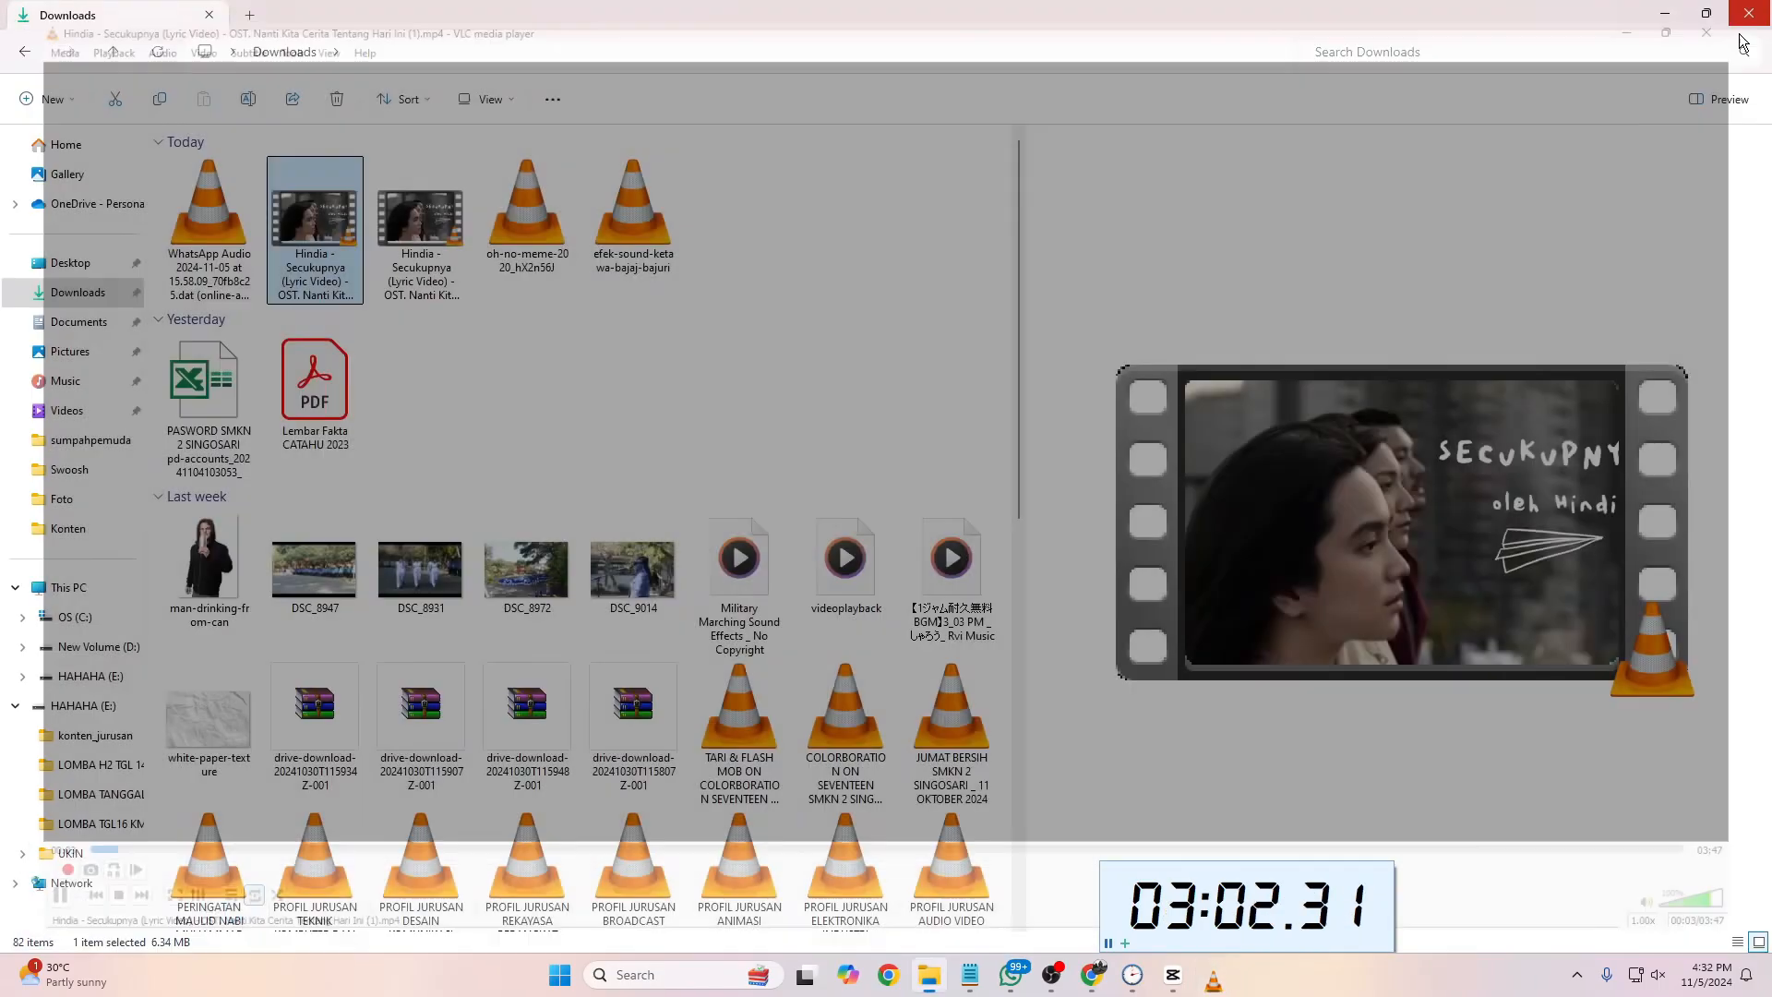
{"action": "left_click_drag", "start_coordinate": [316, 238], "coordinate": [374, 272]}
Step: Import "Hindia - Secukupnya (Lyric Video) - OST. Nanti Kita Cerita Tentang Hari Ini (1)" from the Downloads folder into the CapCut project
{"action": "scroll", "coordinate": [93, 276], "scroll_direction": "up", "scroll_amount": 5}
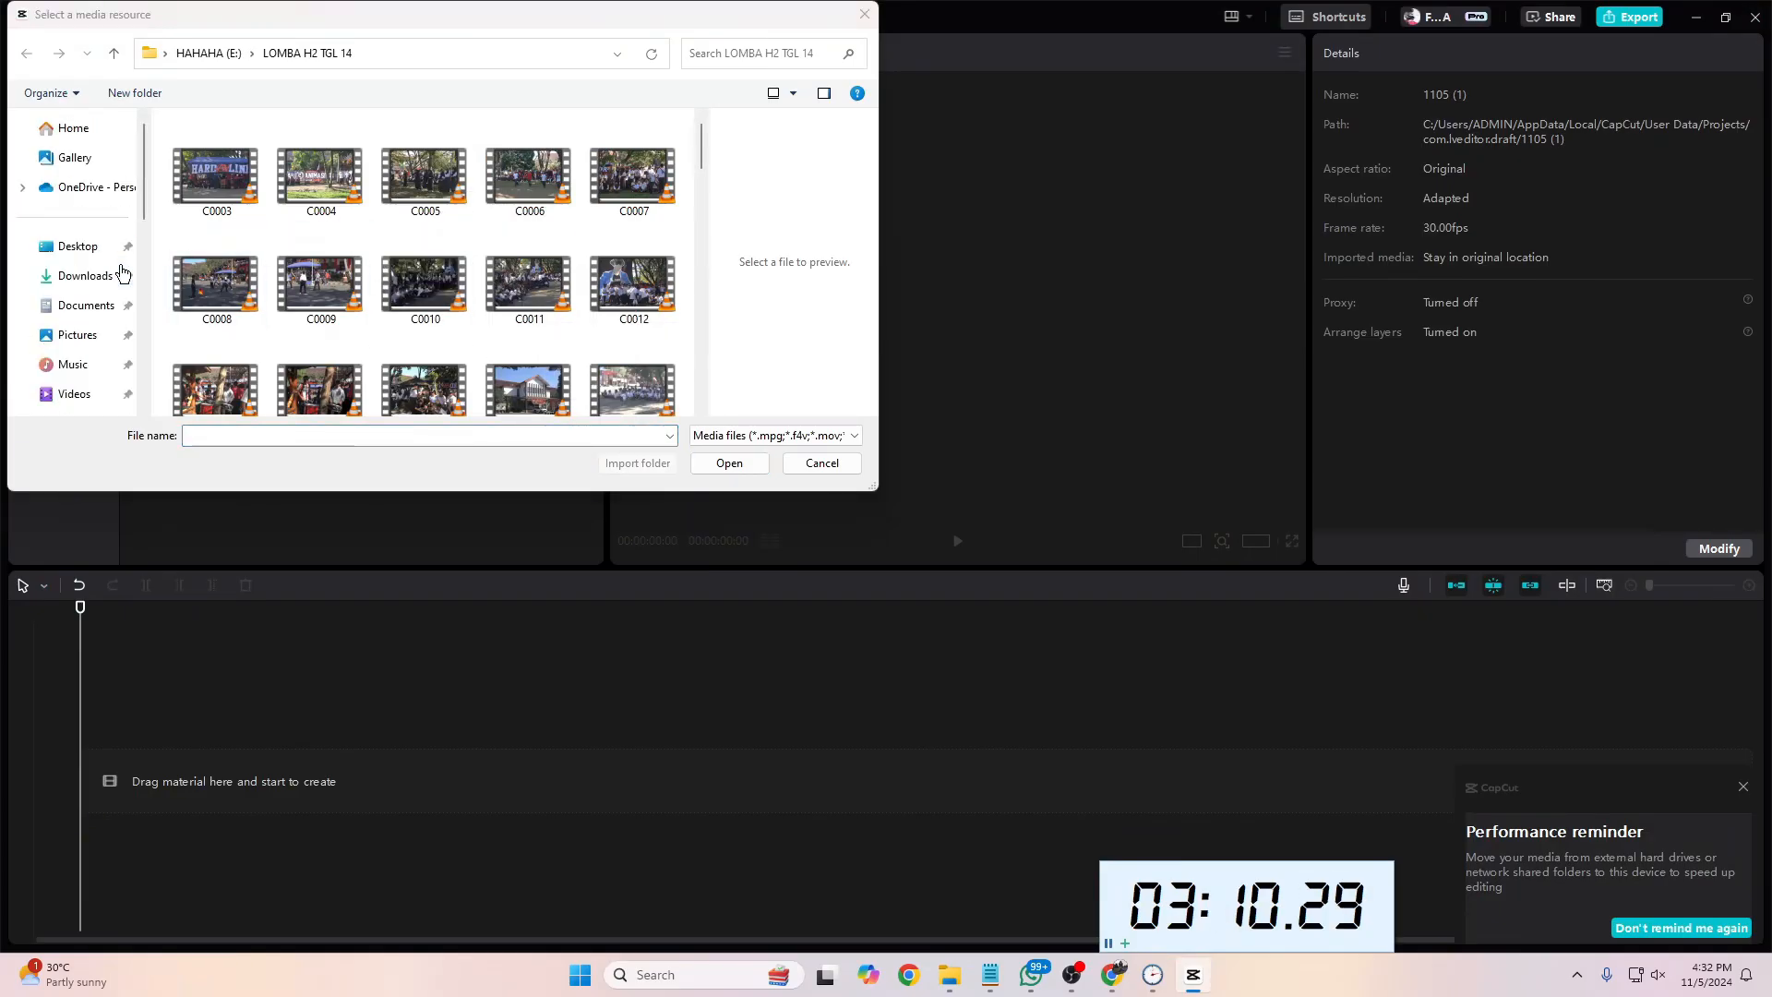
{"action": "left_click", "coordinate": [82, 277]}
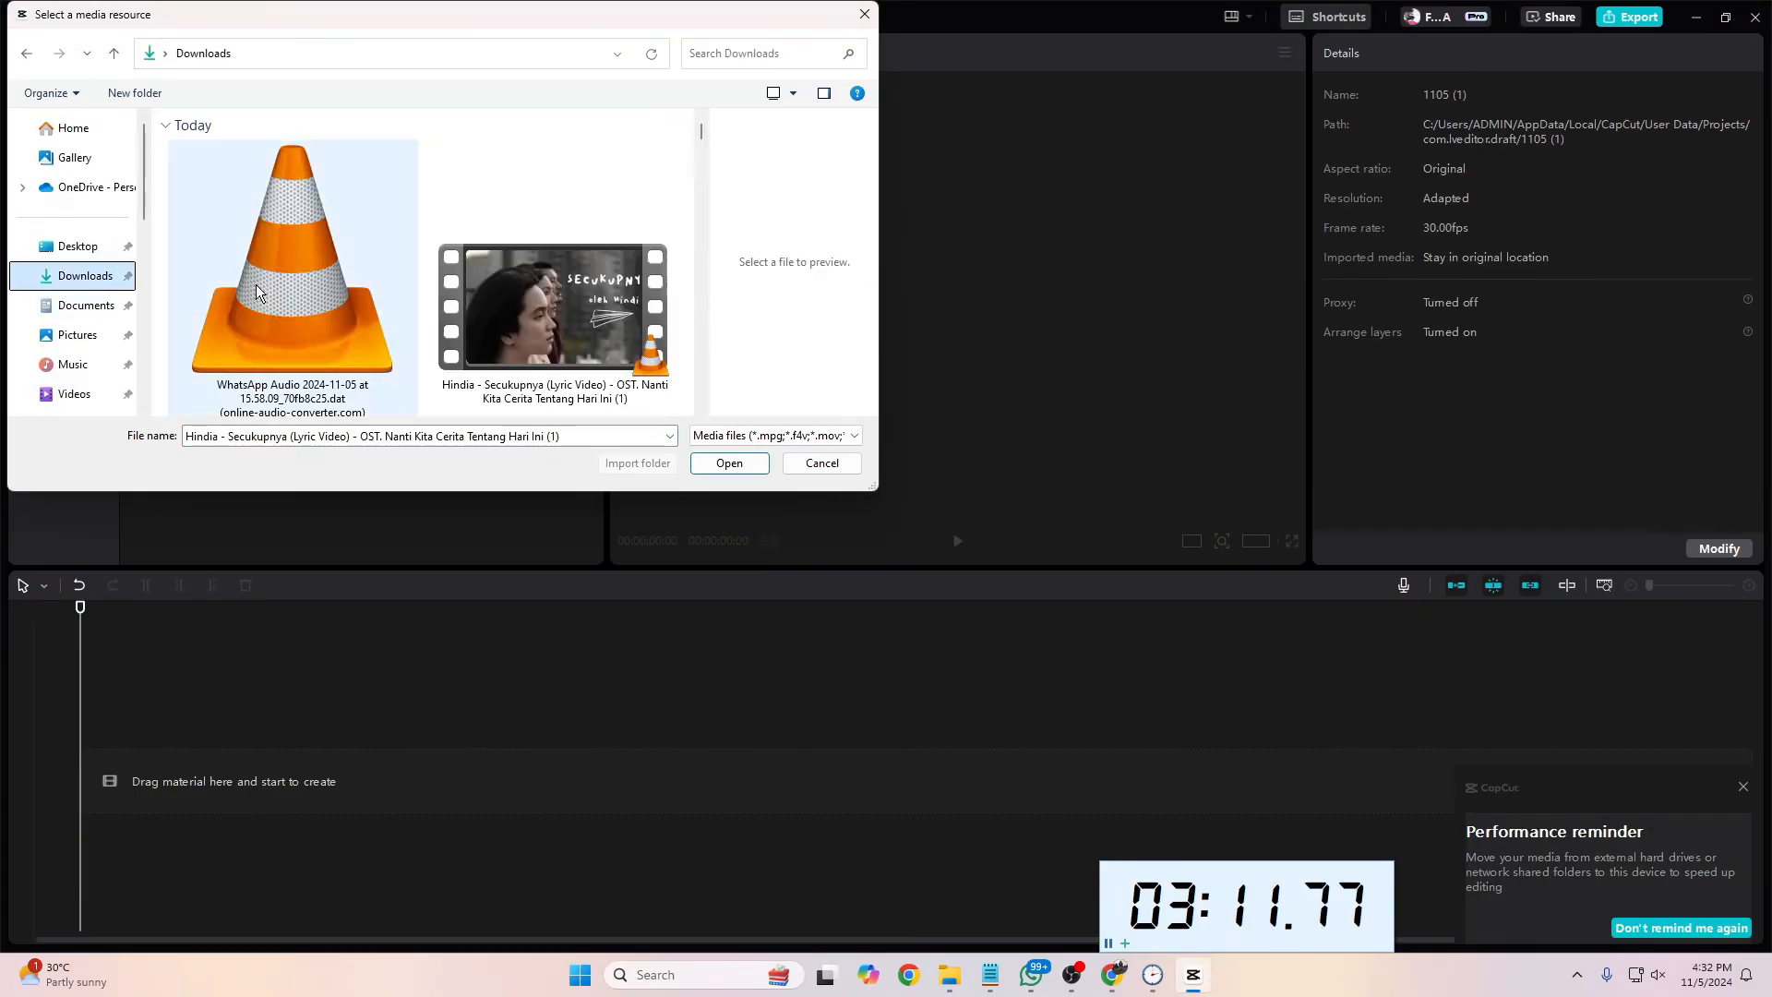
{"action": "left_click", "coordinate": [513, 286]}
{"action": "left_click", "coordinate": [729, 465]}
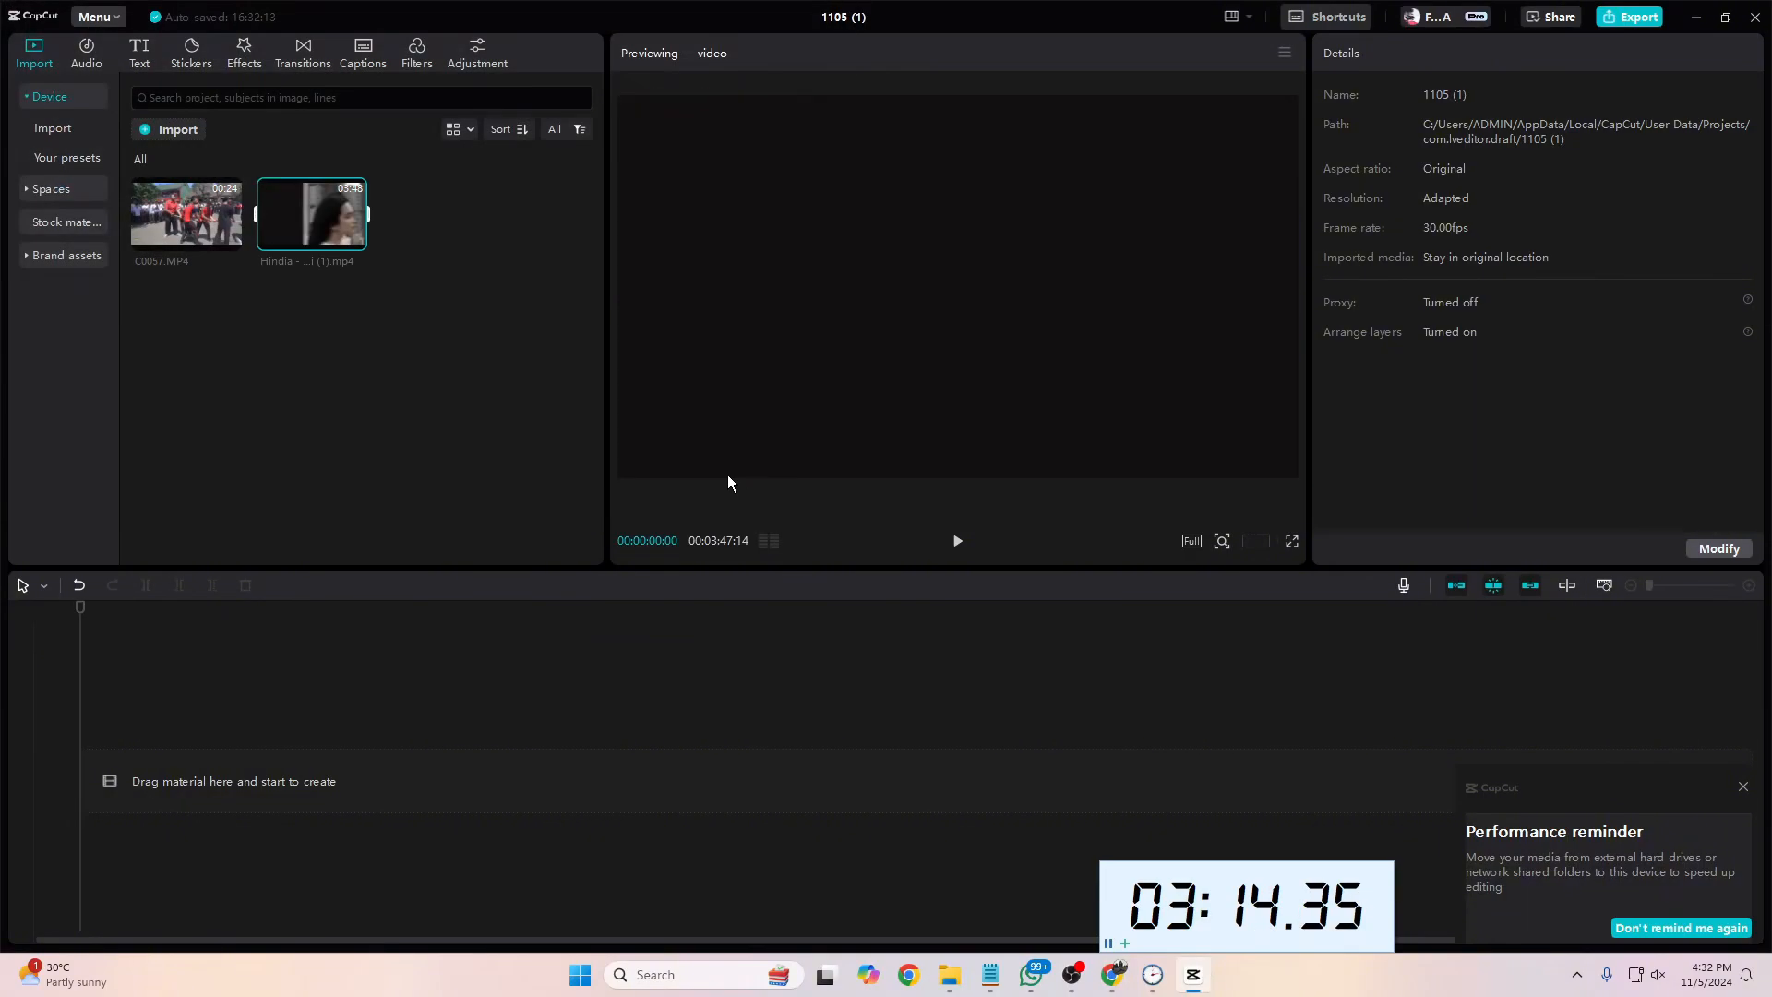
{"action": "left_click", "coordinate": [489, 295]}
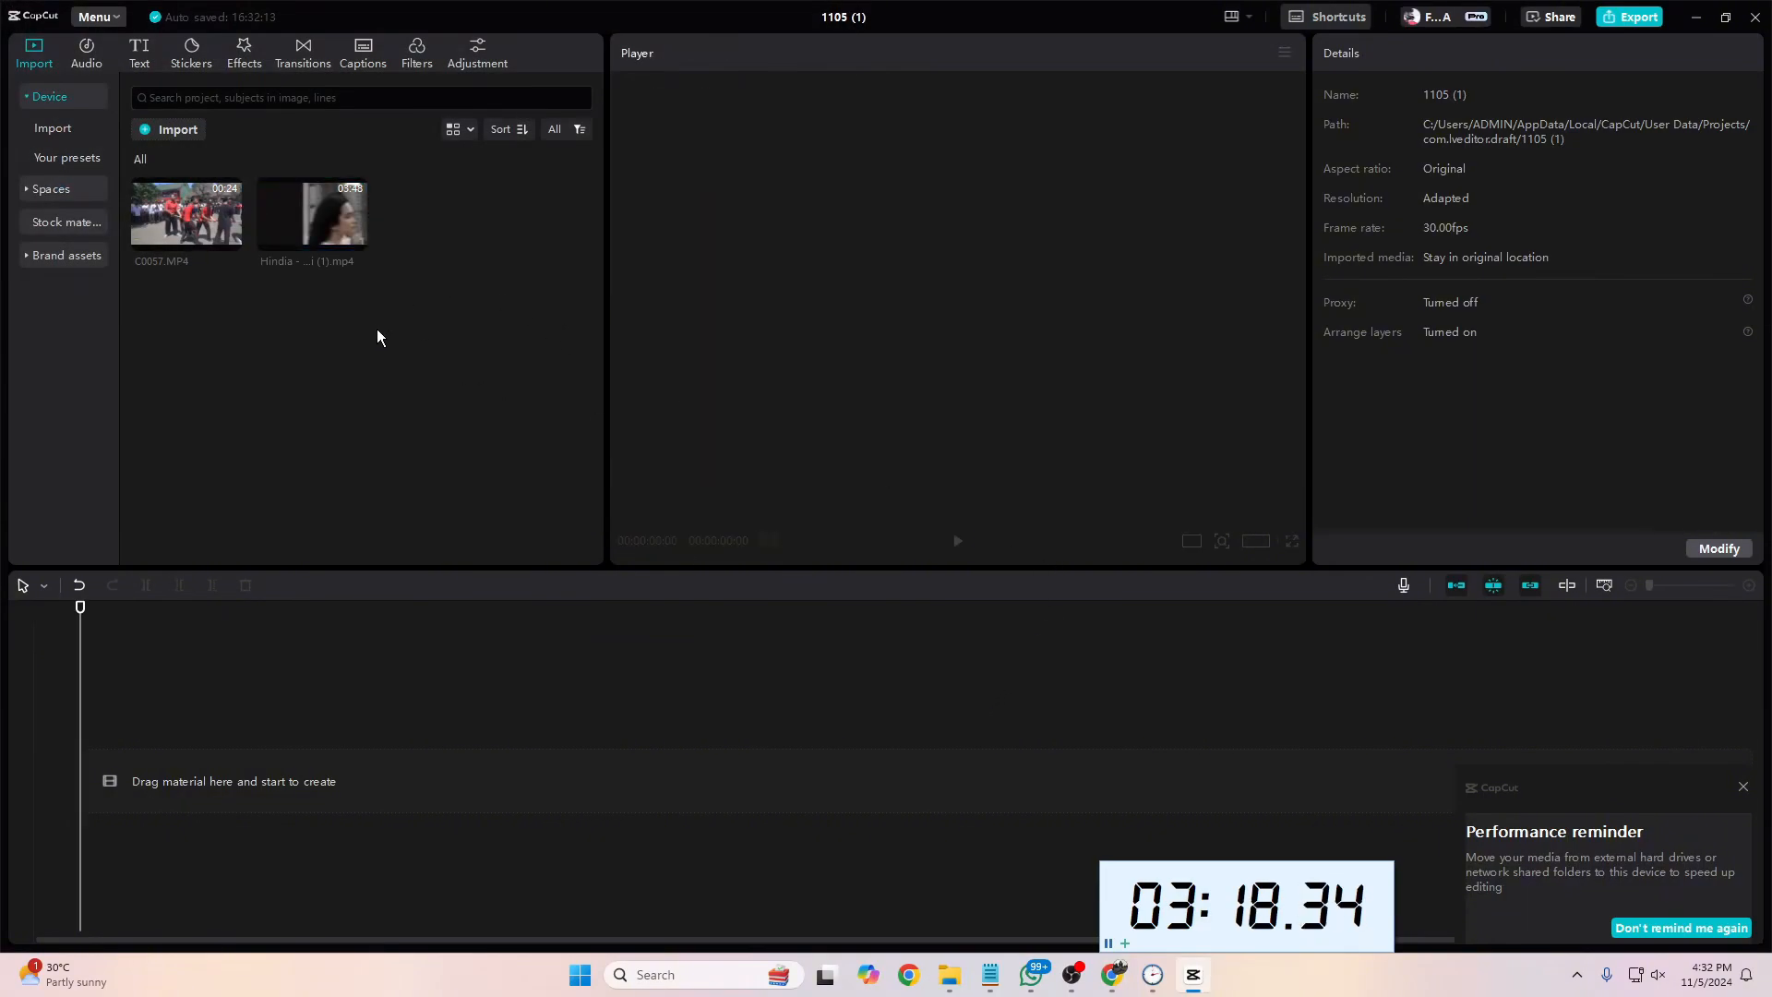
Step: Close File Explorer and import the "WhatsApp Audio 2024-11-05 at 15.58.09" recording from the Downloads folder into the project
{"action": "left_click", "coordinate": [166, 129]}
{"action": "left_click", "coordinate": [219, 247]}
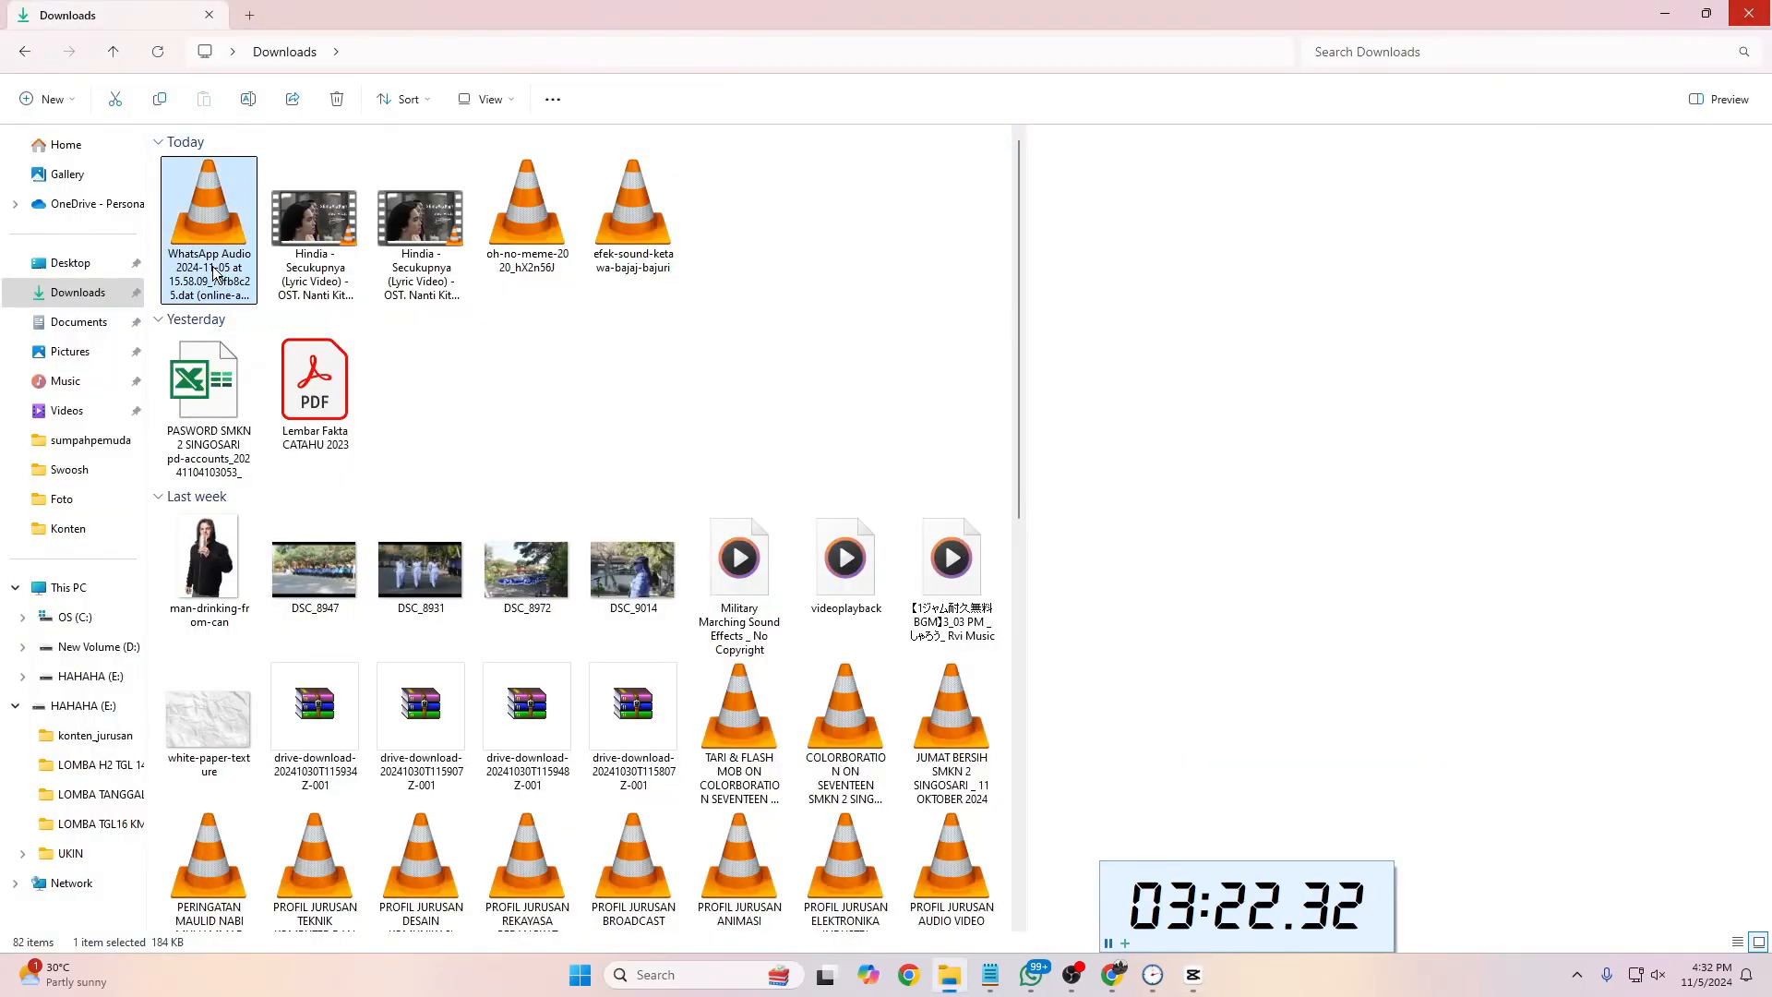
{"action": "left_click", "coordinate": [1748, 14]}
{"action": "left_click", "coordinate": [310, 330]}
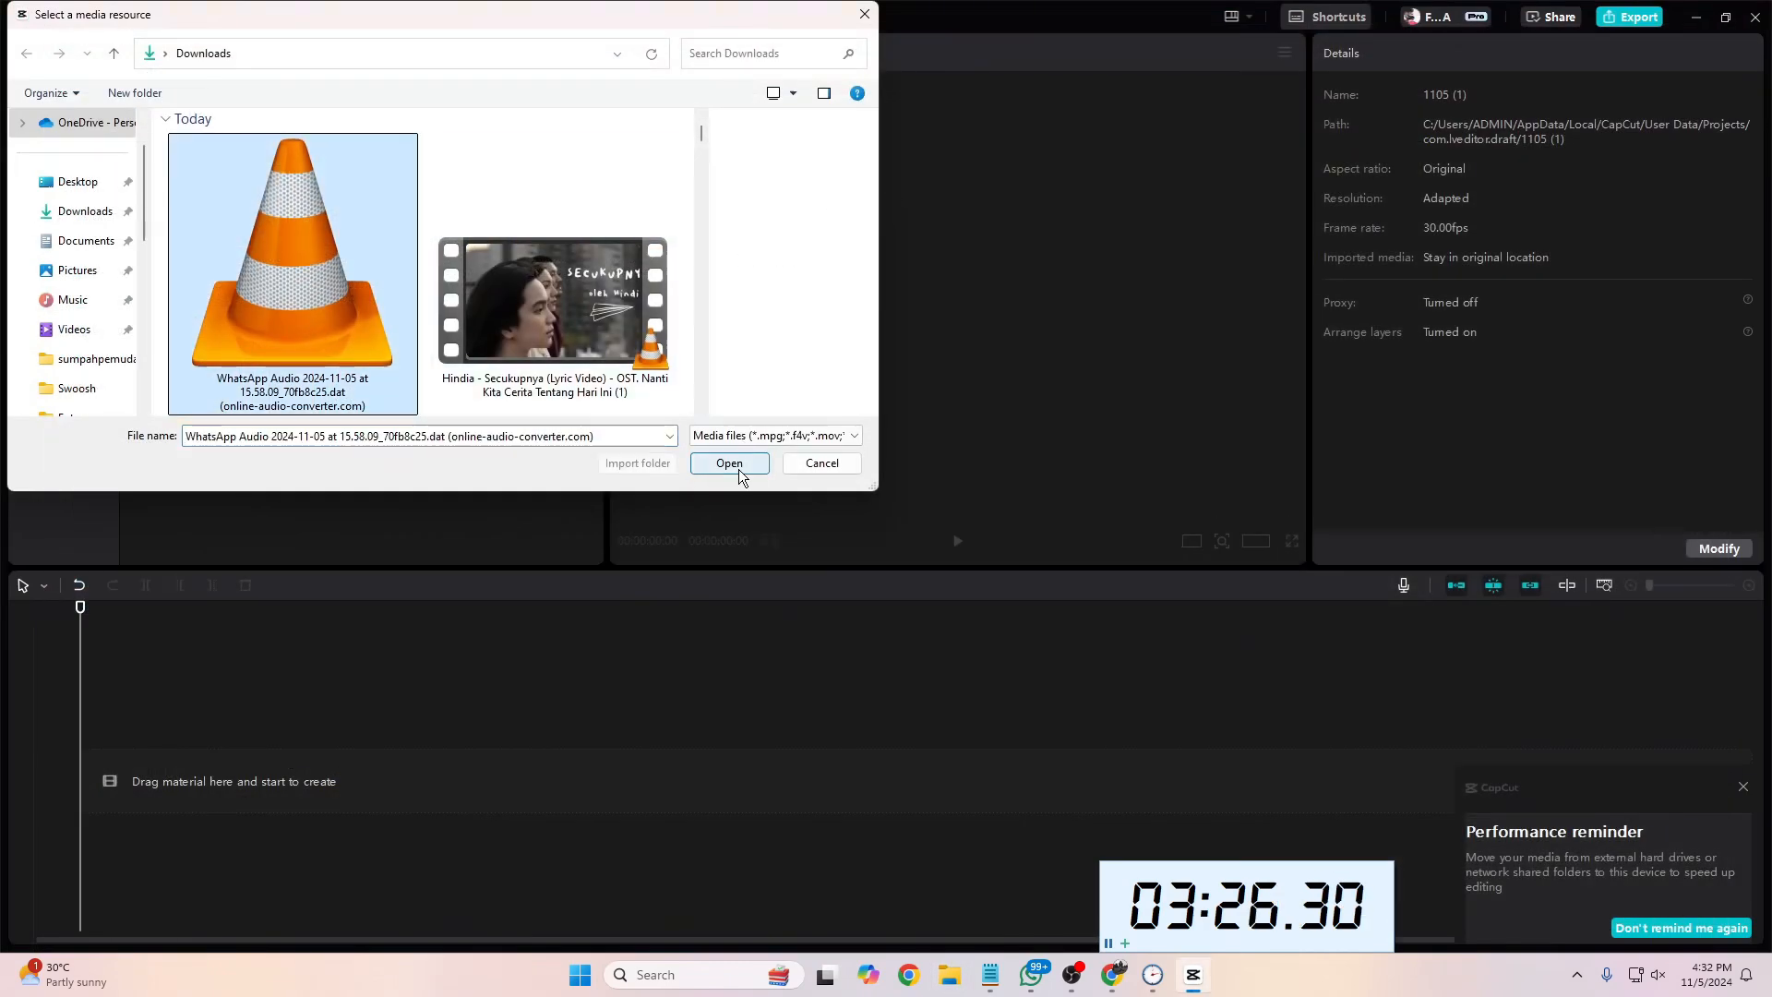
{"action": "left_click", "coordinate": [739, 467]}
{"action": "right_click", "coordinate": [439, 215]}
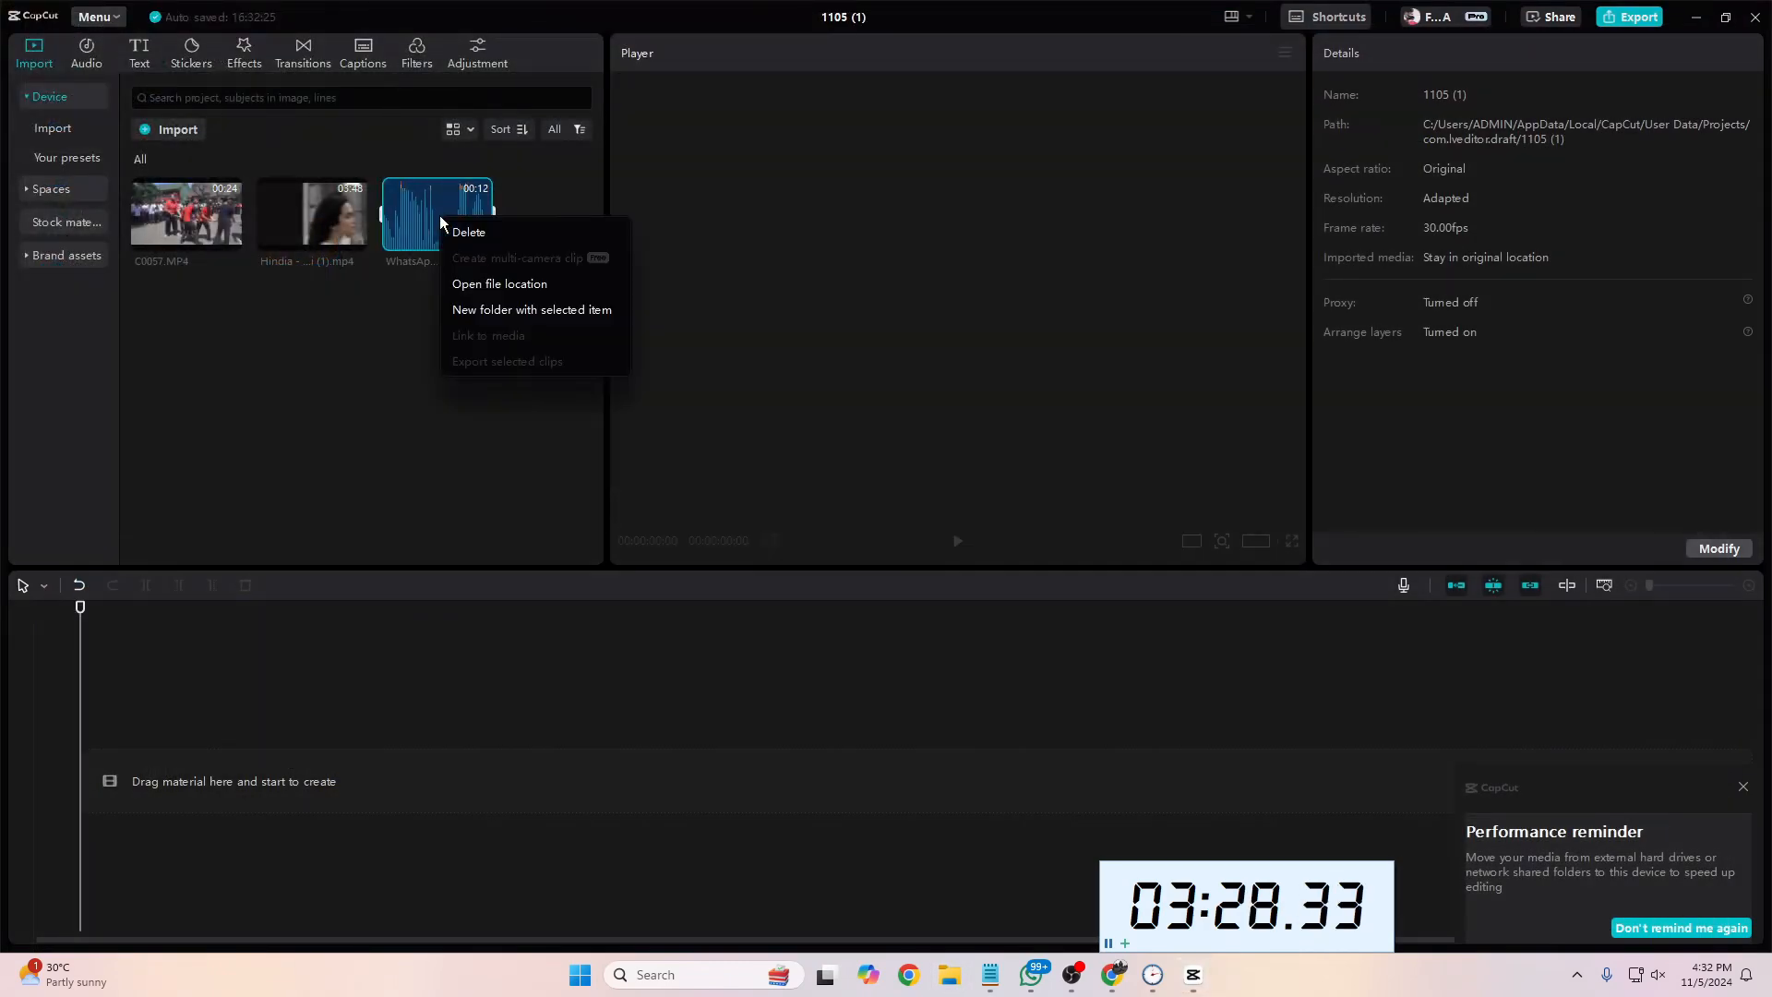
{"action": "left_click", "coordinate": [402, 301]}
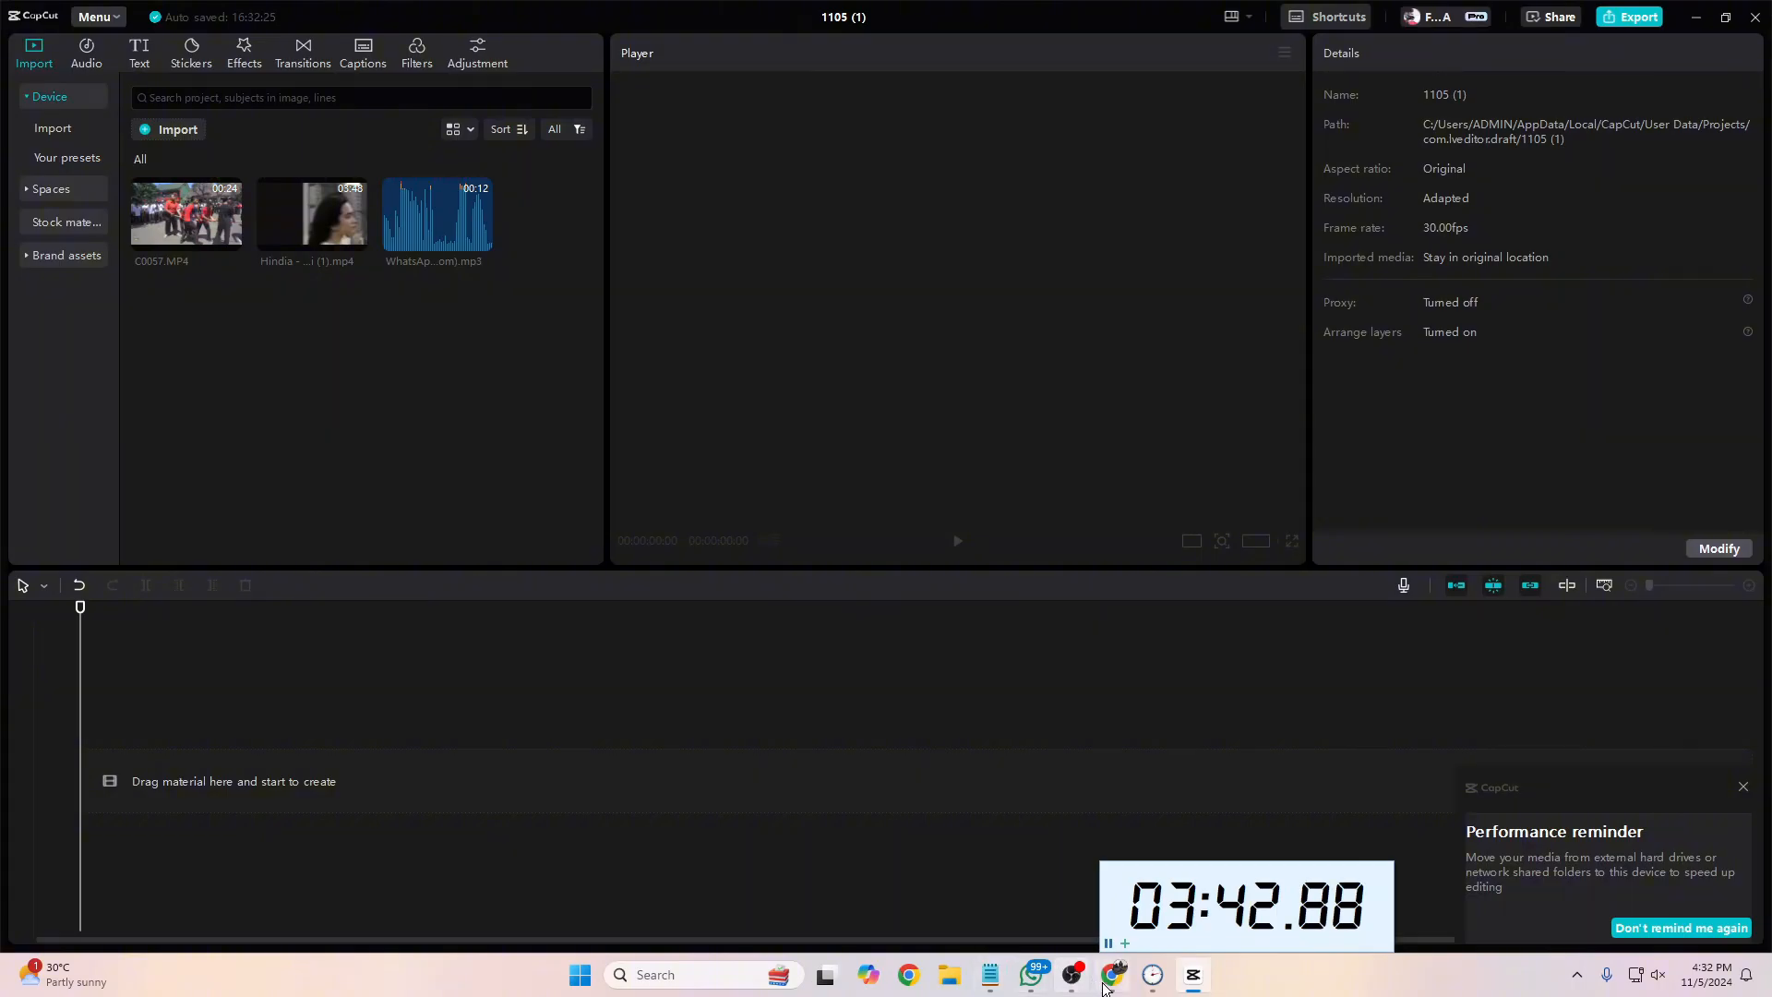
Step: Switch to Chrome with the SMKN 2 sosmed profile and open the "Link inpirasi" sheet of the "Content Planning Bulan November 2024" spreadsheet
{"action": "left_click", "coordinate": [911, 976]}
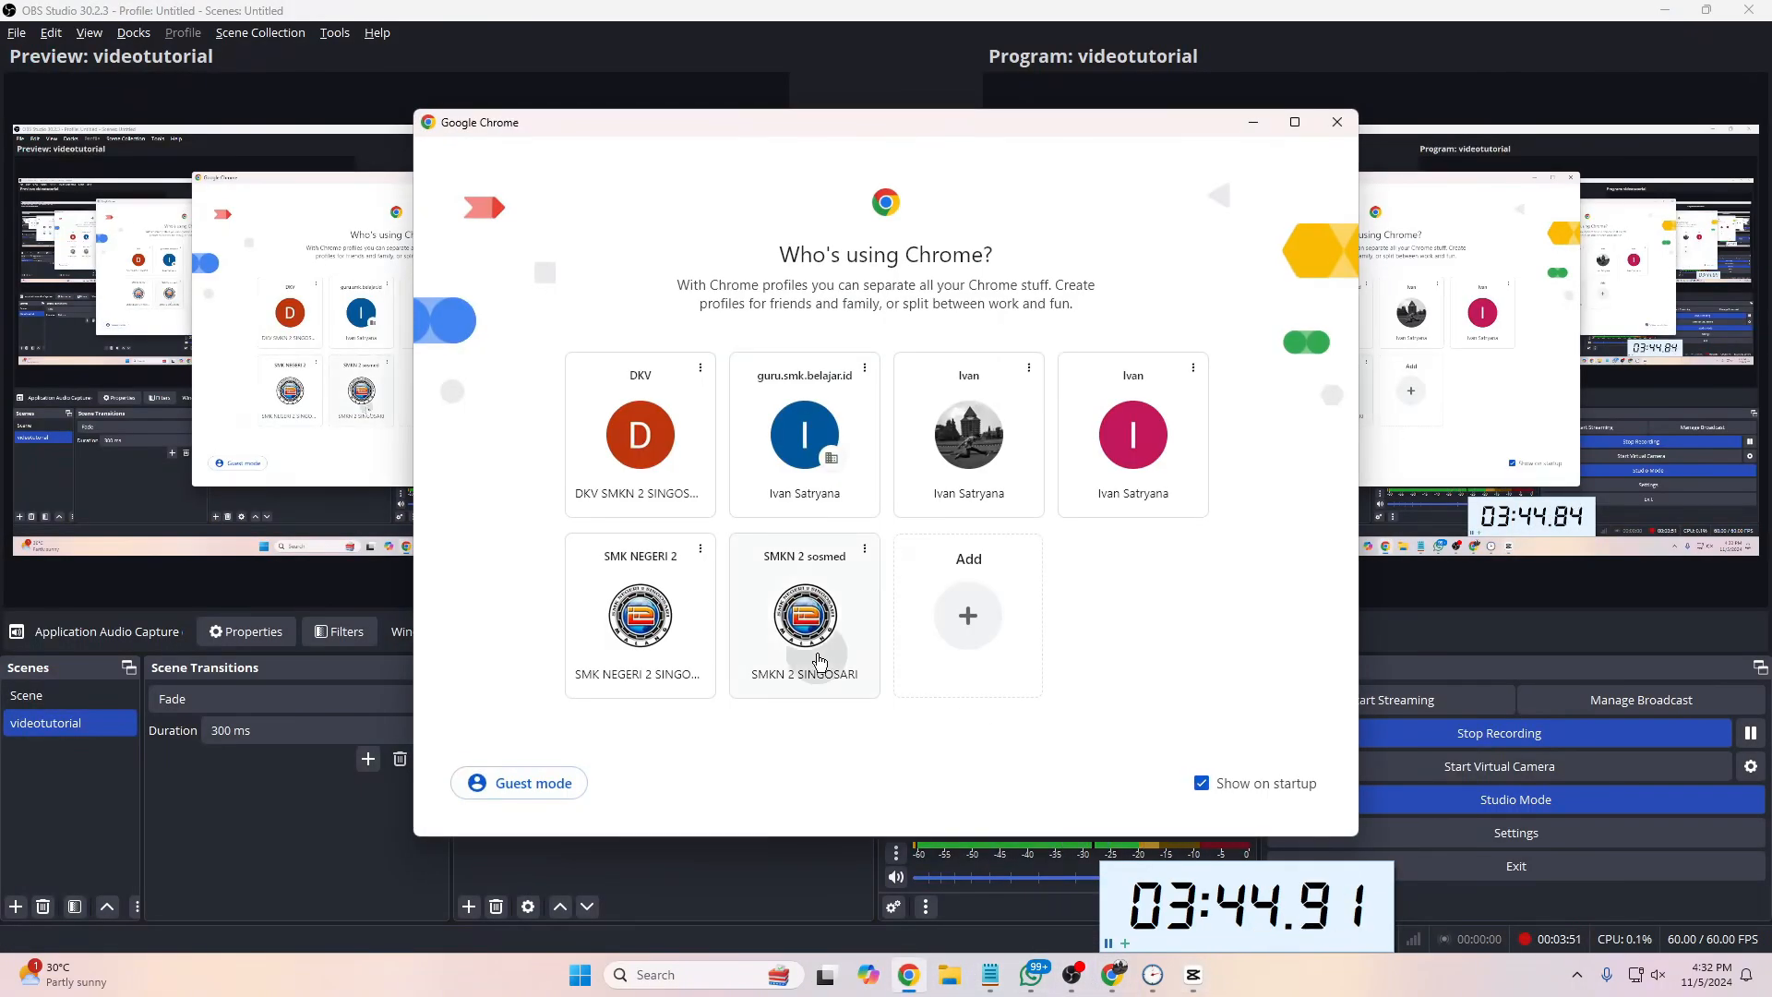
{"action": "left_click", "coordinate": [816, 659]}
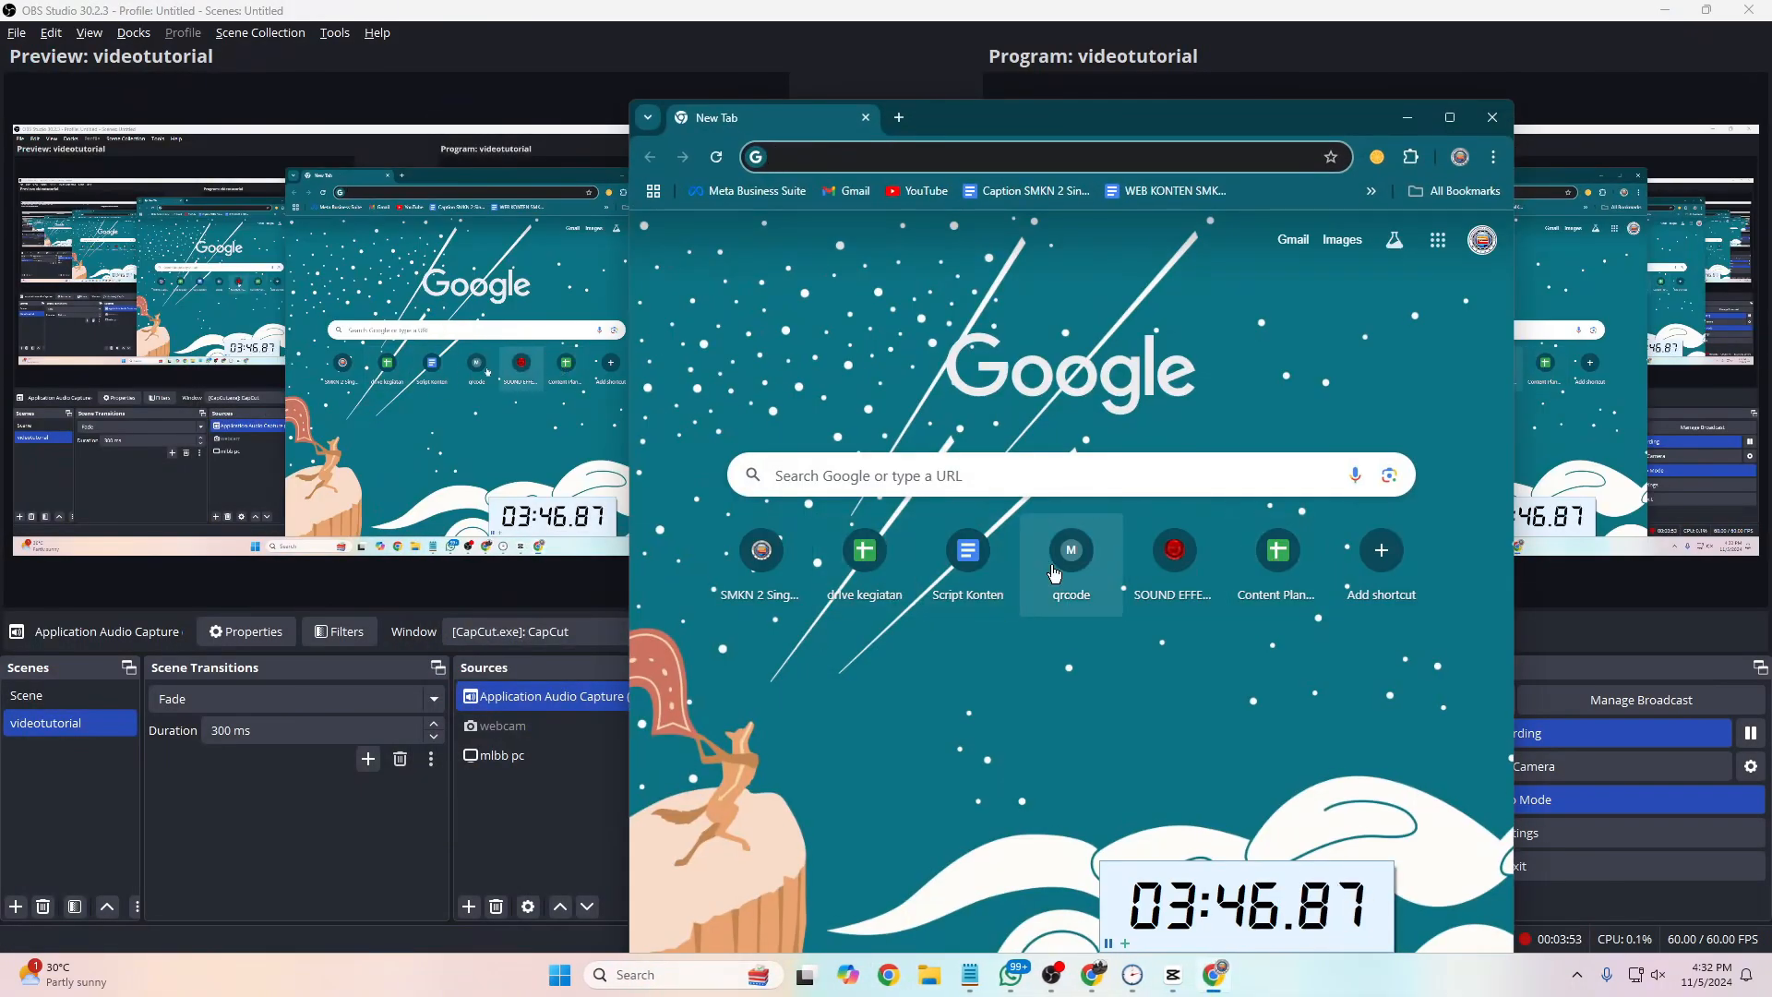
{"action": "left_click", "coordinate": [1270, 571]}
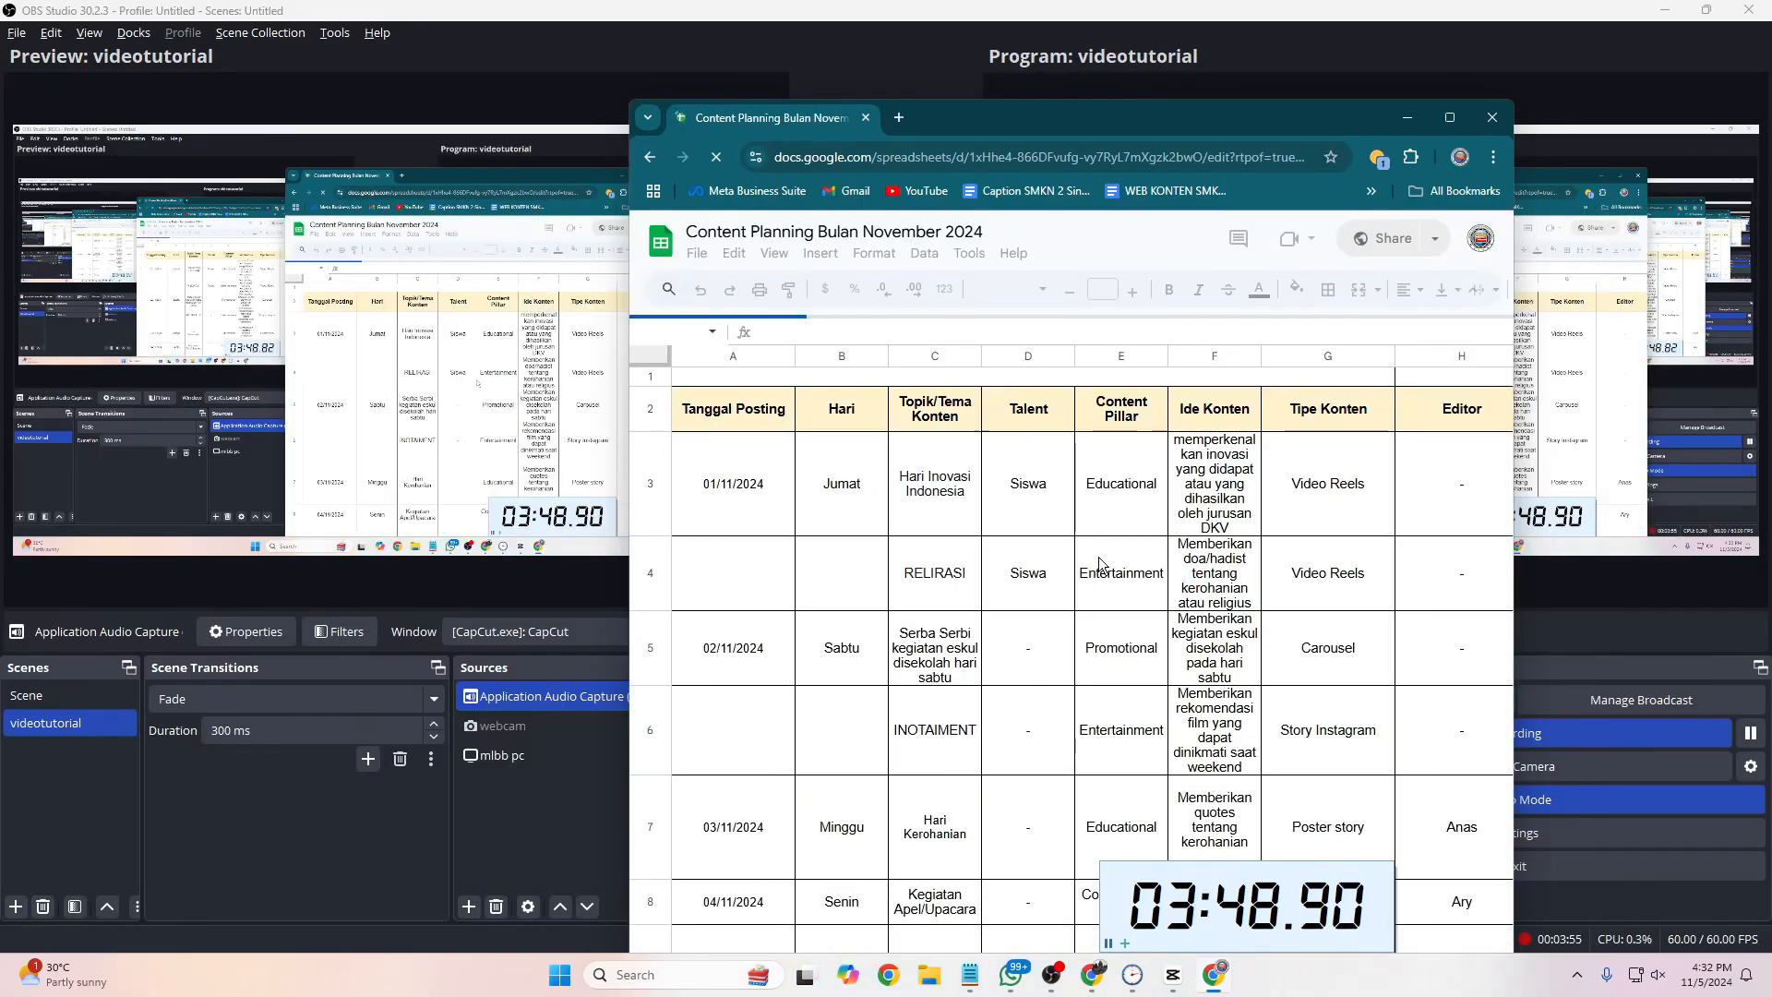
{"action": "left_click", "coordinate": [1449, 117]}
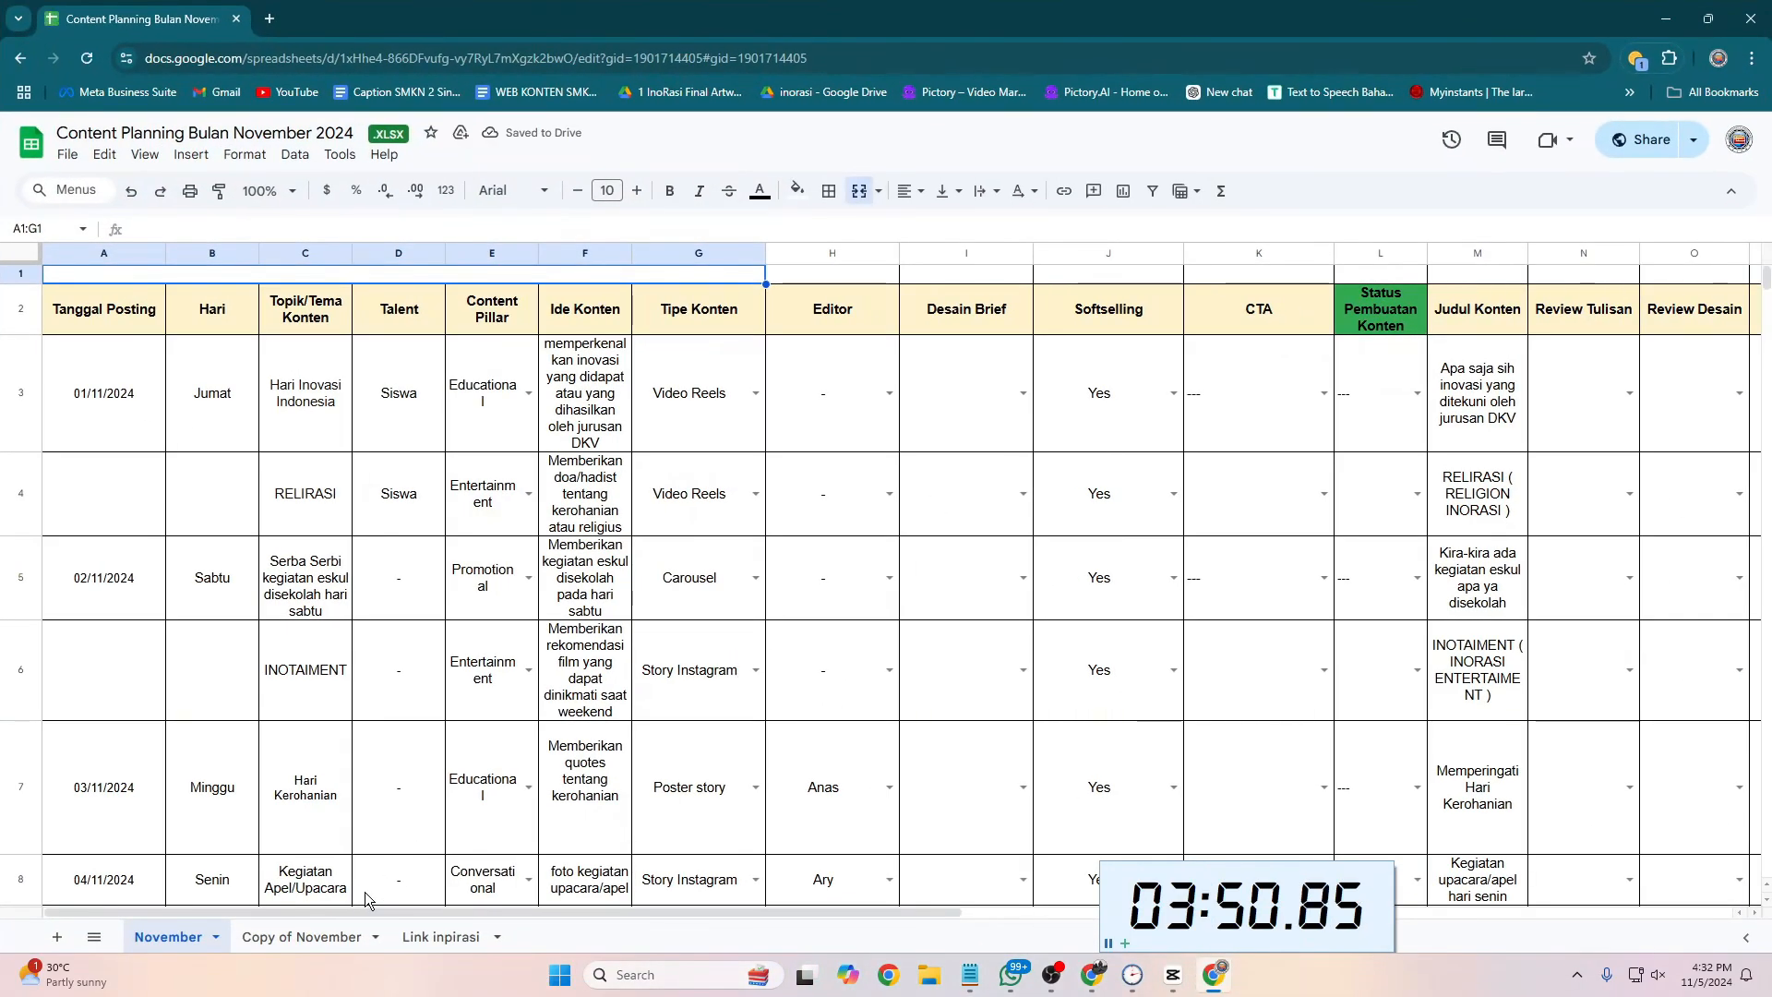
{"action": "left_click", "coordinate": [437, 936]}
Step: Open the Instagram inspiration links in cells A6 and A5 to view the two reference videos
{"action": "left_click", "coordinate": [304, 467]}
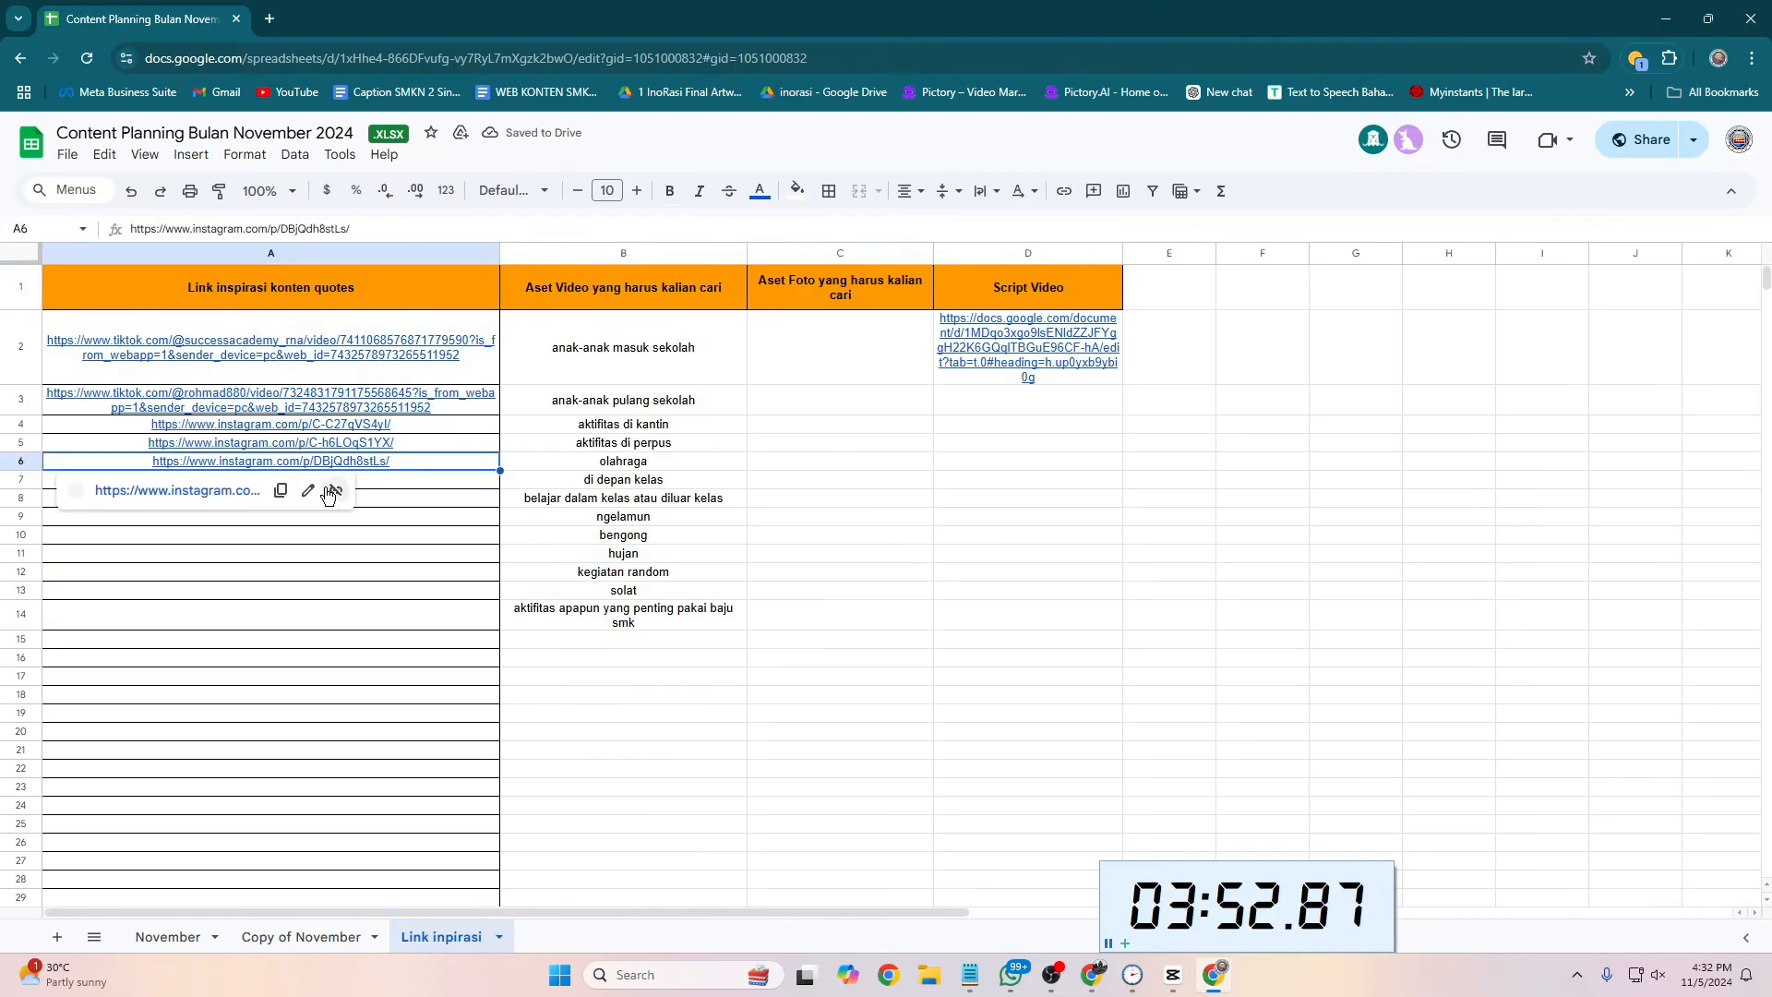
{"action": "left_click", "coordinate": [189, 485]}
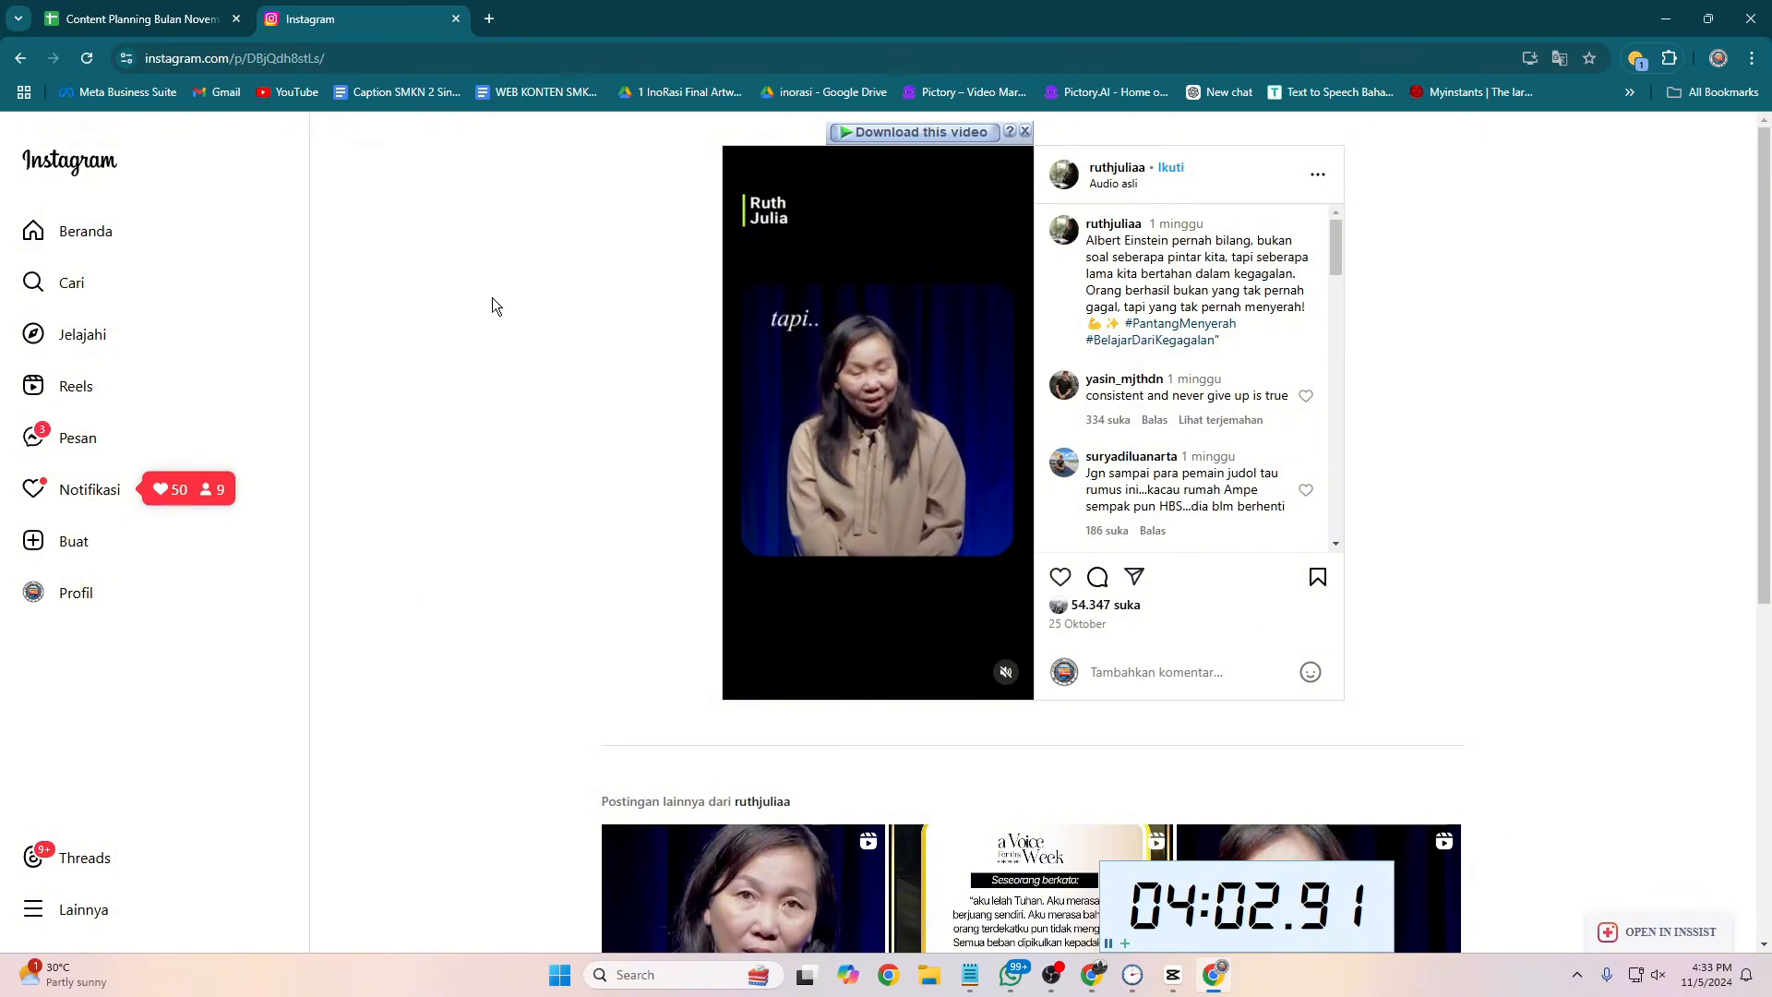
{"action": "left_click", "coordinate": [138, 19]}
{"action": "left_click", "coordinate": [279, 447]}
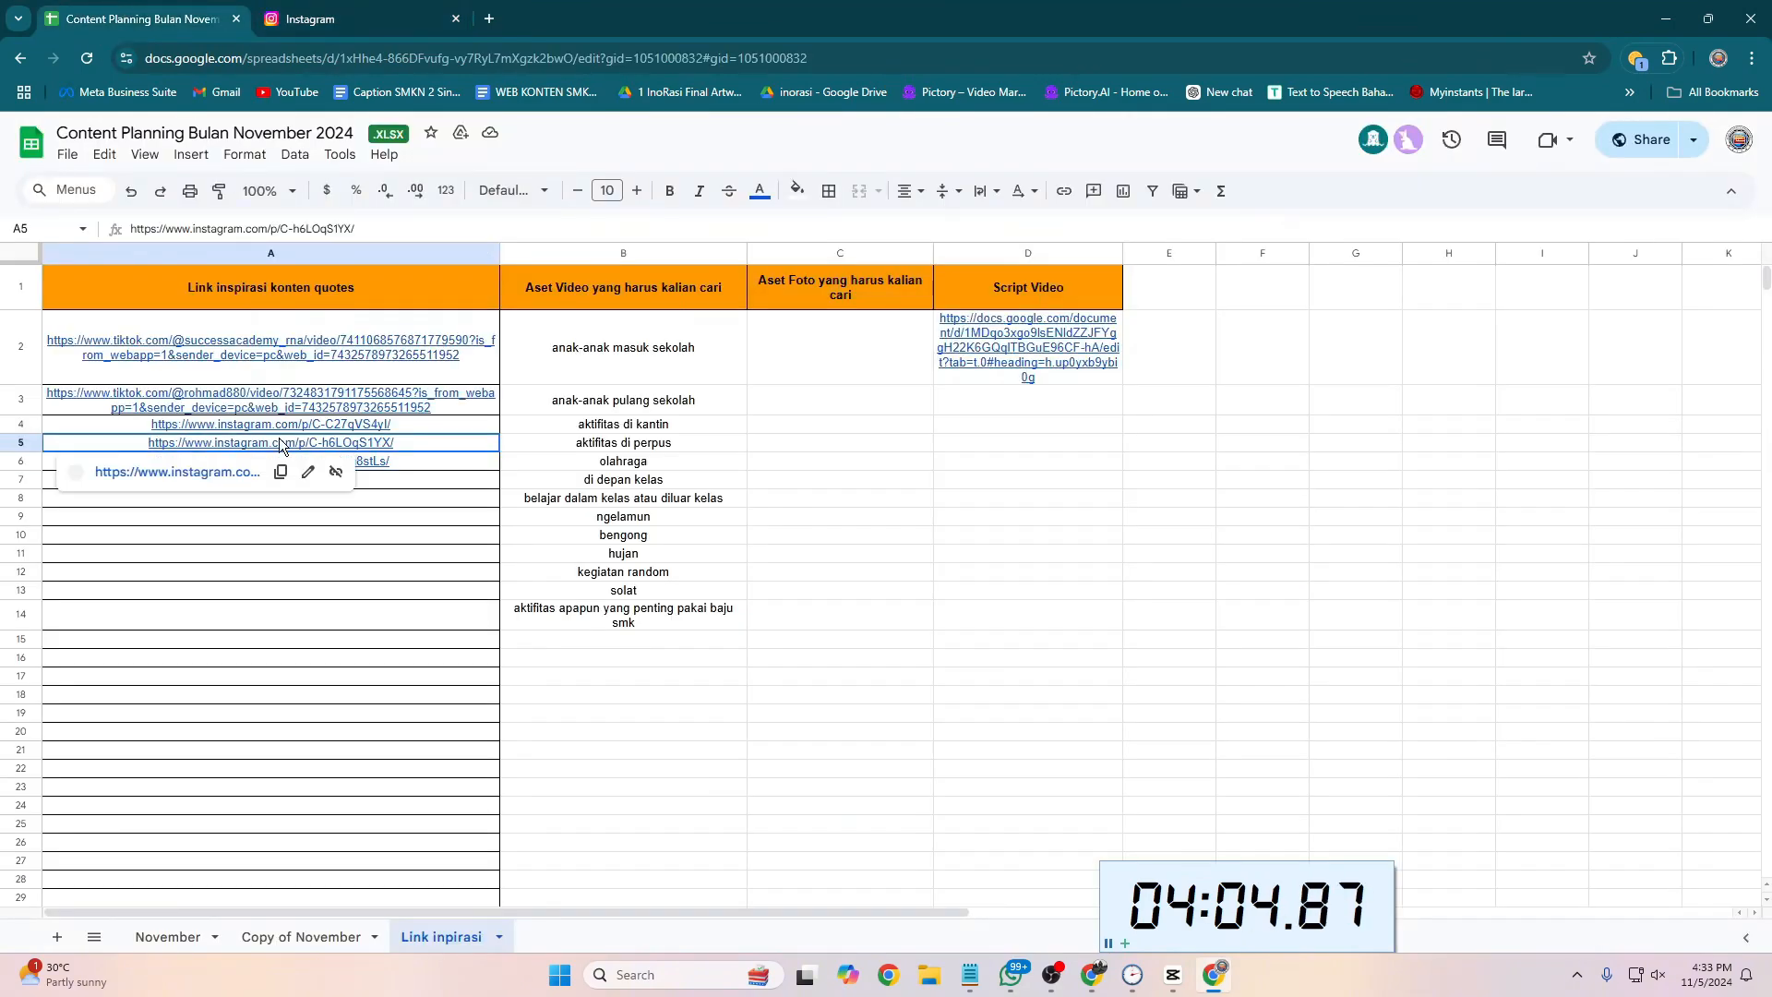
{"action": "left_click", "coordinate": [171, 471]}
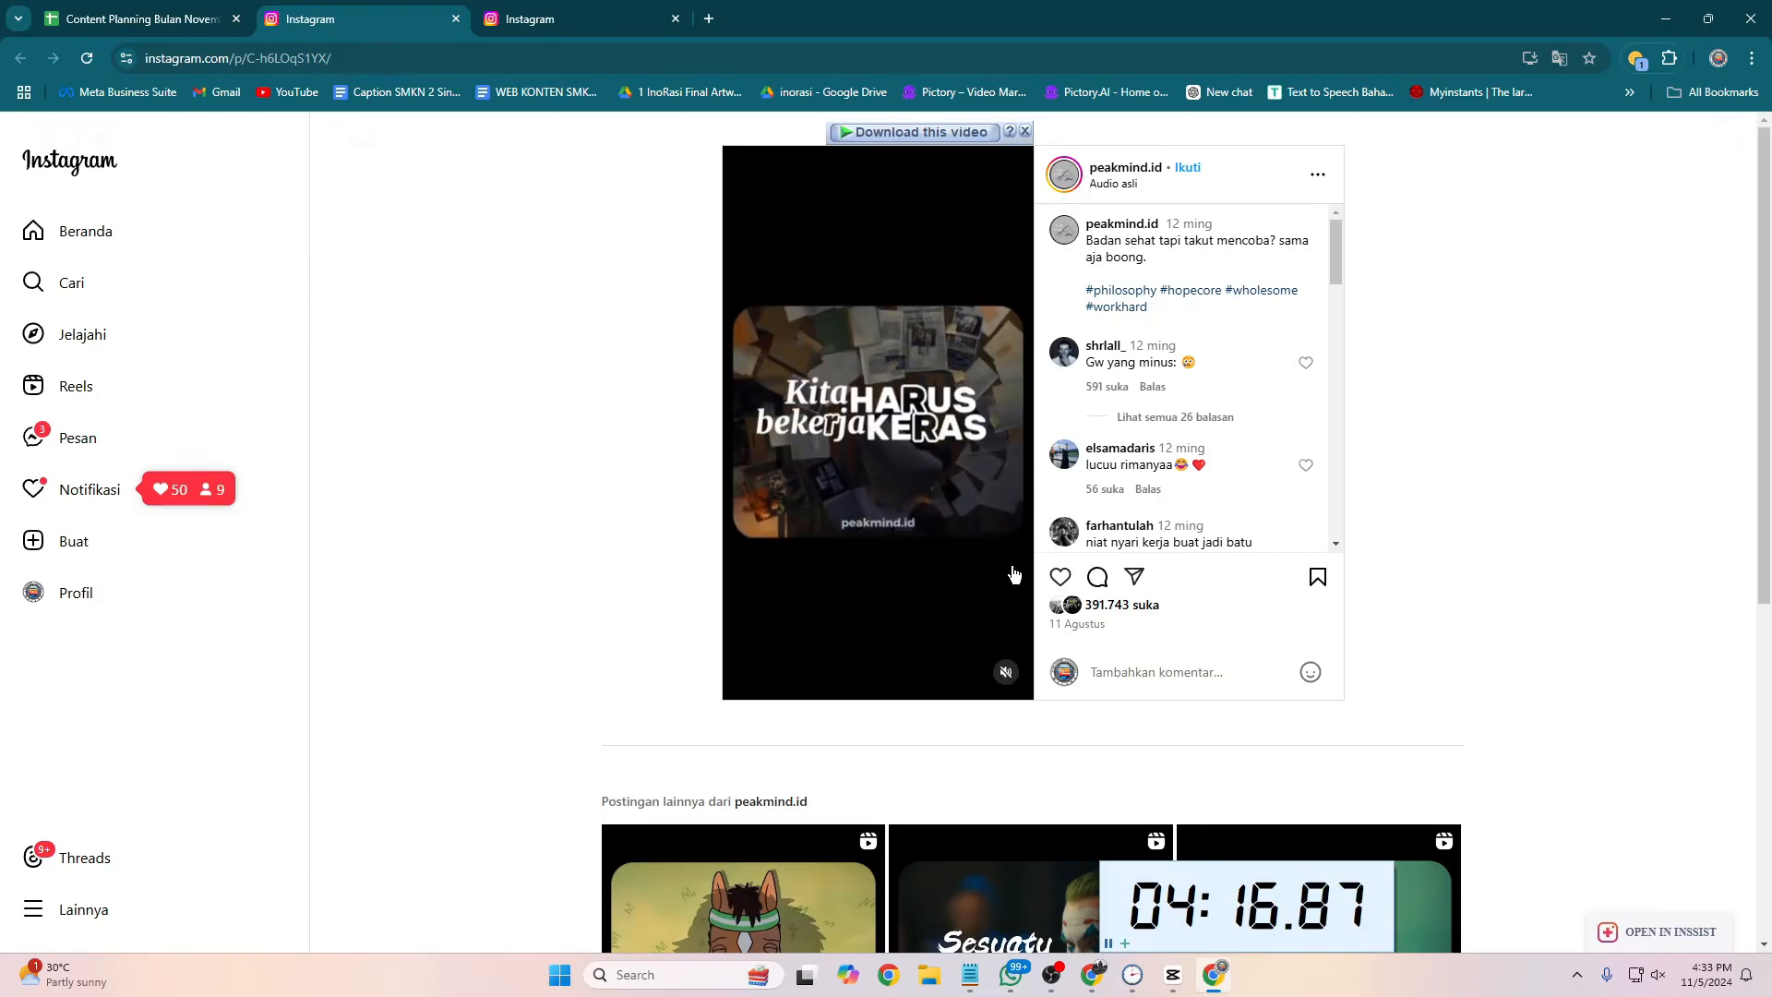
Step: Close both Instagram tabs and reopen the reference video linked in cell A5
{"action": "left_click", "coordinate": [522, 20]}
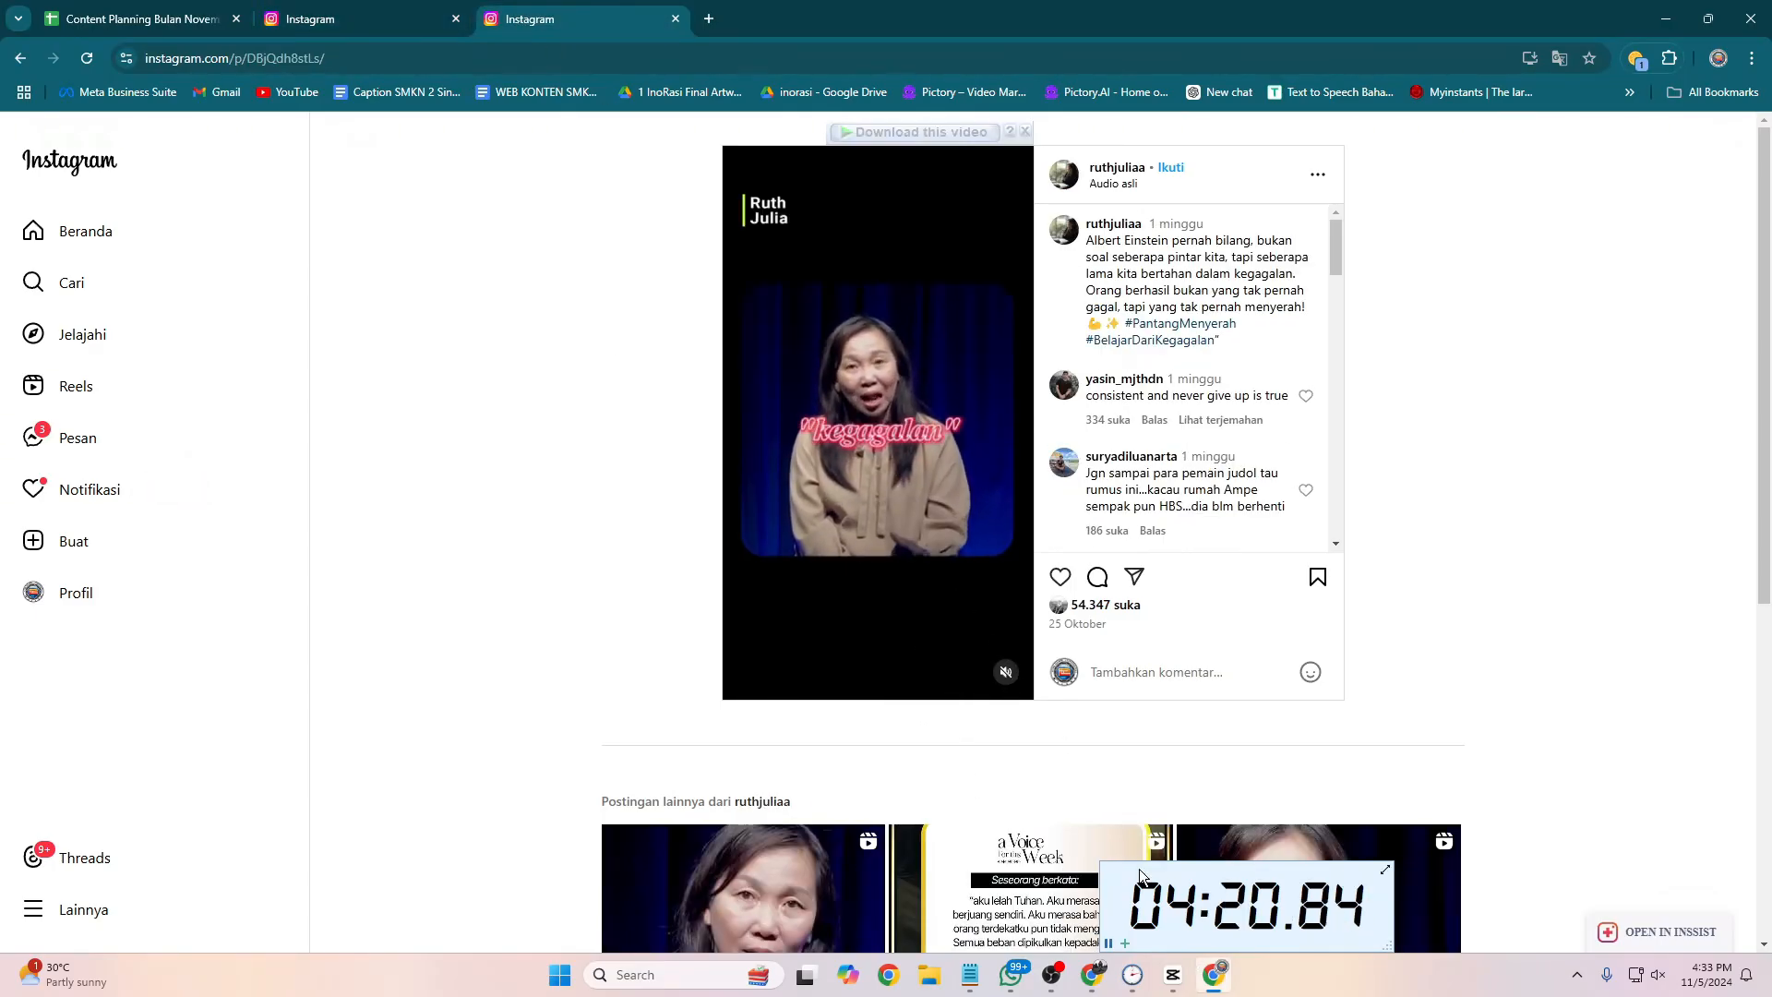
{"action": "key", "text": "ctrl+w"}
{"action": "key", "text": "ctrl+w"}
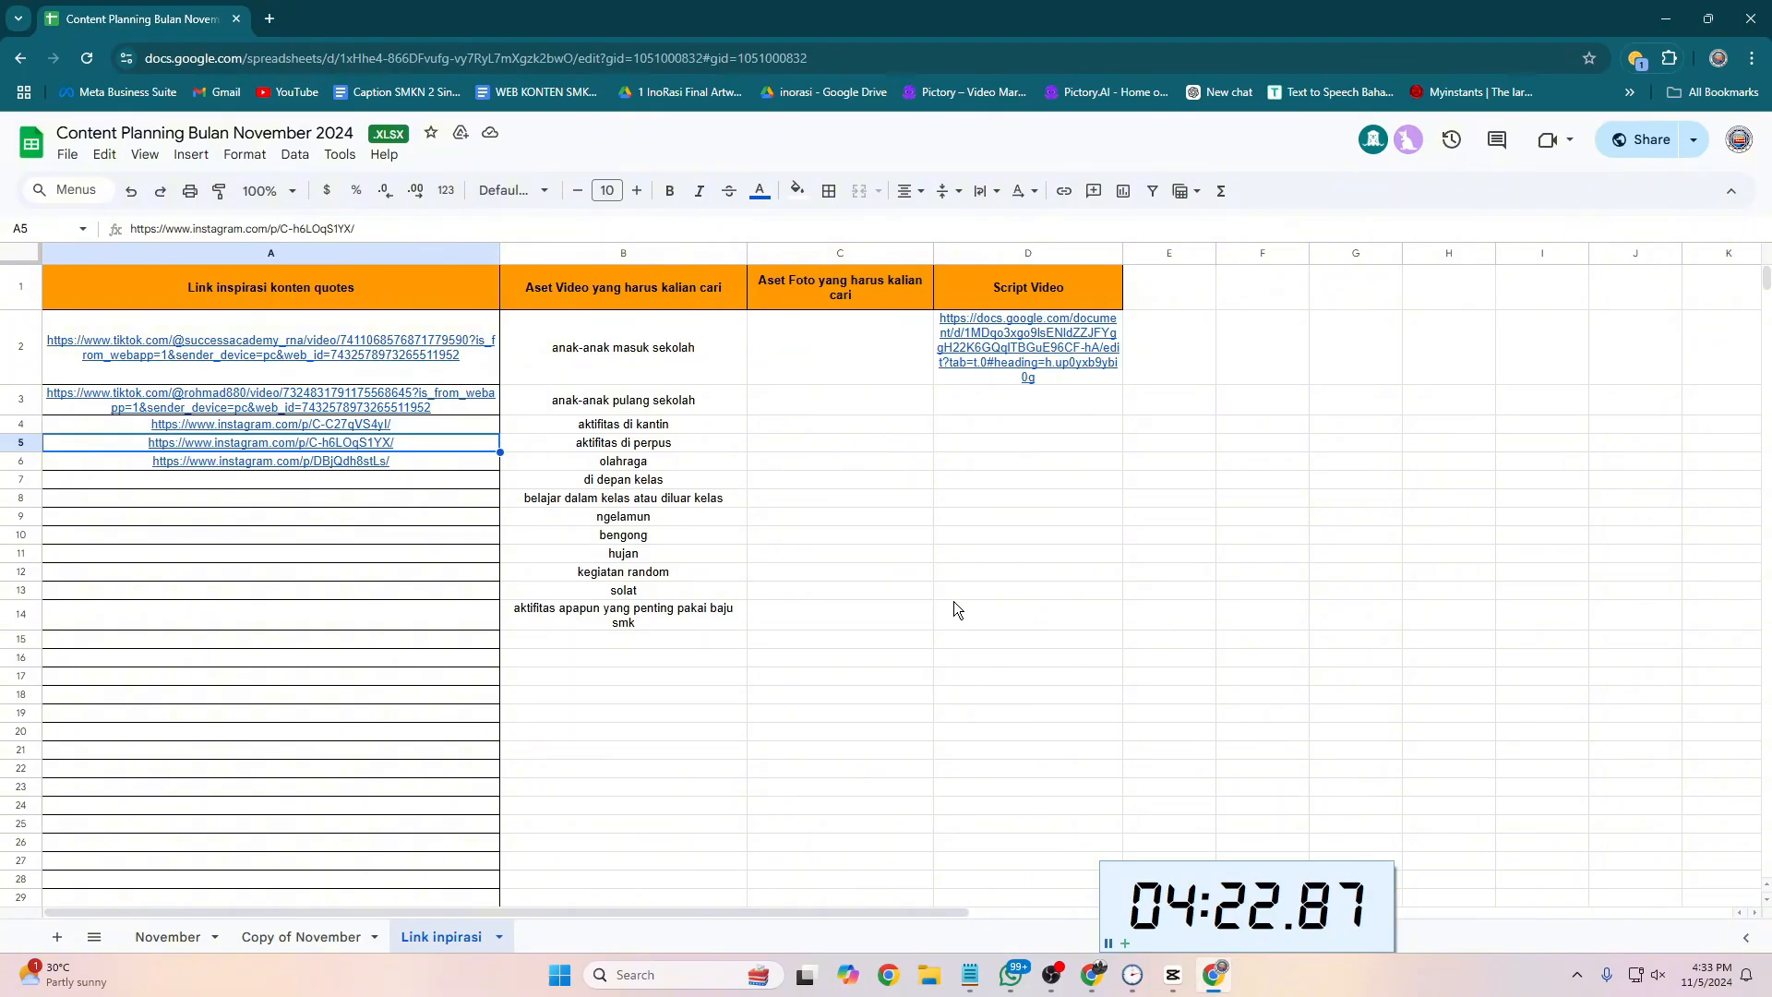
{"action": "left_click", "coordinate": [230, 474]}
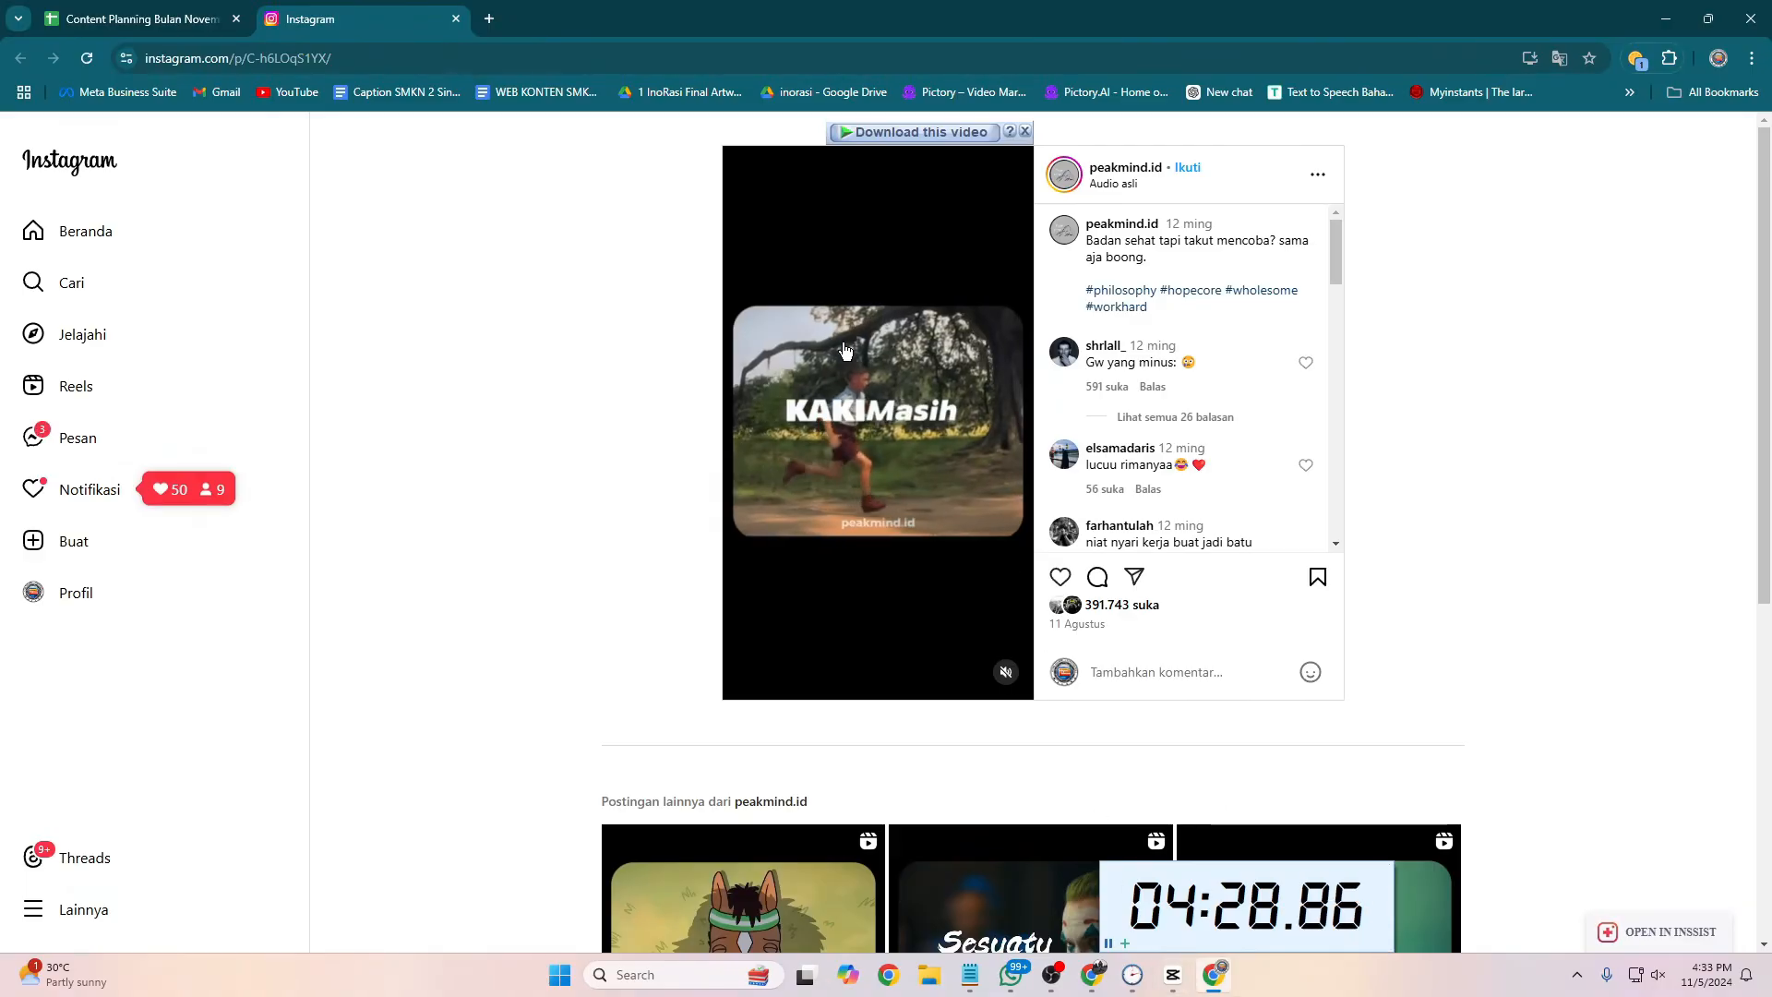
Step: Switch back to the CapCut project 1105 (1)
{"action": "left_click", "coordinate": [1052, 975]}
{"action": "left_click", "coordinate": [1080, 977]}
{"action": "left_click", "coordinate": [1173, 975]}
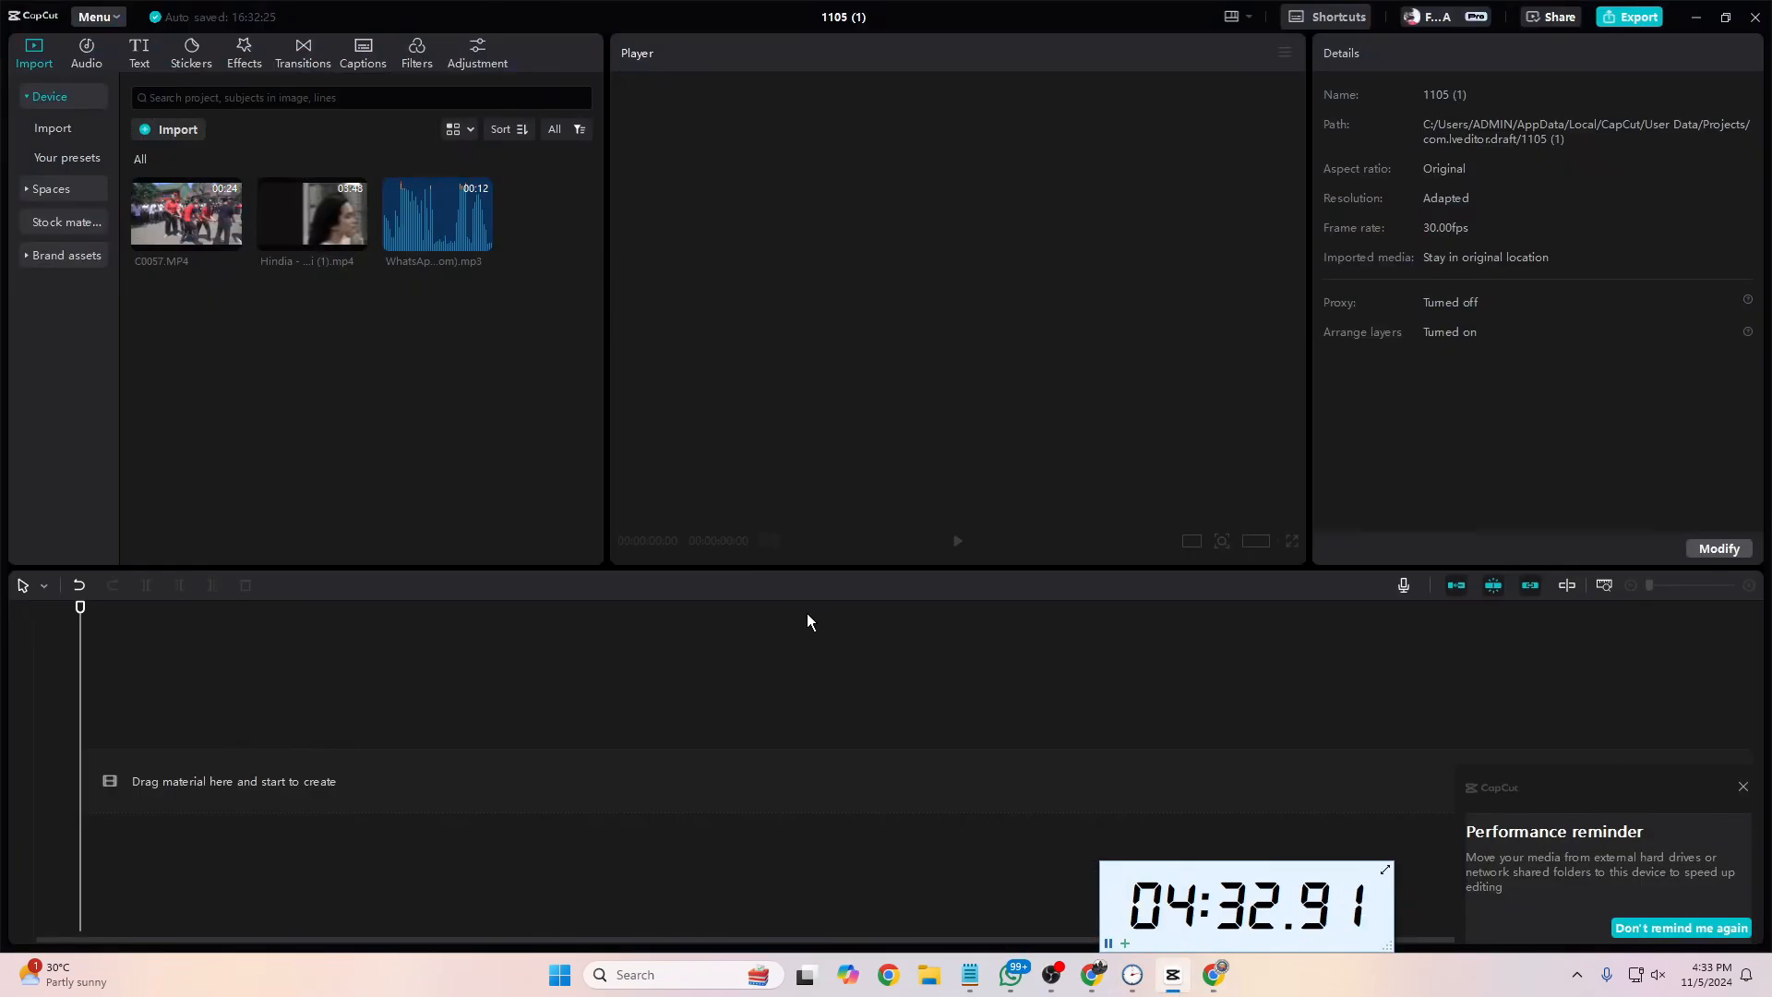
Step: Try two different ways of placing the clip C0057.MP4 on the empty timeline, deleting it each time
{"action": "left_click", "coordinate": [229, 239]}
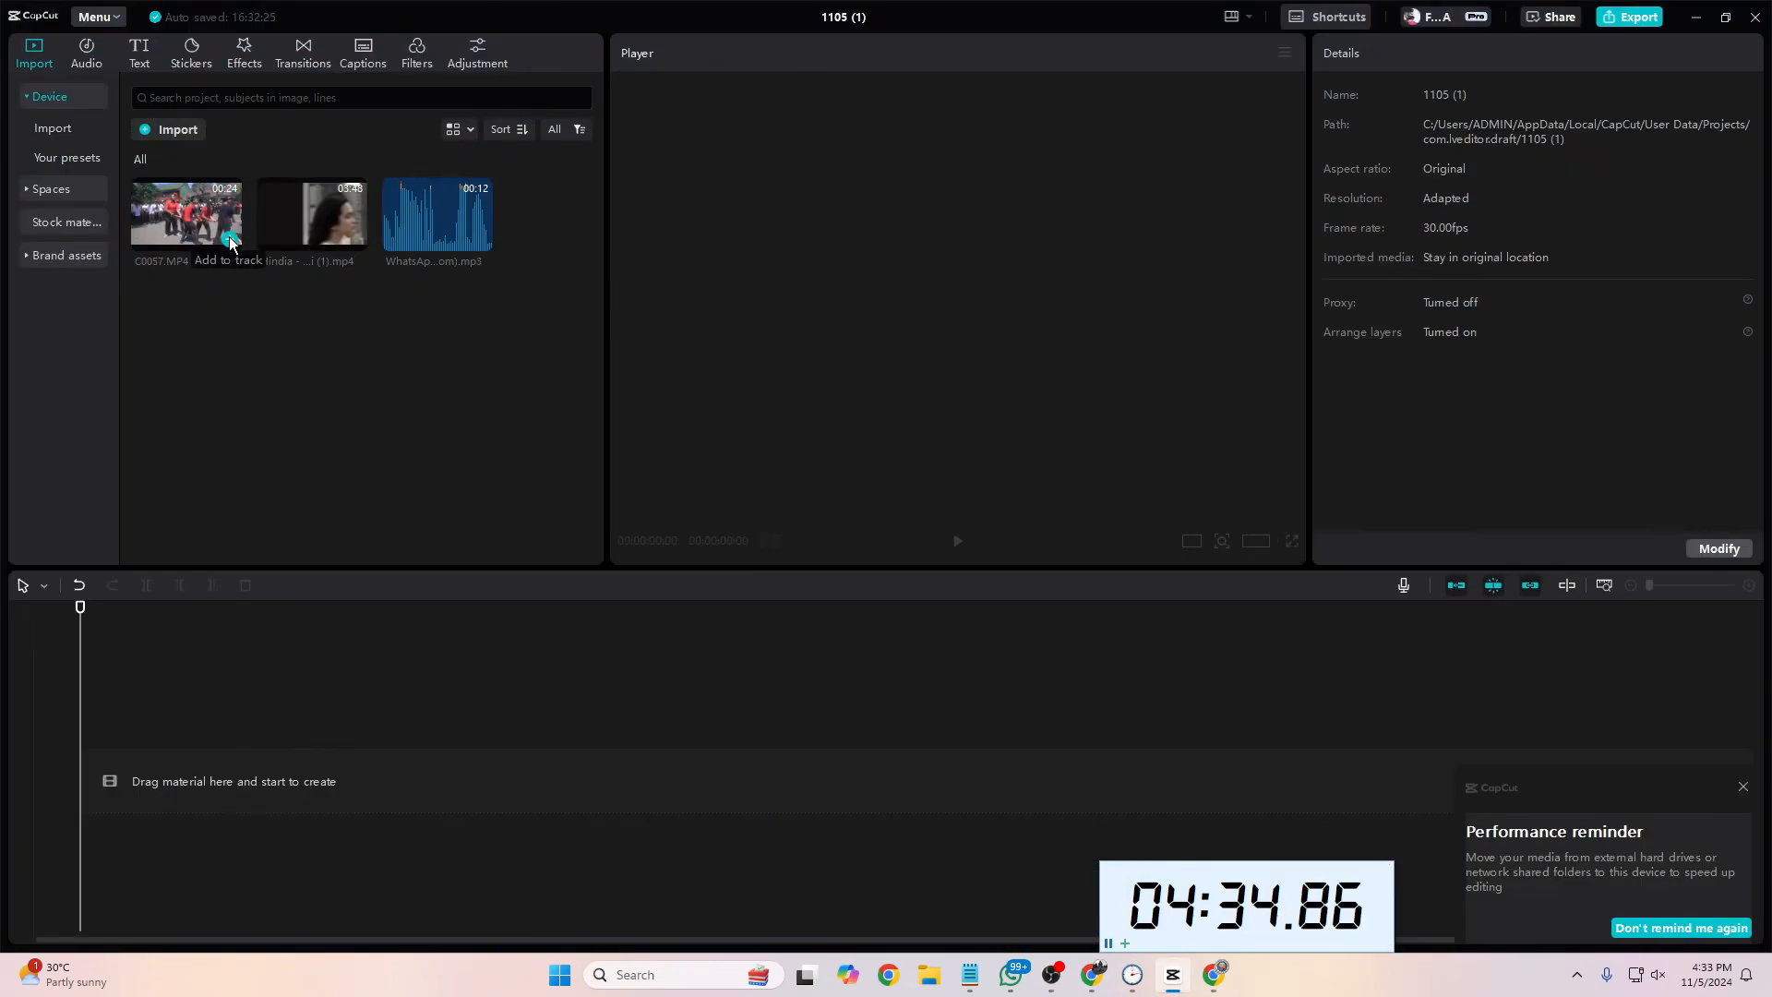
{"action": "left_click", "coordinate": [268, 796]}
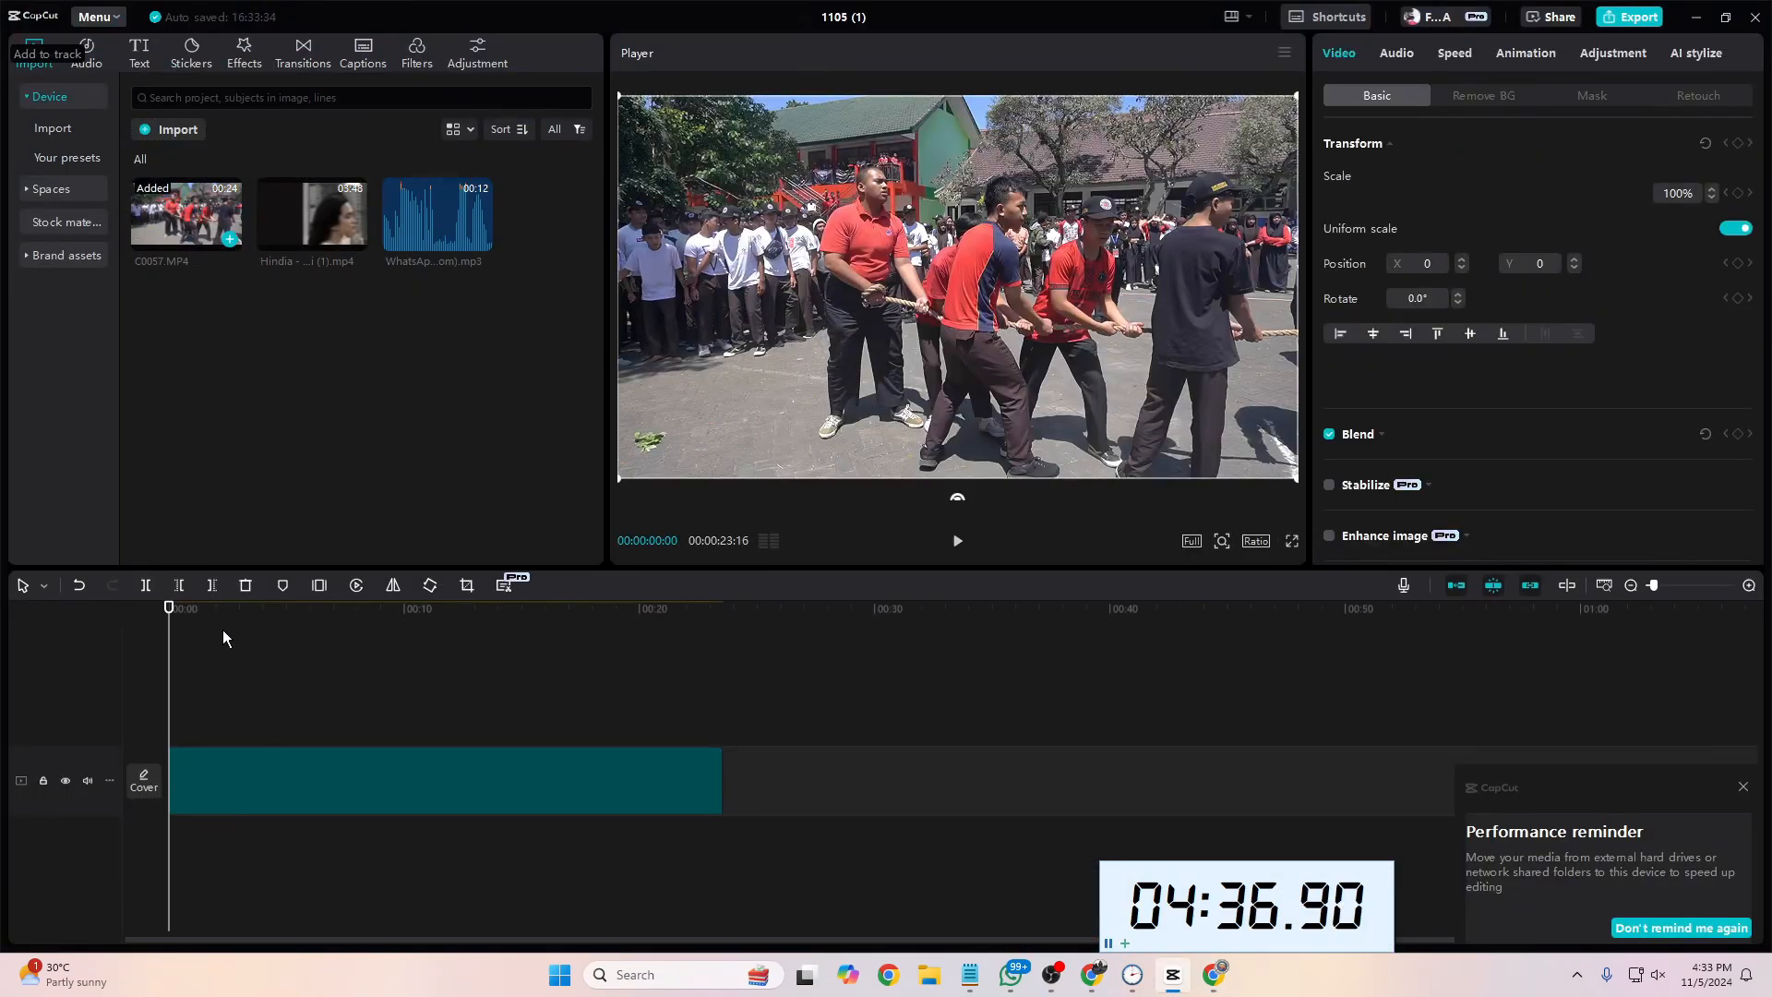
{"action": "left_click", "coordinate": [252, 623]}
{"action": "left_click_drag", "start_coordinate": [252, 609], "coordinate": [129, 606]}
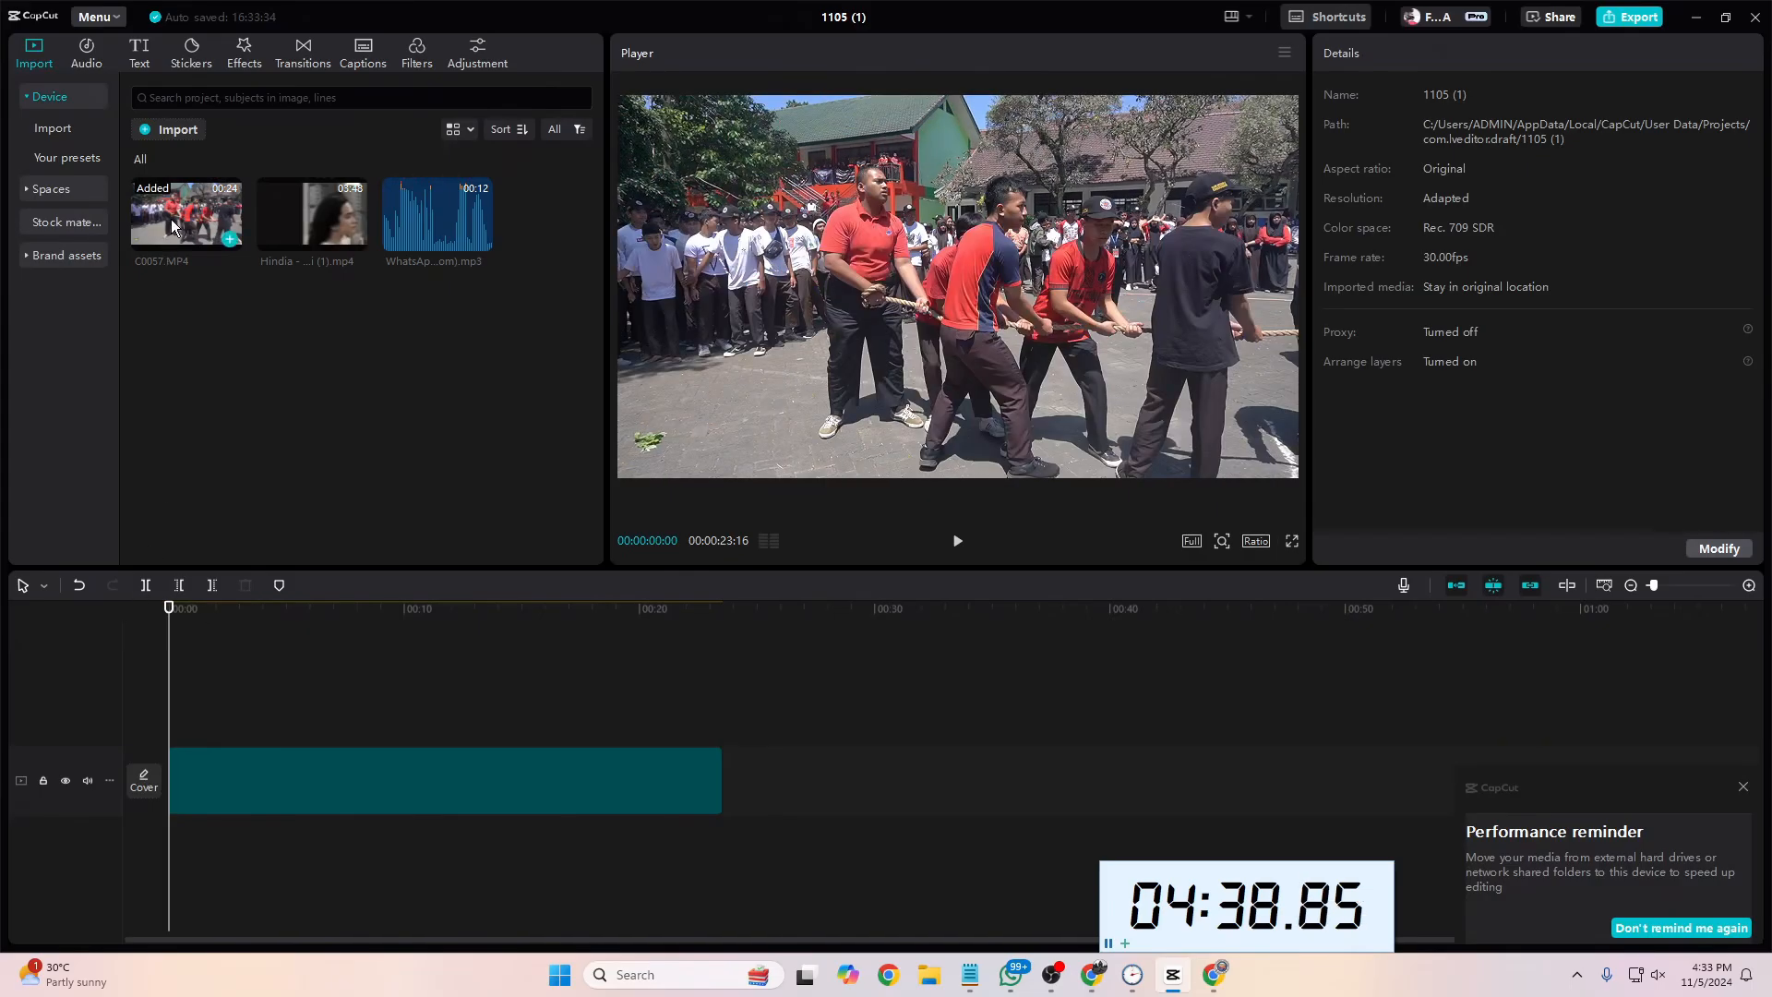
{"action": "left_click", "coordinate": [387, 776]}
{"action": "key", "text": "Delete"}
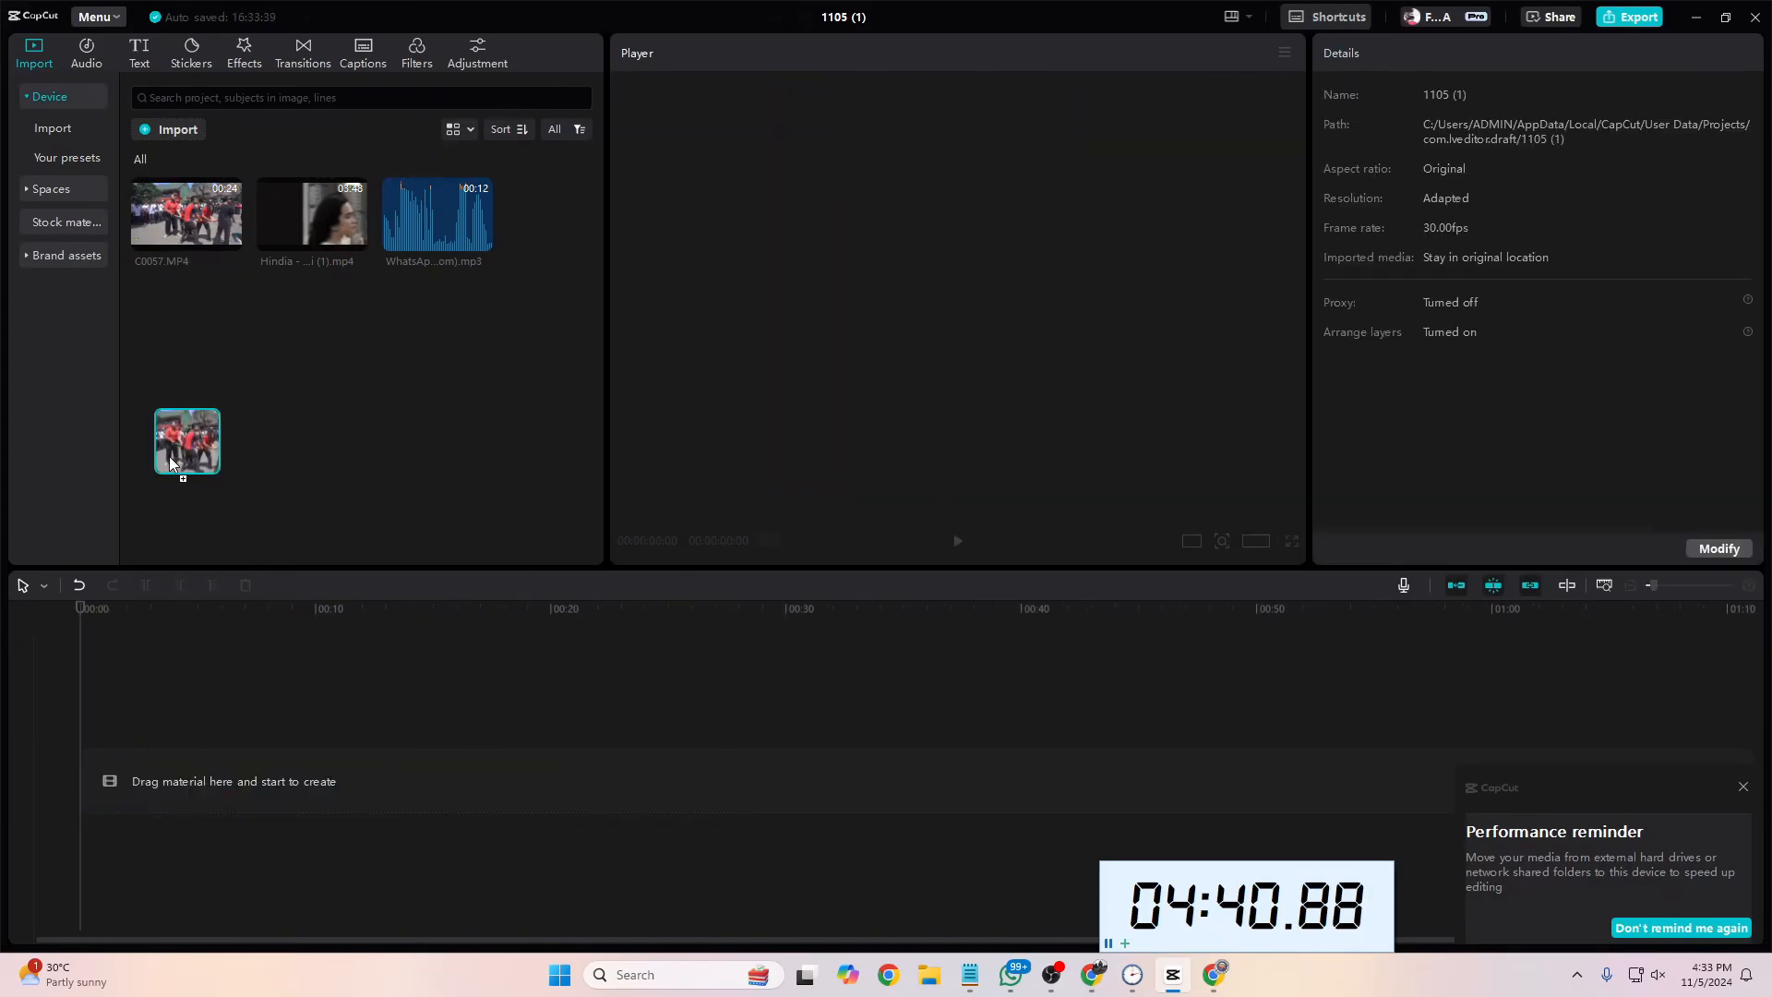
{"action": "left_click_drag", "start_coordinate": [169, 456], "coordinate": [130, 768]}
{"action": "key", "text": "Delete"}
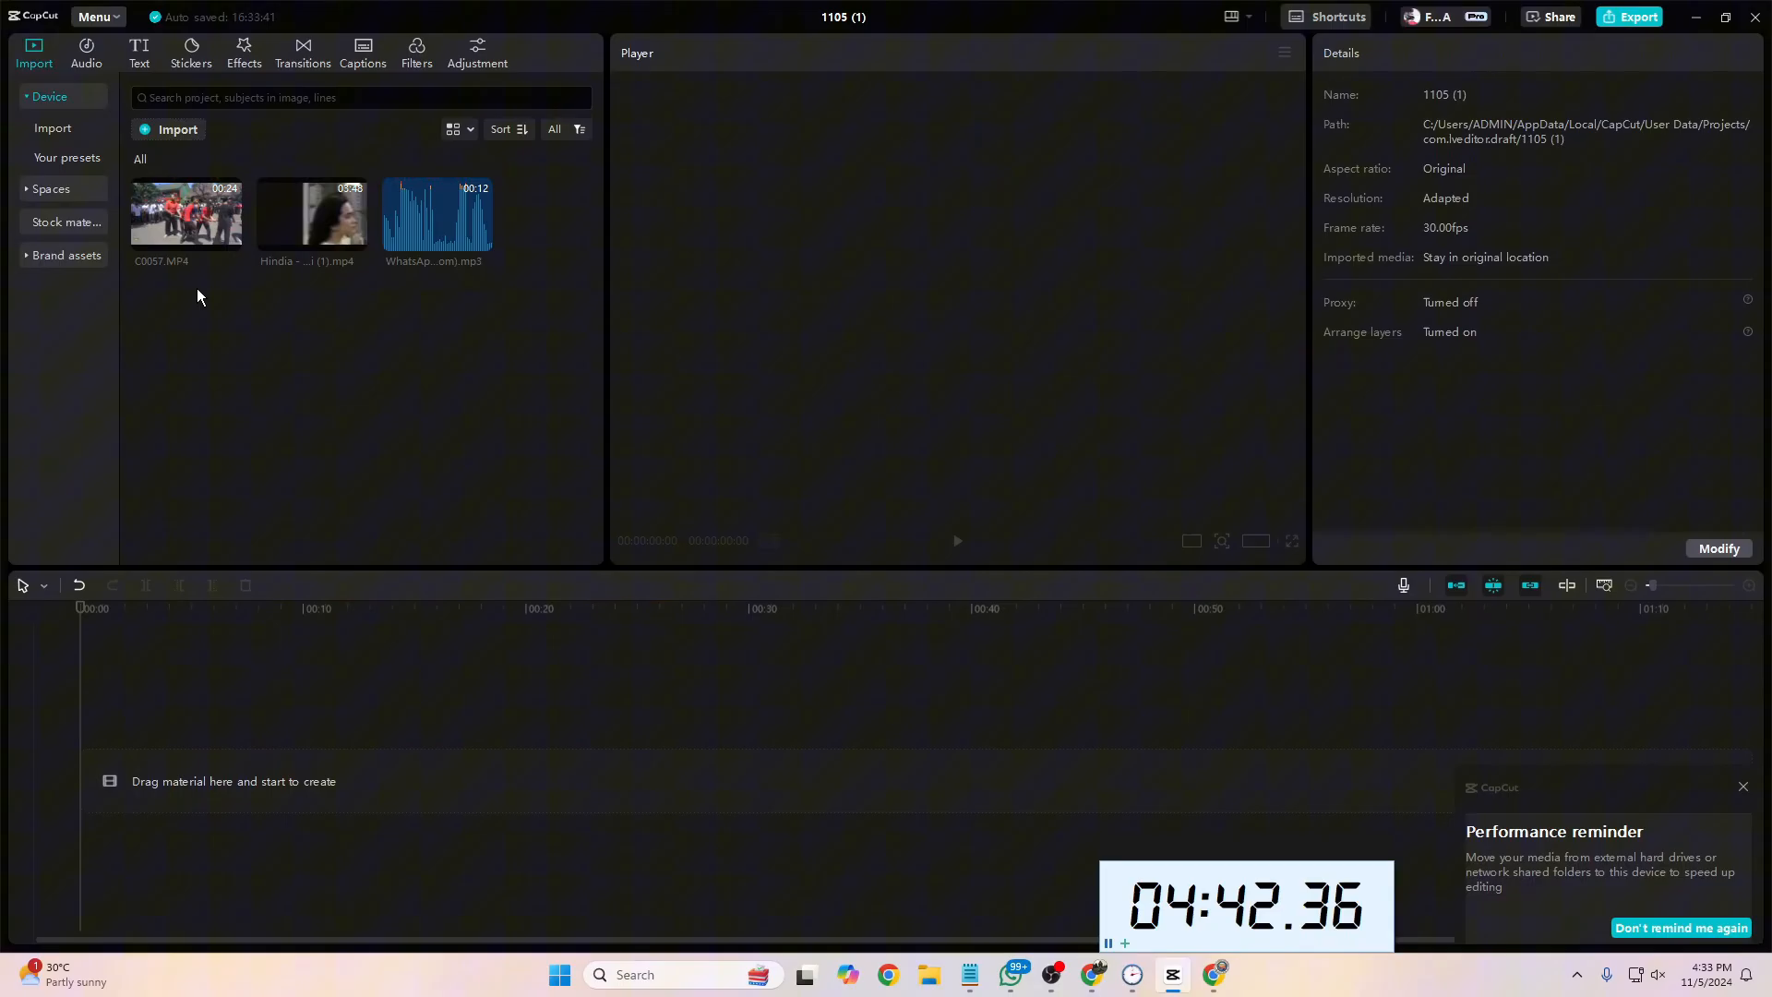
Step: Add the clip C0057.MP4 to the timeline and extract its audio
{"action": "left_click", "coordinate": [230, 240]}
{"action": "right_click", "coordinate": [441, 791]}
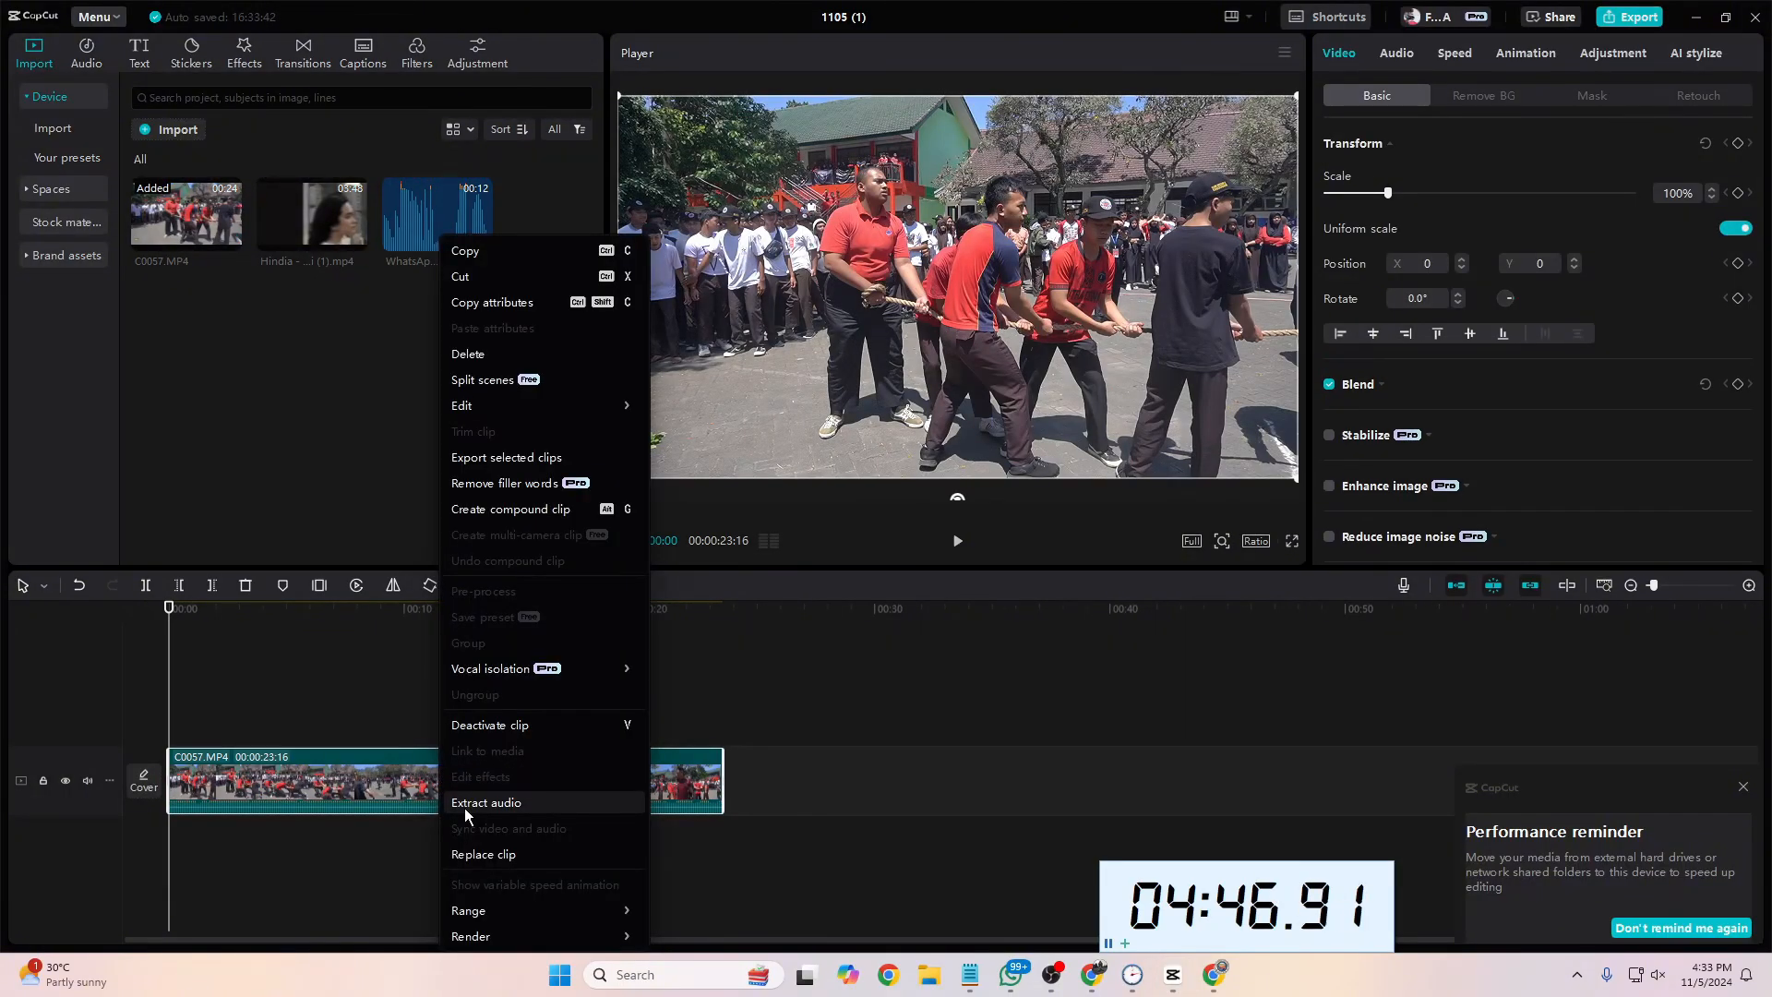
{"action": "left_click", "coordinate": [498, 805]}
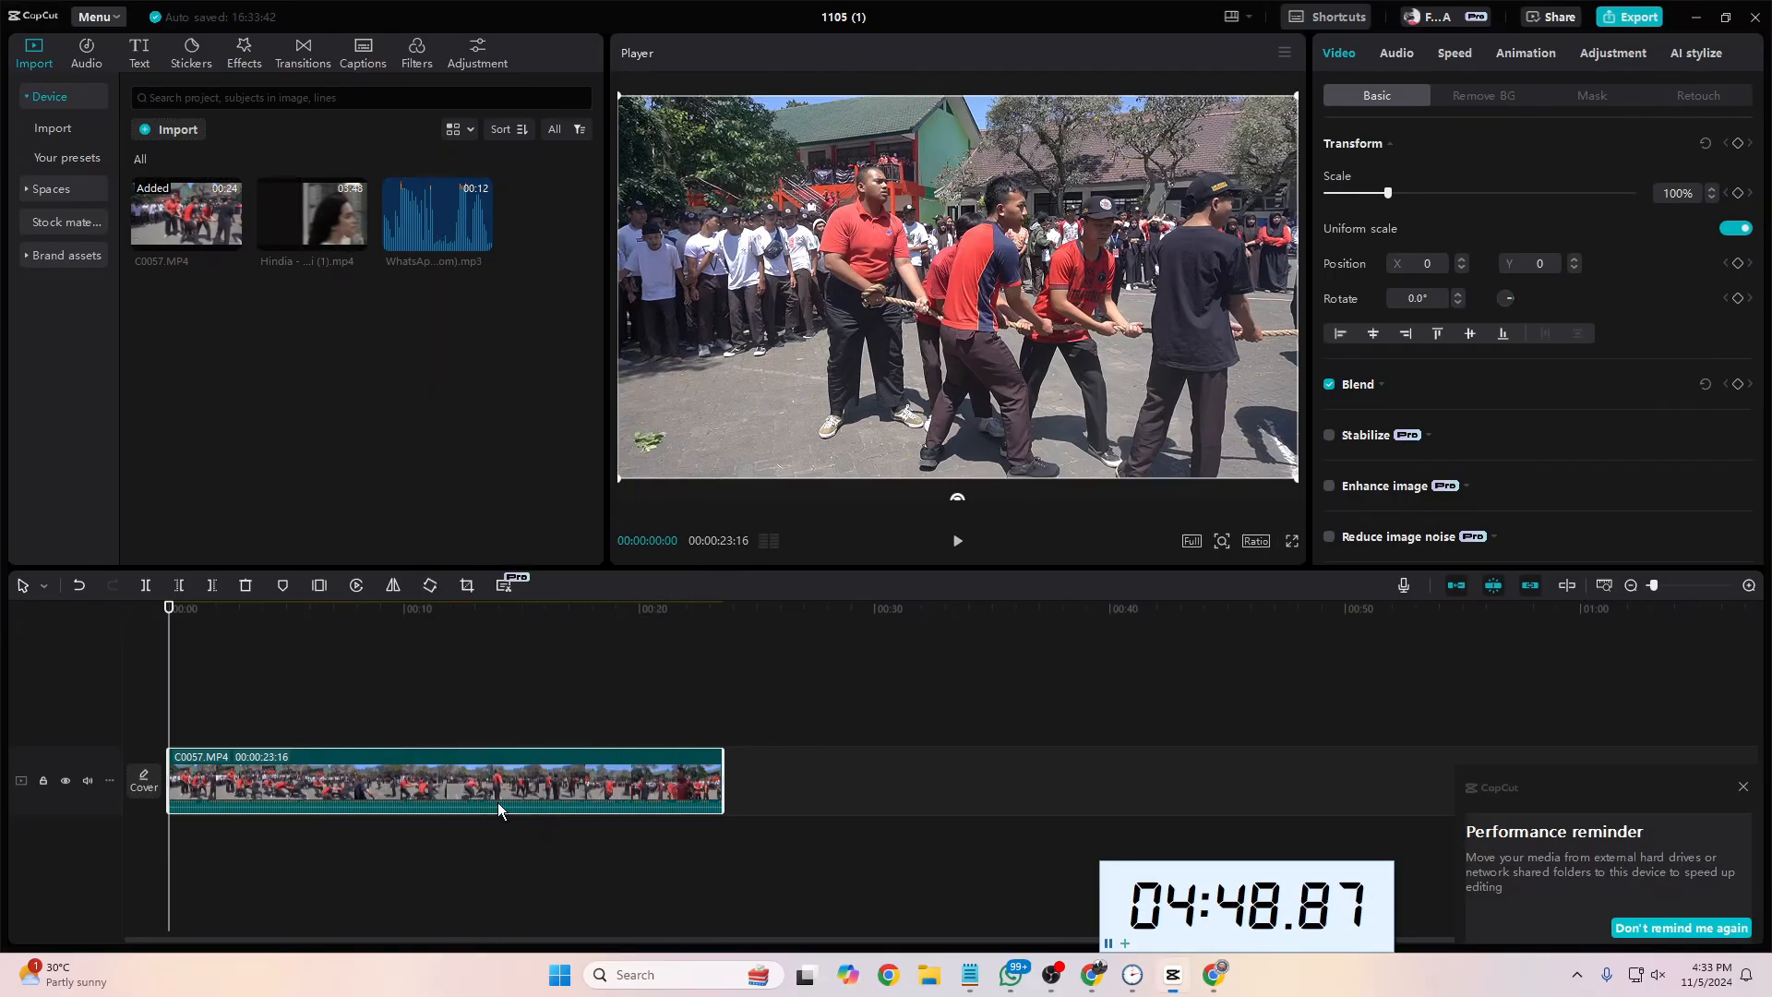
Step: Delete the audio clip extracted from C0057.MP4
{"action": "left_click", "coordinate": [406, 886]}
{"action": "left_click", "coordinate": [417, 838]}
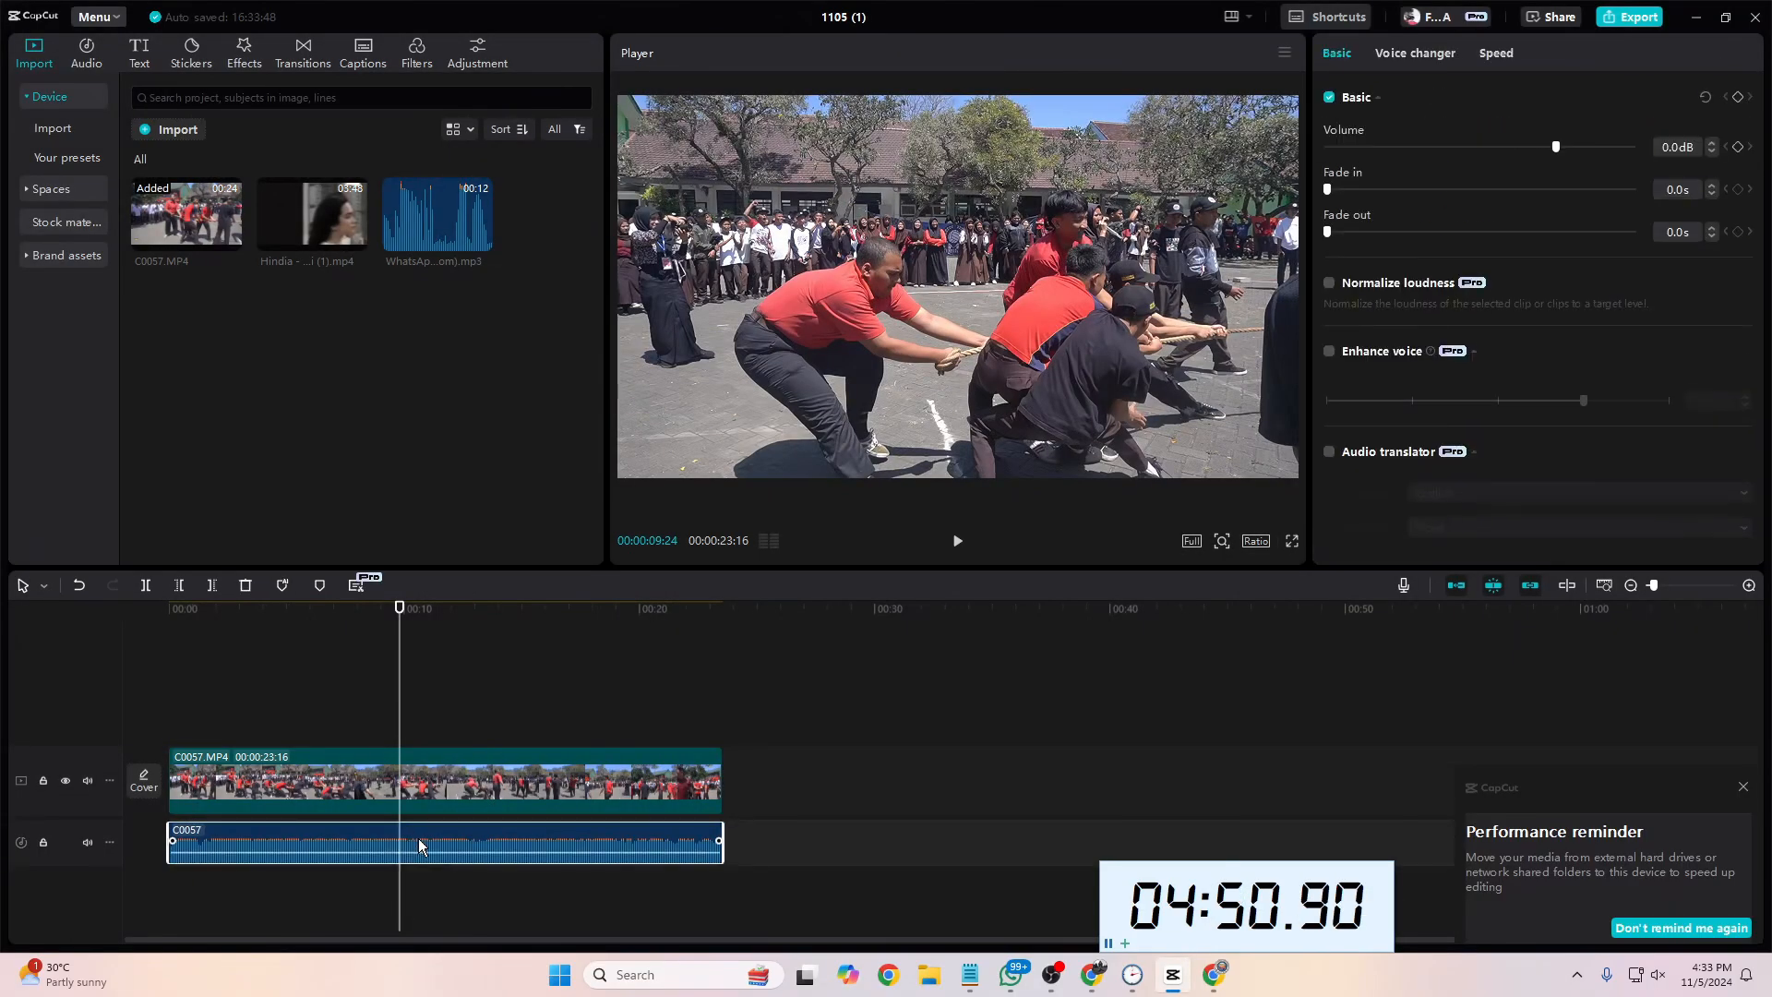
{"action": "key", "text": "Delete"}
Step: Add the Hindia - Secukupnya lyric video at the timeline start, place C0057.MP4 on the track above it, and extract the lyric video's audio
{"action": "left_click_drag", "start_coordinate": [325, 221], "coordinate": [170, 839]}
{"action": "left_click_drag", "start_coordinate": [256, 774], "coordinate": [253, 700]}
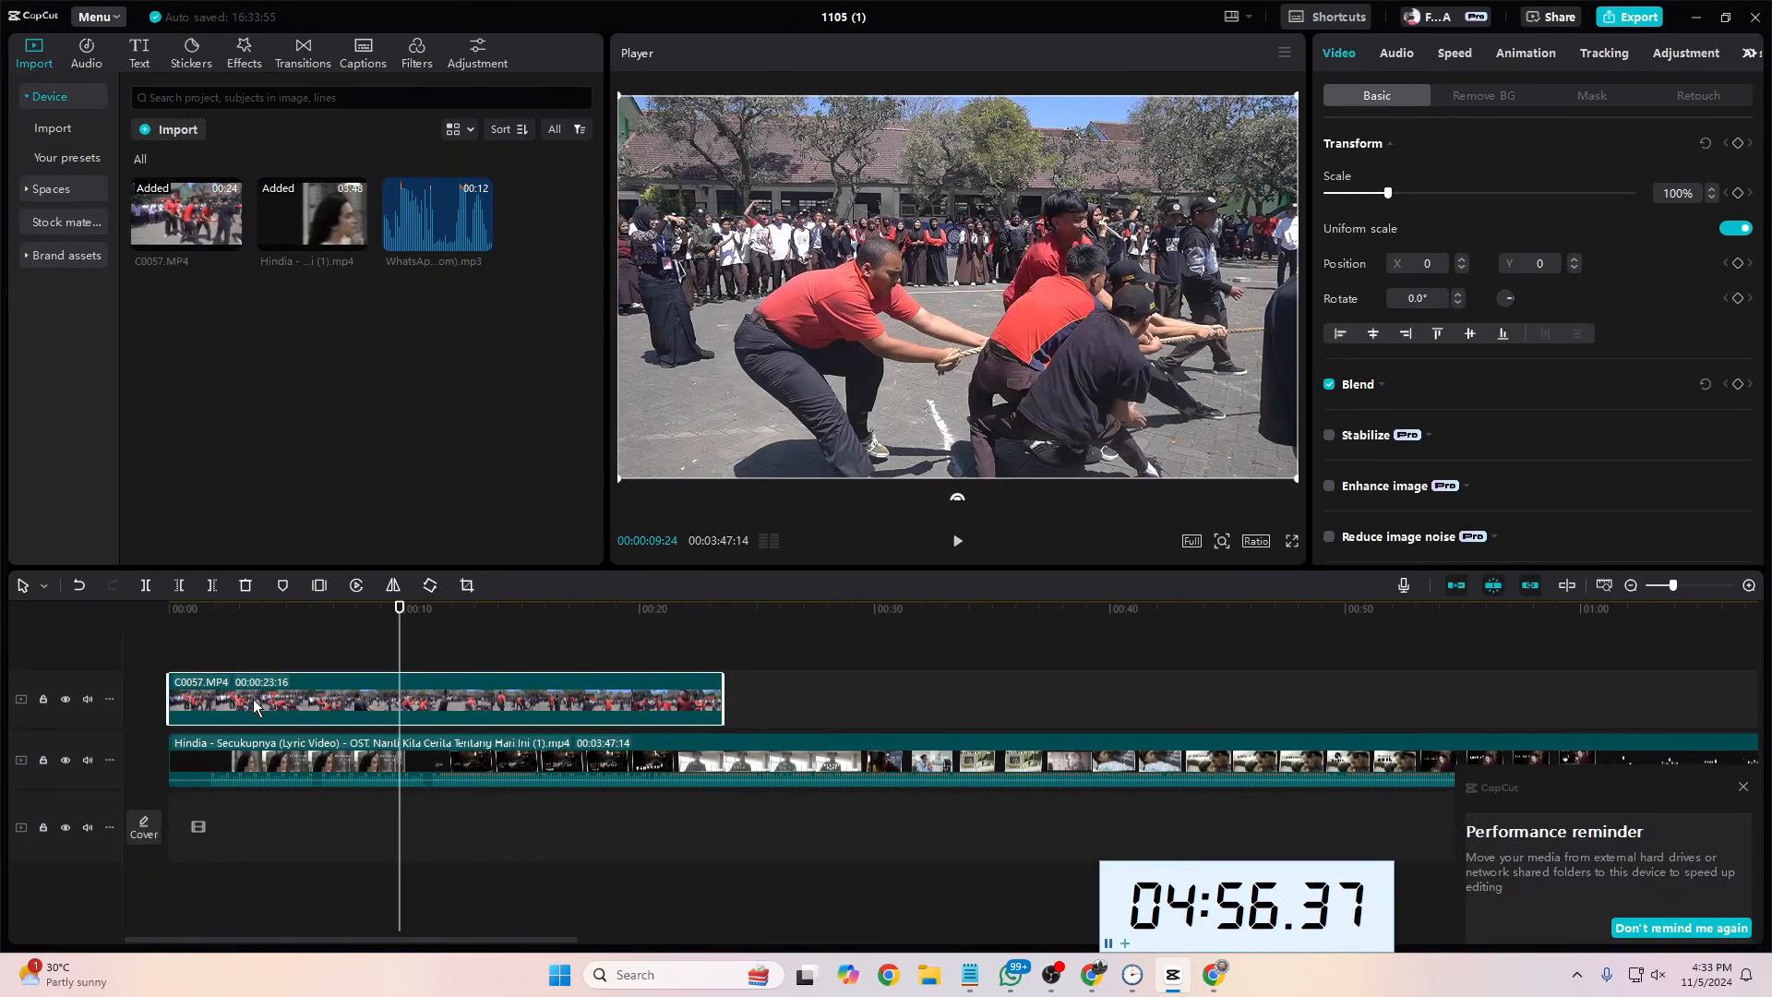
{"action": "left_click", "coordinate": [244, 780]}
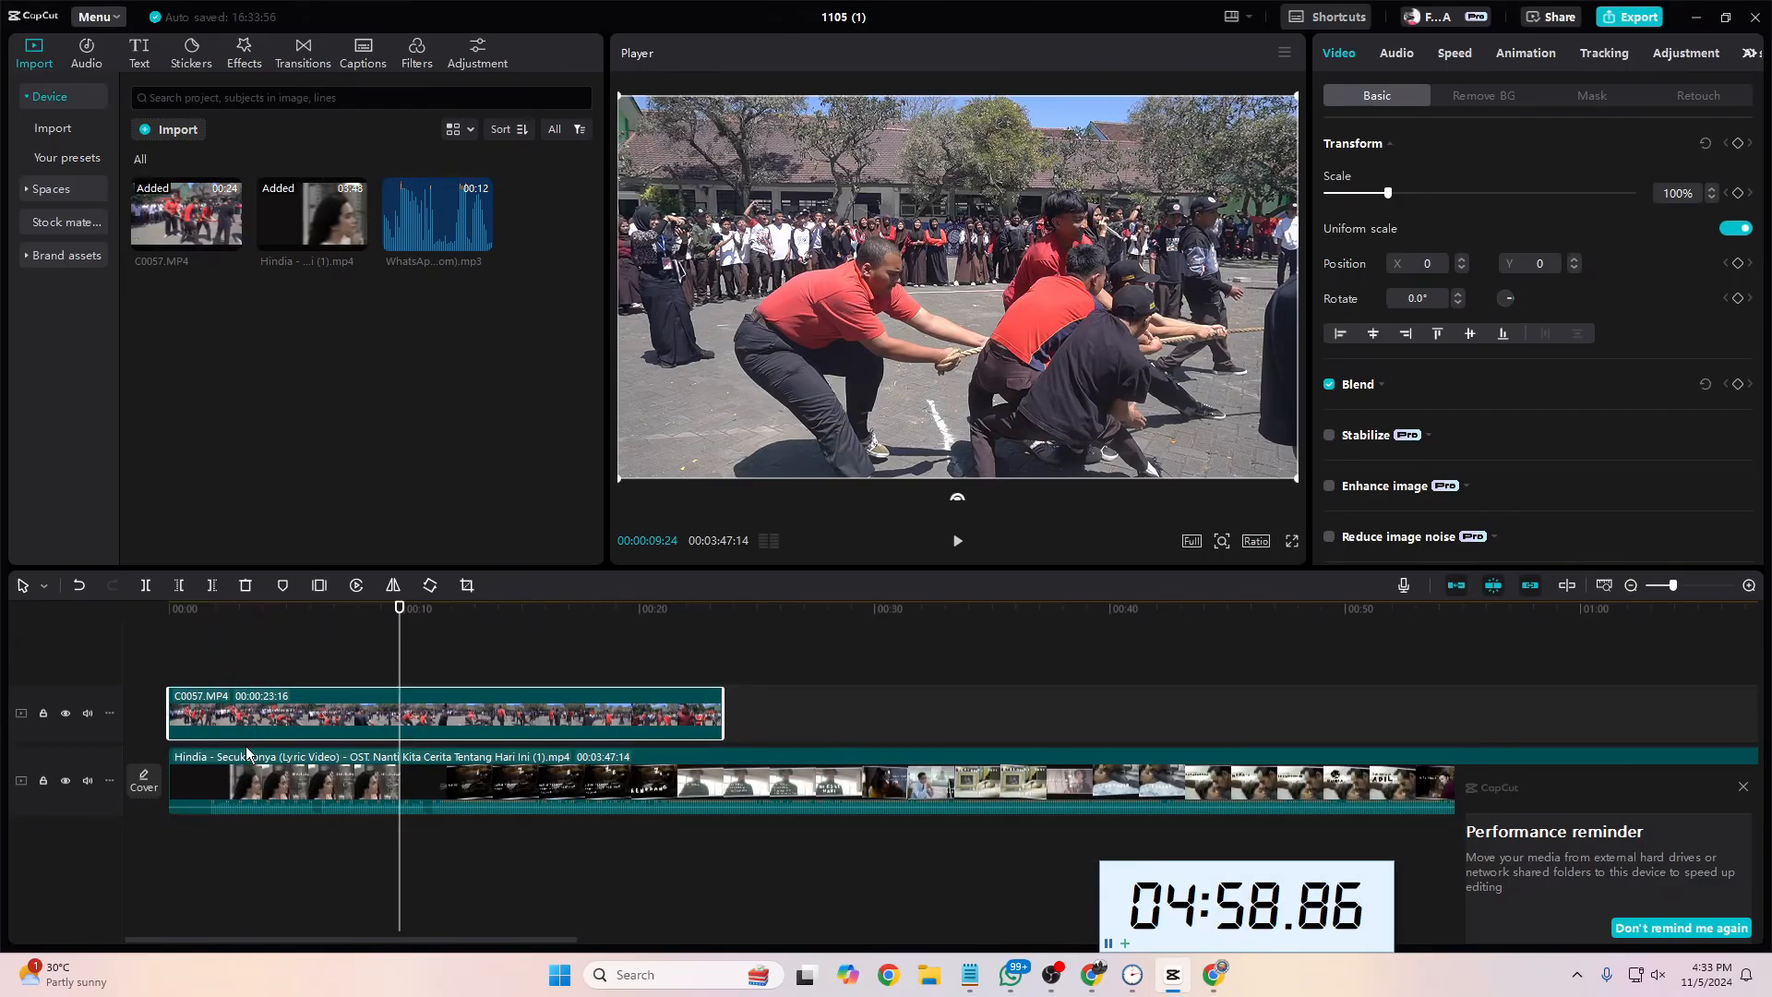
{"action": "right_click", "coordinate": [326, 778]}
{"action": "left_click", "coordinate": [417, 803]}
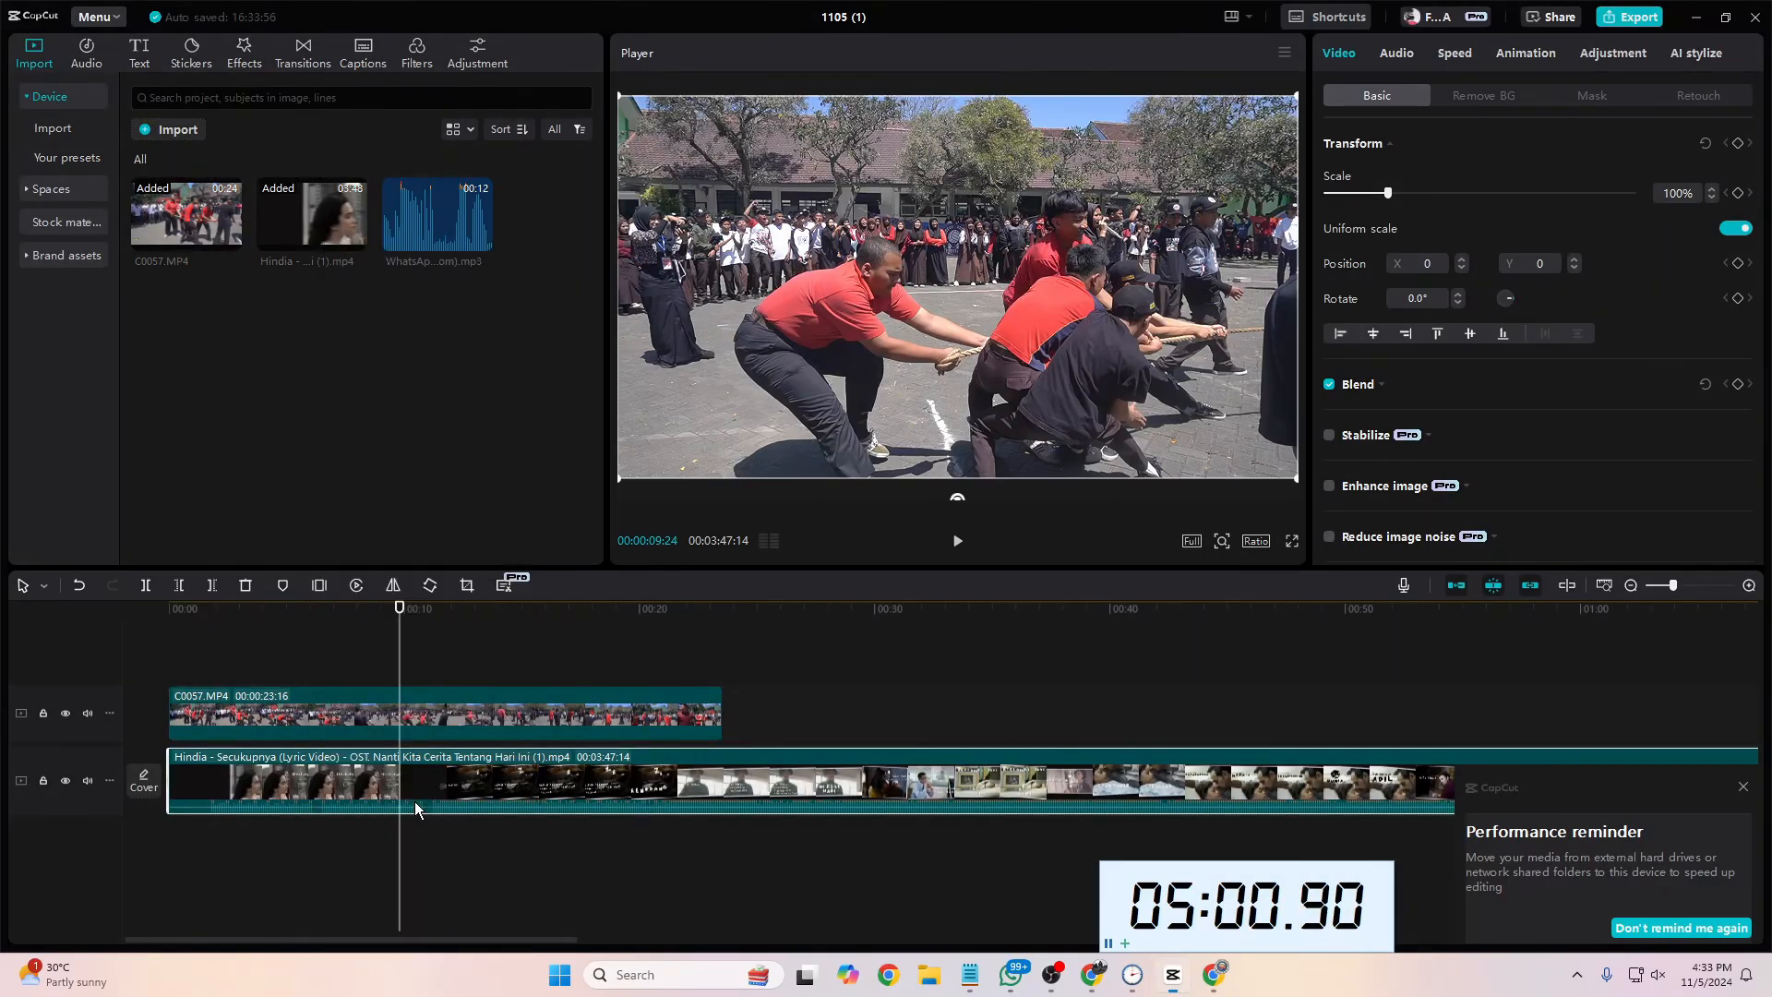
{"action": "left_click", "coordinate": [377, 840]}
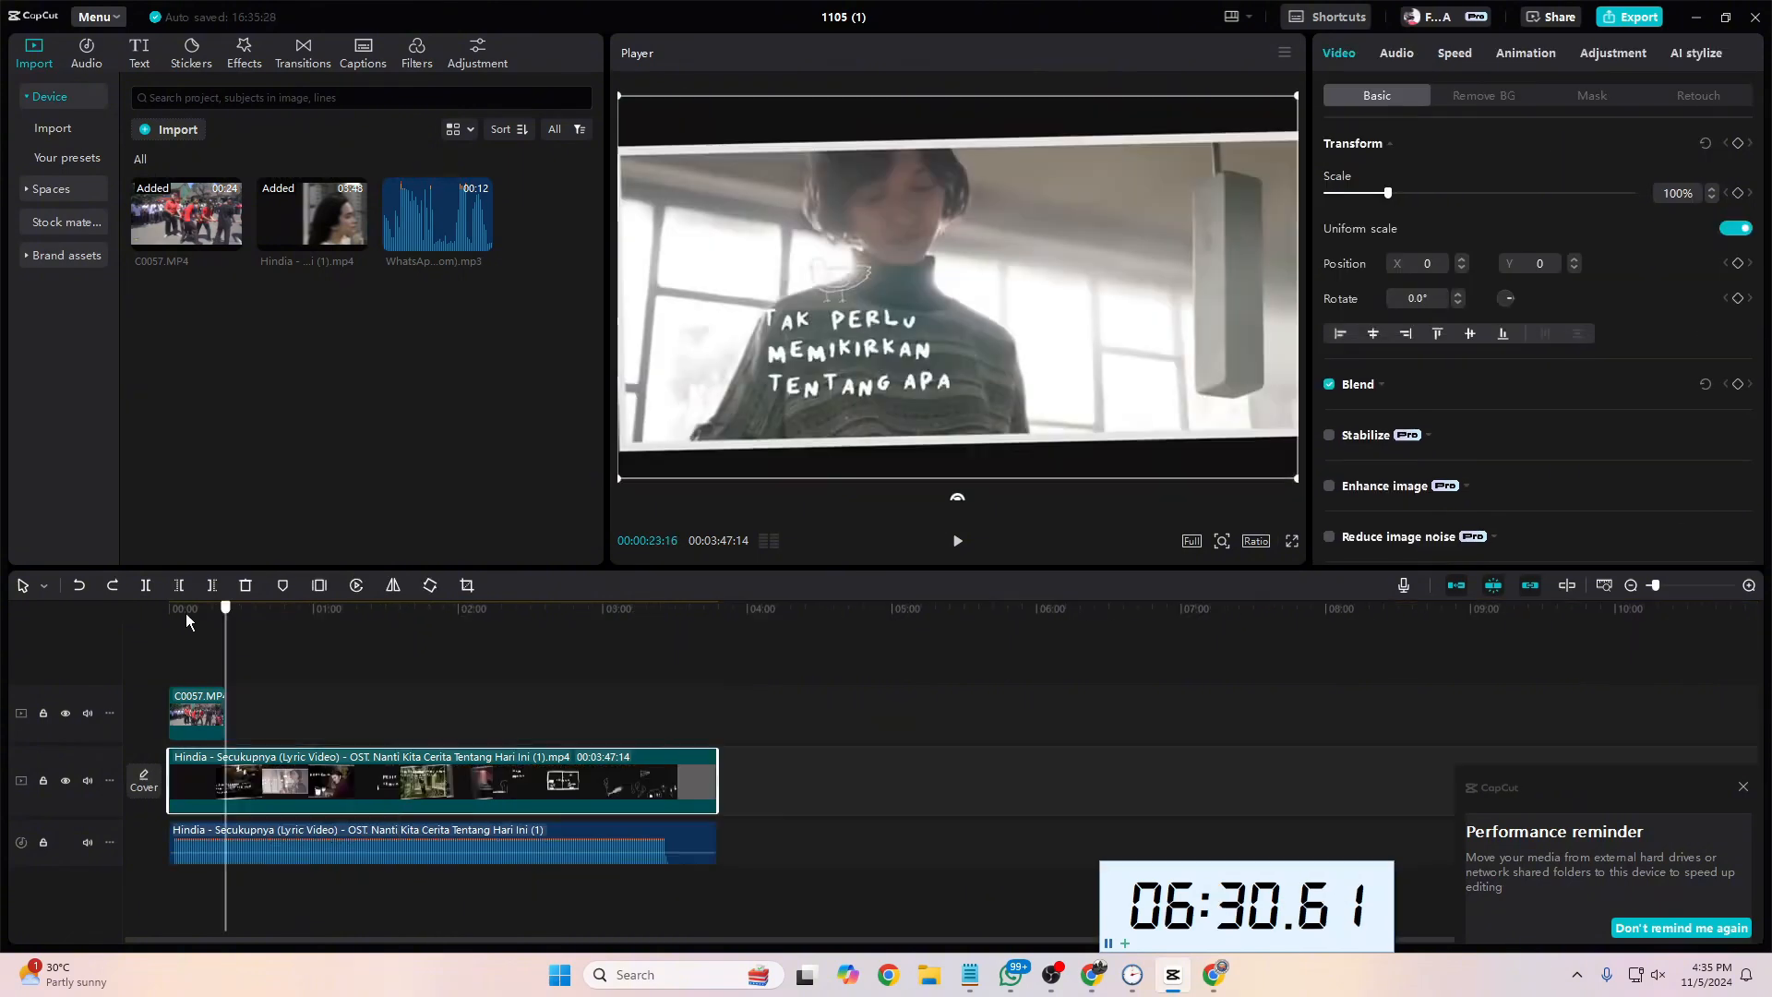
Step: Preview the imported lyric video and inspect its timeline clip and extracted audio from the project's start
{"action": "key", "text": "Home"}
{"action": "left_click", "coordinate": [210, 839]}
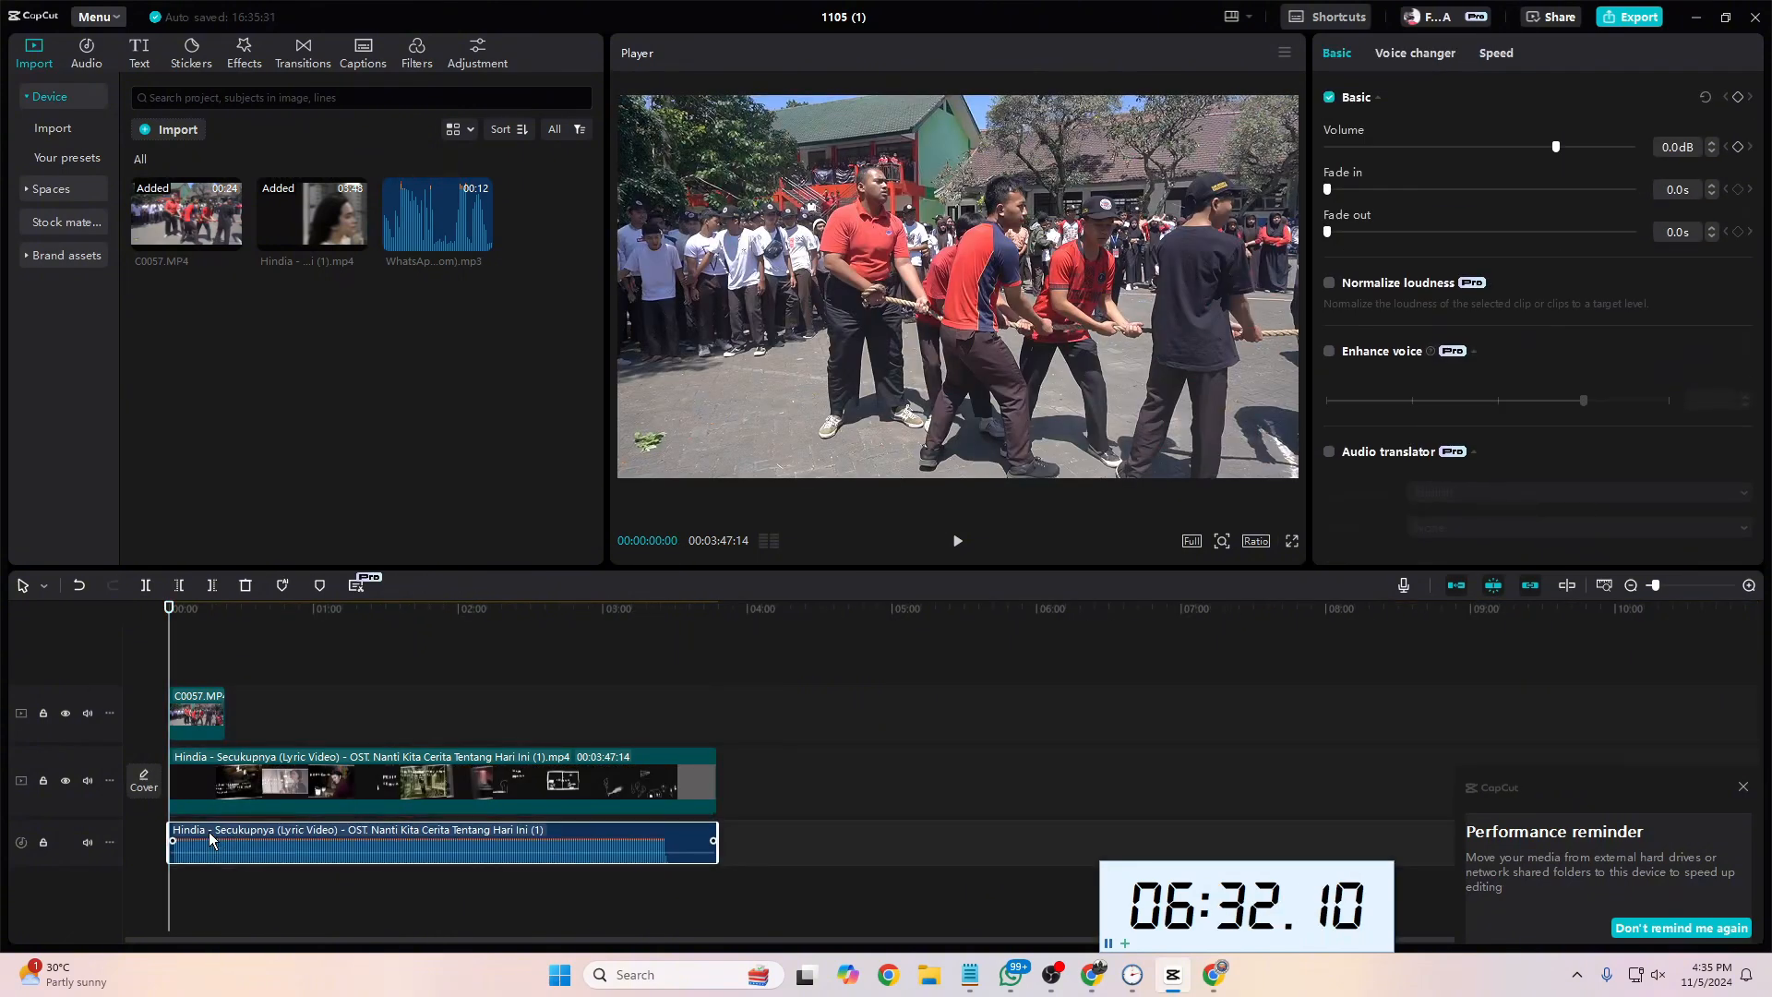
{"action": "left_click", "coordinate": [360, 792]}
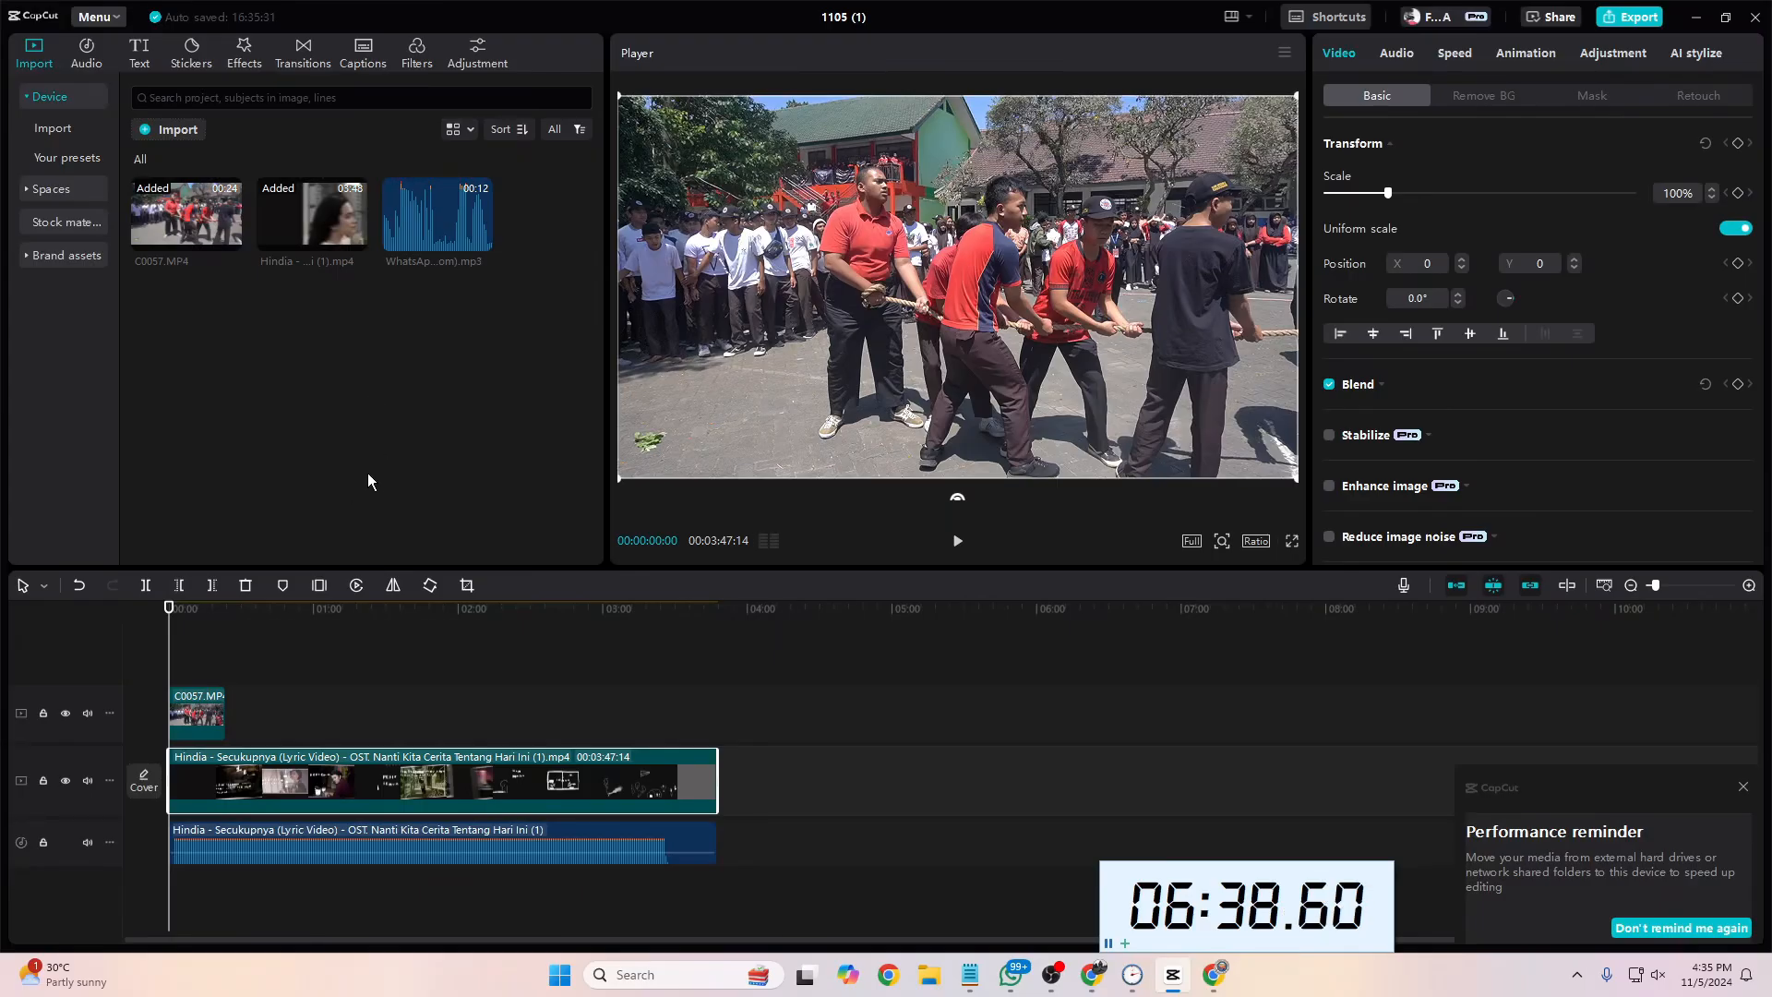
{"action": "left_click", "coordinate": [299, 218]}
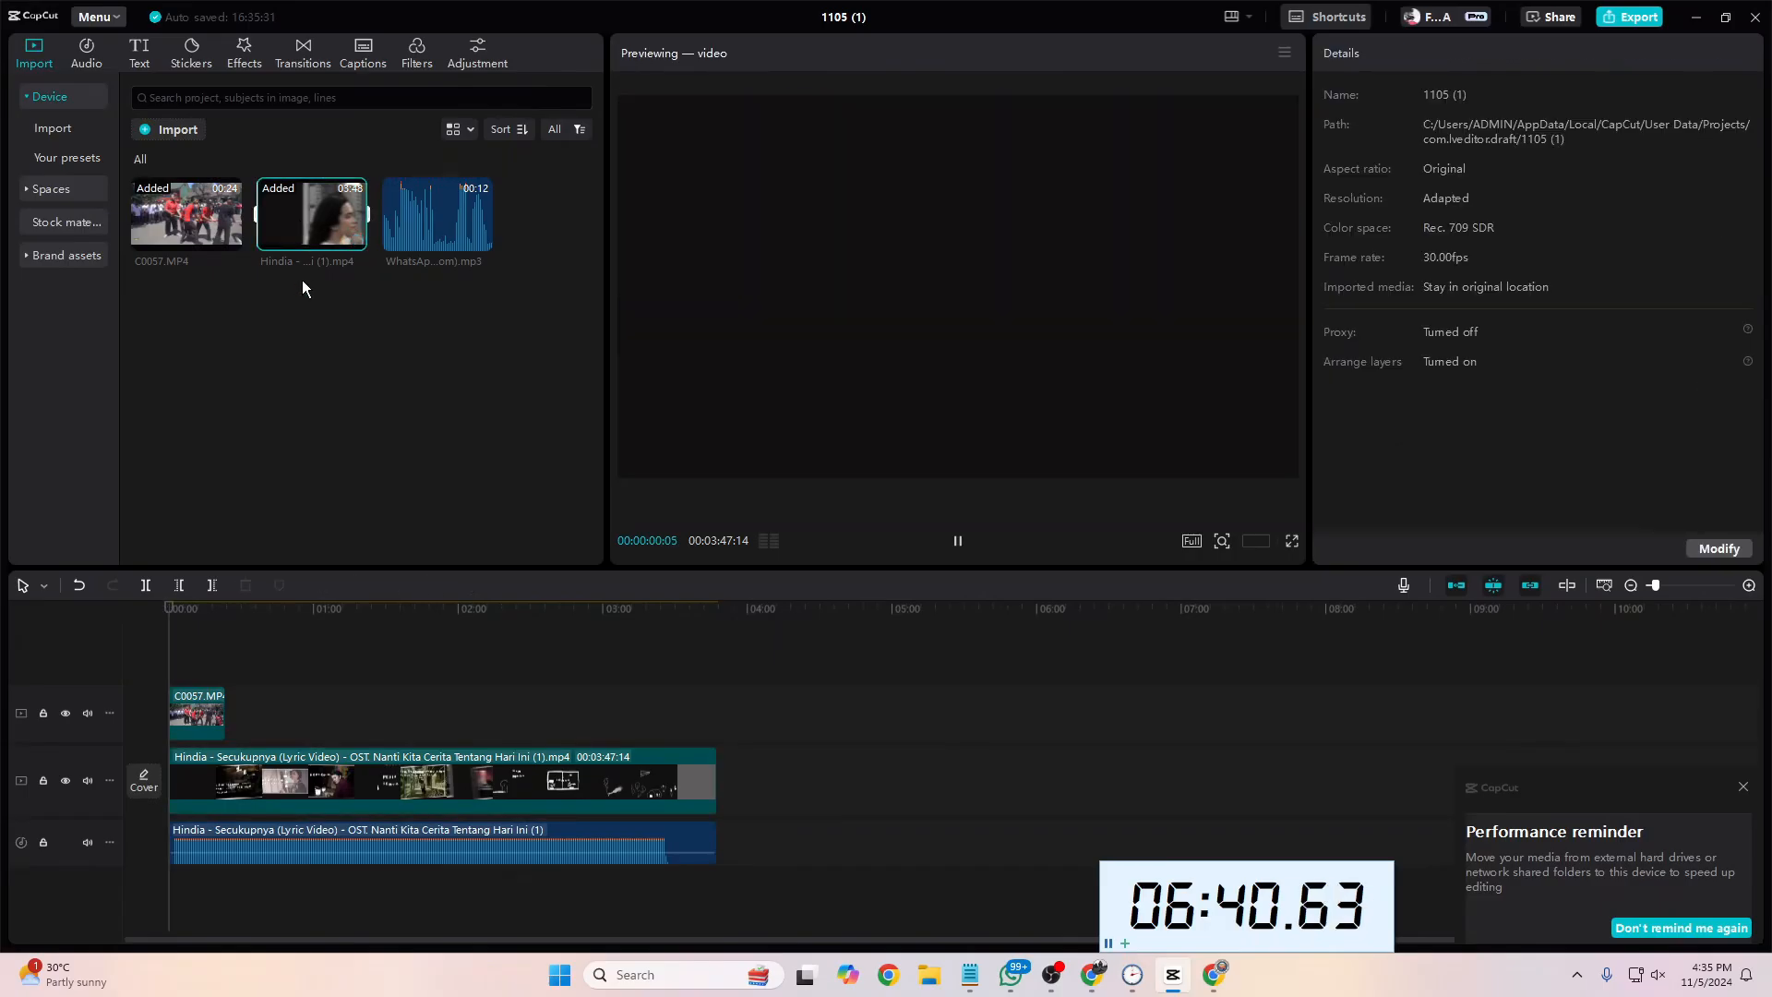
{"action": "left_click", "coordinate": [302, 279]}
{"action": "left_click", "coordinate": [312, 229]}
{"action": "left_click", "coordinate": [328, 351]}
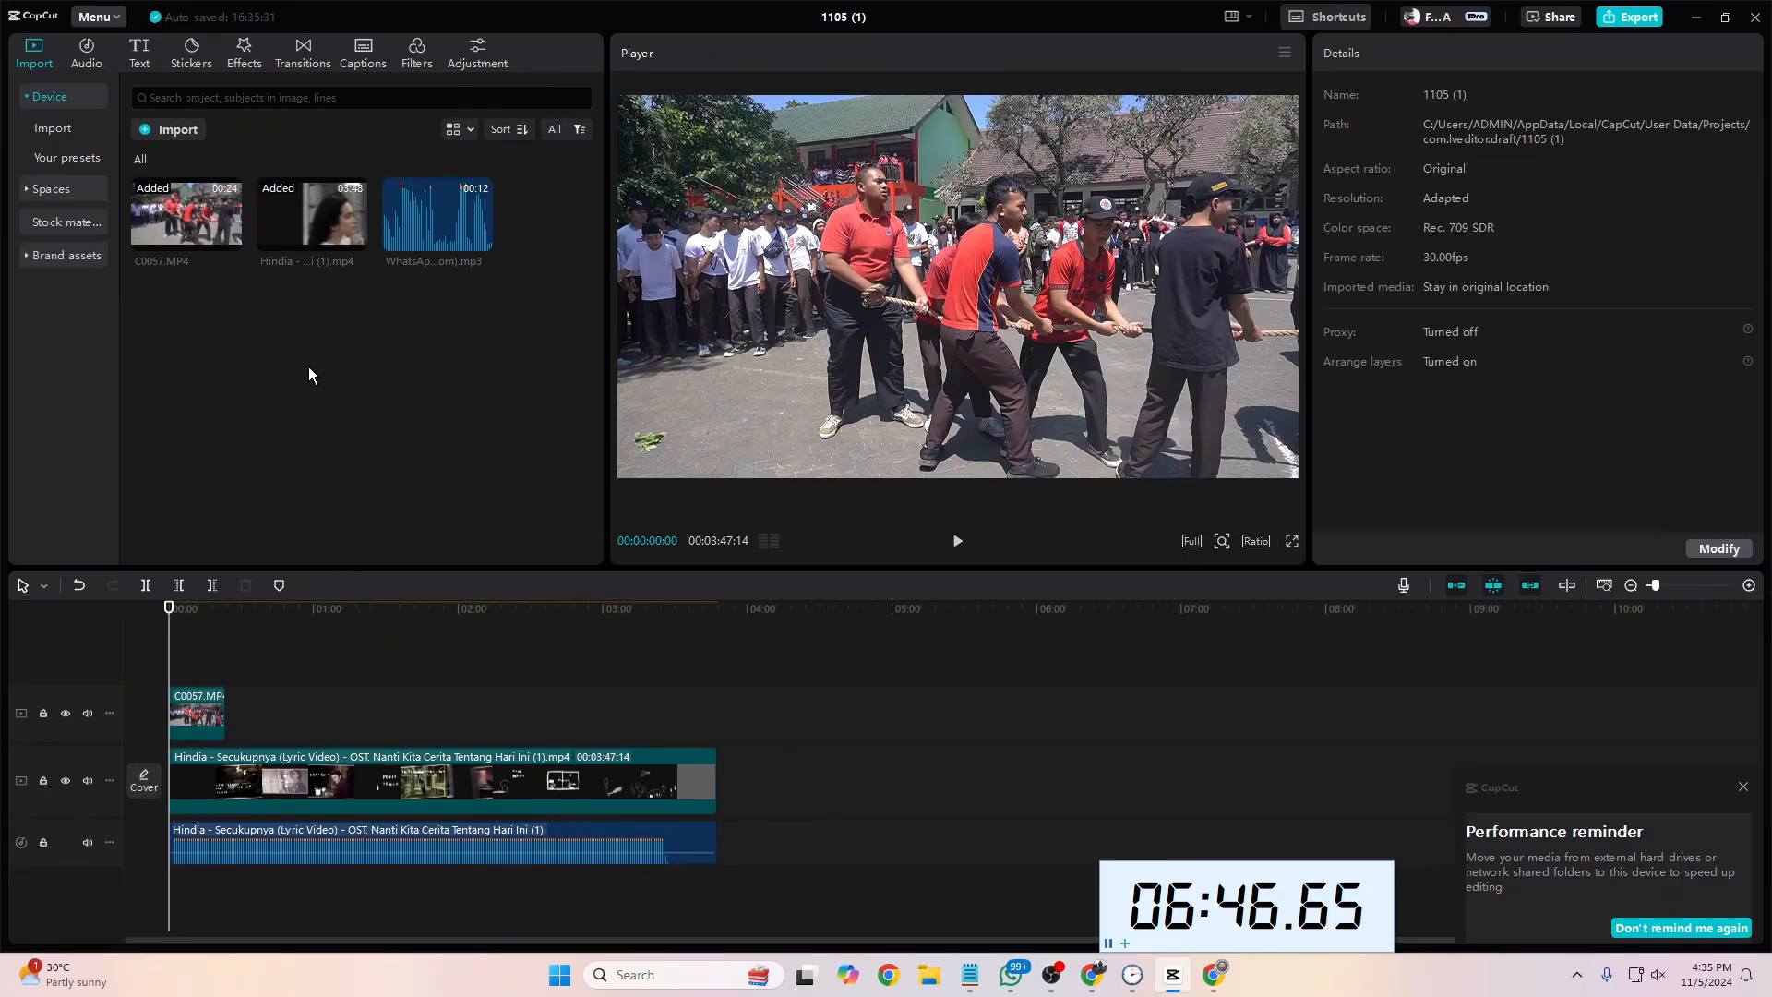
{"action": "left_click", "coordinate": [284, 794]}
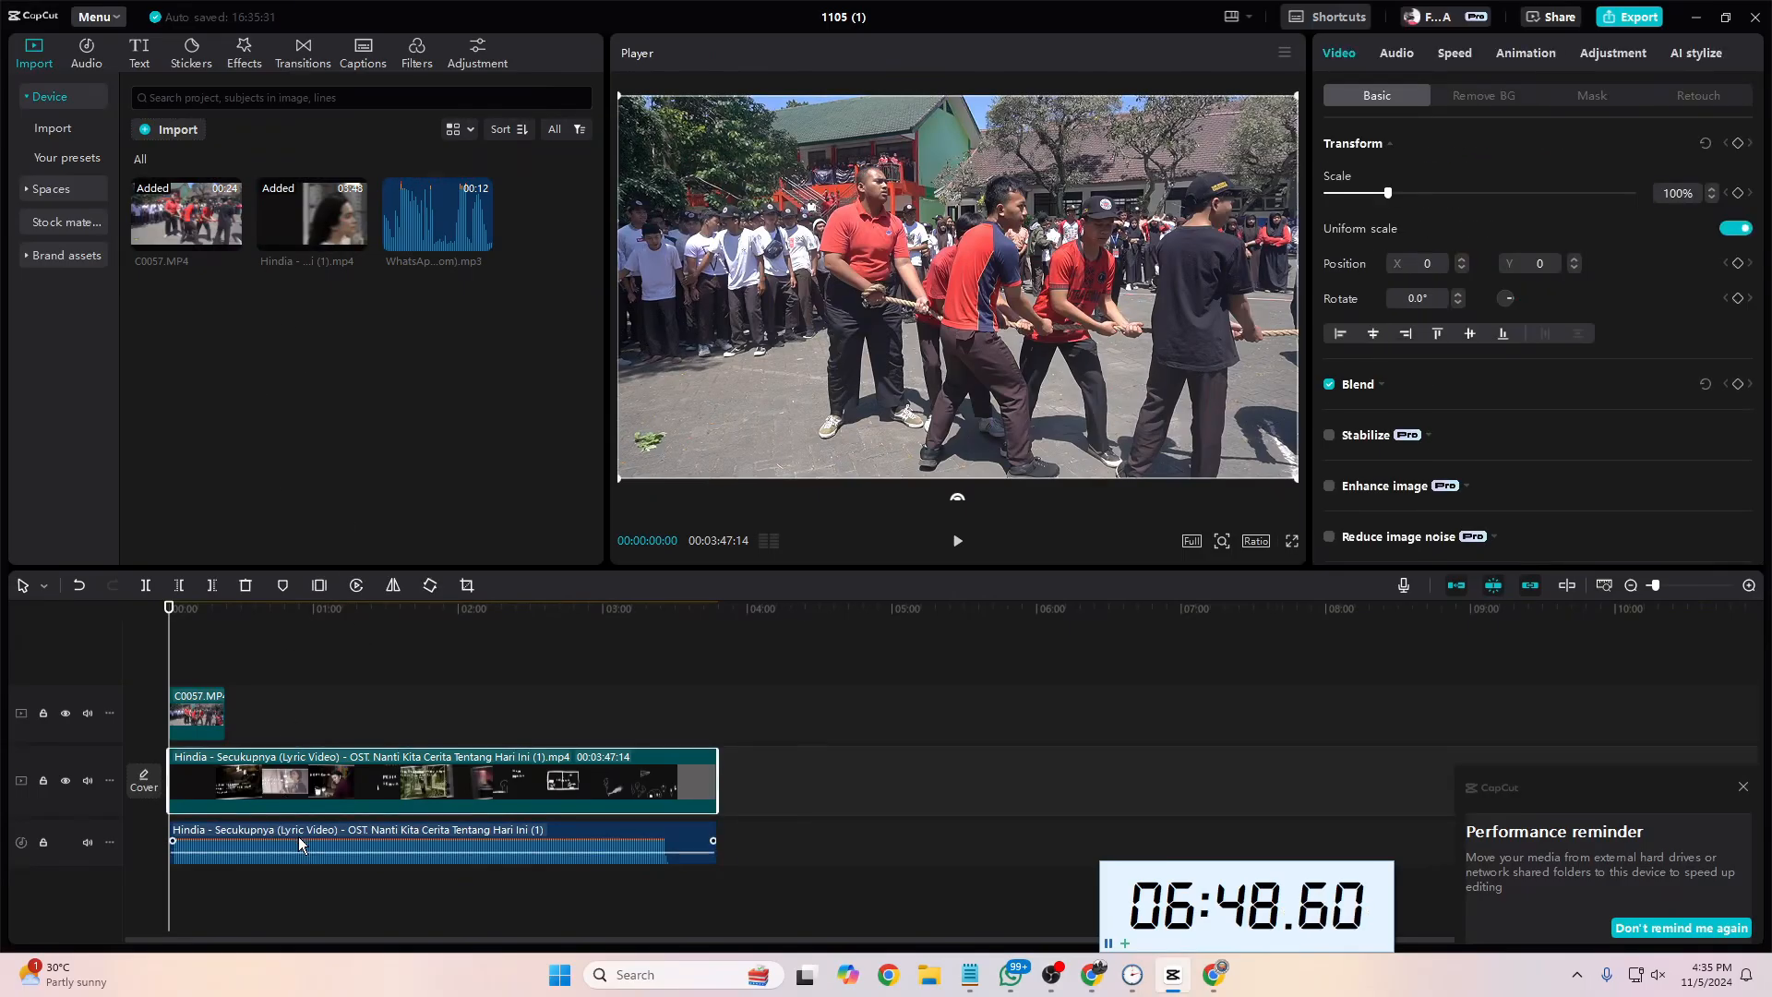
{"action": "left_click", "coordinate": [297, 836]}
{"action": "right_click", "coordinate": [289, 796]}
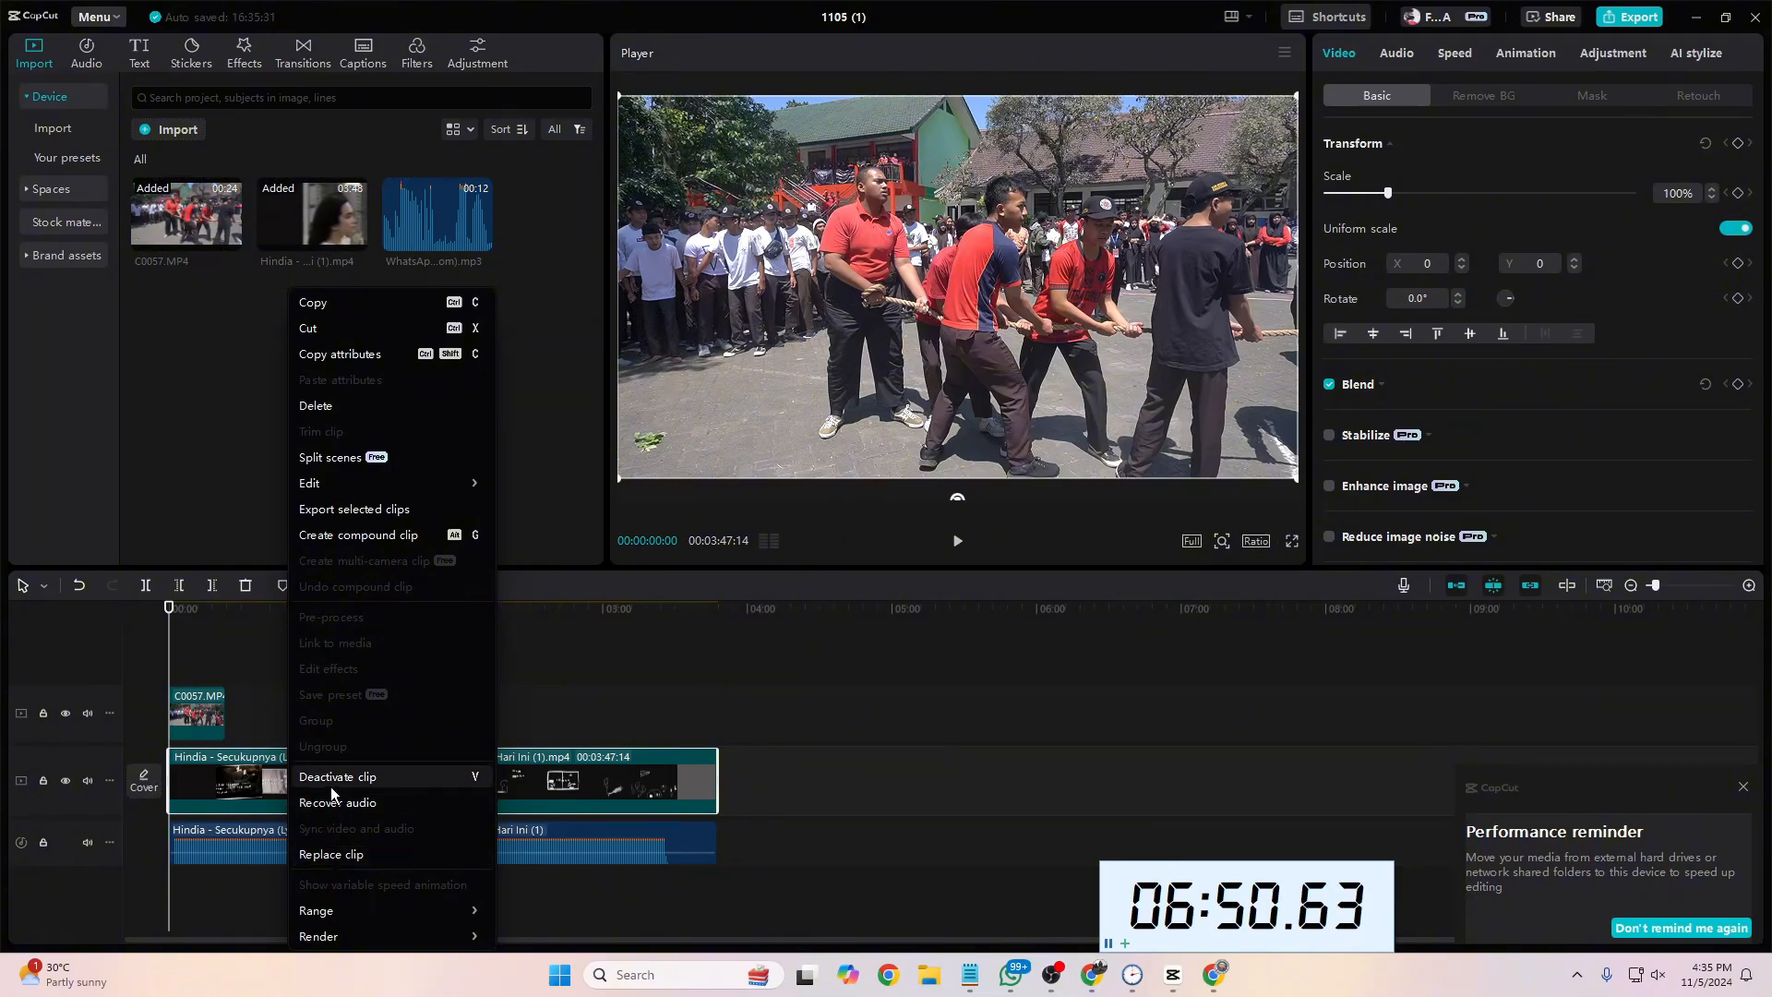
{"action": "left_click", "coordinate": [592, 799]}
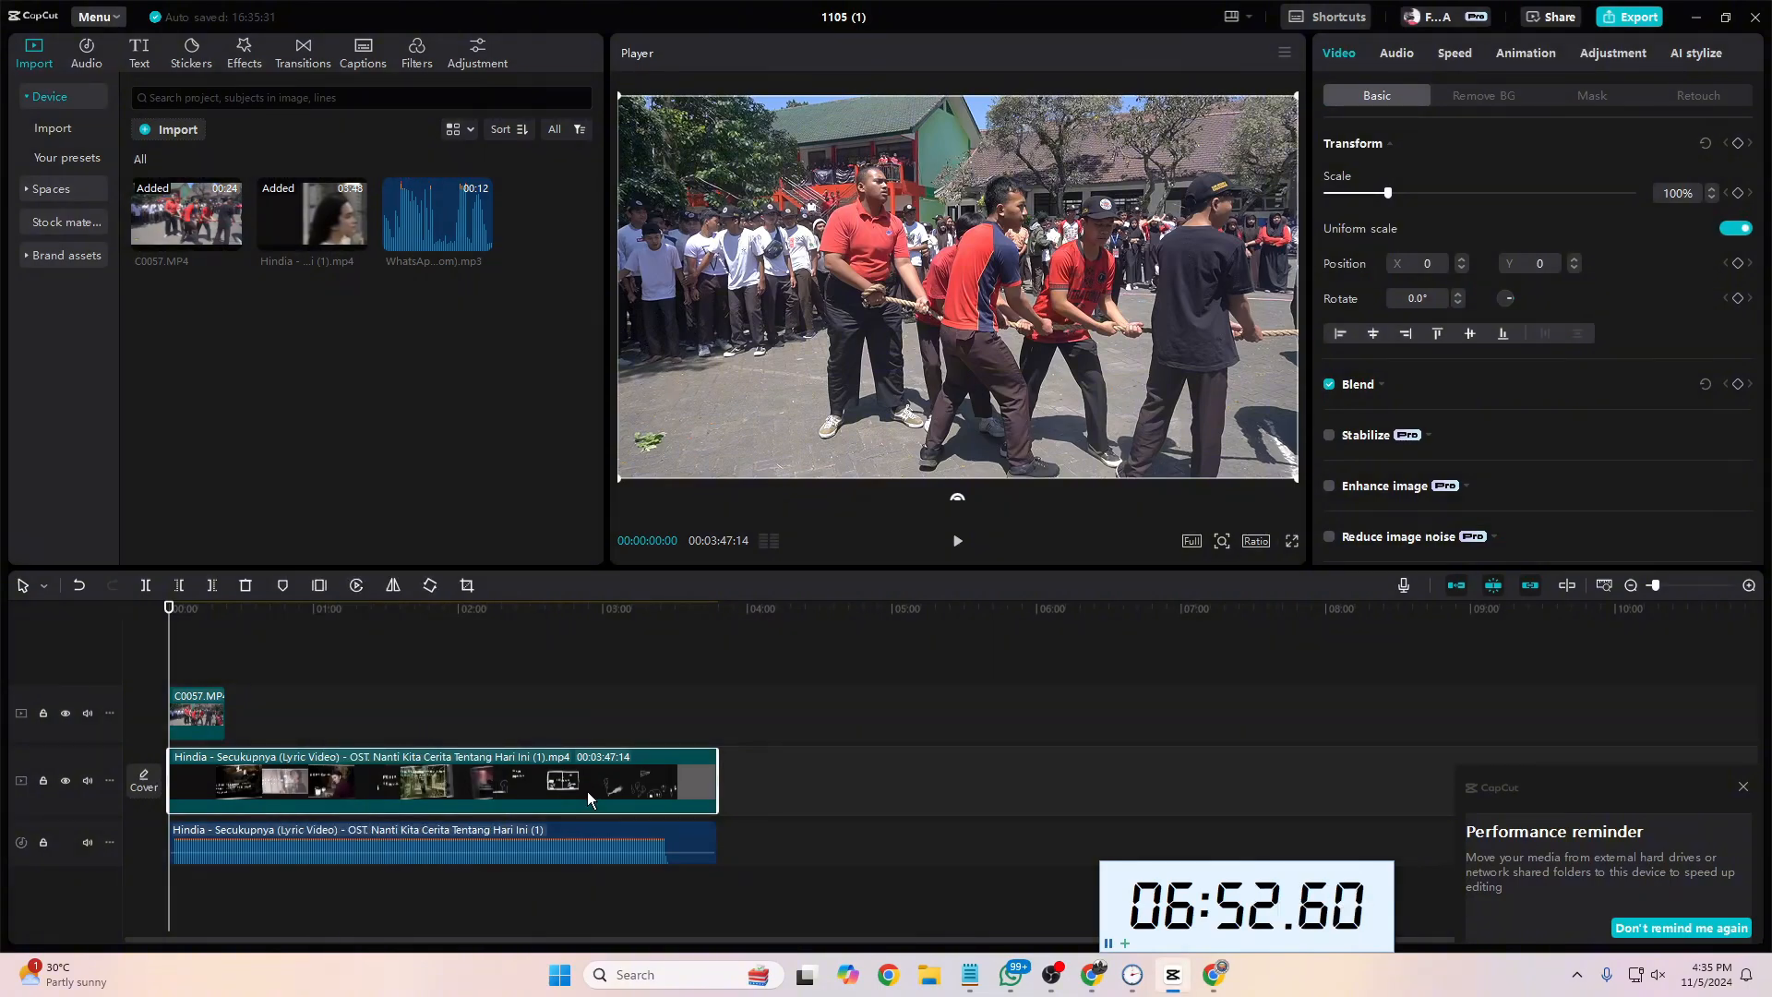
Step: Move the extracted song audio clear of the lyric video and delete the lyric video's picture clip from the timeline
{"action": "left_click", "coordinate": [204, 846]}
{"action": "left_click_drag", "start_coordinate": [204, 845], "coordinate": [862, 846]}
{"action": "left_click", "coordinate": [606, 788]}
{"action": "right_click", "coordinate": [607, 788]}
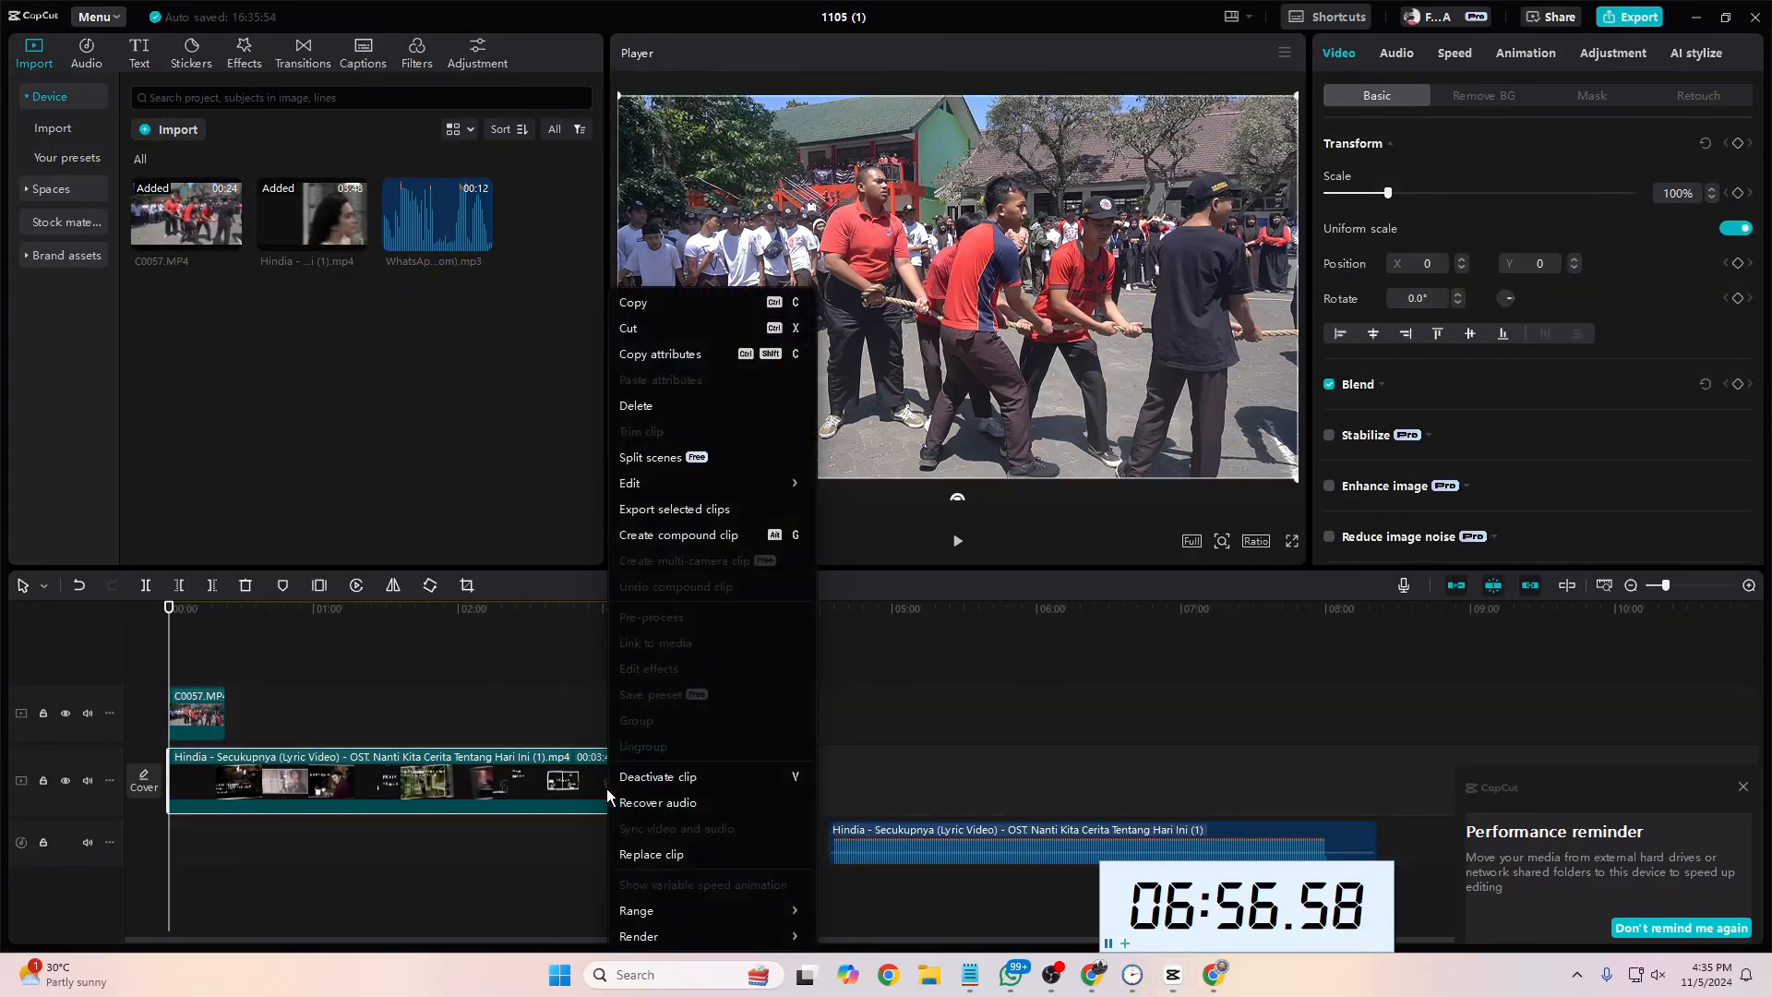
{"action": "left_click", "coordinate": [634, 777]}
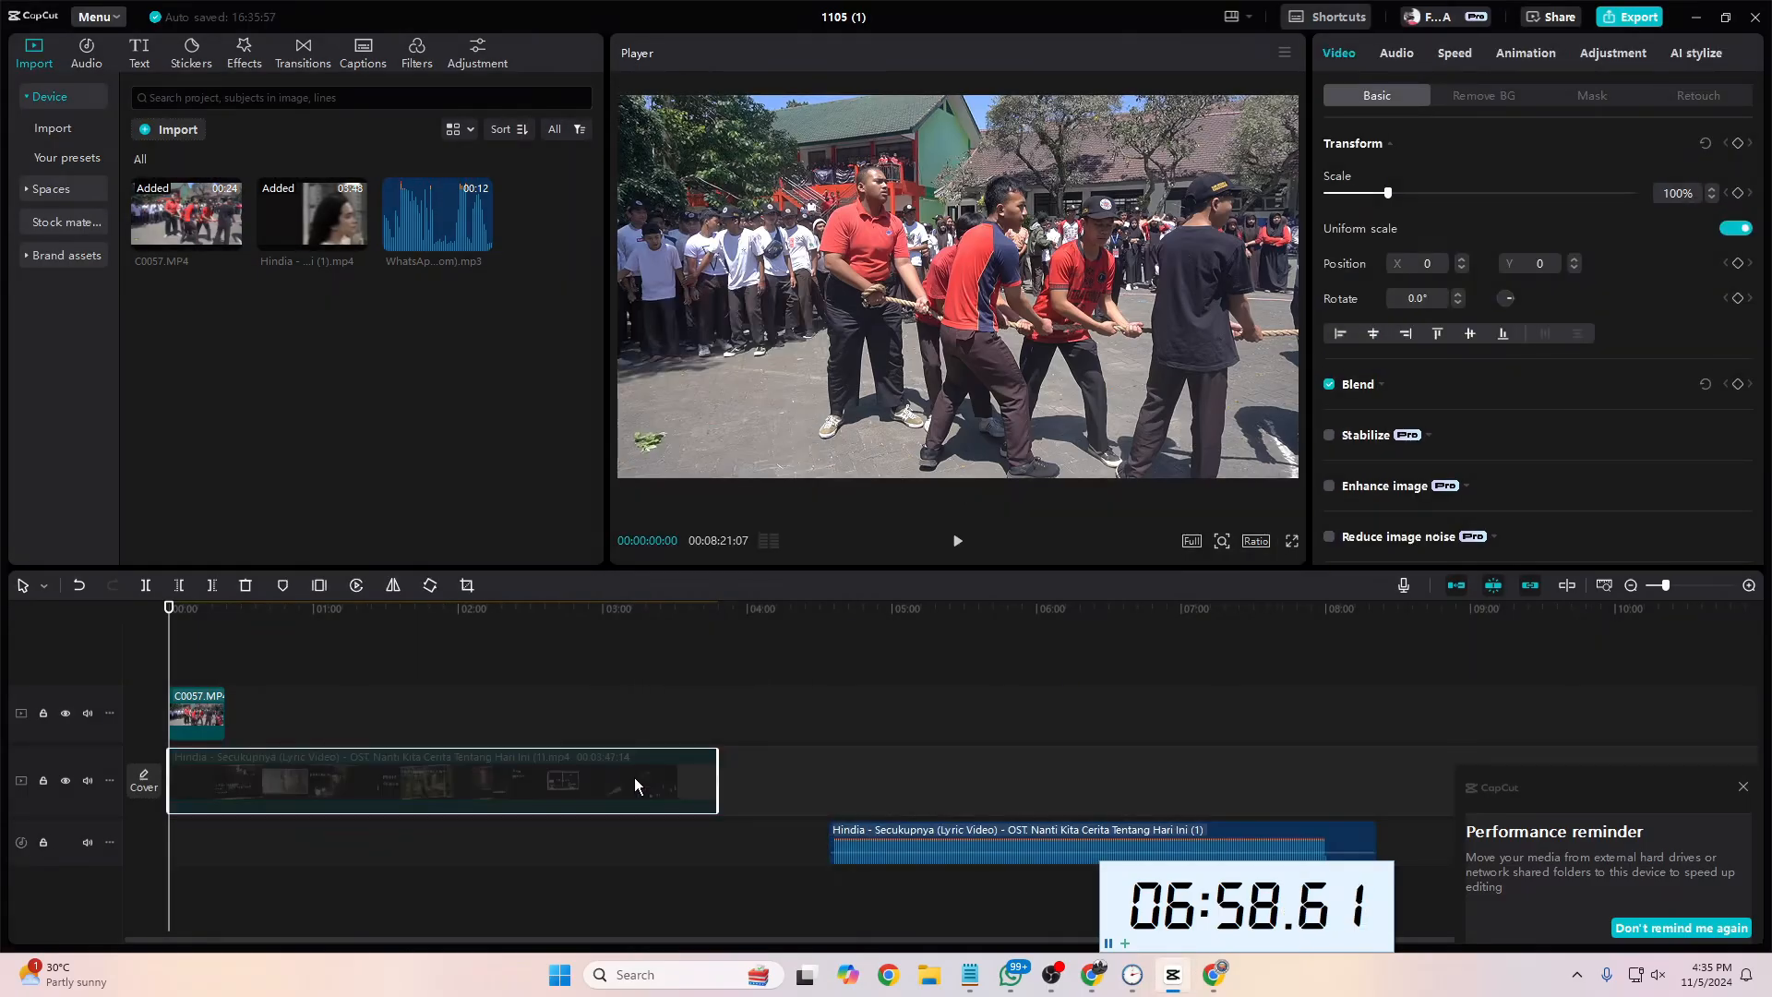
{"action": "key", "text": "Delete"}
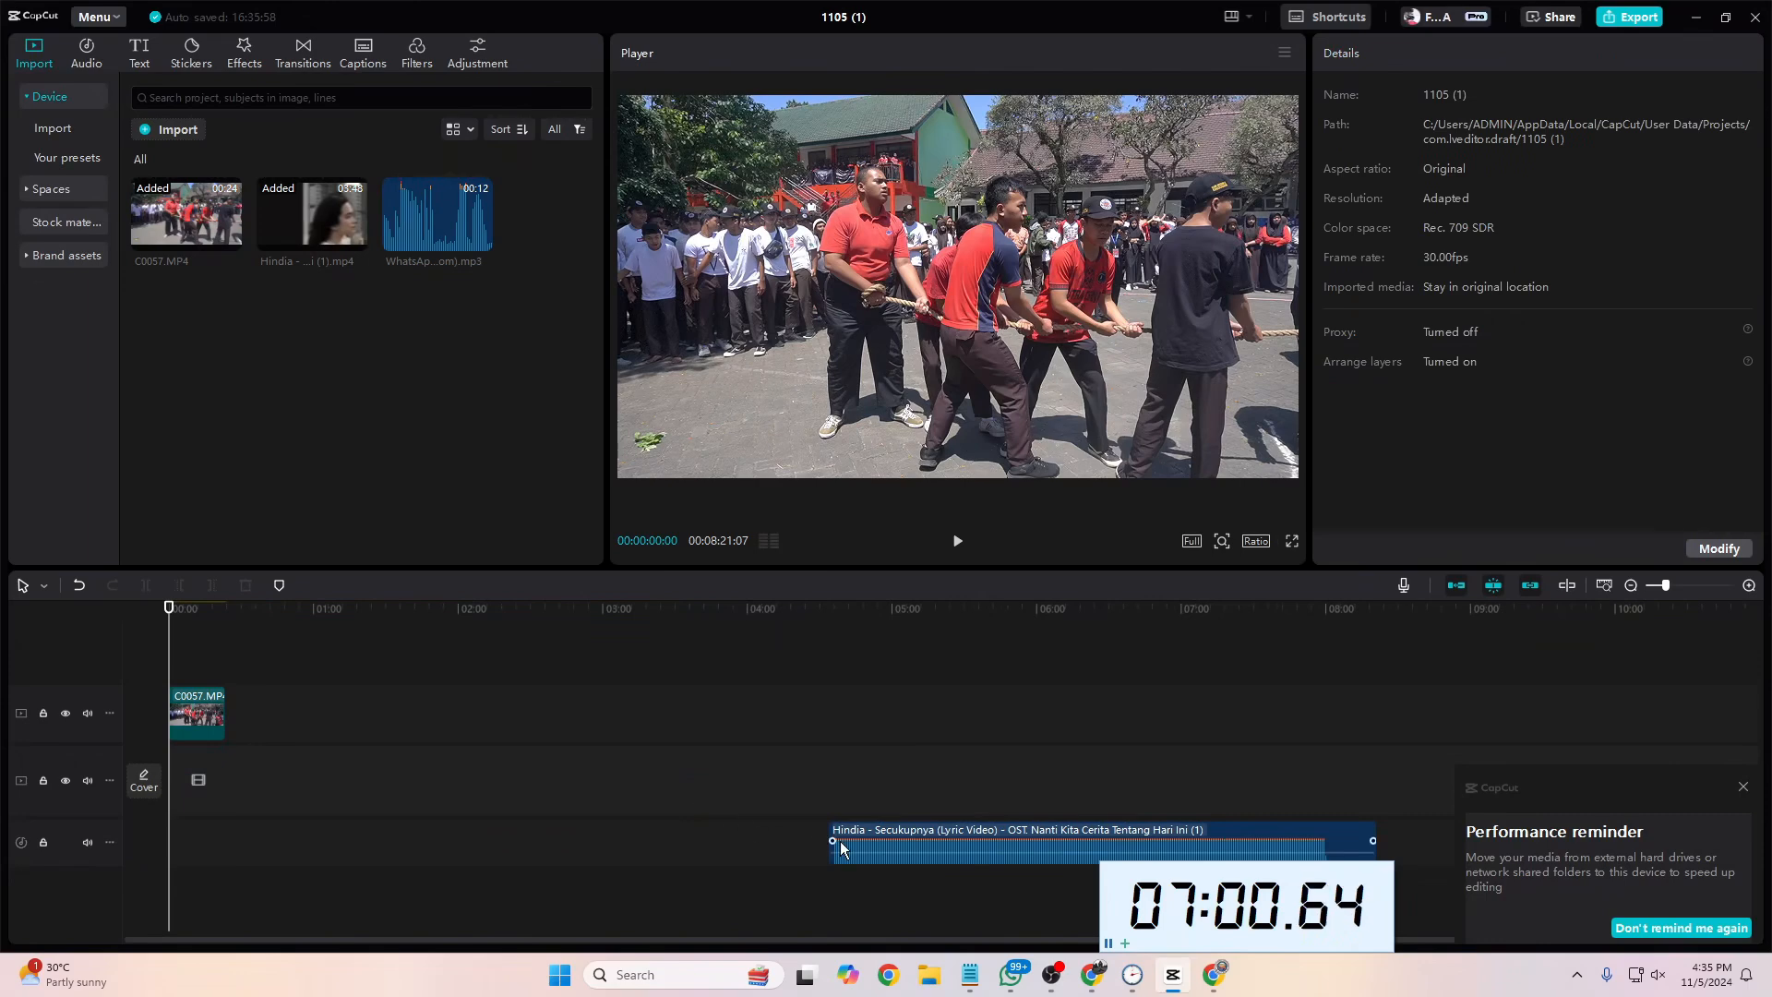
Step: Move the song audio back to the timeline start and put C0057.MP4 on the main track above it
{"action": "left_click", "coordinate": [886, 842]}
{"action": "left_click_drag", "start_coordinate": [886, 842], "coordinate": [227, 842]}
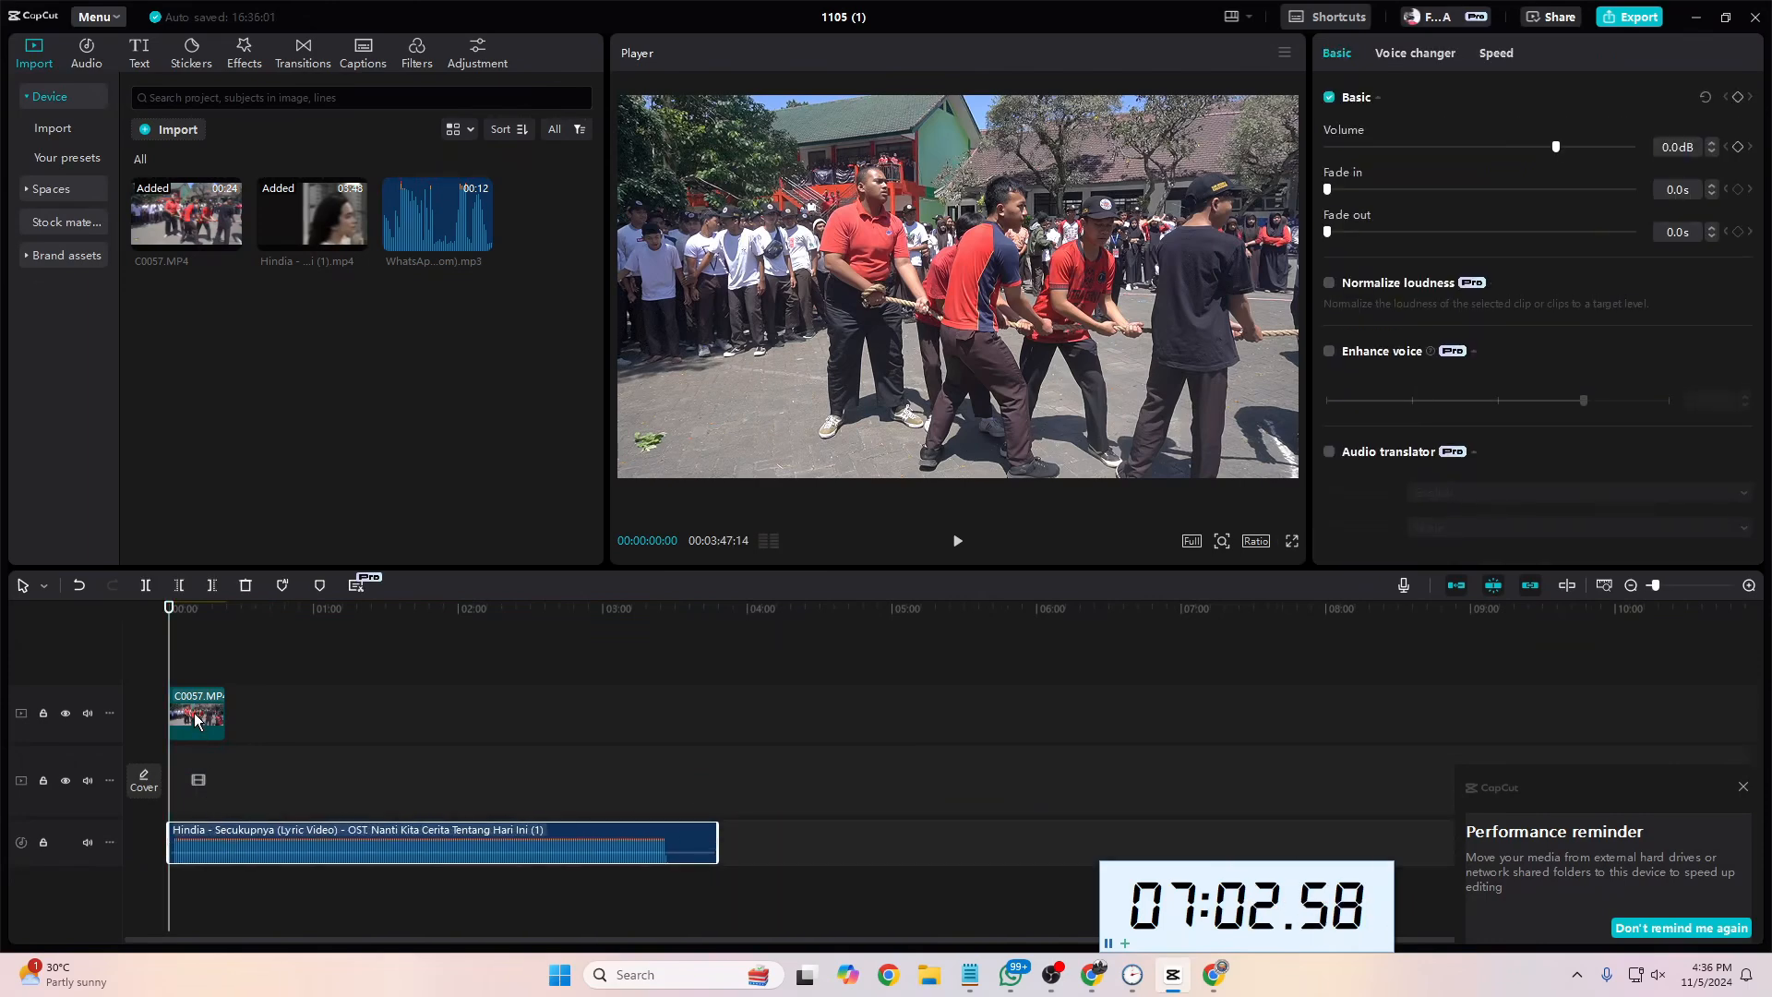
{"action": "left_click_drag", "start_coordinate": [189, 715], "coordinate": [187, 796]}
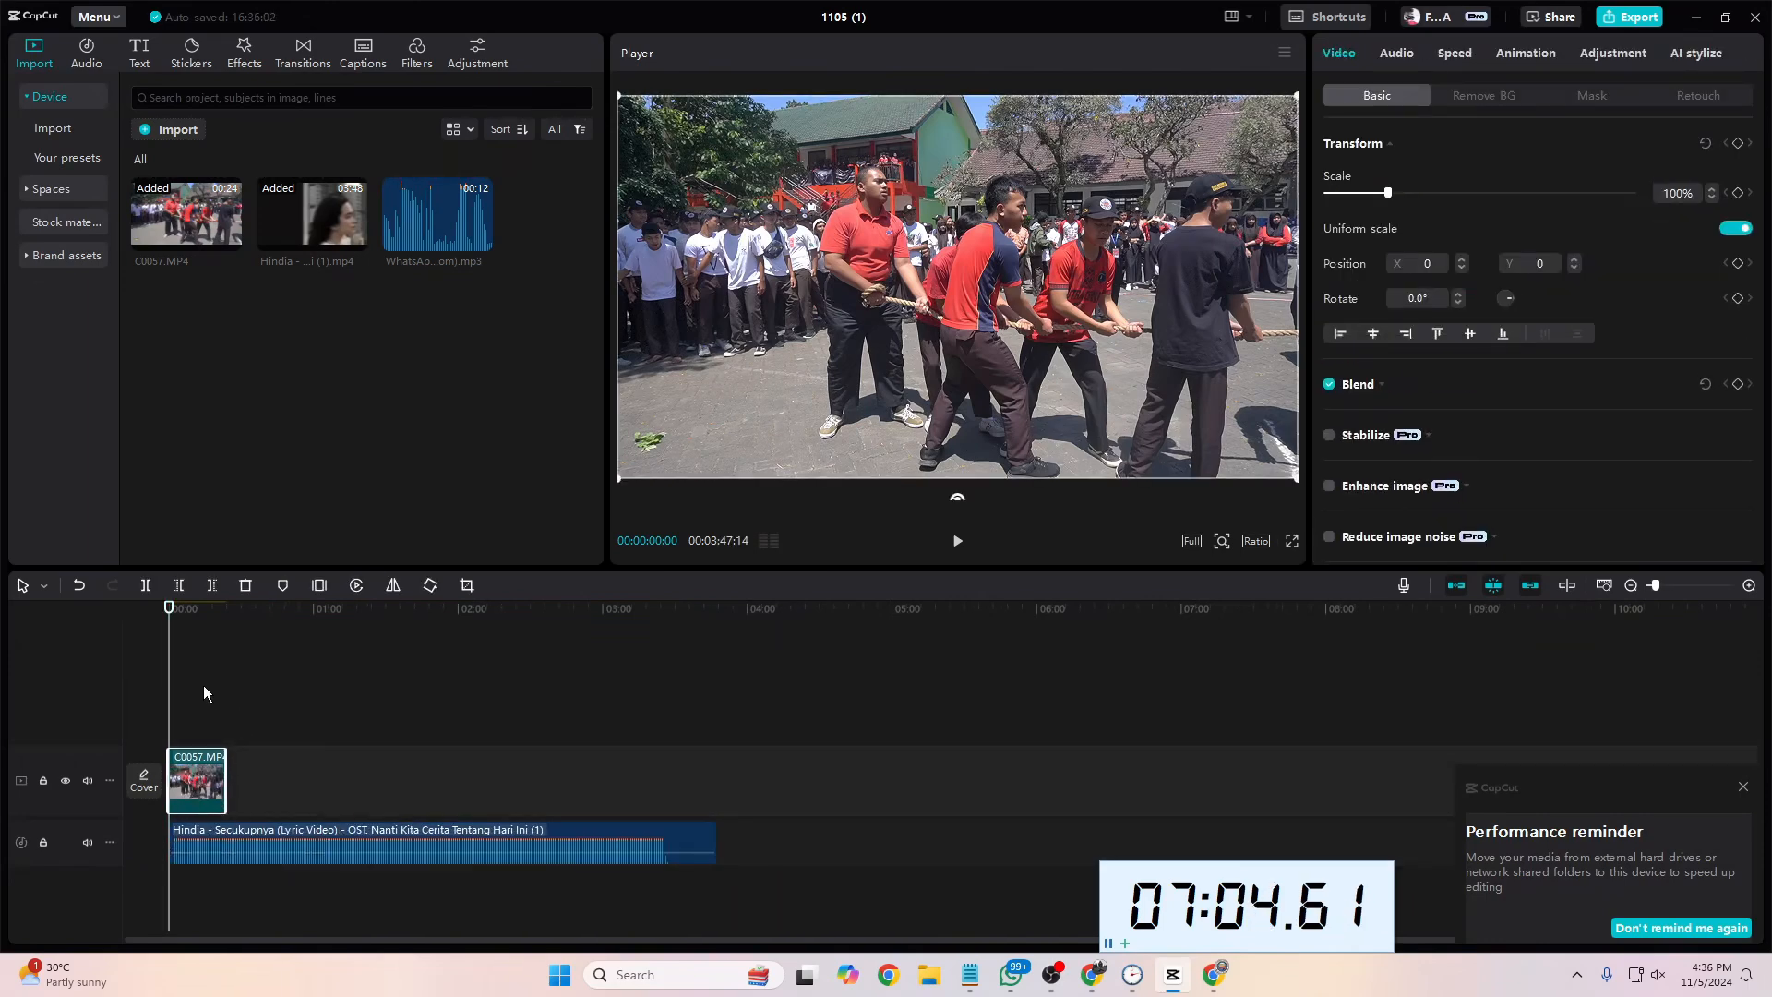
Step: Set the project's aspect ratio to 9:16
{"action": "left_click", "coordinate": [249, 828]}
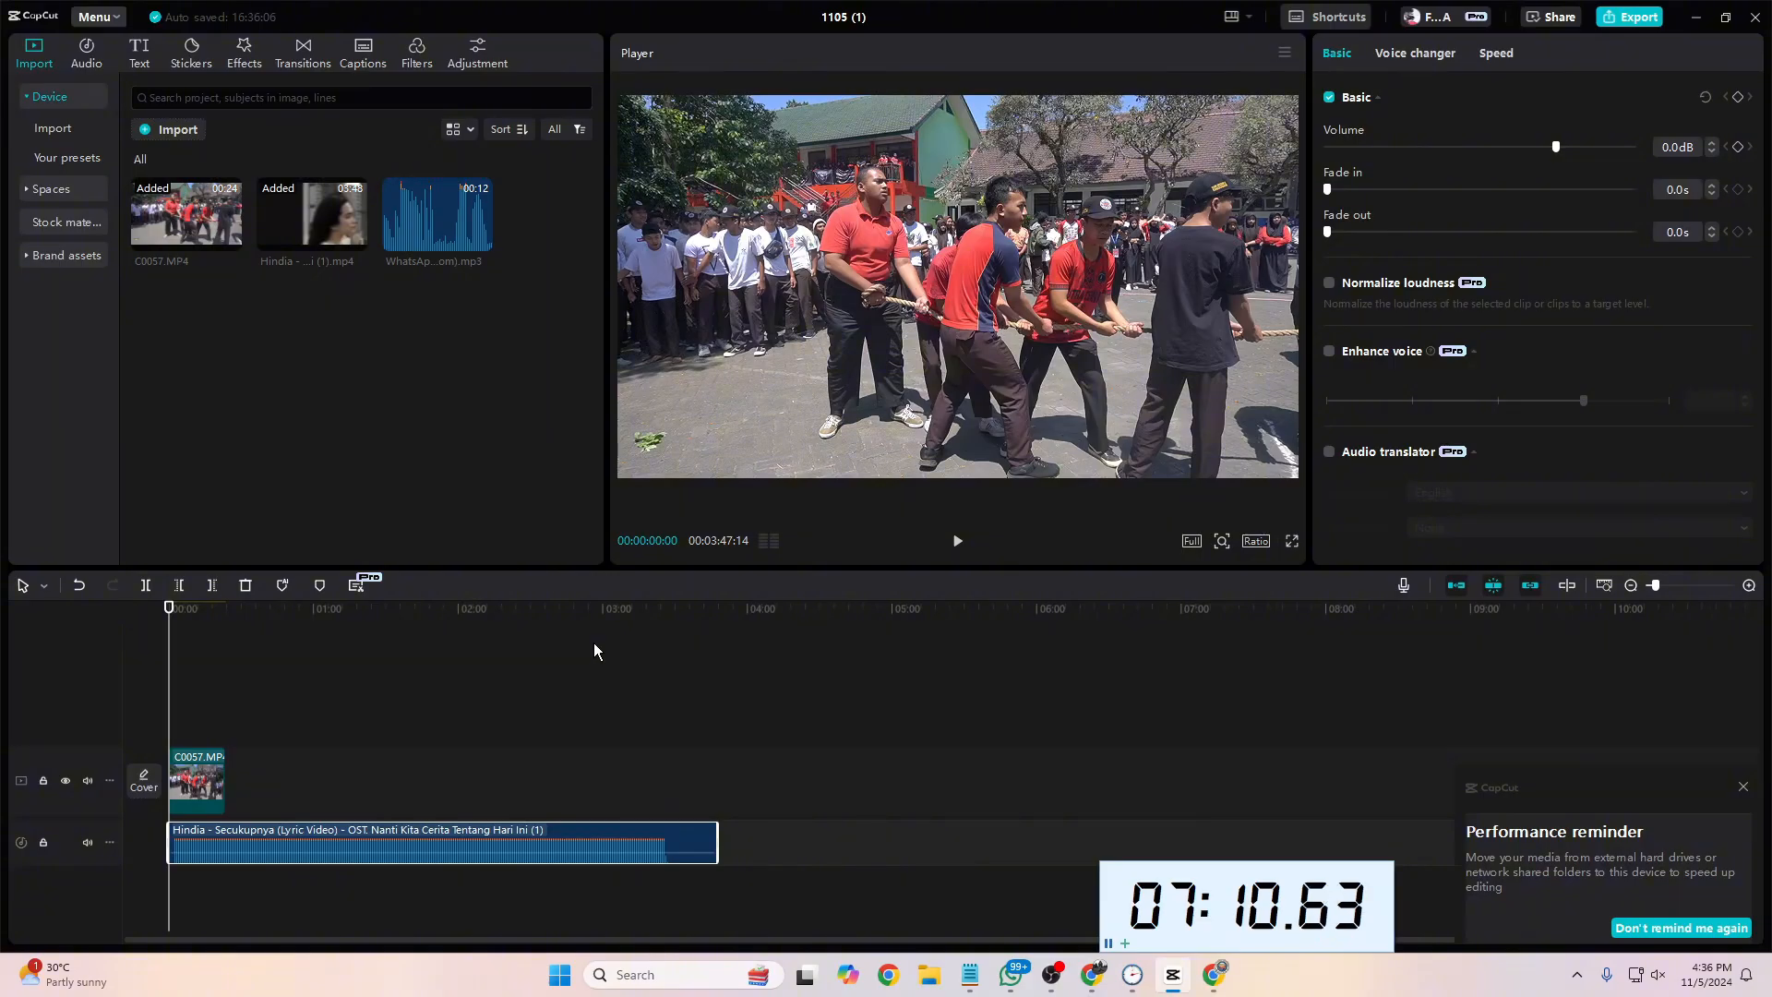
{"action": "left_click", "coordinate": [1255, 541]}
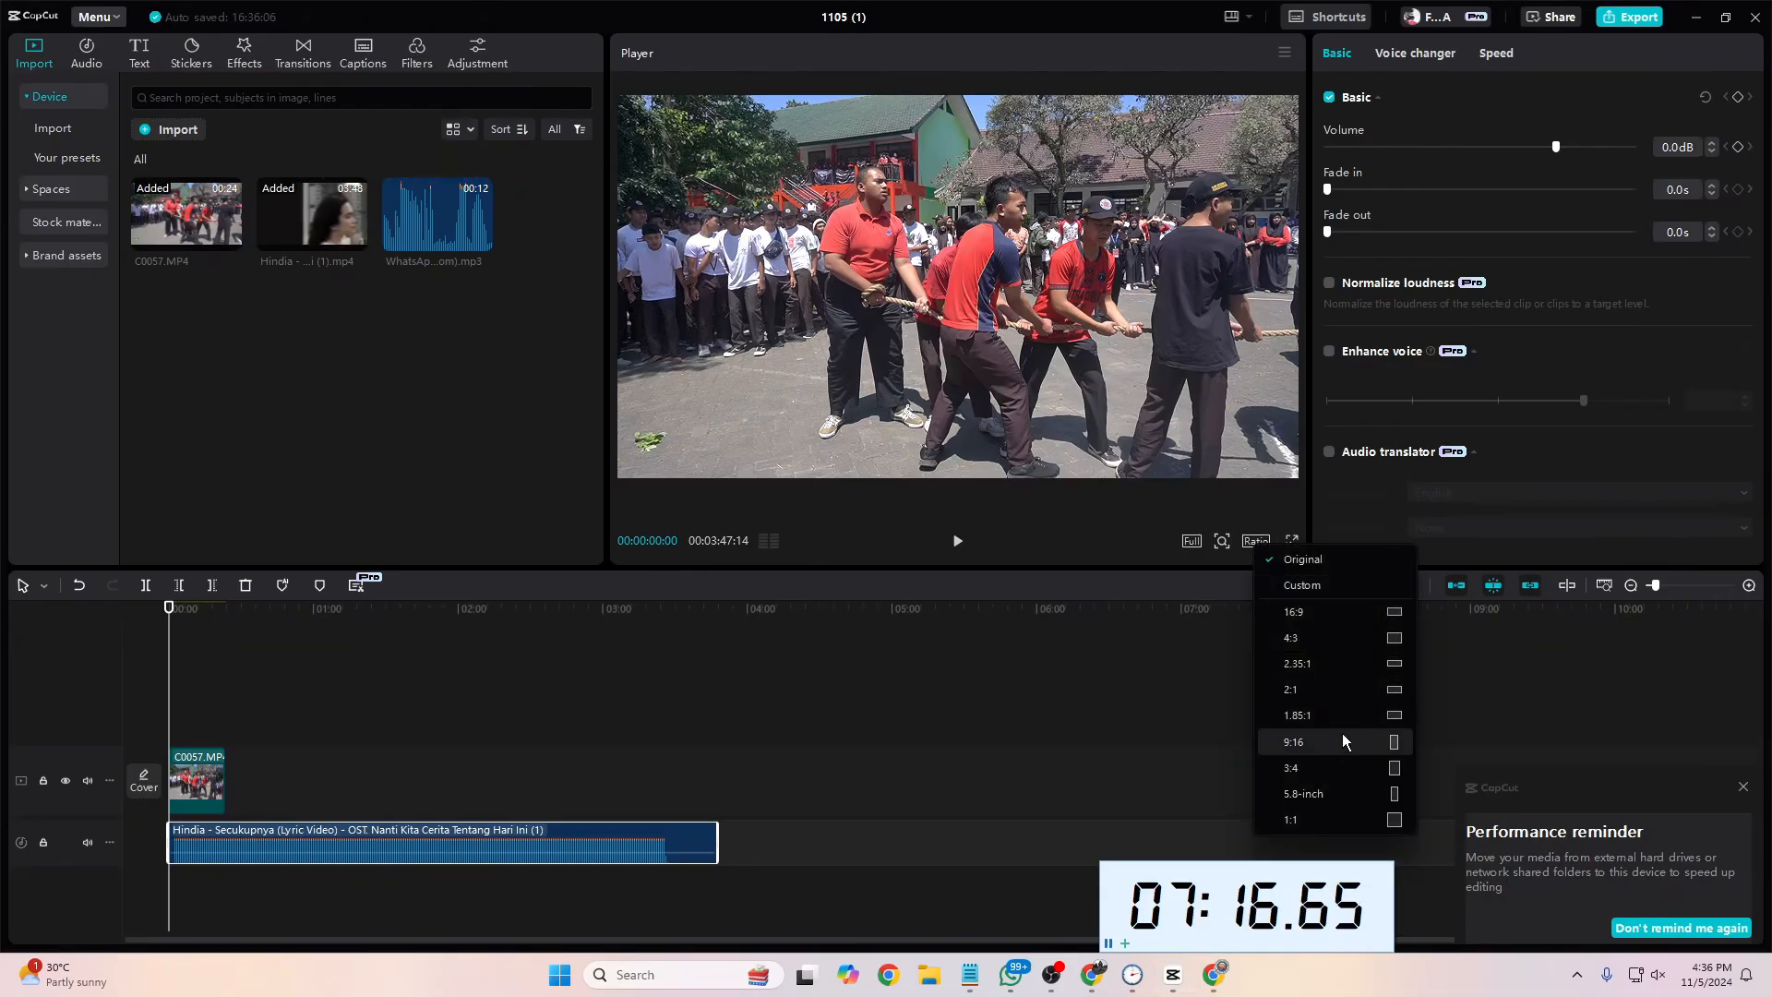
{"action": "left_click", "coordinate": [1343, 734]}
{"action": "left_click", "coordinate": [1258, 543]}
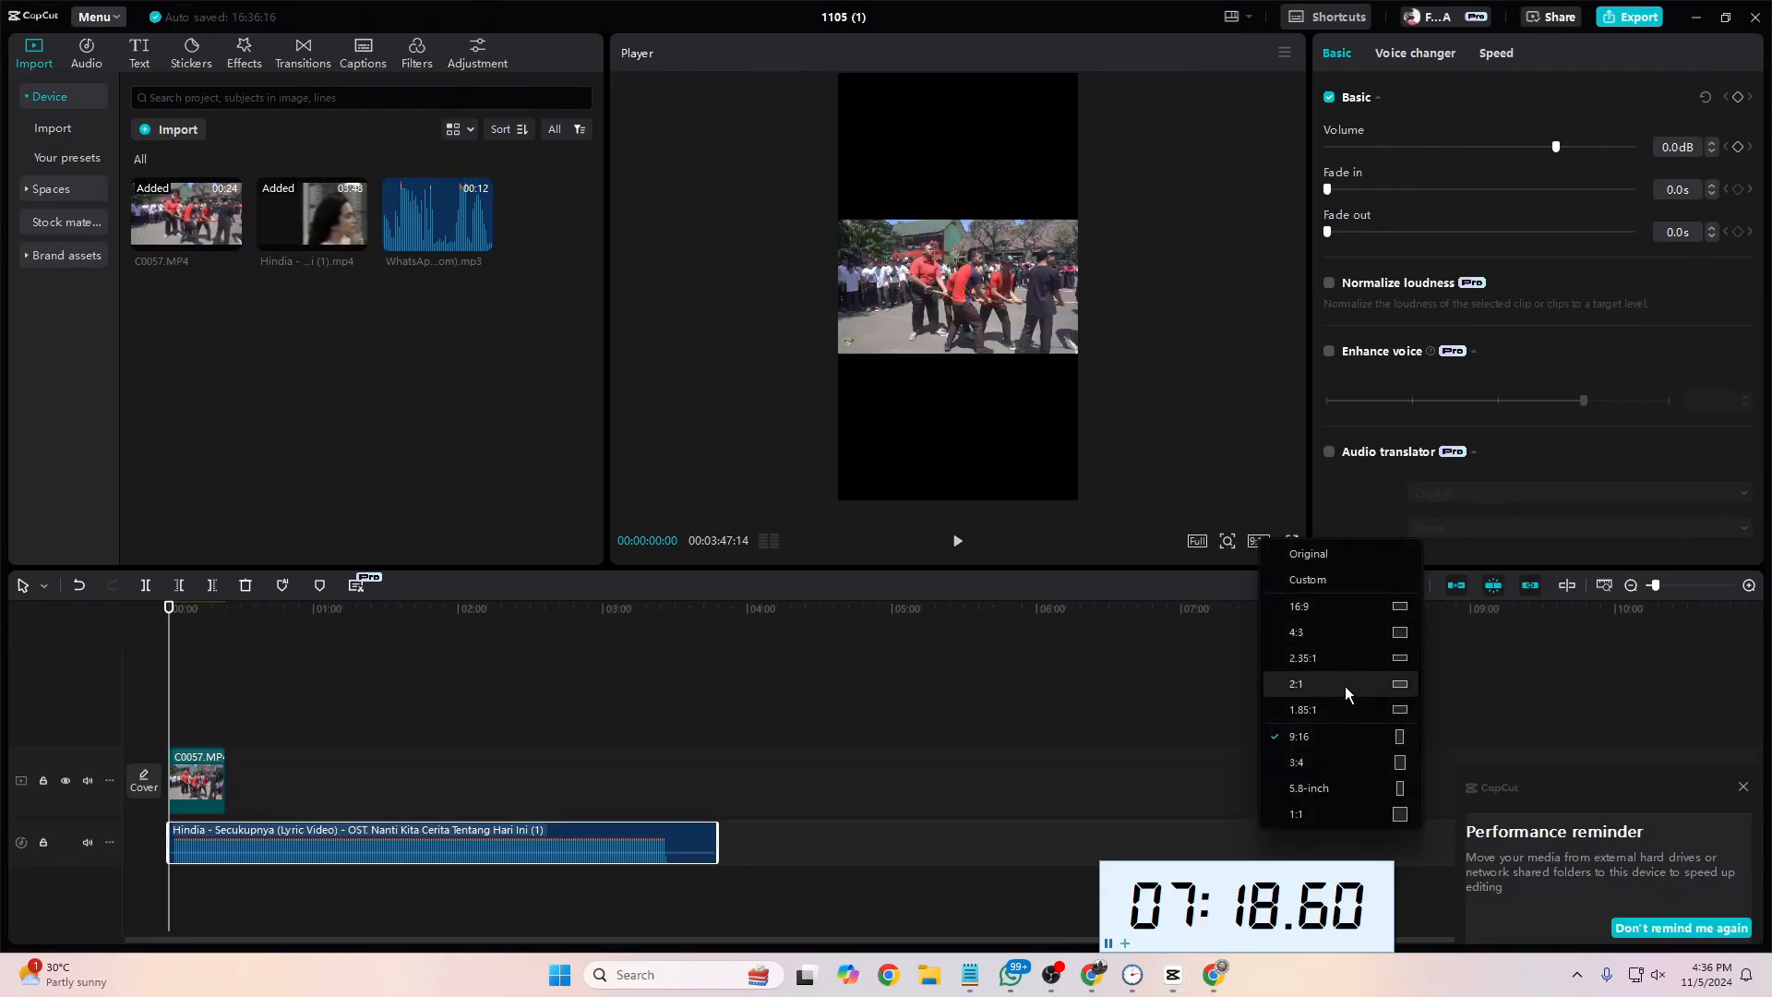
{"action": "left_click", "coordinate": [1338, 736]}
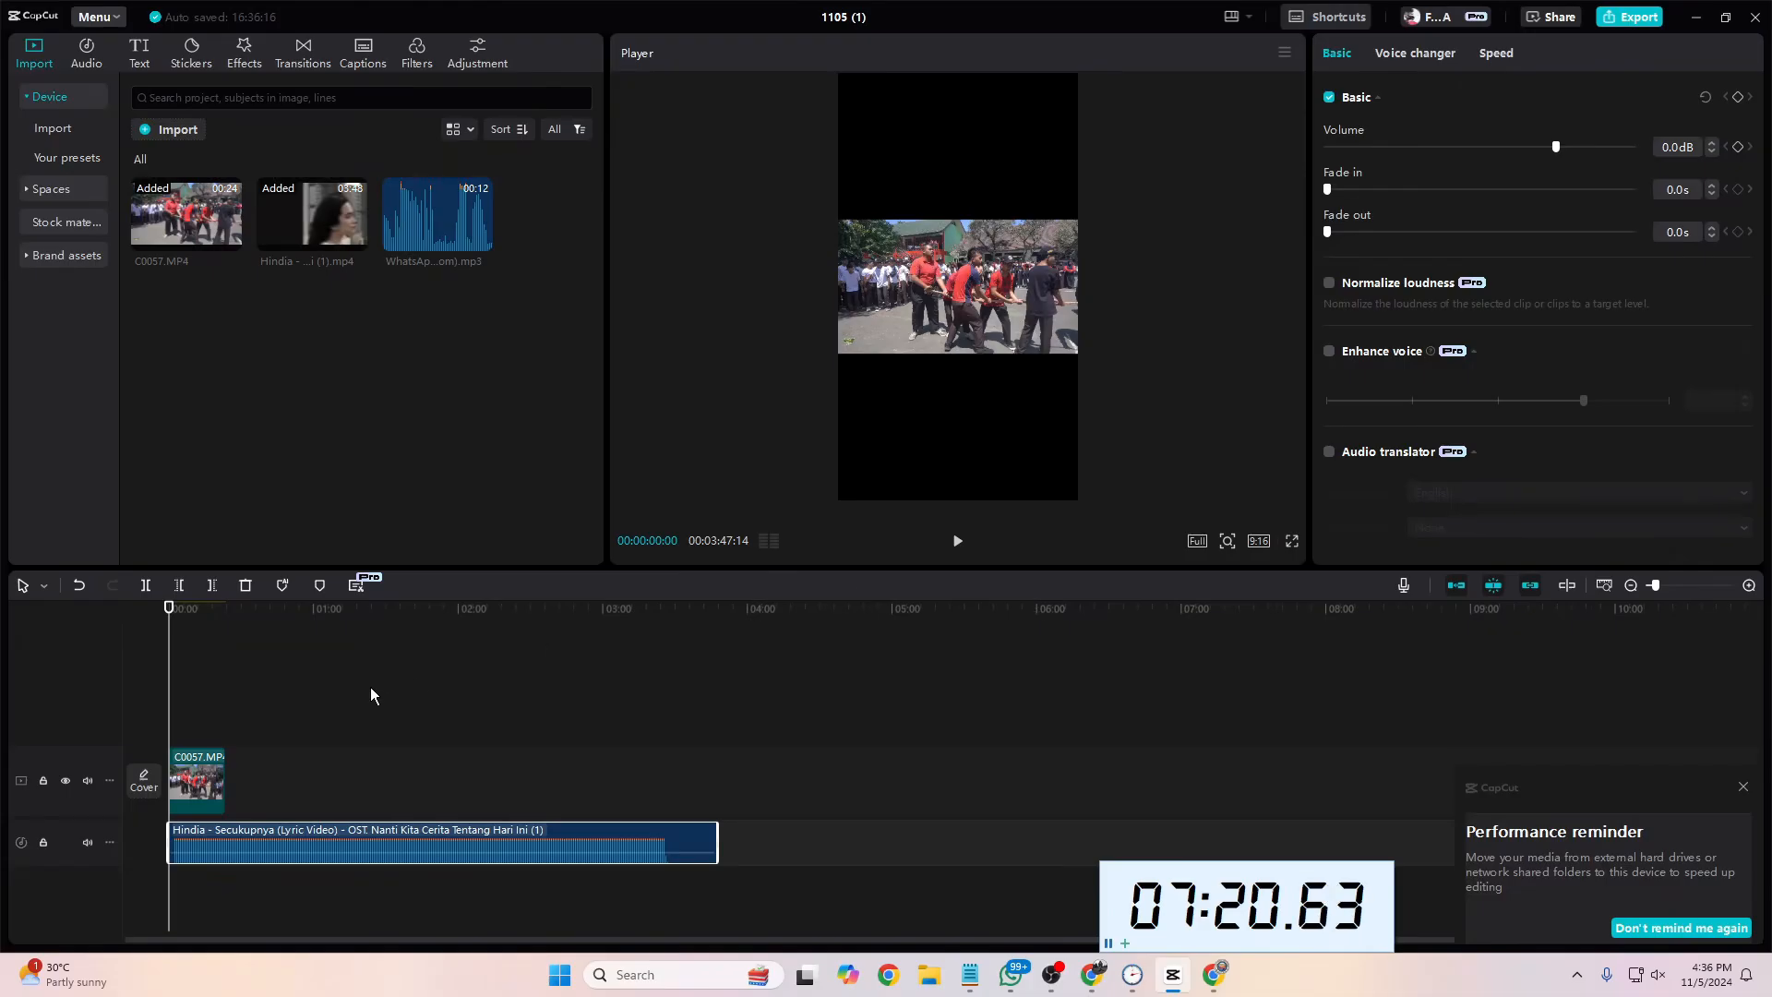
Step: Play the start of C0057.MP4, compare it with the Instagram reference video and the notes checklist, and return the playhead to the start
{"action": "left_click", "coordinate": [211, 783]}
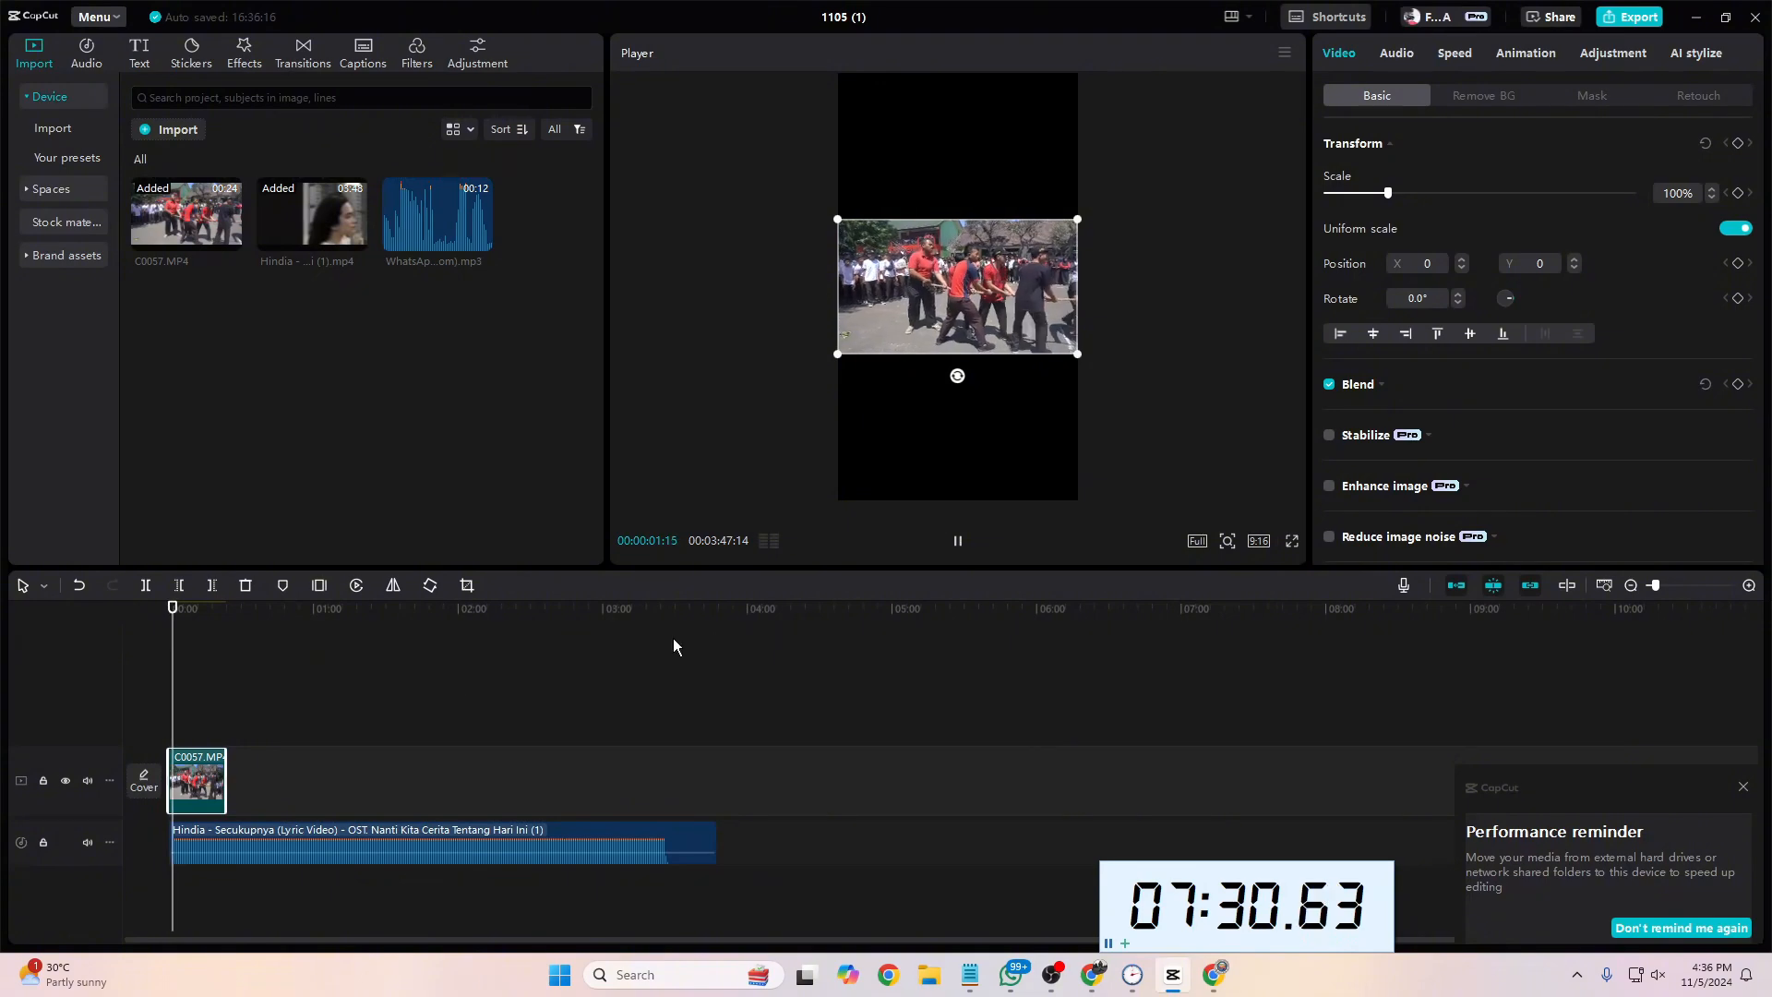
{"action": "key", "text": "space"}
{"action": "left_click", "coordinate": [1206, 984]}
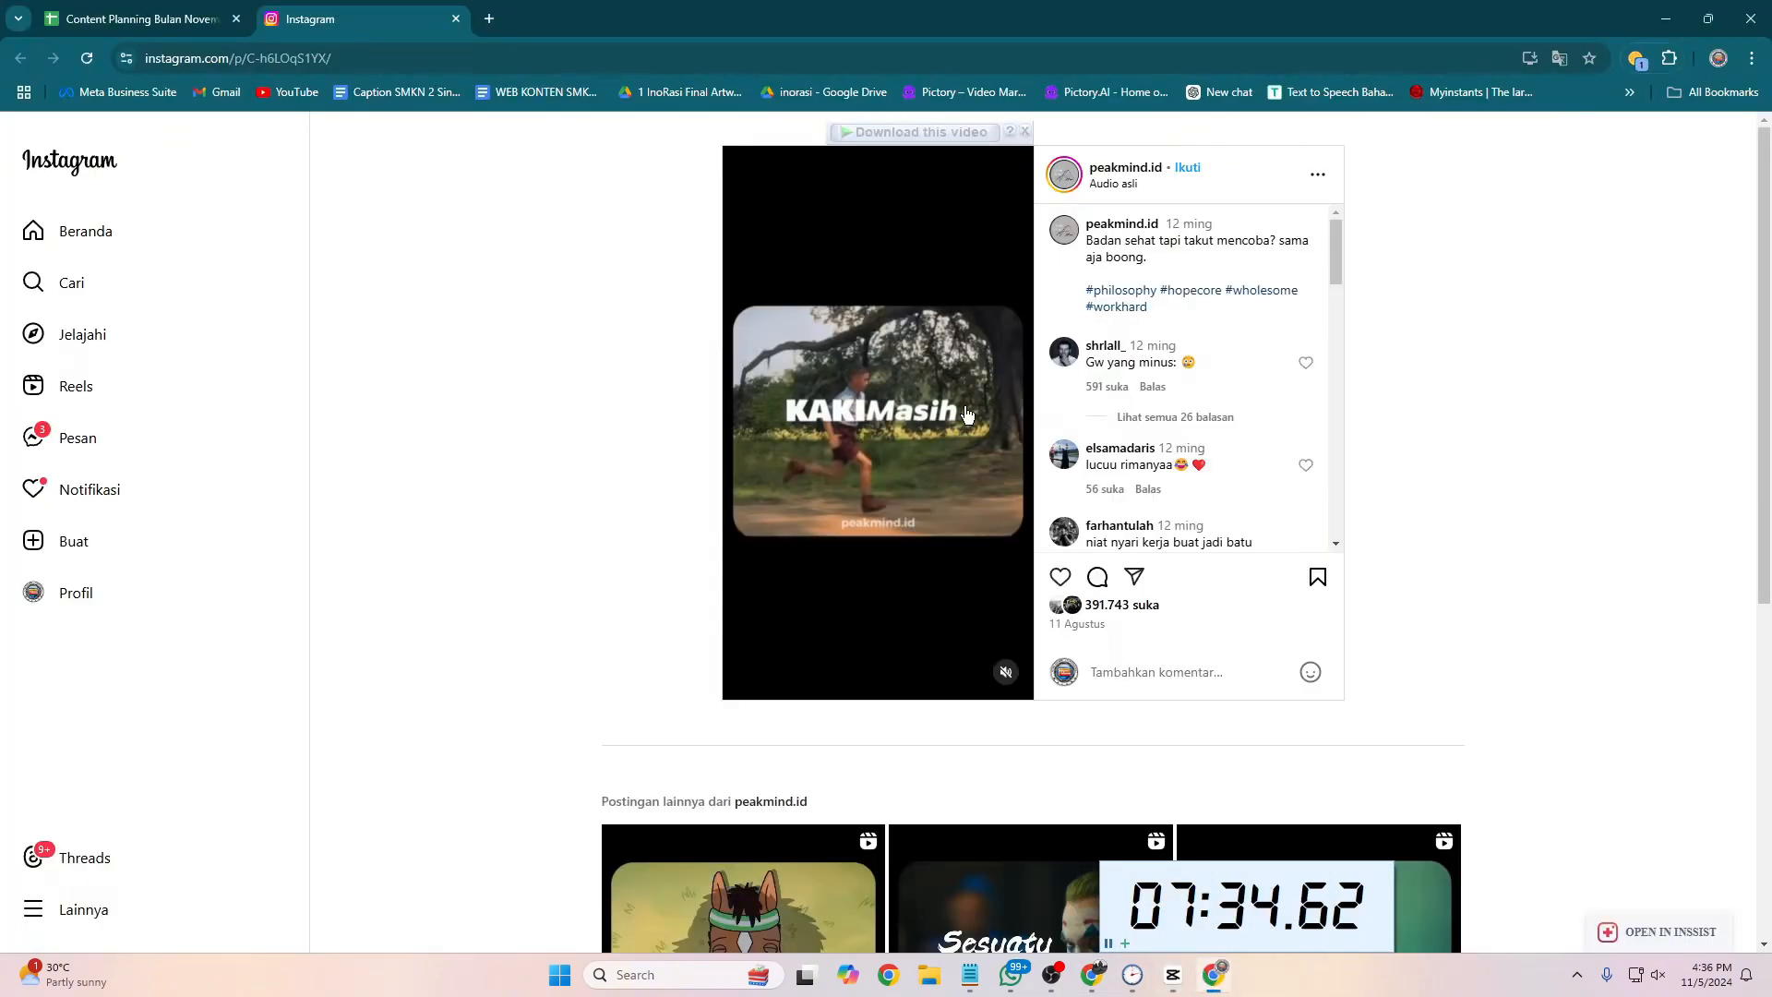
{"action": "left_click", "coordinate": [1217, 984]}
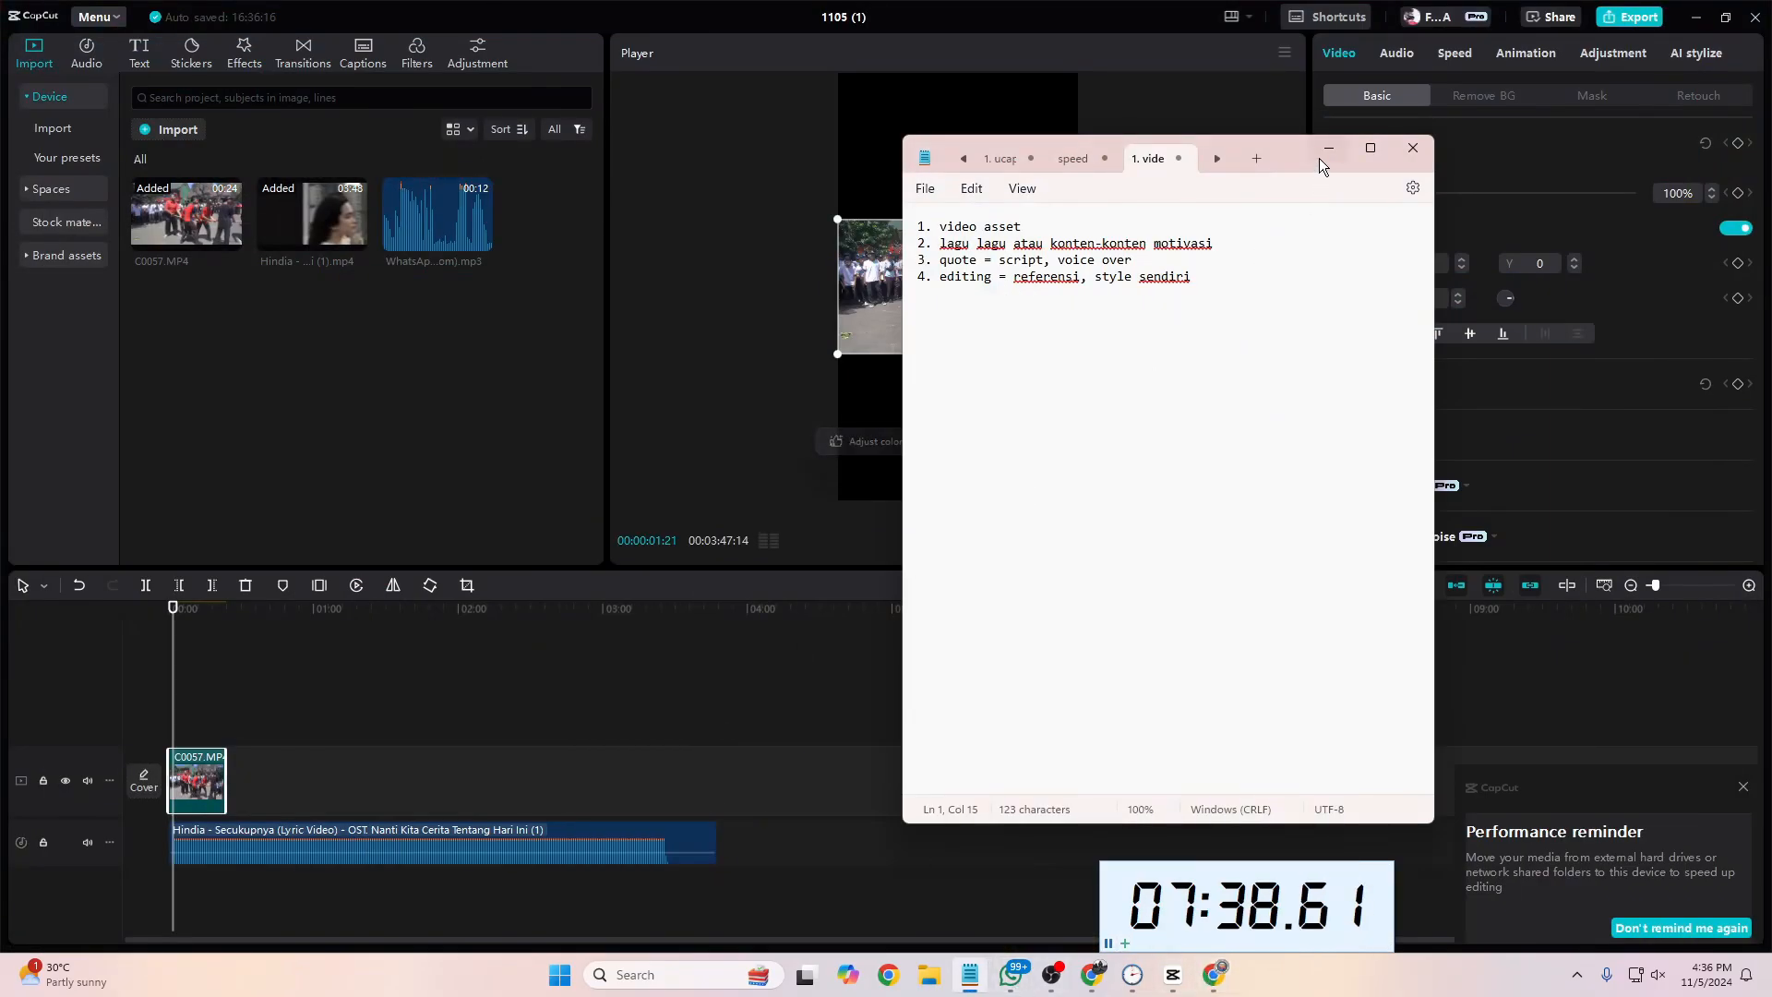
{"action": "left_click", "coordinate": [676, 534]}
{"action": "left_click_drag", "start_coordinate": [172, 683], "coordinate": [162, 680]}
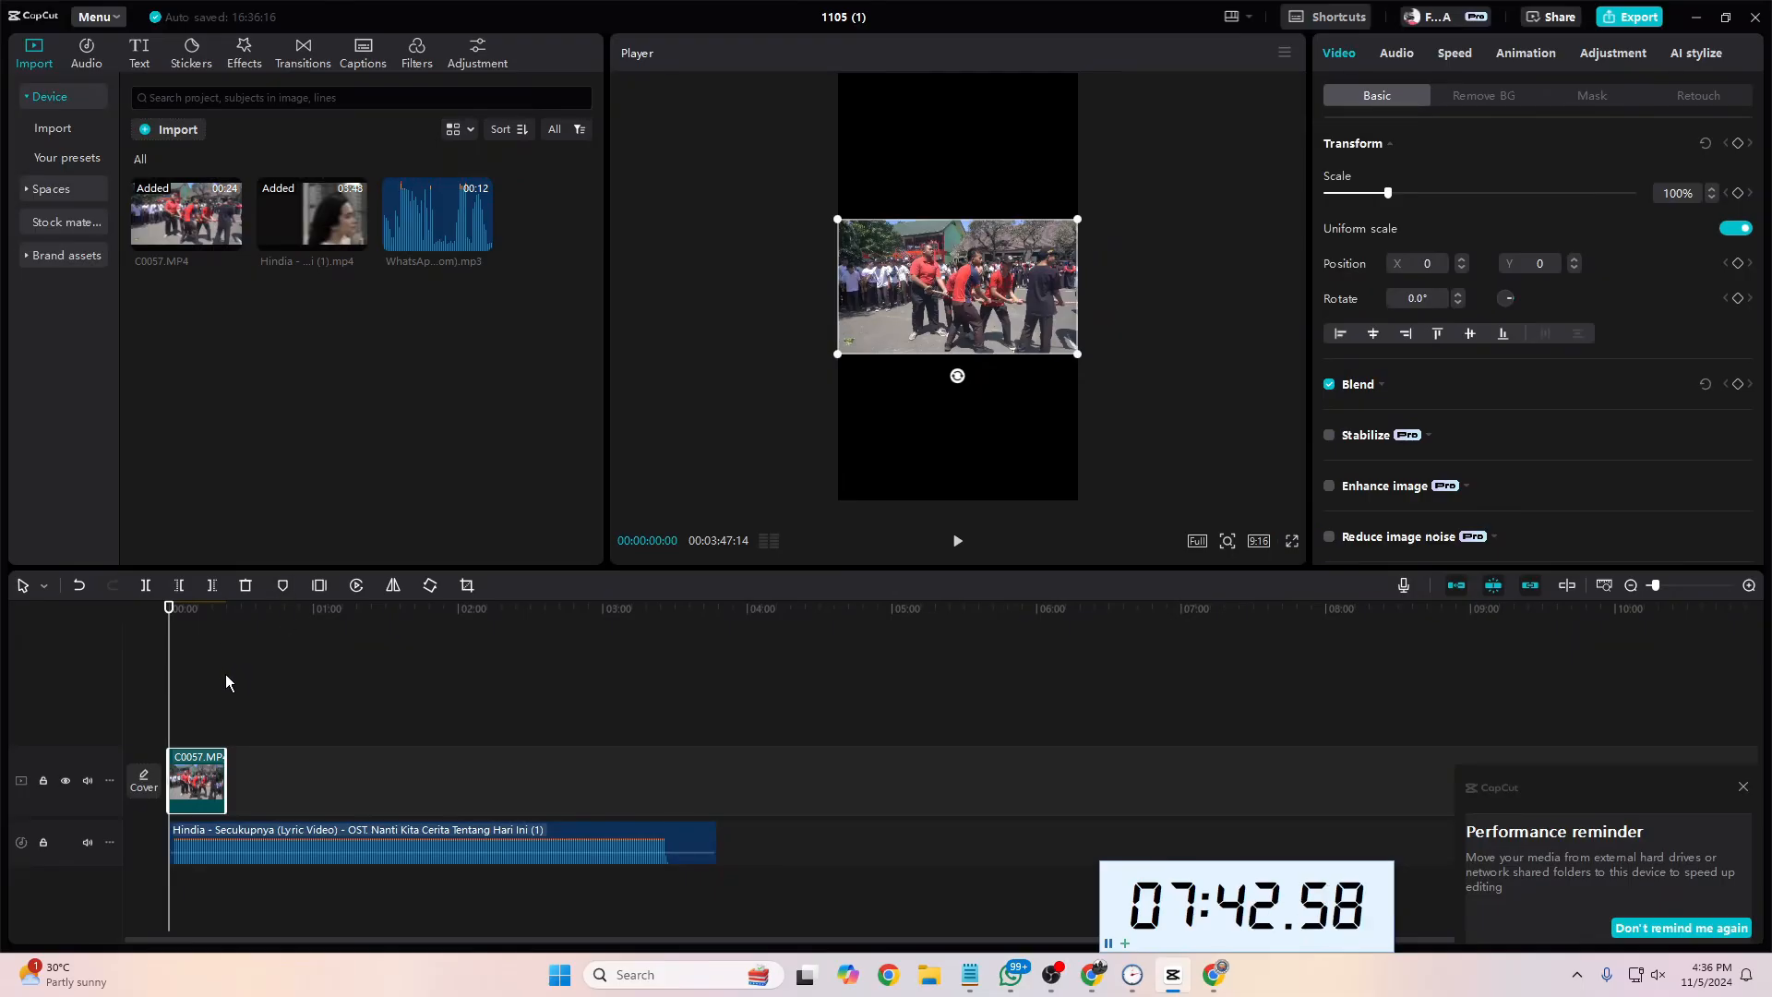
Step: Open the media import and look through the Downloads folder for a usable background file
{"action": "right_click", "coordinate": [212, 421]}
{"action": "left_click", "coordinate": [188, 401]}
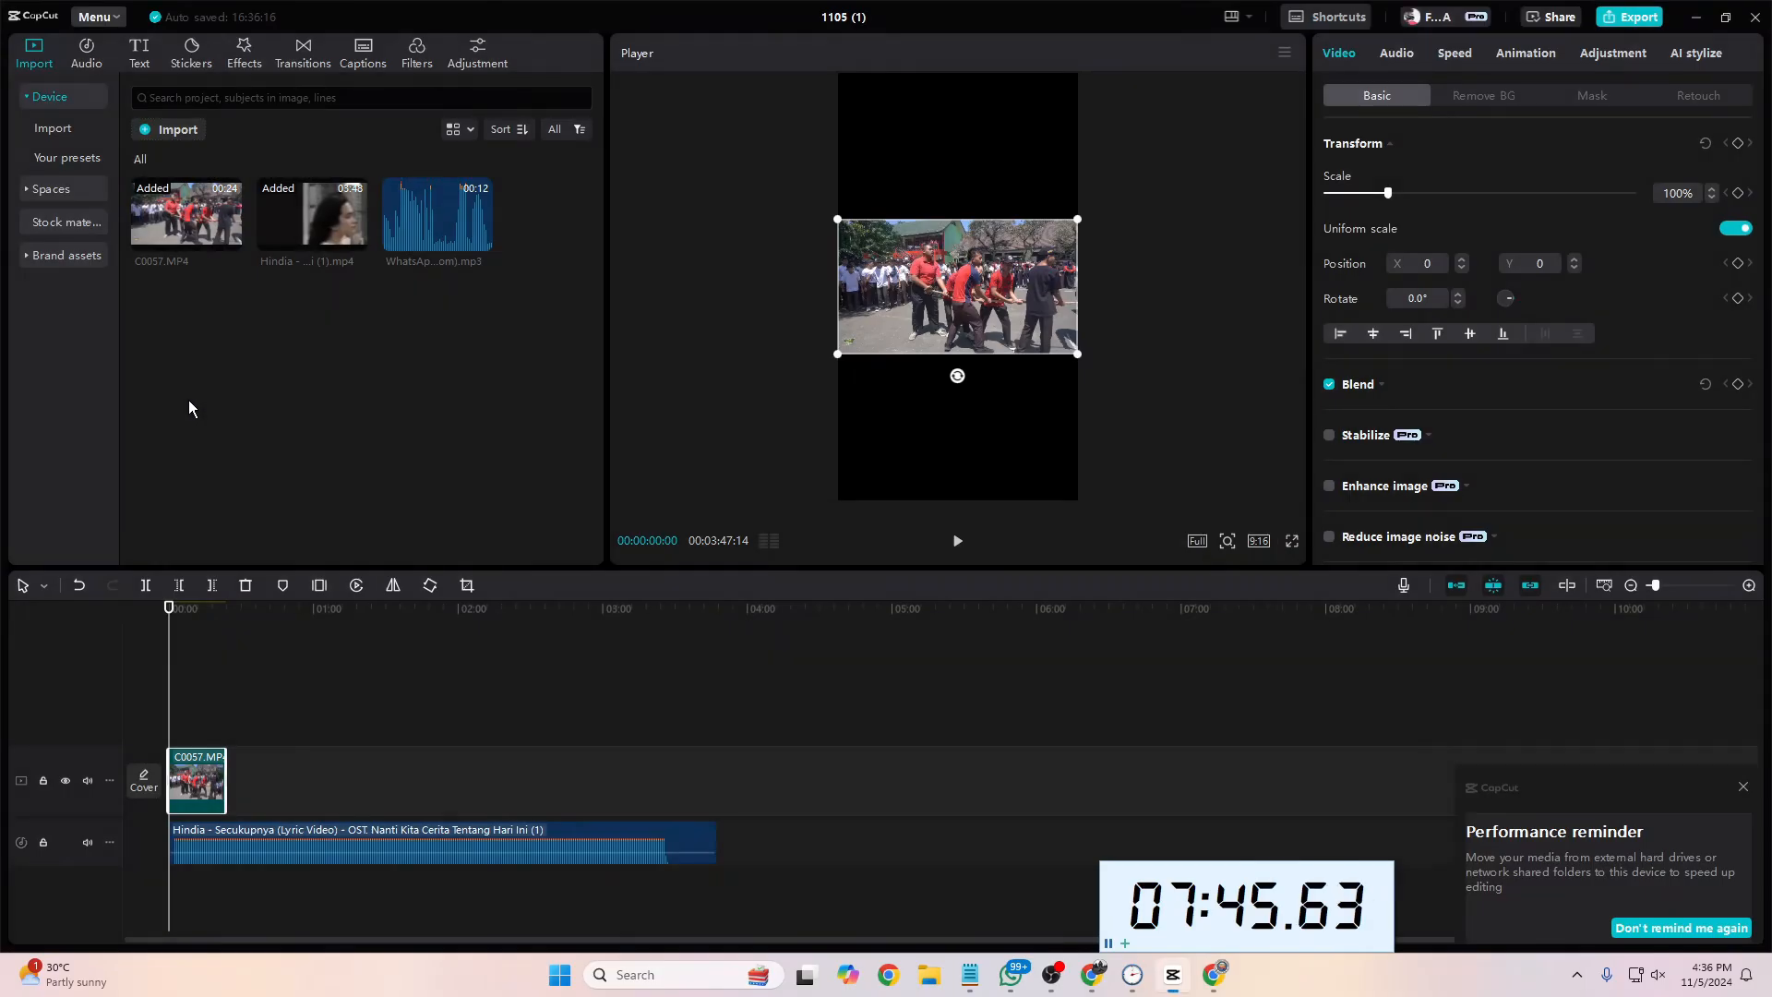
{"action": "left_click", "coordinate": [192, 132]}
{"action": "scroll", "coordinate": [474, 288], "scroll_direction": "down", "scroll_amount": 3}
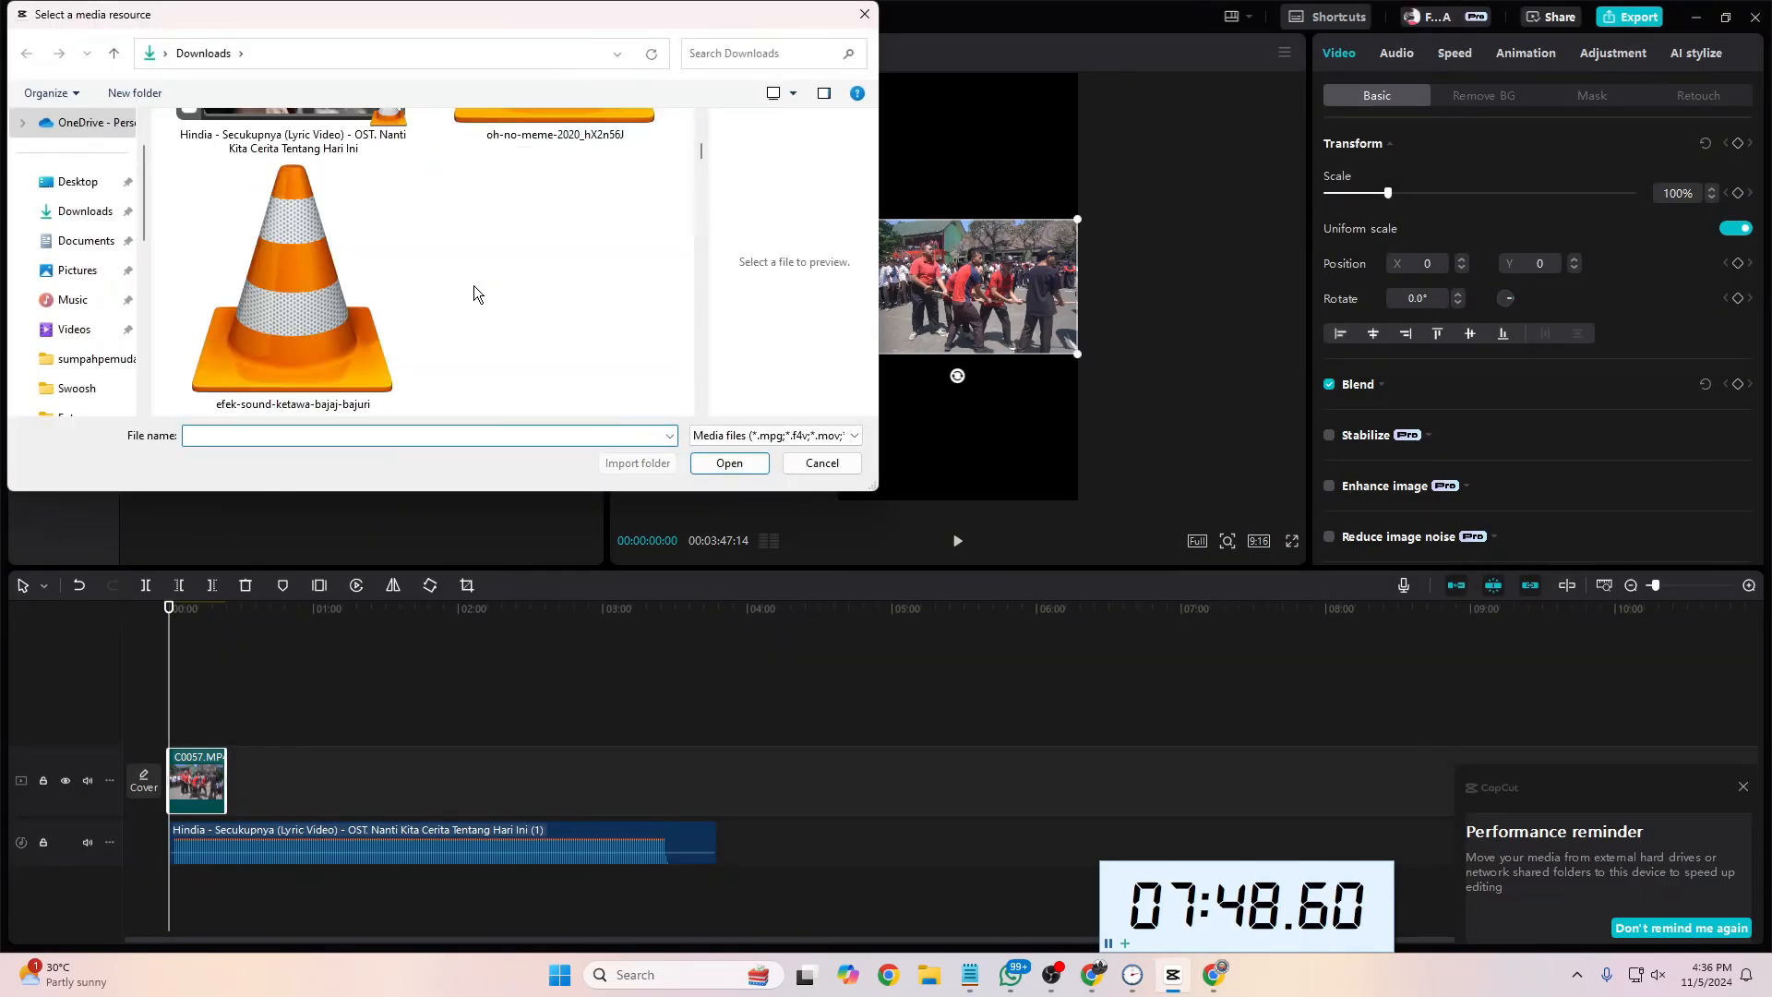
{"action": "scroll", "coordinate": [474, 285], "scroll_direction": "up", "scroll_amount": 2}
{"action": "scroll", "coordinate": [474, 286], "scroll_direction": "down", "scroll_amount": 2}
{"action": "scroll", "coordinate": [473, 285], "scroll_direction": "down", "scroll_amount": 5}
{"action": "scroll", "coordinate": [474, 285], "scroll_direction": "up", "scroll_amount": 10}
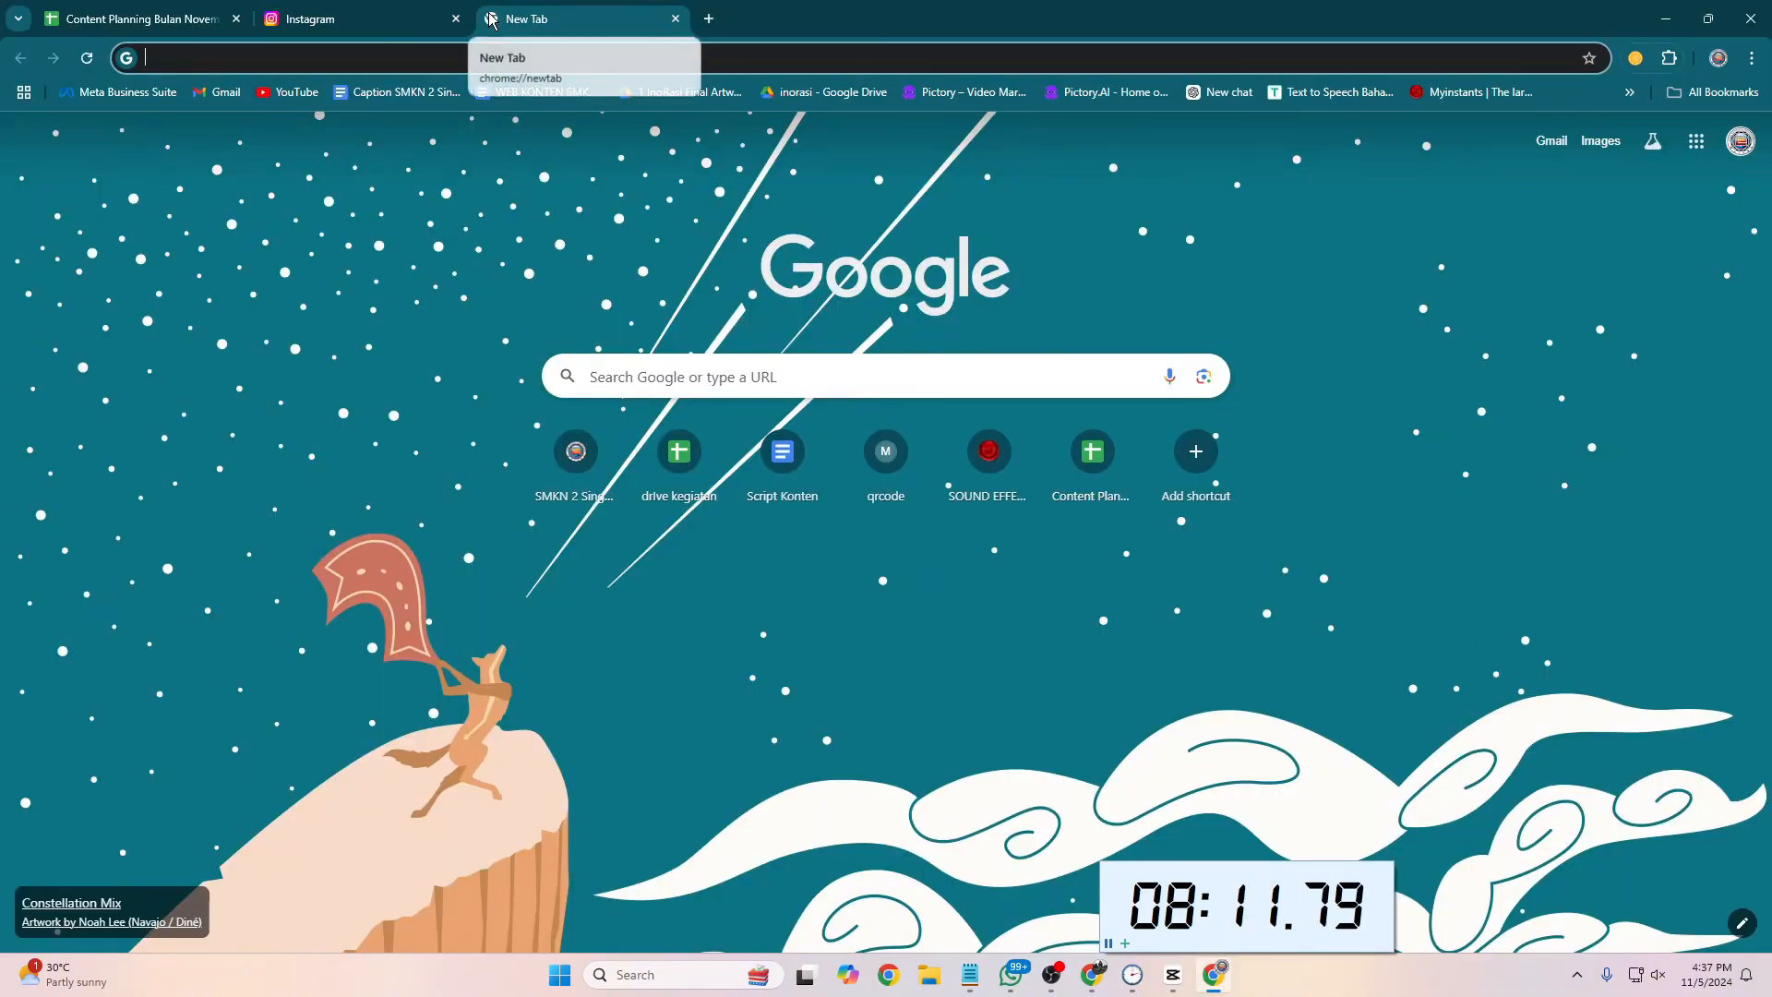
Step: Switch to a new browser tab, search Google Images for "black jpg" and limit the results to large images
{"action": "type", "text": "bla"}
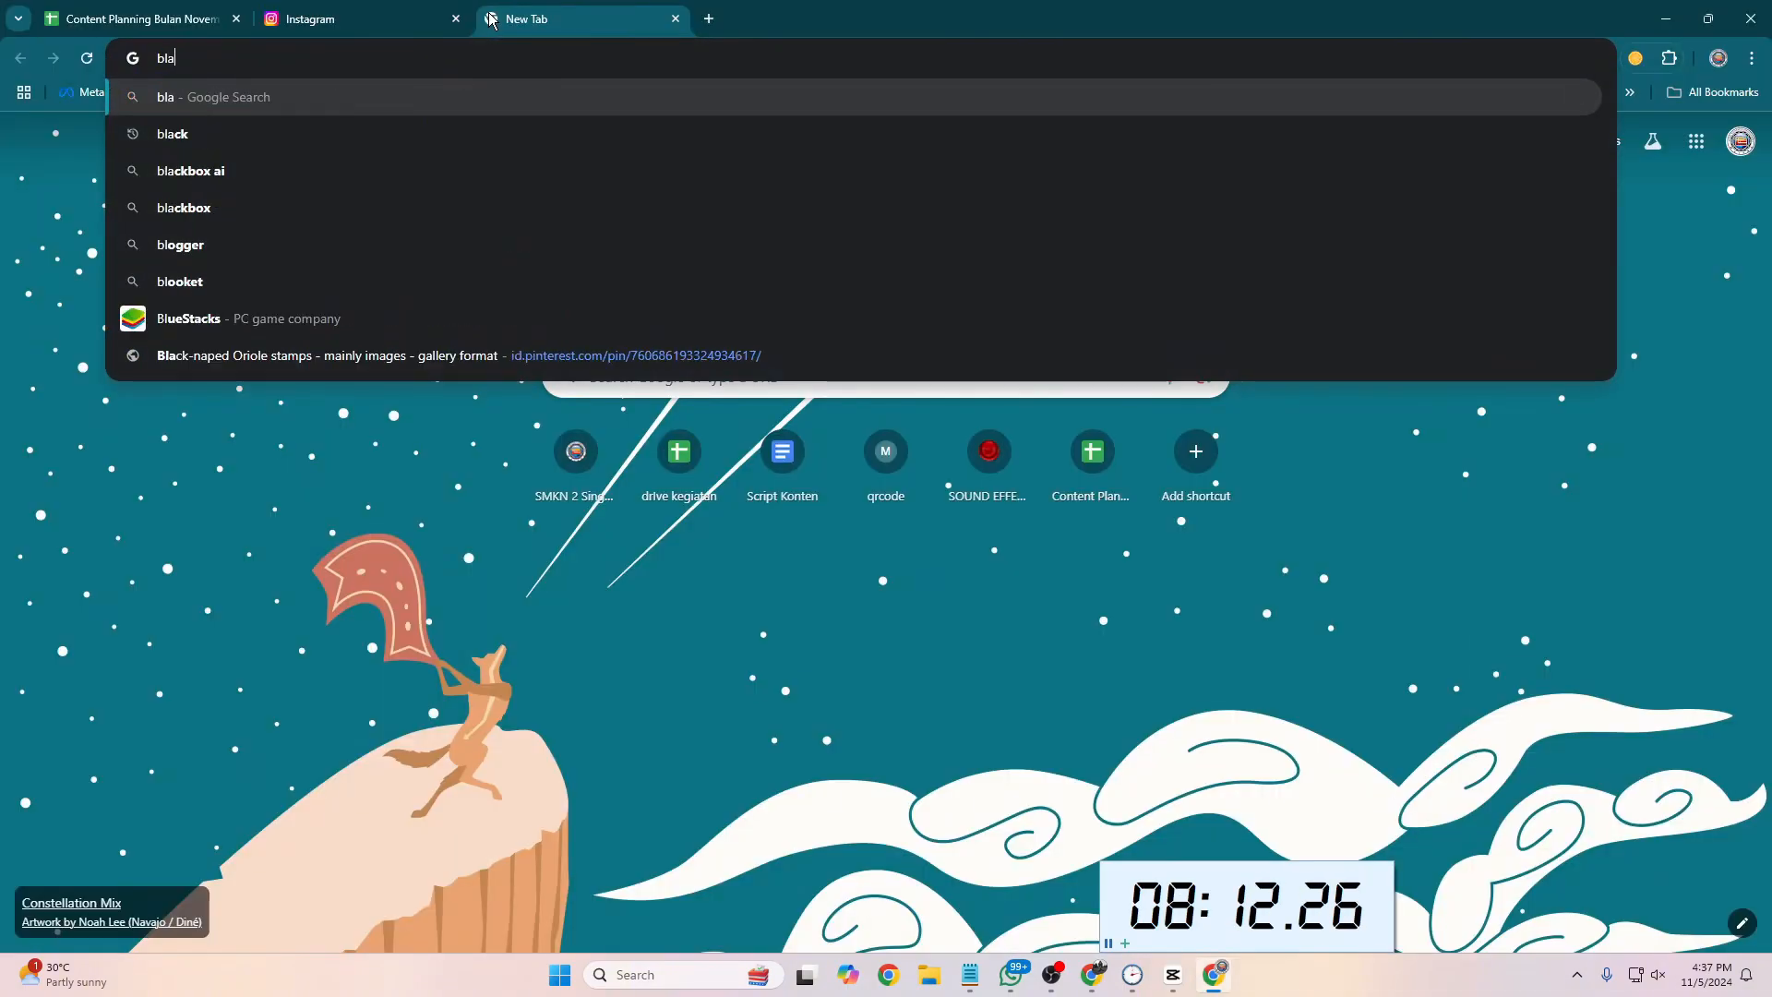
{"action": "type", "text": "ck jpg"}
{"action": "key", "text": "Return"}
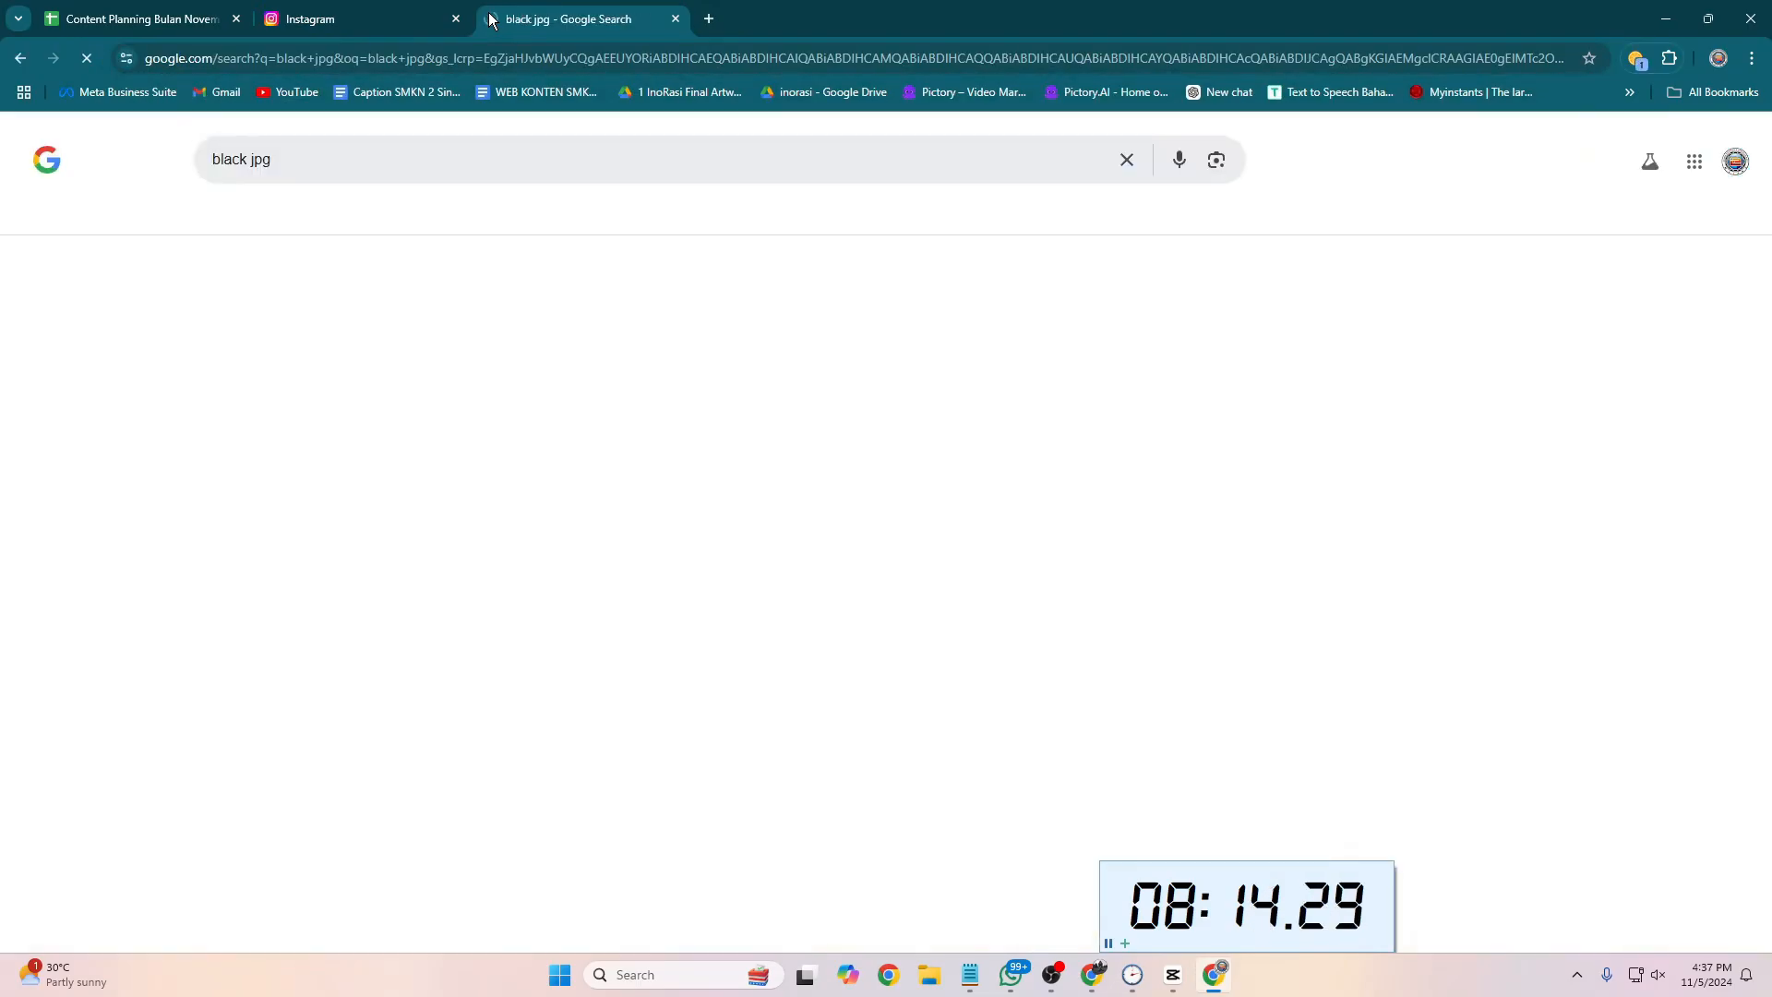
{"action": "left_click", "coordinate": [271, 210]}
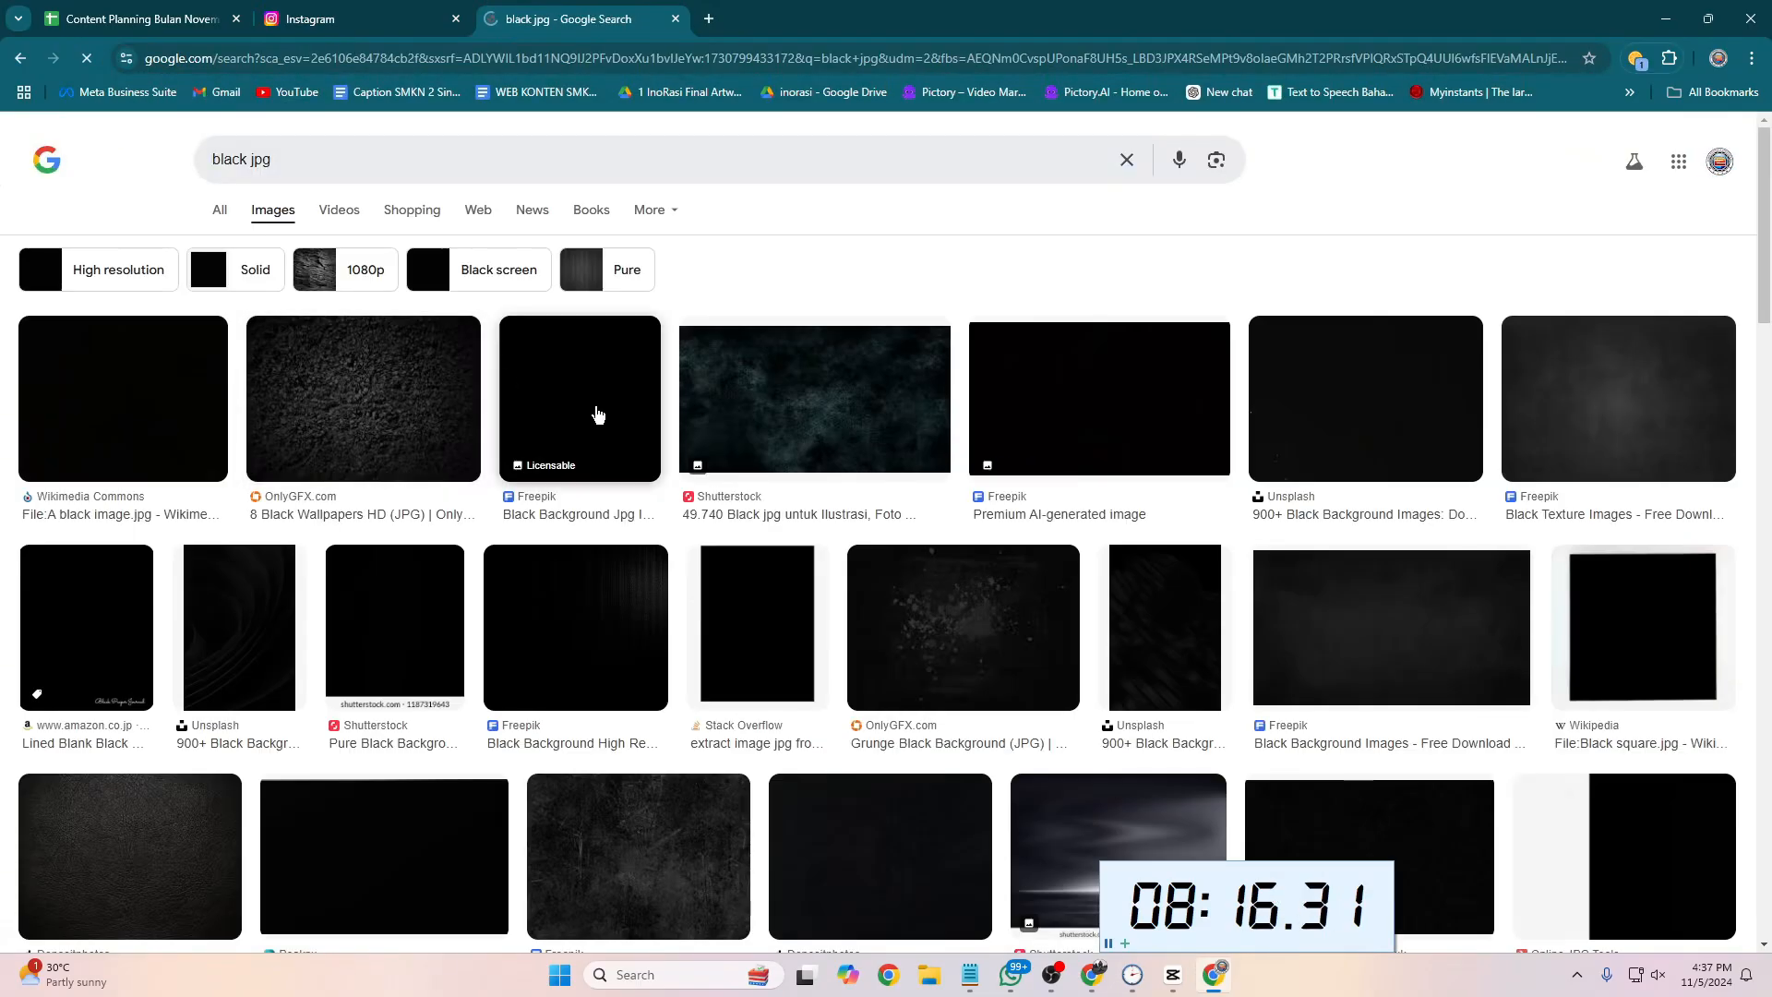
{"action": "left_click", "coordinate": [994, 209]}
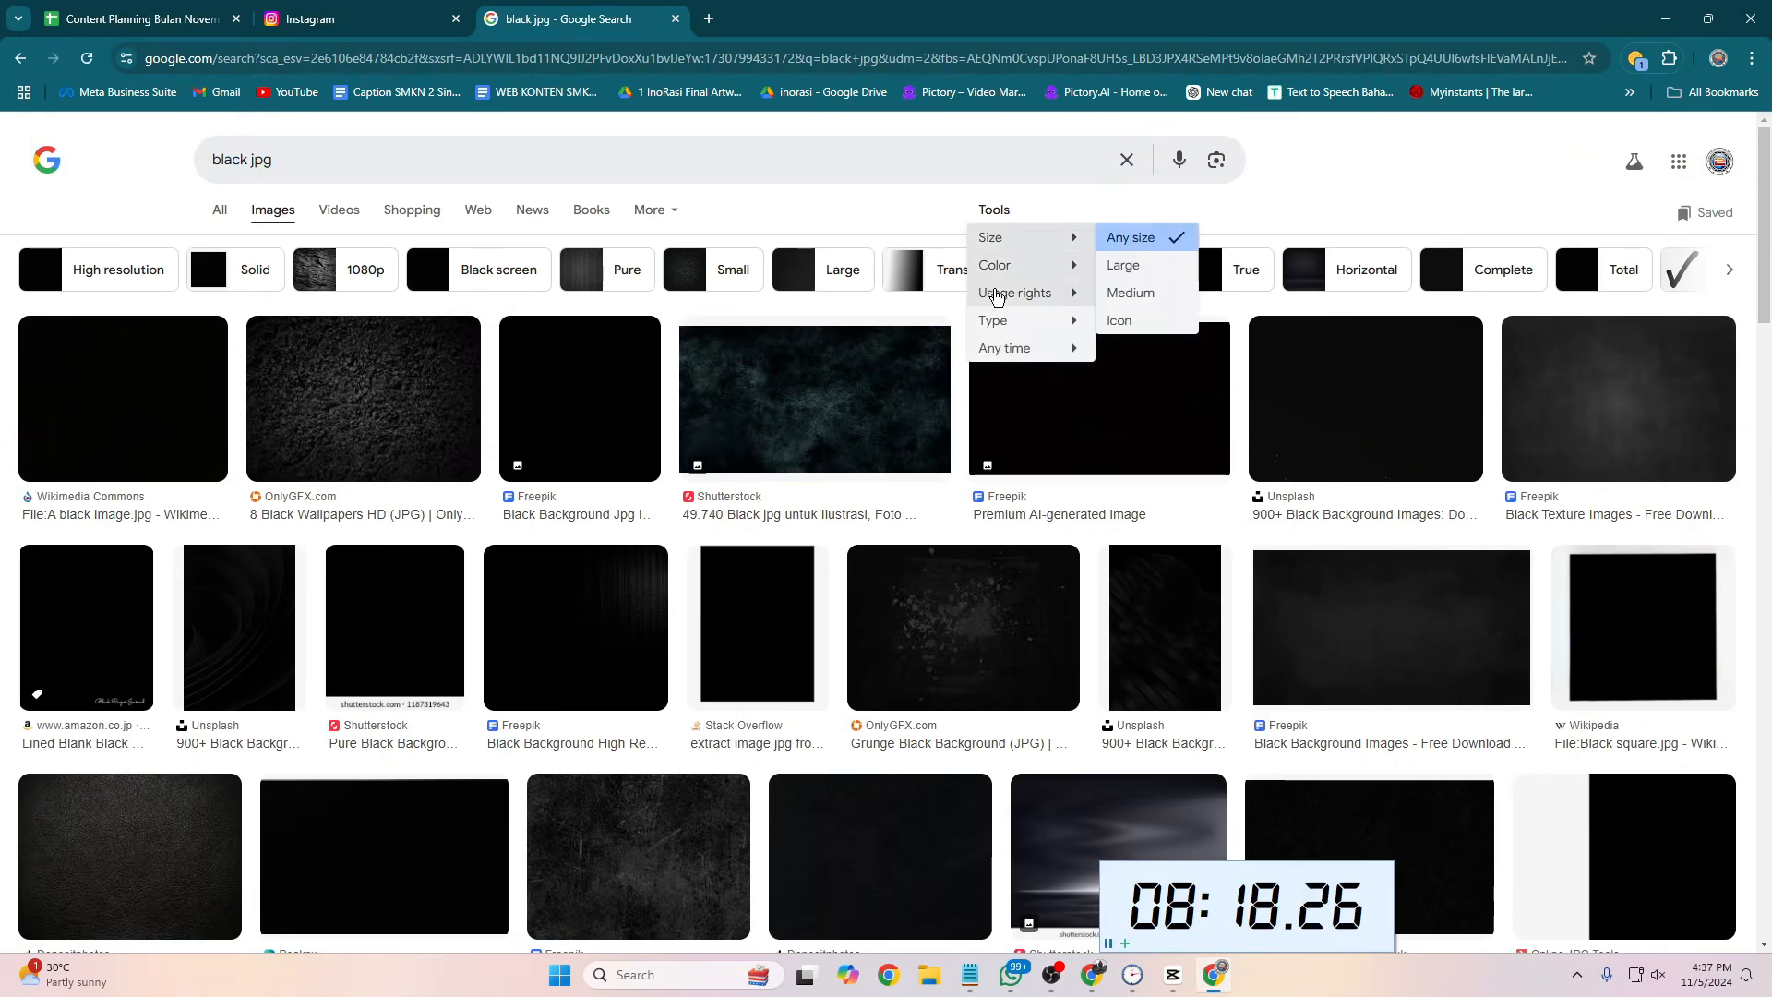
{"action": "mouse_move", "coordinate": [1060, 242]}
{"action": "left_click", "coordinate": [1123, 265]}
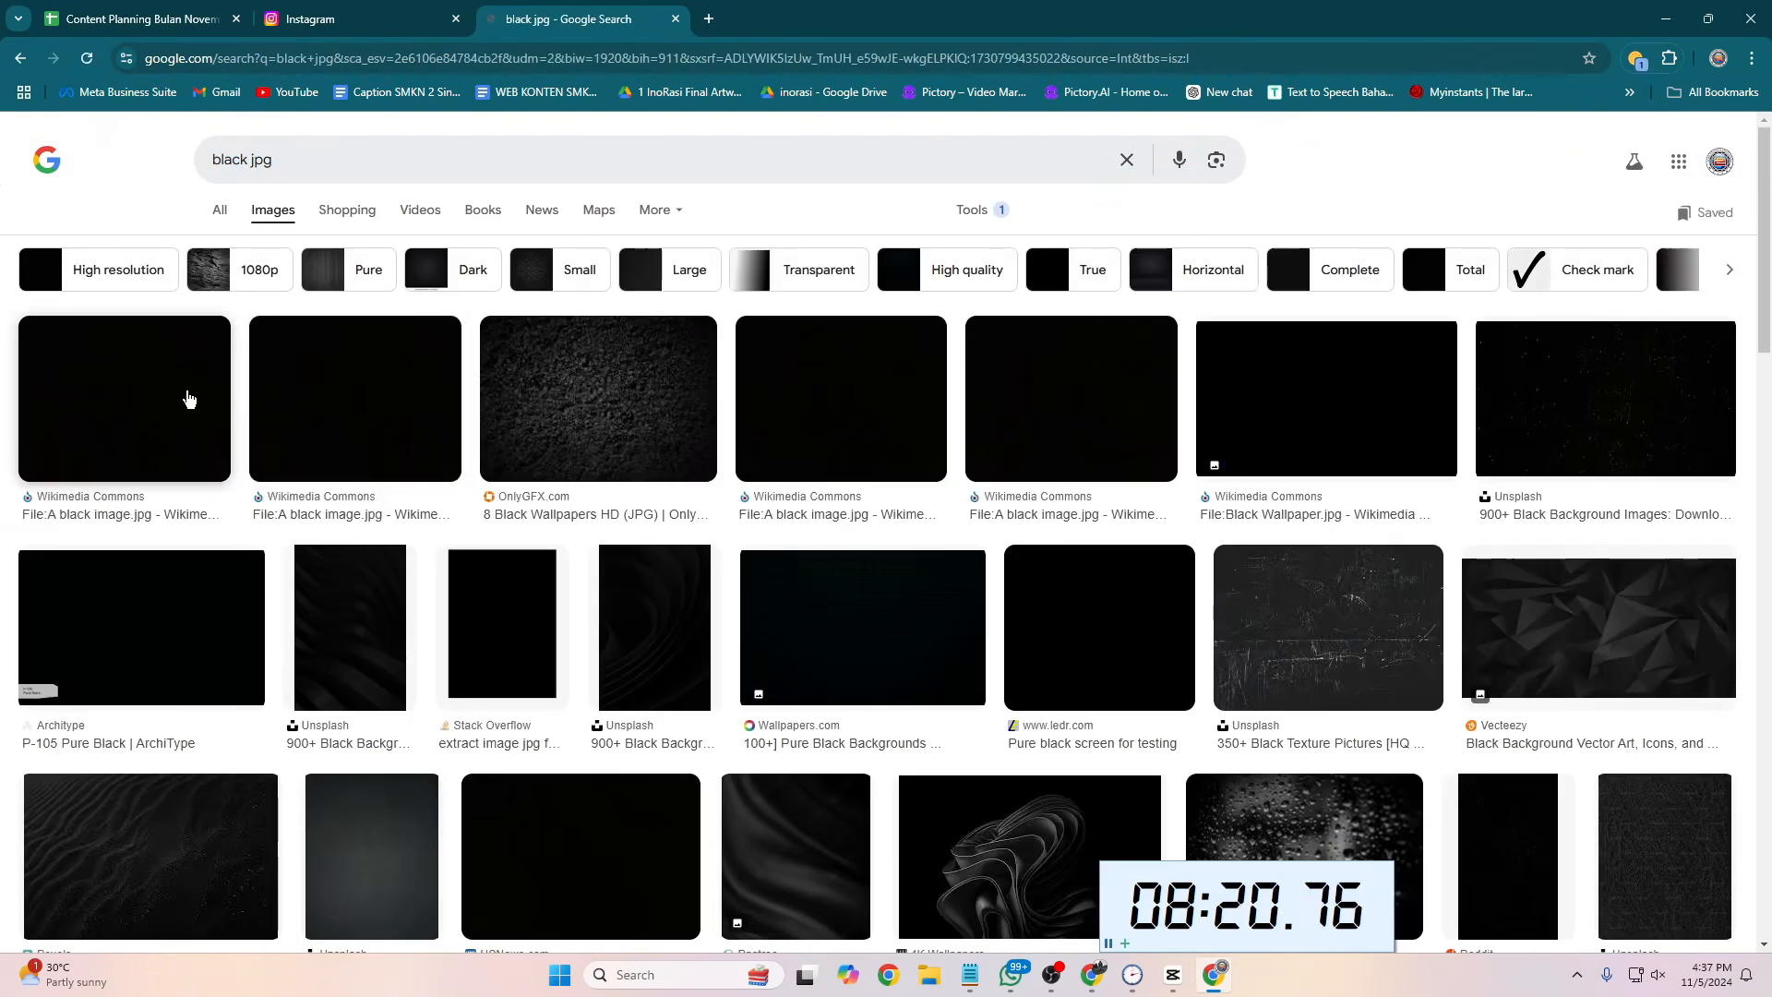
Step: Open the first Wikimedia Commons black image and save it to the Downloads folder as A_black_image in JPG format
{"action": "left_click", "coordinate": [754, 459]}
{"action": "right_click", "coordinate": [1246, 485]}
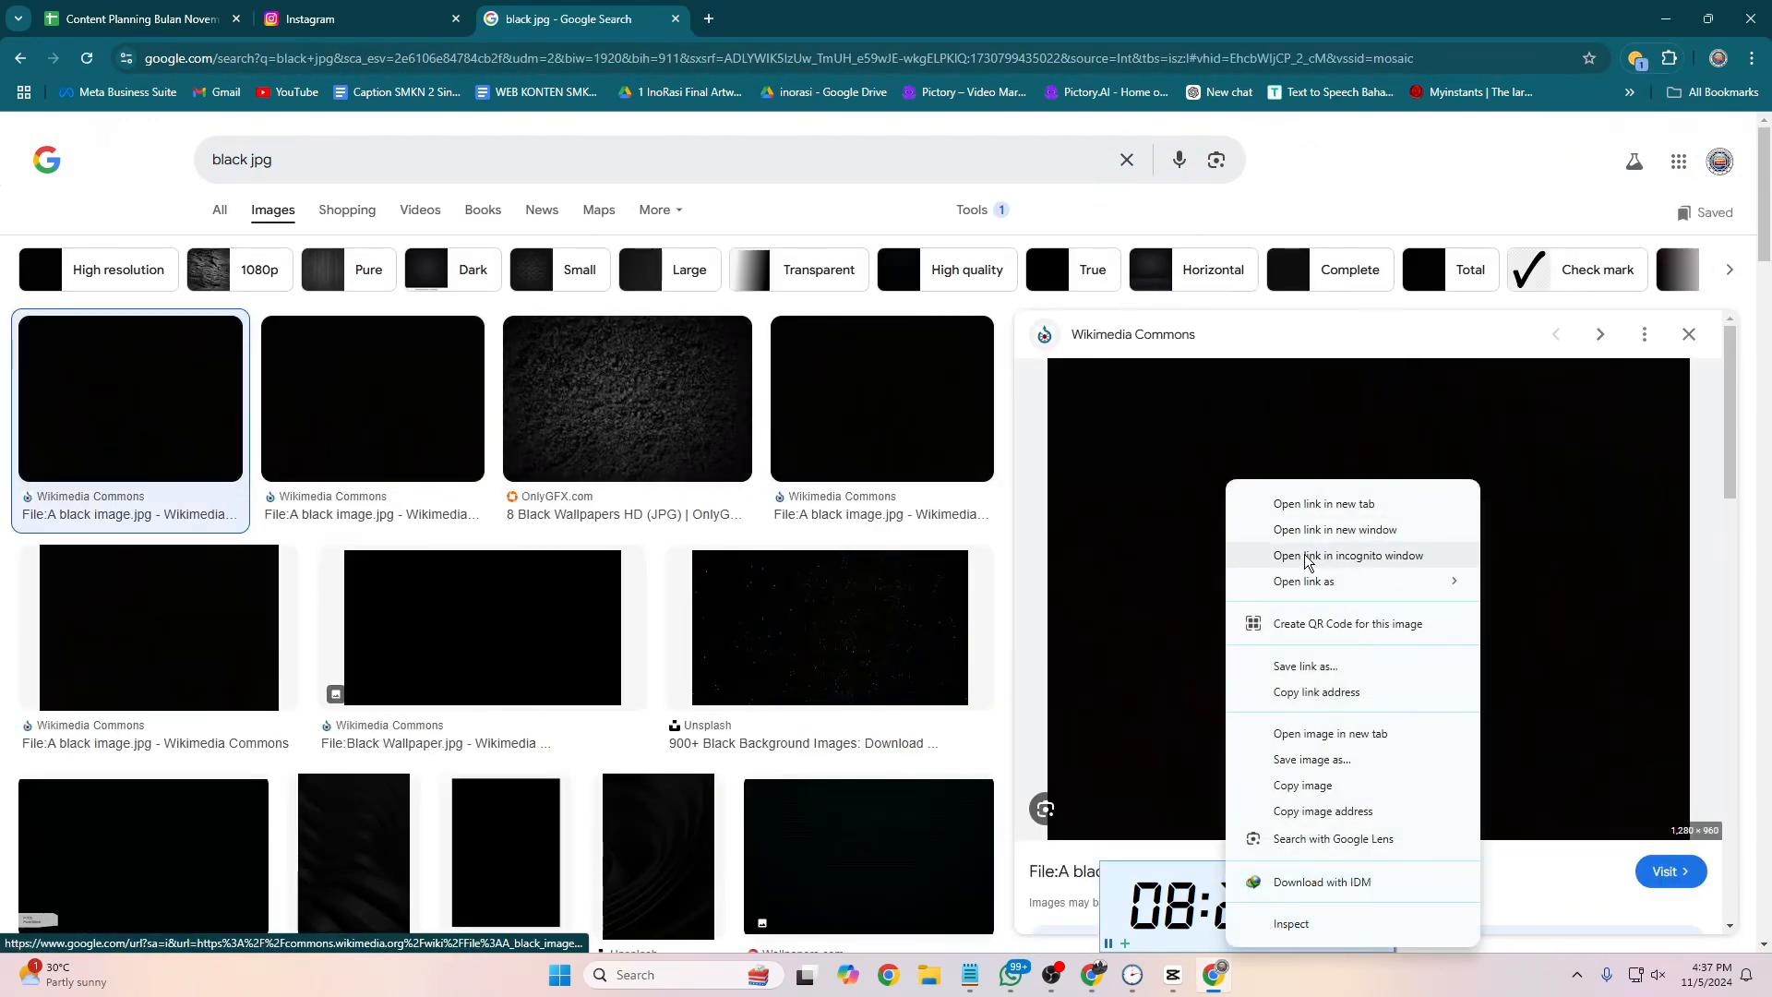
{"action": "left_click", "coordinate": [1338, 750]}
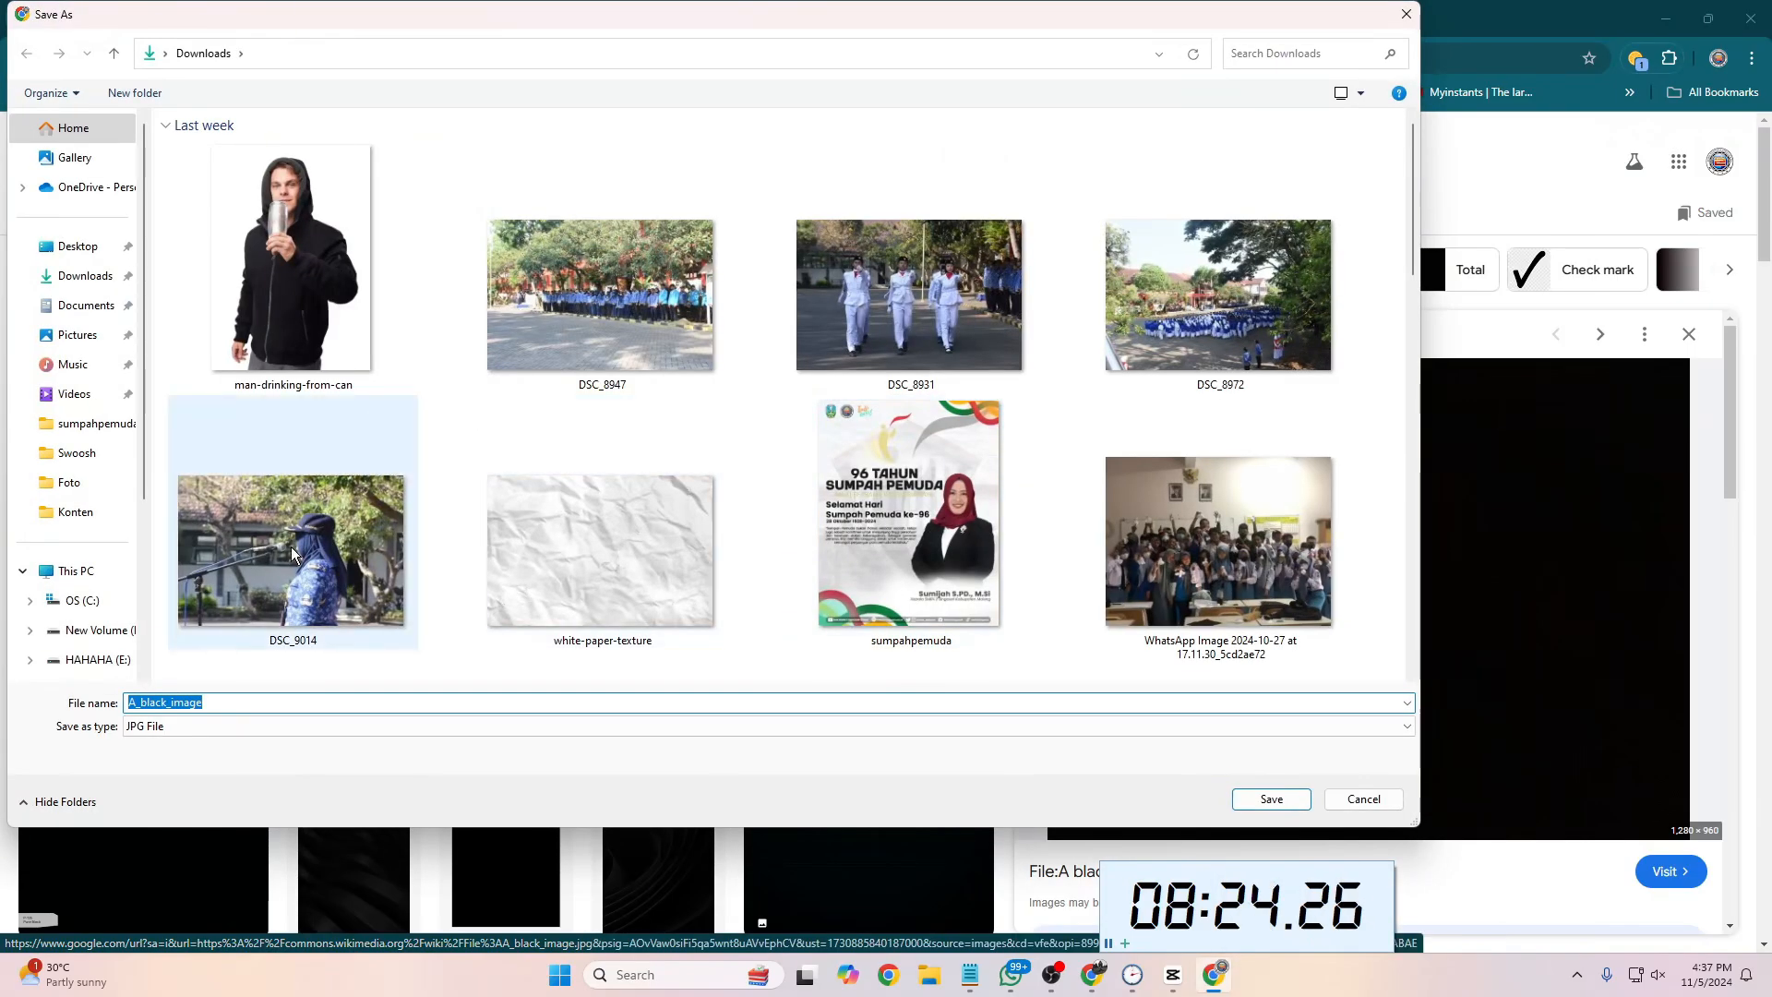
{"action": "left_click", "coordinate": [1257, 791]}
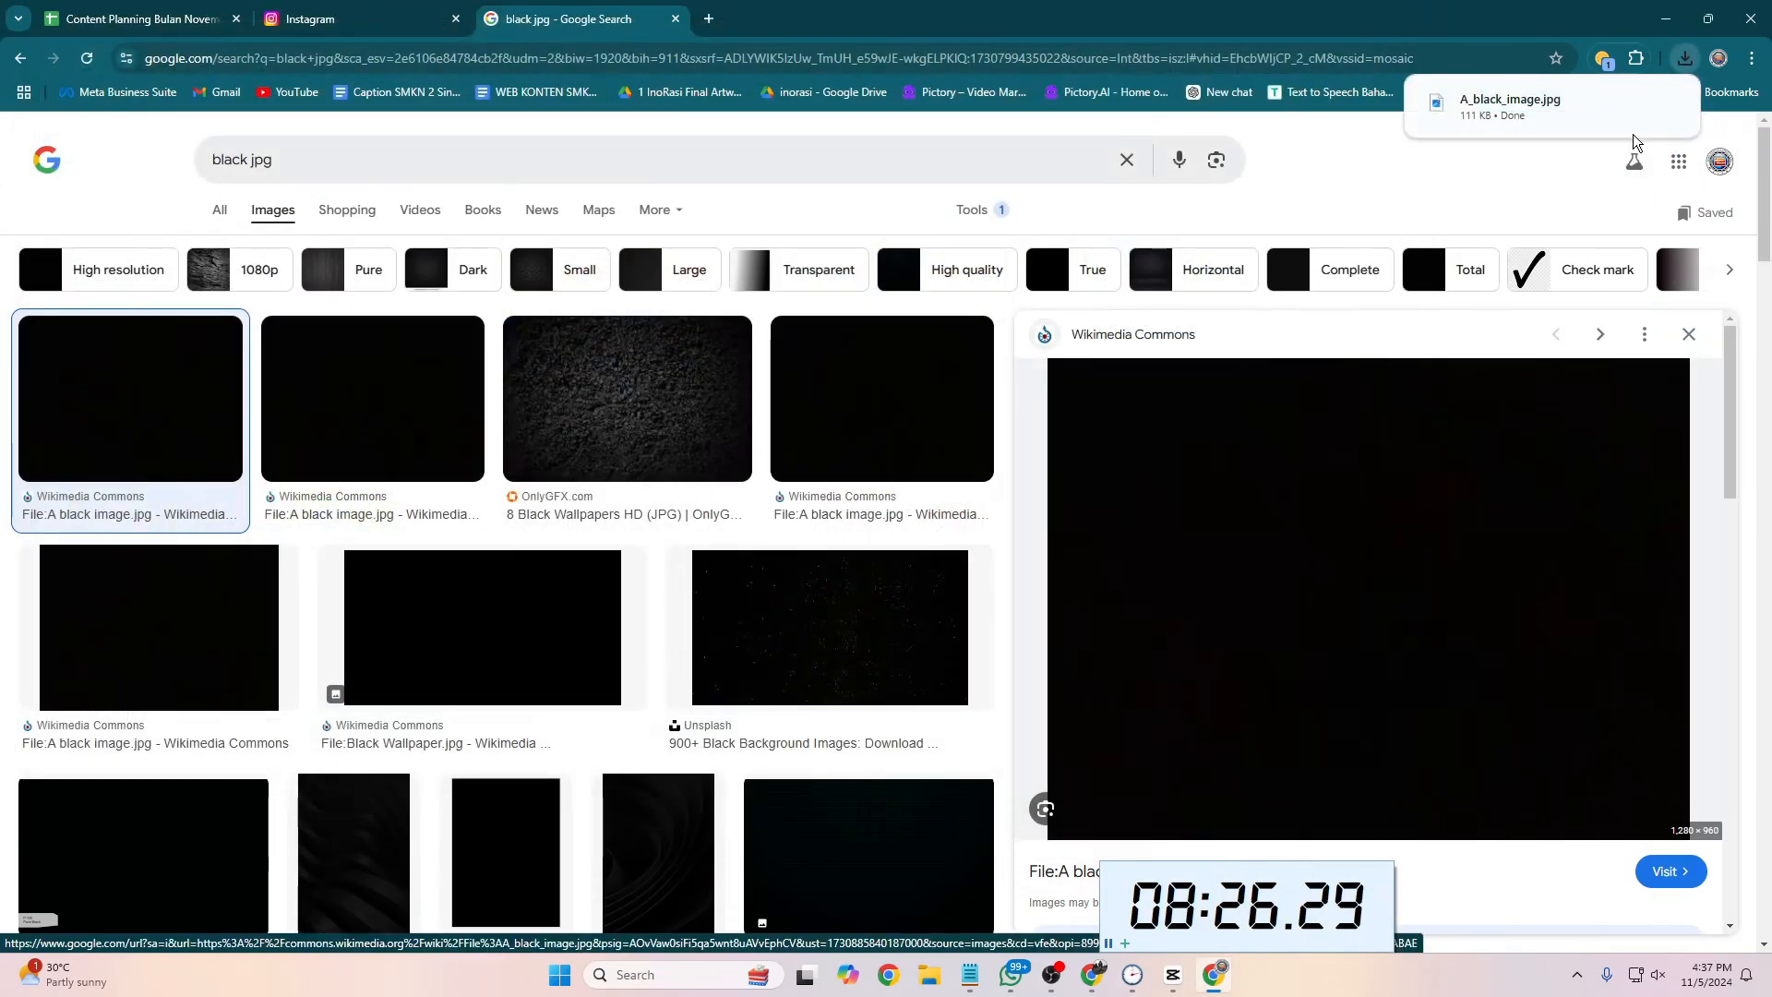
Step: Import the downloaded A_black_image.jpg, layer it above the footage for the song's full length and scale it to 246%
{"action": "left_click_drag", "start_coordinate": [1494, 108], "coordinate": [384, 356]}
{"action": "key", "text": "alt+Tab"}
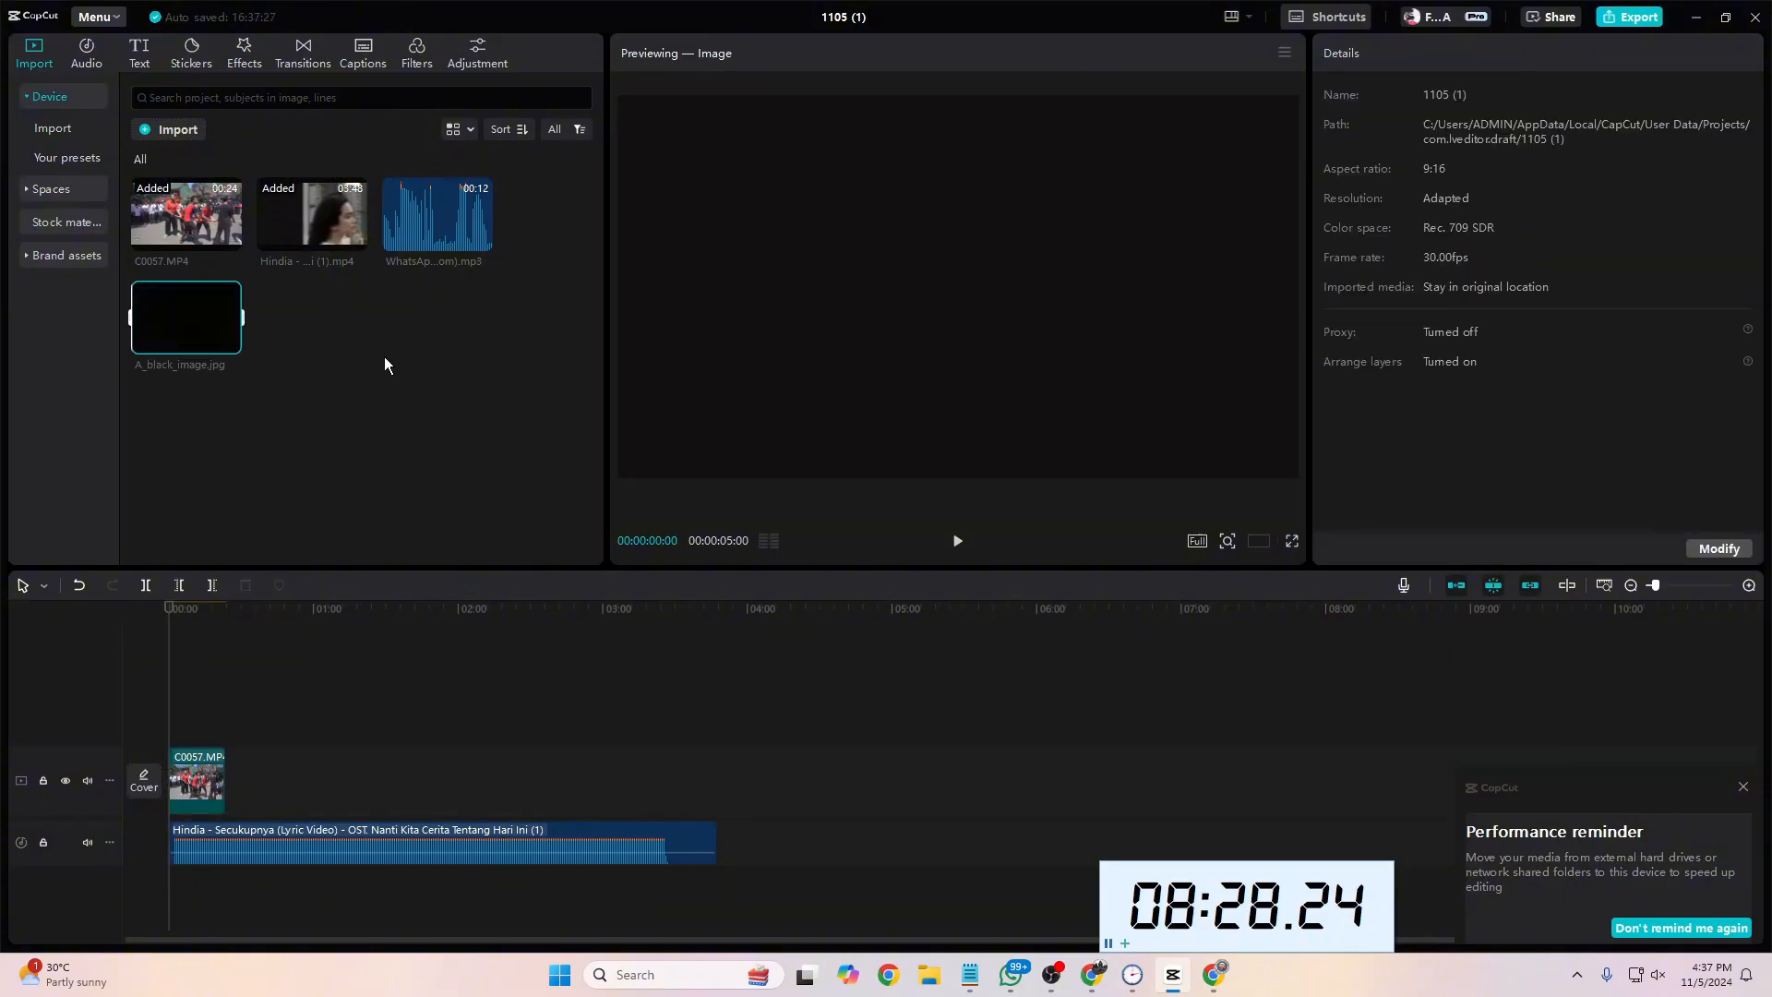
{"action": "left_click_drag", "start_coordinate": [181, 734], "coordinate": [718, 711]}
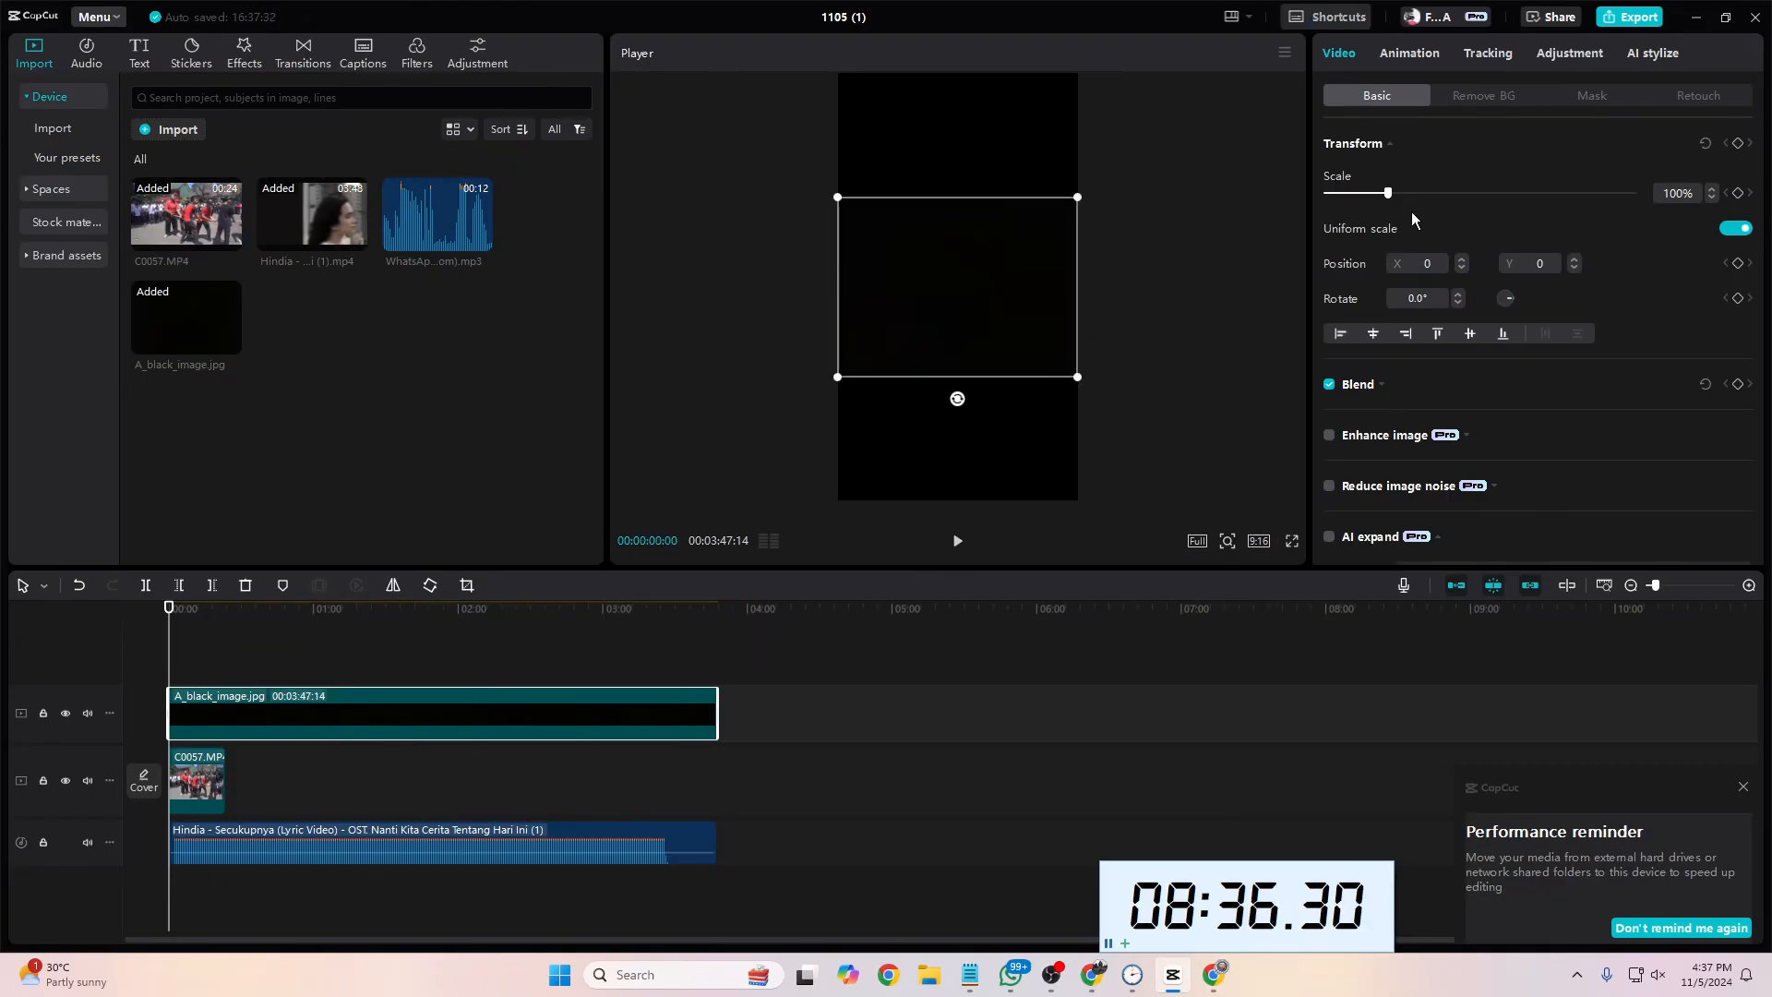
{"action": "left_click_drag", "start_coordinate": [1398, 194], "coordinate": [1569, 216]}
{"action": "left_click_drag", "start_coordinate": [1423, 222], "coordinate": [1480, 233]}
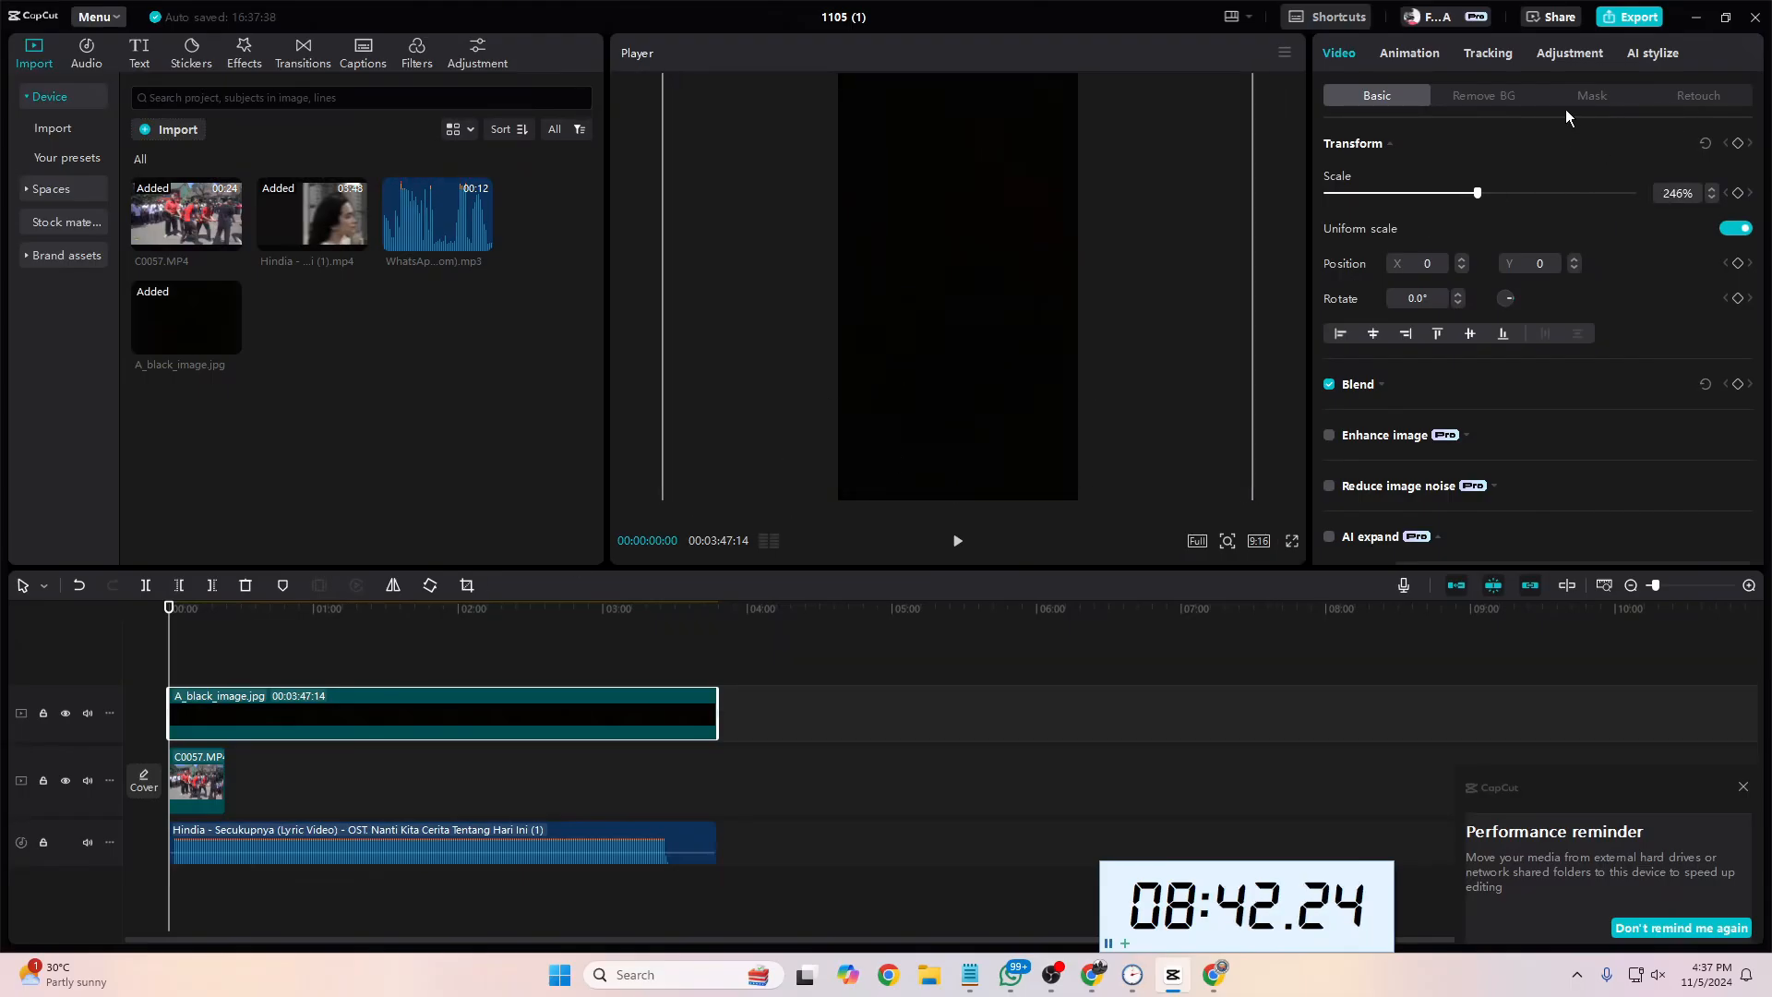
Step: Apply an inverted, centred rectangle mask of about 544 × 504 with round corners of 20 to the black image
{"action": "left_click", "coordinate": [1590, 96]}
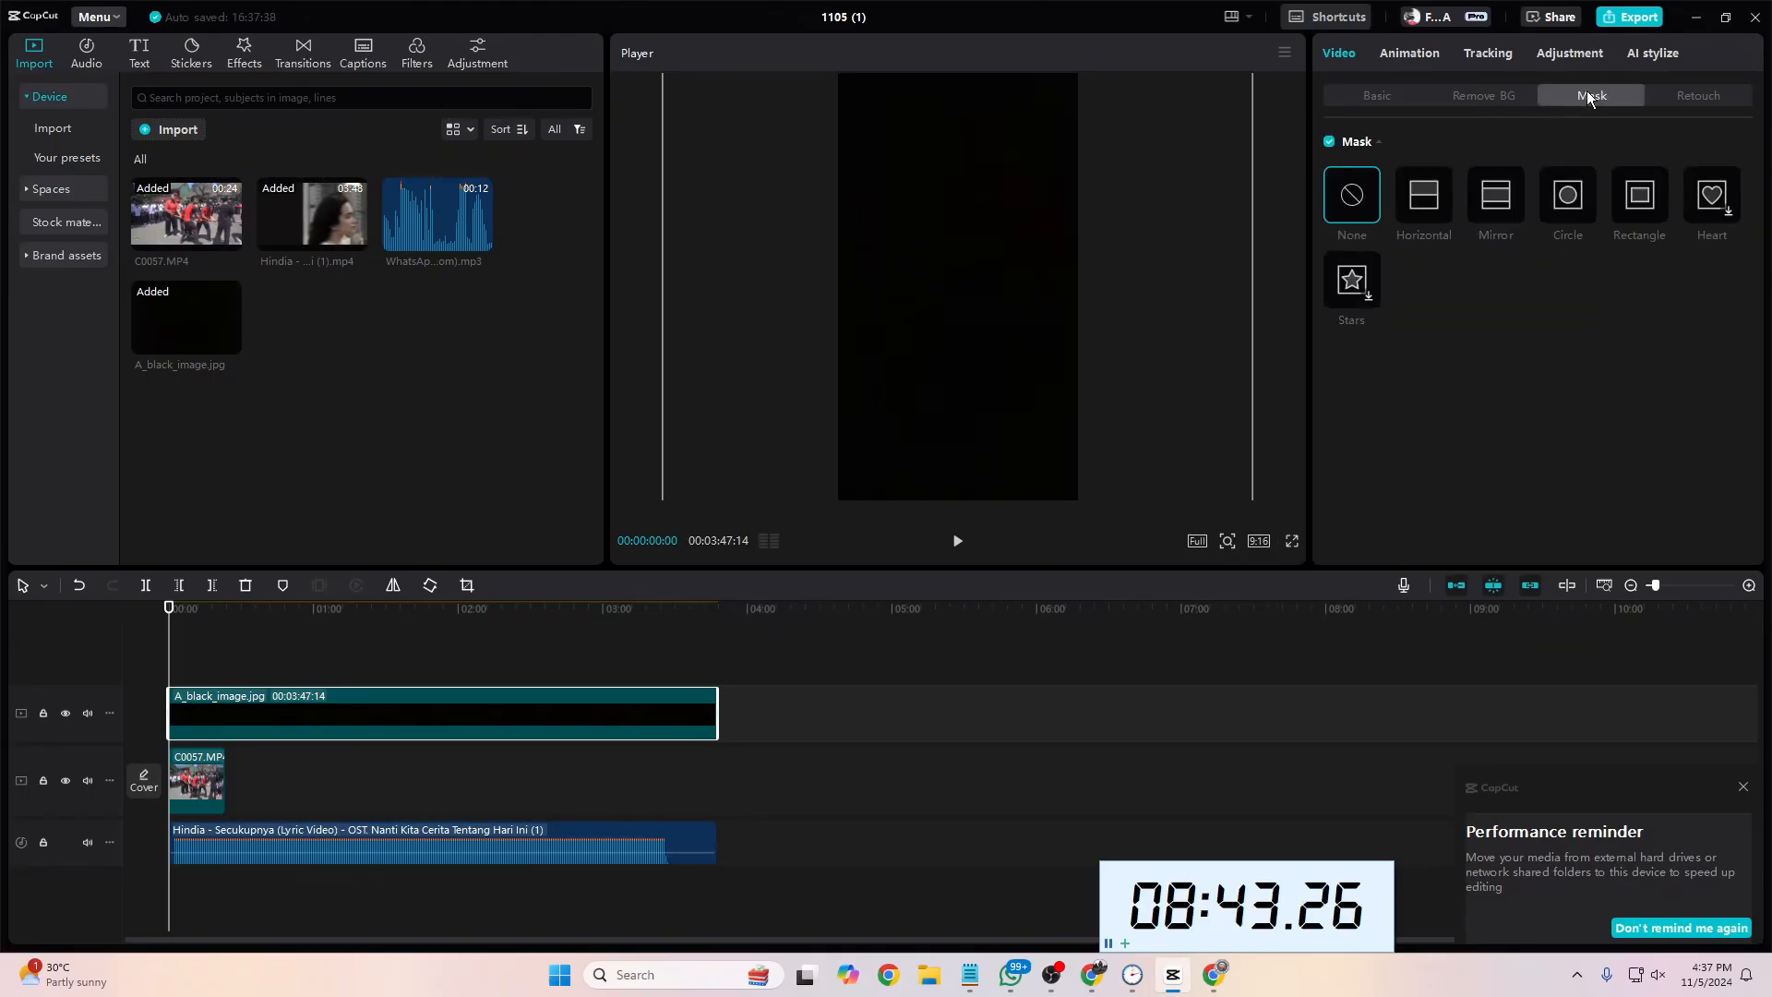
{"action": "left_click", "coordinate": [1639, 214]}
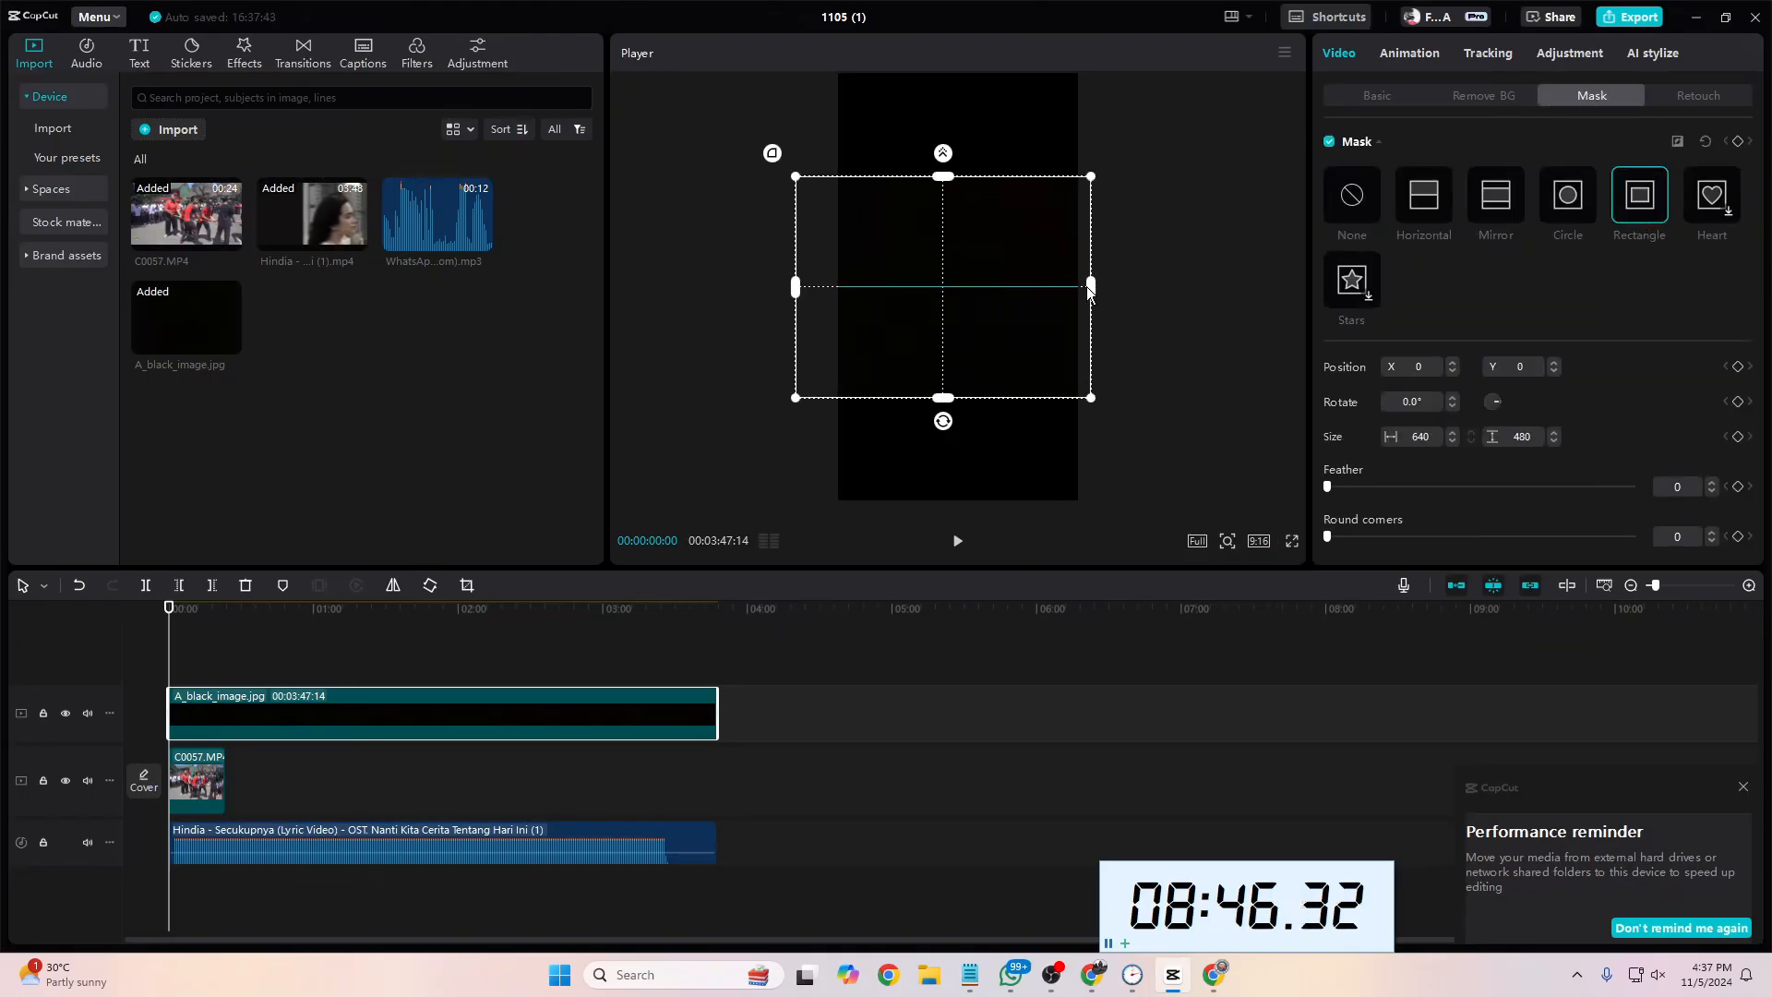
{"action": "mouse_move", "coordinate": [957, 398]}
{"action": "left_mouse_down"}
{"action": "mouse_move", "coordinate": [958, 378]}
{"action": "mouse_move", "coordinate": [957, 403]}
{"action": "left_mouse_up"}
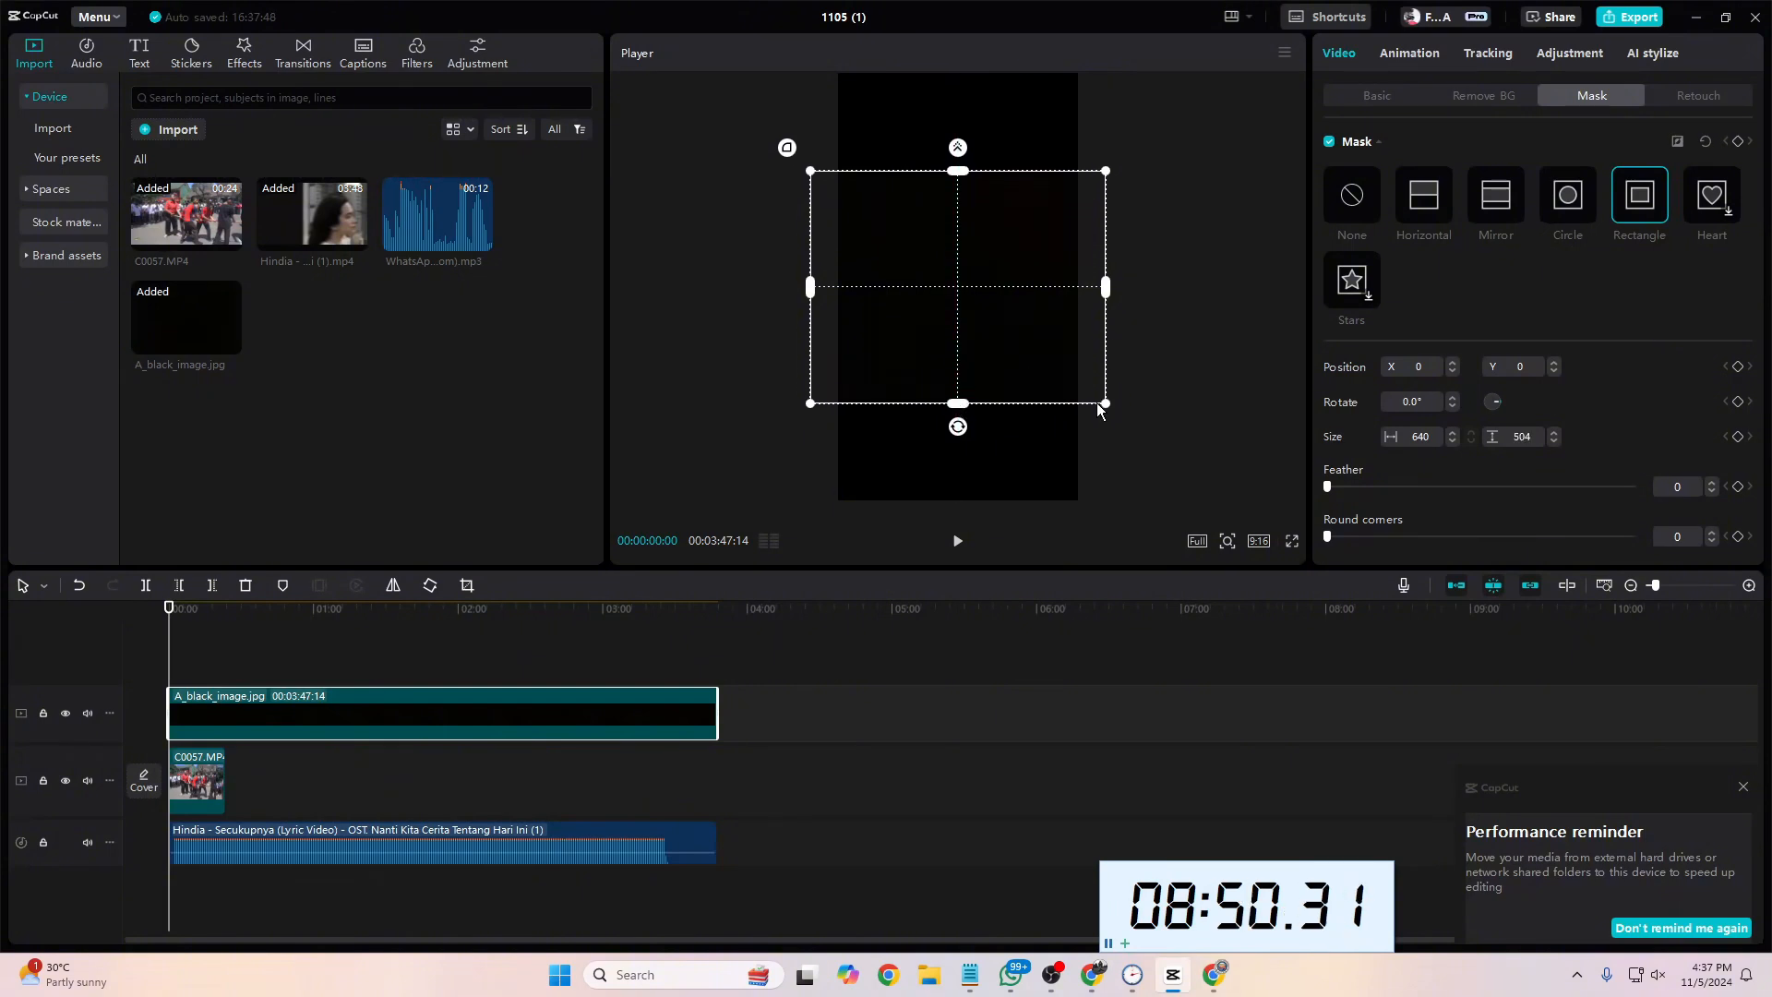
{"action": "left_click_drag", "start_coordinate": [1112, 293], "coordinate": [1077, 293]}
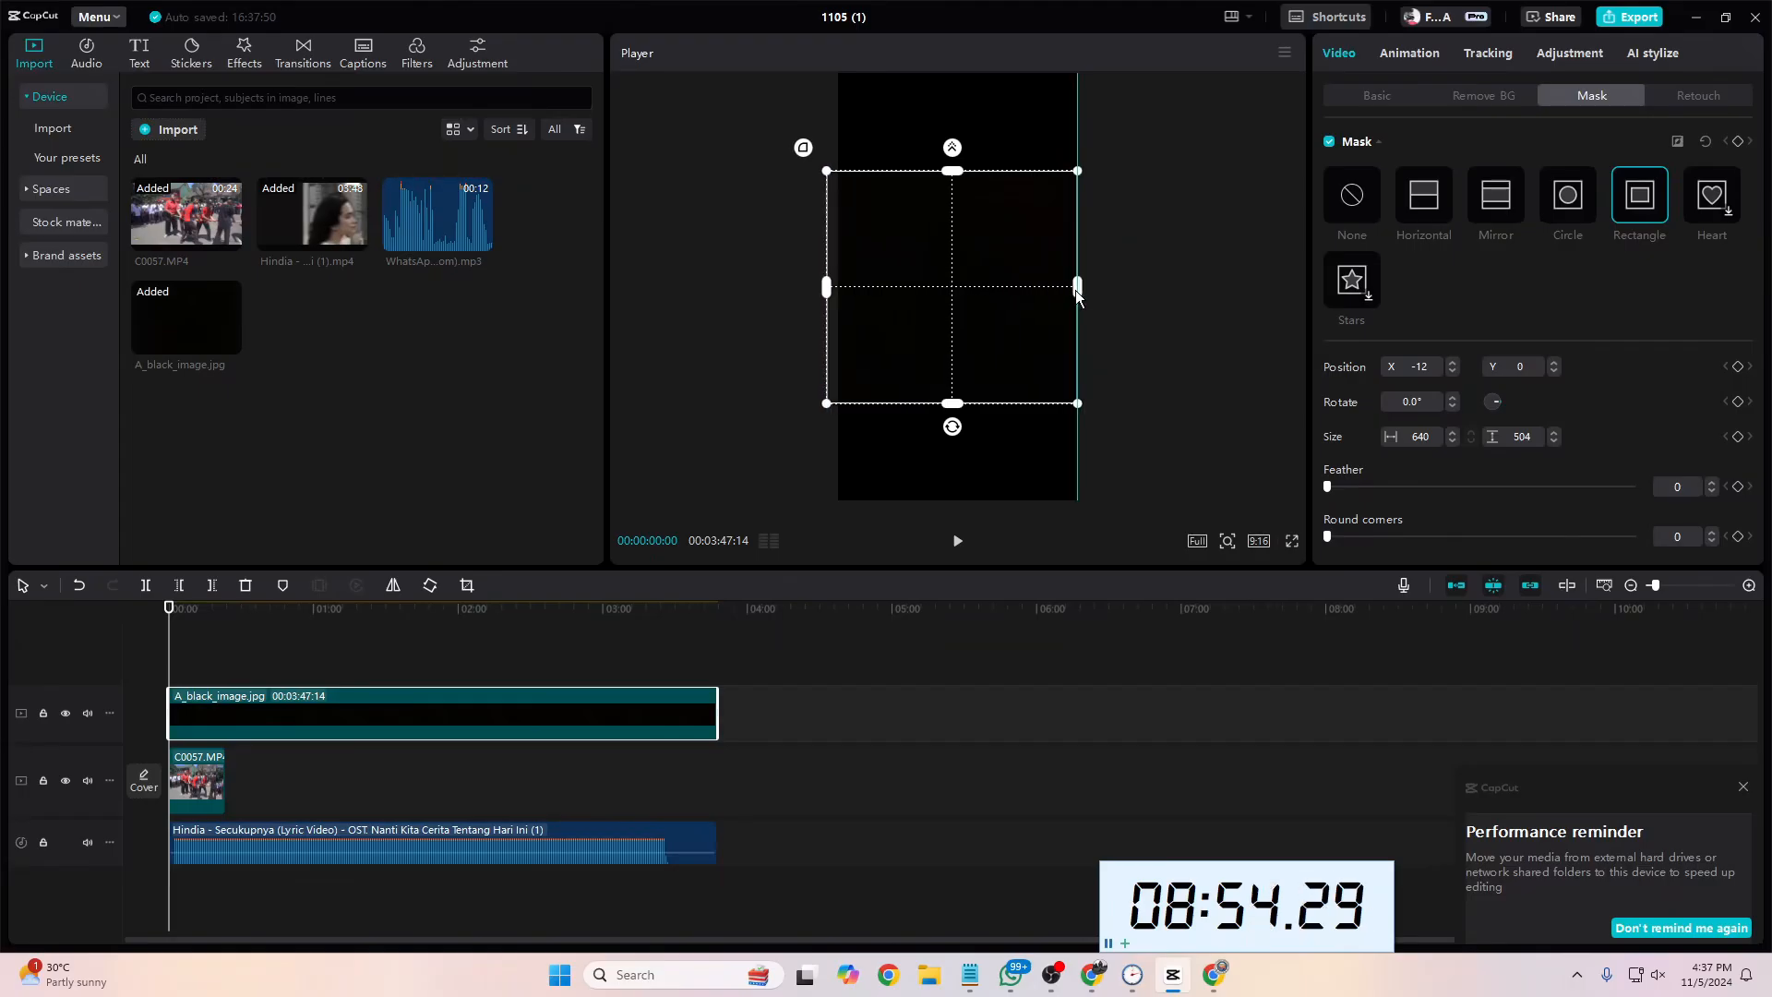
{"action": "mouse_move", "coordinate": [803, 143]}
{"action": "left_mouse_down"}
{"action": "mouse_move", "coordinate": [771, 150]}
{"action": "mouse_move", "coordinate": [790, 155]}
{"action": "left_mouse_up"}
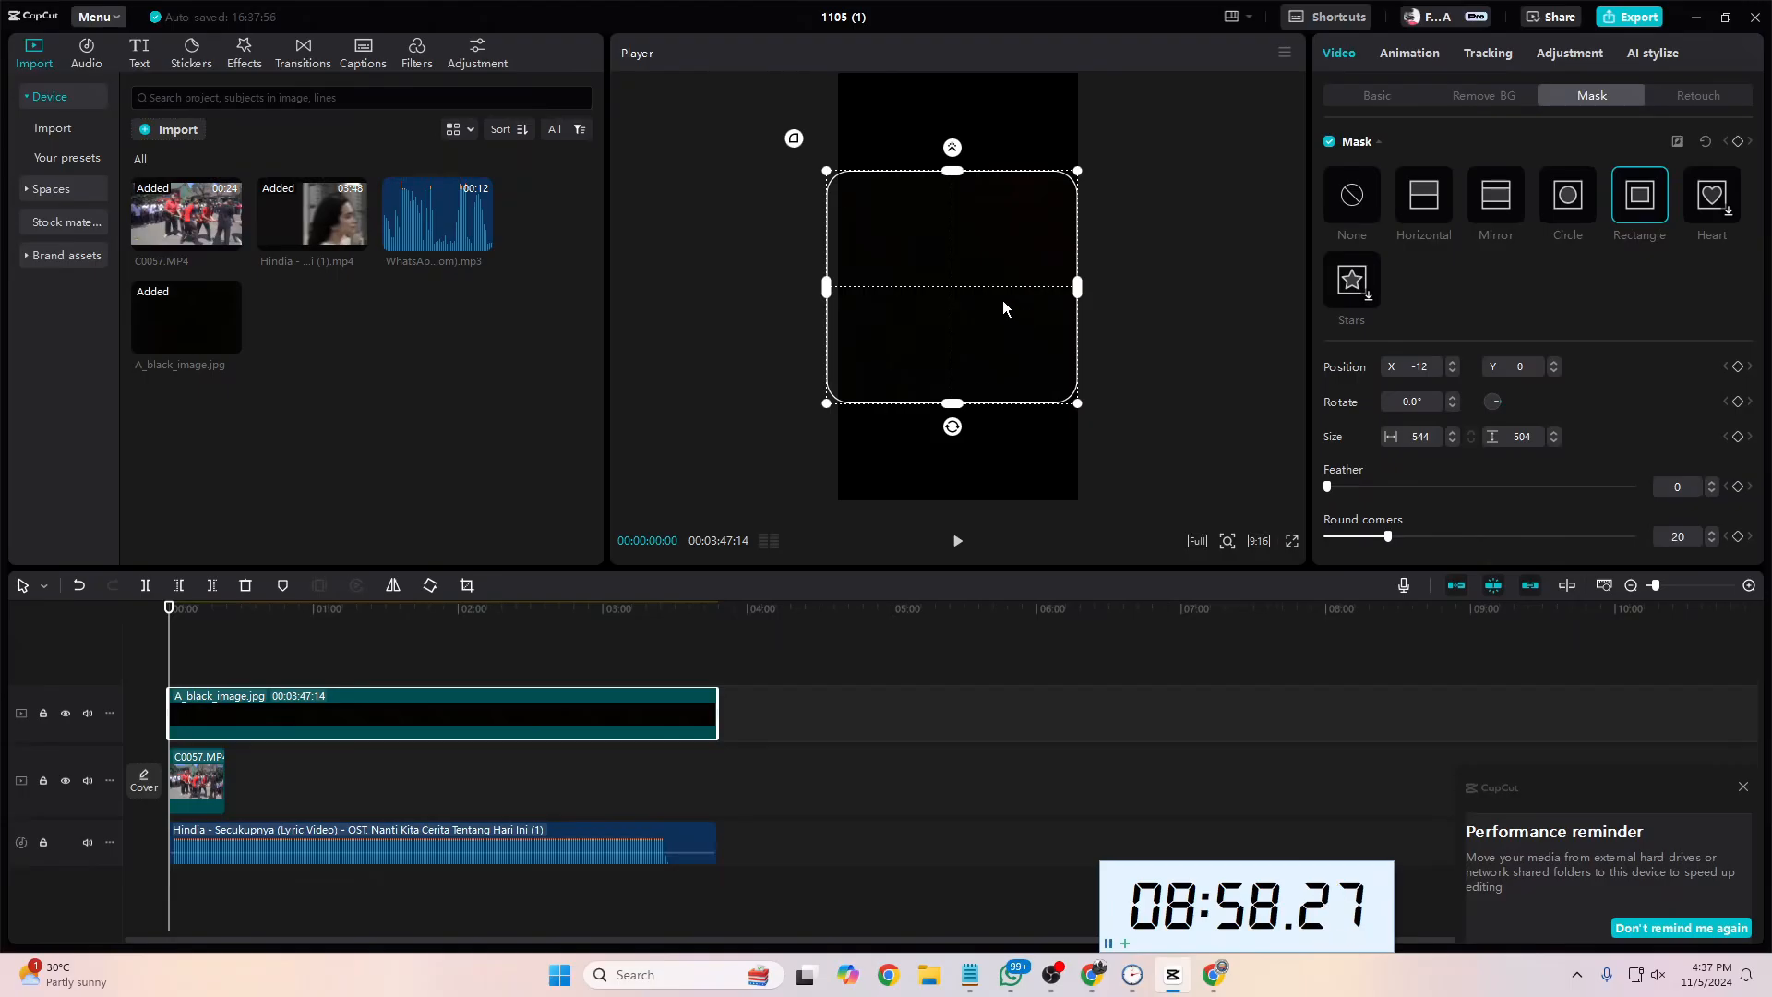
{"action": "left_click_drag", "start_coordinate": [1003, 302], "coordinate": [1009, 293]}
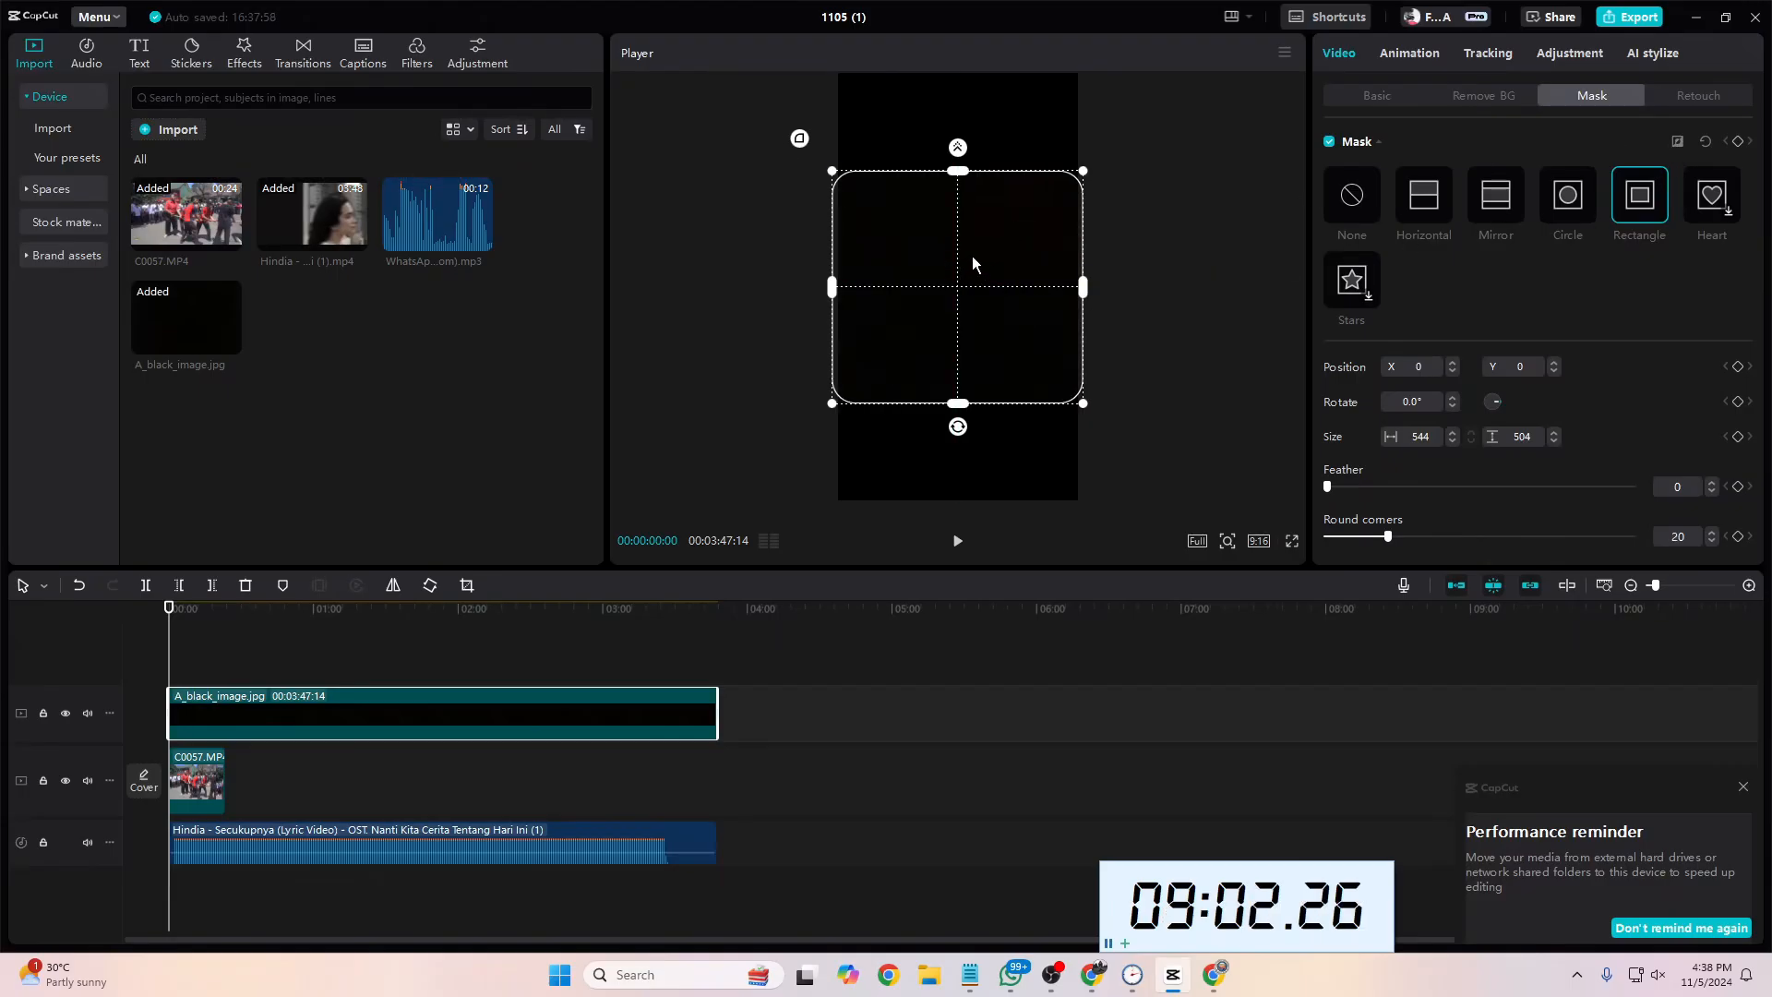
{"action": "mouse_move", "coordinate": [983, 257]}
{"action": "left_mouse_down"}
{"action": "mouse_move", "coordinate": [987, 364]}
{"action": "mouse_move", "coordinate": [988, 258]}
{"action": "left_mouse_up"}
{"action": "left_click", "coordinate": [1678, 144]}
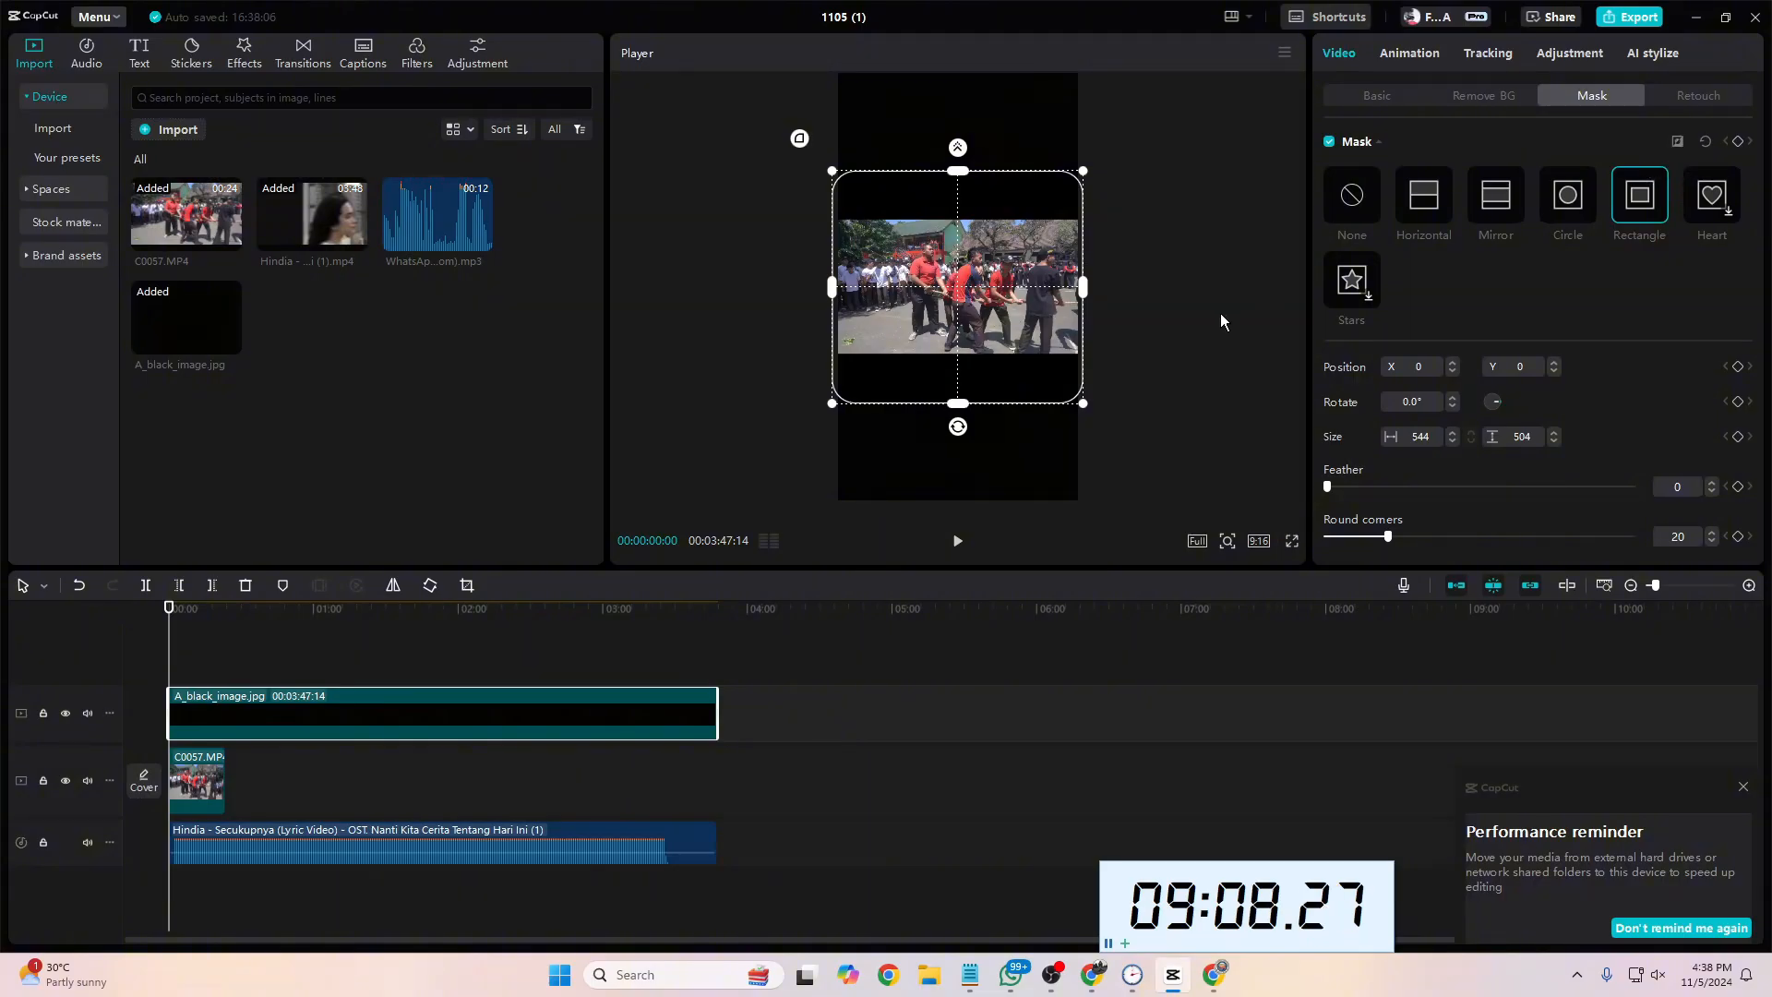
Step: Scale the C0057.MP4 clip to 192% to fill the mask window and scrub through its framing
{"action": "left_click", "coordinate": [212, 787]}
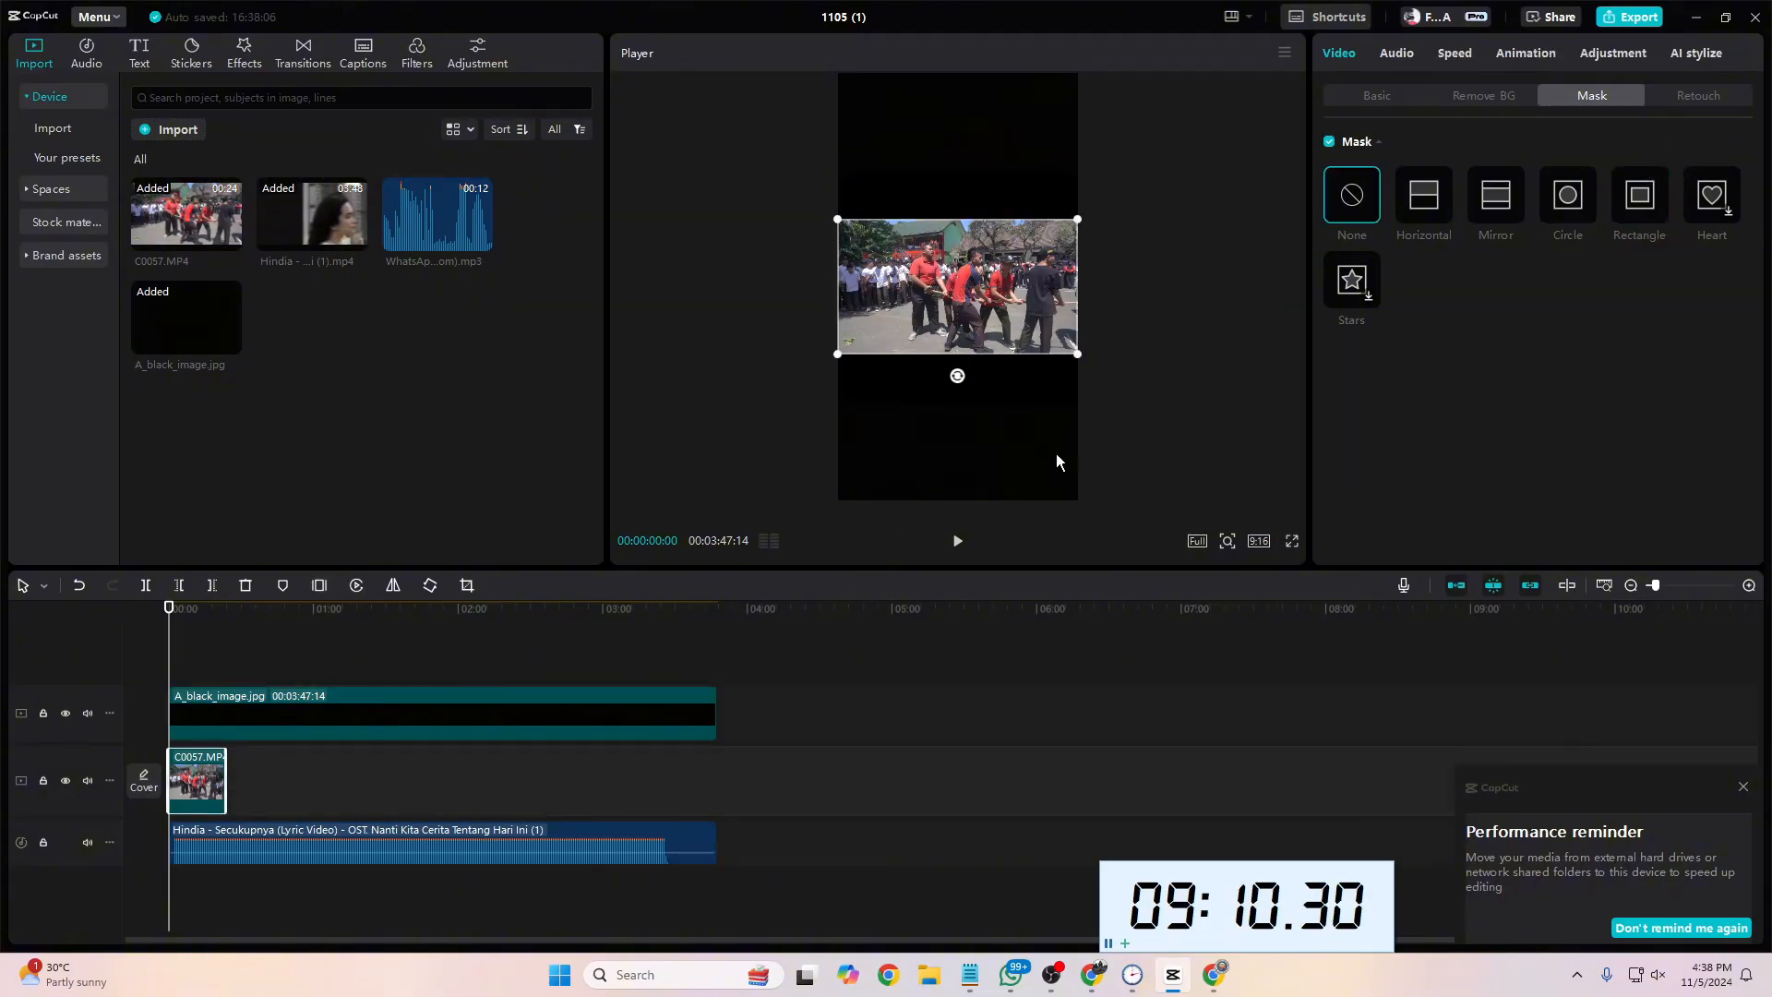
{"action": "left_click", "coordinate": [1370, 95]}
{"action": "left_click_drag", "start_coordinate": [1387, 194], "coordinate": [1442, 203]}
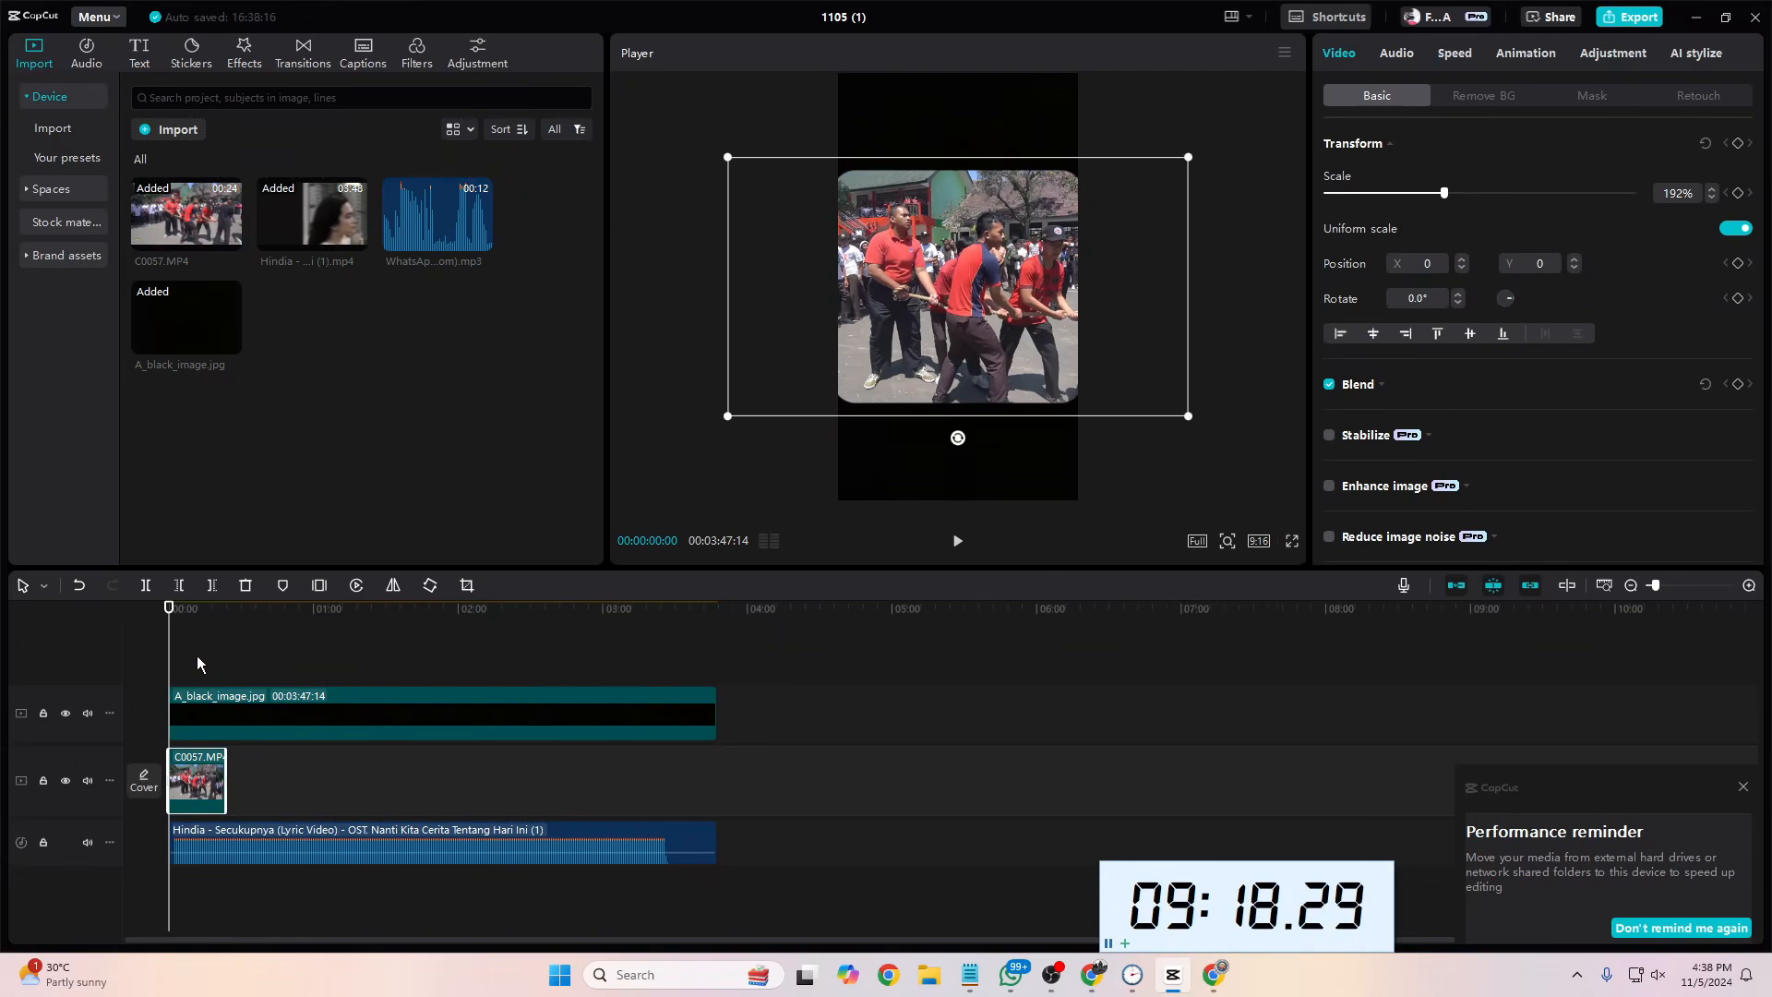
{"action": "left_click_drag", "start_coordinate": [171, 652], "coordinate": [207, 671]}
Step: Narrow the black image's rectangle mask to a width of 494 and return the playhead to the timeline start
{"action": "left_click", "coordinate": [256, 734]}
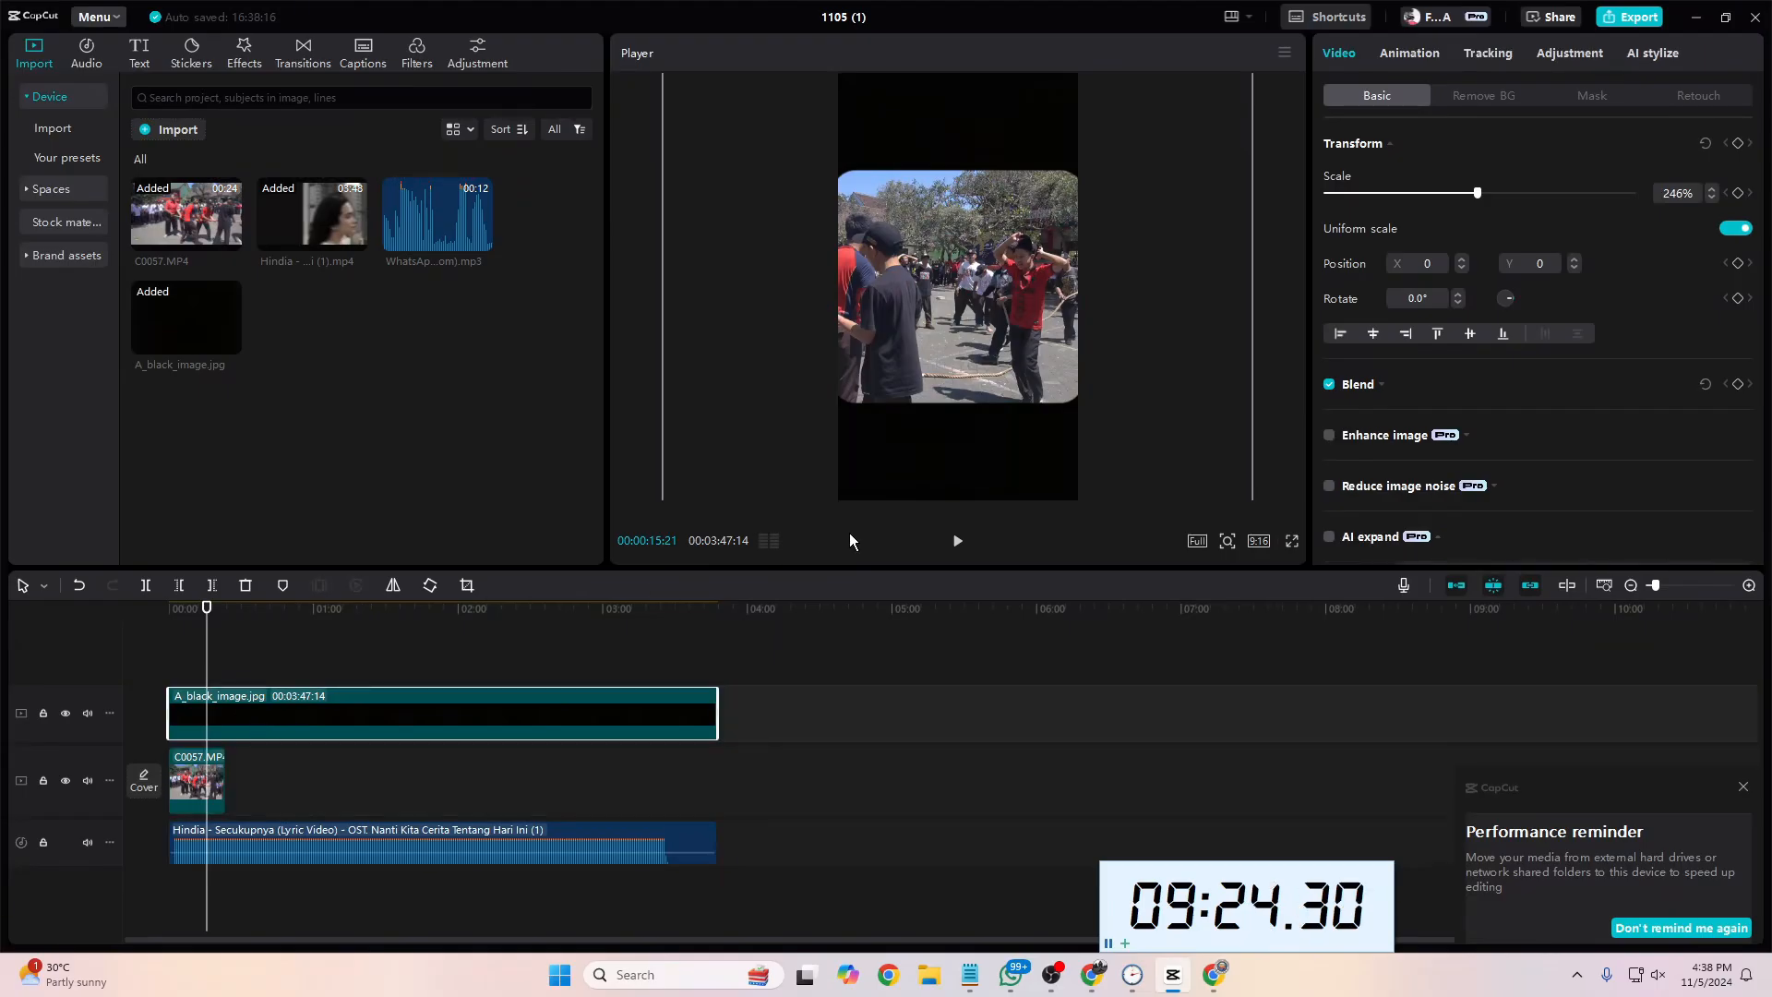
{"action": "left_click", "coordinate": [1594, 96]}
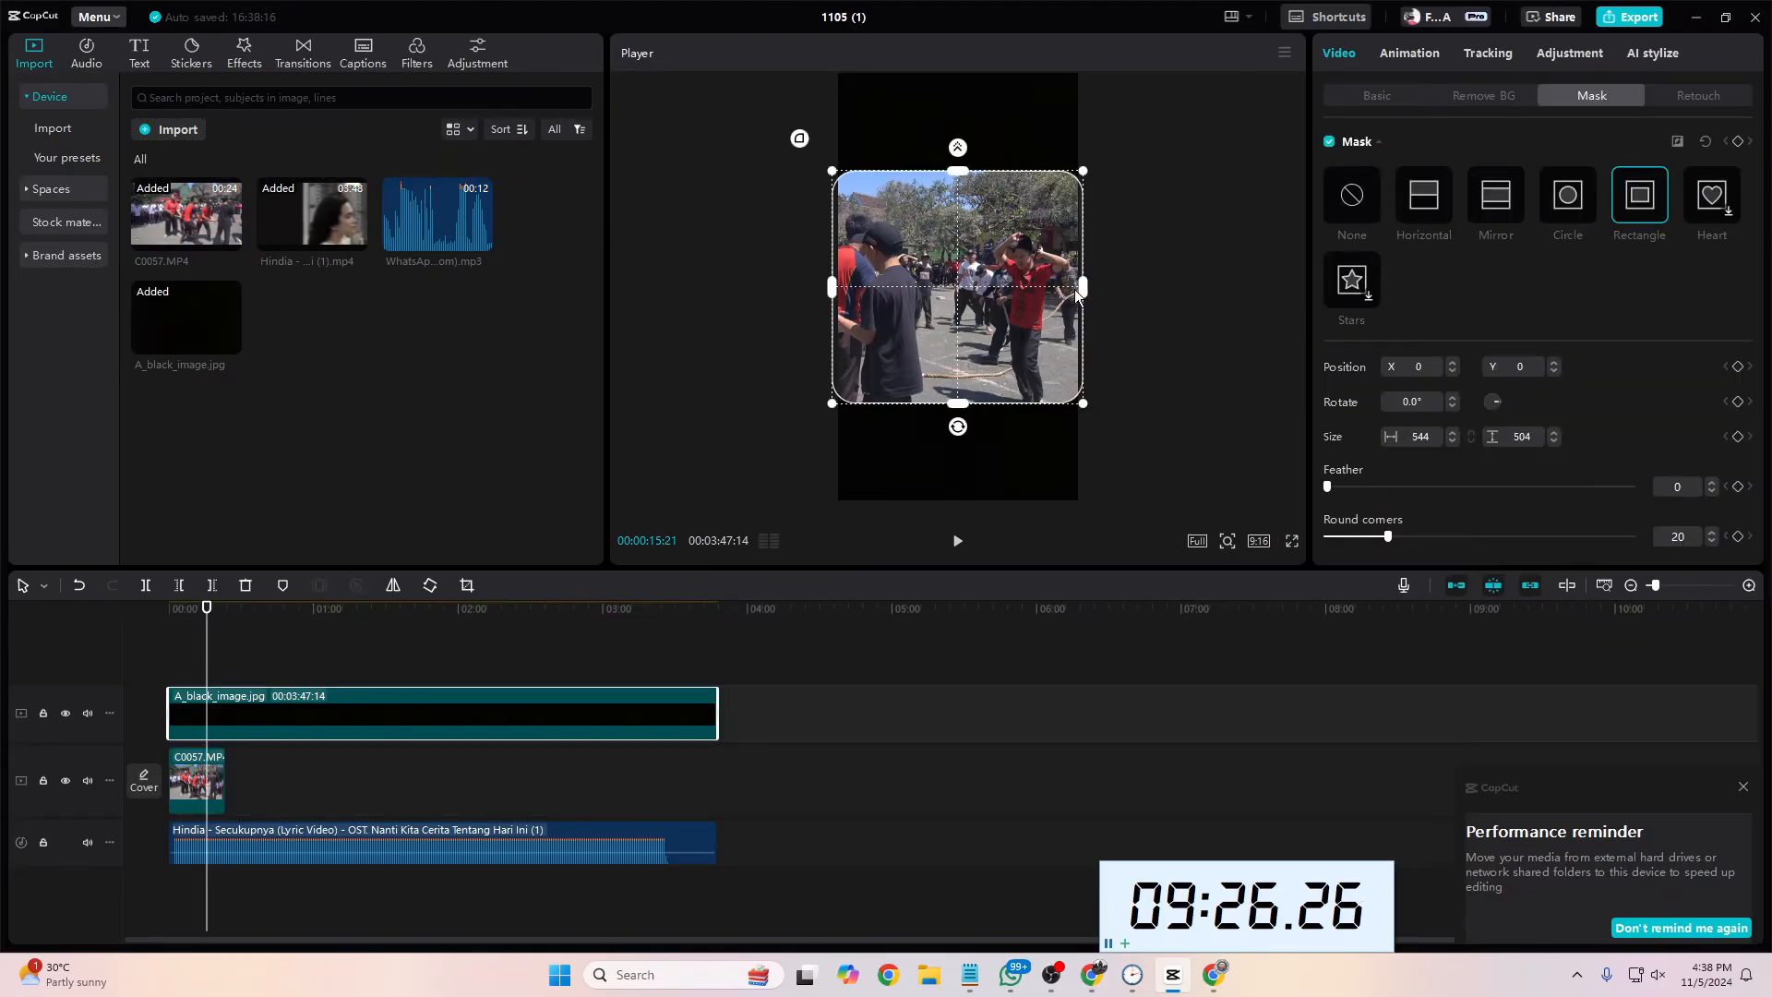
{"action": "left_click_drag", "start_coordinate": [1075, 290], "coordinate": [1071, 288]}
{"action": "left_click_drag", "start_coordinate": [208, 609], "coordinate": [145, 612]}
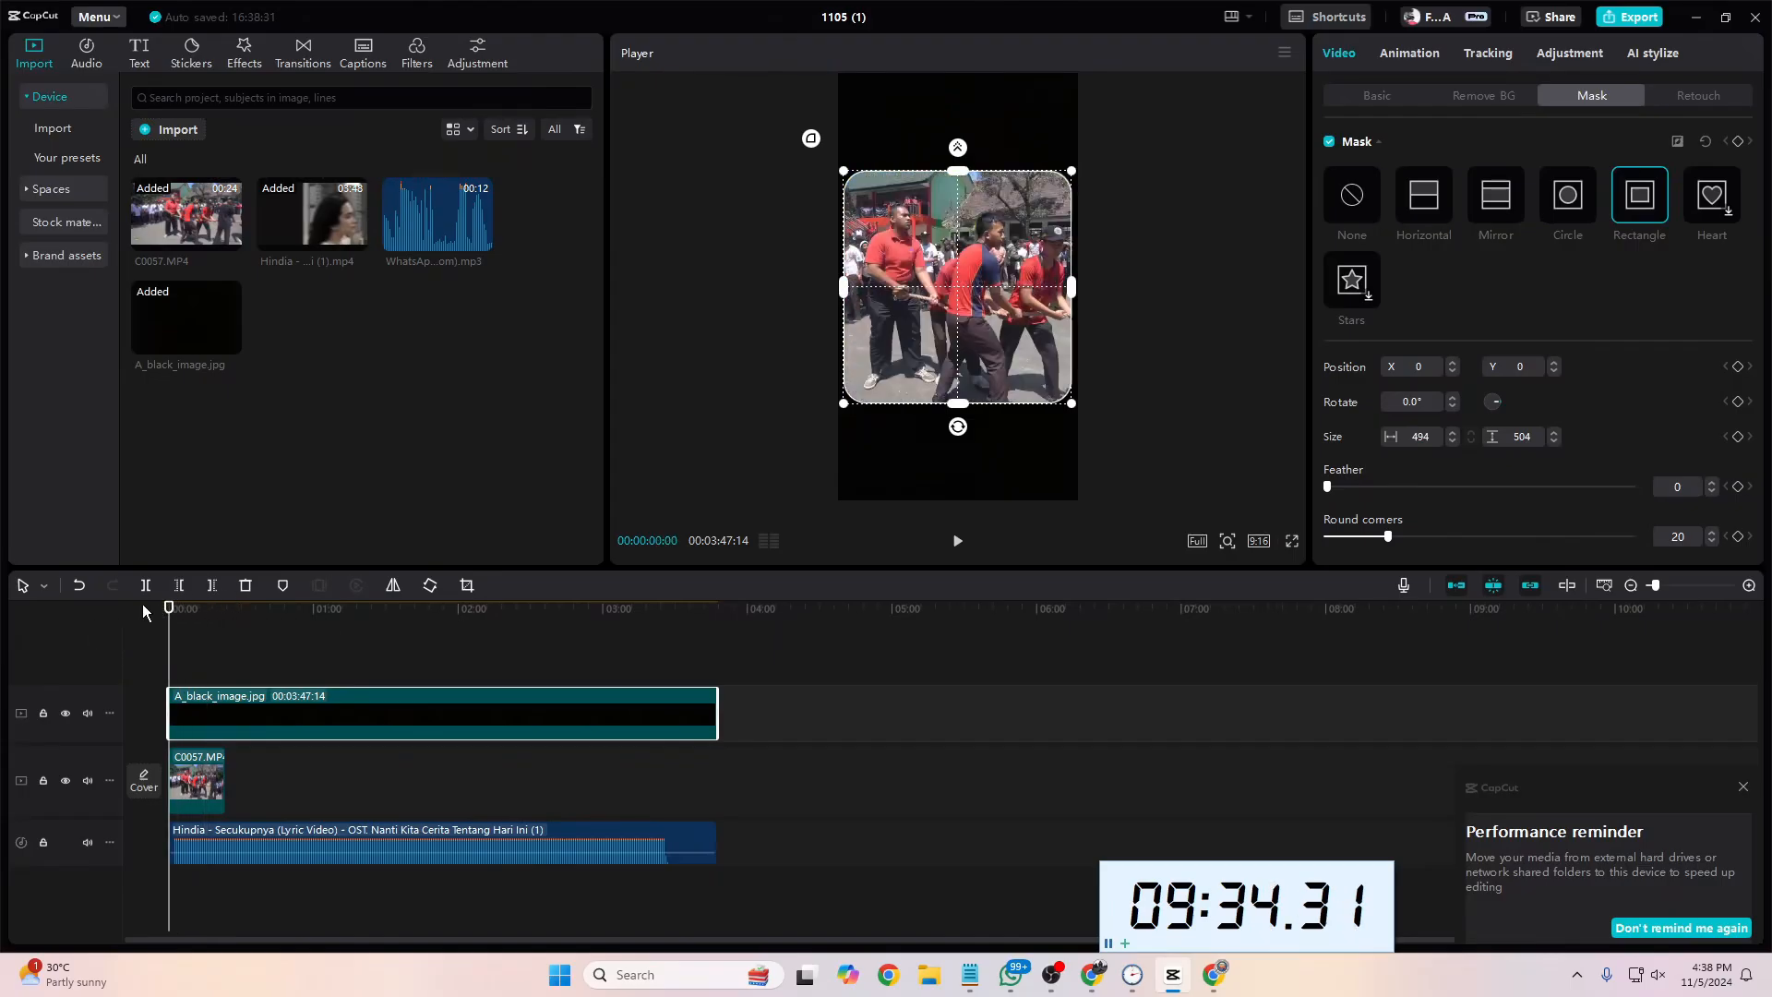
{"action": "left_click", "coordinate": [714, 898]}
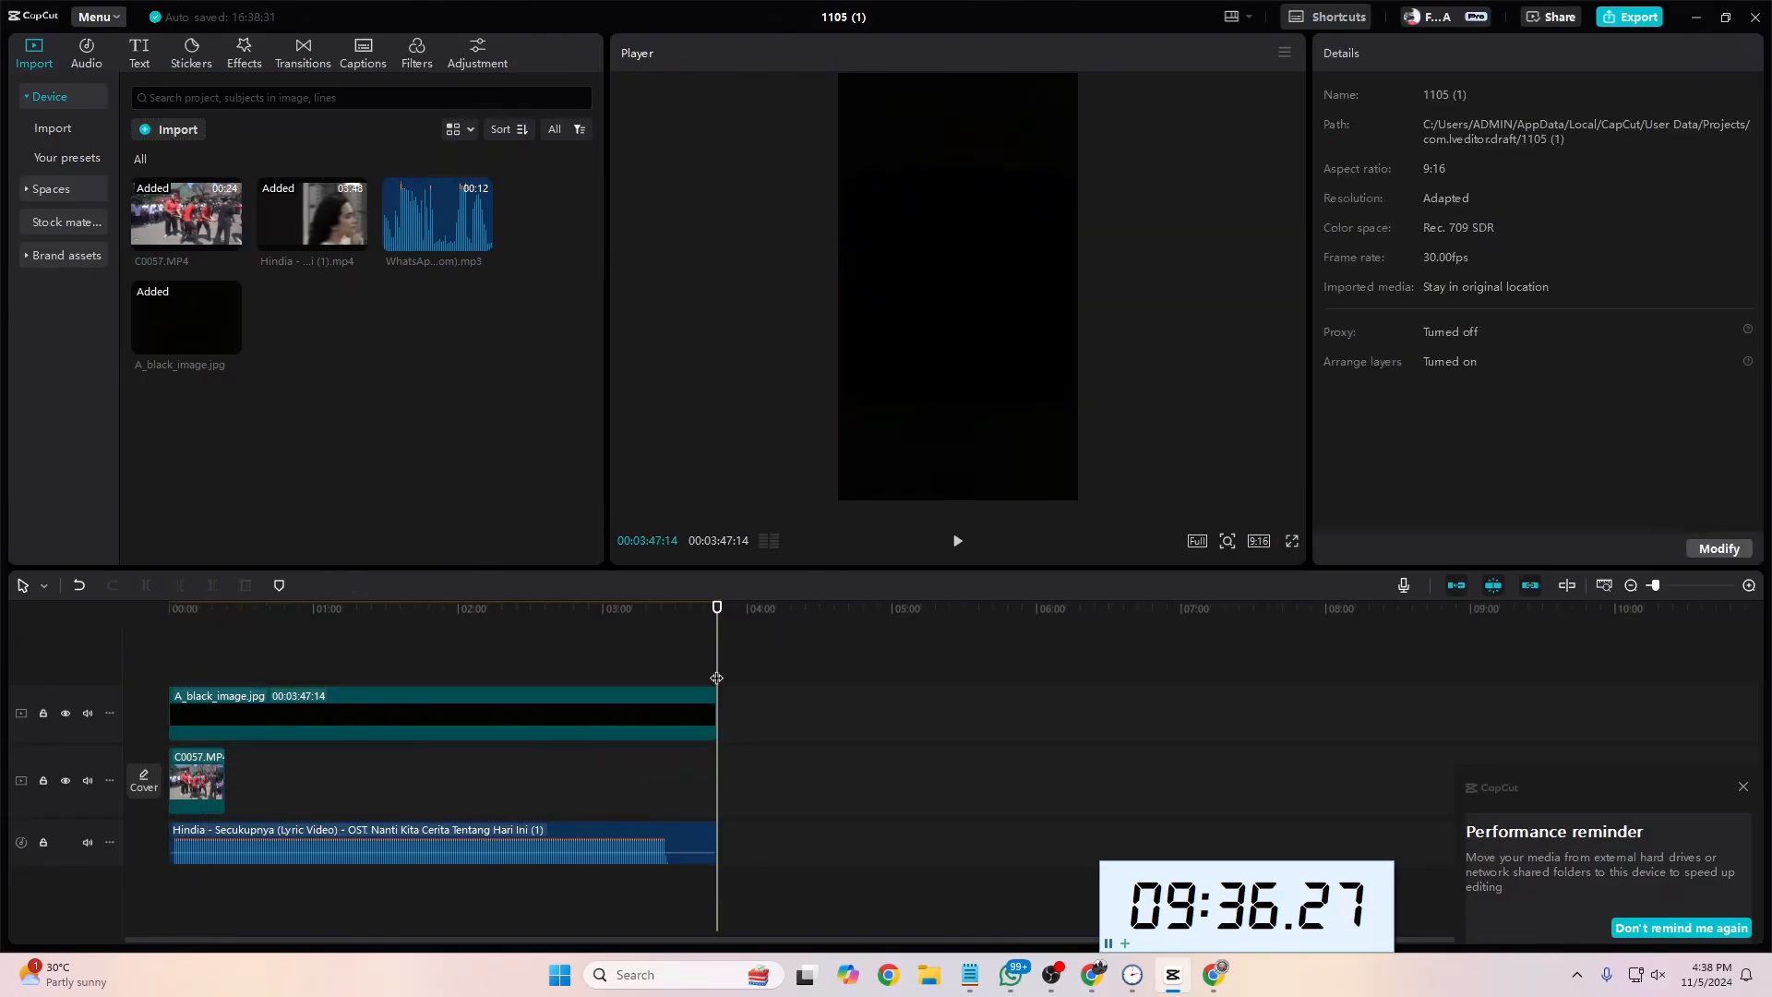
{"action": "left_click_drag", "start_coordinate": [714, 668], "coordinate": [99, 686]}
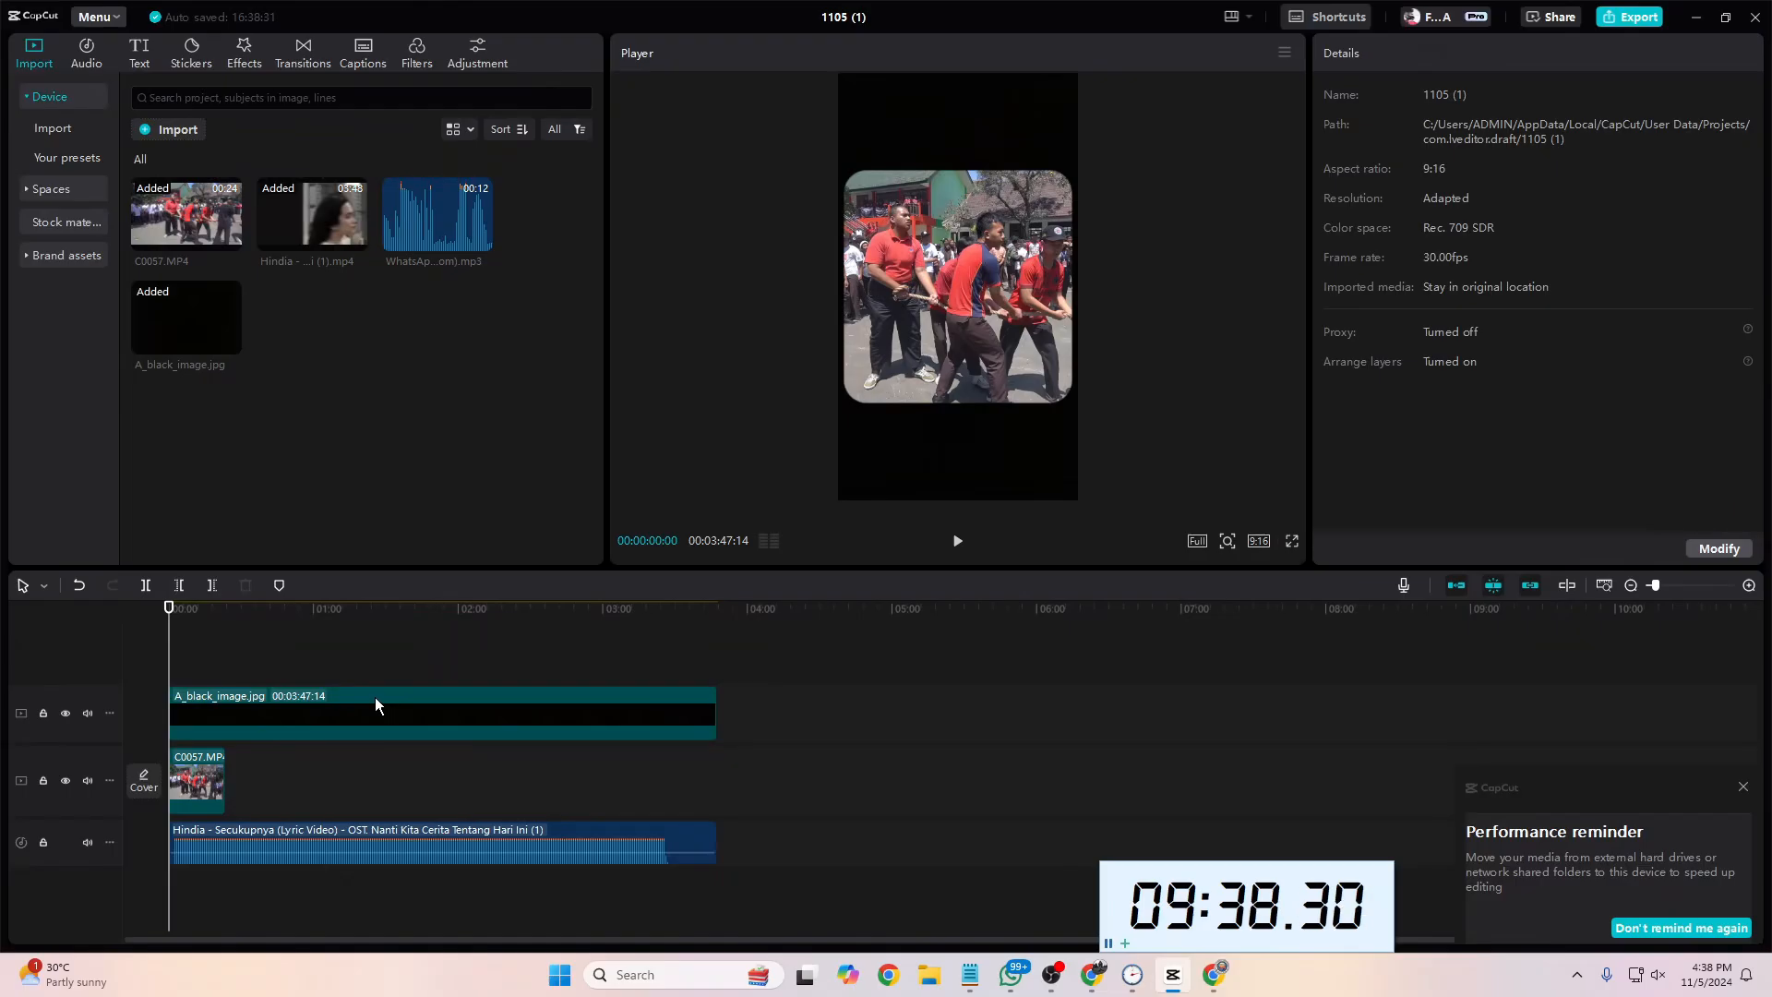
Step: Set the Hindia song's volume to -6.6 dB and preview the opening with the computer's sound unmuted
{"action": "left_click_drag", "start_coordinate": [354, 851], "coordinate": [367, 857]}
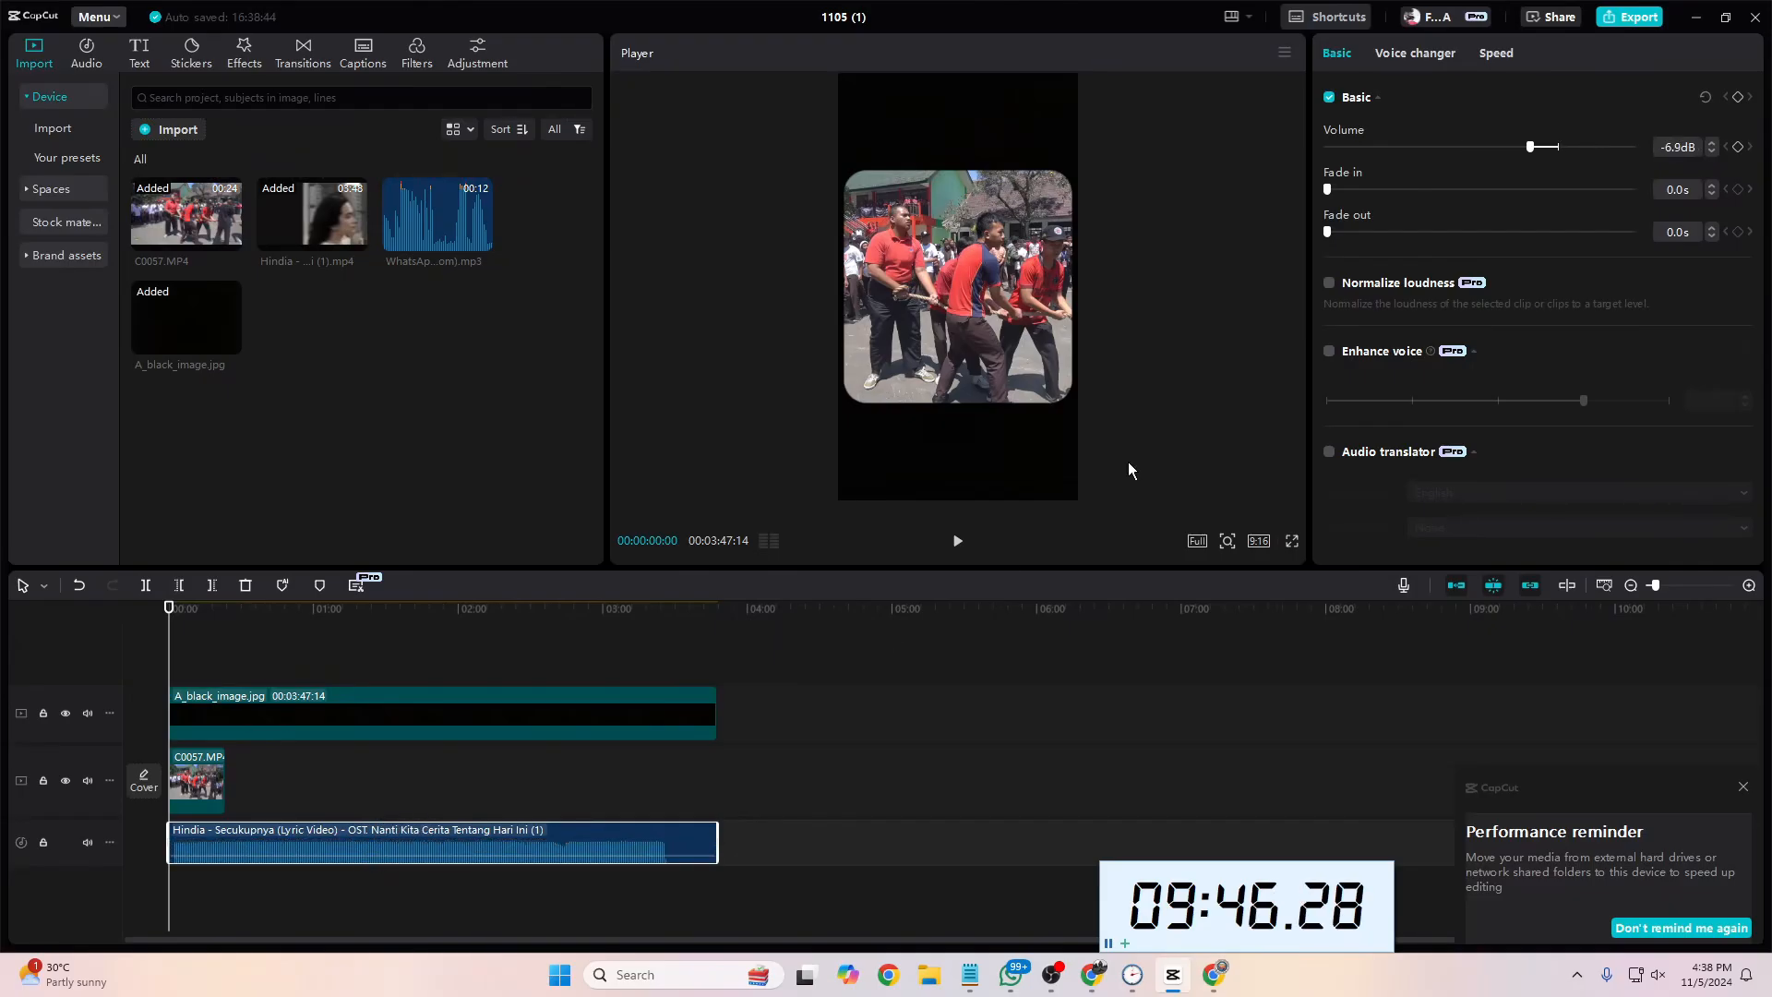
{"action": "mouse_move", "coordinate": [1534, 148]}
{"action": "left_mouse_down"}
{"action": "mouse_move", "coordinate": [1425, 149]}
{"action": "mouse_move", "coordinate": [1530, 168]}
{"action": "left_mouse_up"}
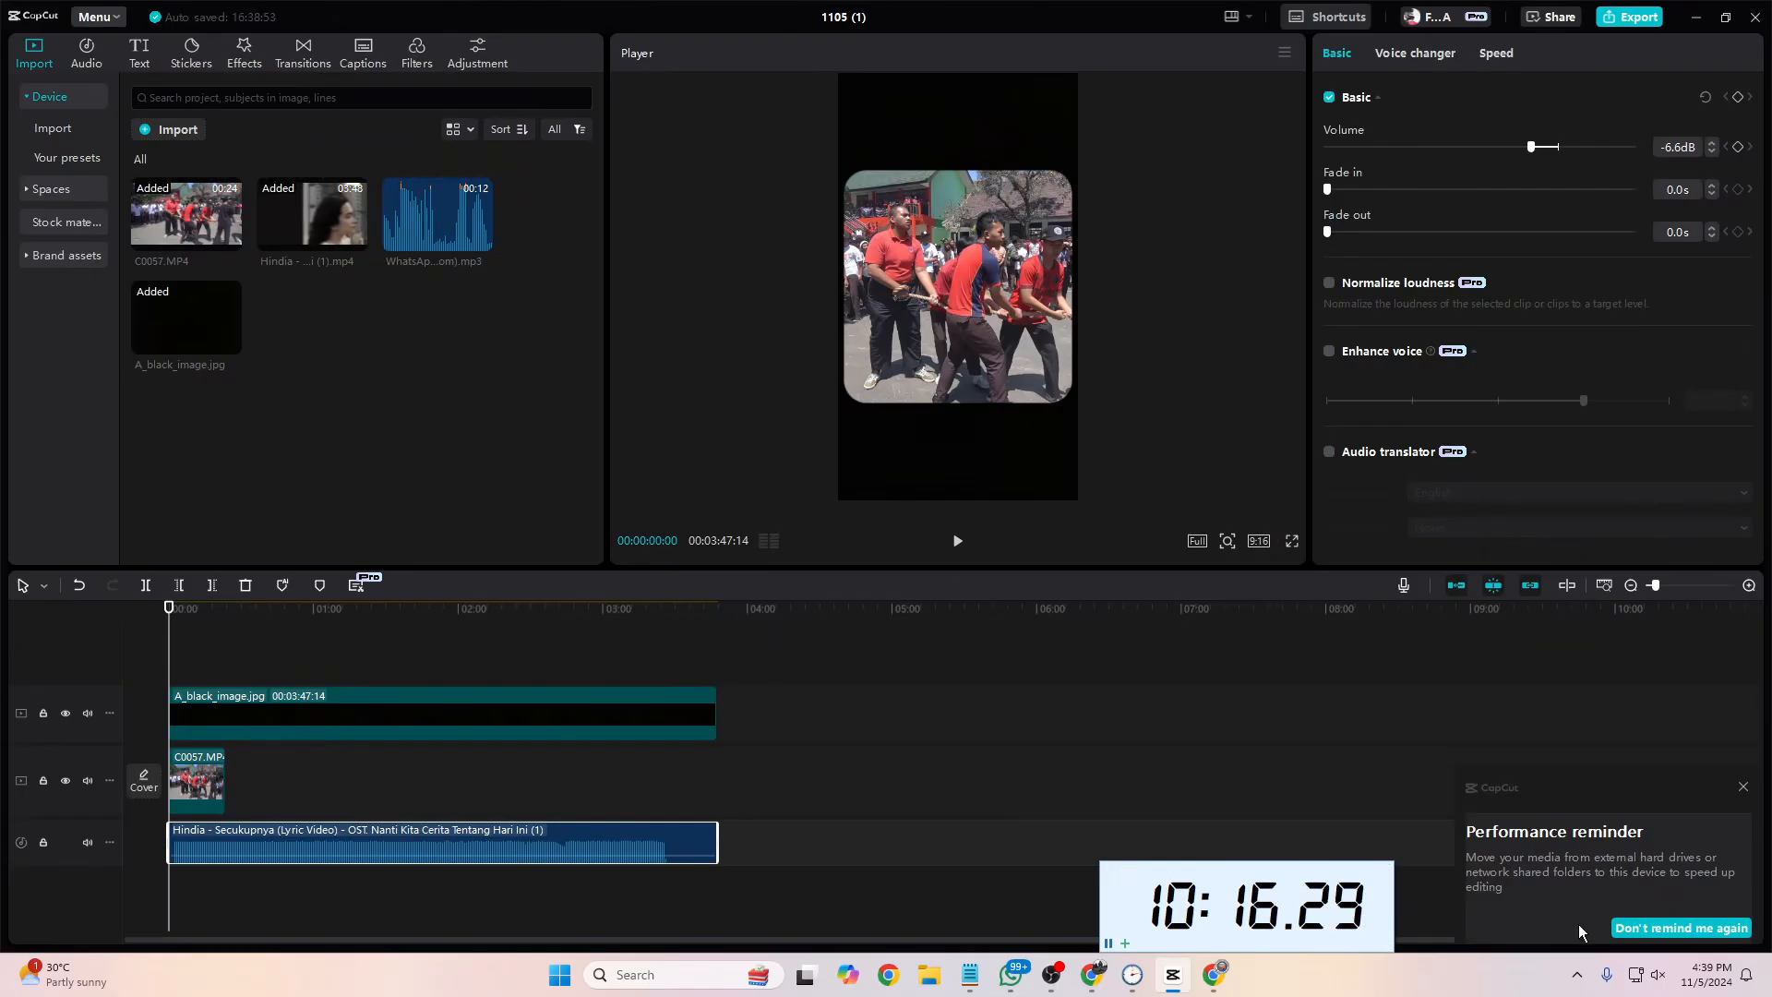
{"action": "left_click", "coordinate": [1648, 975]}
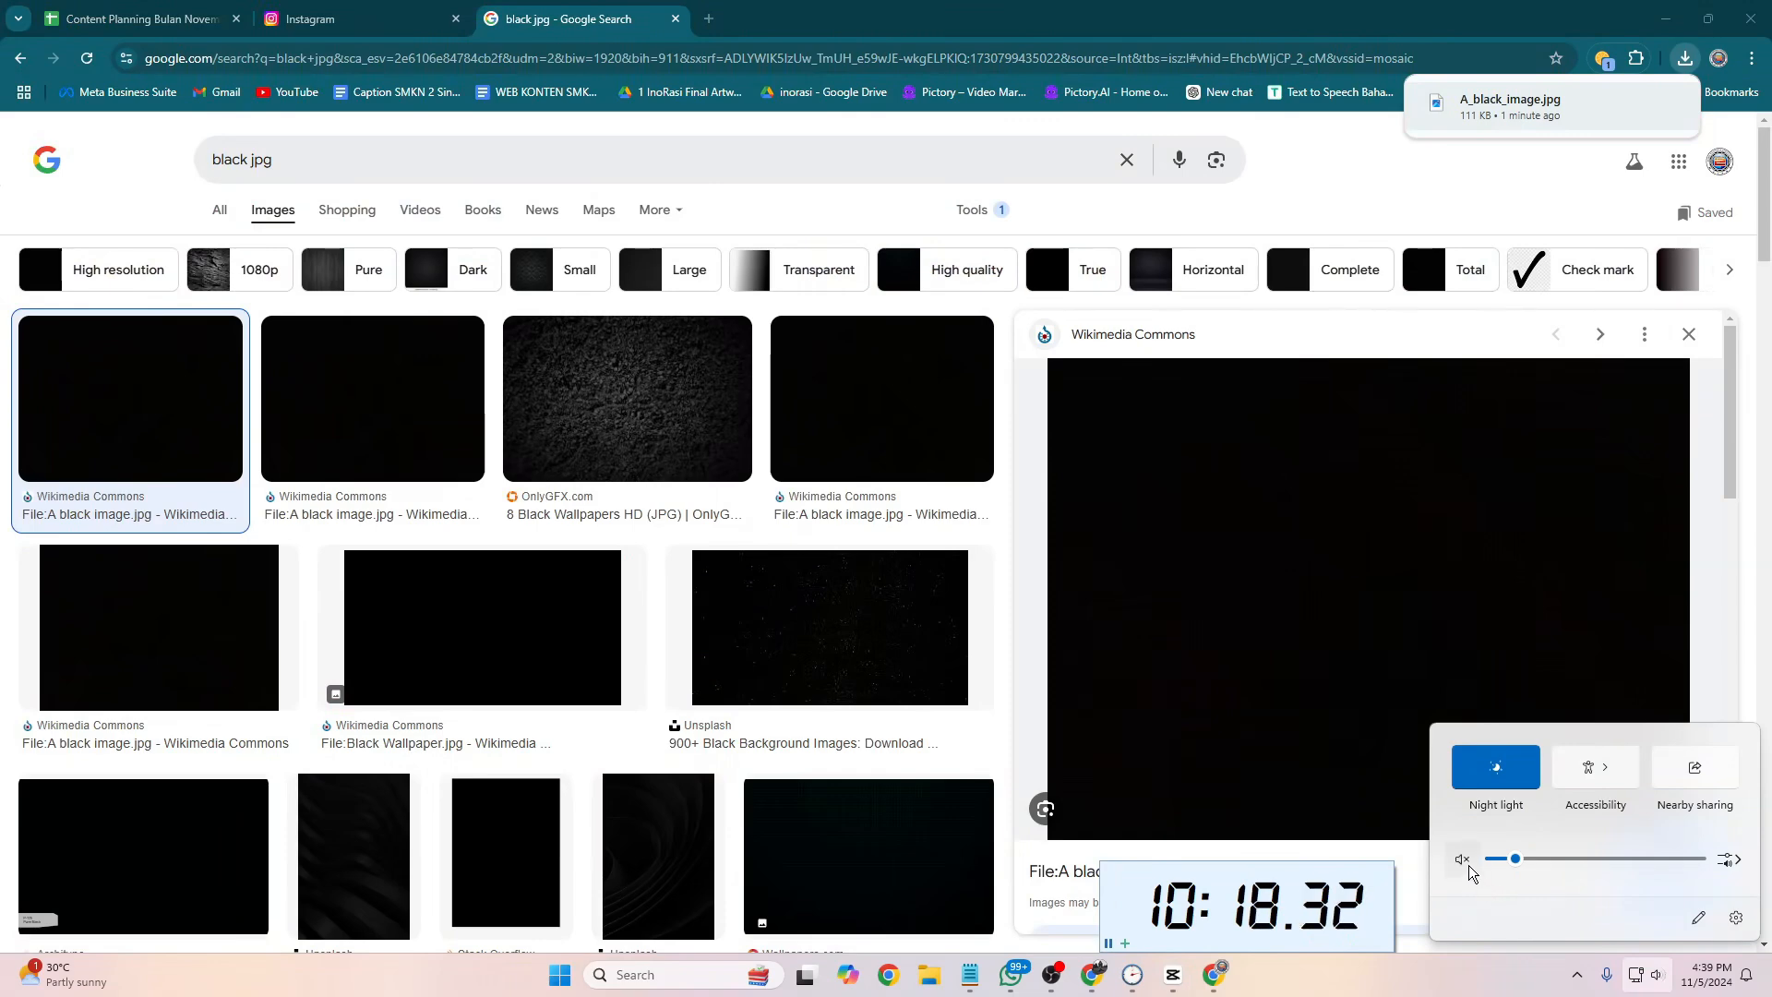
{"action": "left_click", "coordinate": [1212, 980]}
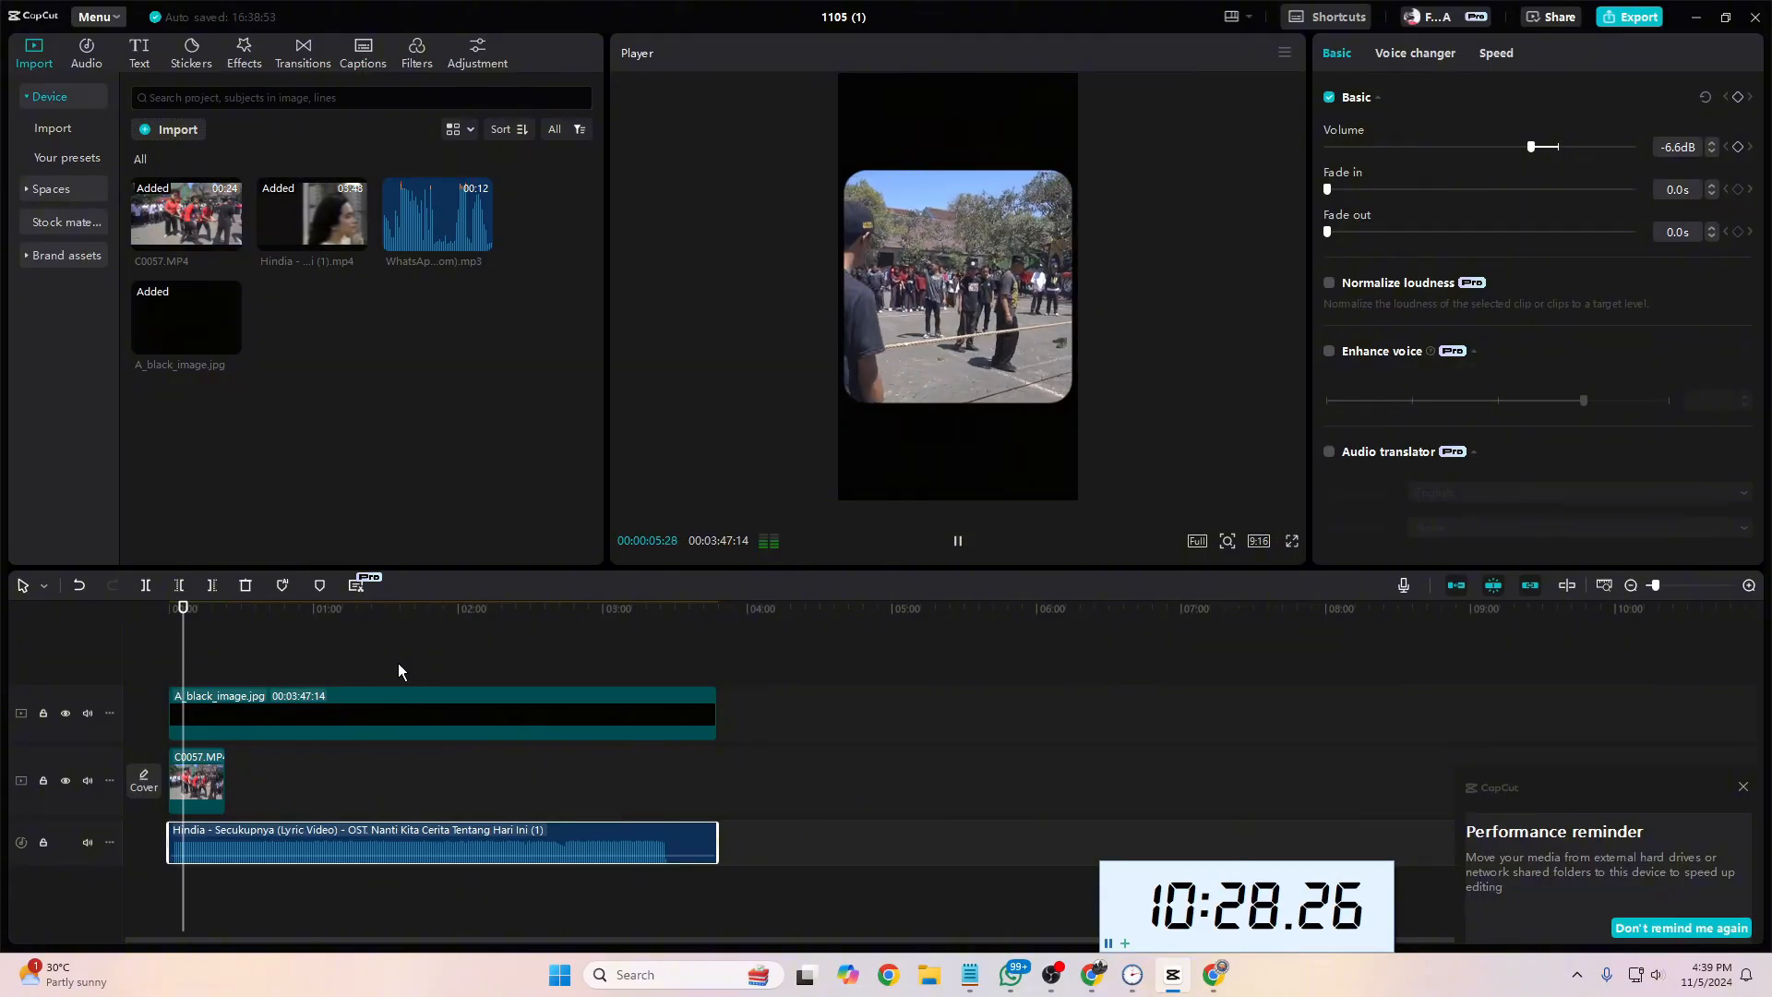
{"action": "key", "text": "space"}
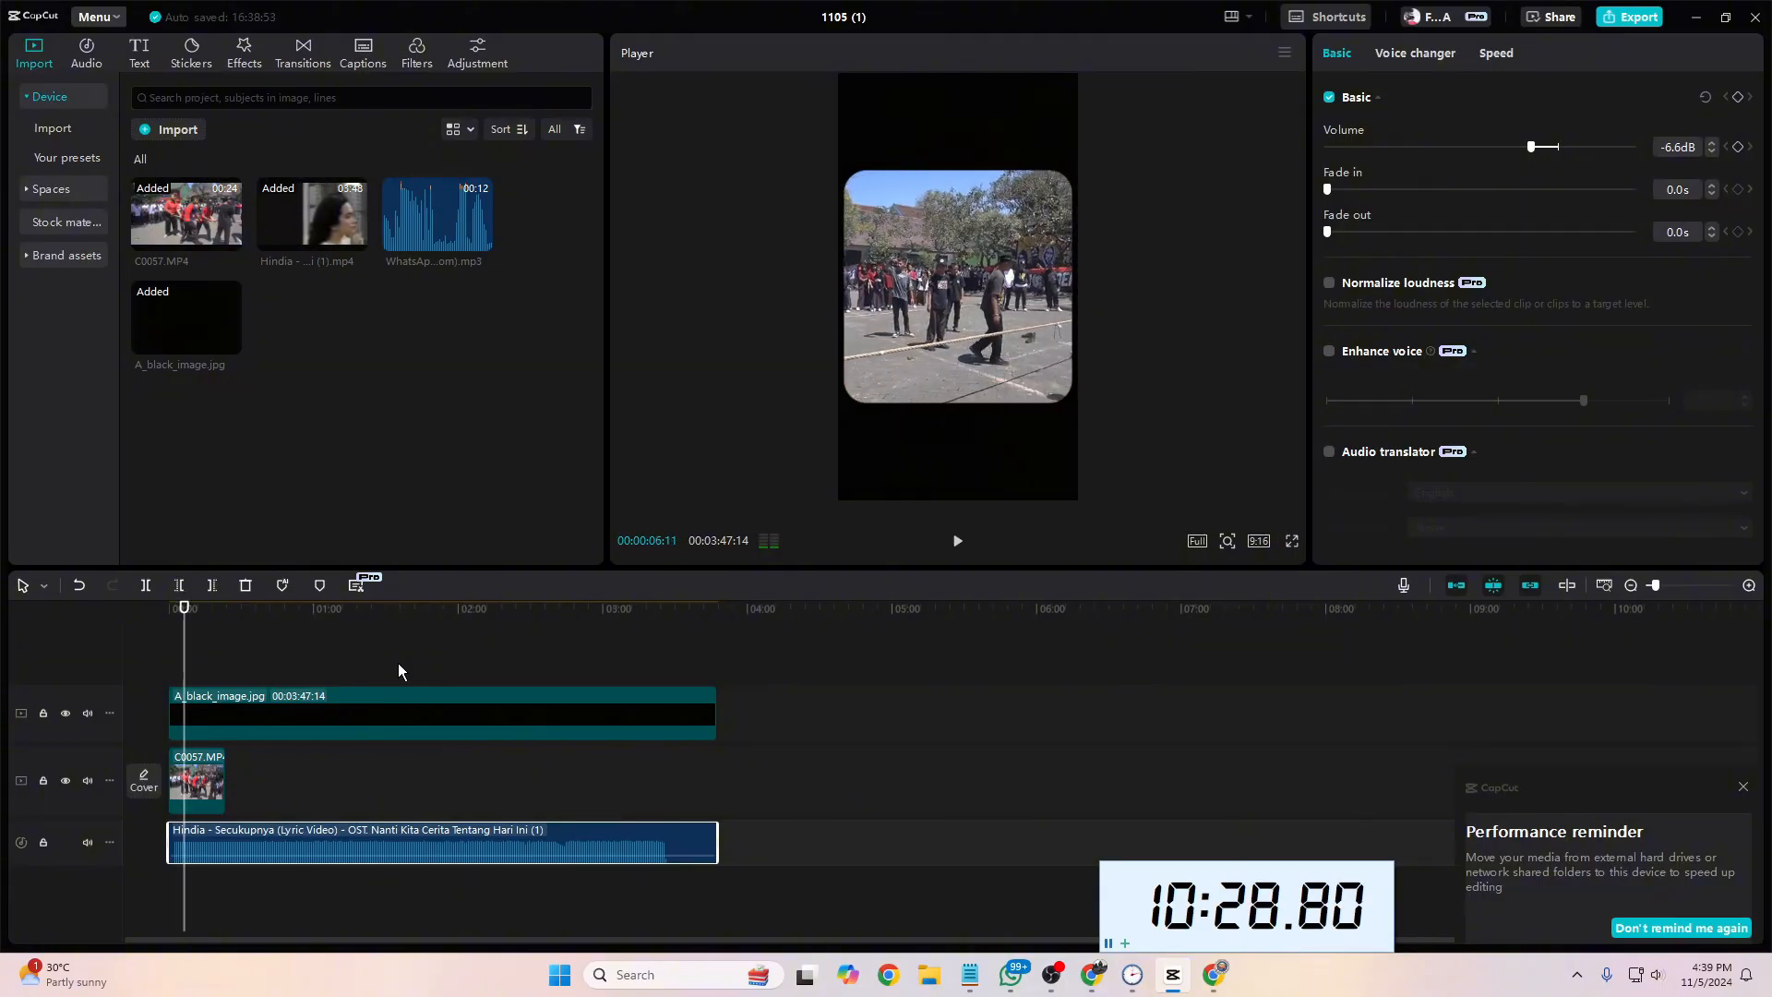
{"action": "left_click", "coordinate": [168, 658]}
Step: Trim the song's beginning at 00:00:01:20, move the clip back to the timeline start and play the new opening
{"action": "left_click", "coordinate": [1747, 585]}
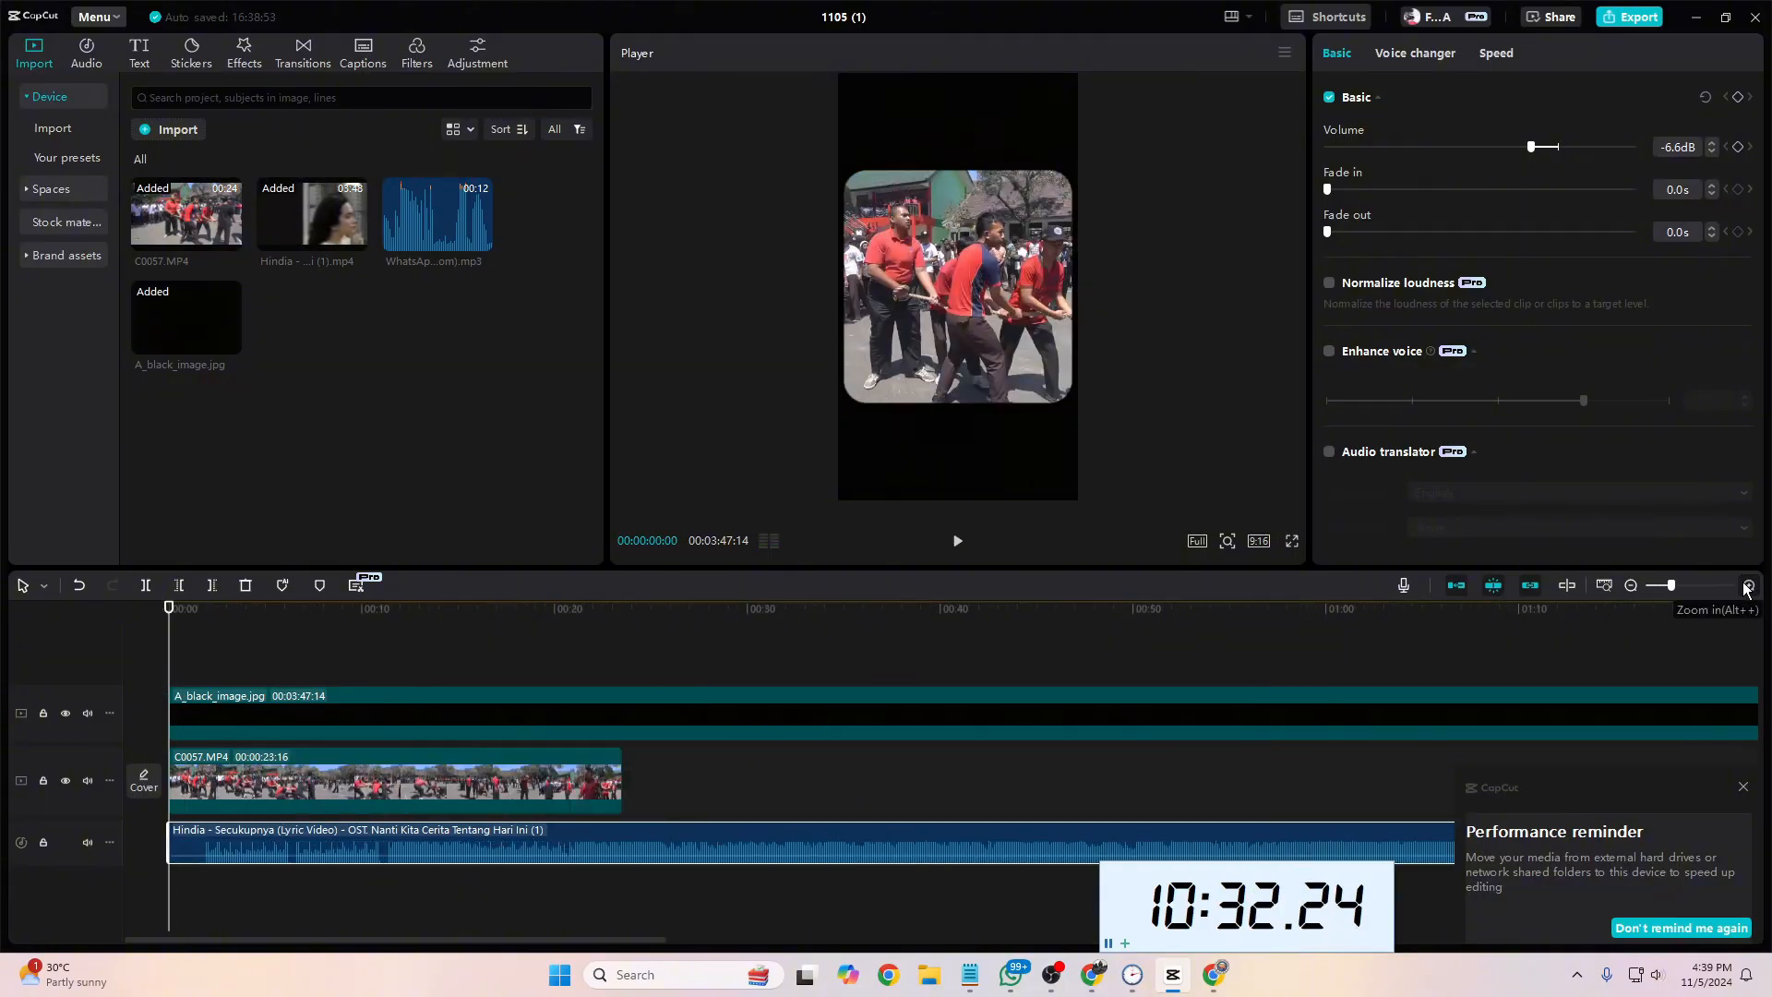
{"action": "left_click_drag", "start_coordinate": [174, 656], "coordinate": [232, 665]}
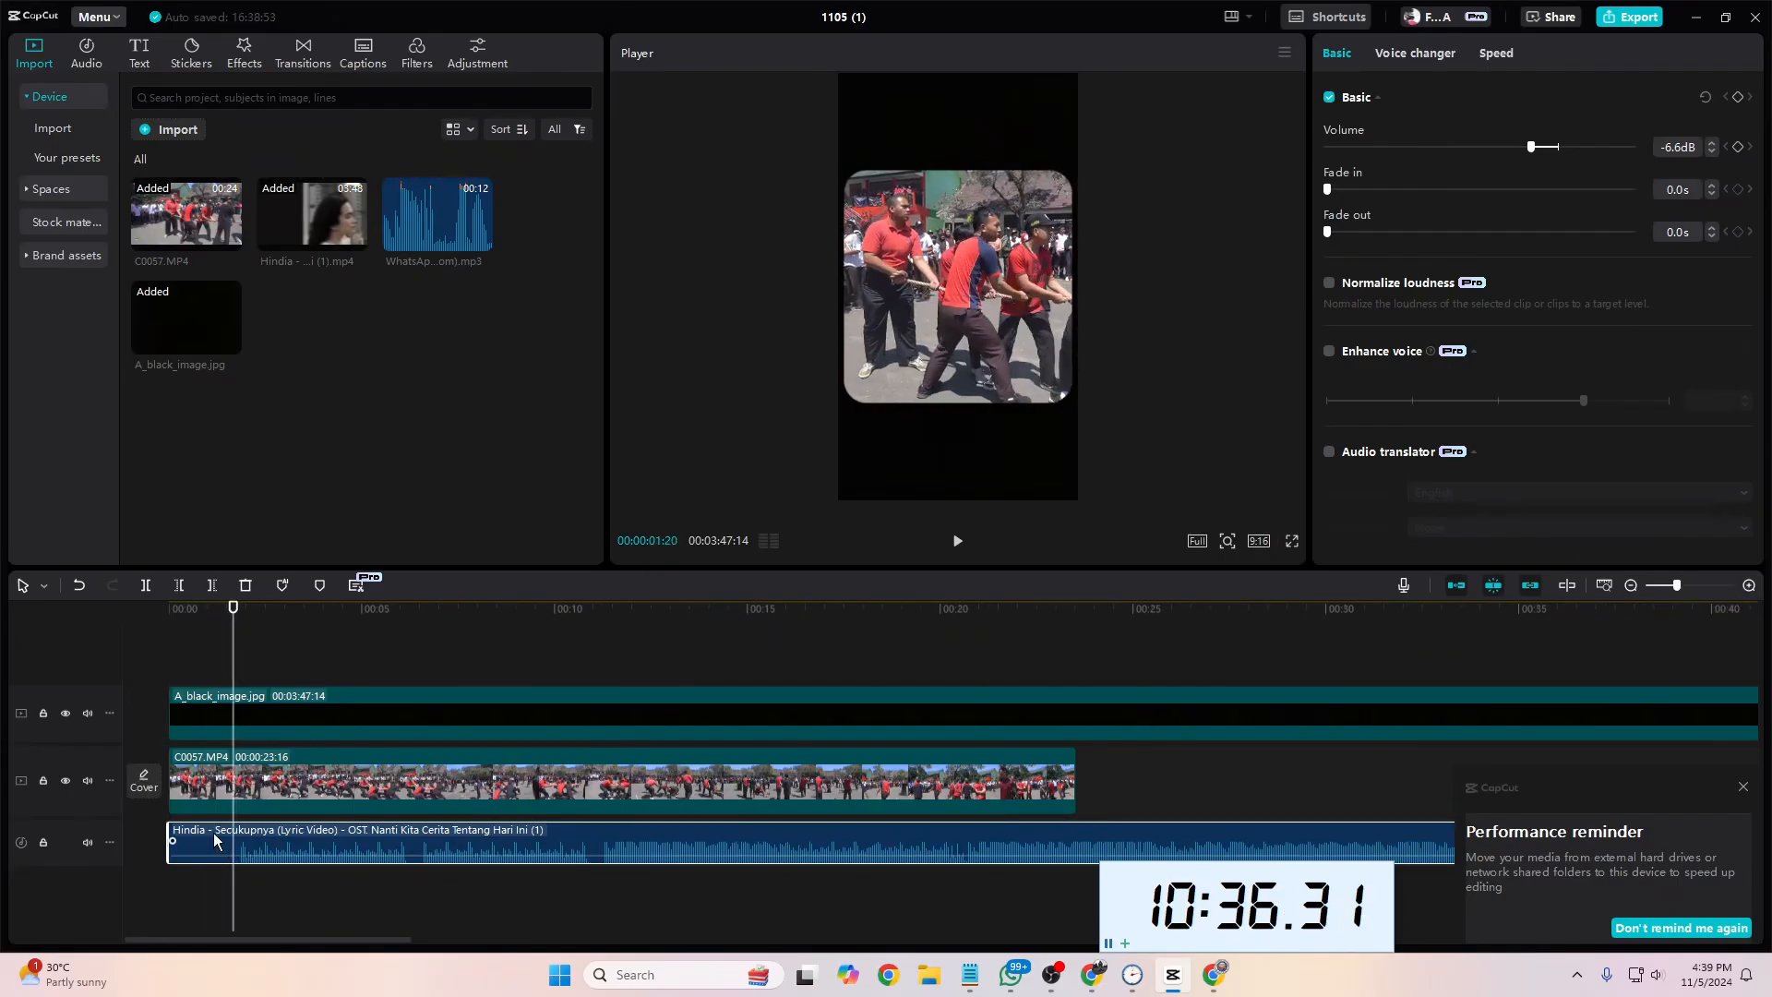
{"action": "left_click", "coordinate": [182, 586]}
{"action": "left_click_drag", "start_coordinate": [334, 845], "coordinate": [269, 846]}
{"action": "left_click", "coordinate": [185, 650]}
{"action": "left_click_drag", "start_coordinate": [184, 651], "coordinate": [144, 657]}
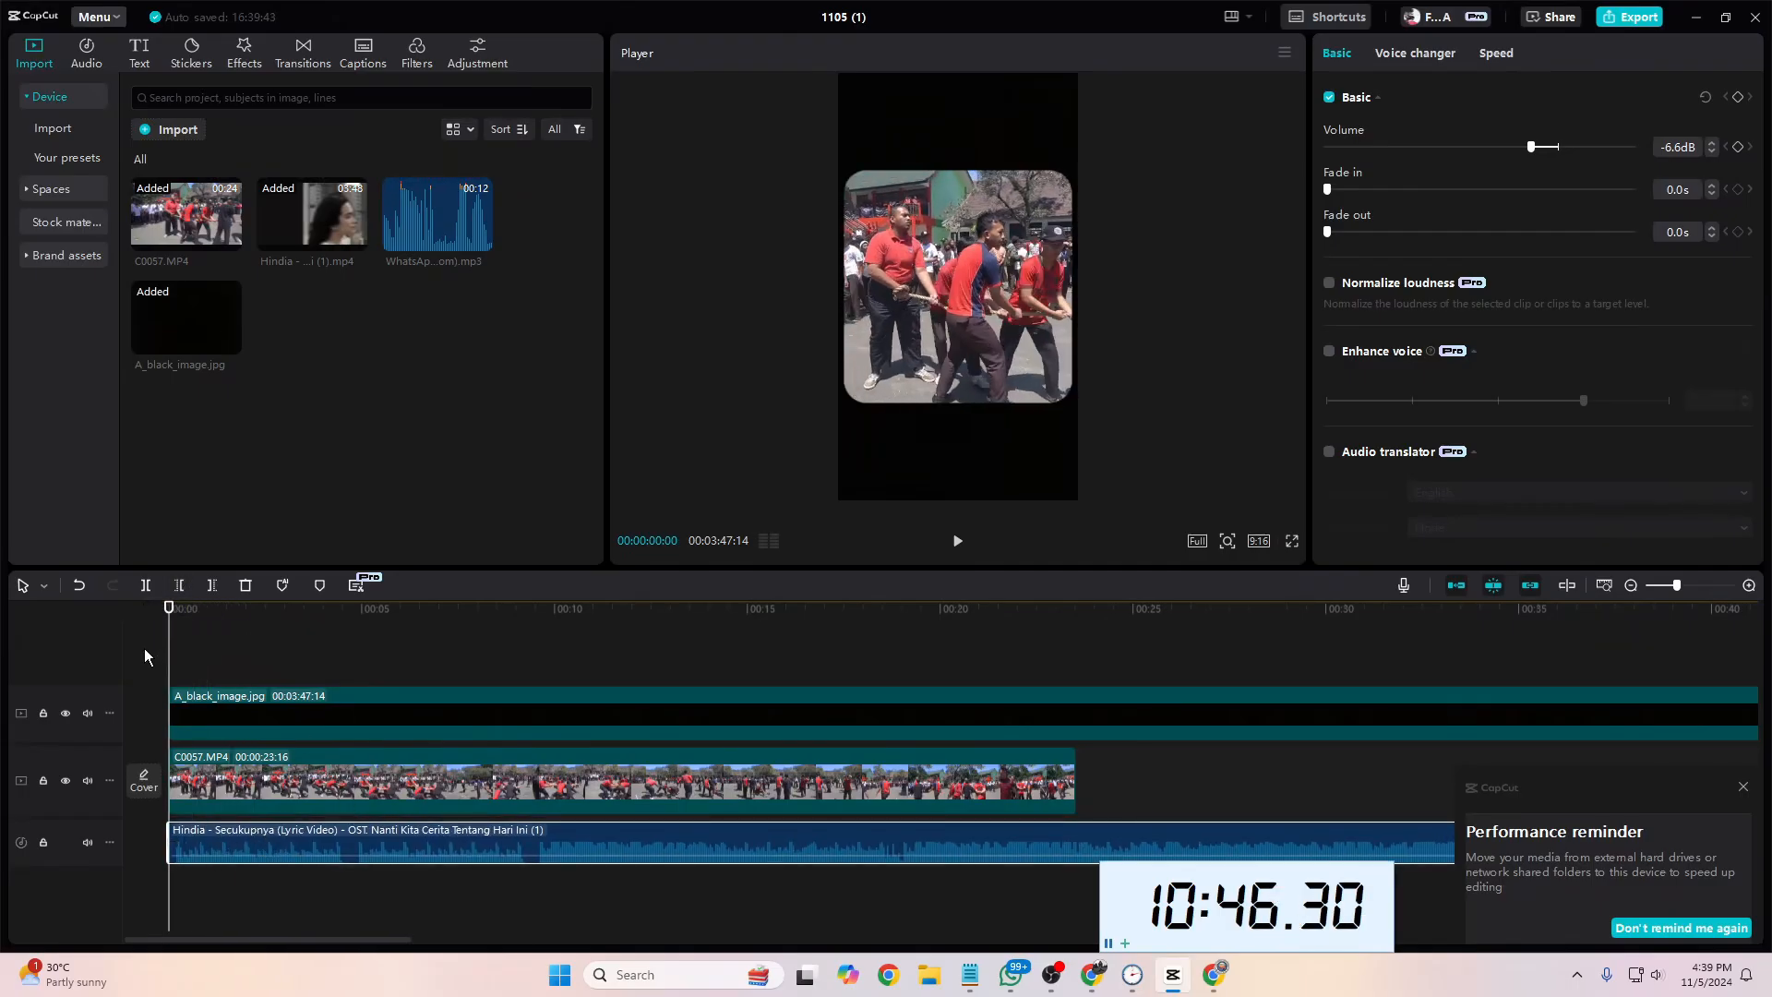
{"action": "key", "text": "space"}
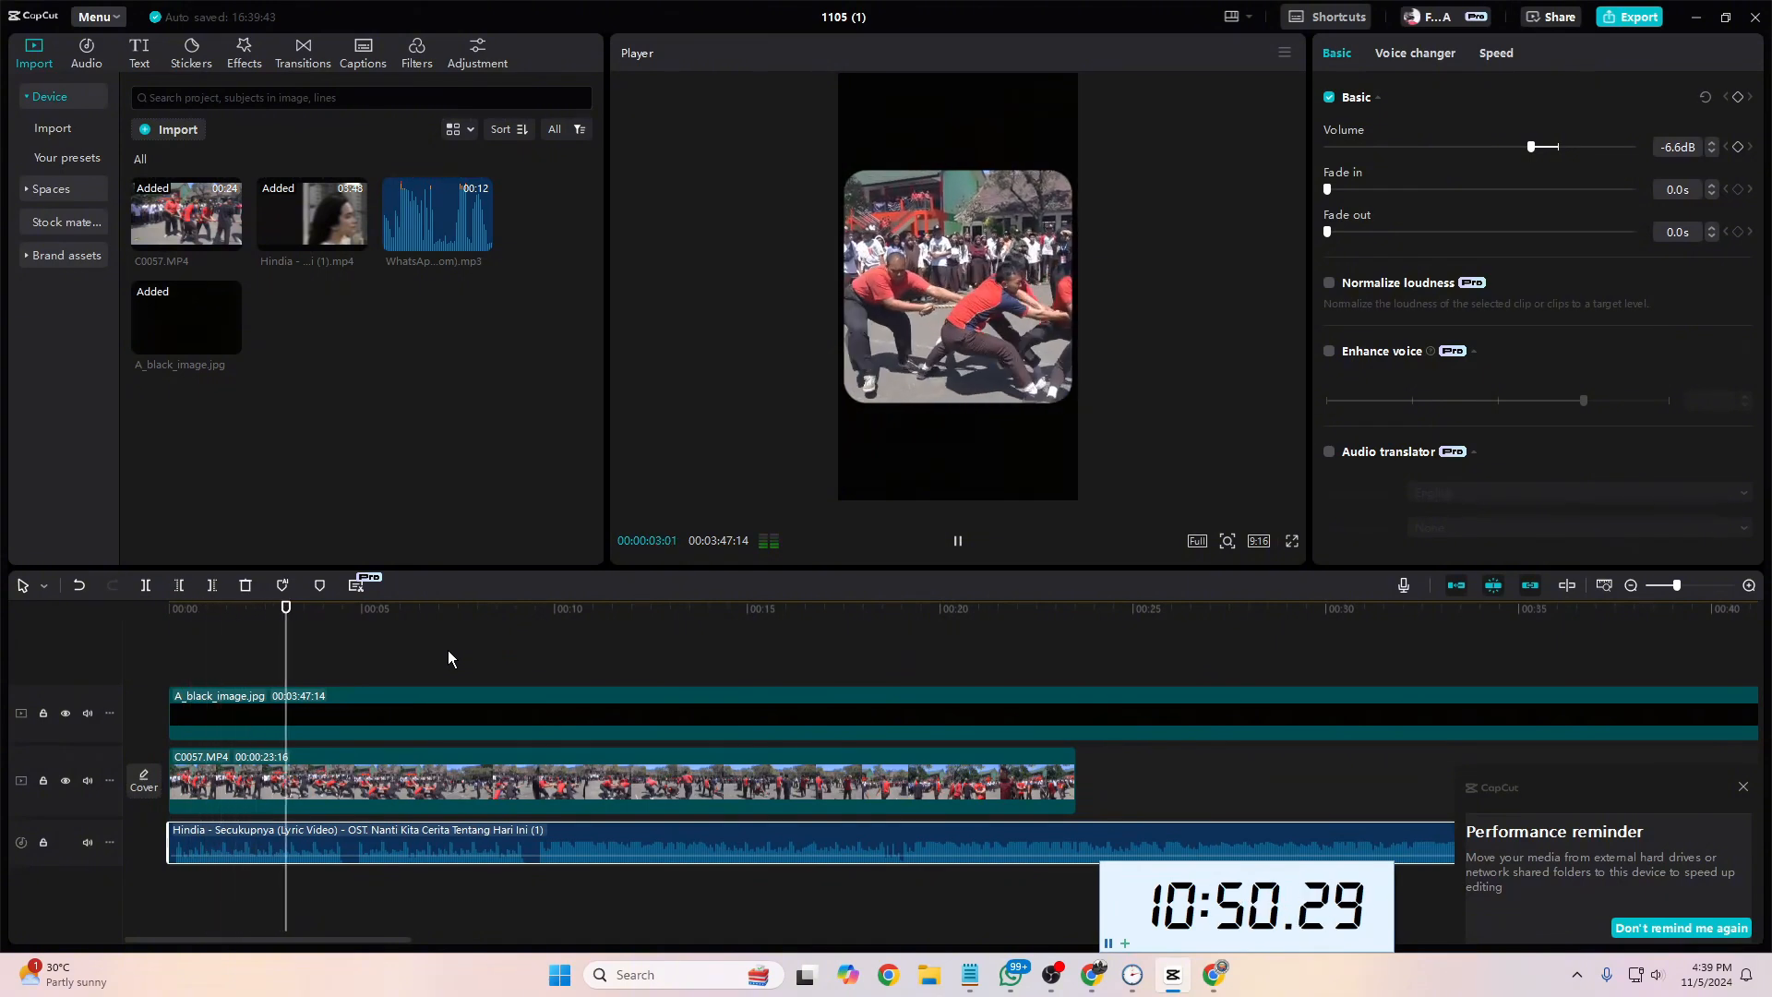
{"action": "key", "text": "space"}
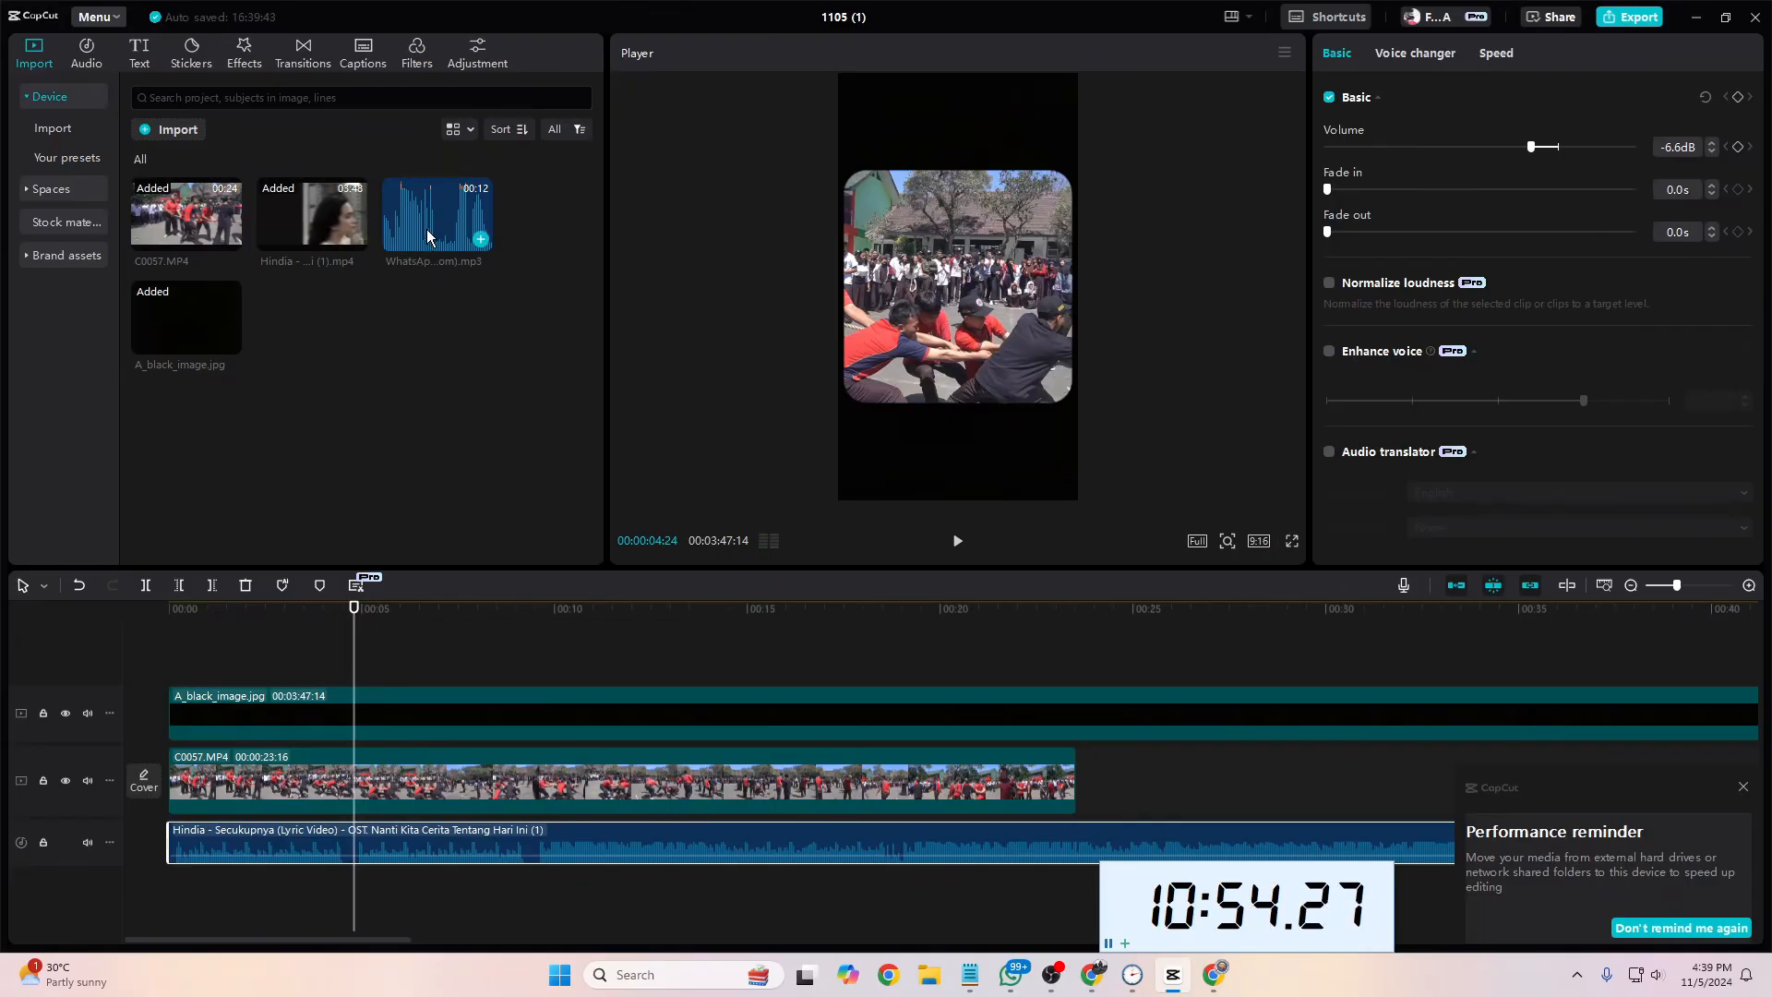
Step: Place the WhatsApp voice-over MP3 on its own track at the timeline start and play it together with the song
{"action": "mouse_move", "coordinate": [1209, 966]}
{"action": "left_click_drag", "start_coordinate": [457, 222], "coordinate": [167, 810]}
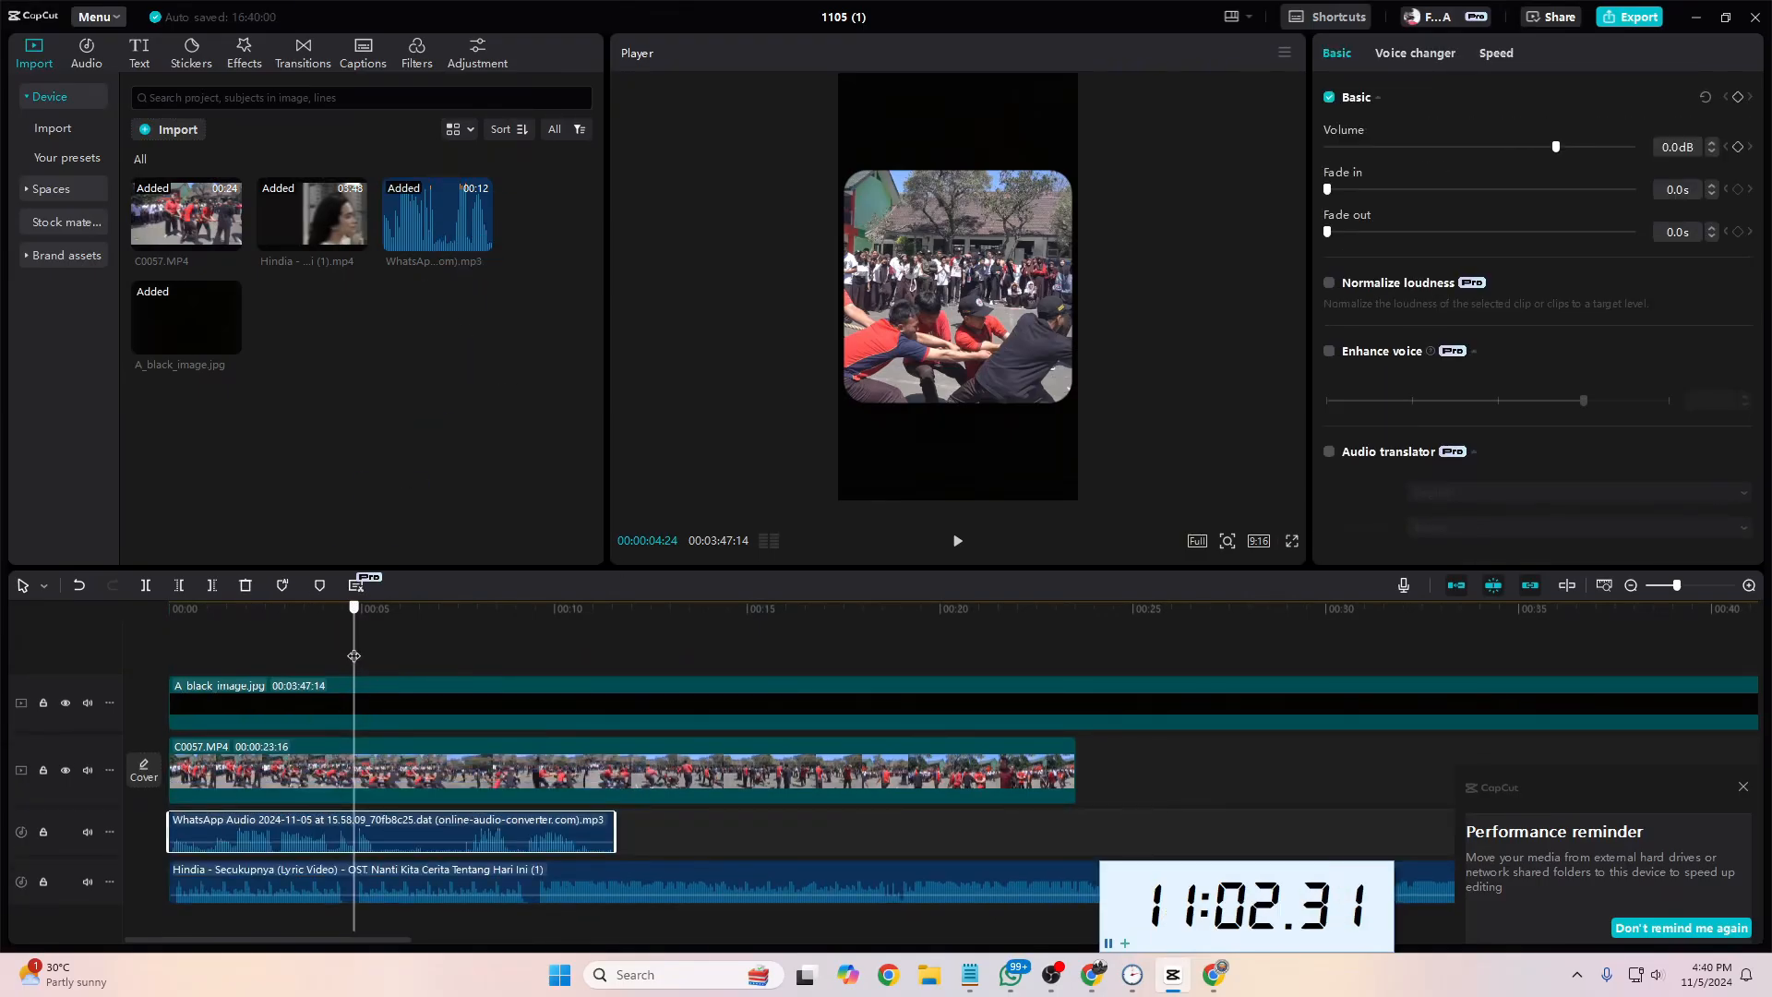
{"action": "left_click_drag", "start_coordinate": [350, 655], "coordinate": [151, 692]}
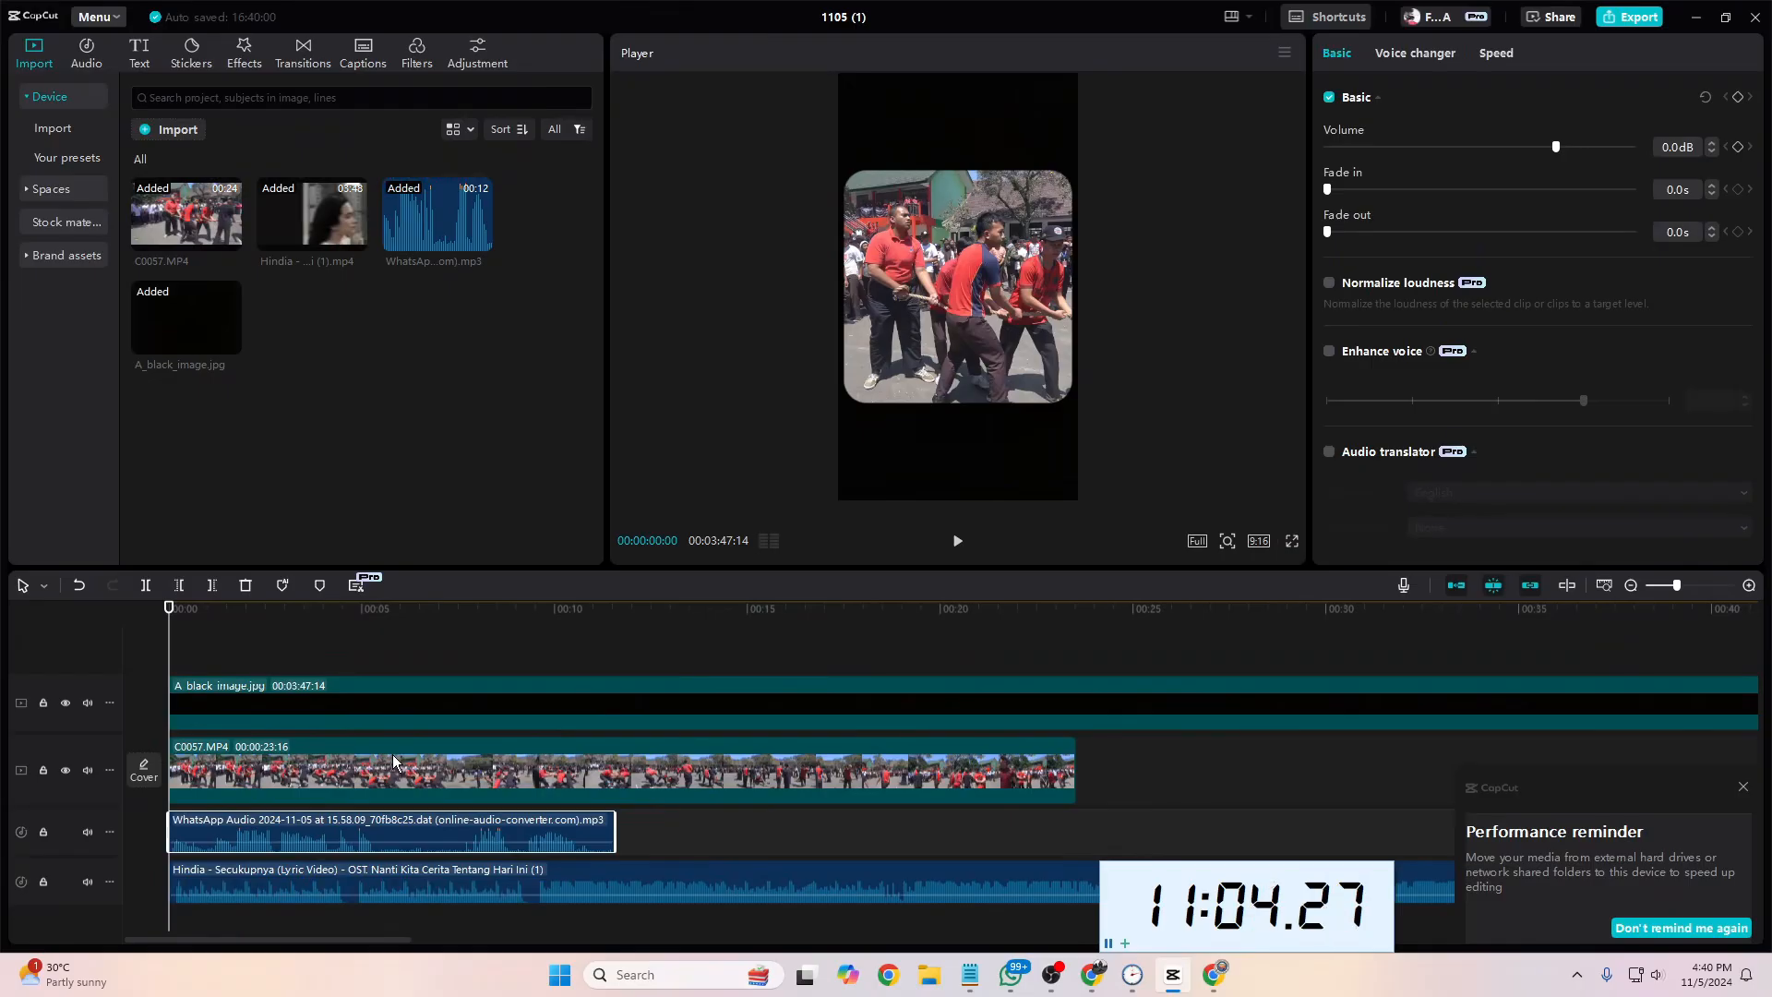
{"action": "key", "text": "space"}
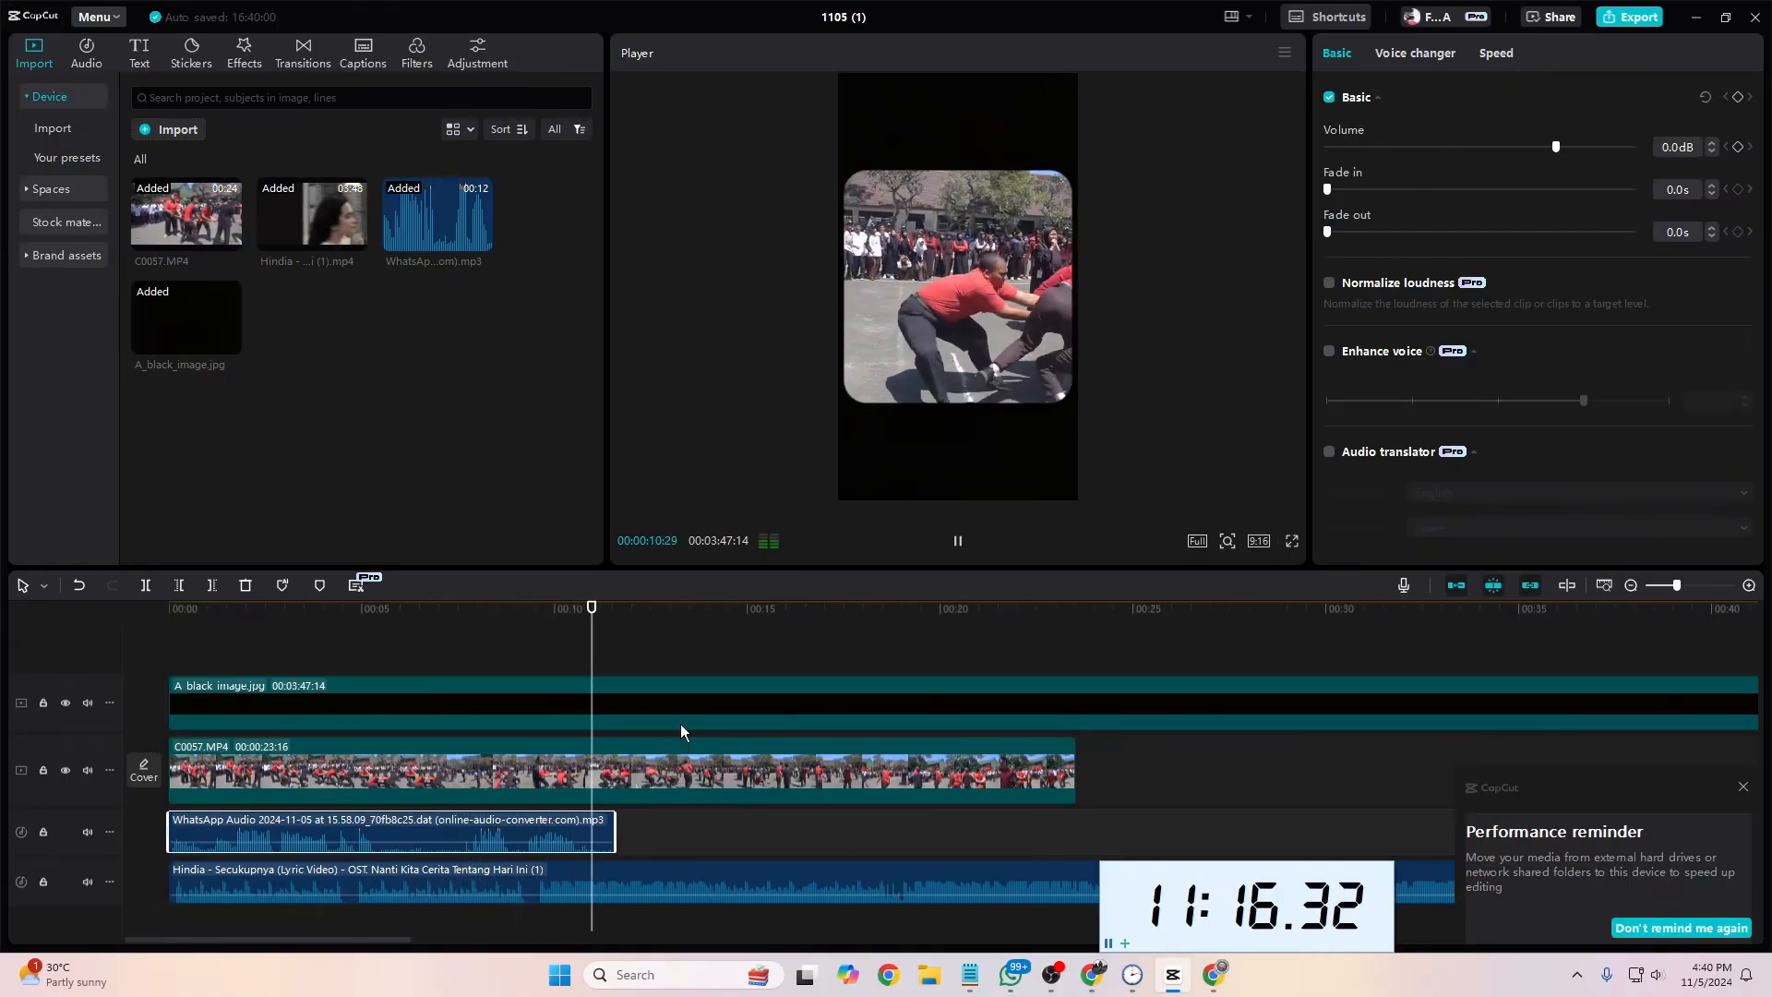
{"action": "key", "text": "space"}
{"action": "left_click", "coordinate": [540, 866]}
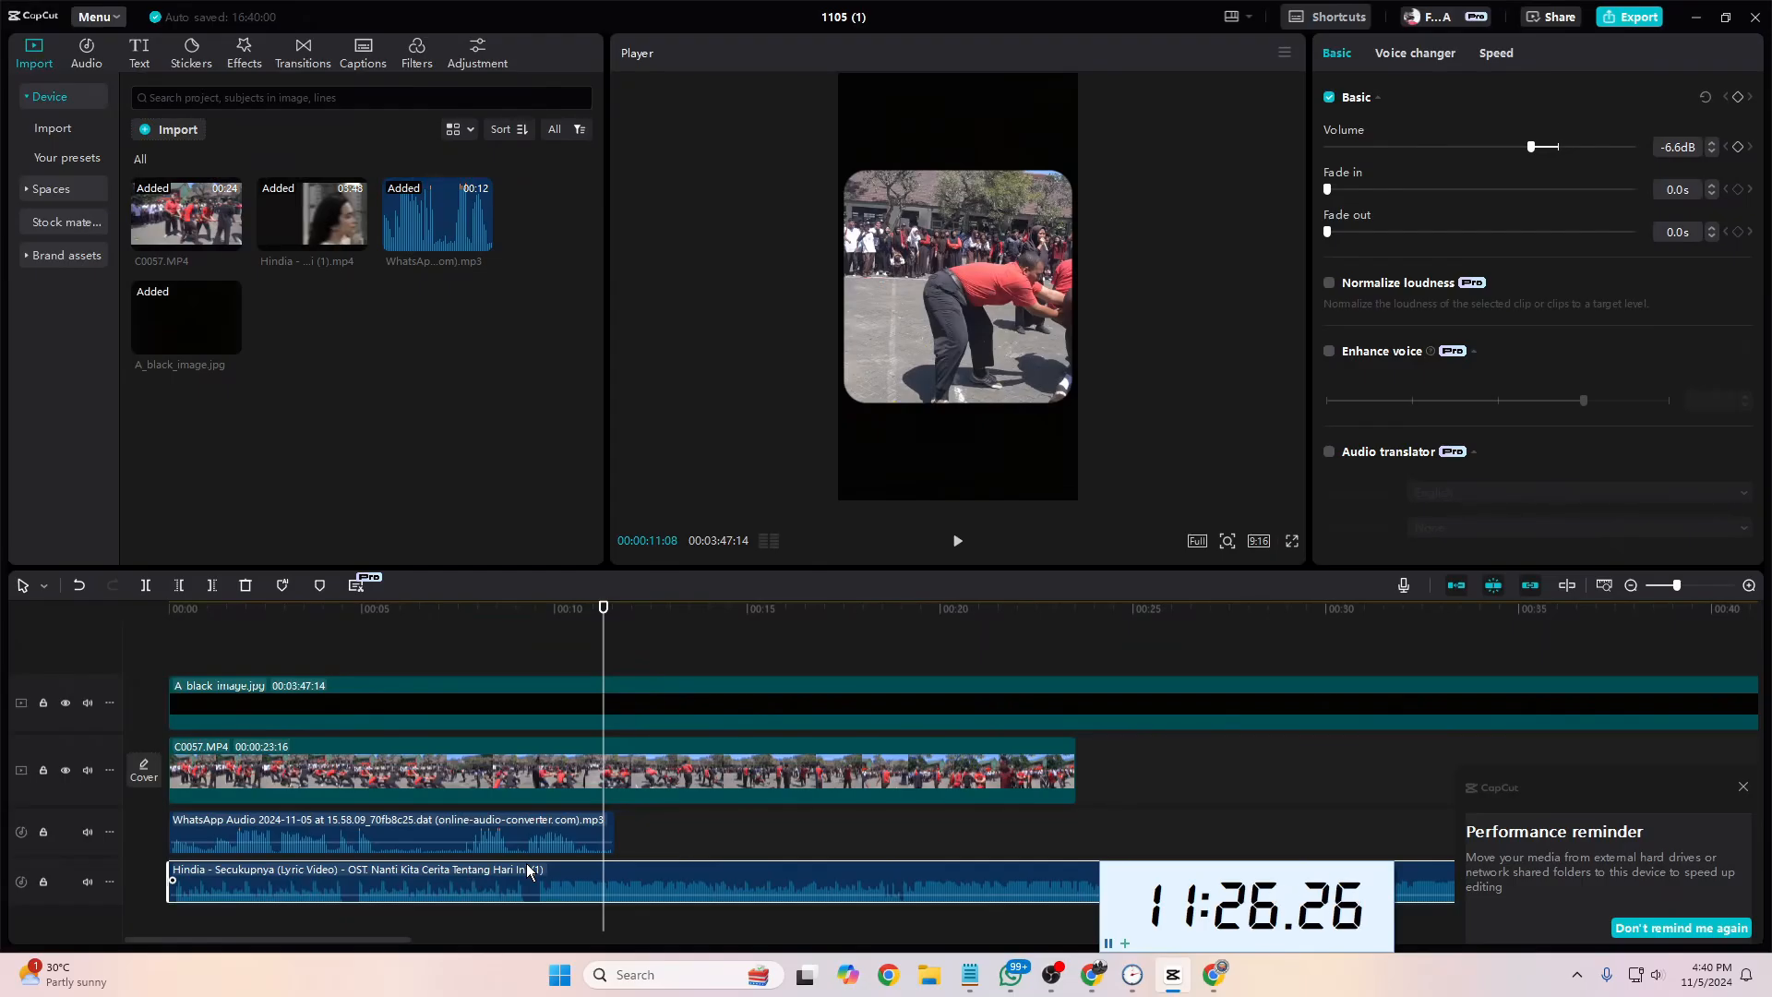
{"action": "left_click", "coordinate": [560, 829]}
{"action": "left_click_drag", "start_coordinate": [601, 678], "coordinate": [87, 729]}
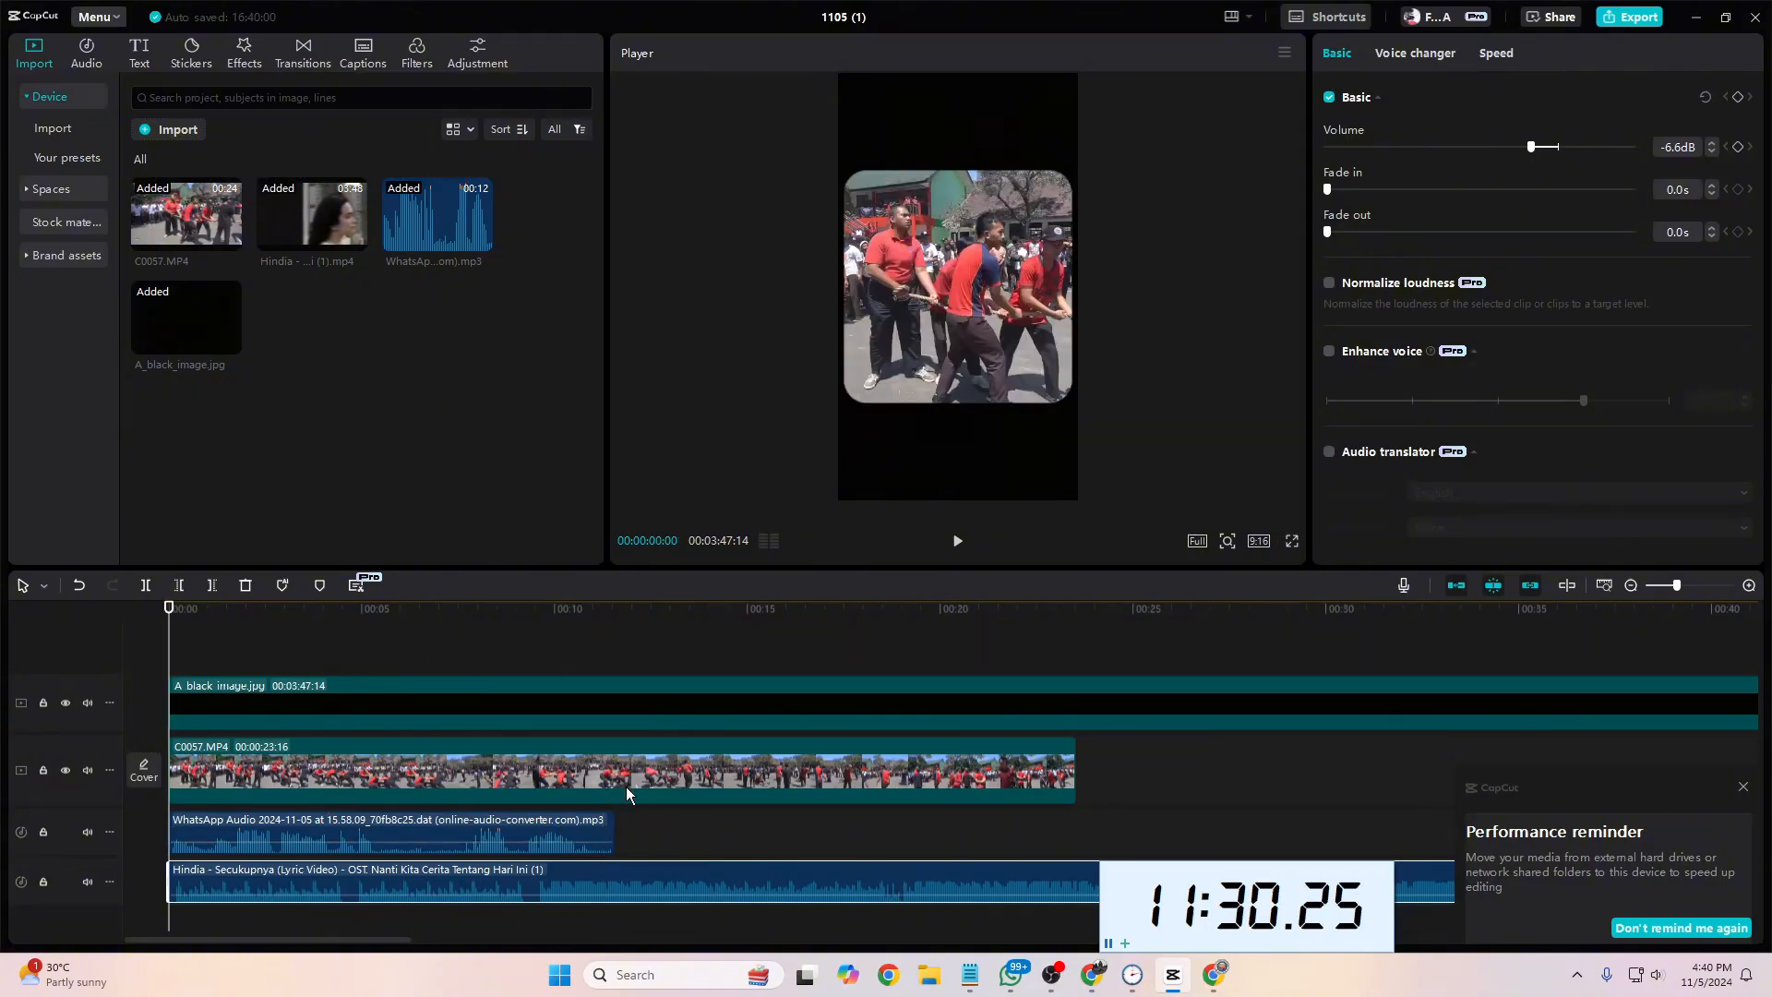
Step: Mute the computer's sound and return to the CapCut project
{"action": "left_click", "coordinate": [1660, 976]}
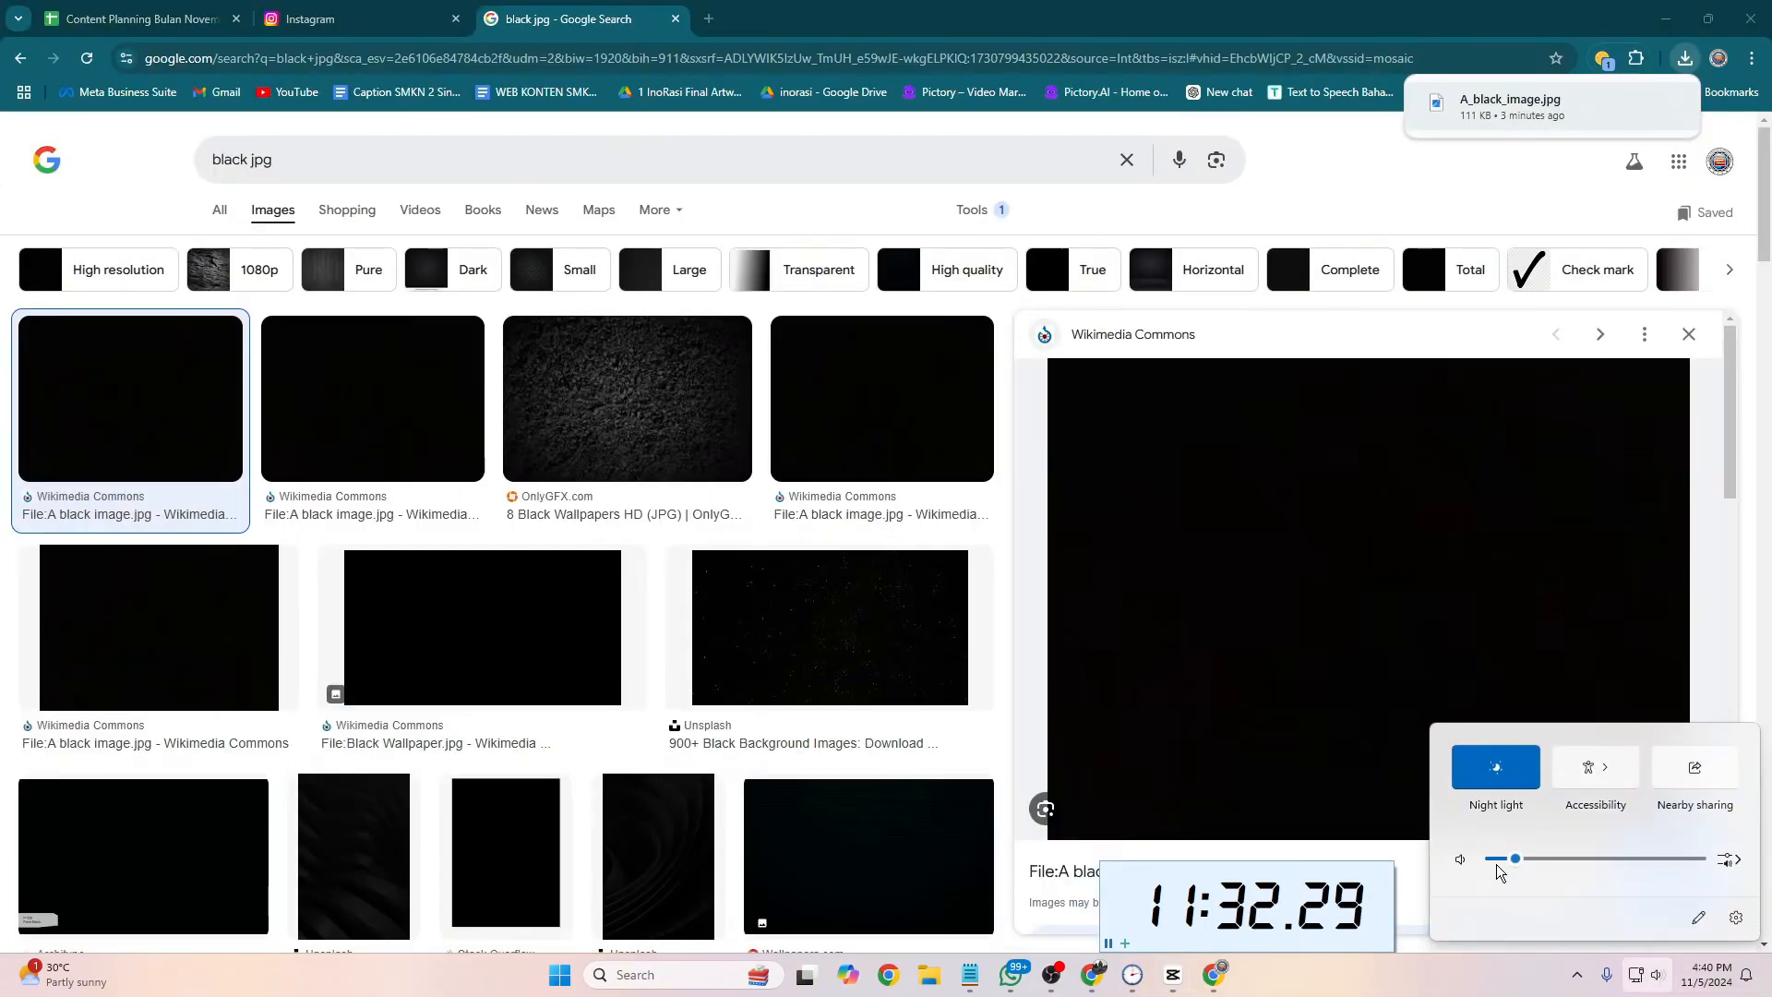
{"action": "left_click", "coordinate": [1462, 859]}
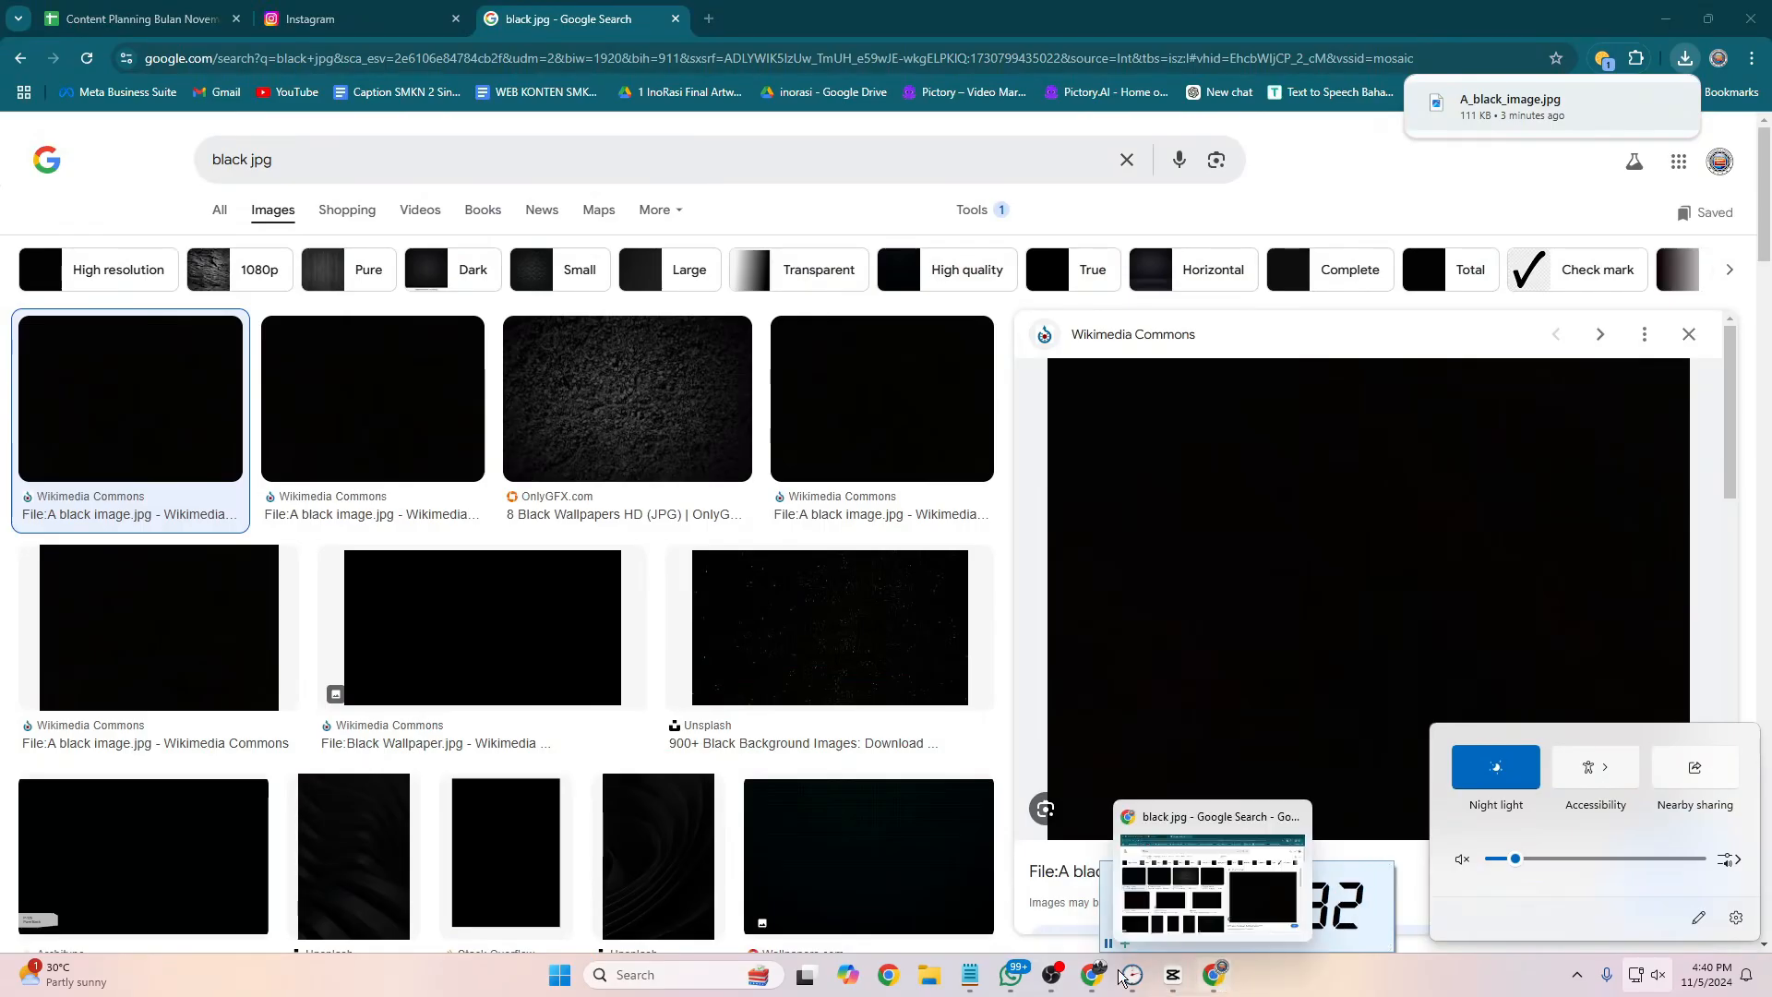
{"action": "left_click", "coordinate": [1173, 974]}
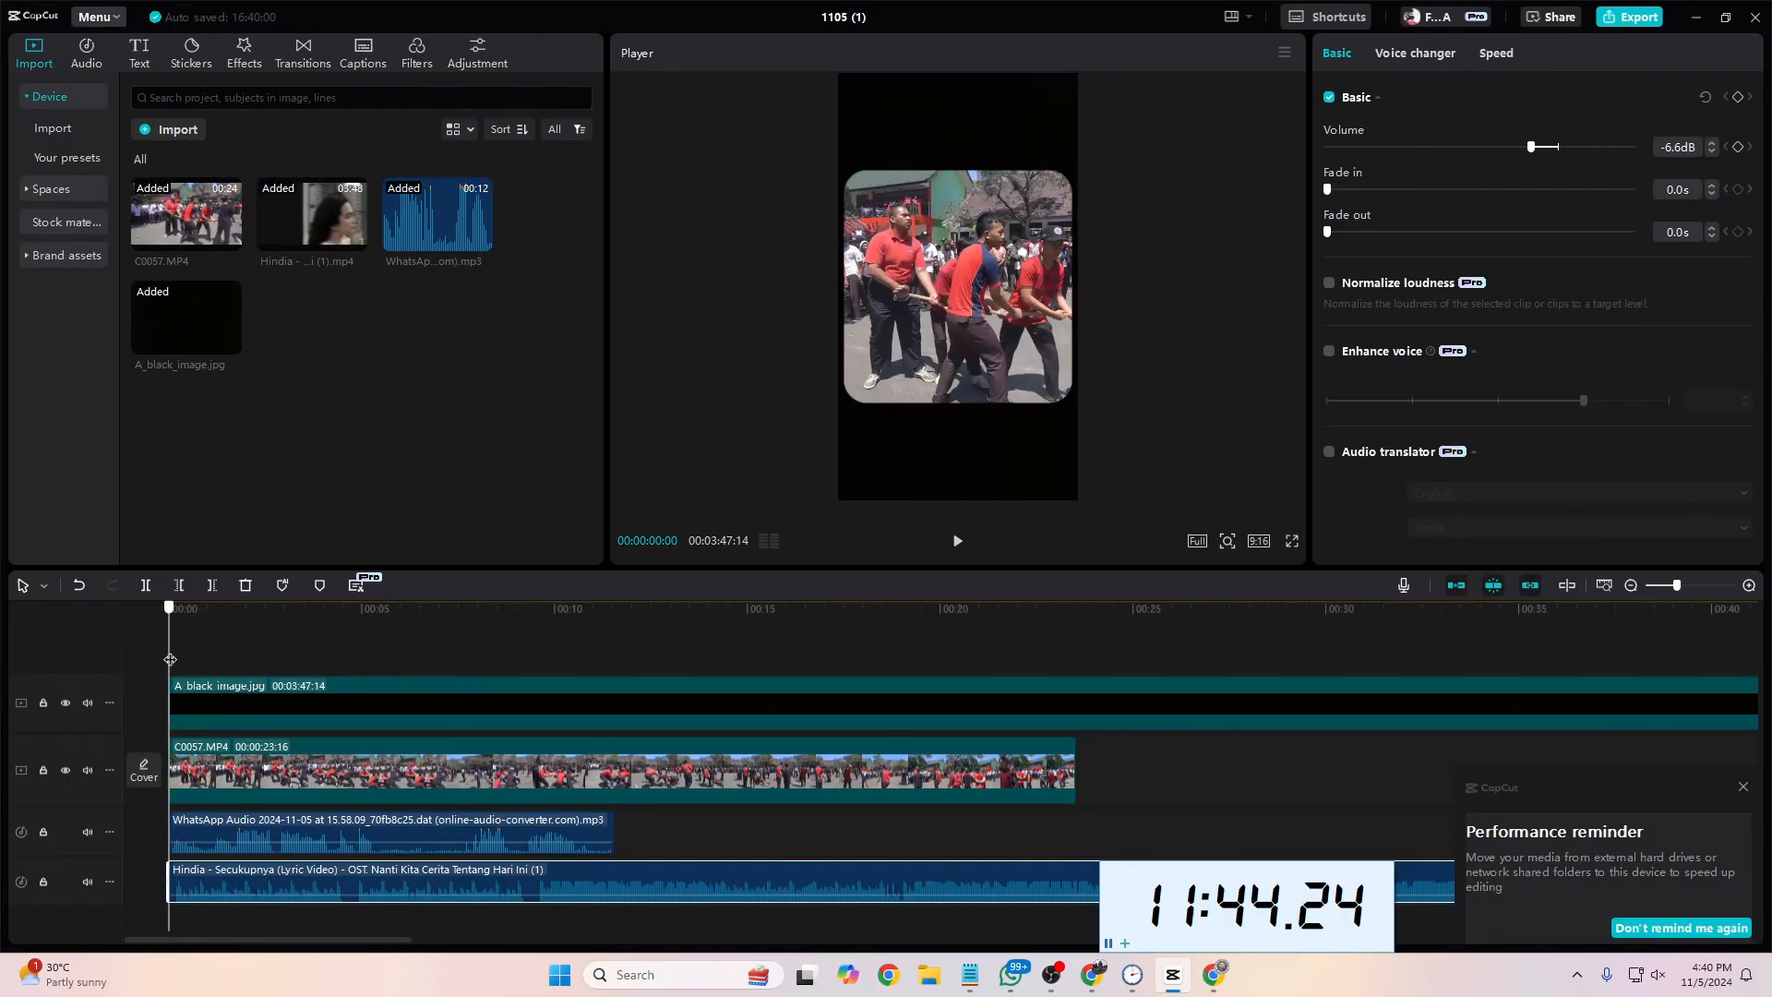
Step: Select the voice-over clip, unmute the computer's sound at a low volume and return to the CapCut project
{"action": "left_click", "coordinate": [425, 828]}
{"action": "left_click", "coordinate": [1635, 974]}
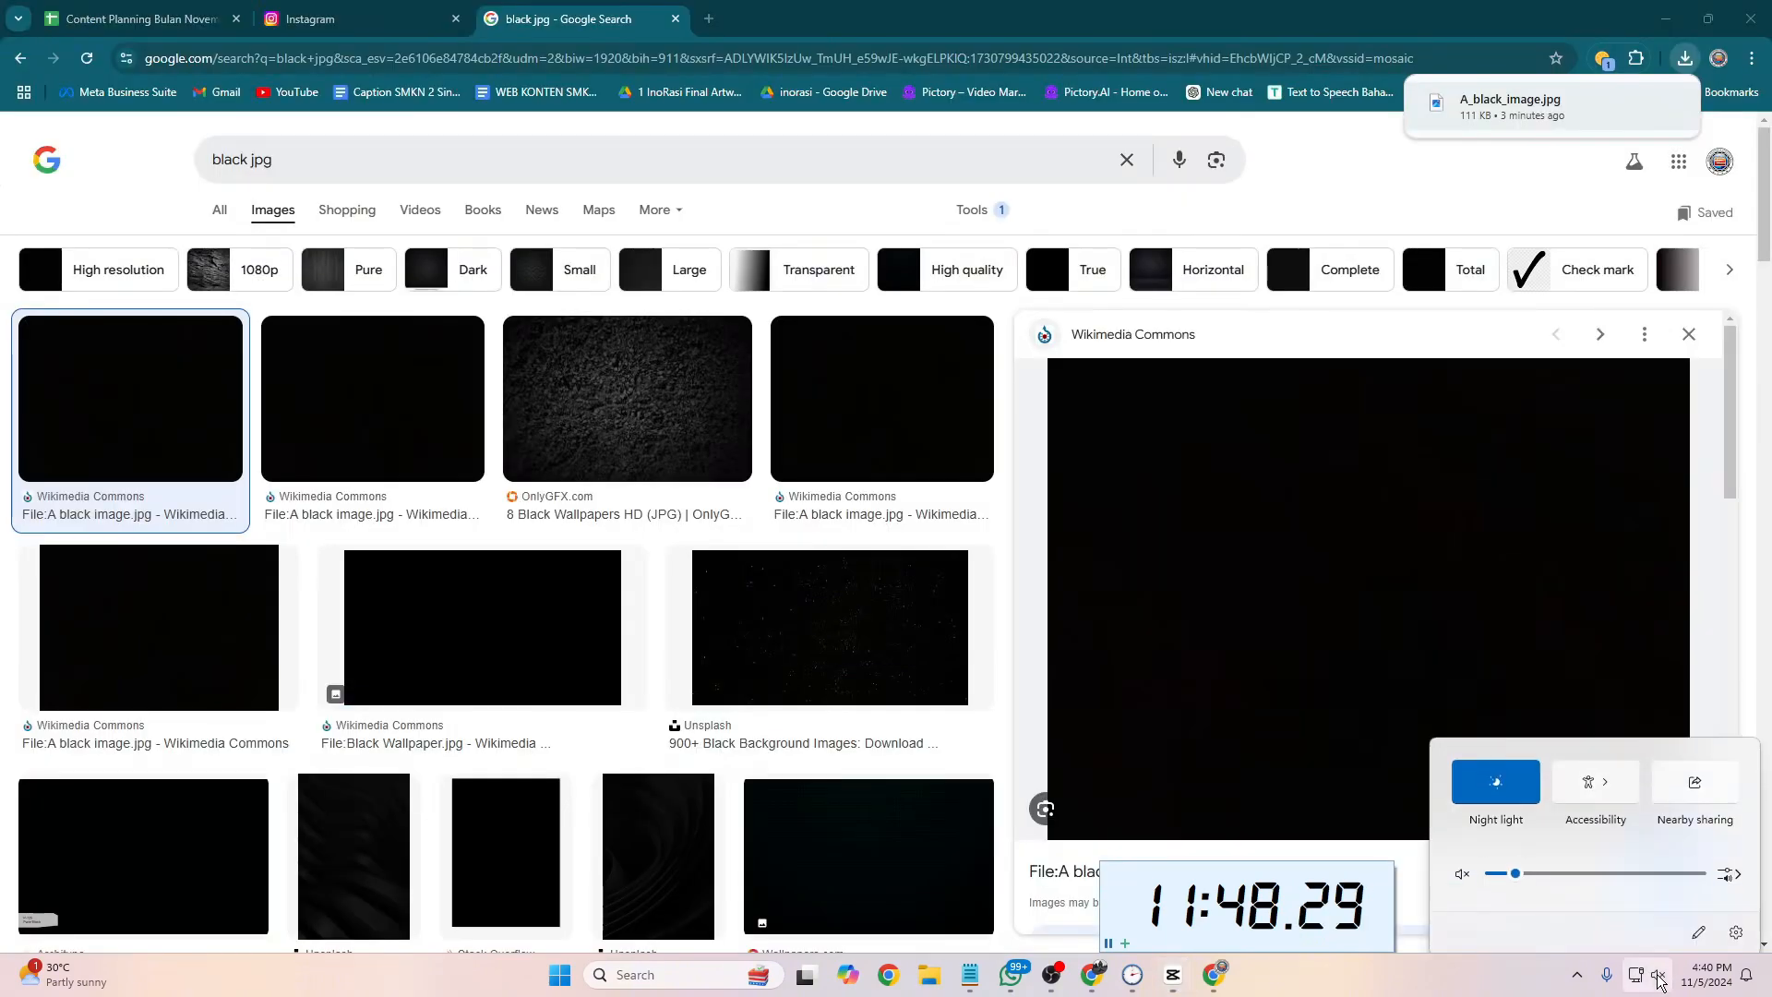
{"action": "left_click", "coordinate": [1169, 975]}
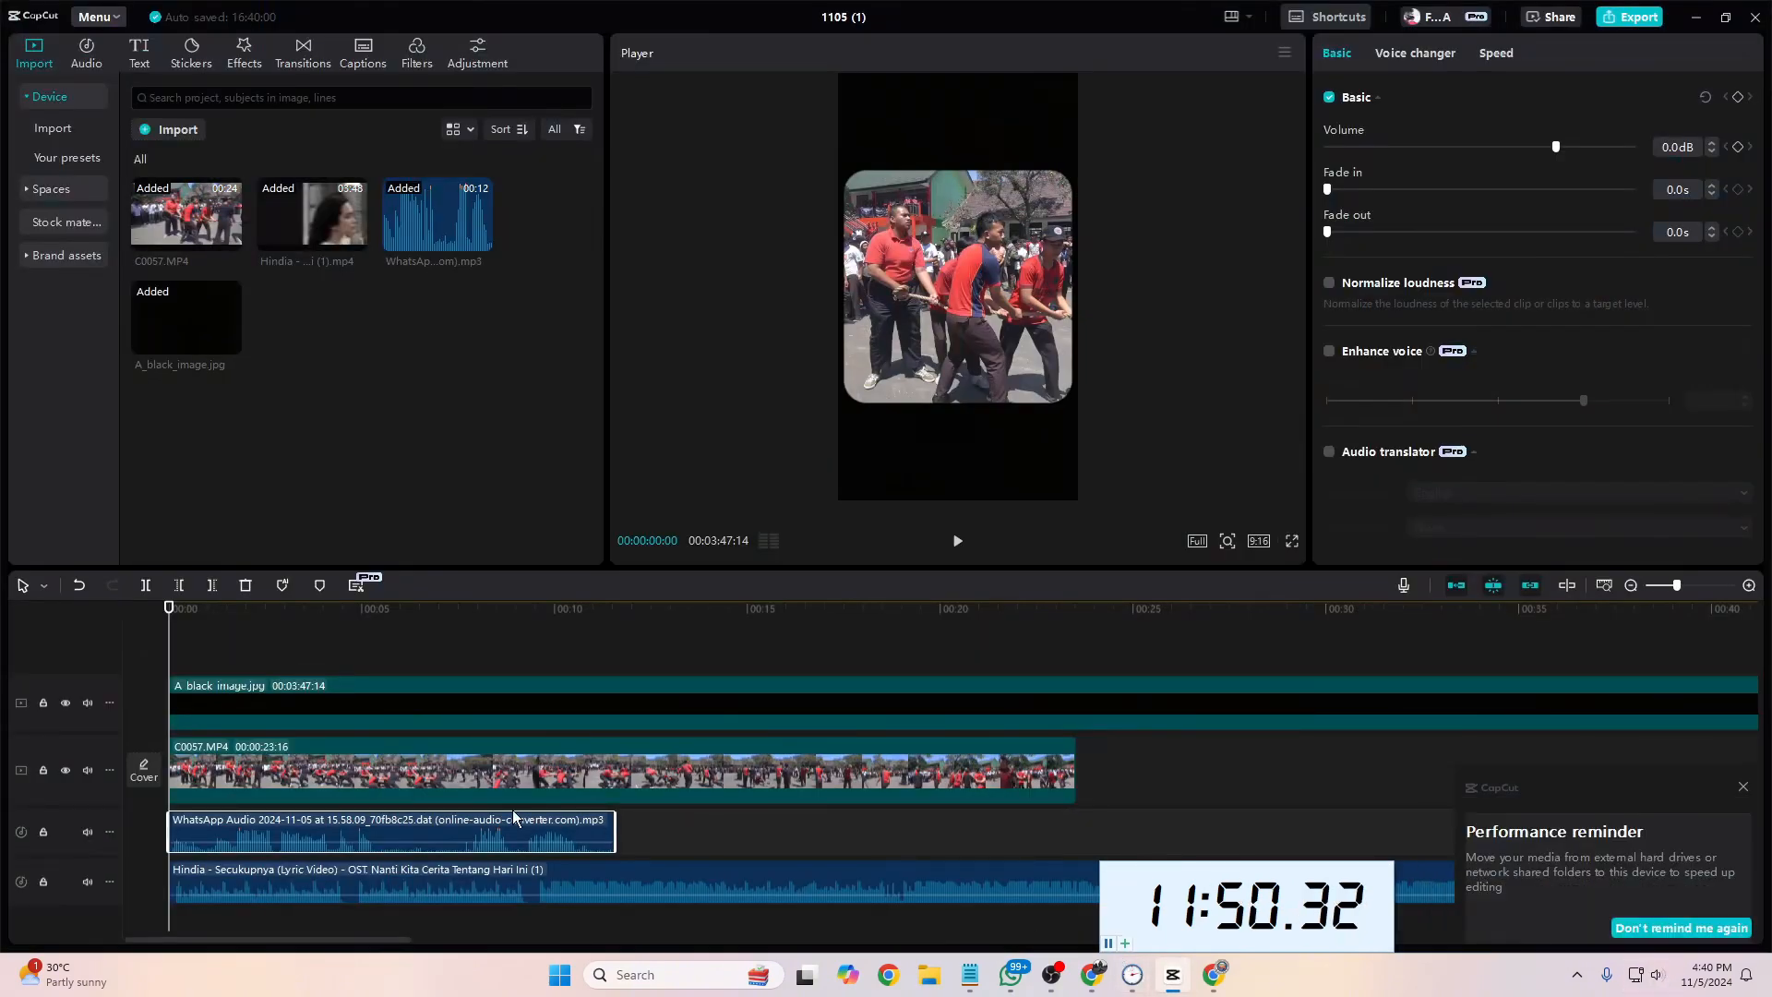
{"action": "left_click", "coordinate": [1646, 975]}
{"action": "left_click_drag", "start_coordinate": [1516, 859], "coordinate": [1499, 862]}
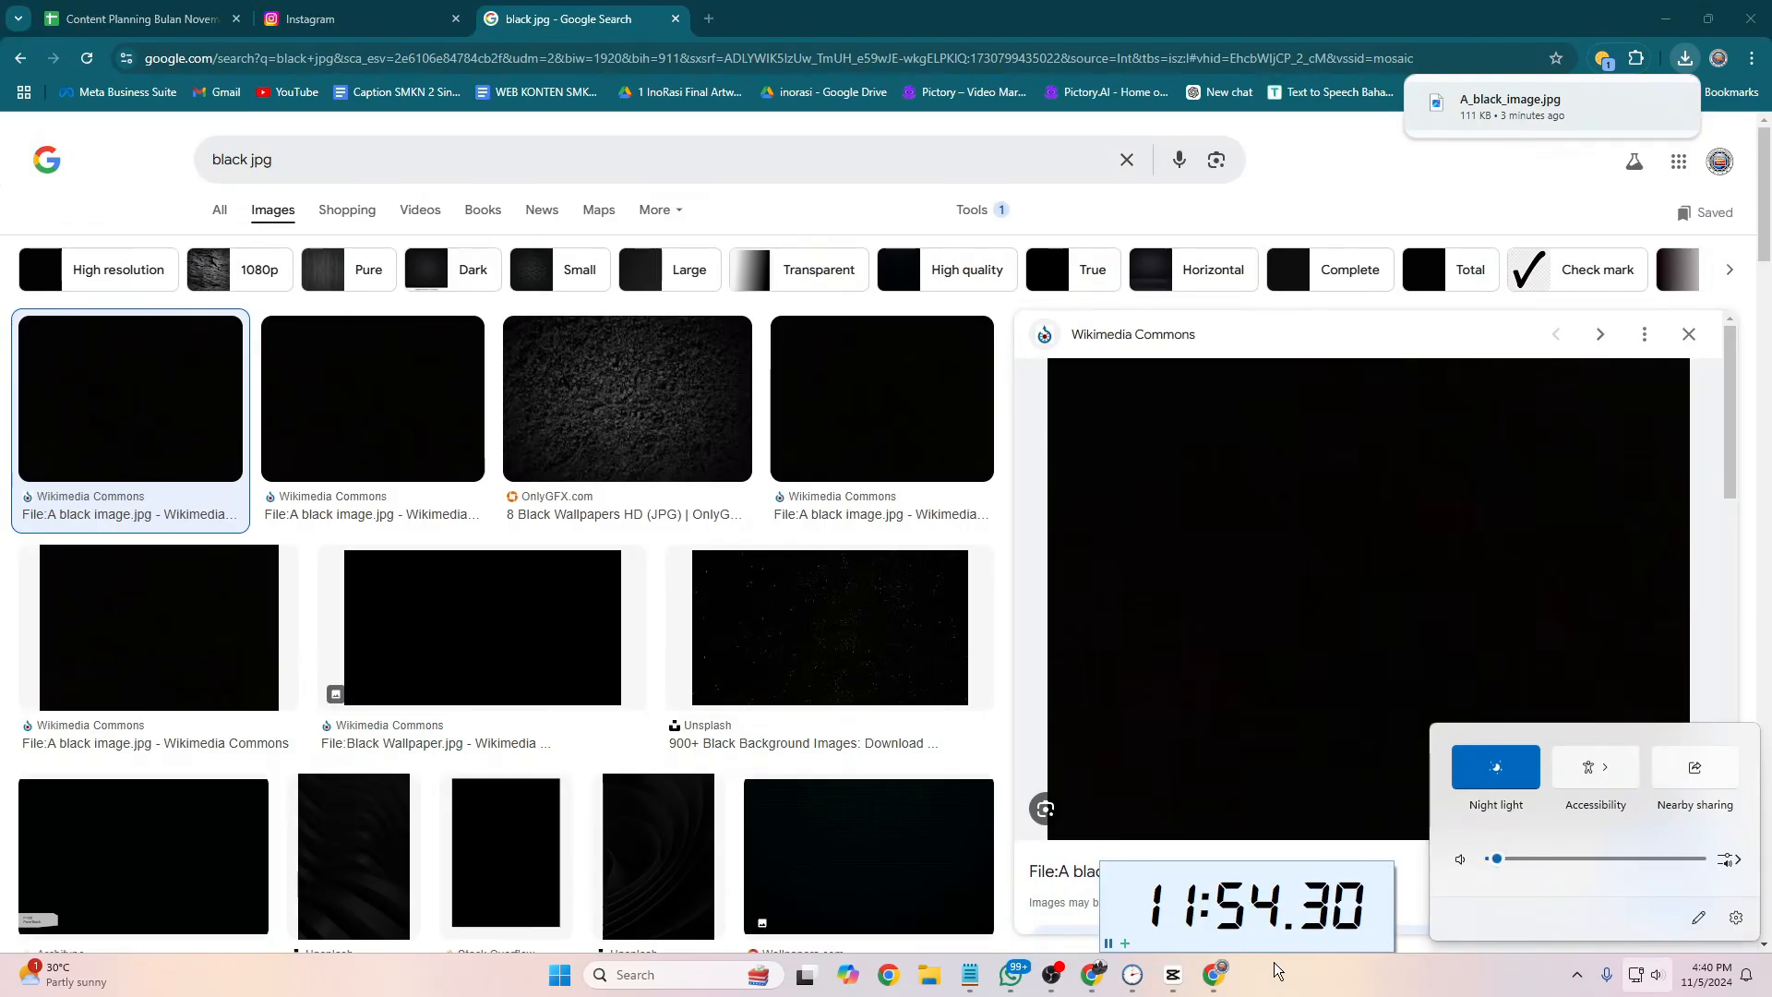
{"action": "left_click", "coordinate": [1171, 978]}
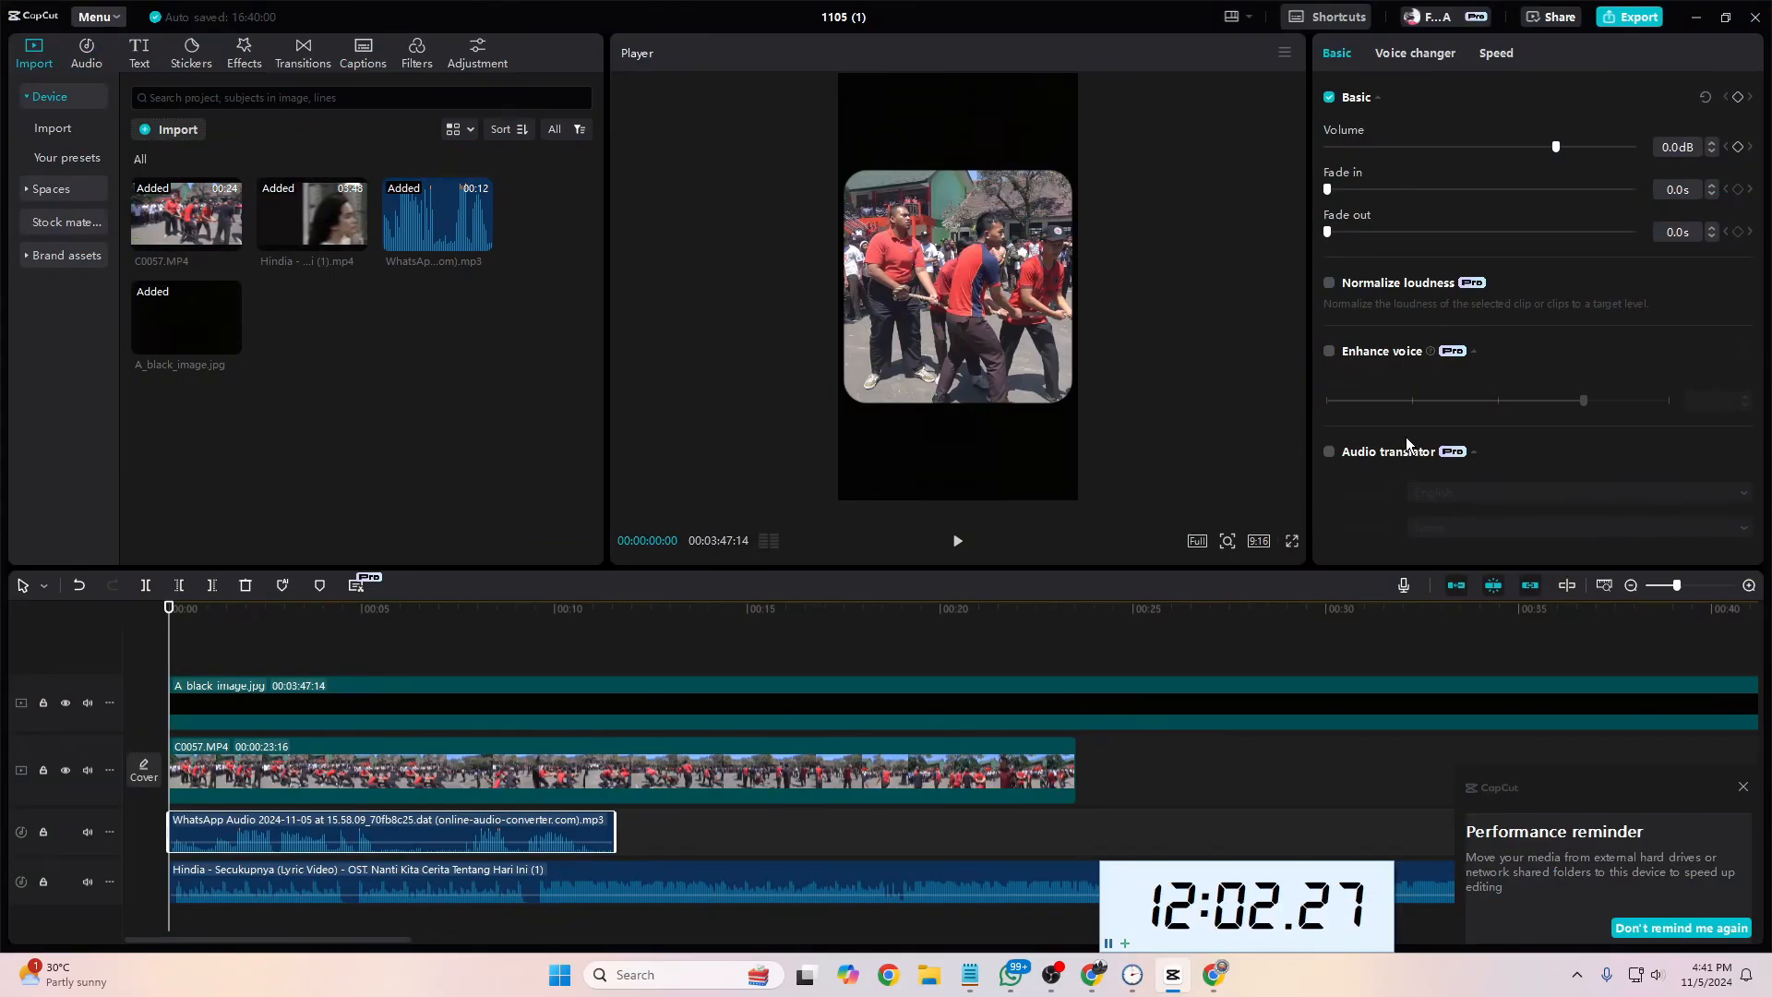
Step: Enable Reduce noise and Vocal isolation with Keep vocal on the voice-over clip and play it from the start
{"action": "scroll", "coordinate": [1406, 443], "scroll_direction": "down", "scroll_amount": 3}
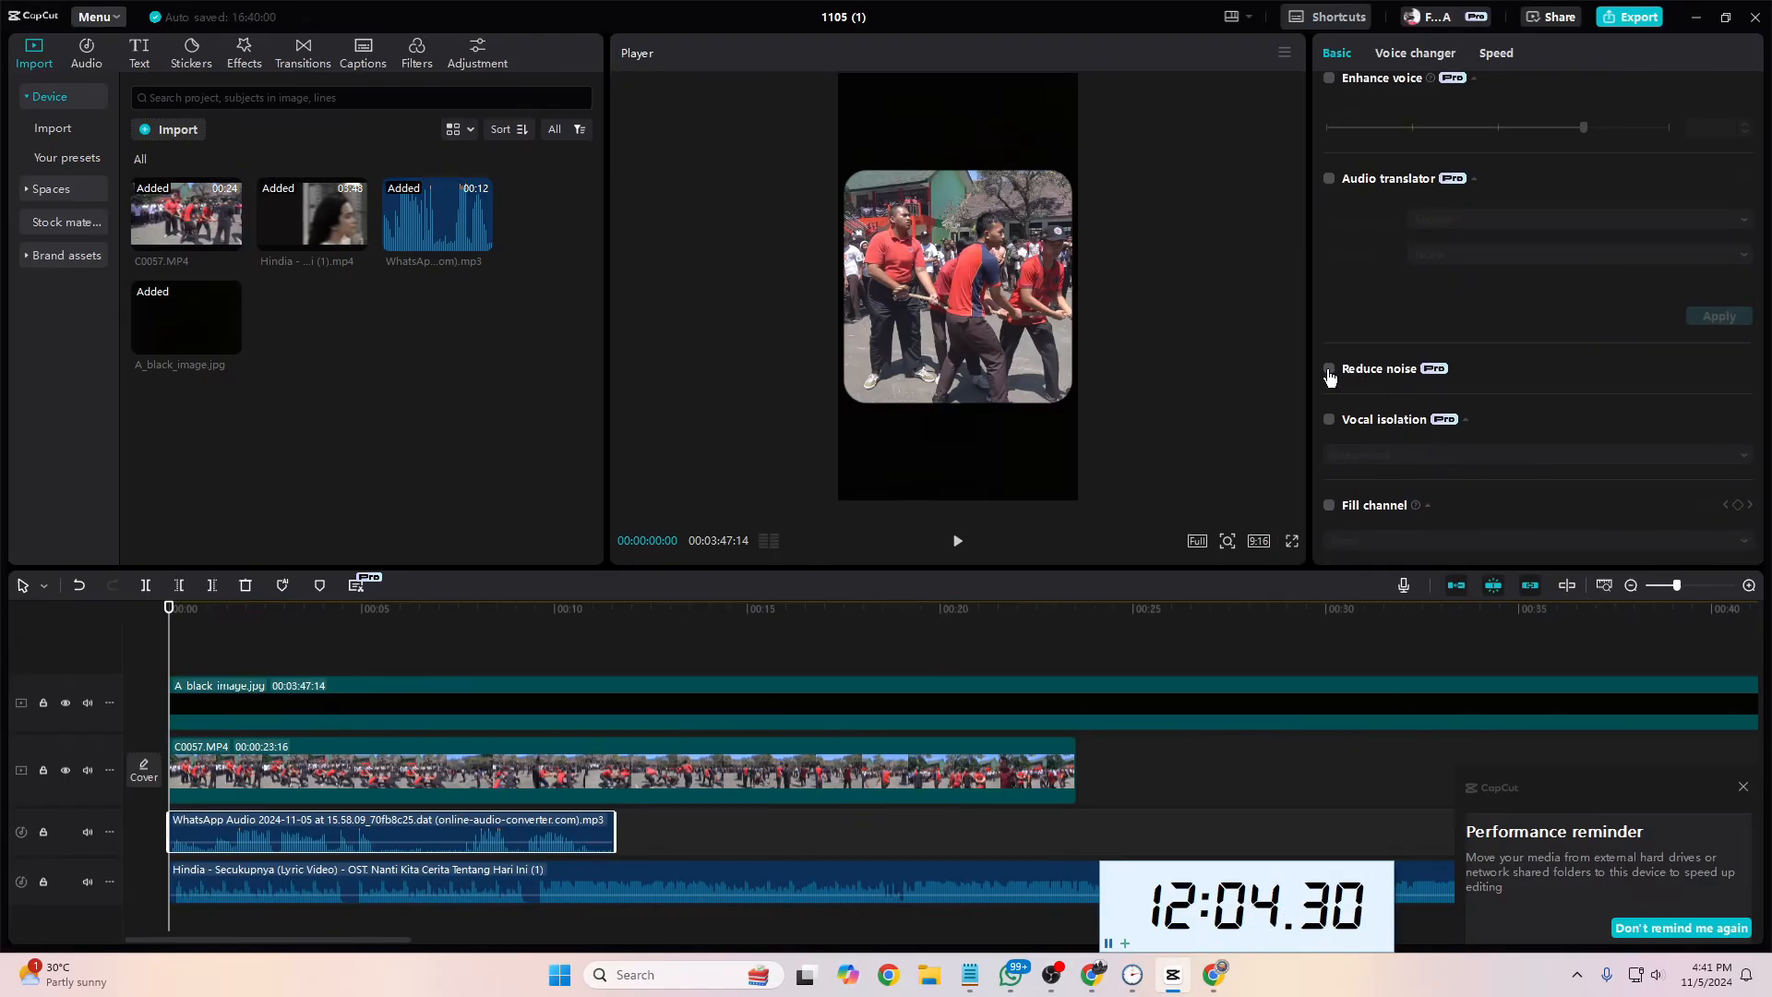
{"action": "left_click", "coordinate": [1328, 370]}
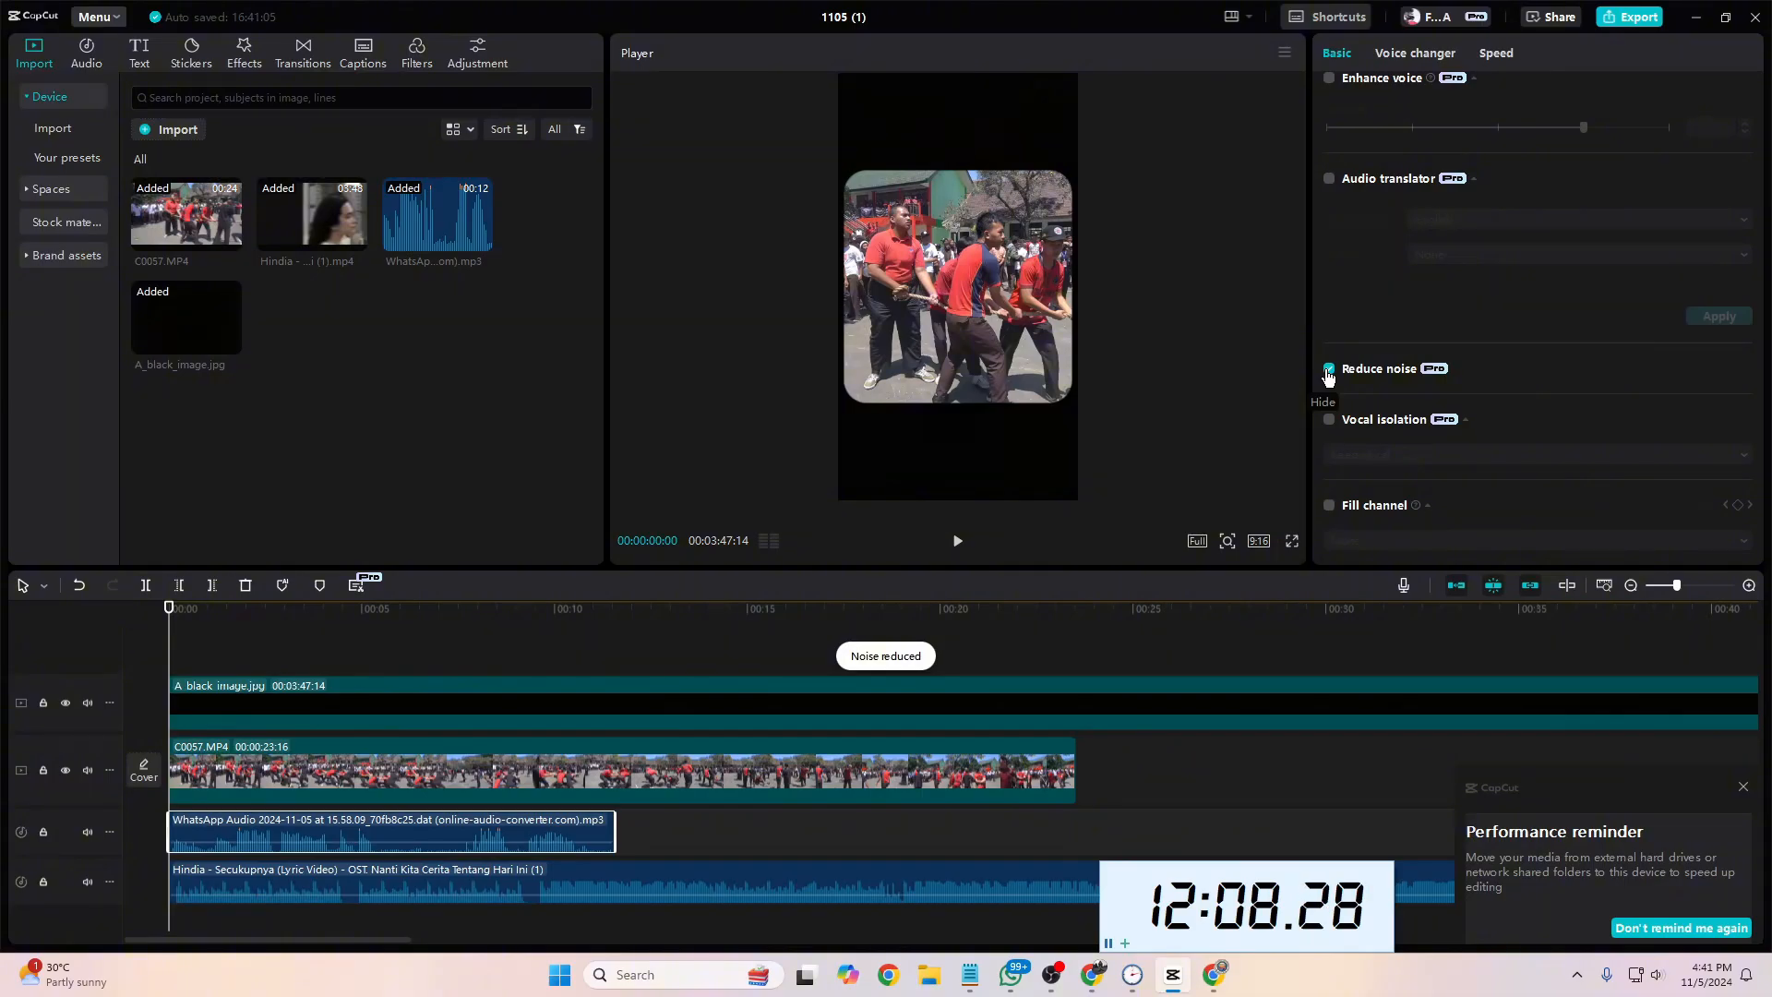
{"action": "left_click", "coordinate": [1329, 422]}
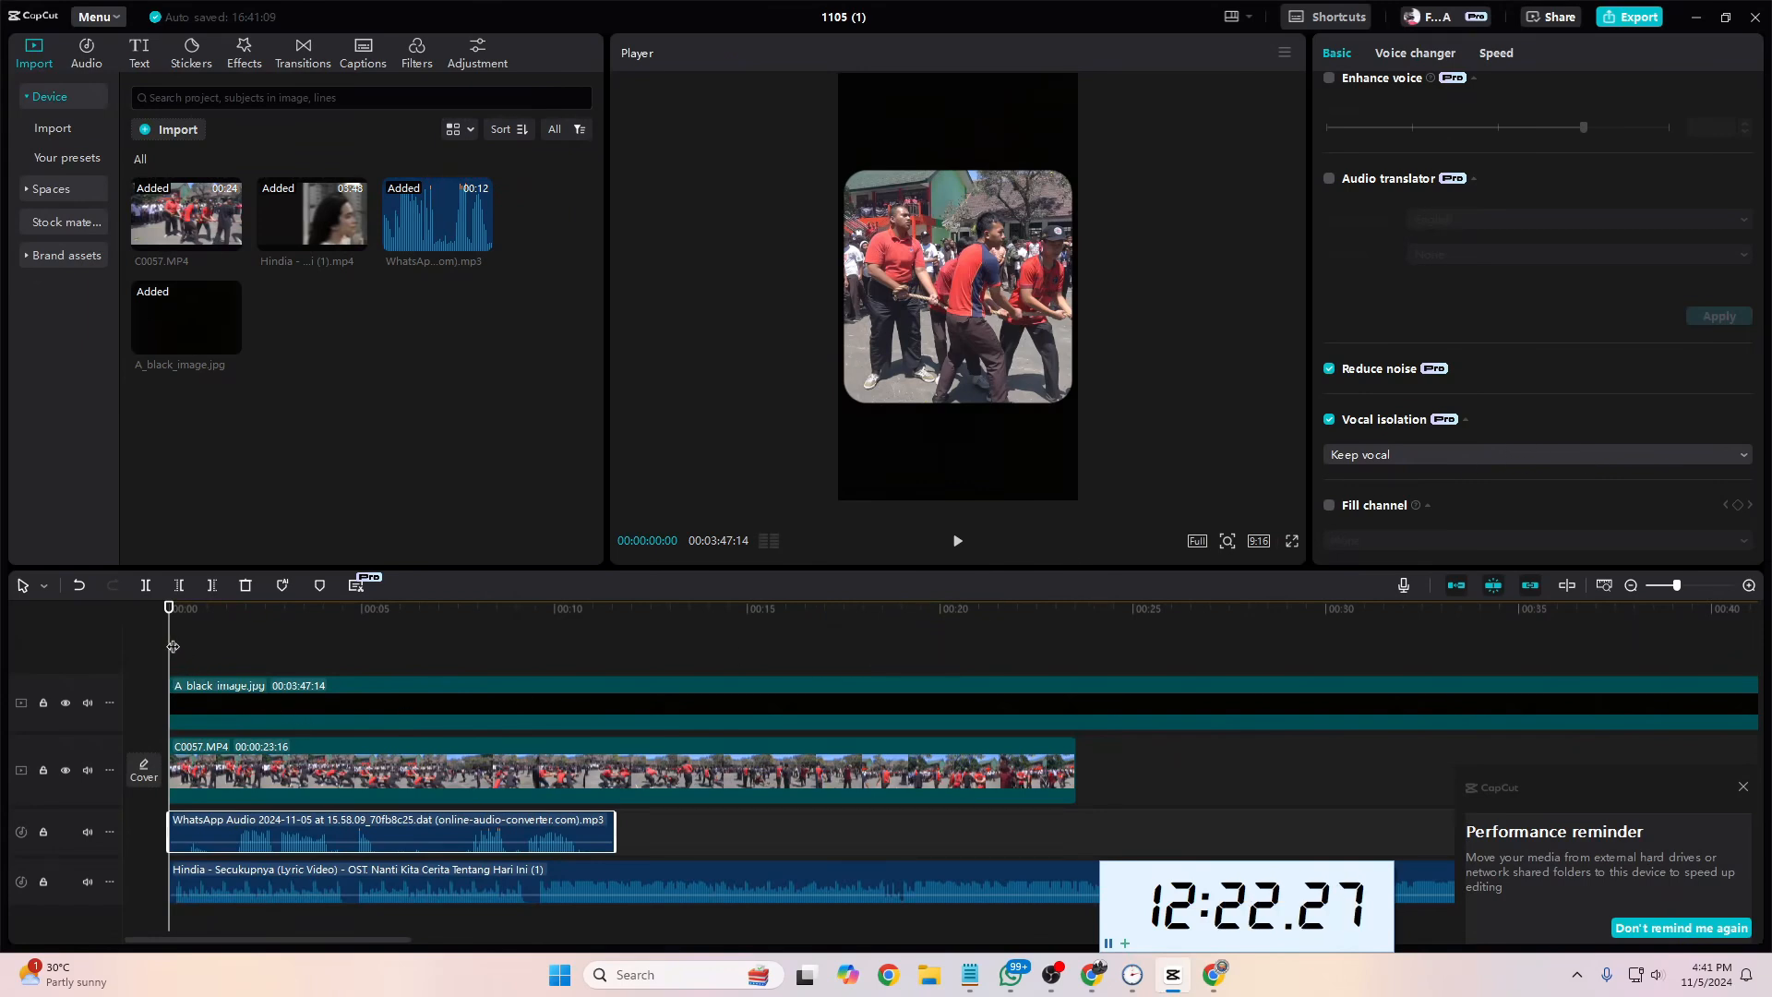
{"action": "key", "text": "space"}
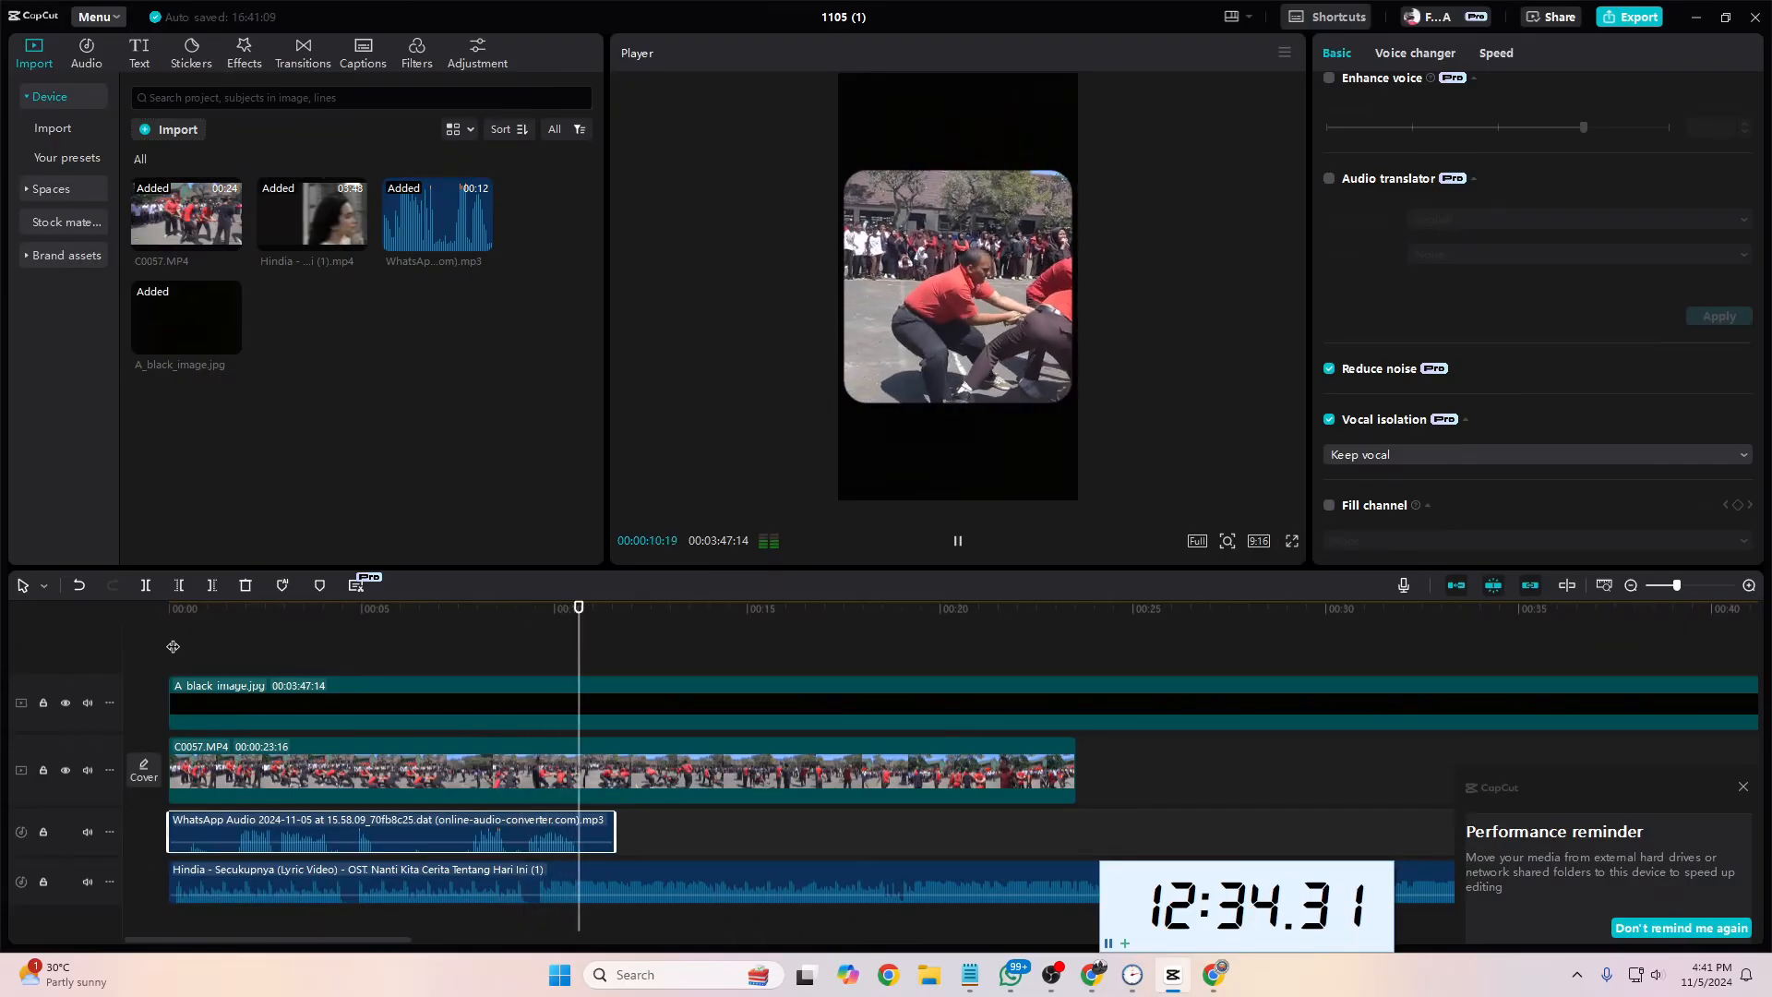
{"action": "key", "text": "space"}
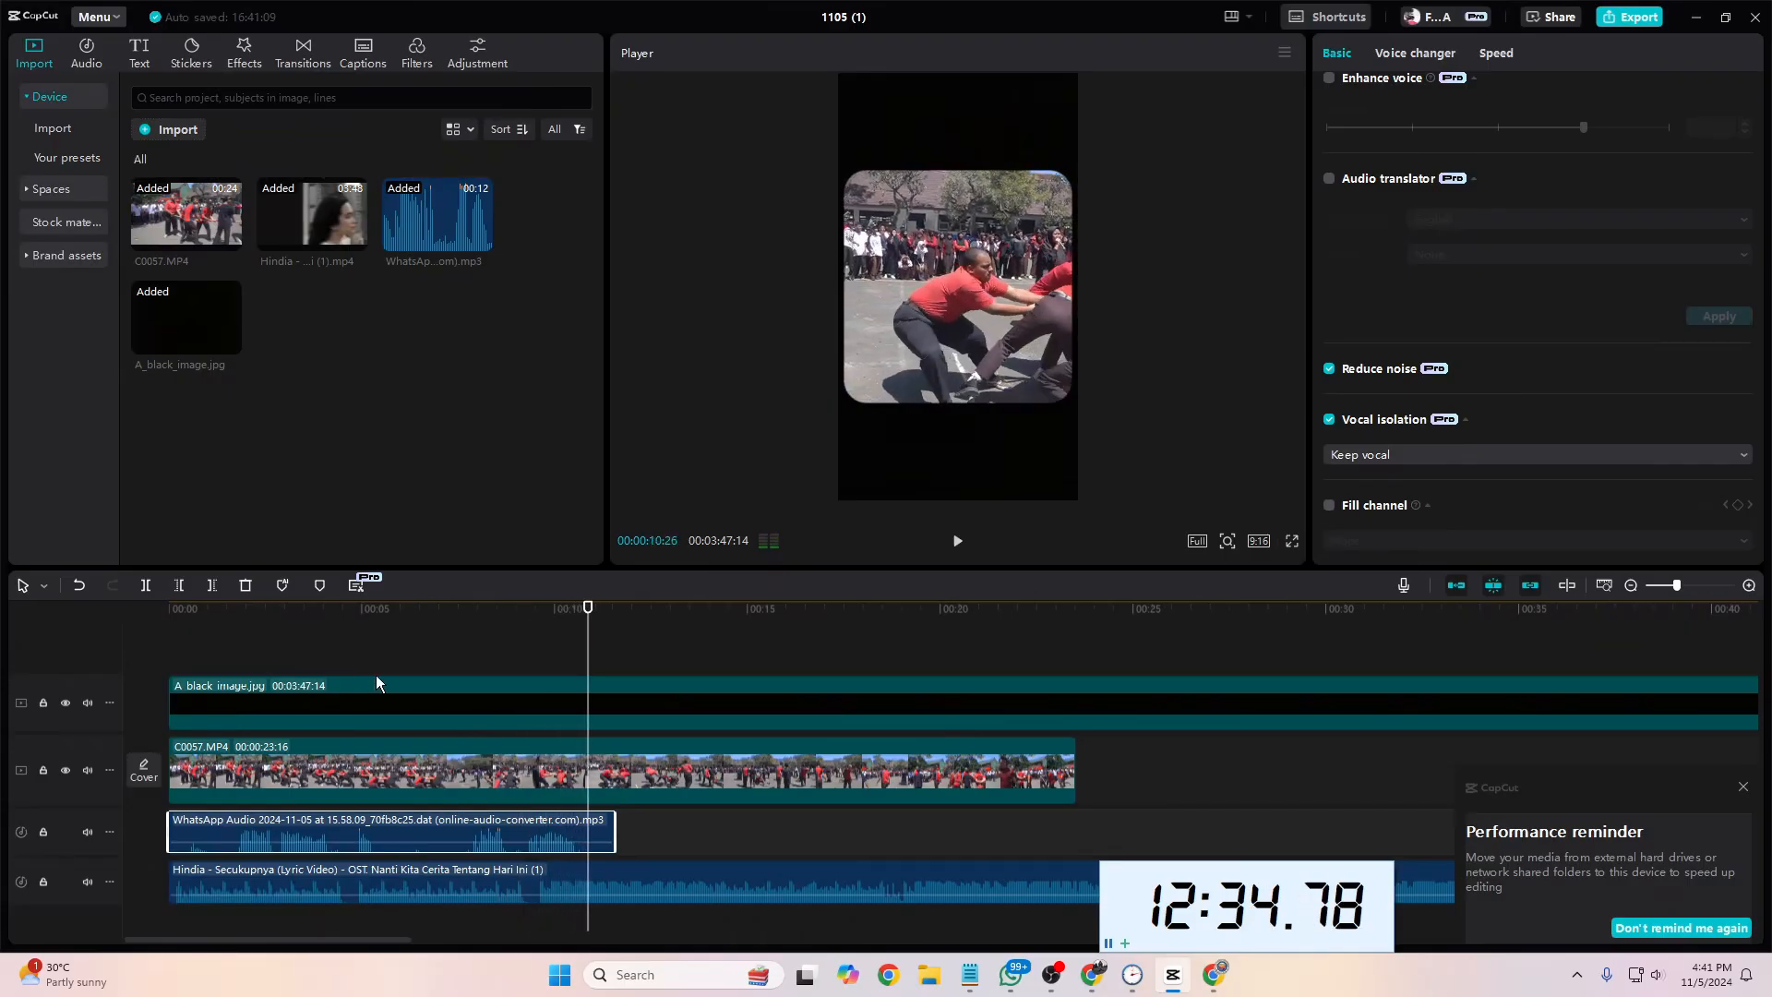
Step: Turn off Reduce noise and Vocal isolation on the voice-over and replay it from the start for comparison
{"action": "left_click", "coordinate": [1329, 421]}
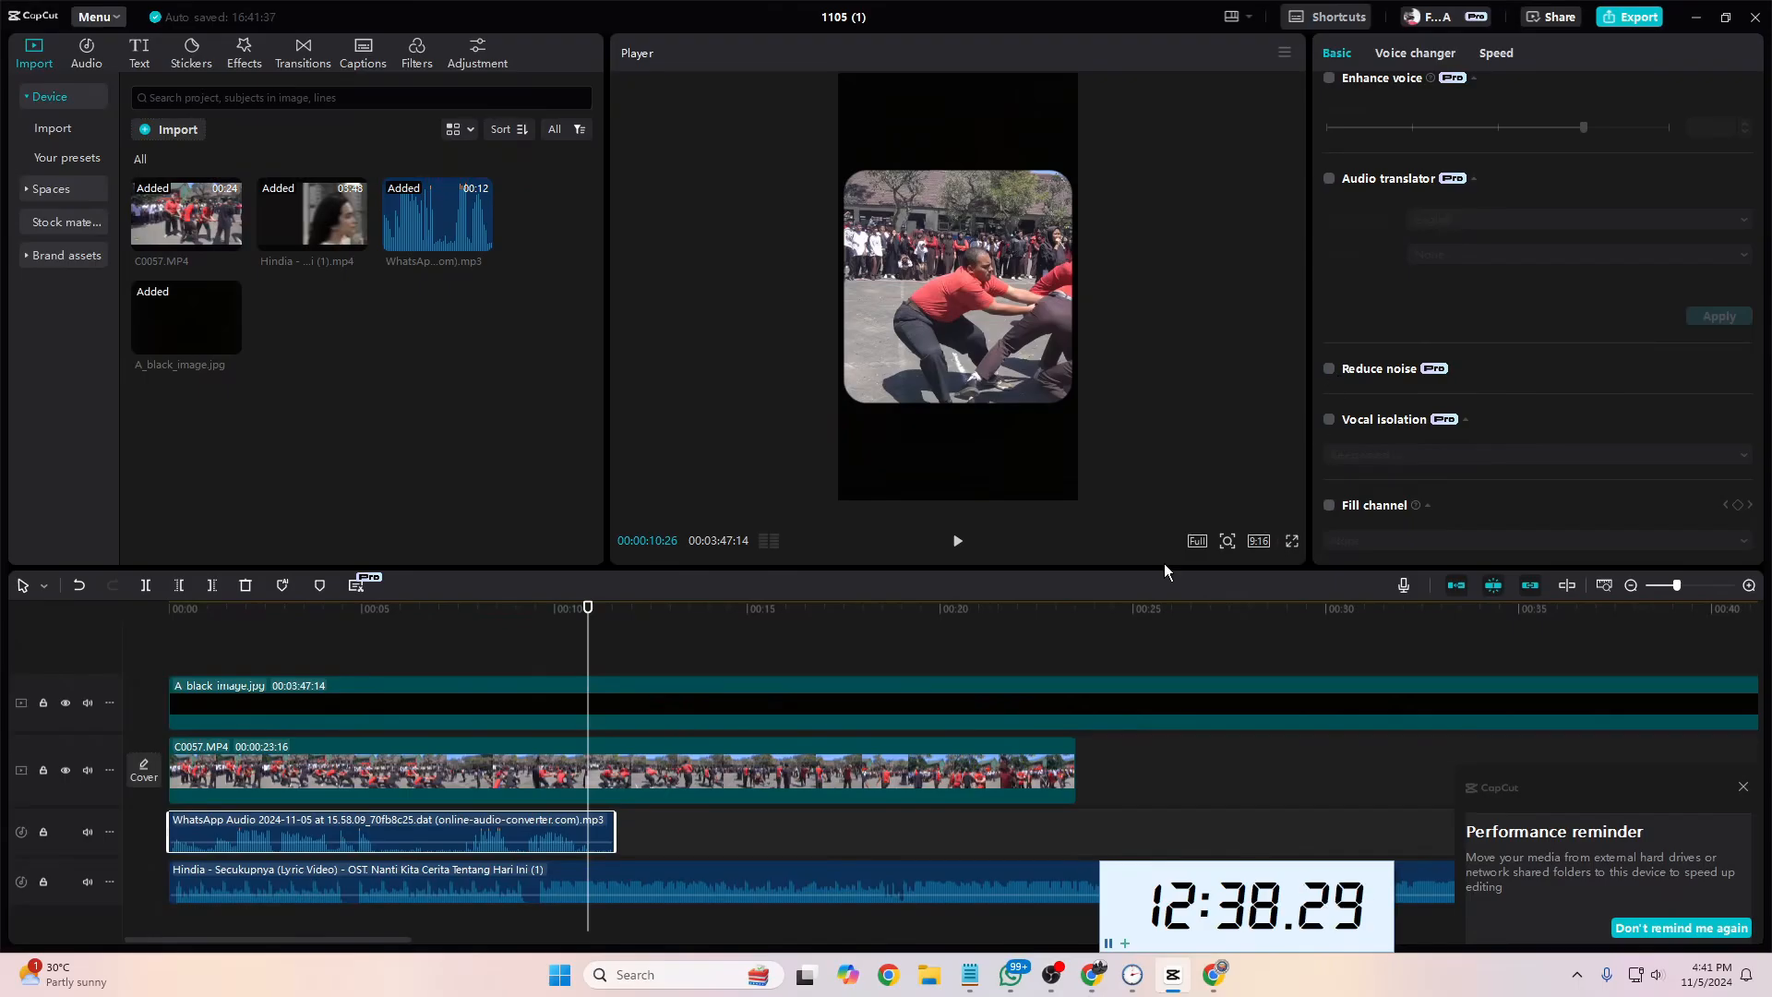
{"action": "left_click_drag", "start_coordinate": [591, 657], "coordinate": [144, 689]}
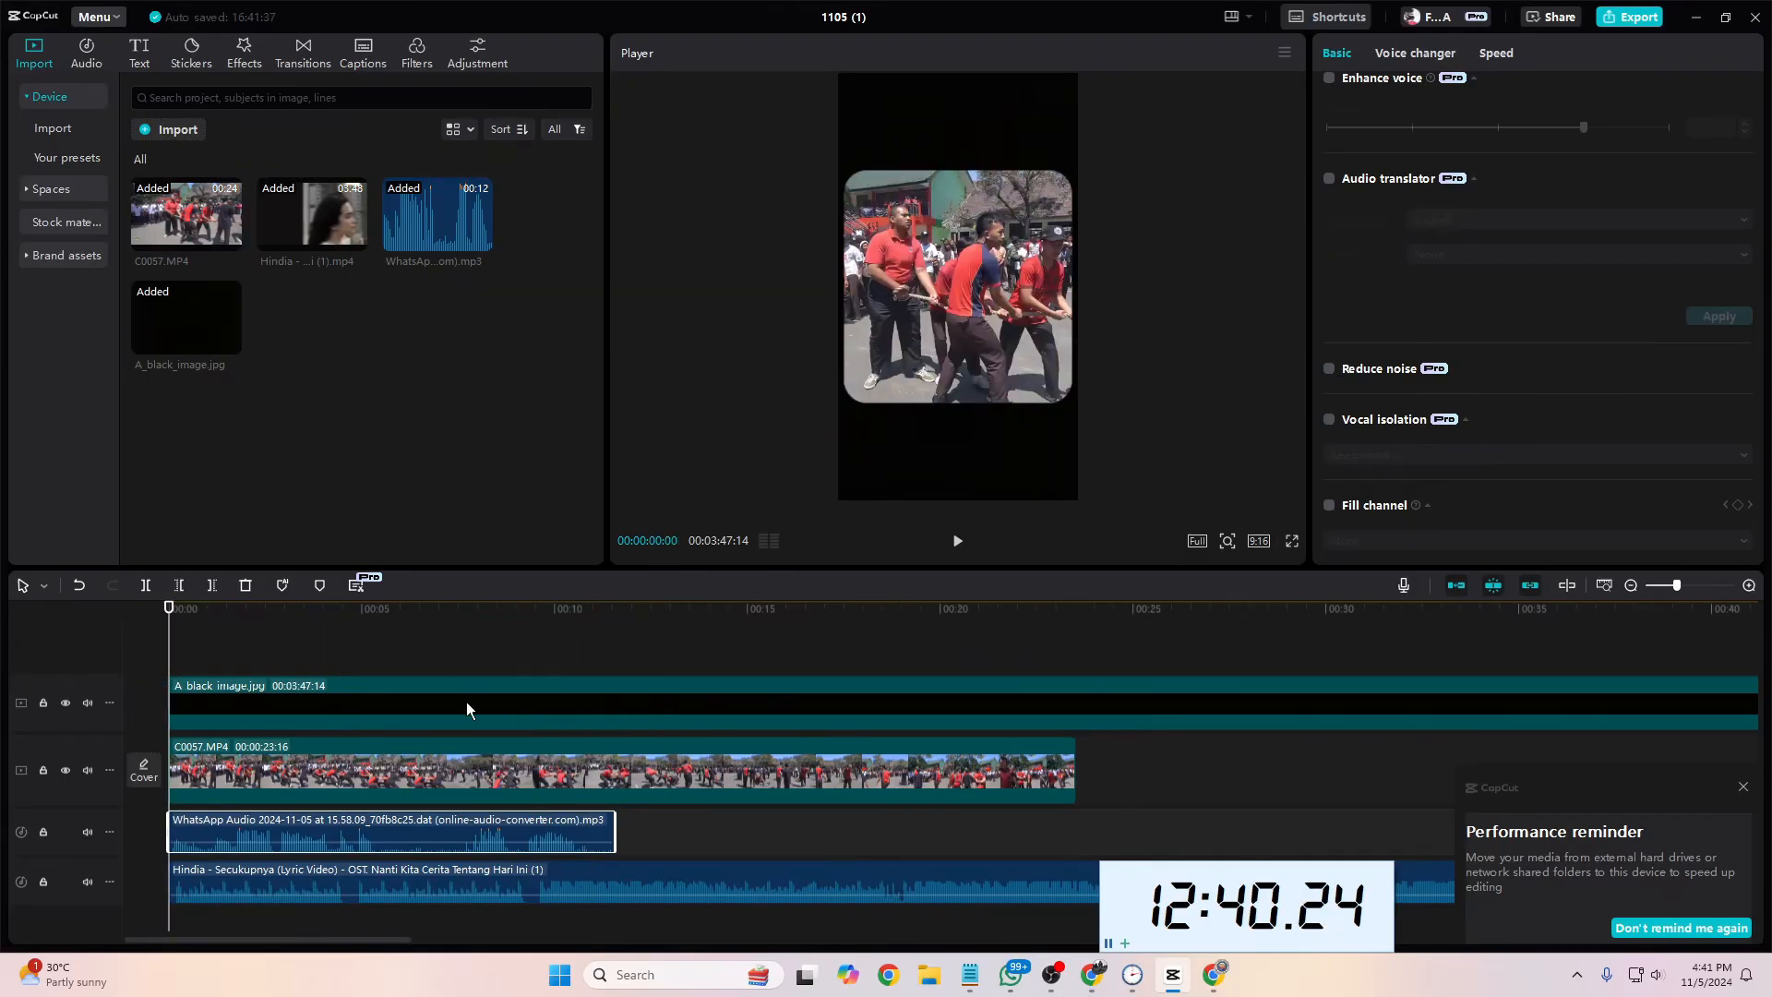
{"action": "key", "text": "space"}
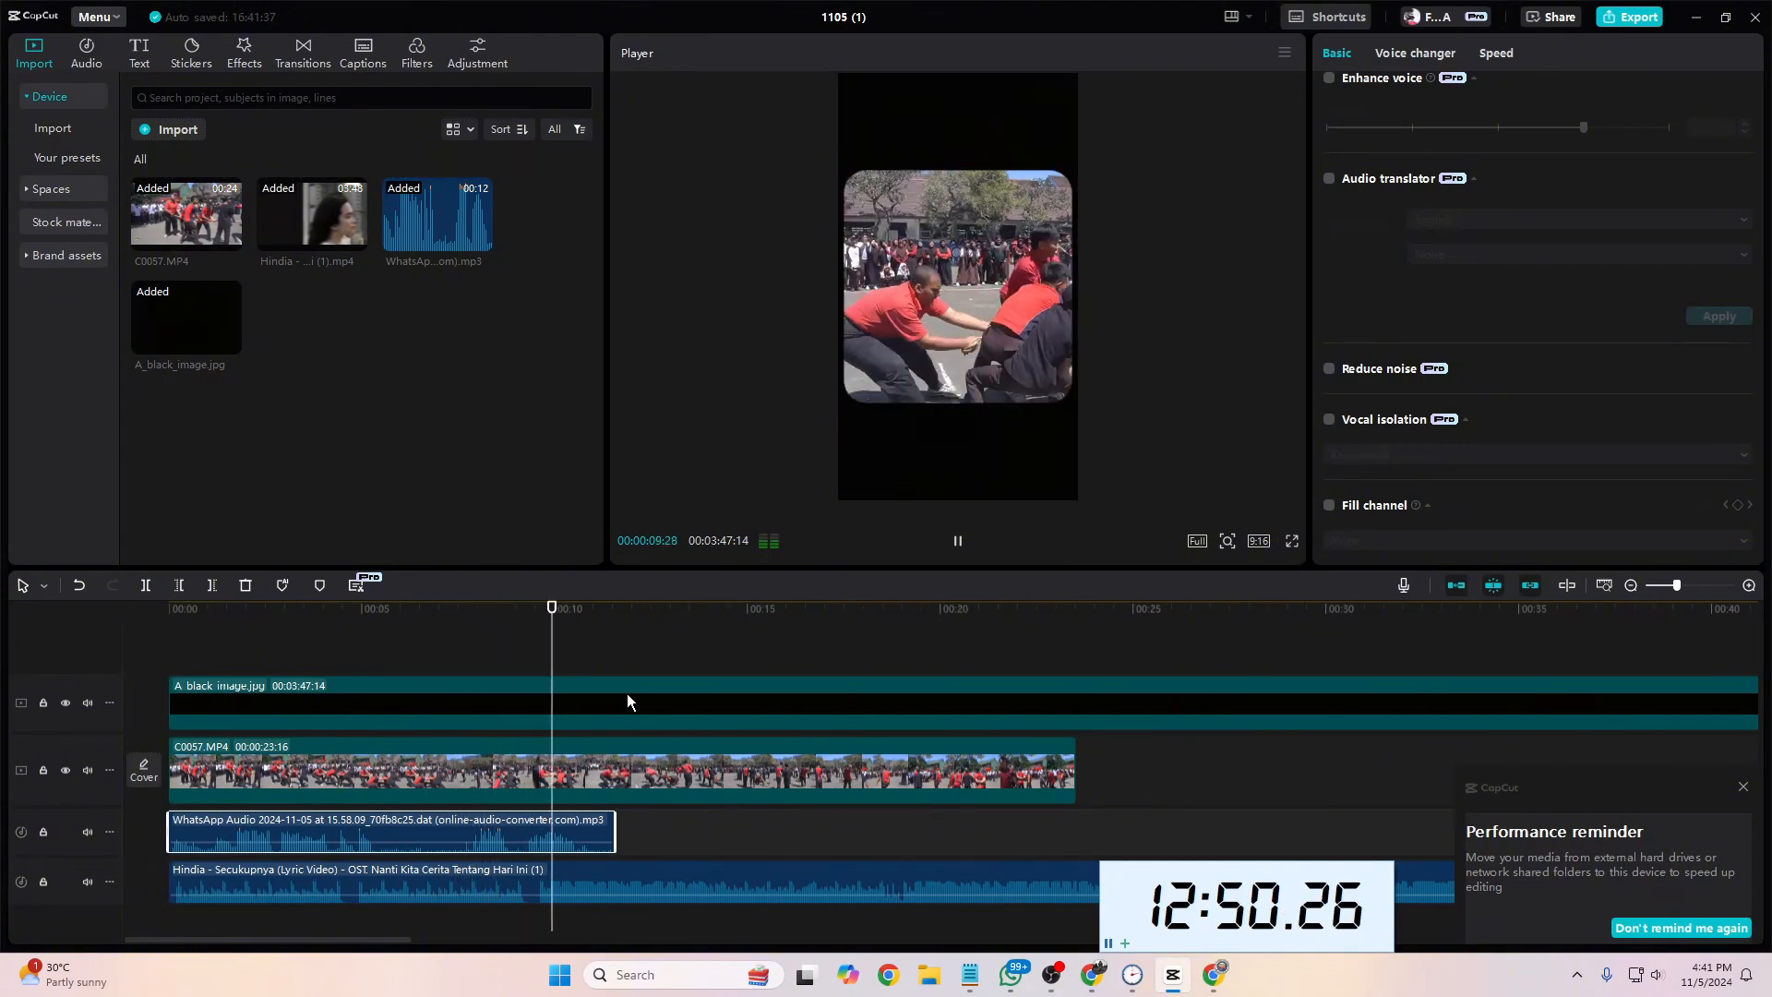
{"action": "key", "text": "space"}
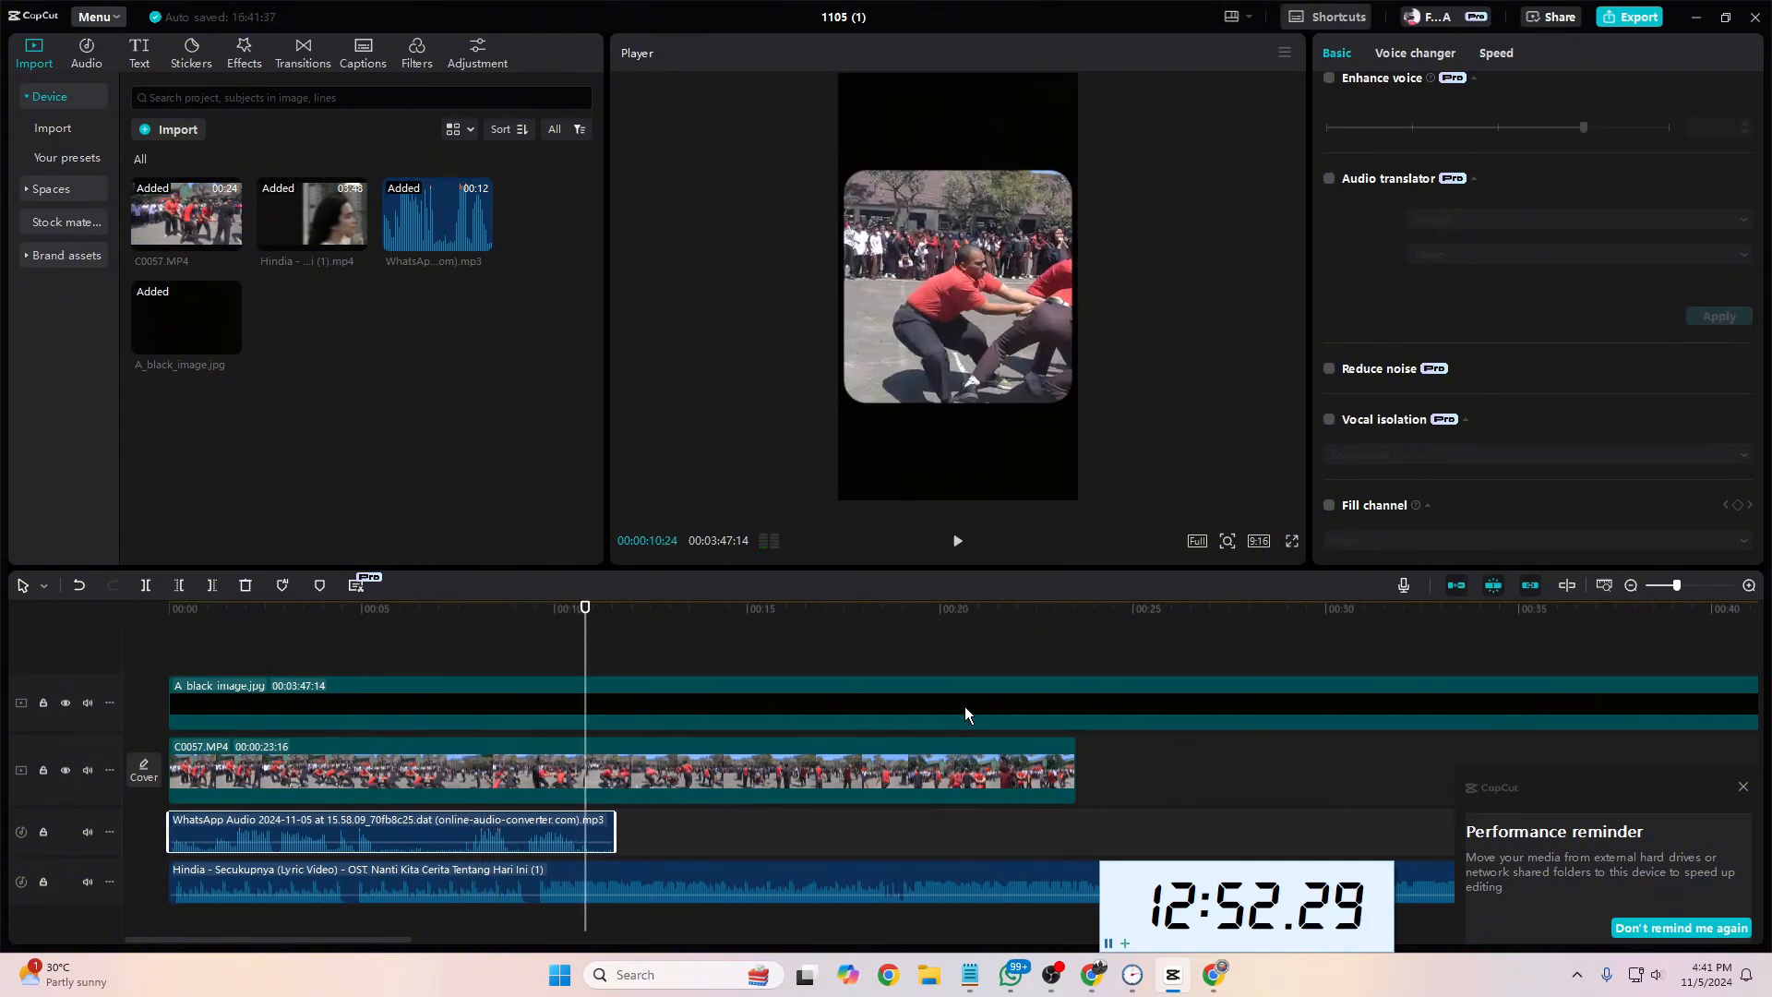
Step: Turn Reduce noise and Vocal isolation back on for the voice-over and replay its last part from 00:00:09:04
{"action": "left_click", "coordinate": [1330, 369]}
{"action": "left_click", "coordinate": [1330, 421]}
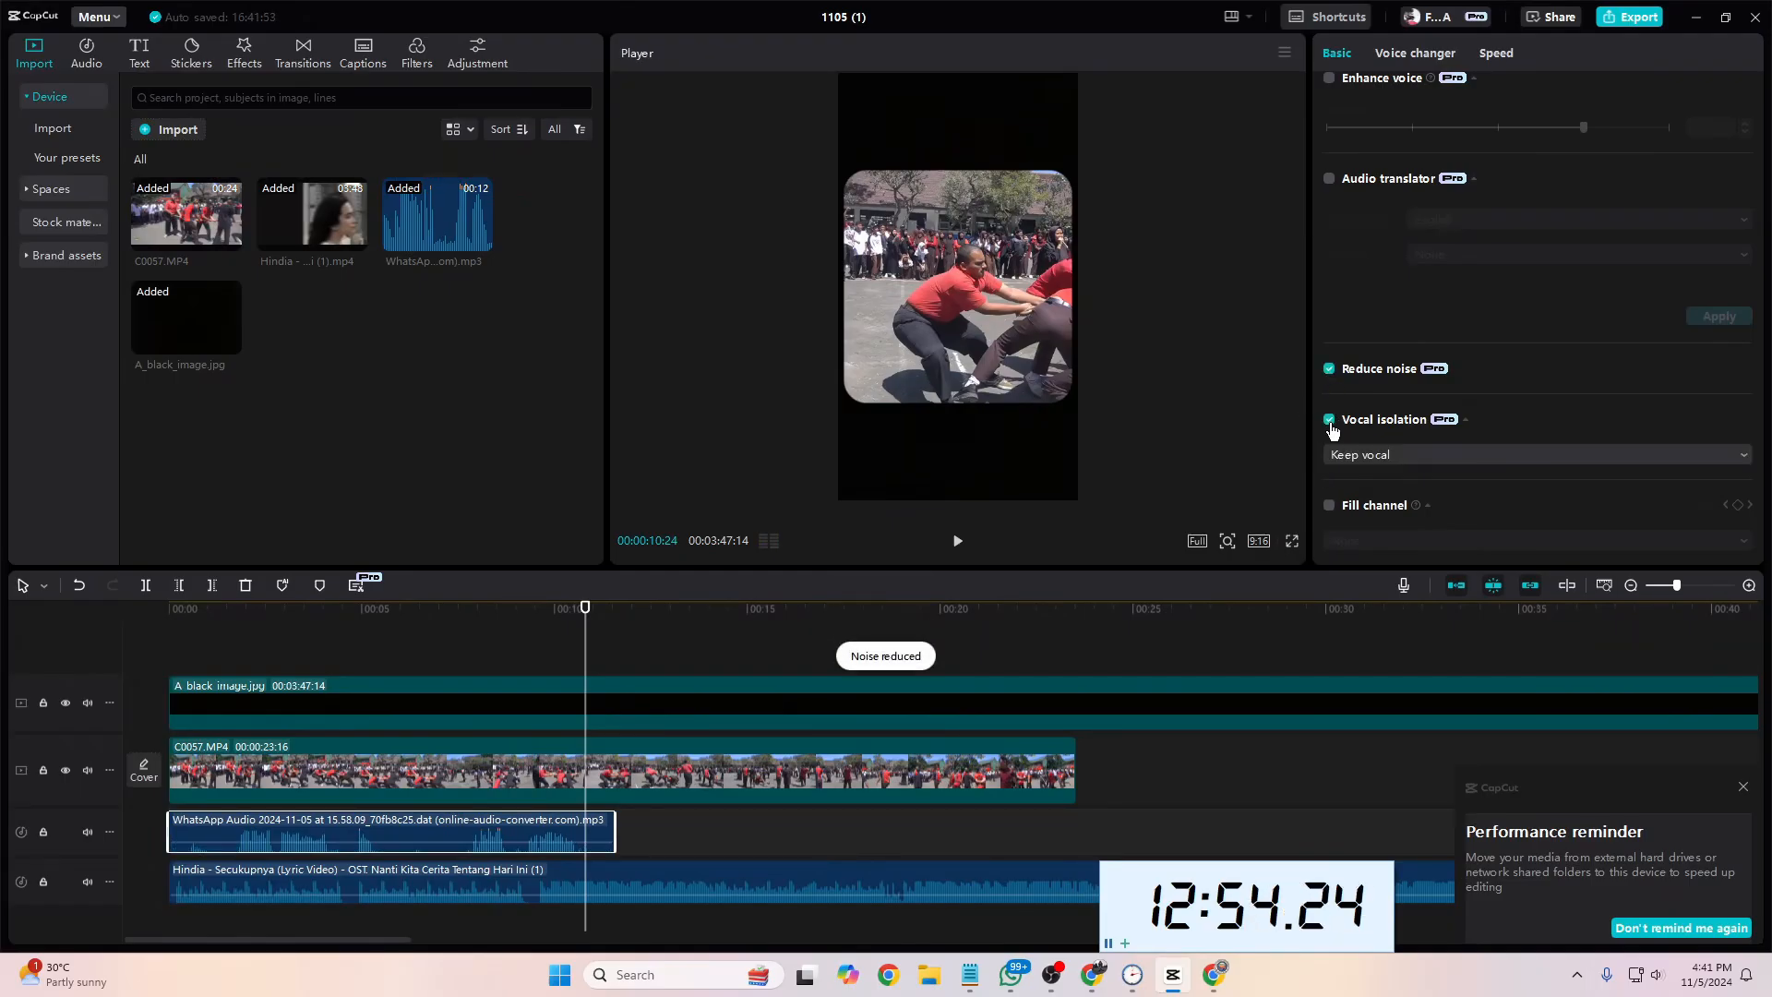
{"action": "left_click_drag", "start_coordinate": [581, 659], "coordinate": [522, 685]}
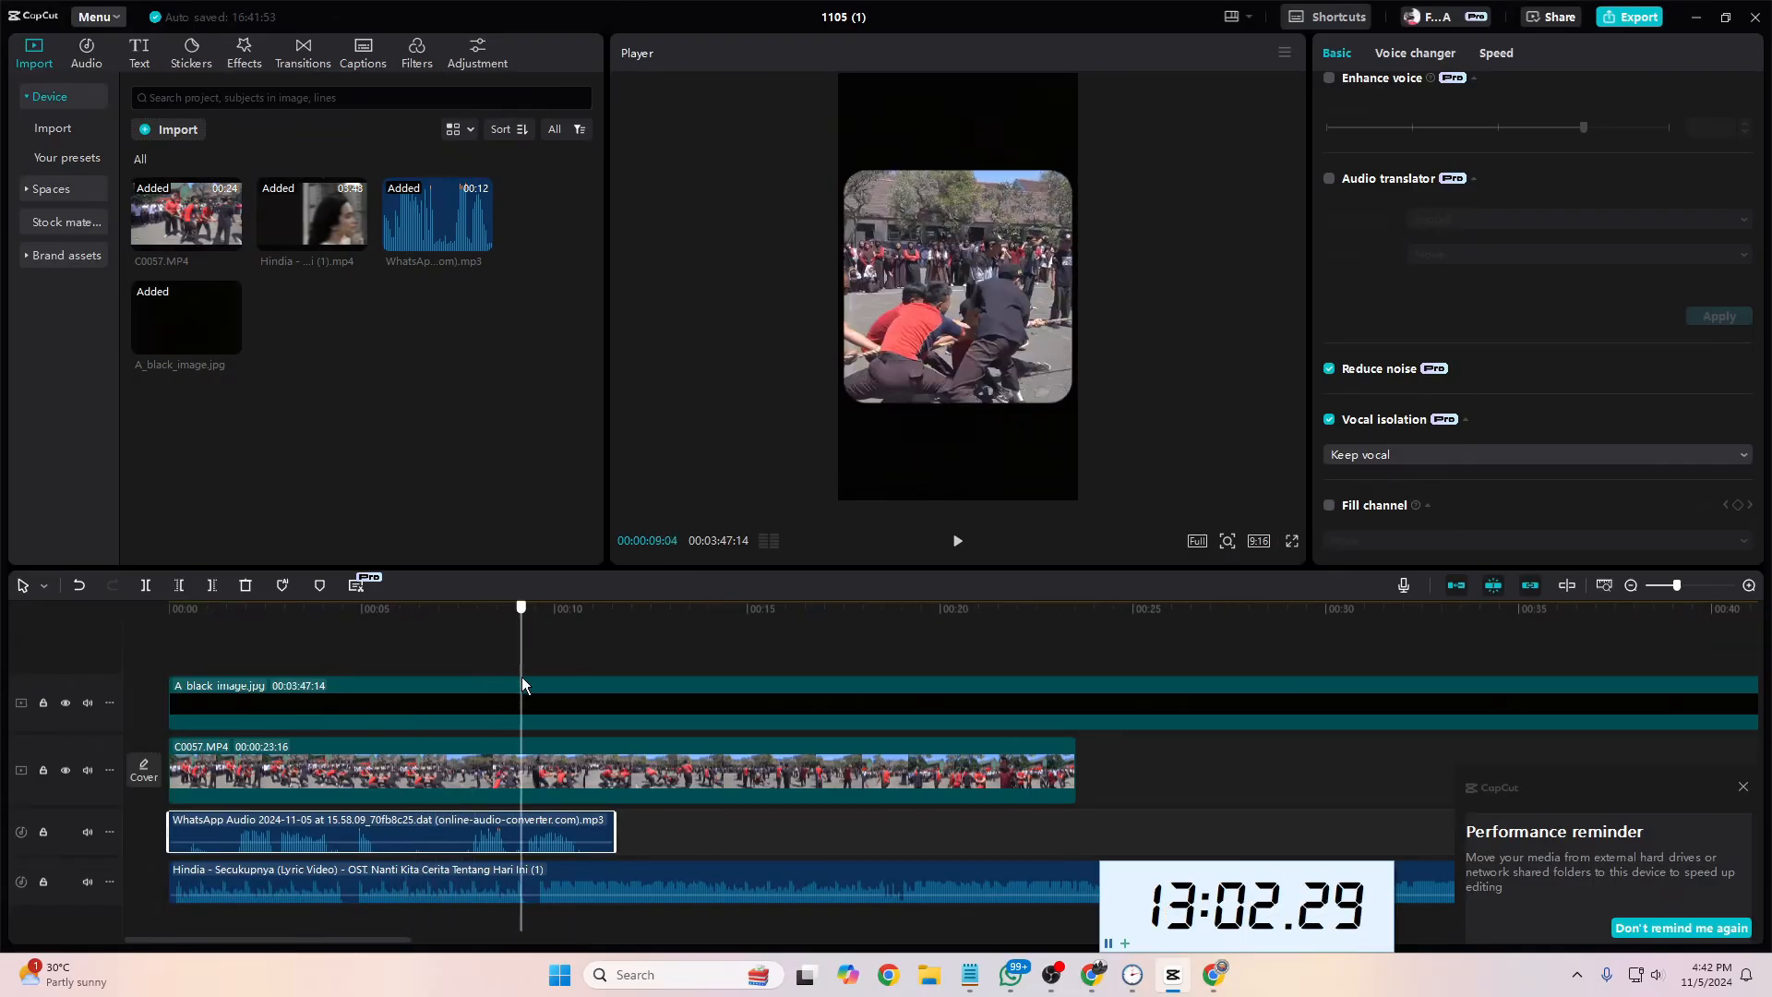
{"action": "key", "text": "space"}
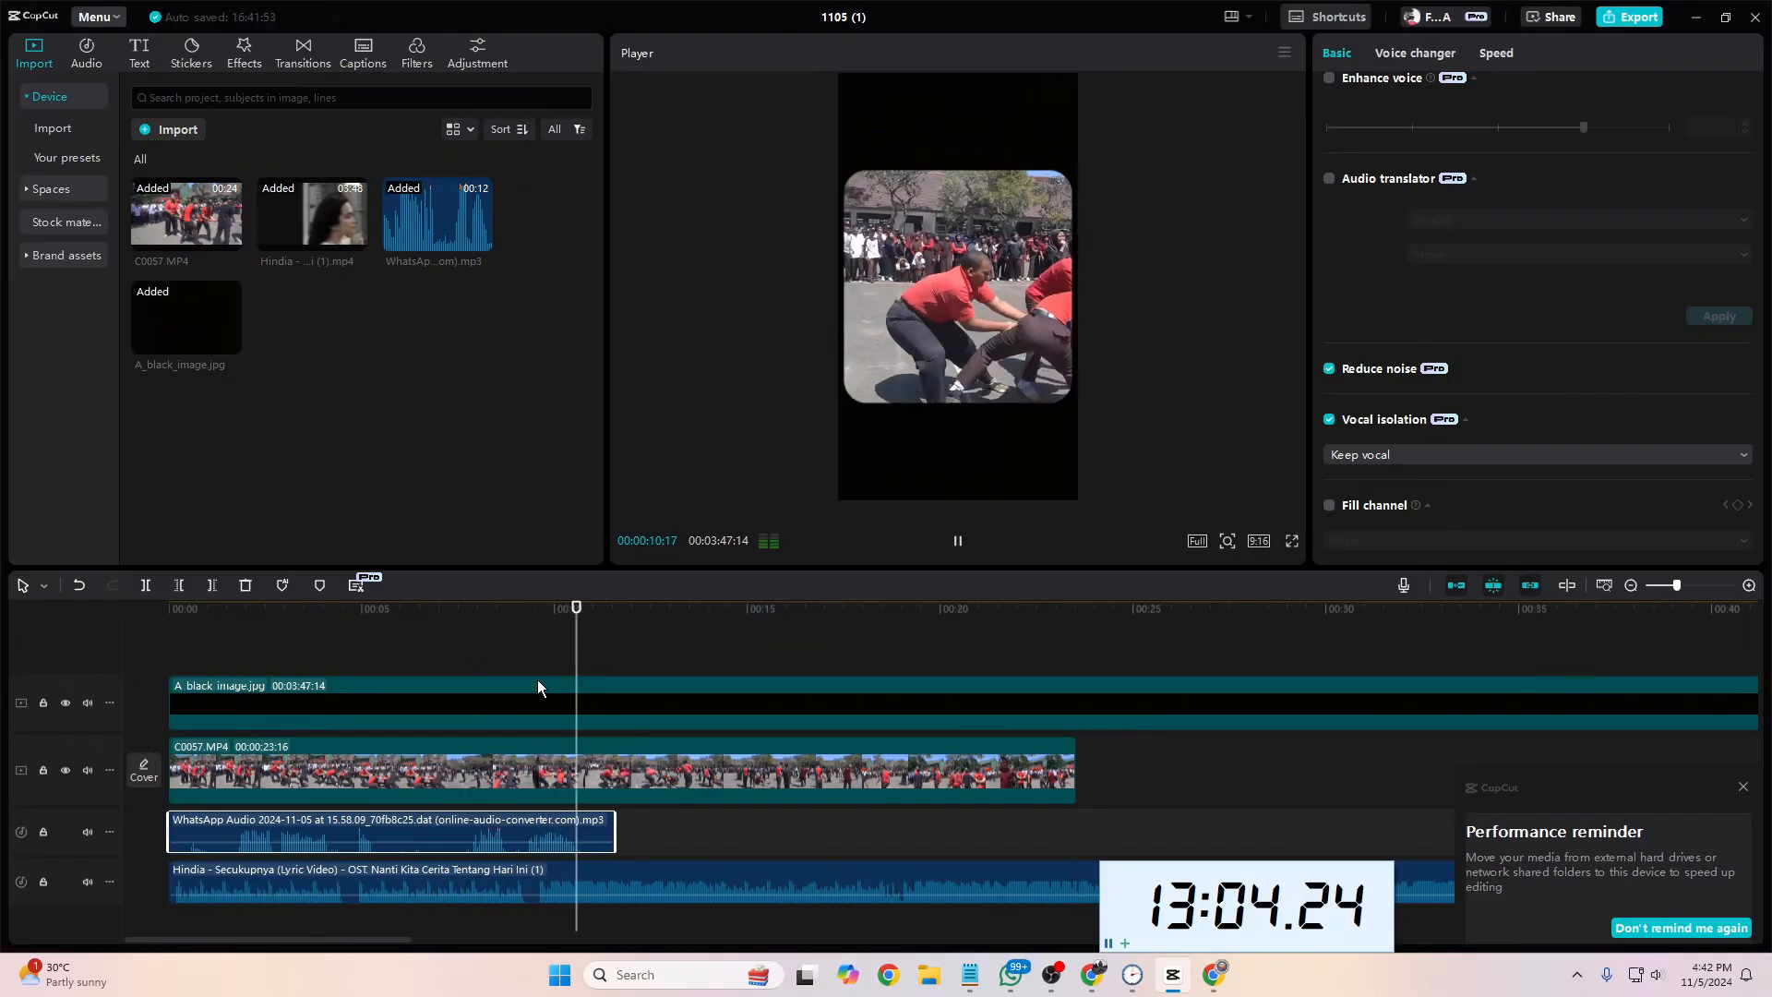
{"action": "key", "text": "space"}
Step: Split the voice-over at 00:00:05:19 and 00:00:07:03 and delete the section in between
{"action": "left_click_drag", "start_coordinate": [587, 652], "coordinate": [427, 773]}
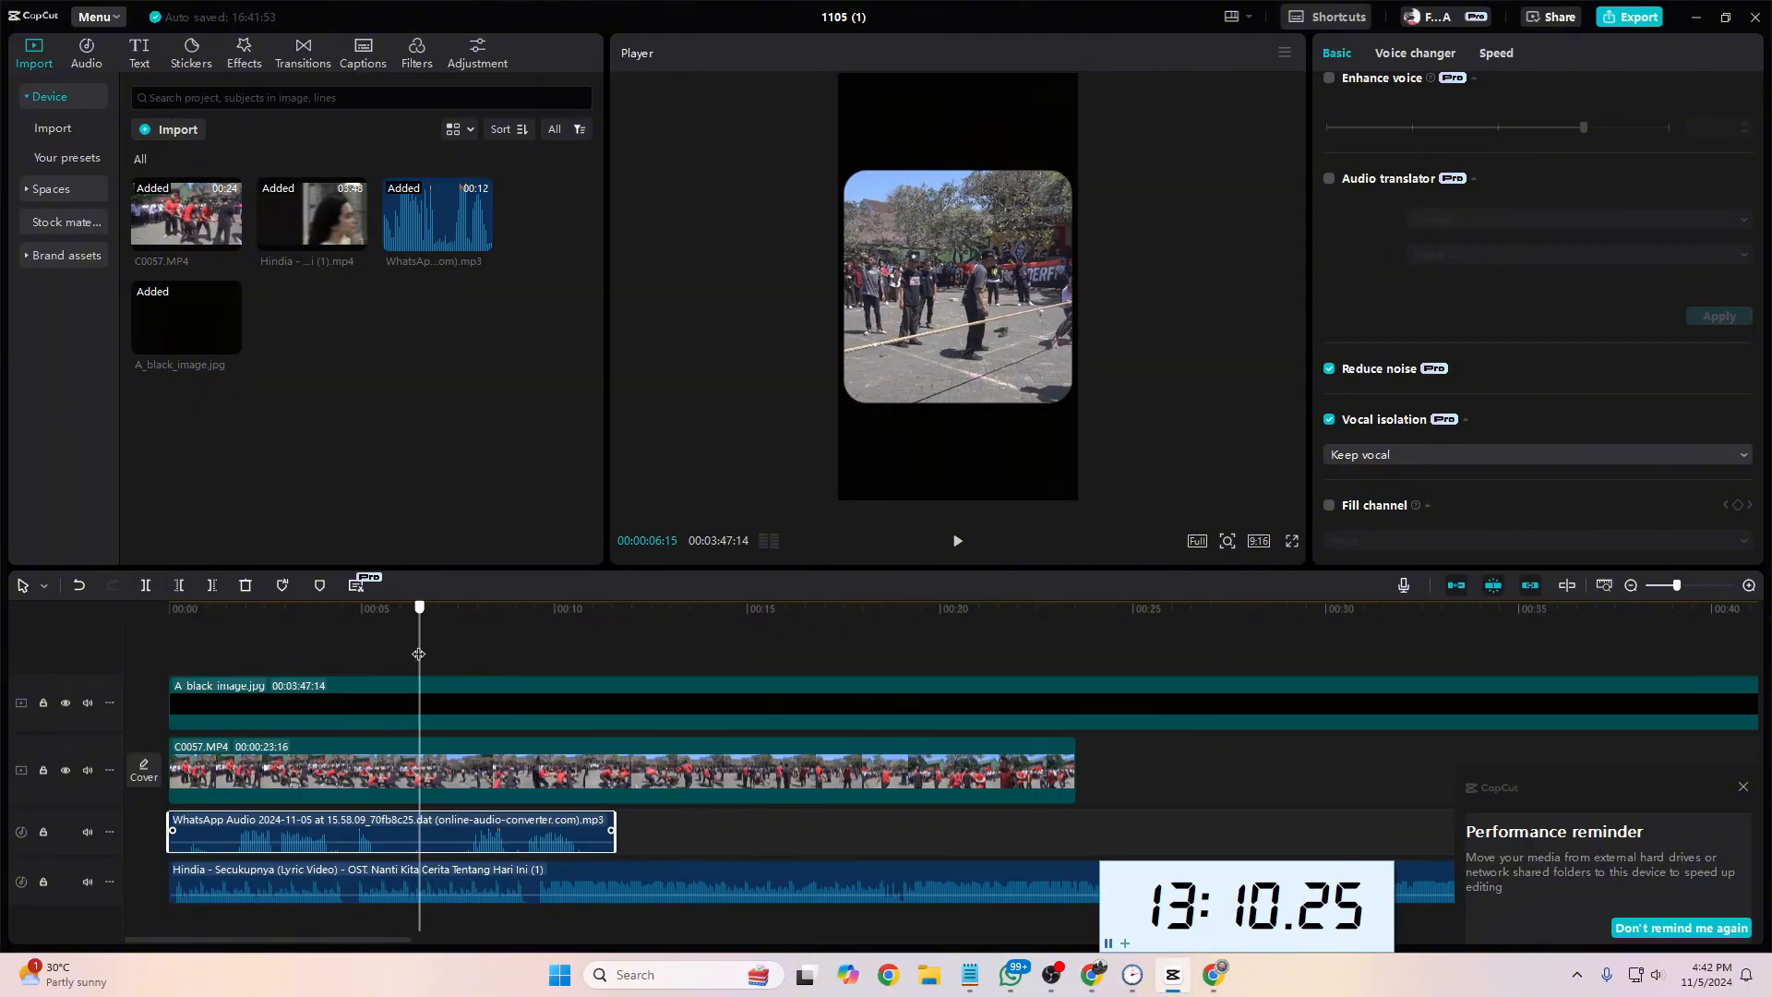
{"action": "key", "text": "shift+Left"}
{"action": "left_click", "coordinate": [142, 589]}
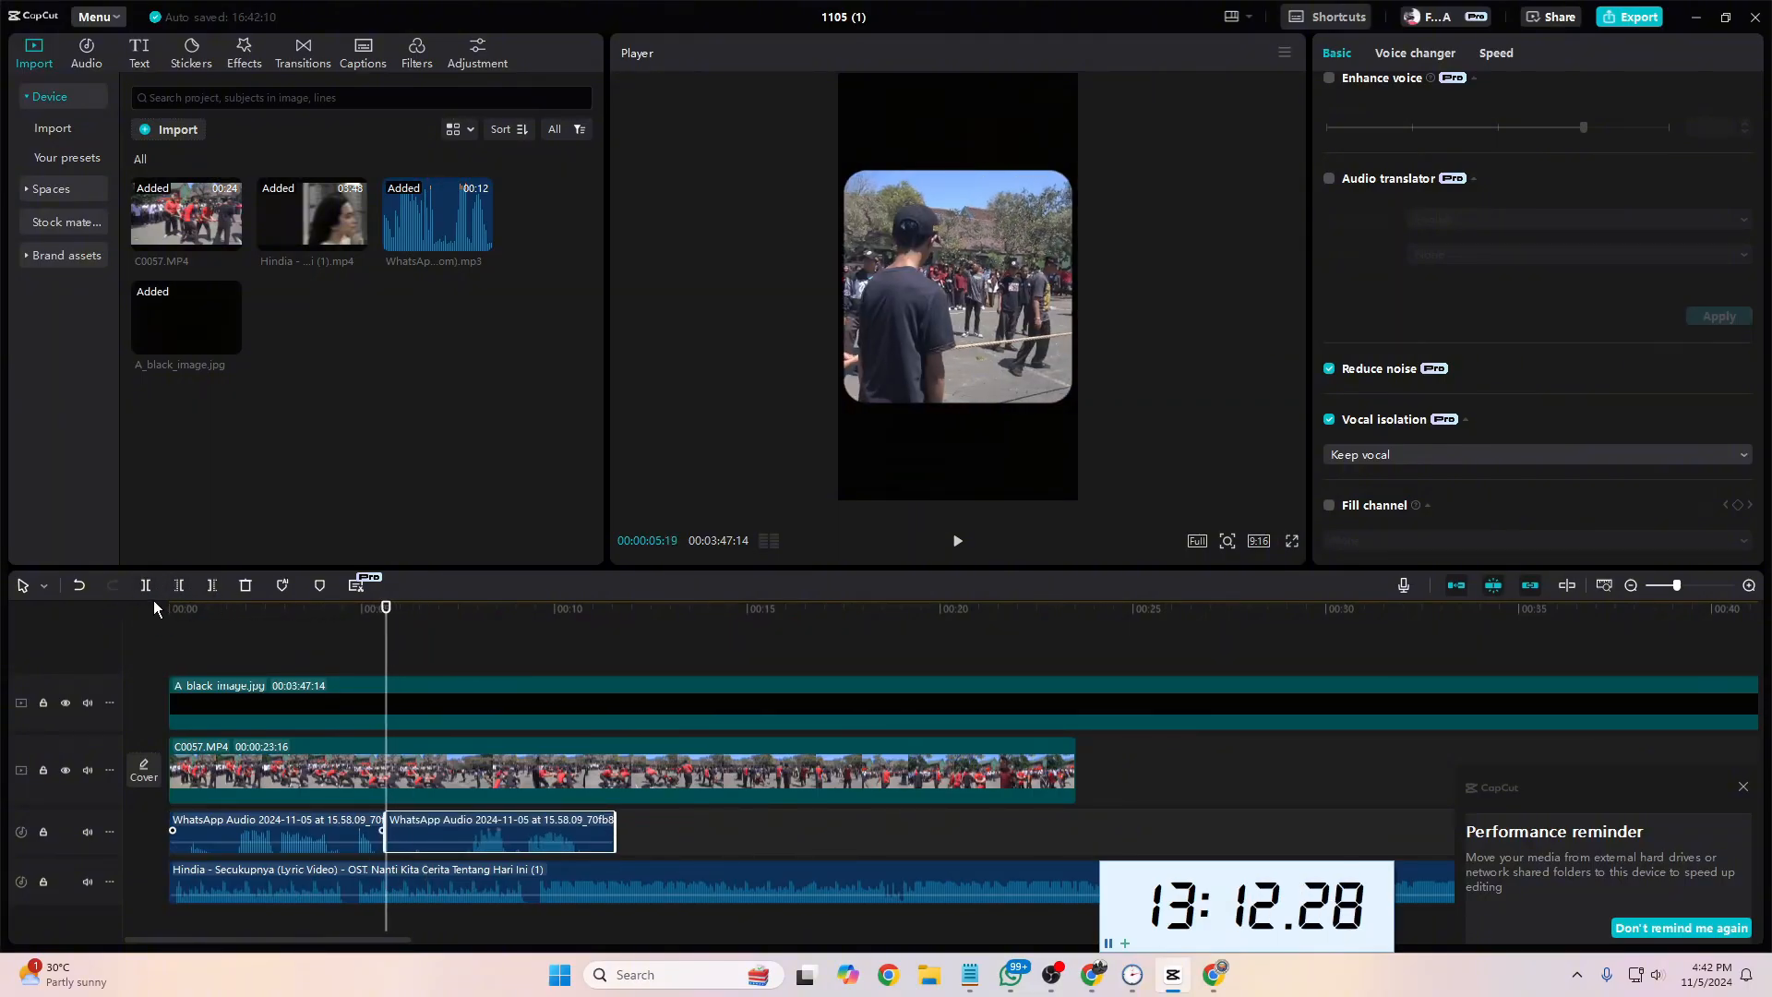
{"action": "left_click_drag", "start_coordinate": [385, 671], "coordinate": [444, 681]}
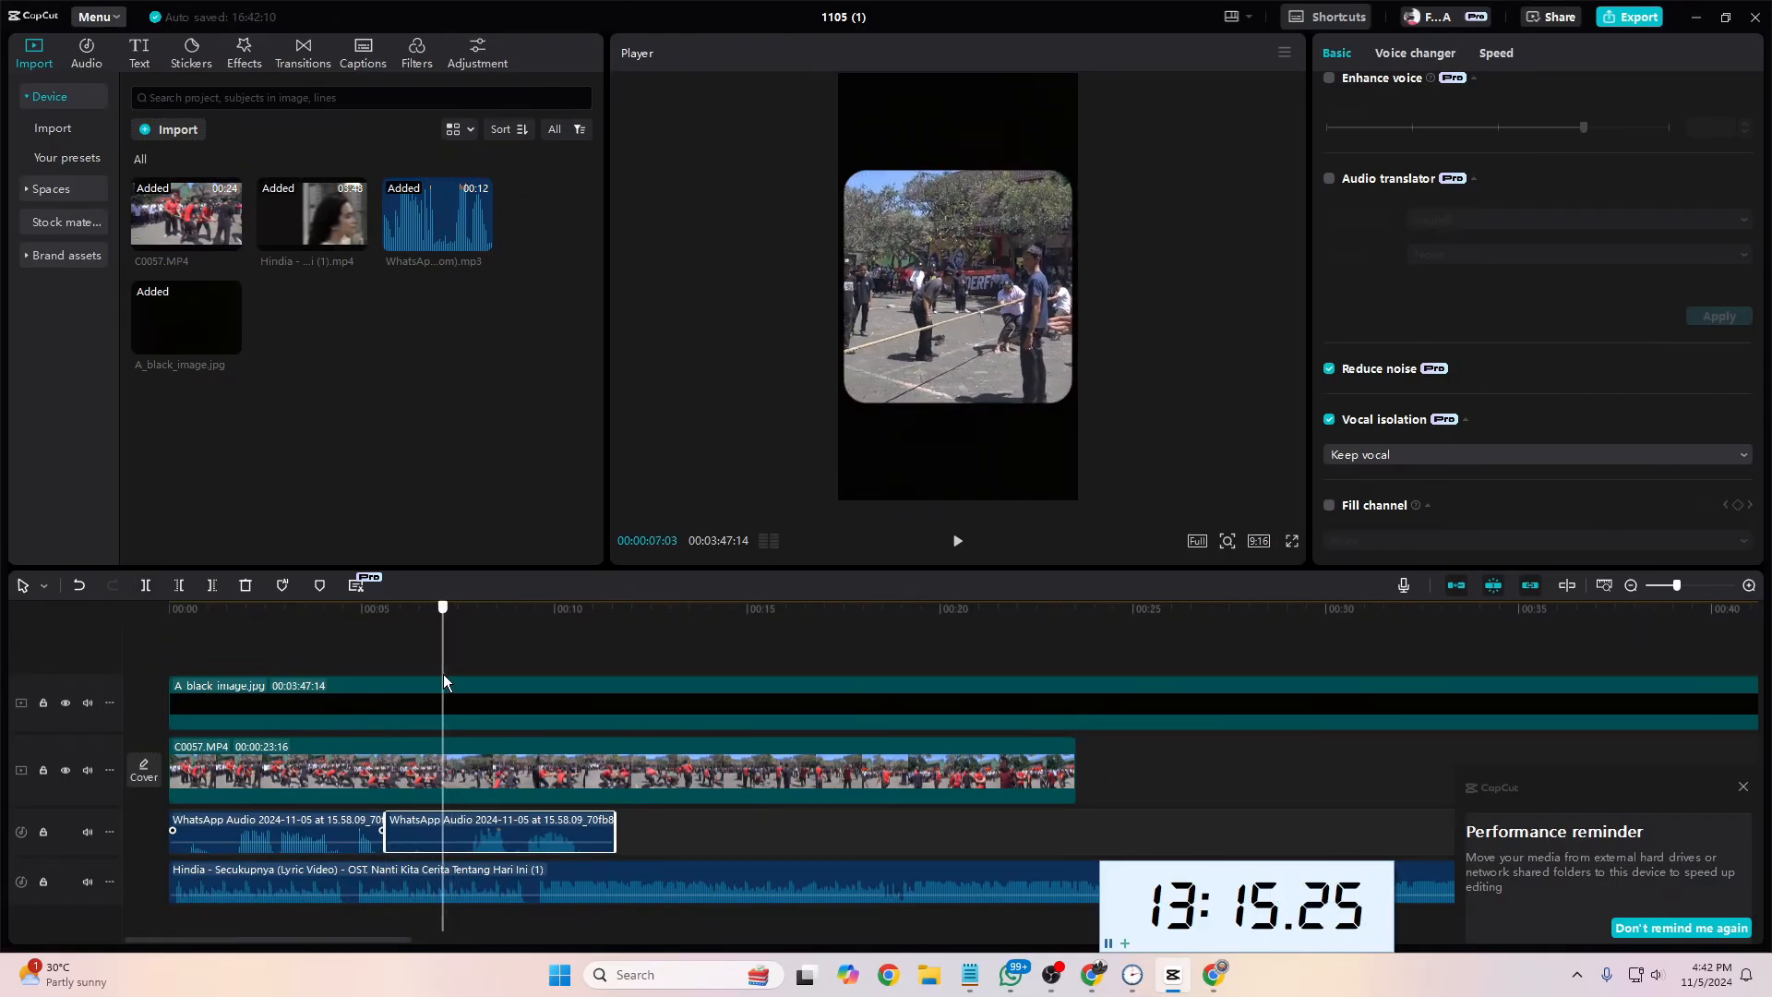
{"action": "left_click", "coordinate": [147, 588]}
{"action": "left_click", "coordinate": [425, 842]}
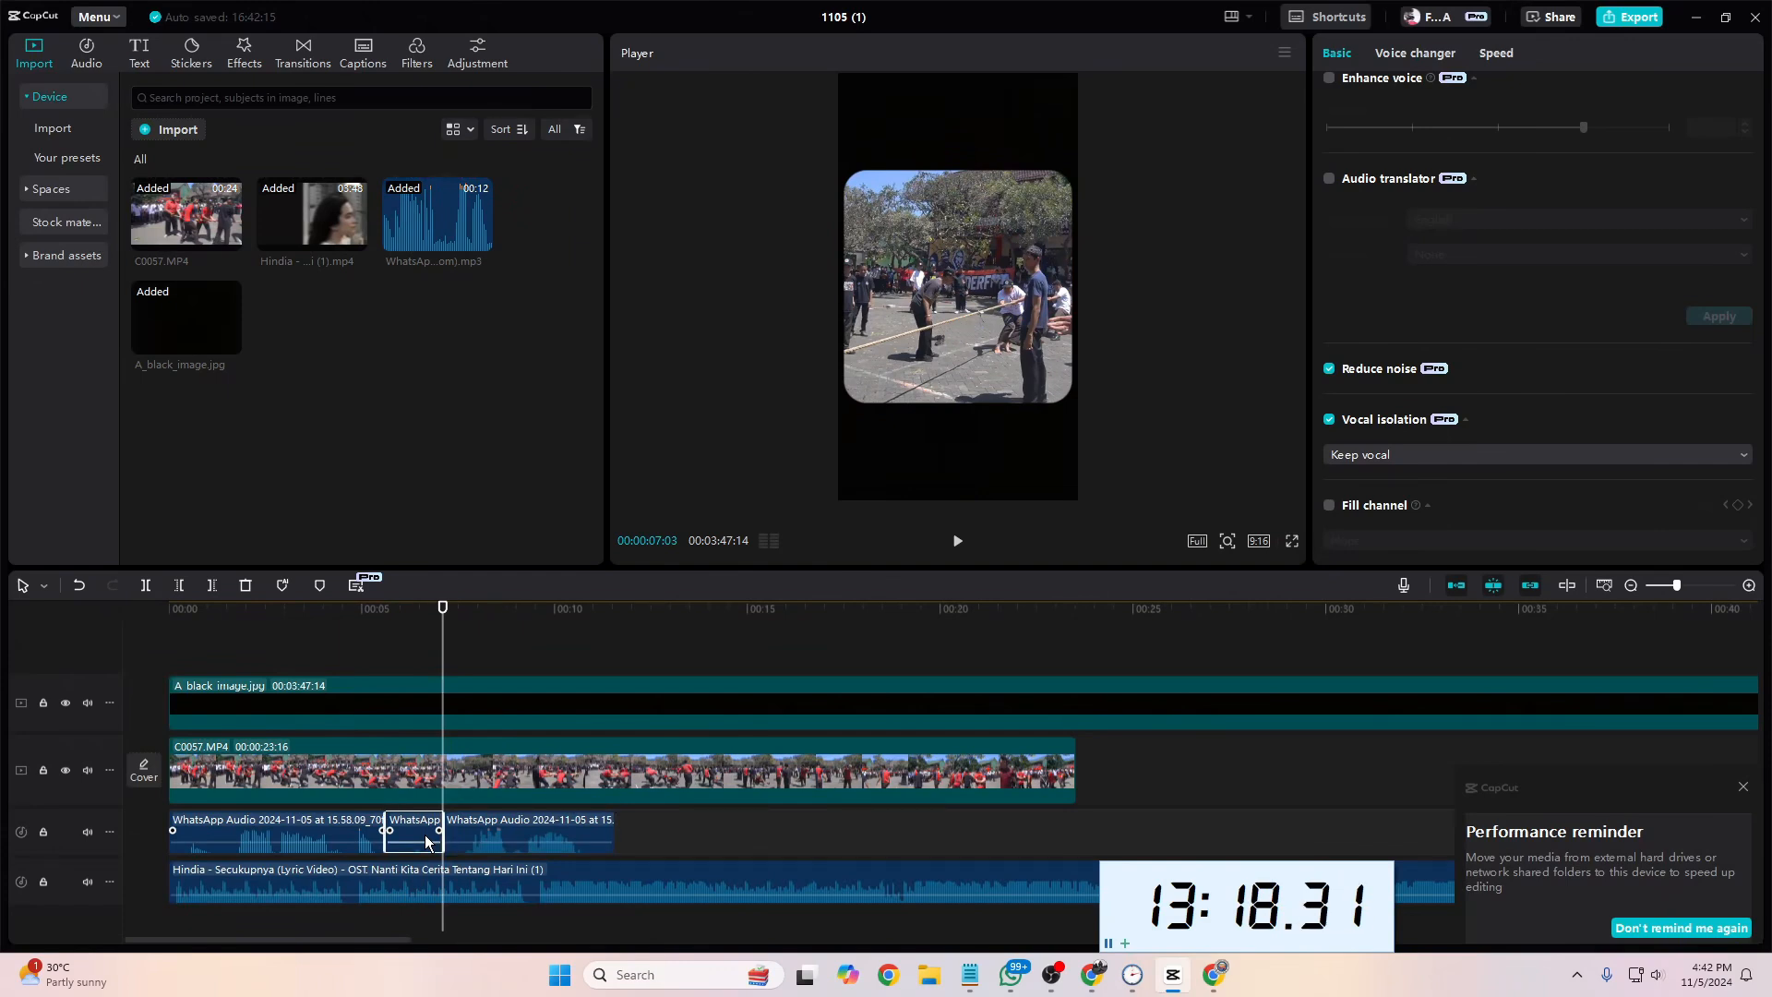
{"action": "key", "text": "Delete"}
Step: Move the second voice-over part earlier, leaving a small gap after the first part, and play the project from the start
{"action": "left_click_drag", "start_coordinate": [473, 826], "coordinate": [423, 828]}
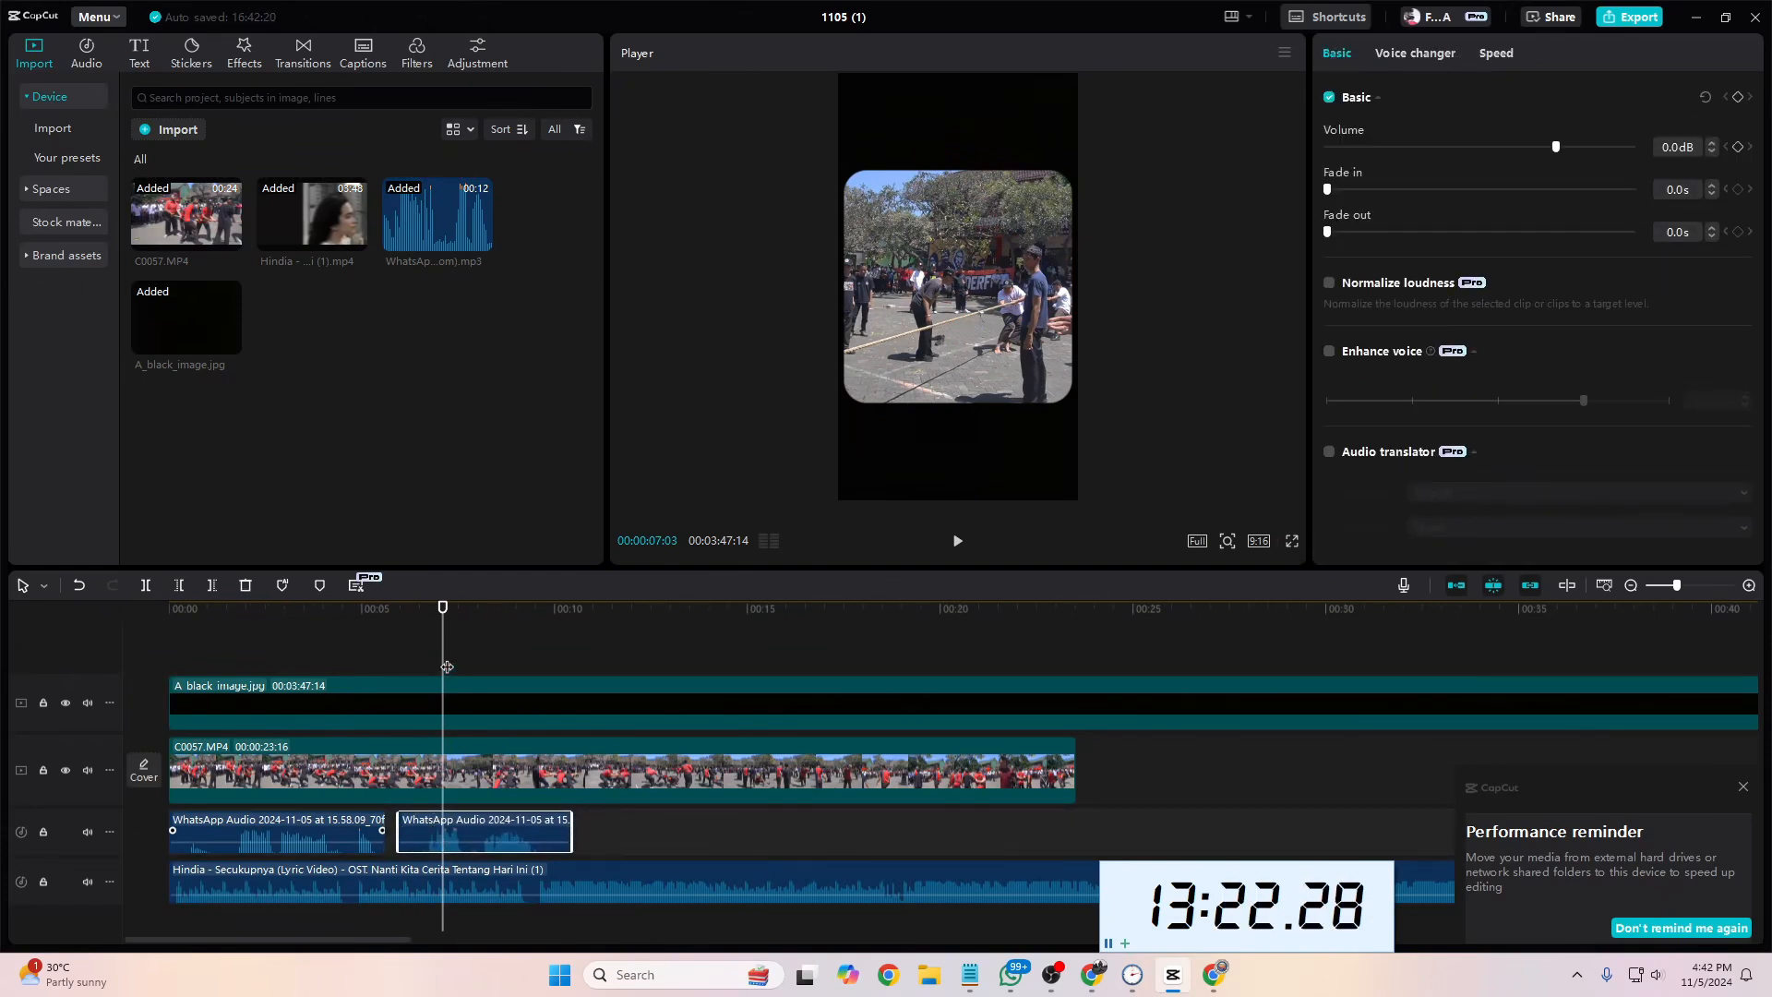
{"action": "left_click_drag", "start_coordinate": [446, 667], "coordinate": [67, 702]}
{"action": "key", "text": "space"}
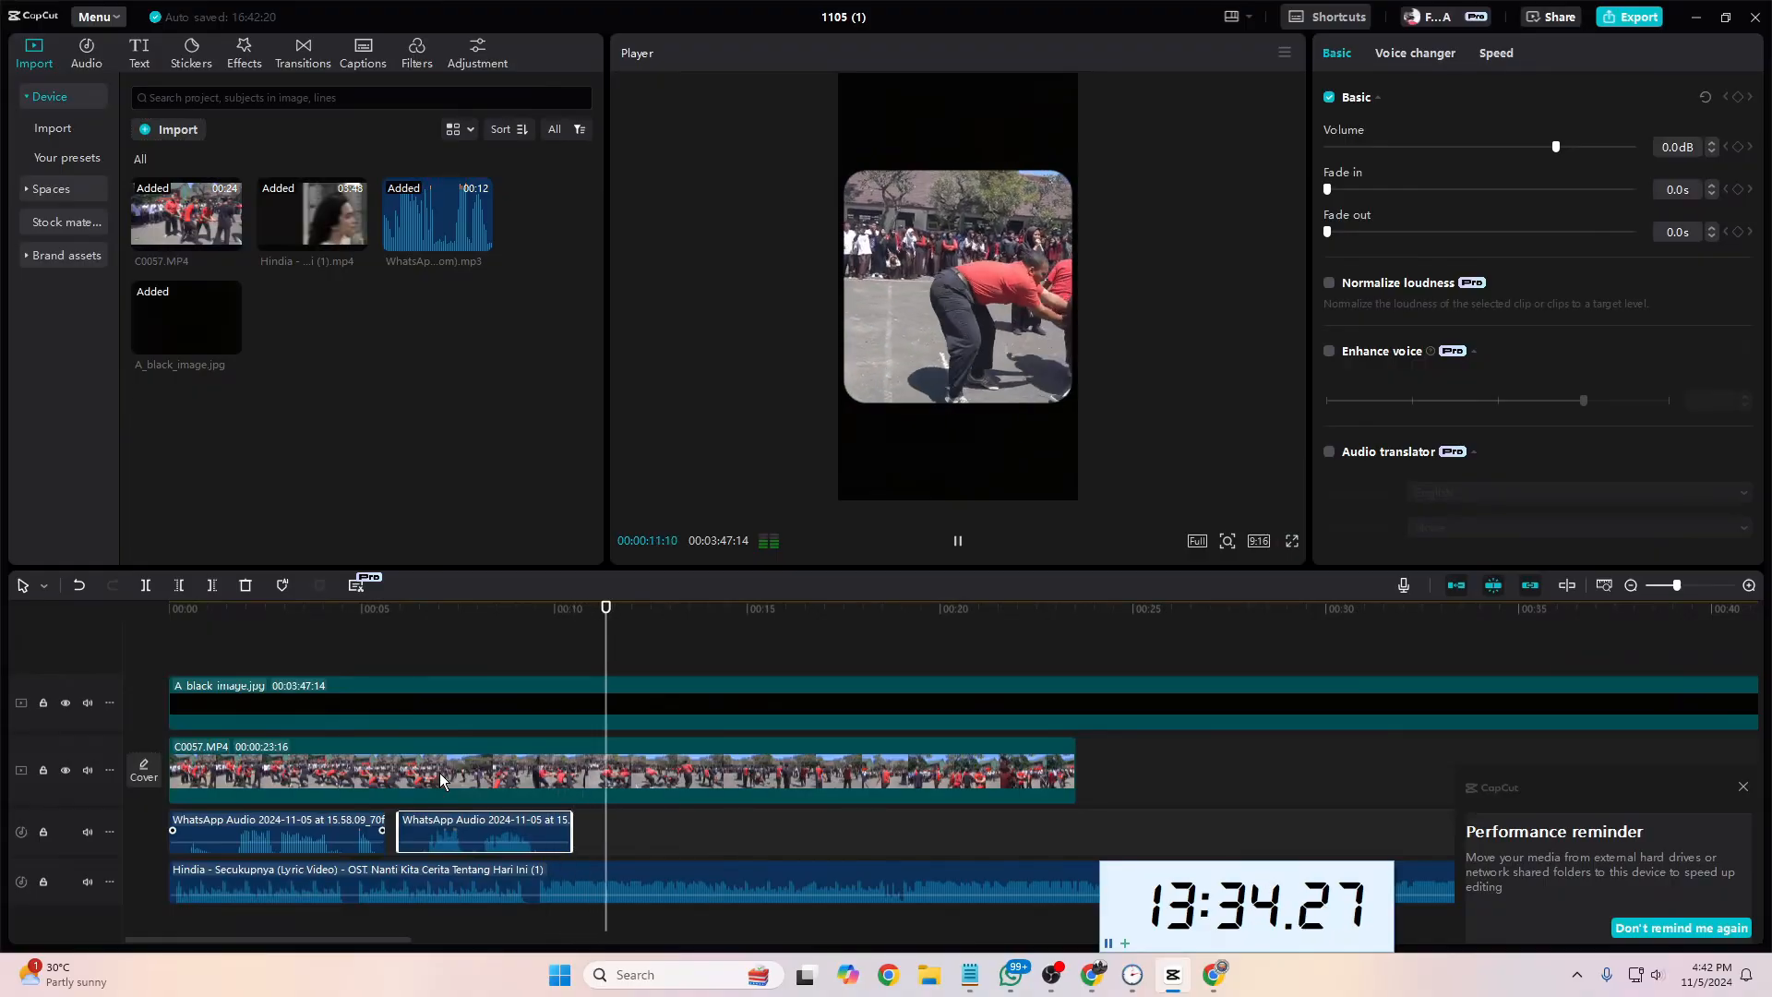
{"action": "key", "text": "space"}
Step: Keyframe the Hindia song's volume at -16.4 dB at 00:00:09:07 and -6.6 dB at 00:00:09:14, then play from the start
{"action": "left_click_drag", "start_coordinate": [621, 672], "coordinate": [535, 671]}
{"action": "left_click", "coordinate": [580, 872]}
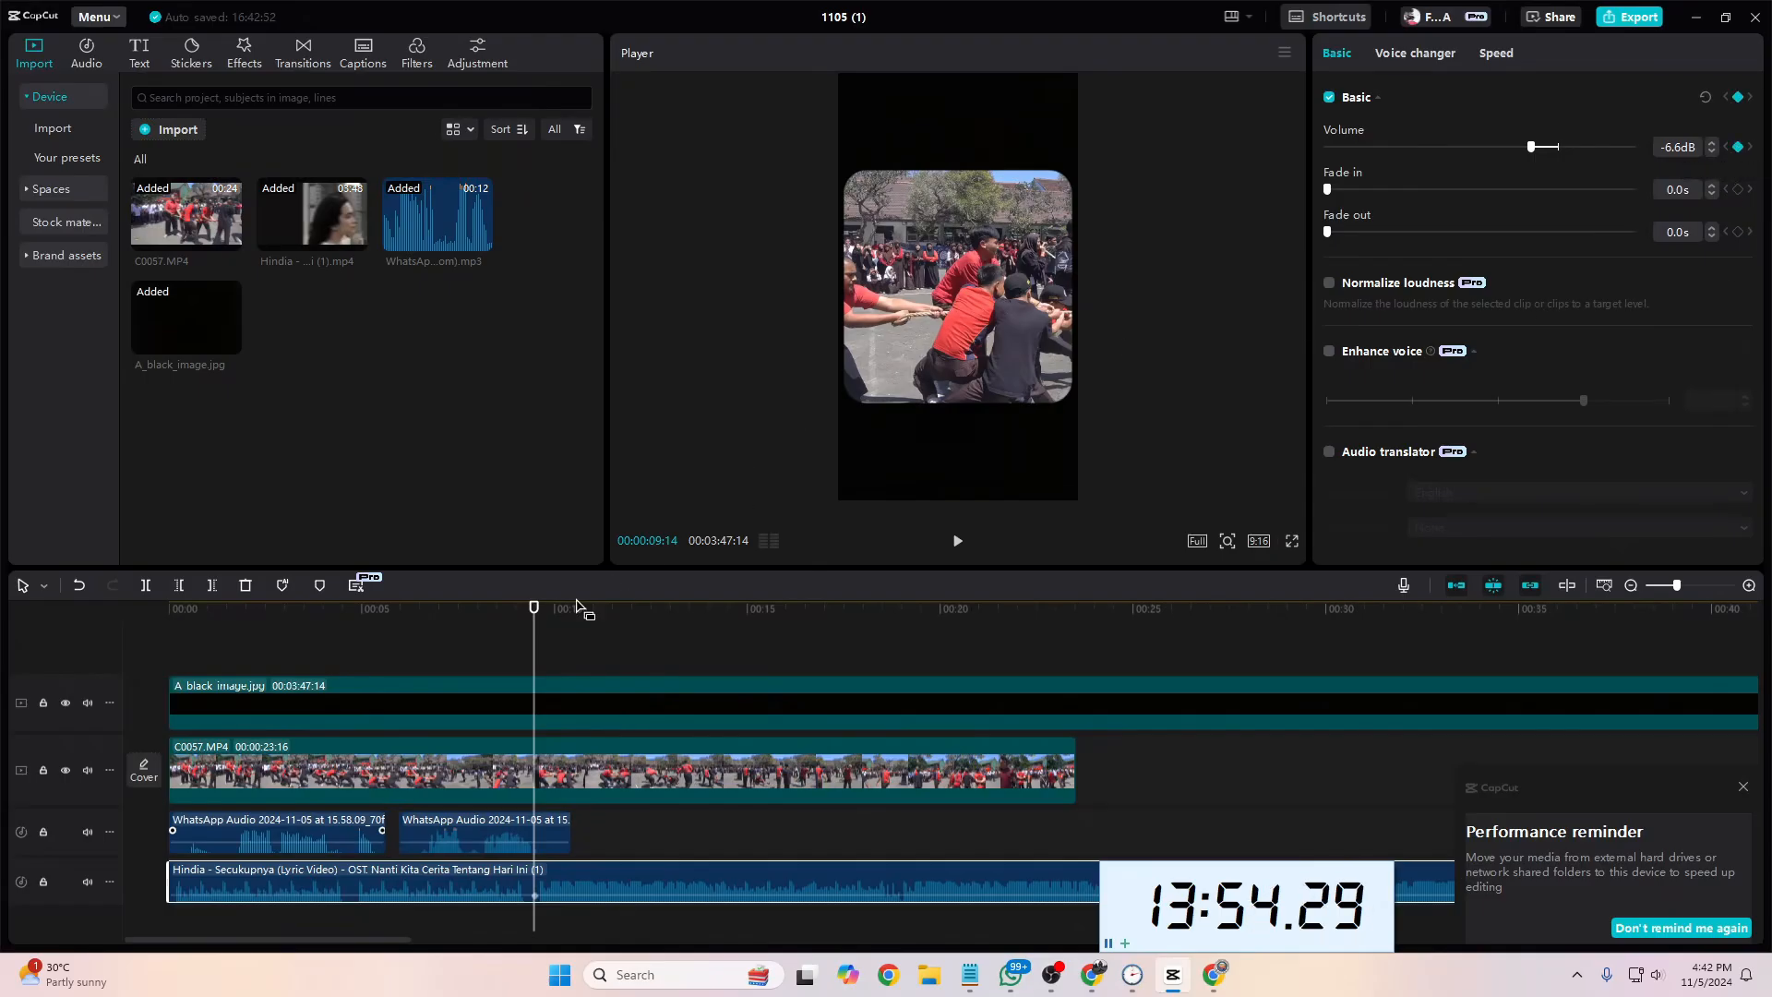
{"action": "left_click_drag", "start_coordinate": [533, 608], "coordinate": [525, 608]}
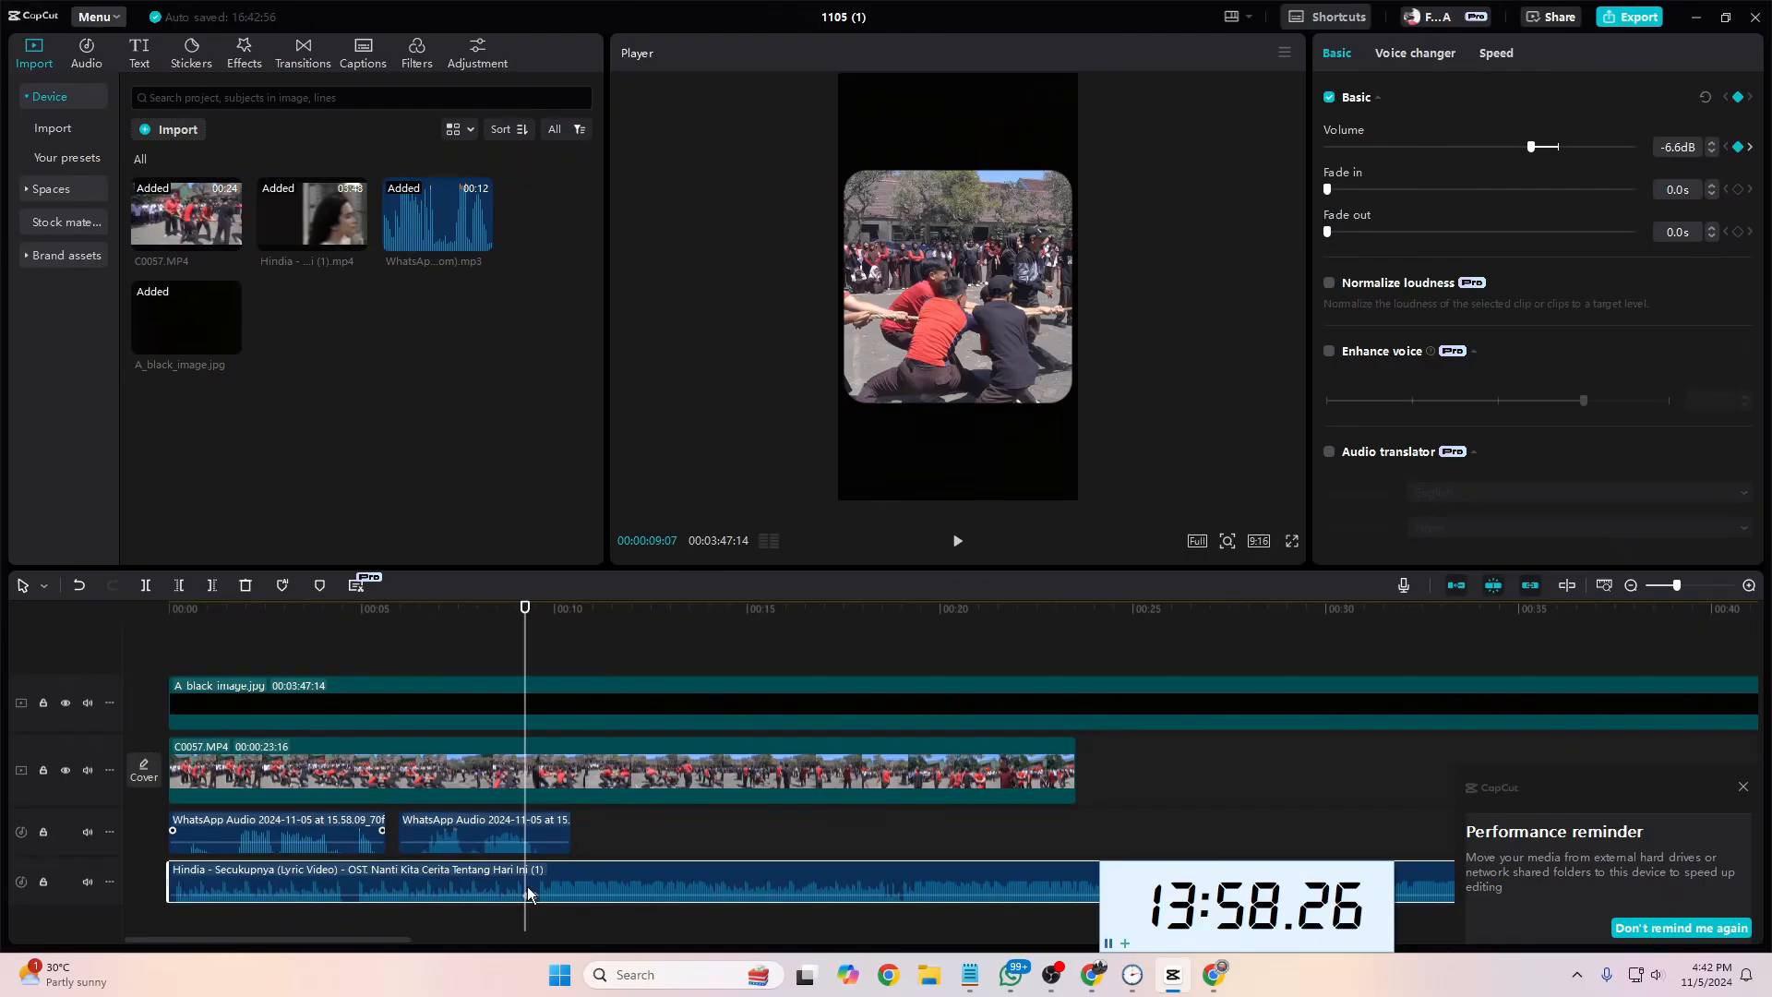
{"action": "left_click_drag", "start_coordinate": [527, 898], "coordinate": [527, 902]}
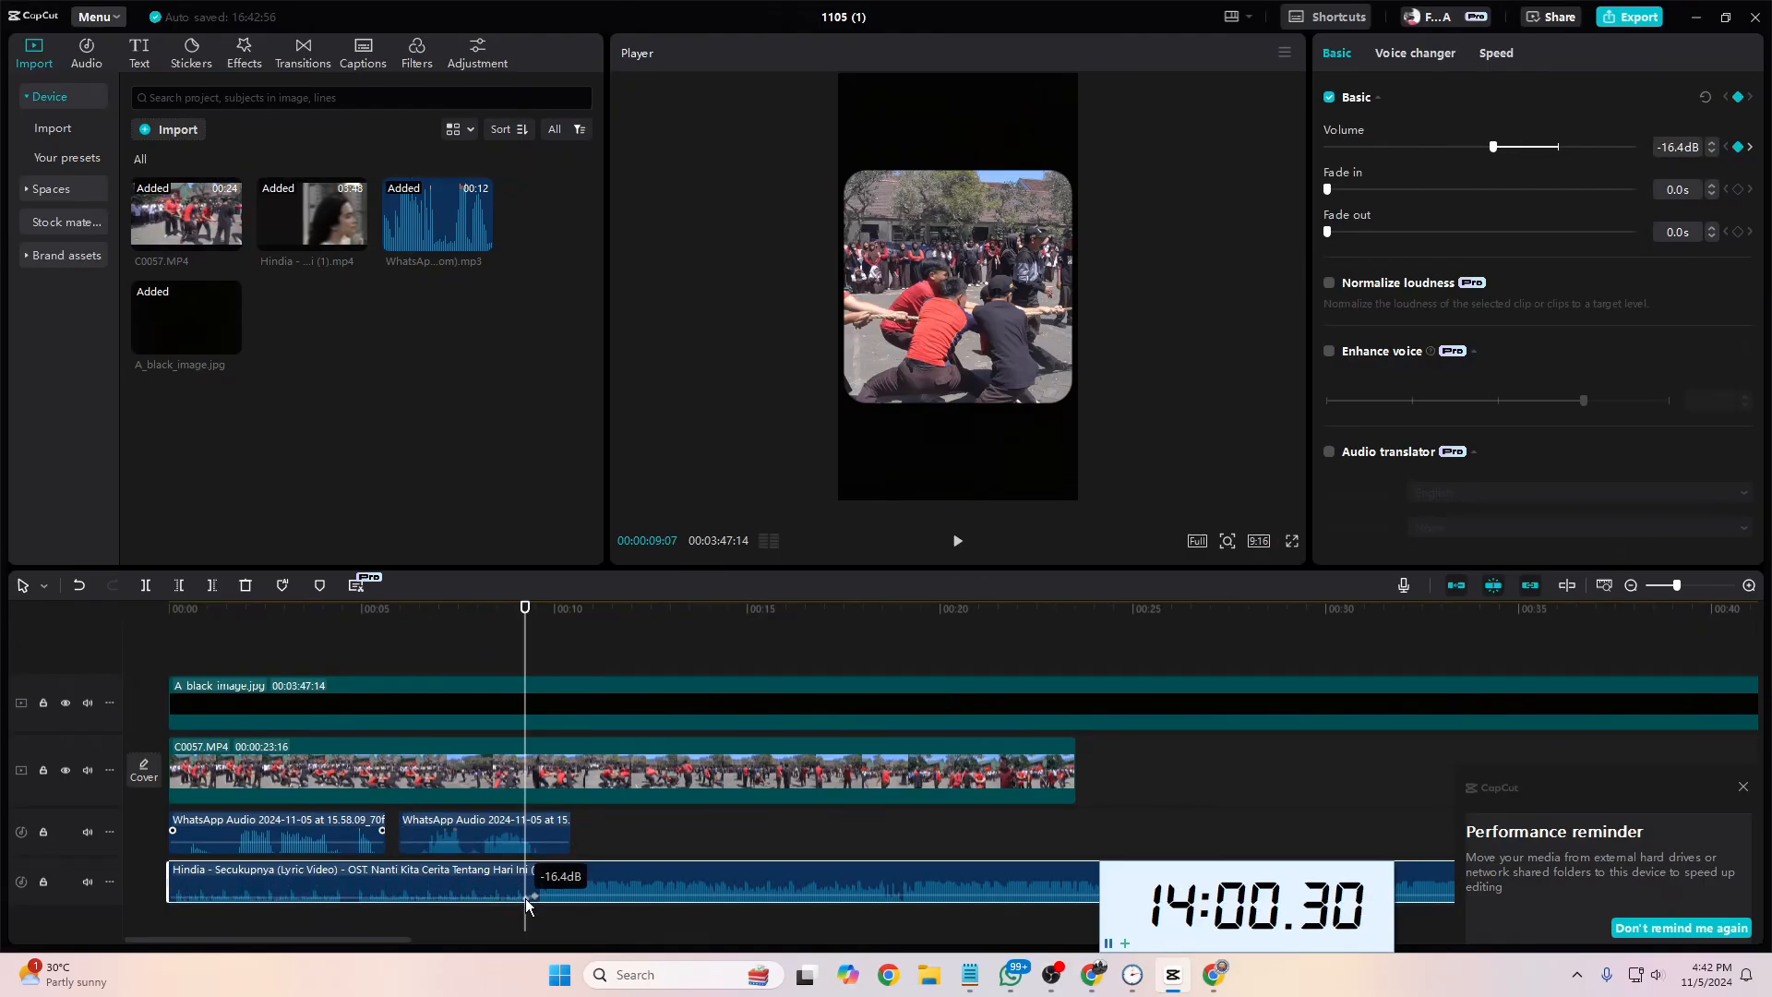
{"action": "left_click_drag", "start_coordinate": [525, 681], "coordinate": [162, 699]}
{"action": "key", "text": "space"}
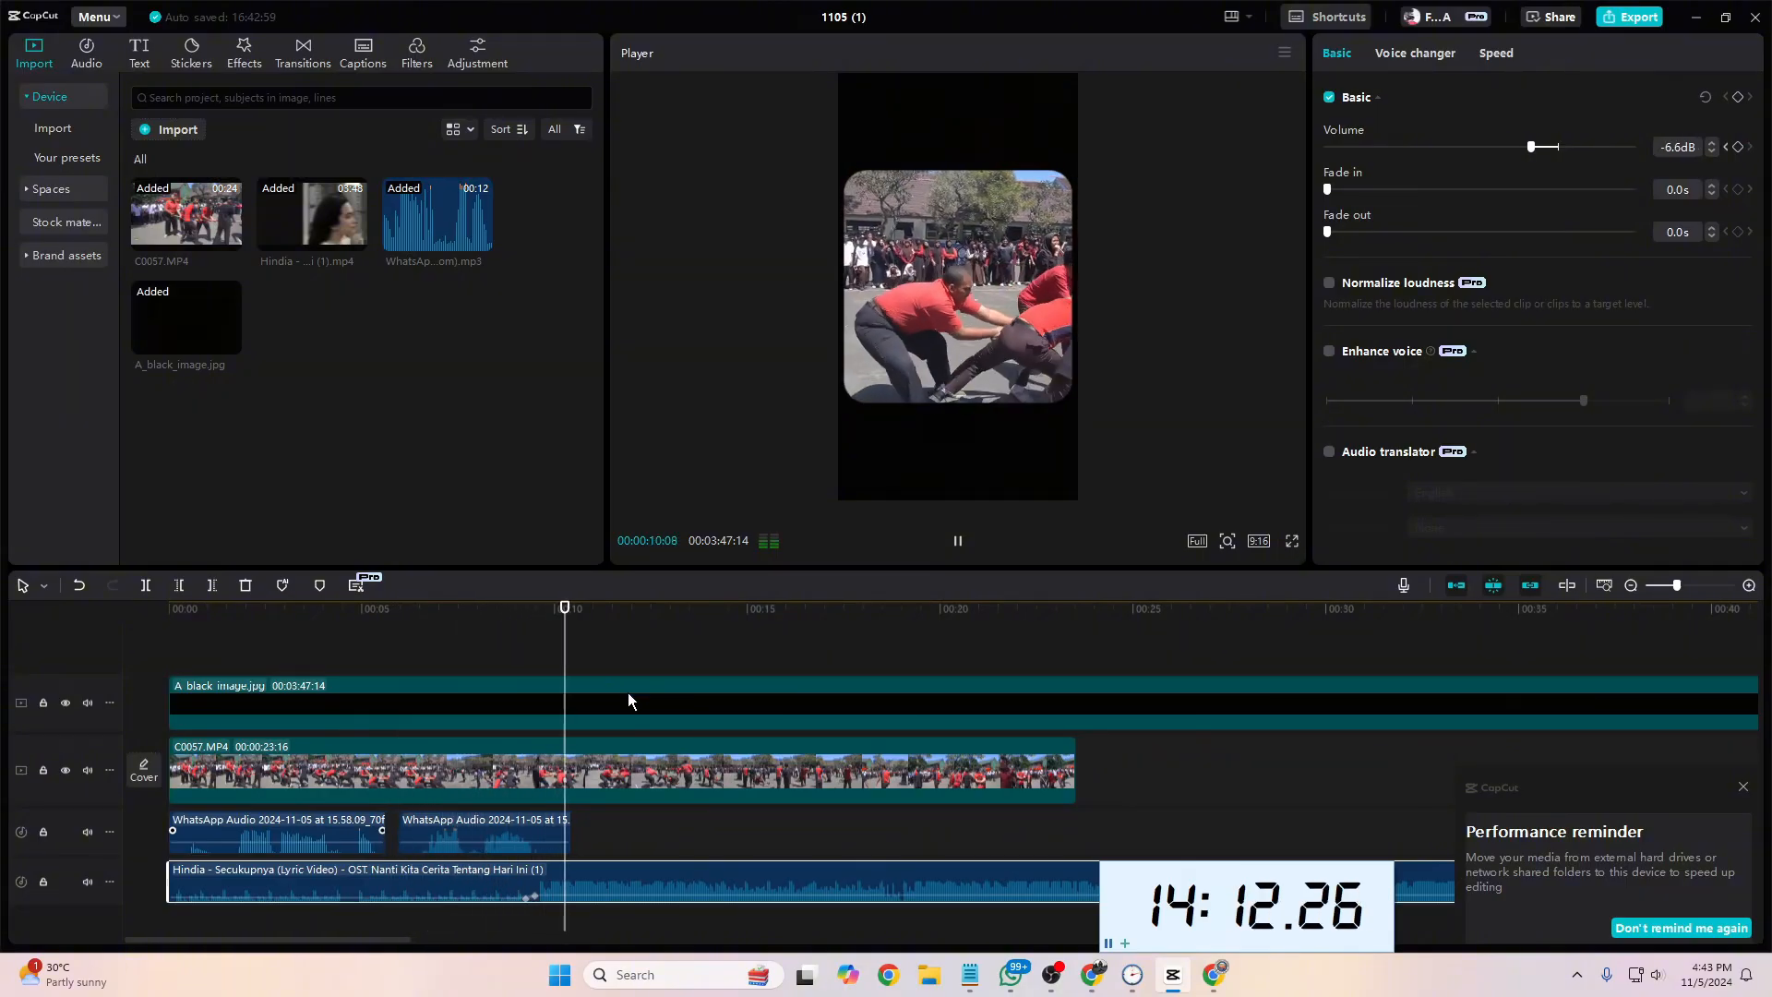
{"action": "key", "text": "space"}
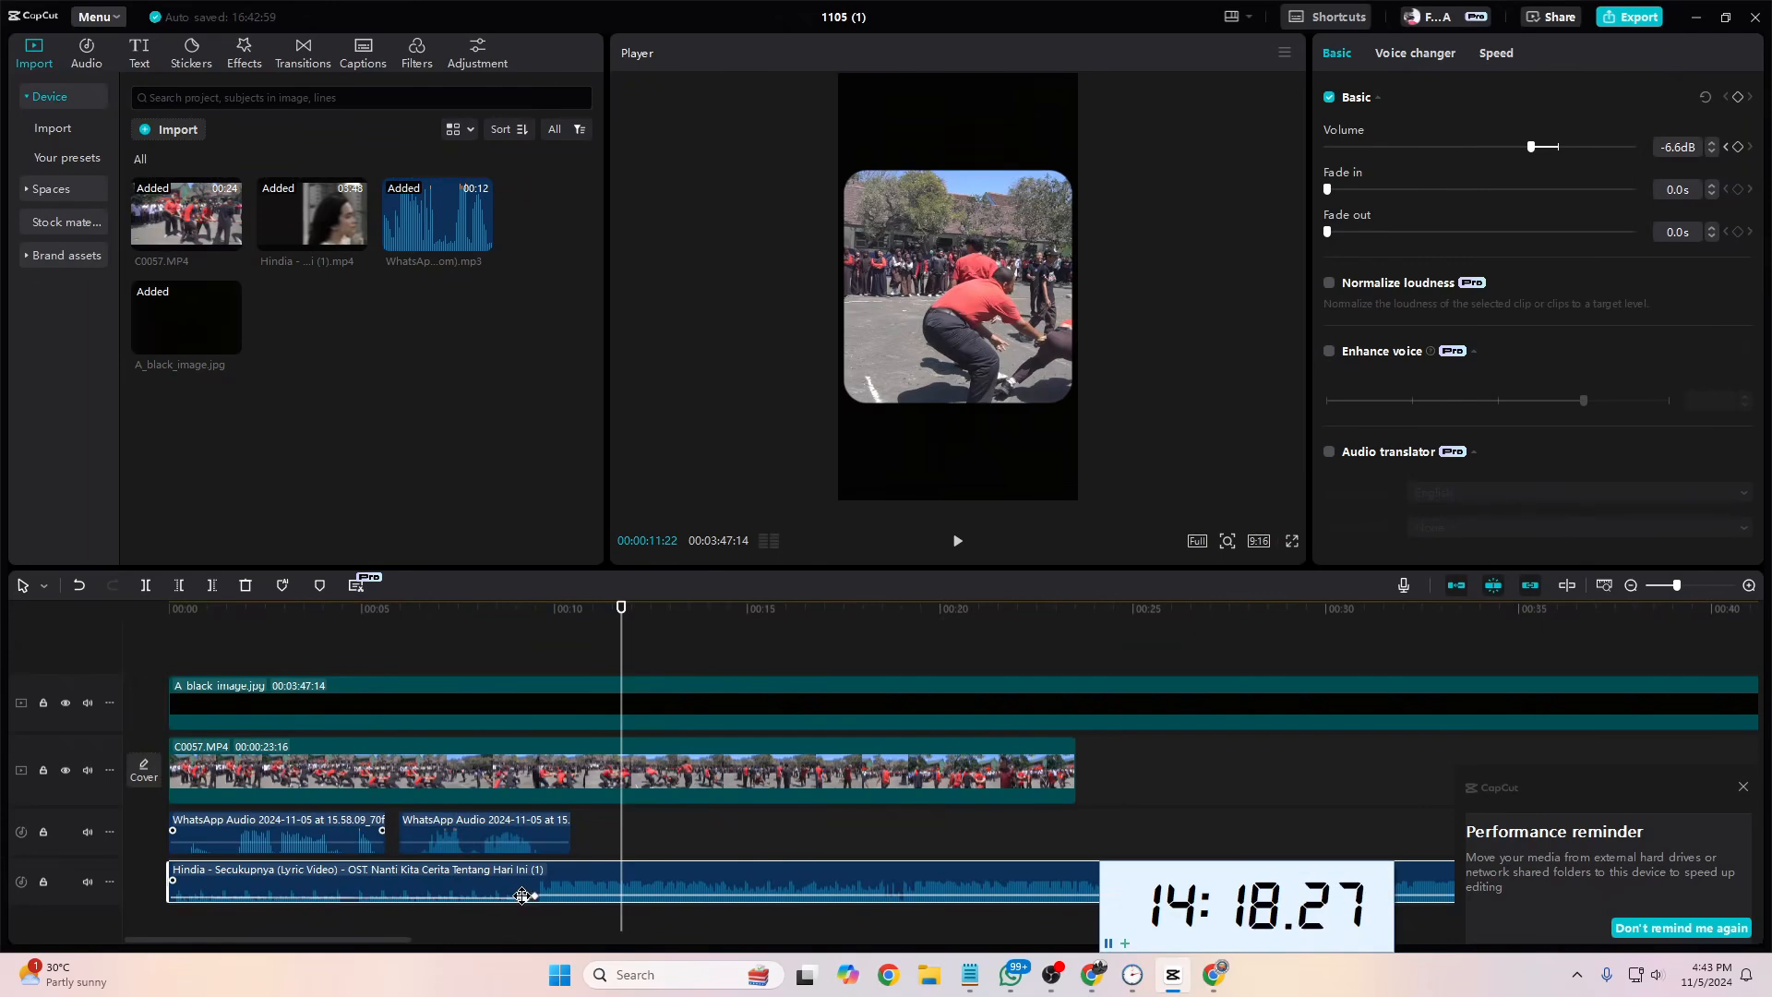
Step: Raise the song's later volume keyframe to 0.6 dB, lower the earlier one to -20.3 dB and play the mix from the start
{"action": "left_click_drag", "start_coordinate": [622, 818], "coordinate": [509, 818]}
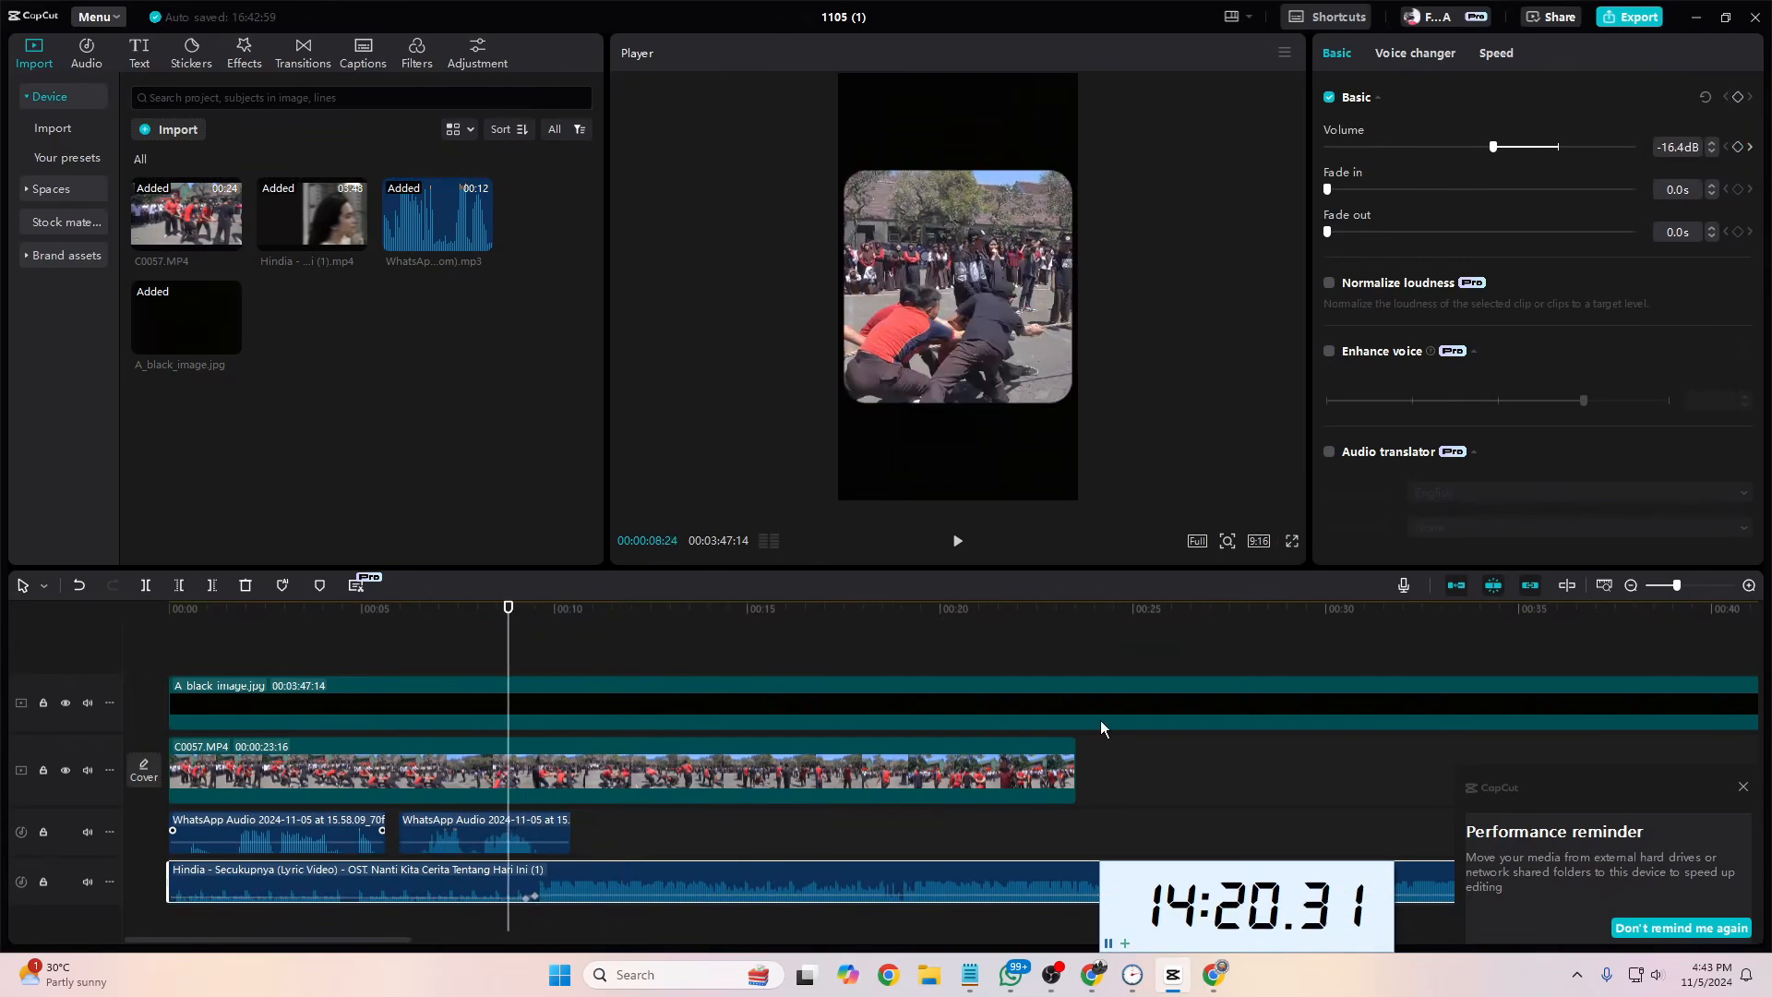
{"action": "left_click", "coordinate": [1749, 587]}
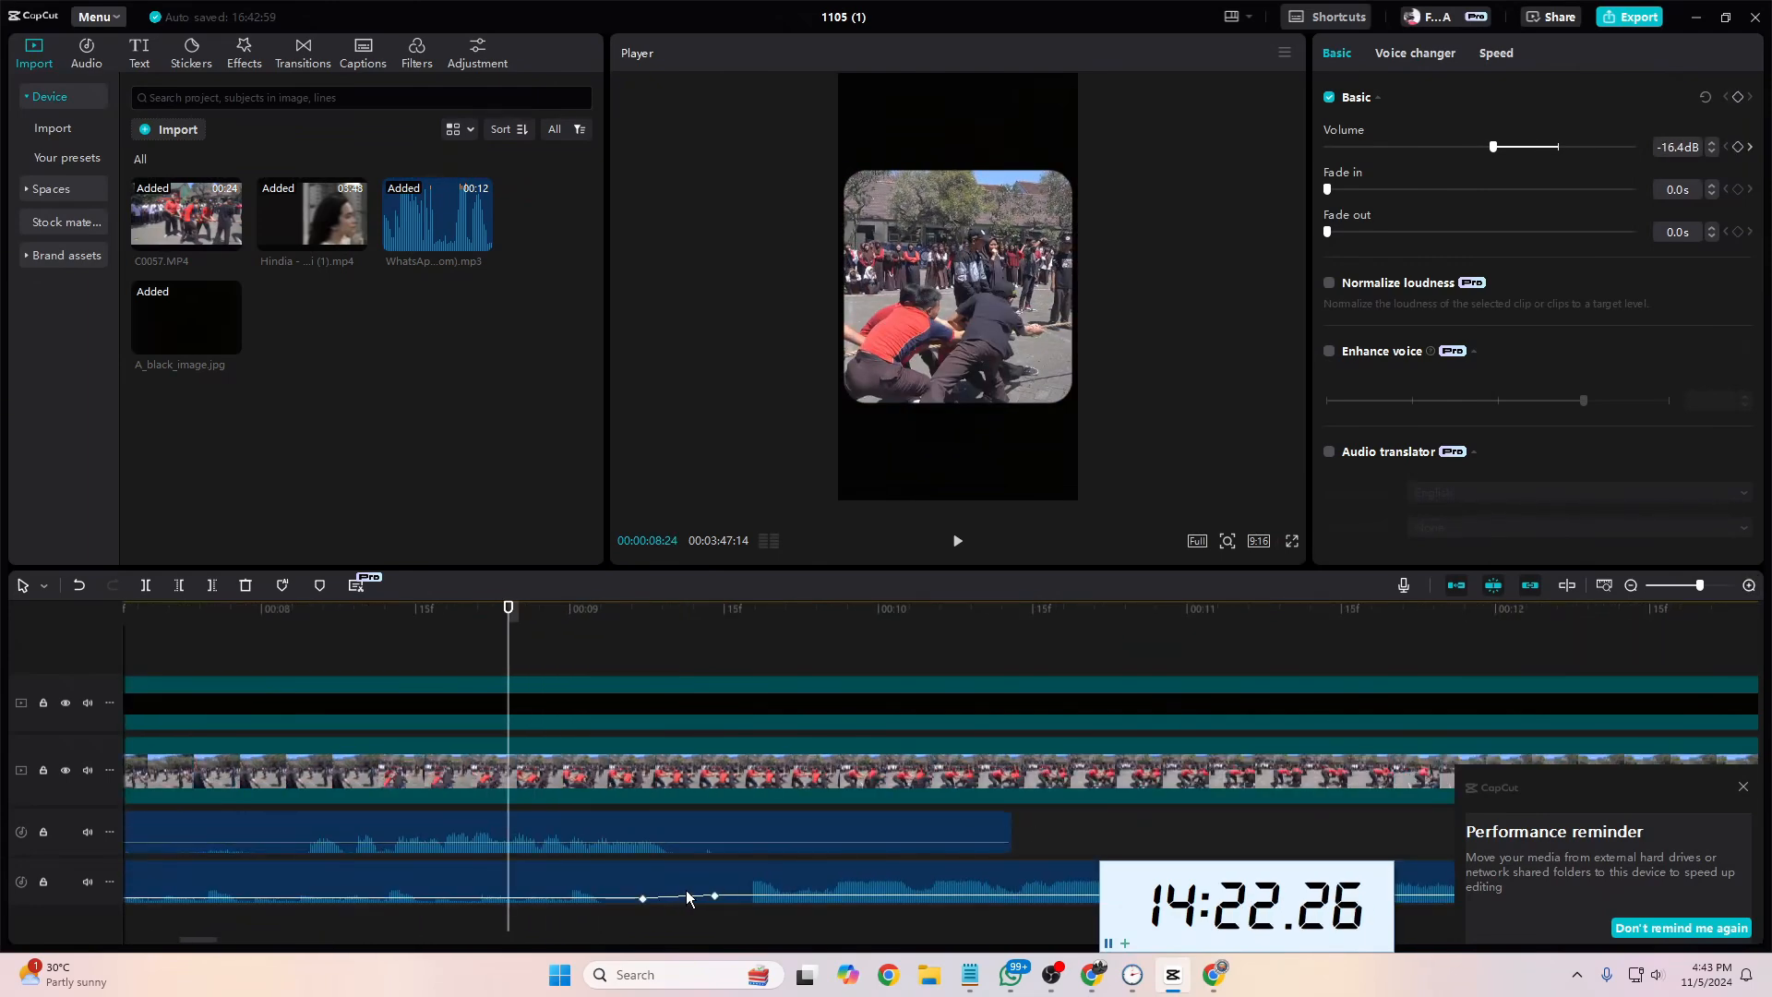
{"action": "mouse_move", "coordinate": [715, 893]}
{"action": "left_mouse_down"}
{"action": "mouse_move", "coordinate": [641, 898]}
{"action": "mouse_move", "coordinate": [716, 892]}
{"action": "left_mouse_up"}
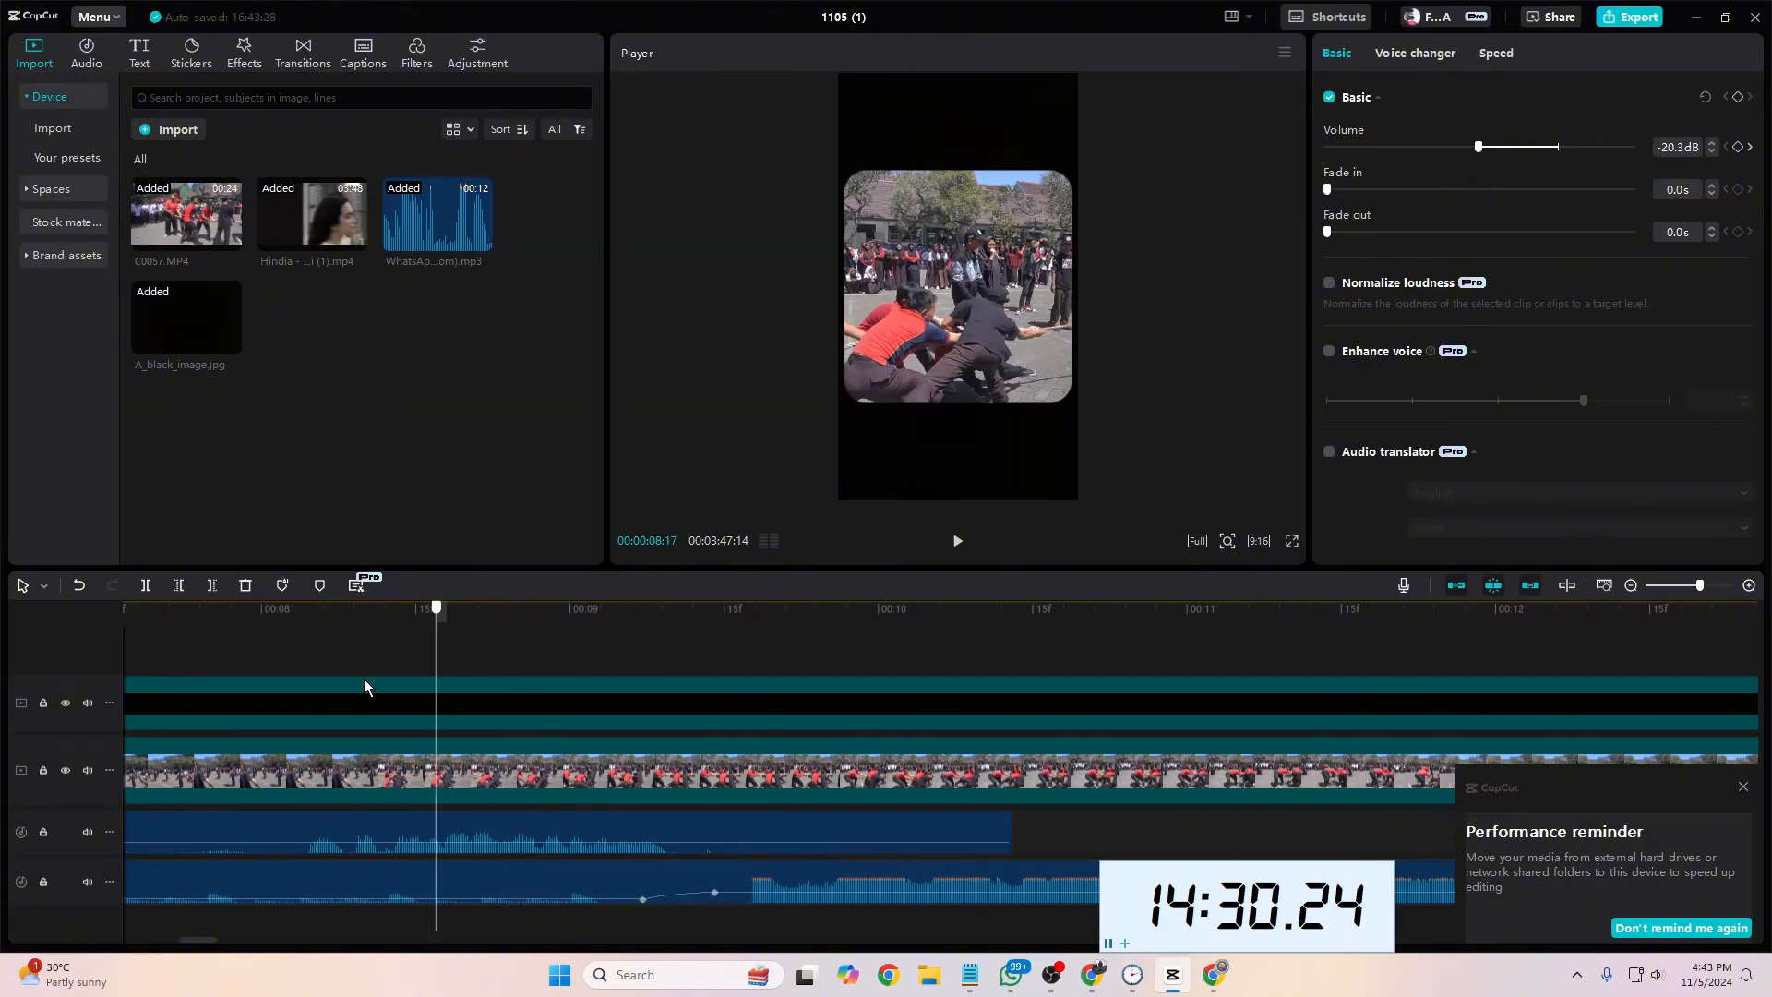
{"action": "key", "text": "Home"}
{"action": "key", "text": "space"}
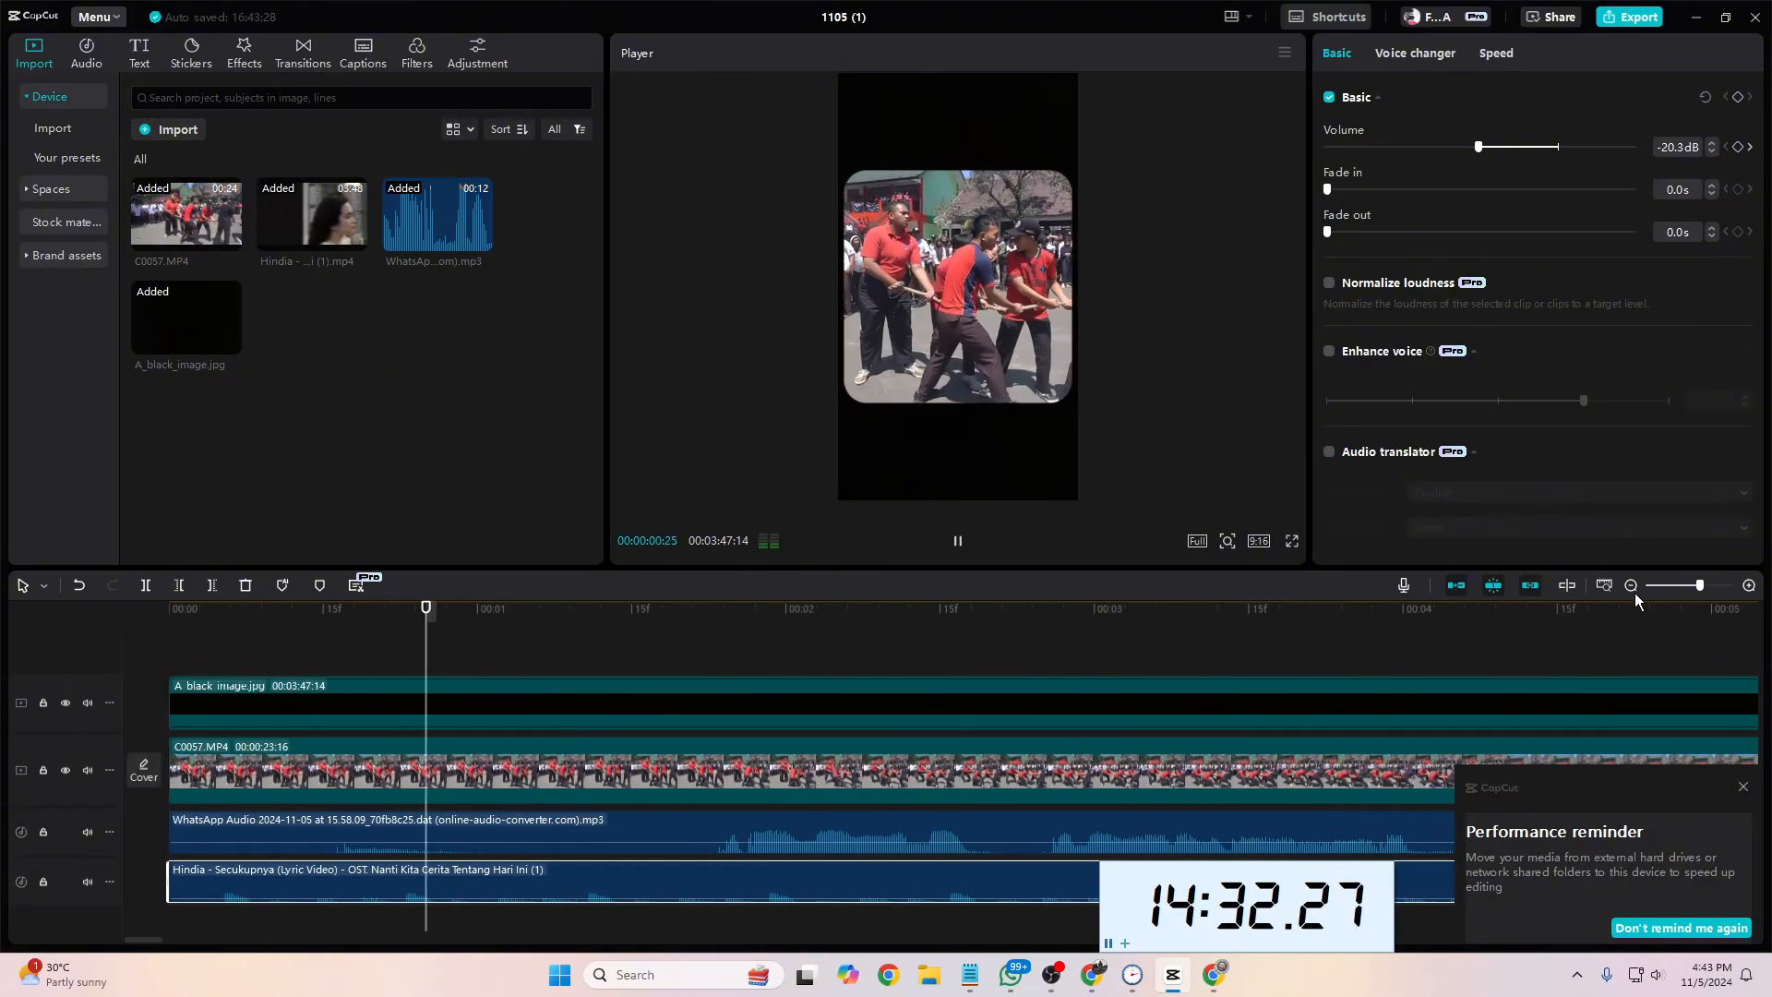
{"action": "left_click", "coordinate": [1630, 589]}
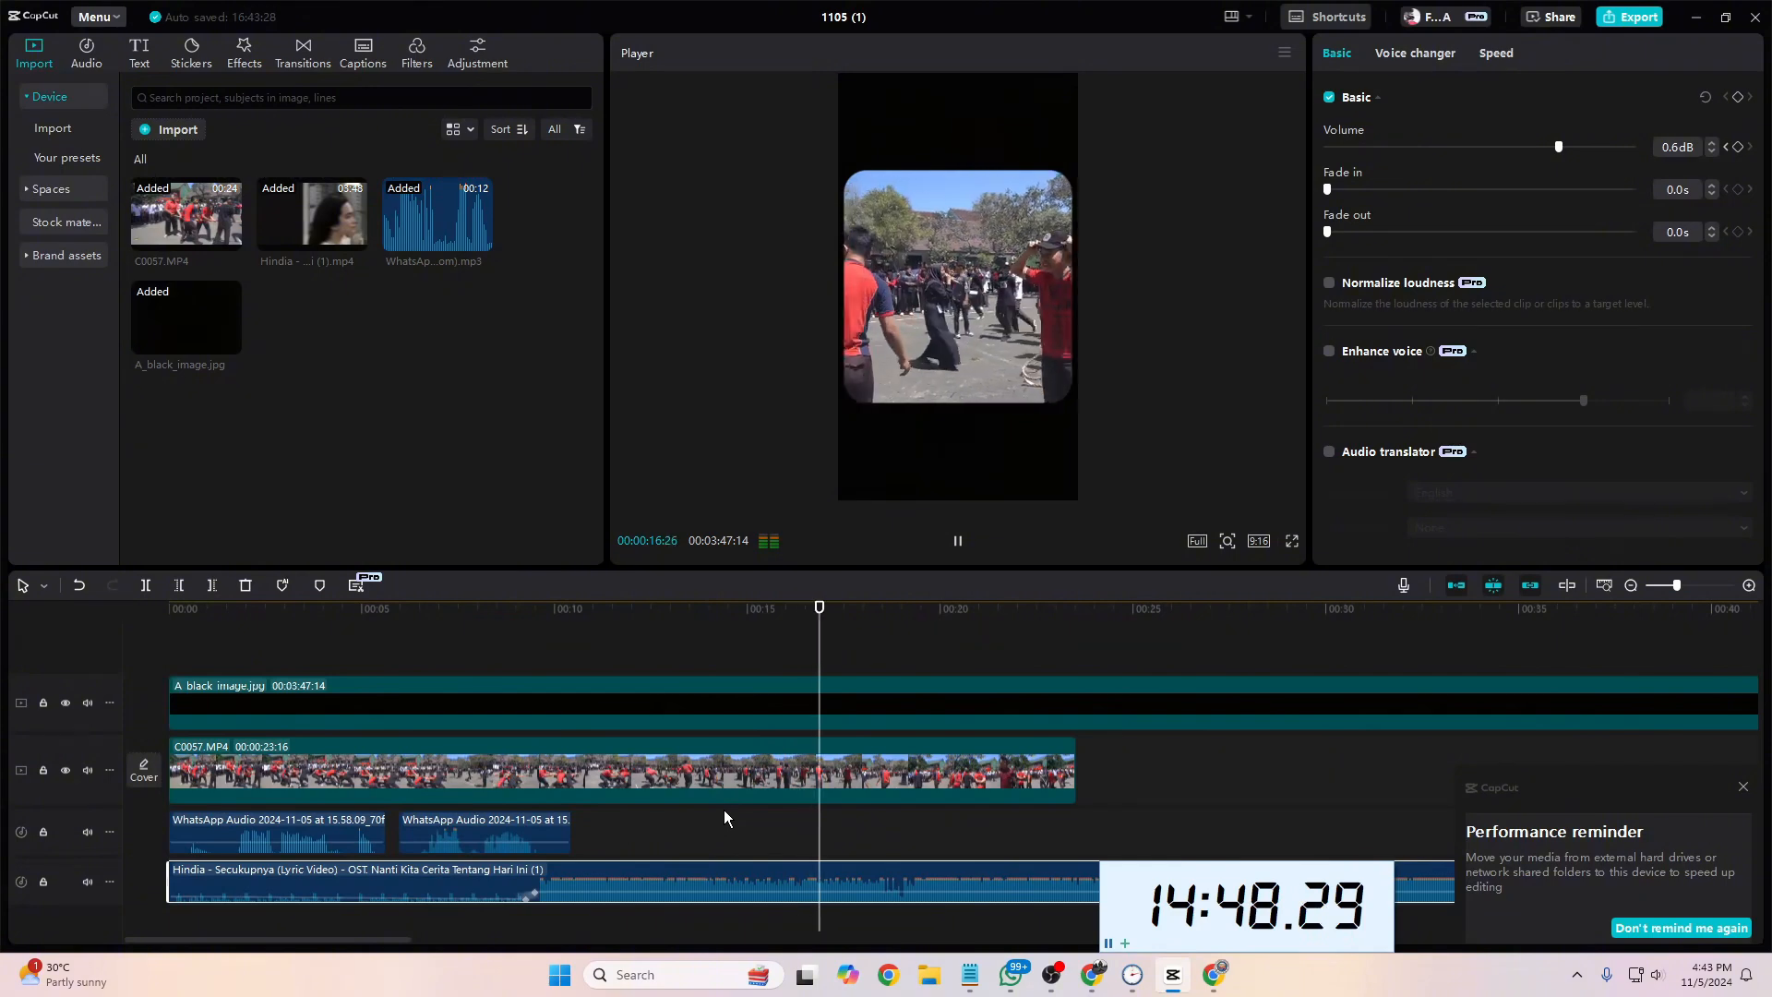
{"action": "key", "text": "space"}
Step: Trim the ends of the black image, the C0057 footage and the song at 00:00:17:01 and return to the timeline start
{"action": "left_click", "coordinate": [838, 740]}
{"action": "left_click_drag", "start_coordinate": [847, 640], "coordinate": [948, 848]}
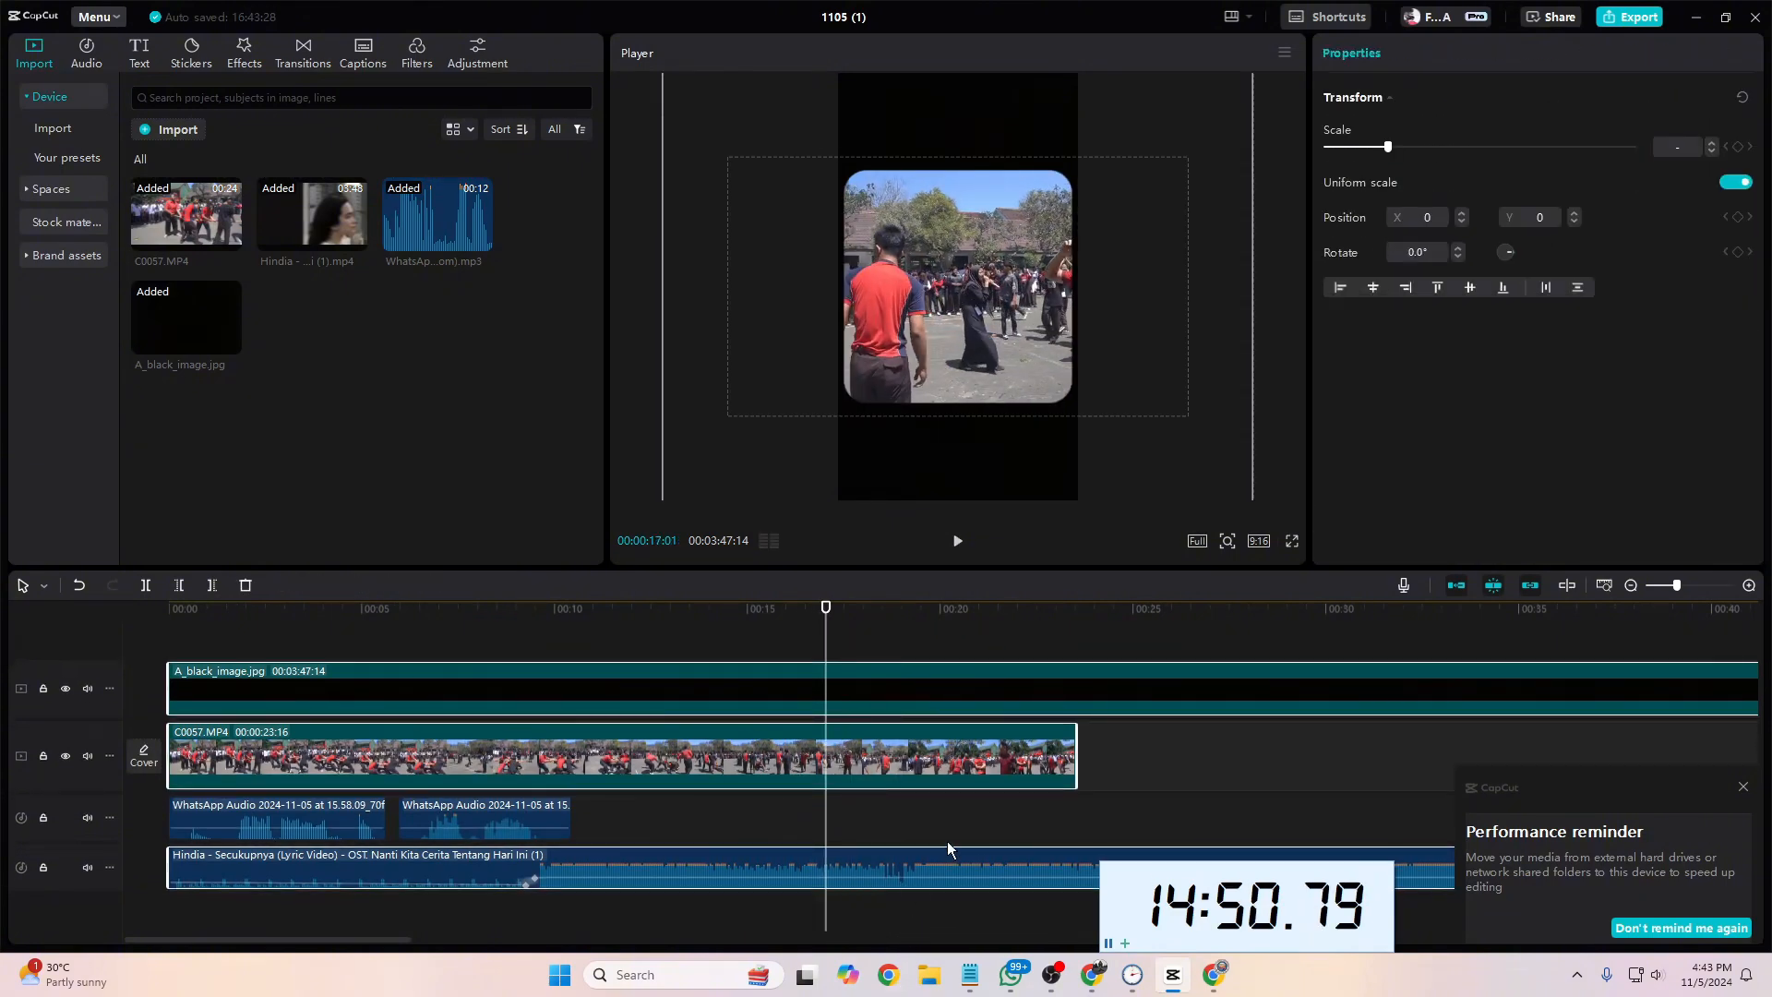
{"action": "left_click", "coordinate": [212, 585]}
{"action": "left_click_drag", "start_coordinate": [826, 635], "coordinate": [55, 673]}
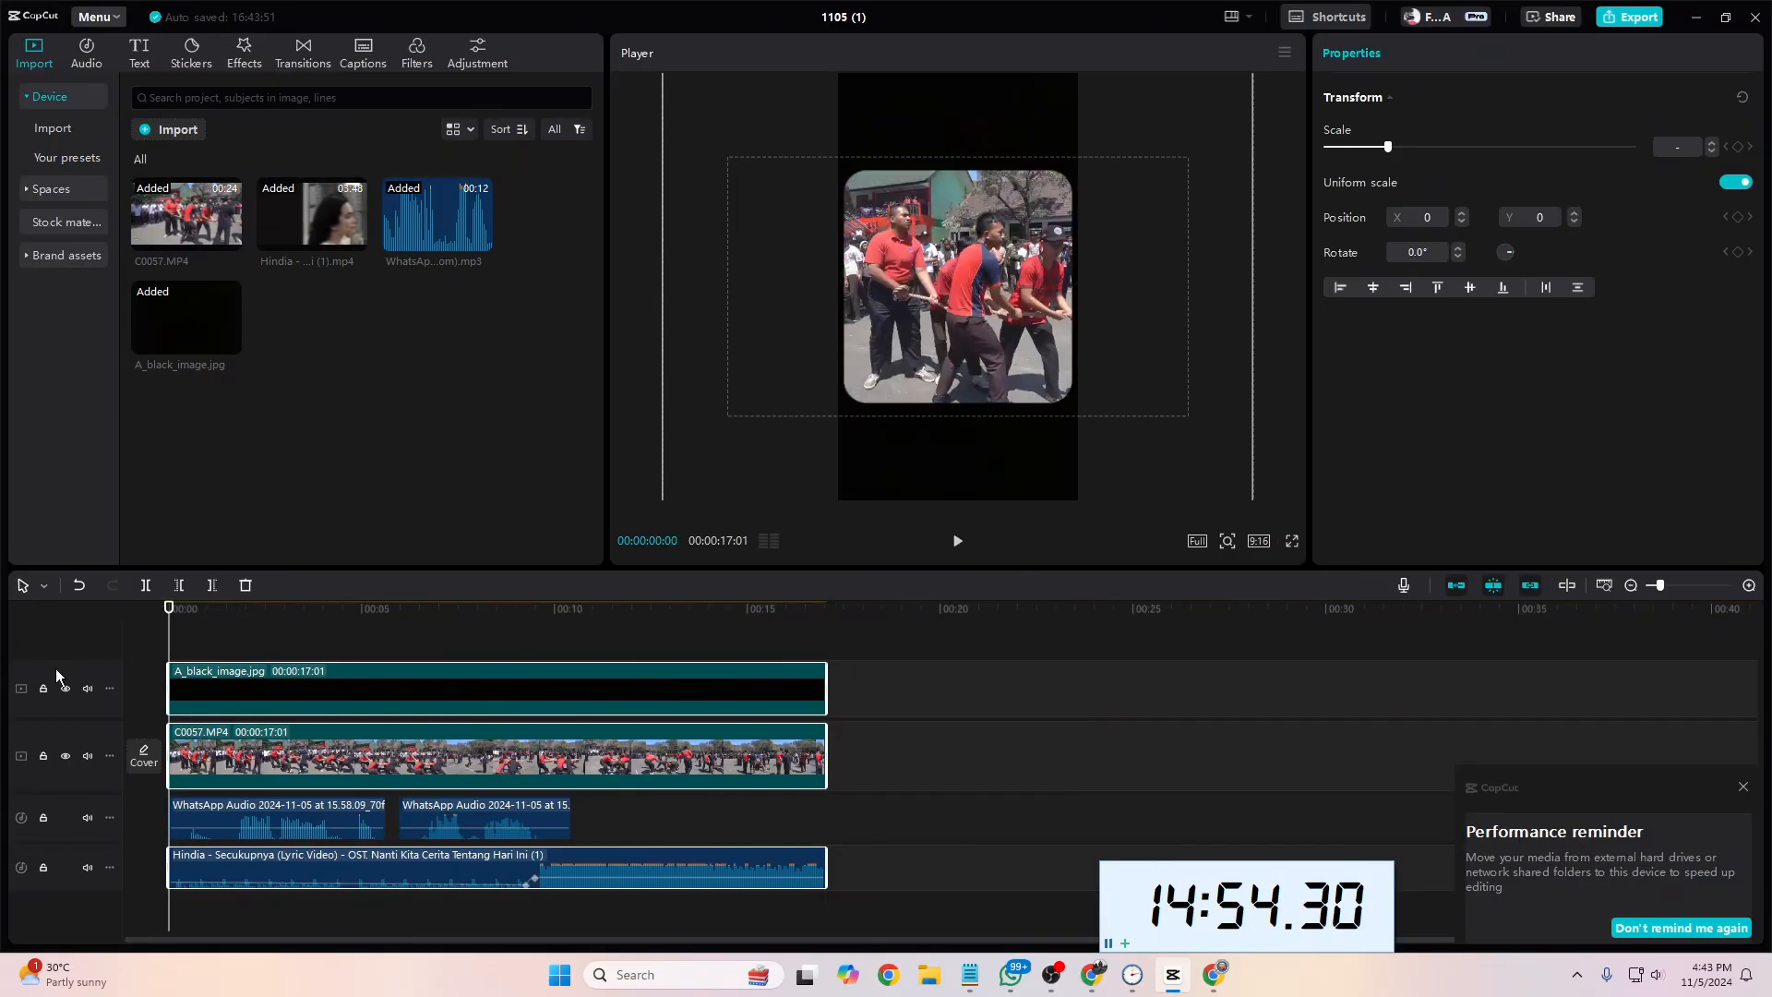
{"action": "scroll", "coordinate": [616, 657], "scroll_direction": "up", "scroll_amount": 1}
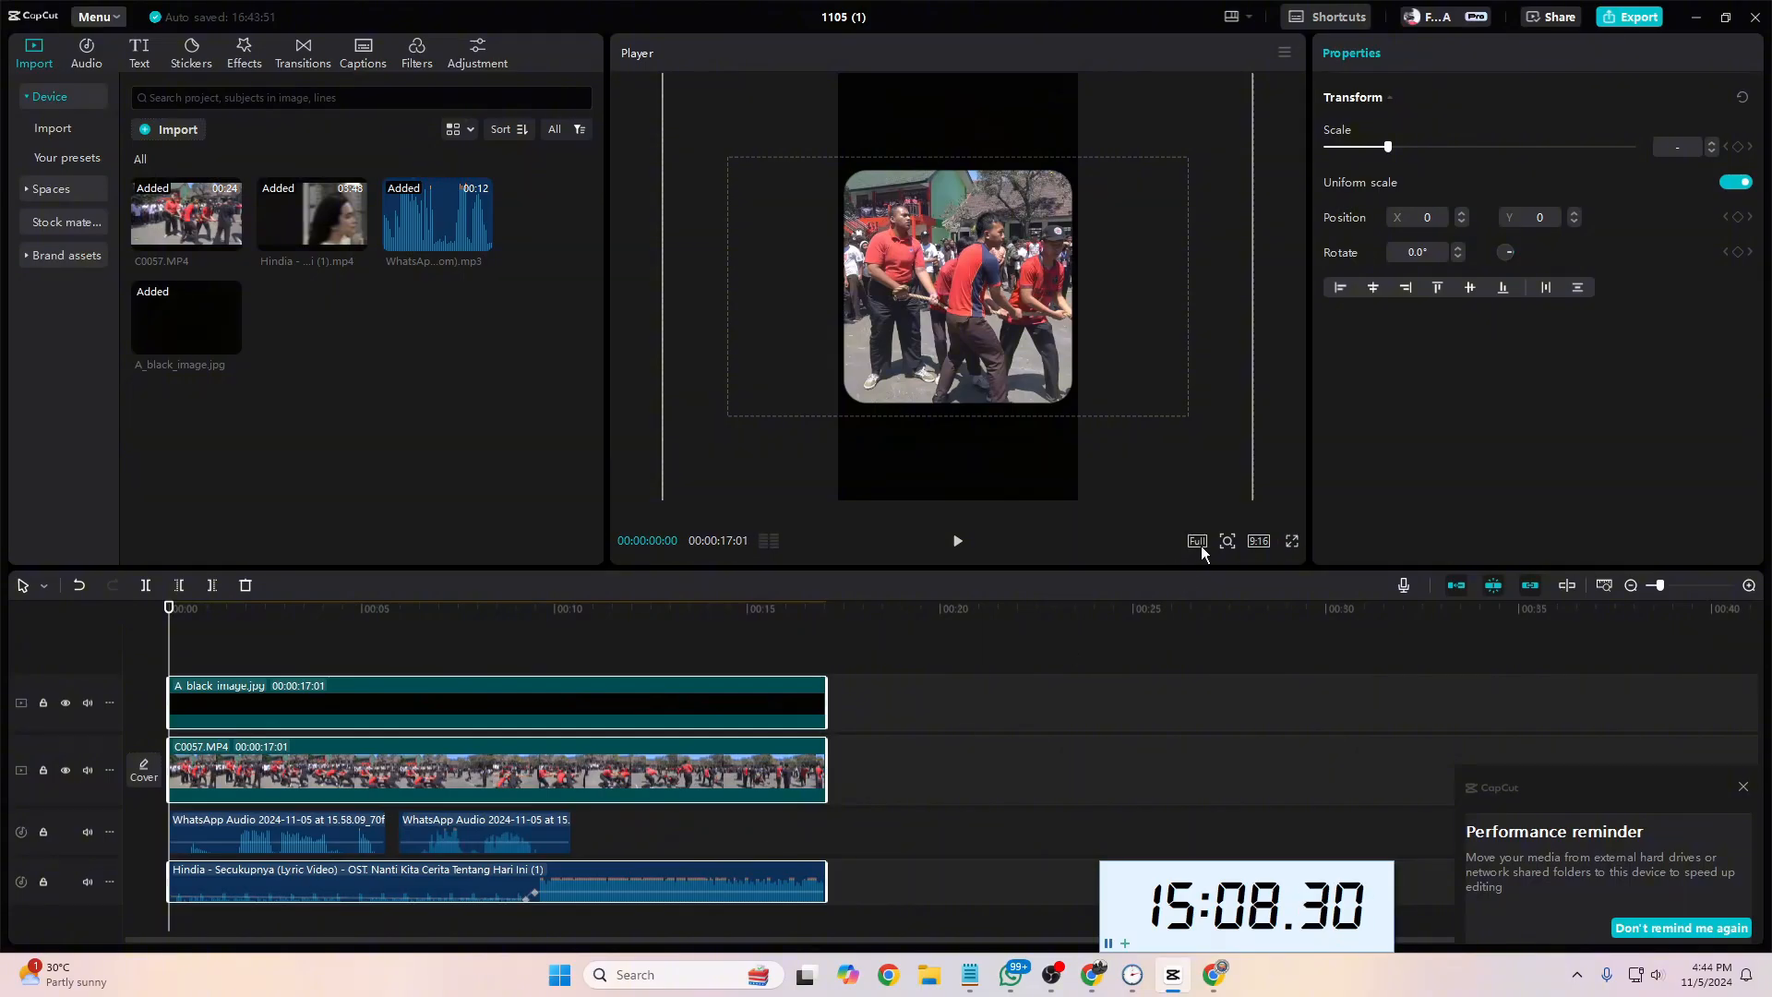
Step: Give the Hindia song a 5.9 s fade-out and play the end of the project
{"action": "left_click", "coordinate": [716, 883]}
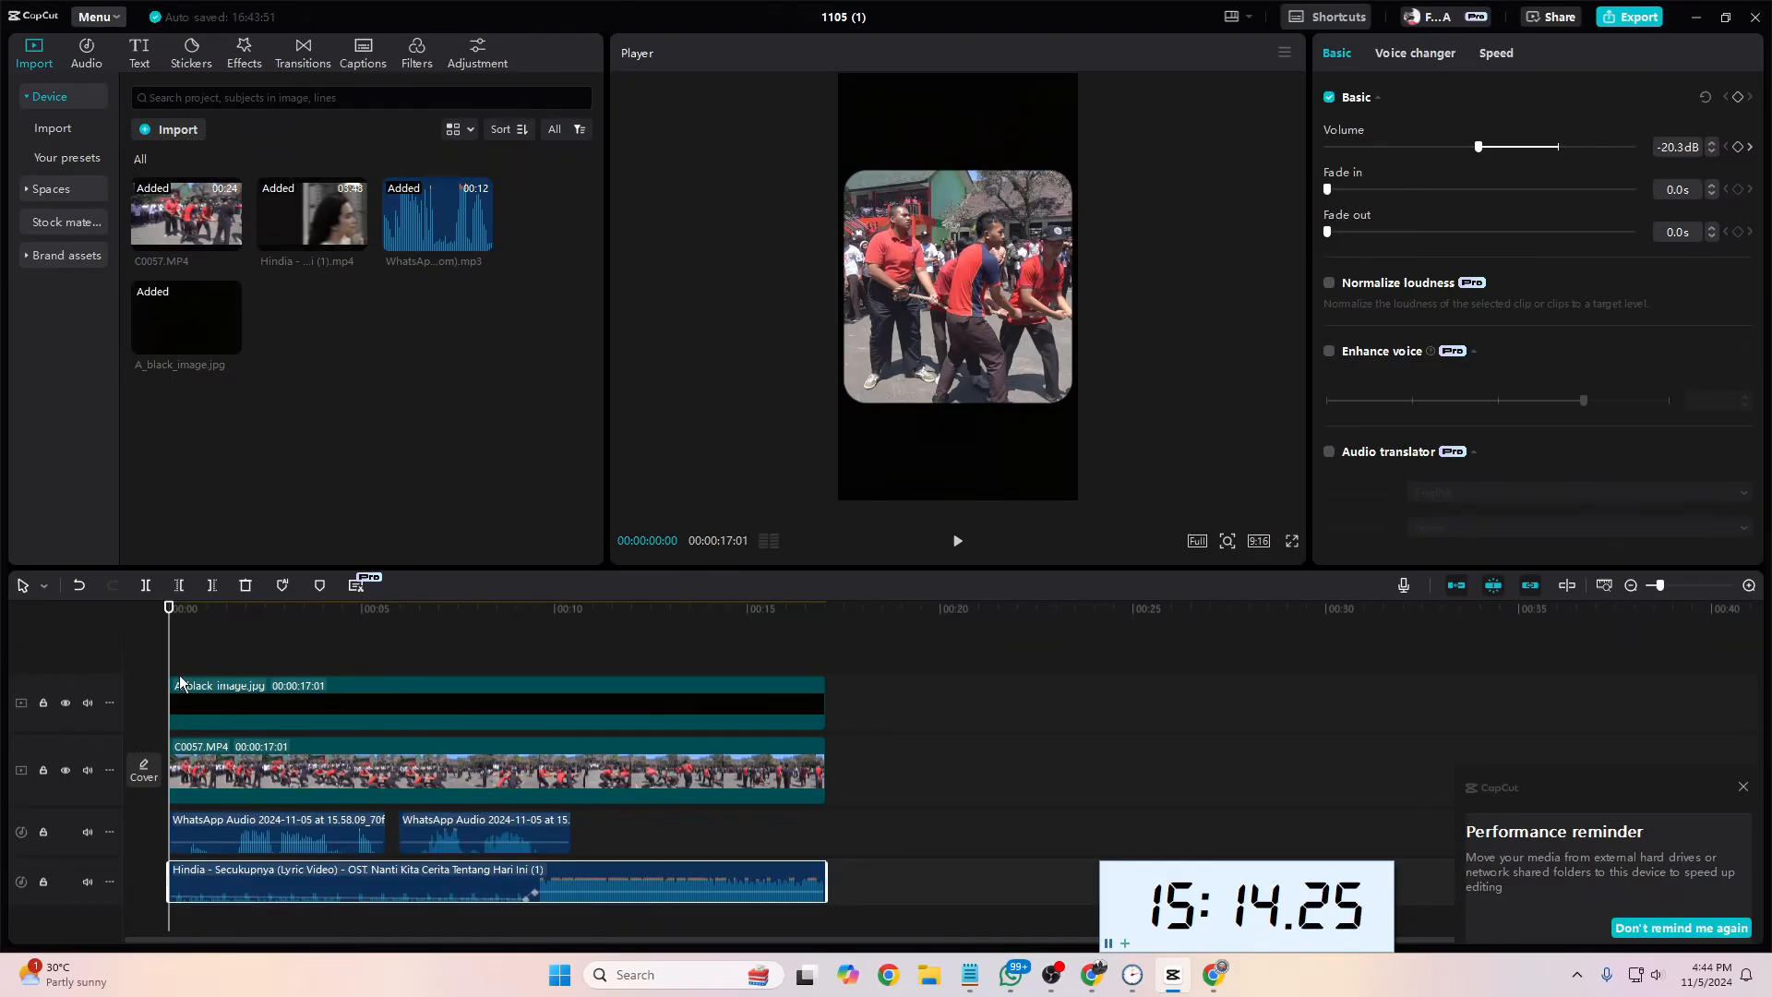
{"action": "left_click_drag", "start_coordinate": [177, 659], "coordinate": [826, 680]}
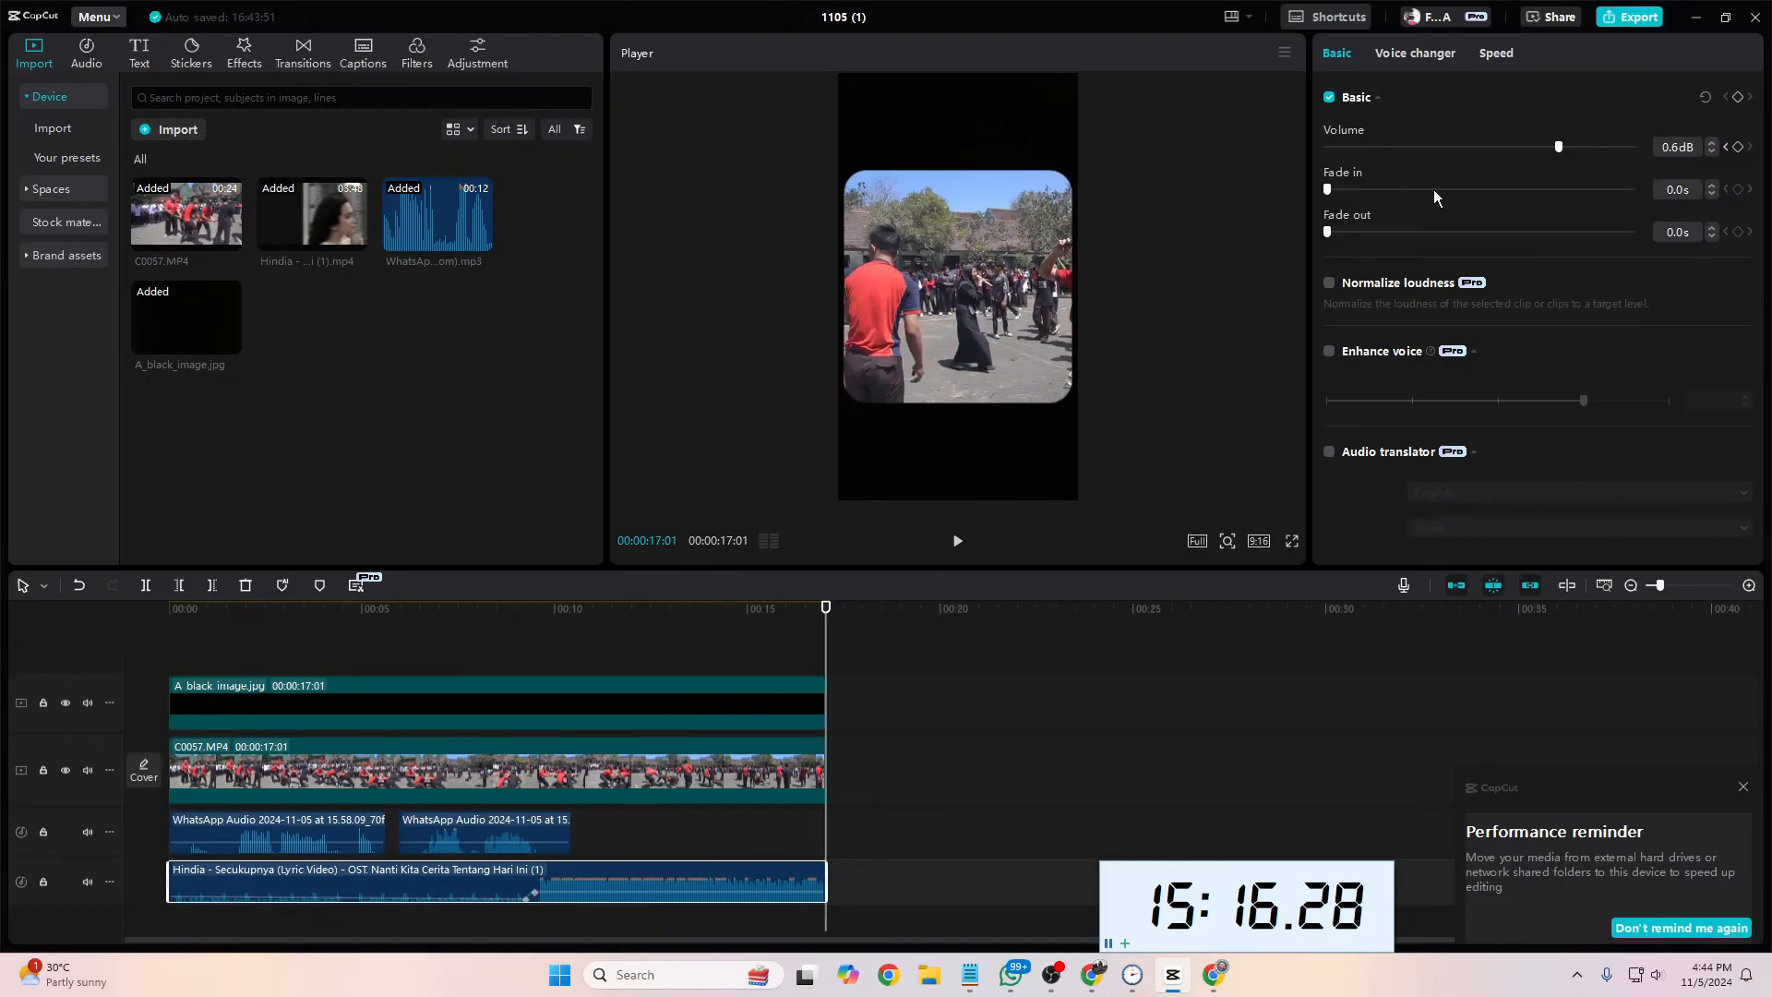
{"action": "mouse_move", "coordinate": [1484, 233]}
{"action": "left_mouse_down"}
{"action": "mouse_move", "coordinate": [1537, 236]}
{"action": "mouse_move", "coordinate": [1509, 232]}
{"action": "left_mouse_up"}
{"action": "left_click_drag", "start_coordinate": [826, 639], "coordinate": [636, 646]}
{"action": "key", "text": "space"}
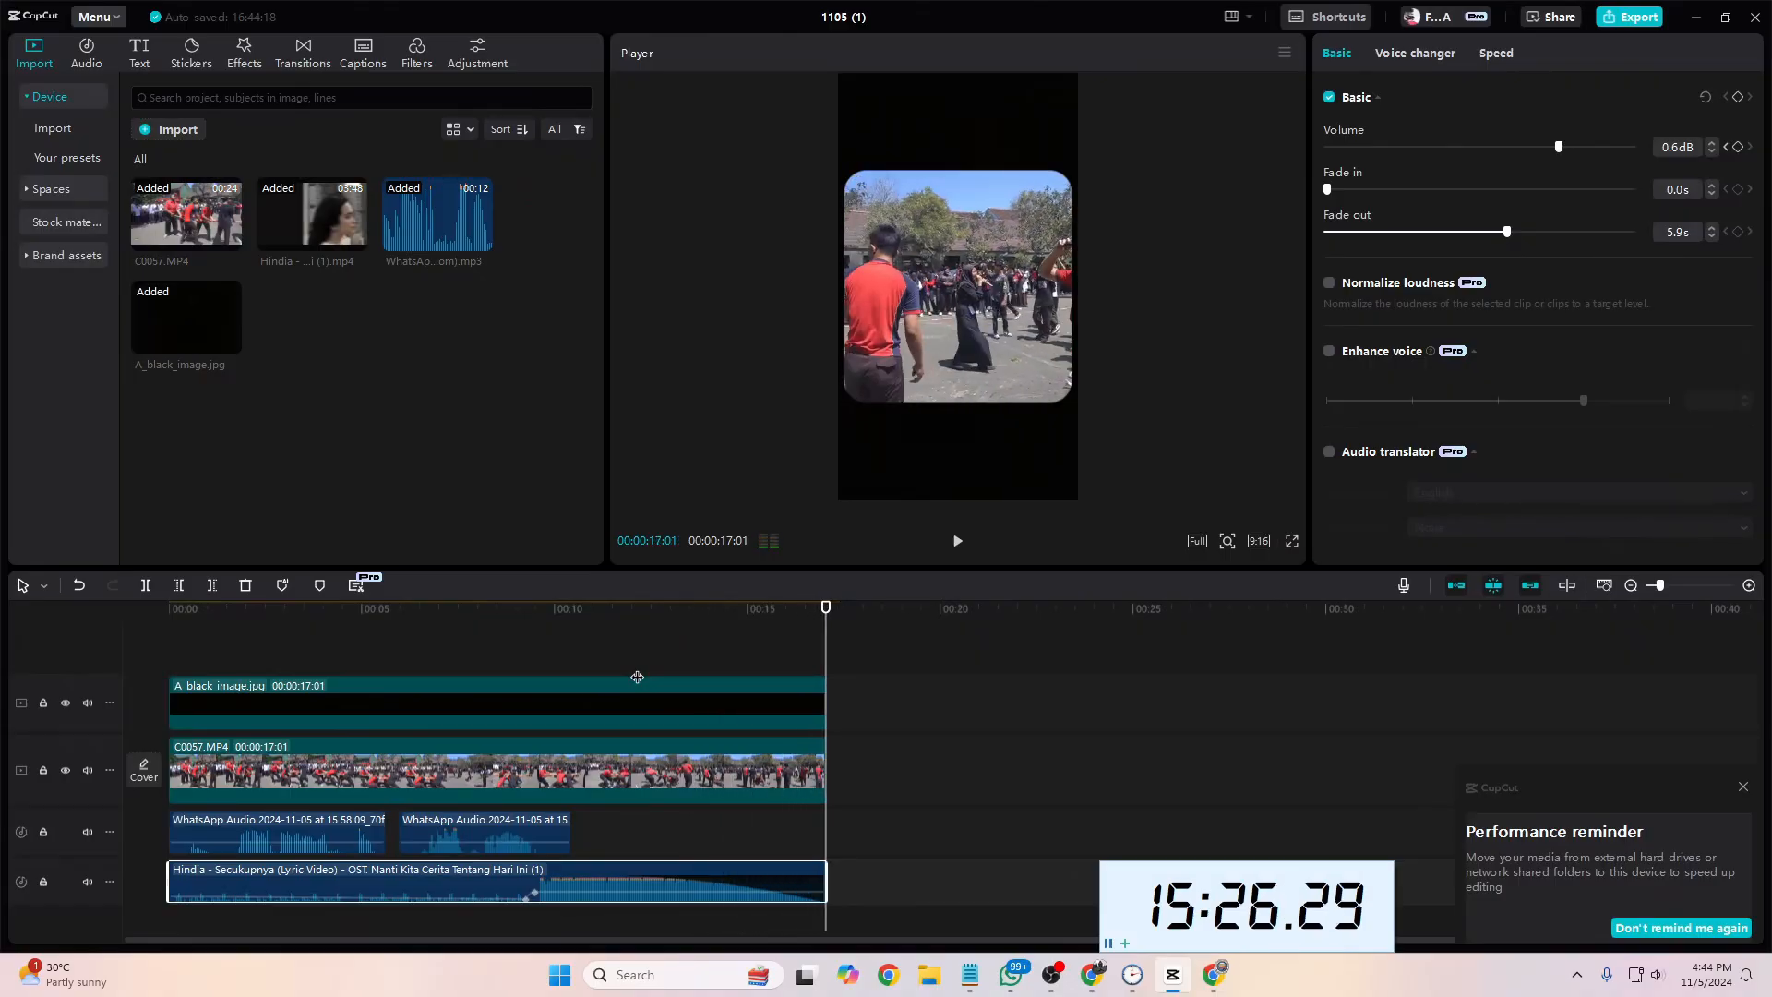
Step: Try a 2.5 s fade-in on the Hindia song, play it from the start and undo it
{"action": "key", "text": "space"}
{"action": "key", "text": "space"}
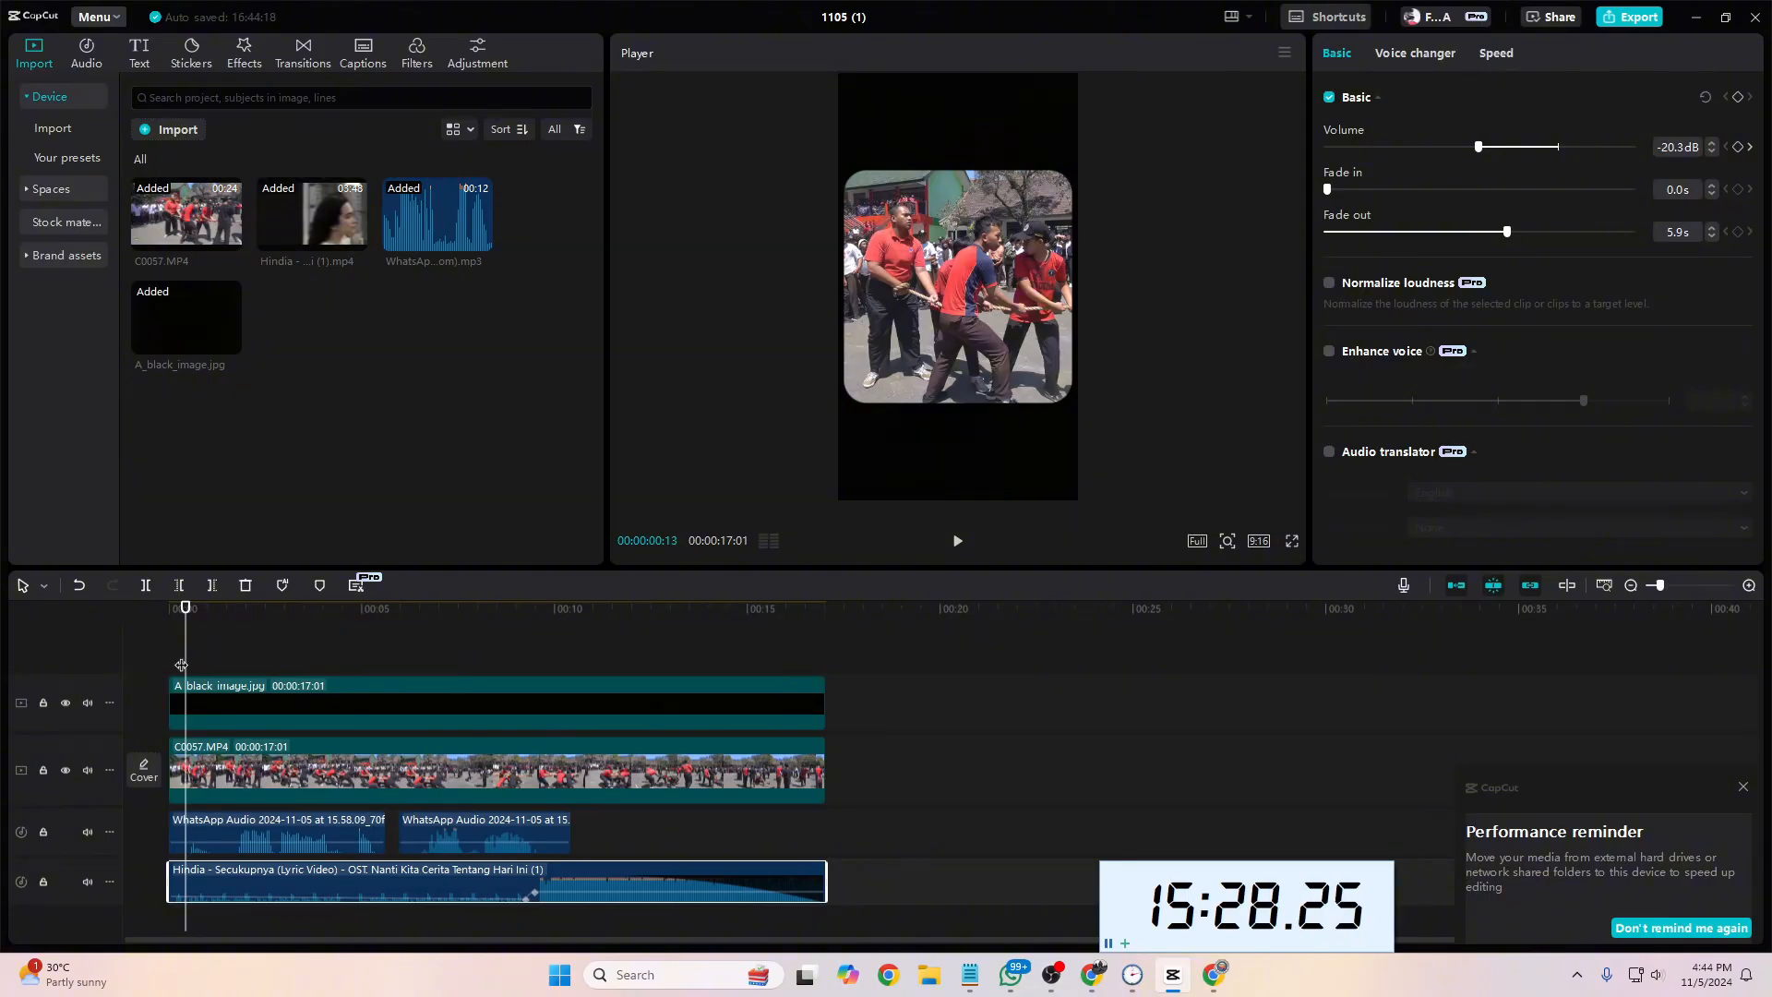
{"action": "left_click_drag", "start_coordinate": [185, 660], "coordinate": [165, 657]}
{"action": "left_click_drag", "start_coordinate": [1329, 190], "coordinate": [1404, 190]}
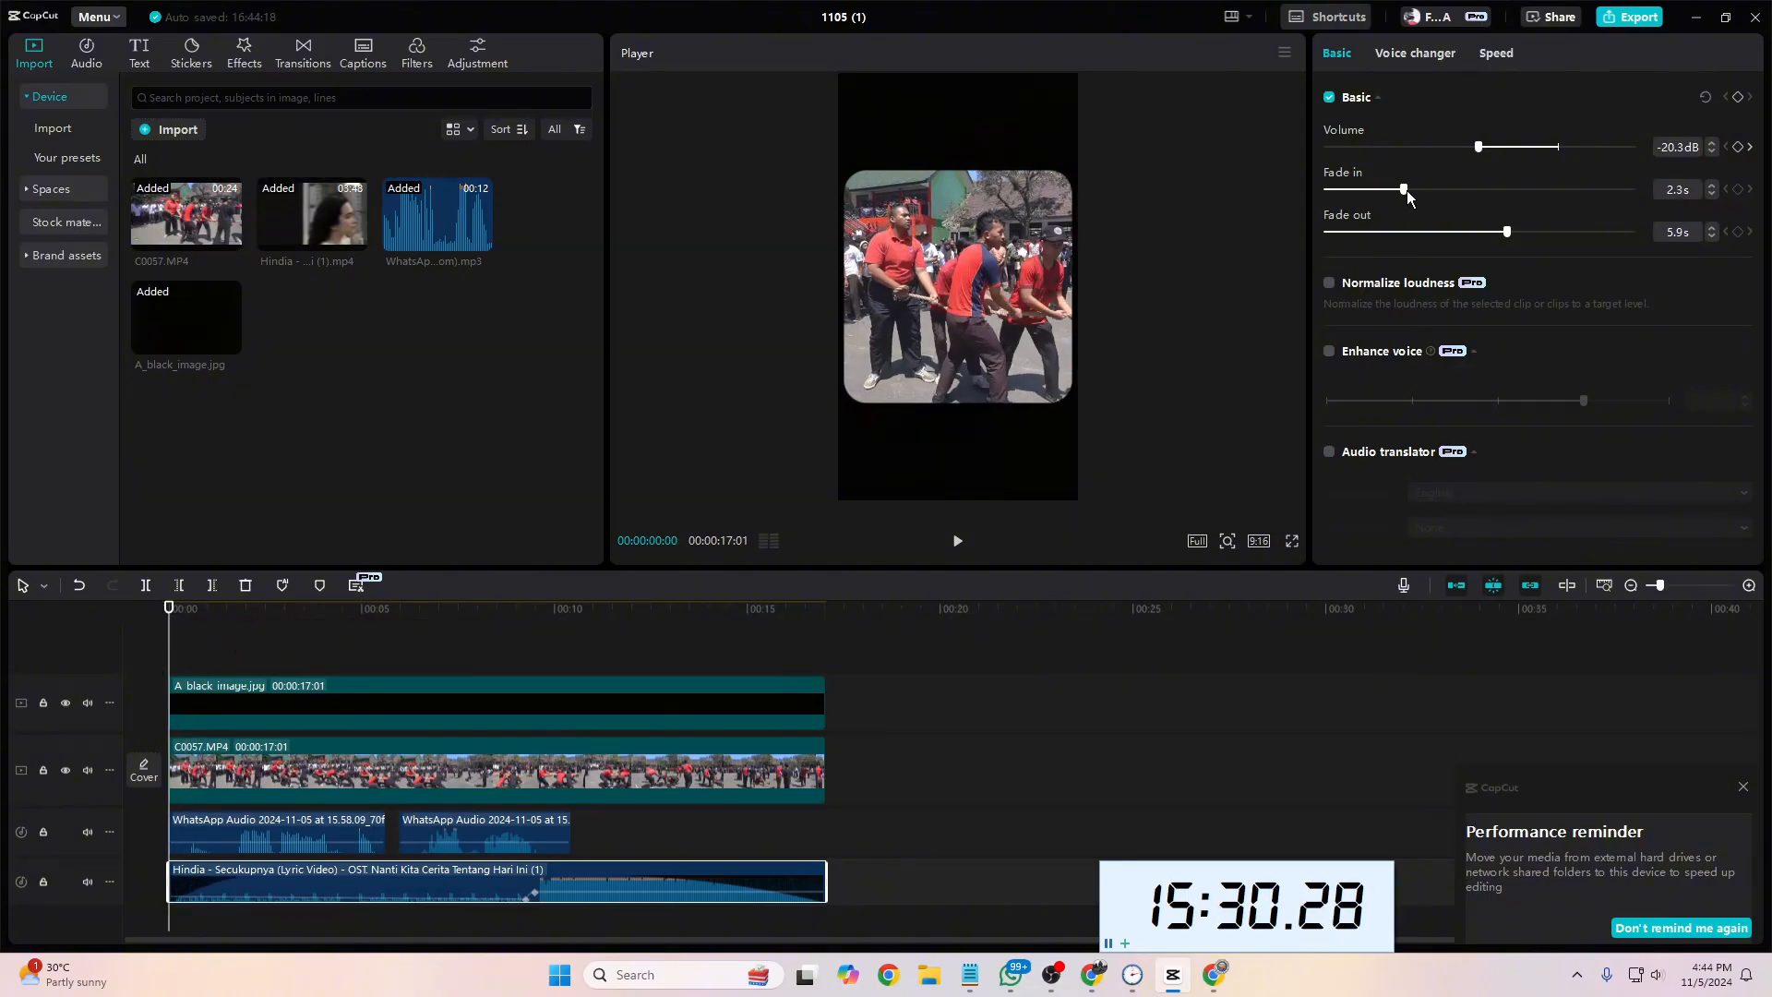
{"action": "key", "text": "space"}
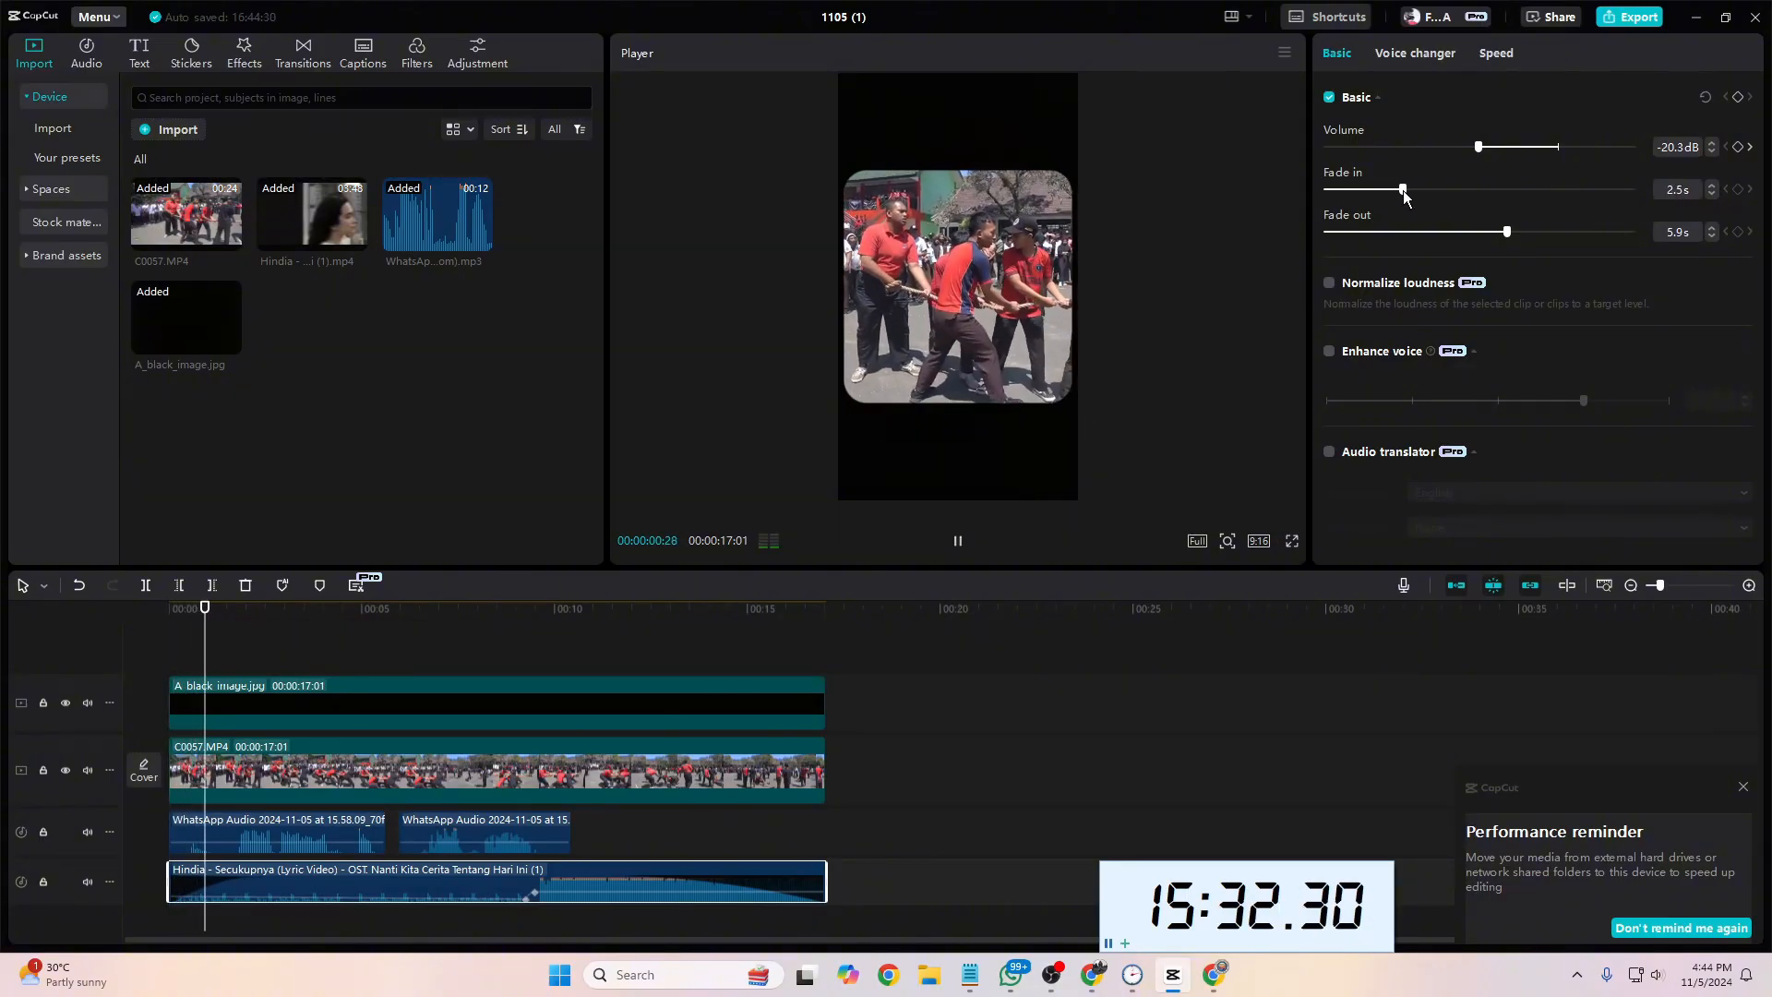
{"action": "key", "text": "space"}
{"action": "key", "text": "ctrl+z"}
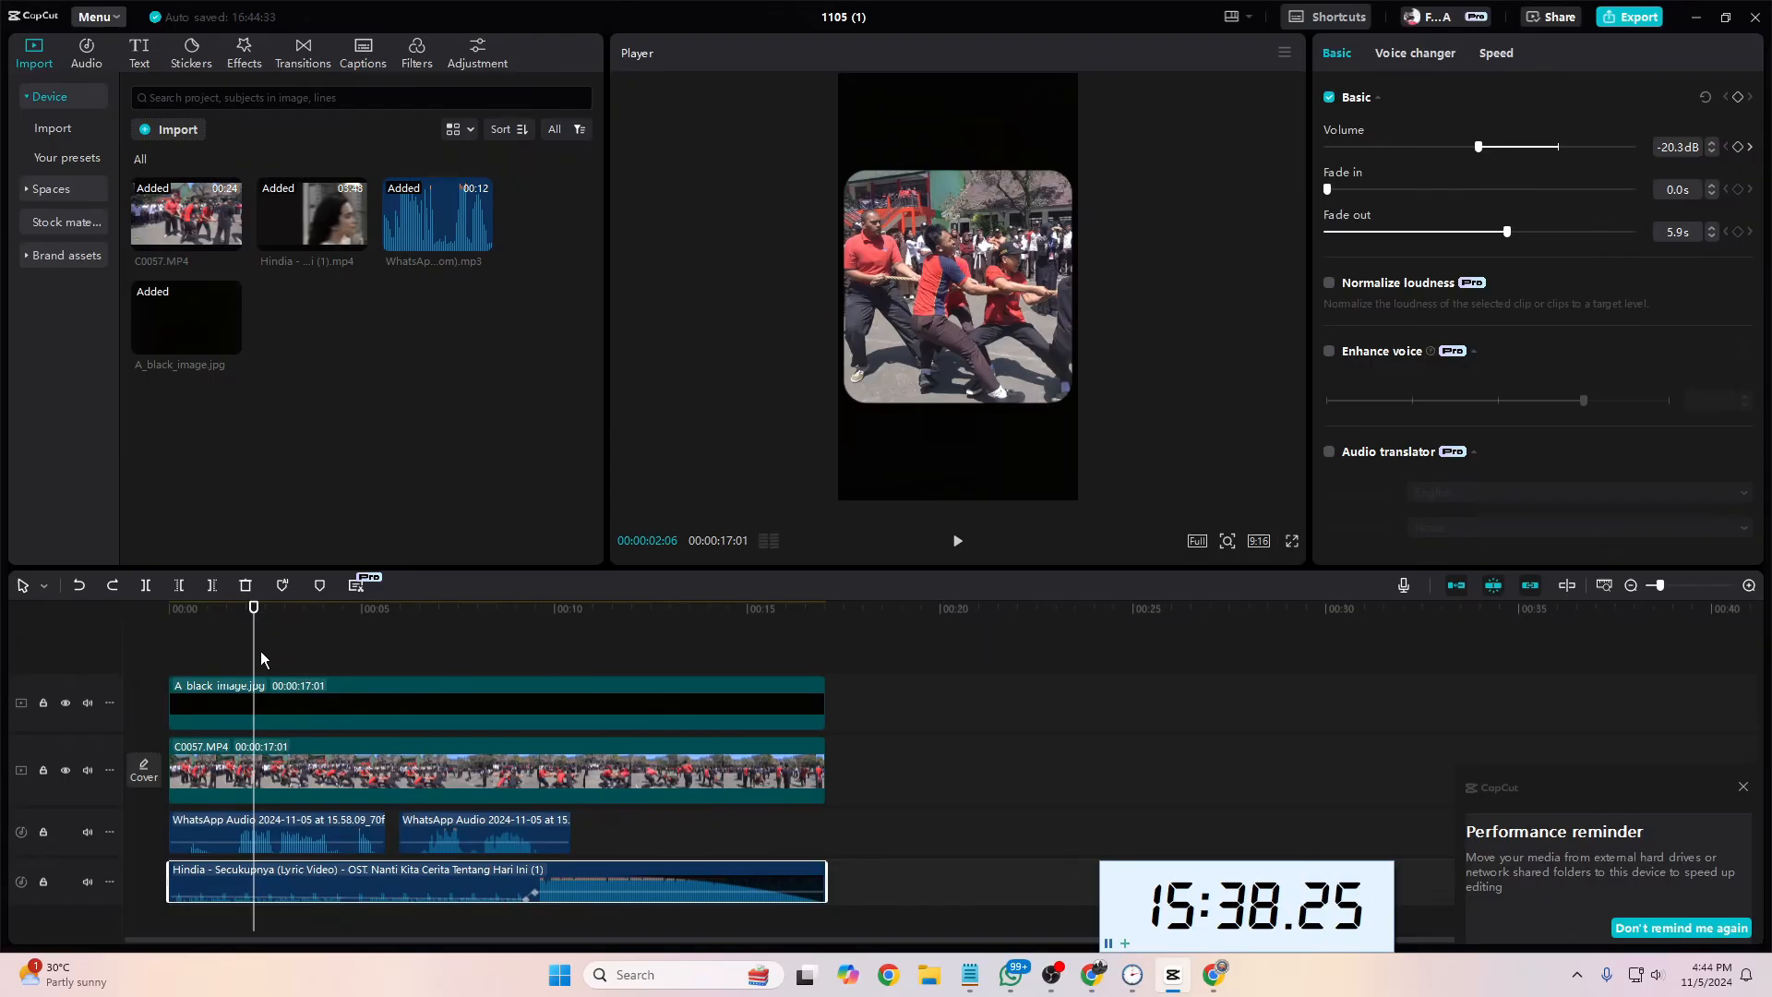
Step: Generate Indonesian auto captions for both voice-over parts
{"action": "left_click_drag", "start_coordinate": [255, 653], "coordinate": [125, 661]}
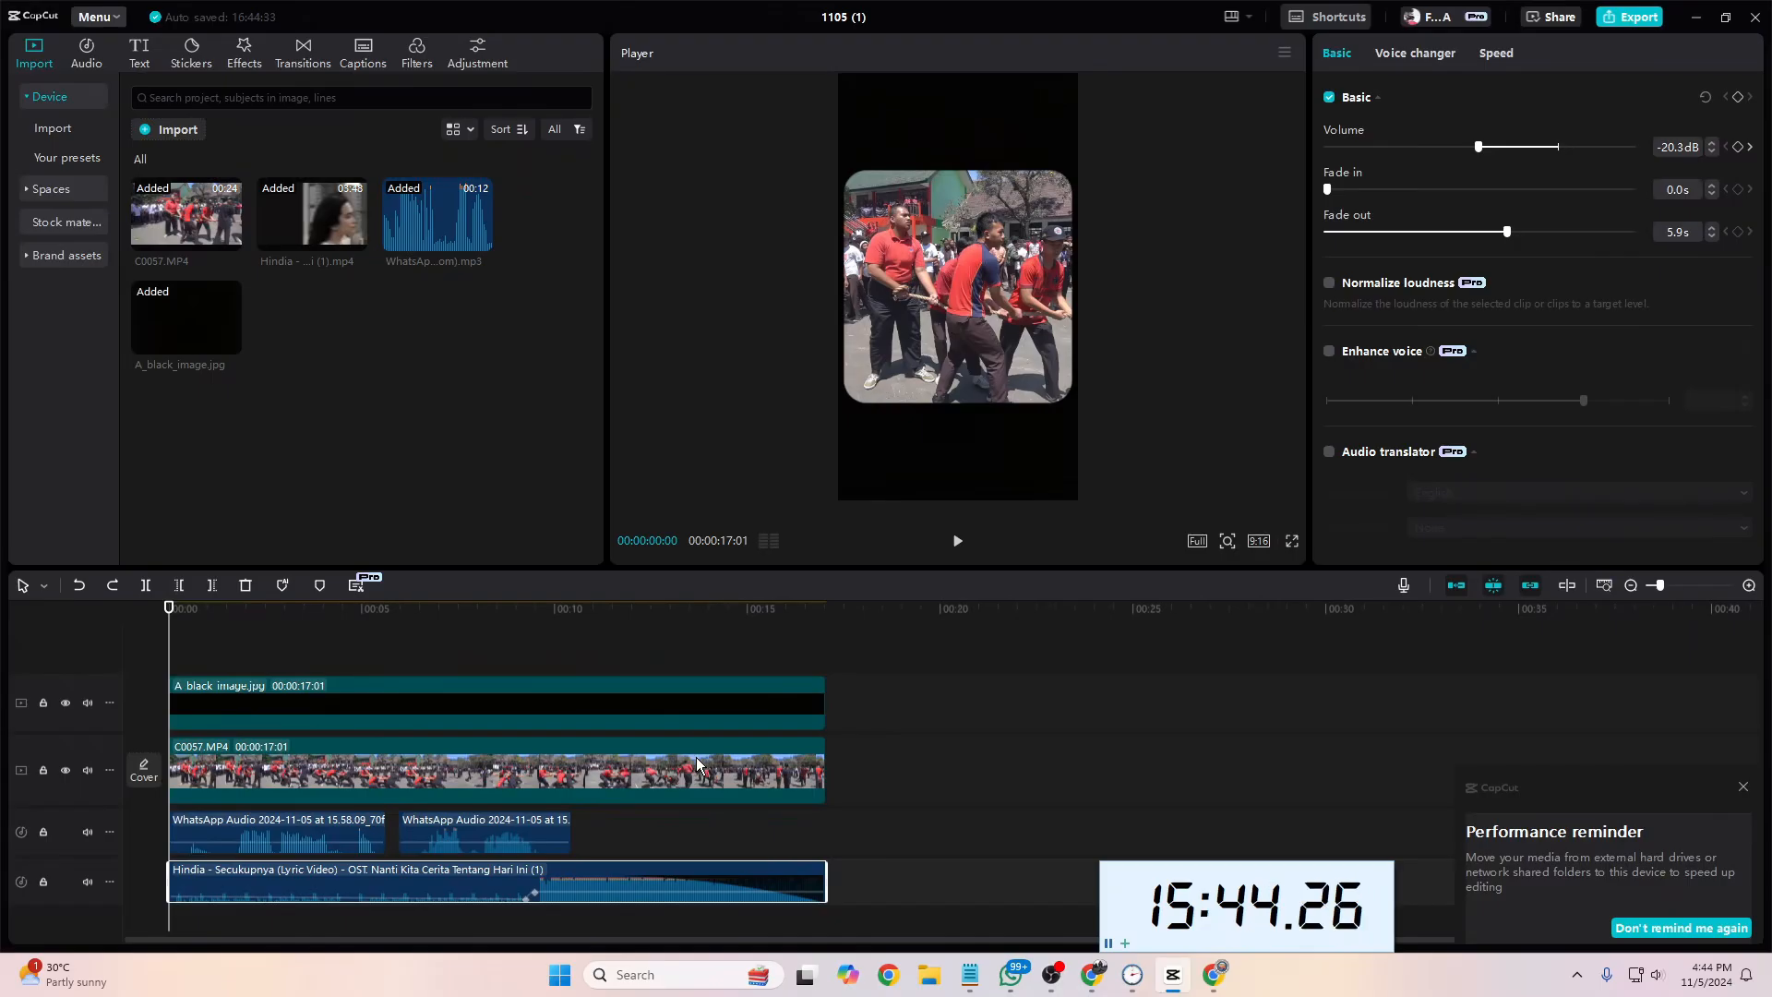
{"action": "left_click_drag", "start_coordinate": [617, 827], "coordinate": [263, 838]}
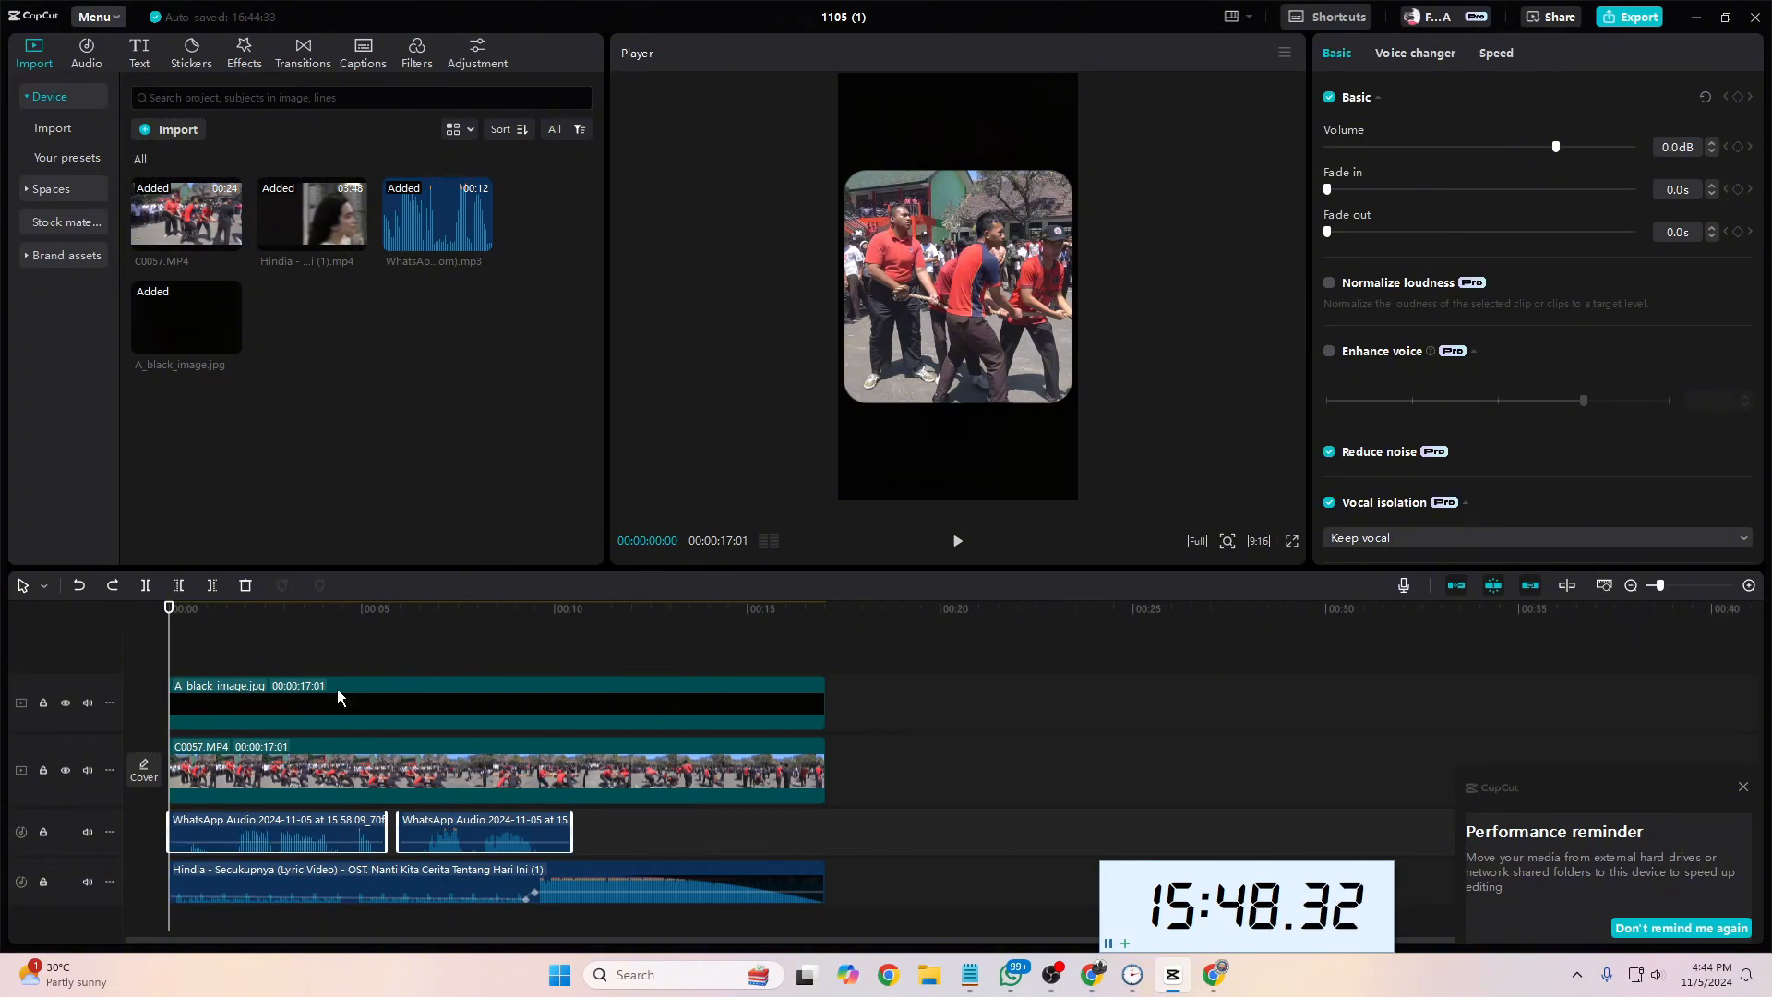
{"action": "left_click", "coordinate": [304, 59]}
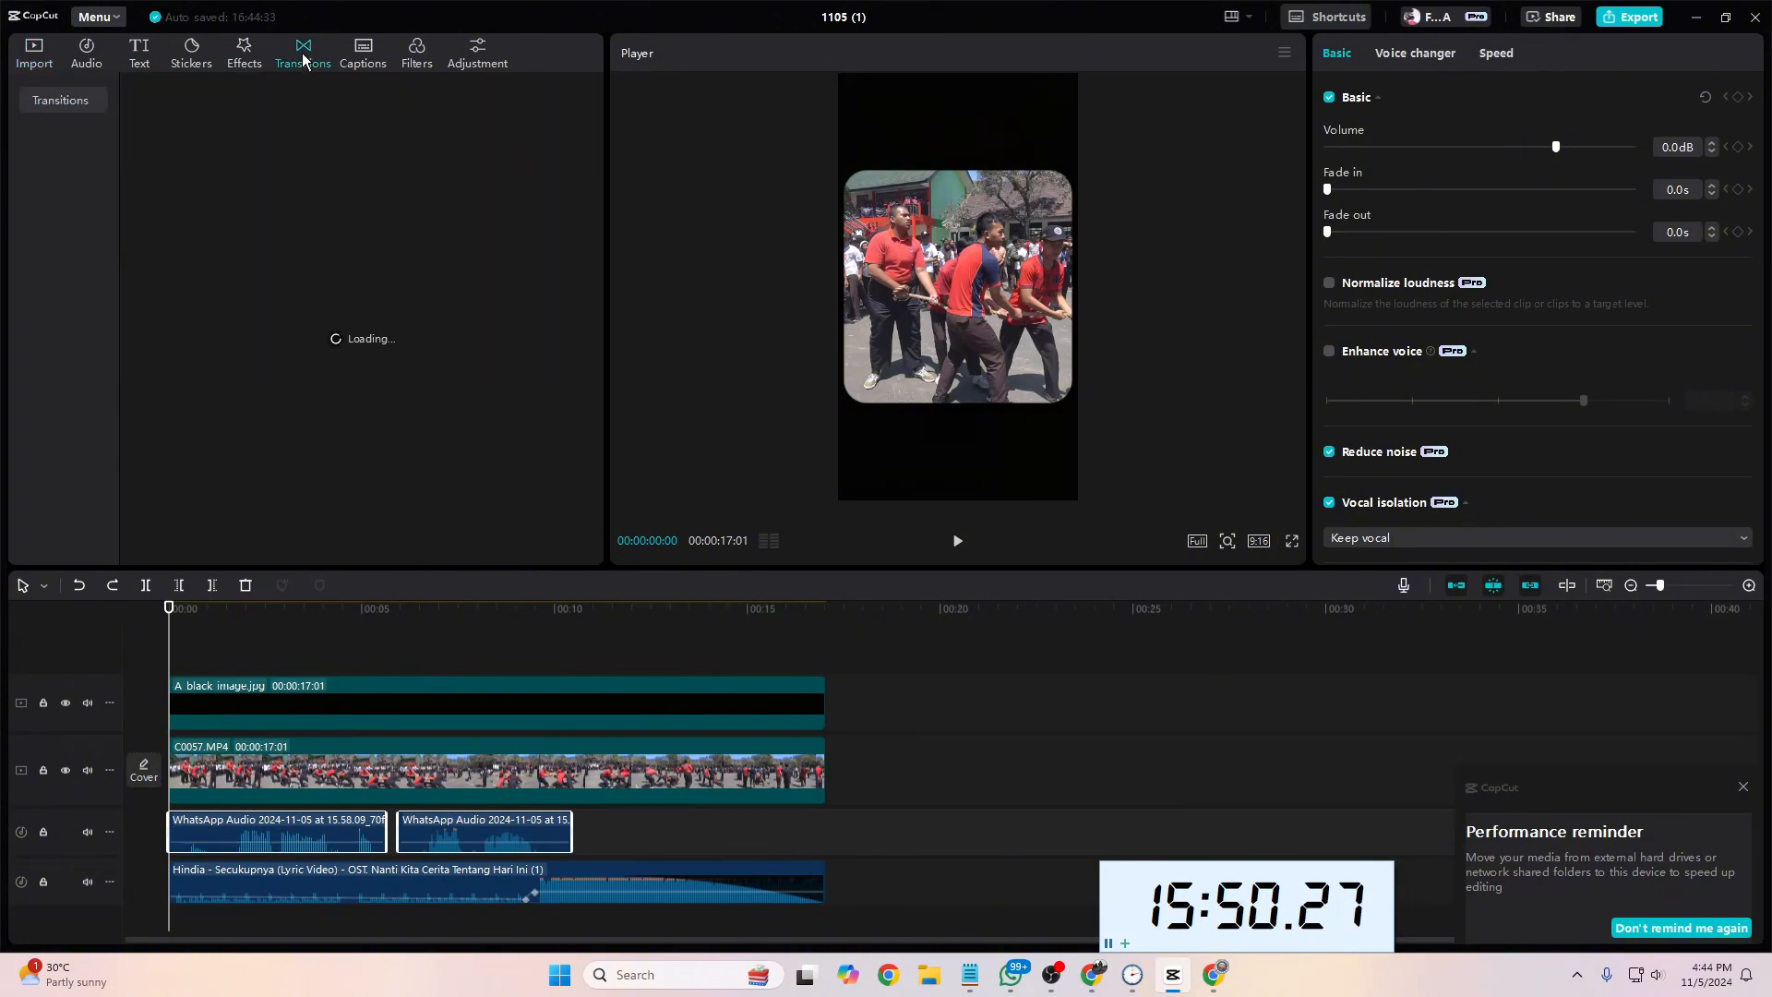
{"action": "left_click", "coordinate": [358, 57]}
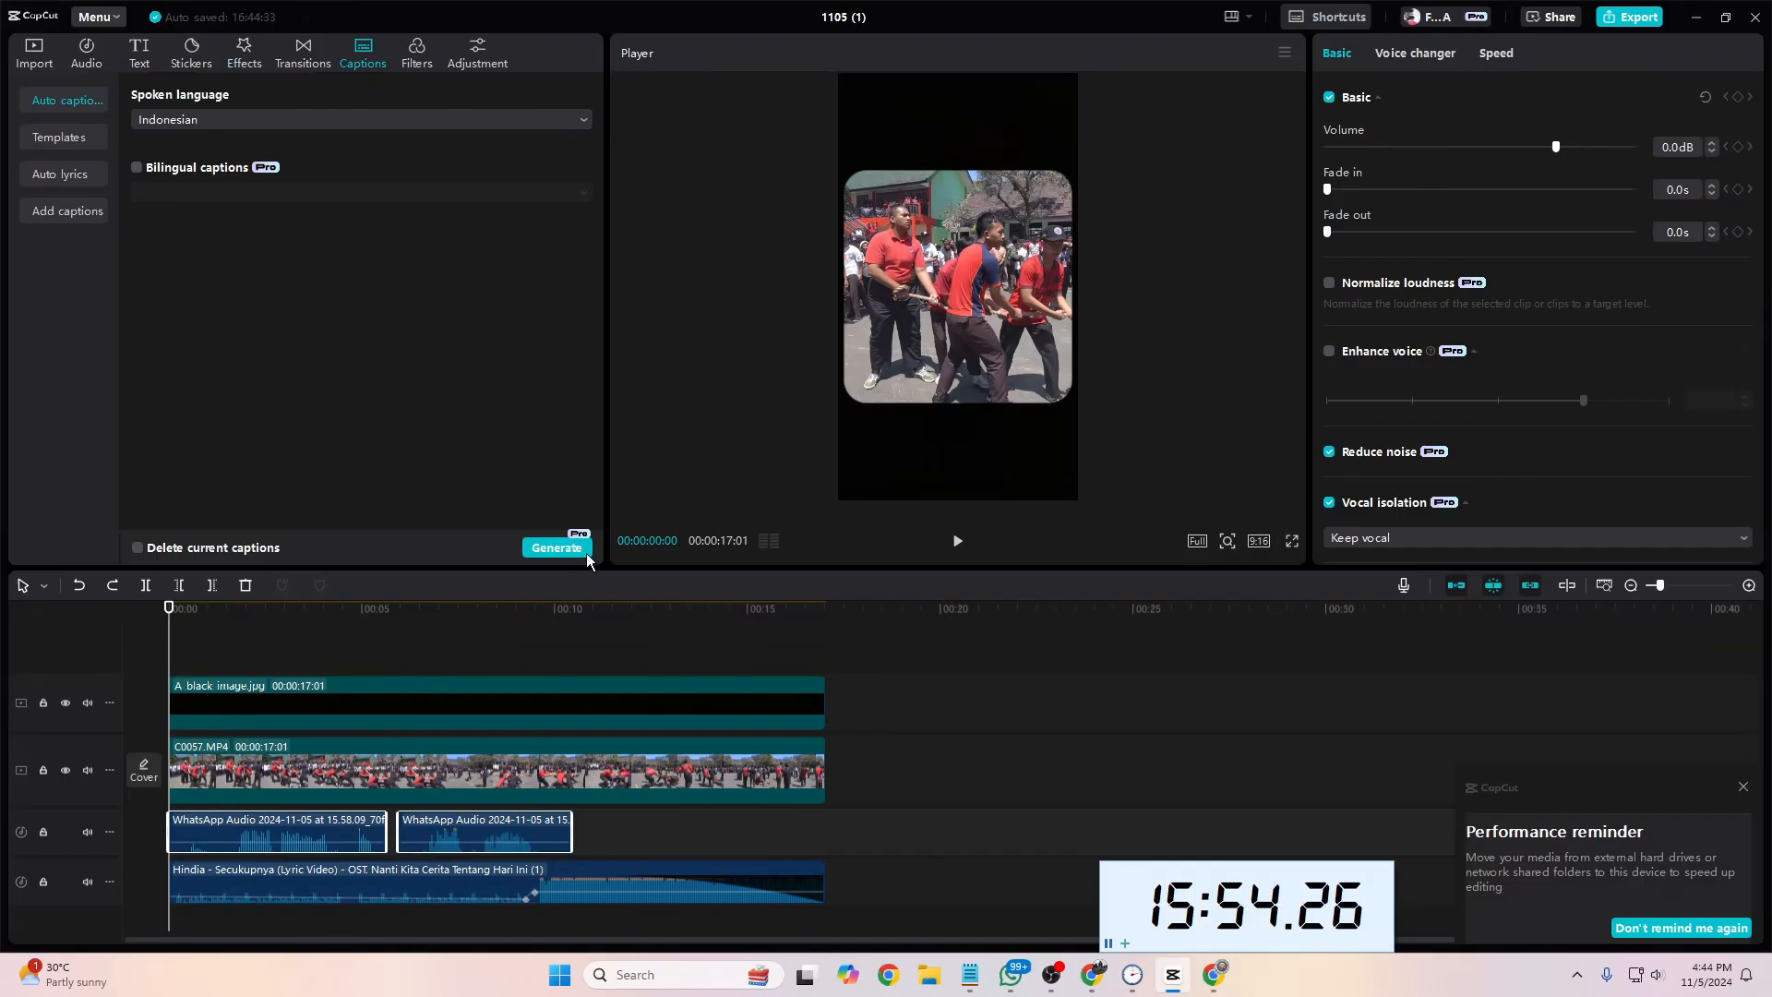
{"action": "left_click", "coordinate": [557, 548]}
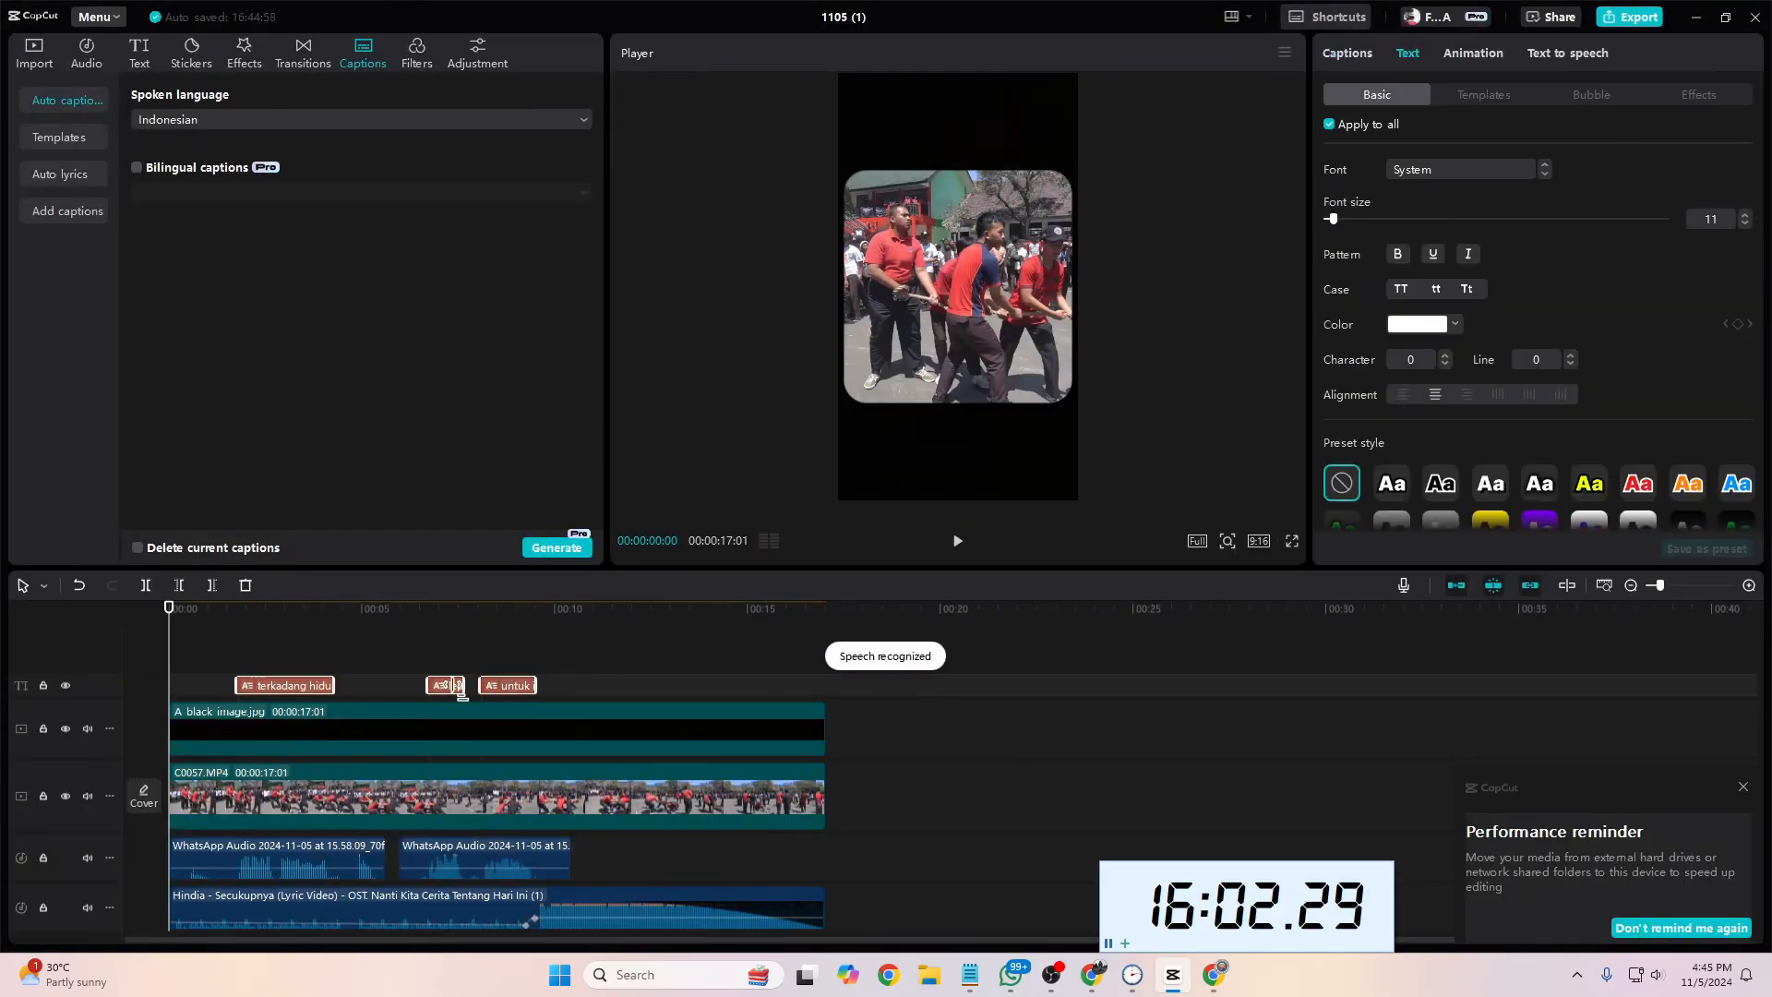
Step: Play the captioned project from the start and check the timing of the first caption
{"action": "mouse_move", "coordinate": [170, 671]}
{"action": "left_mouse_down"}
{"action": "mouse_move", "coordinate": [234, 686]}
{"action": "mouse_move", "coordinate": [163, 680]}
{"action": "left_mouse_up"}
{"action": "key", "text": "space"}
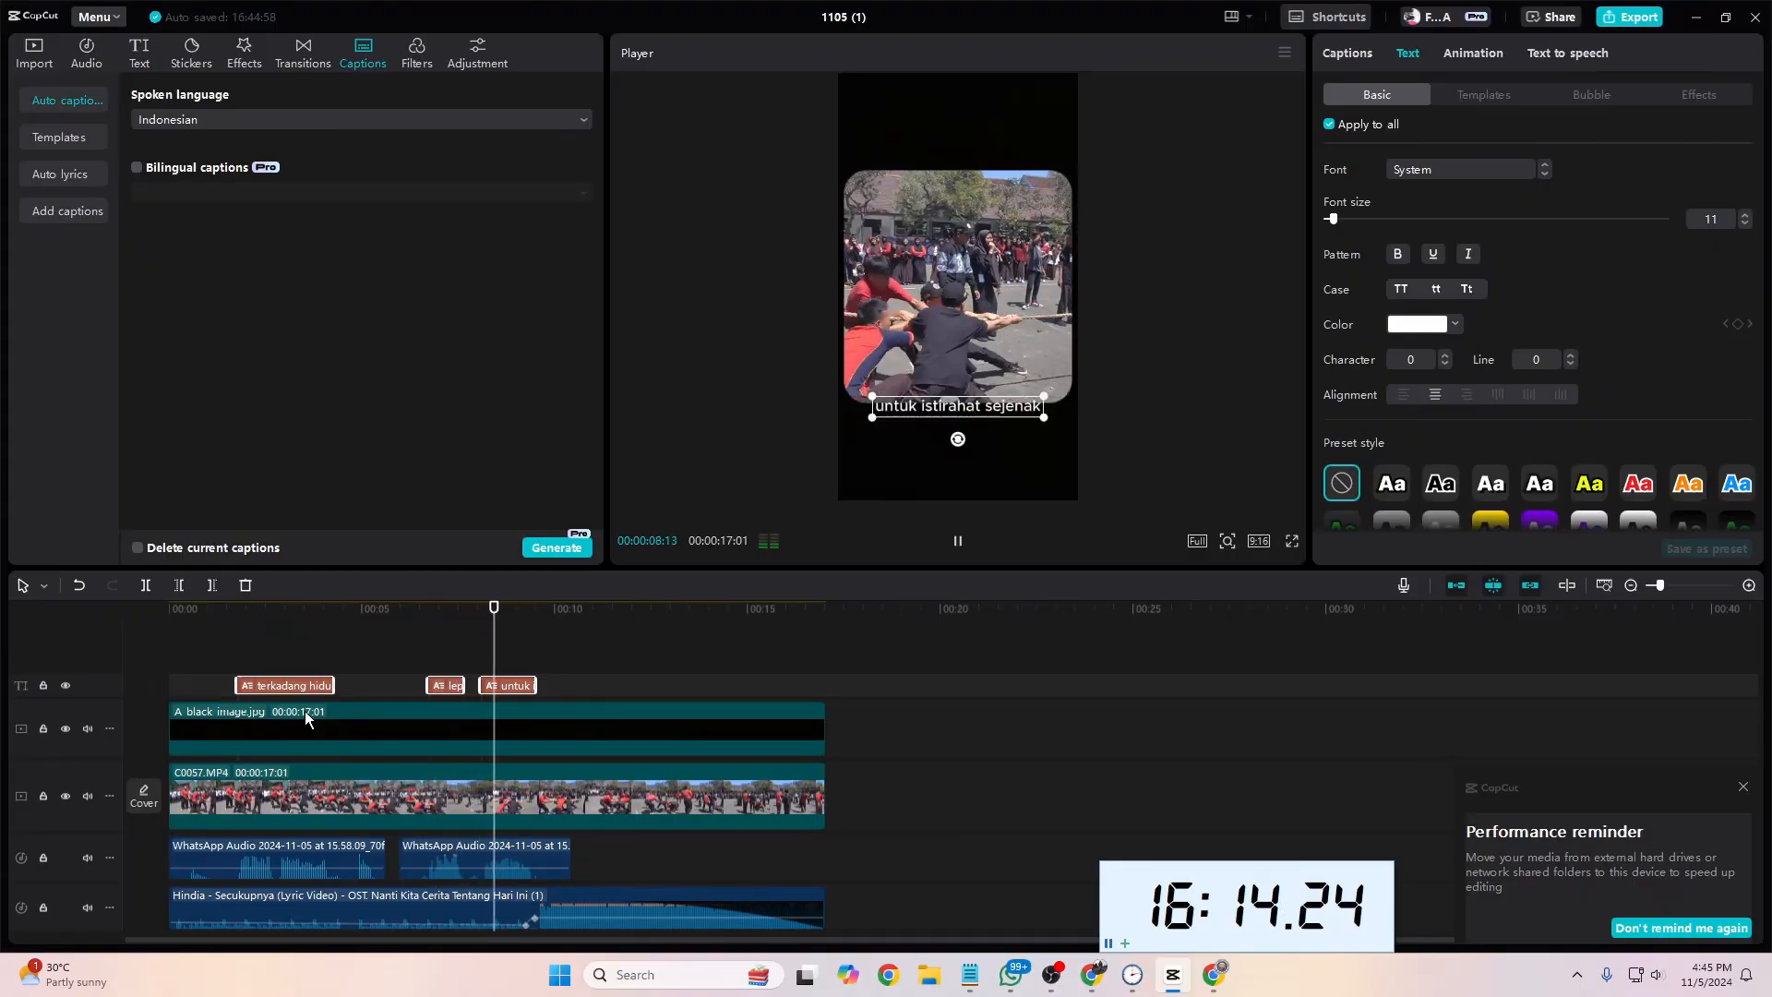
{"action": "key", "text": "space"}
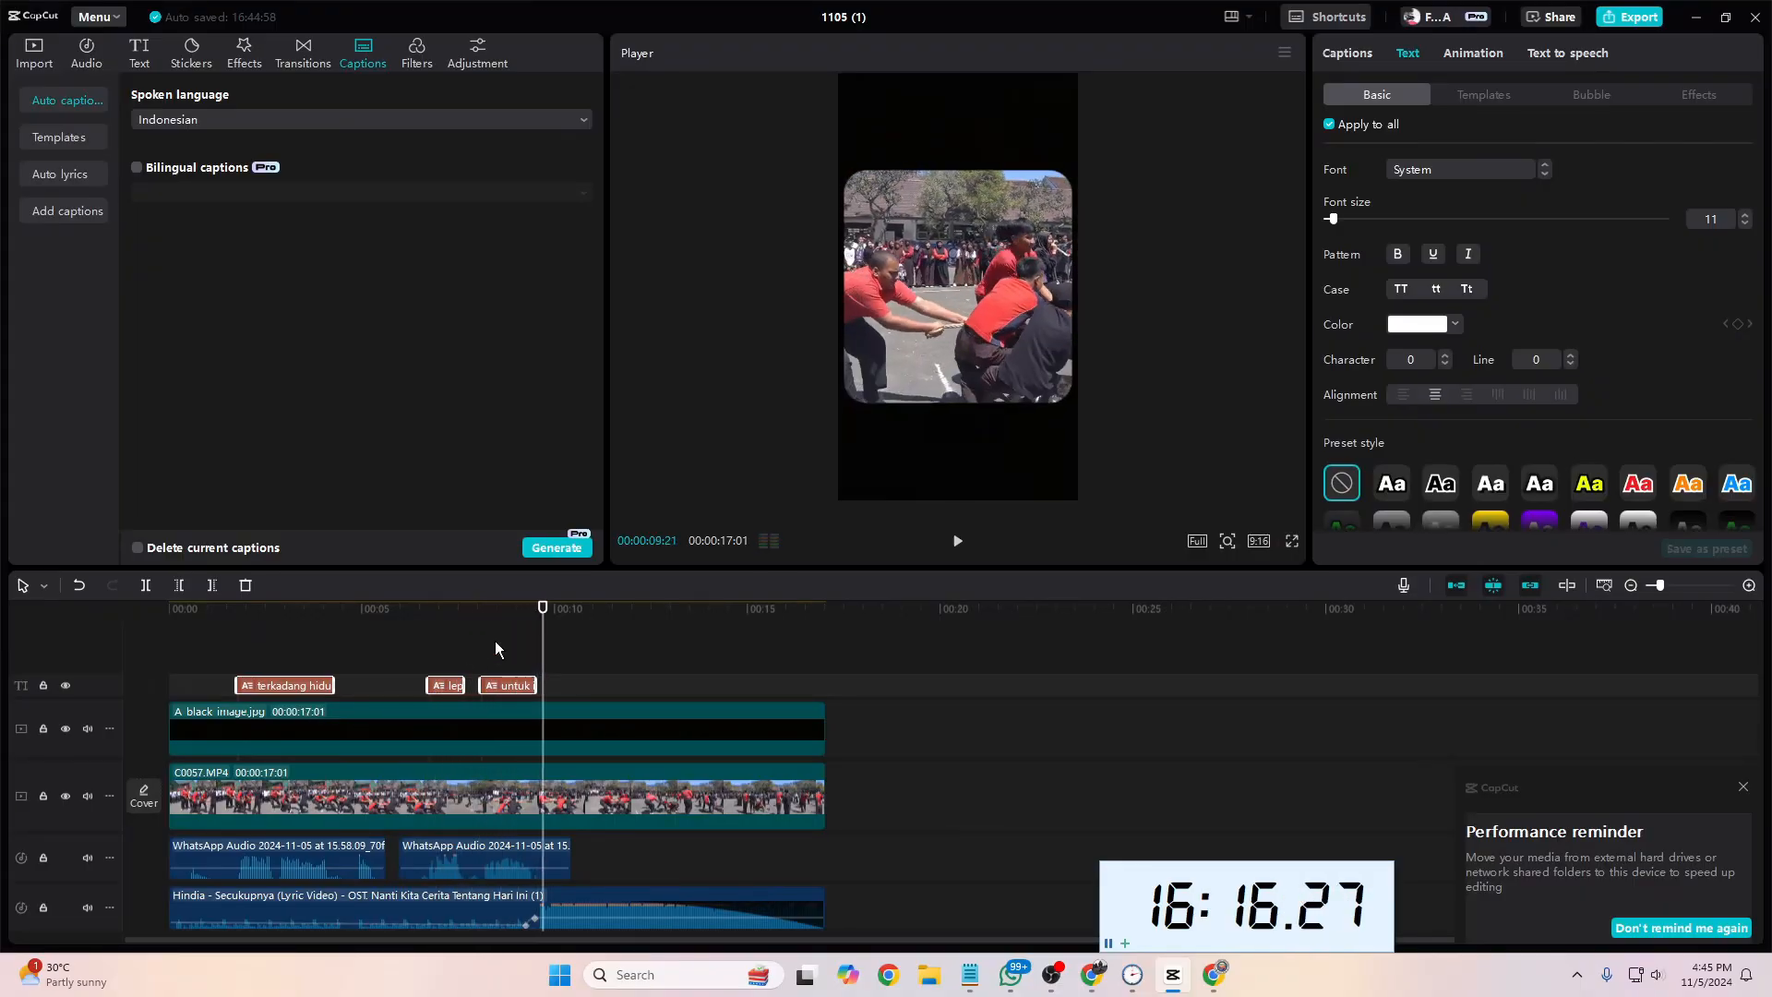
{"action": "left_click_drag", "start_coordinate": [545, 659], "coordinate": [228, 683]}
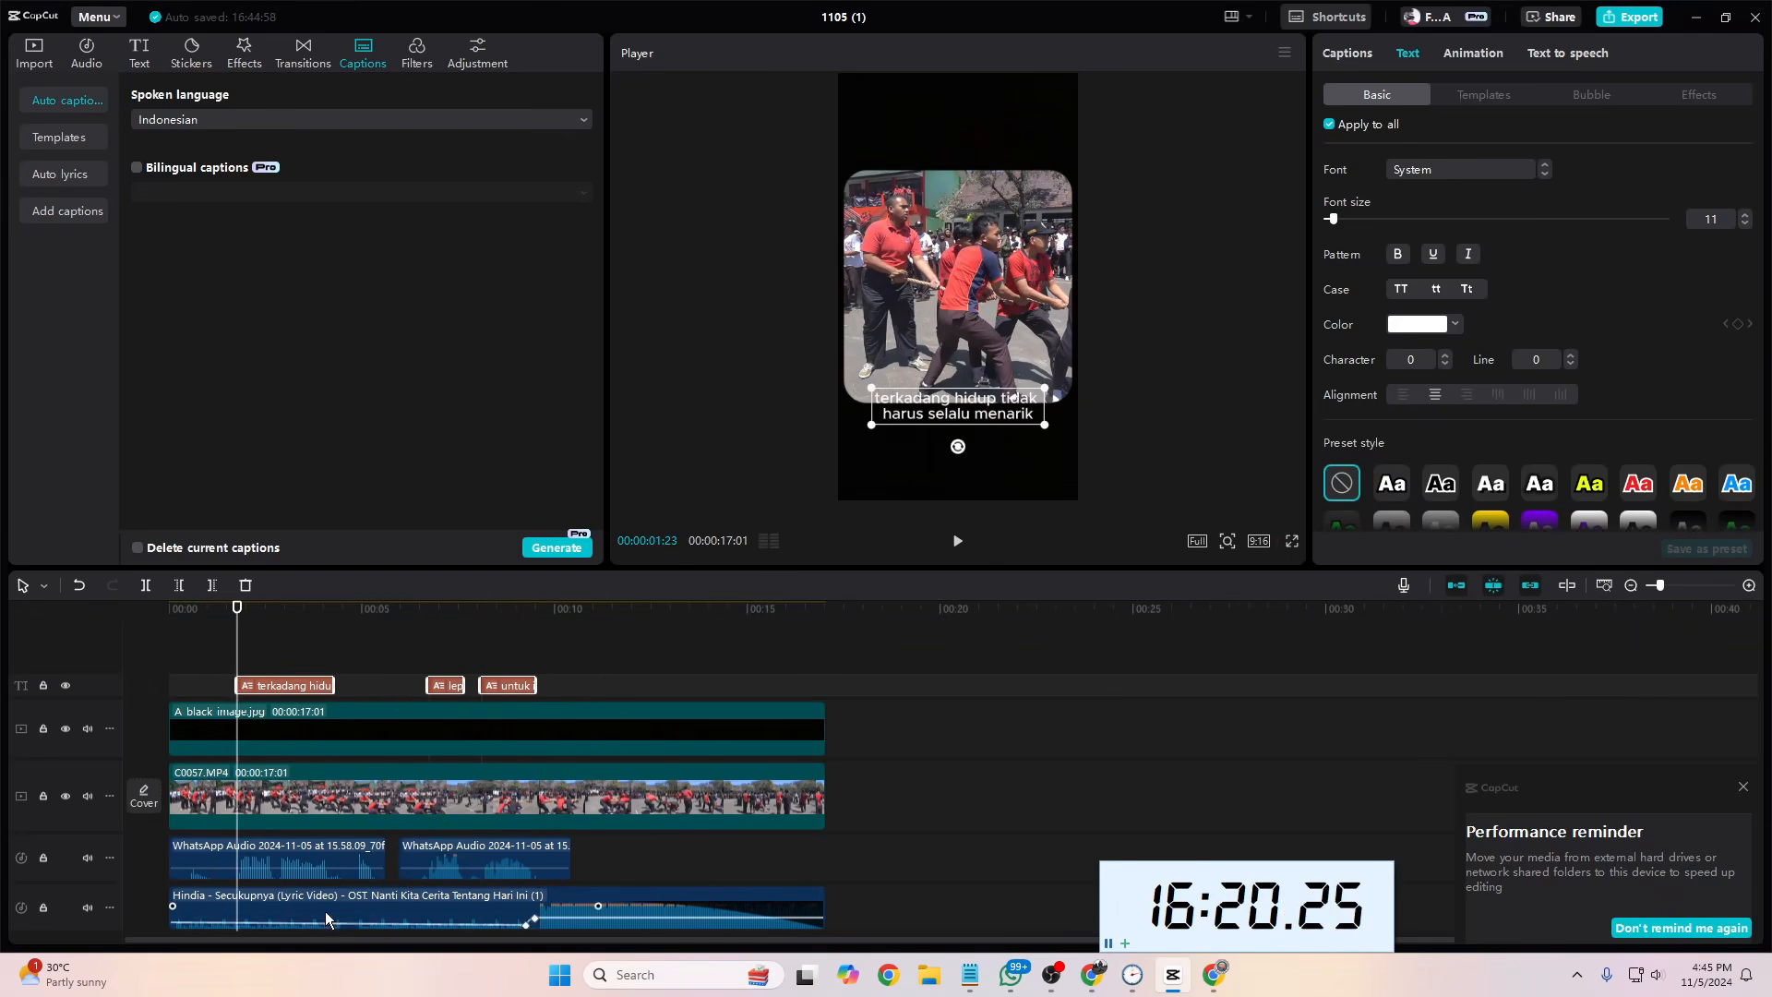
{"action": "left_click", "coordinate": [327, 883]}
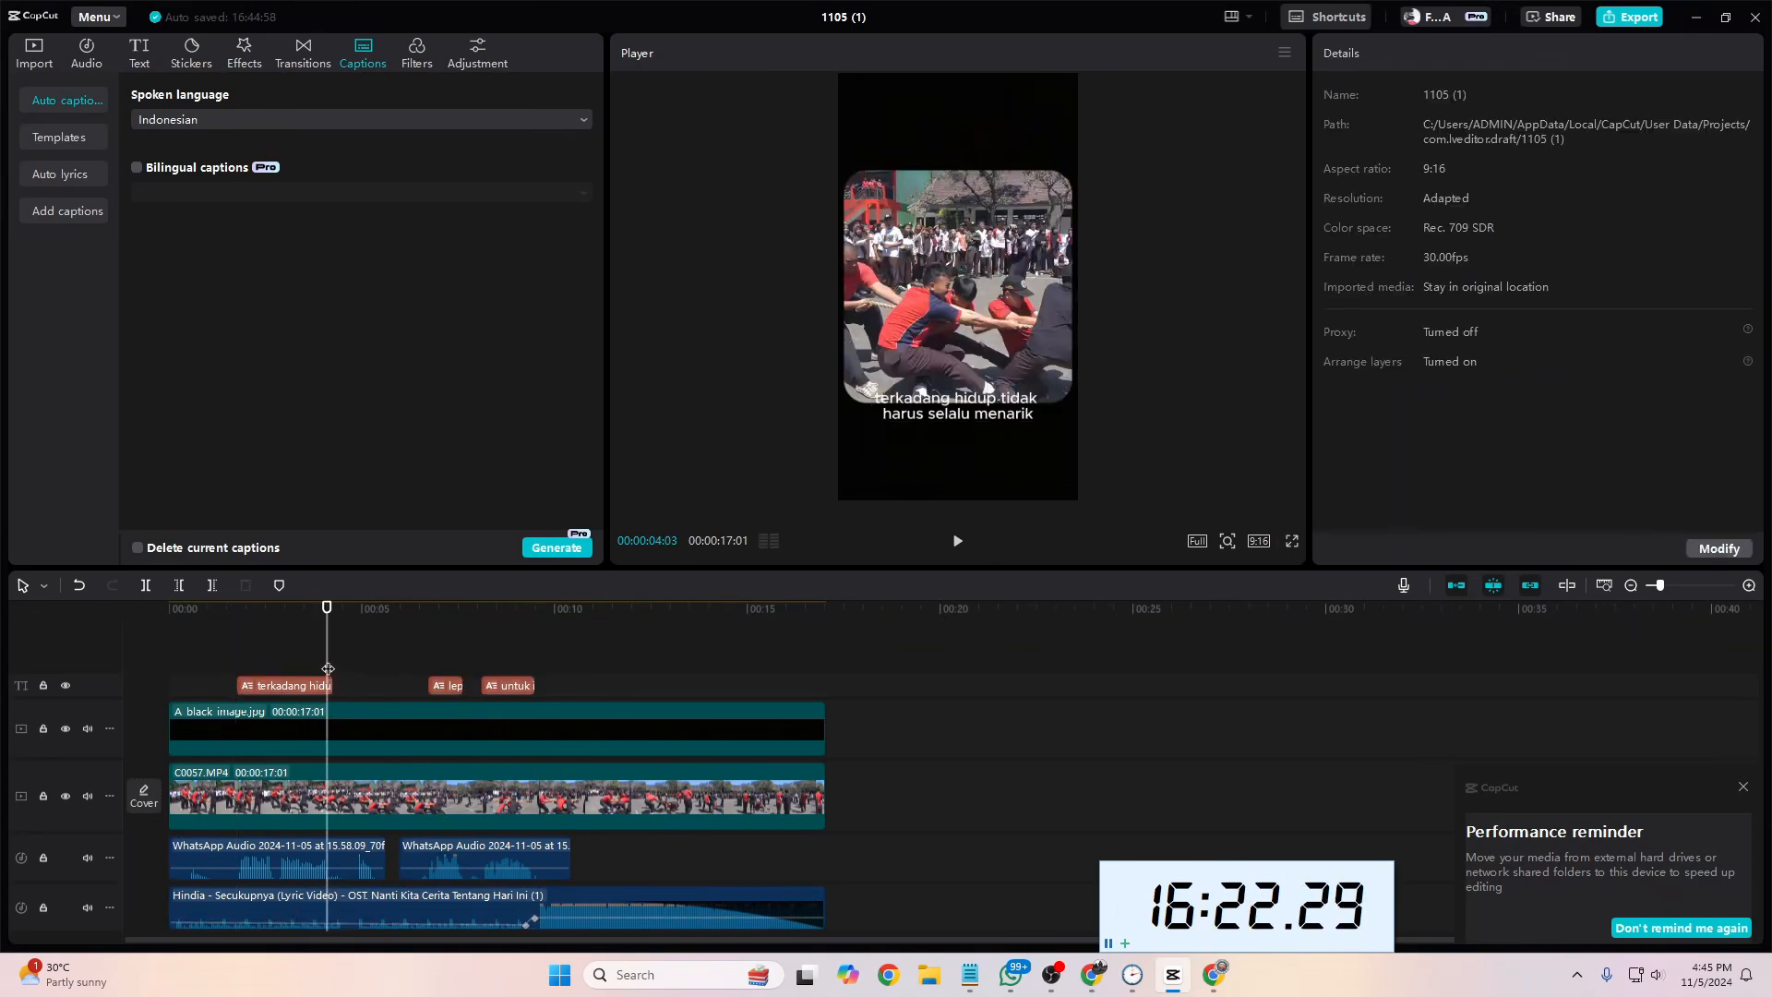
{"action": "left_click_drag", "start_coordinate": [329, 671], "coordinate": [233, 670]}
Step: Switch to Chrome, check how the text appears in the Instagram reference reel, and return to CapCut
{"action": "left_click", "coordinate": [374, 901]}
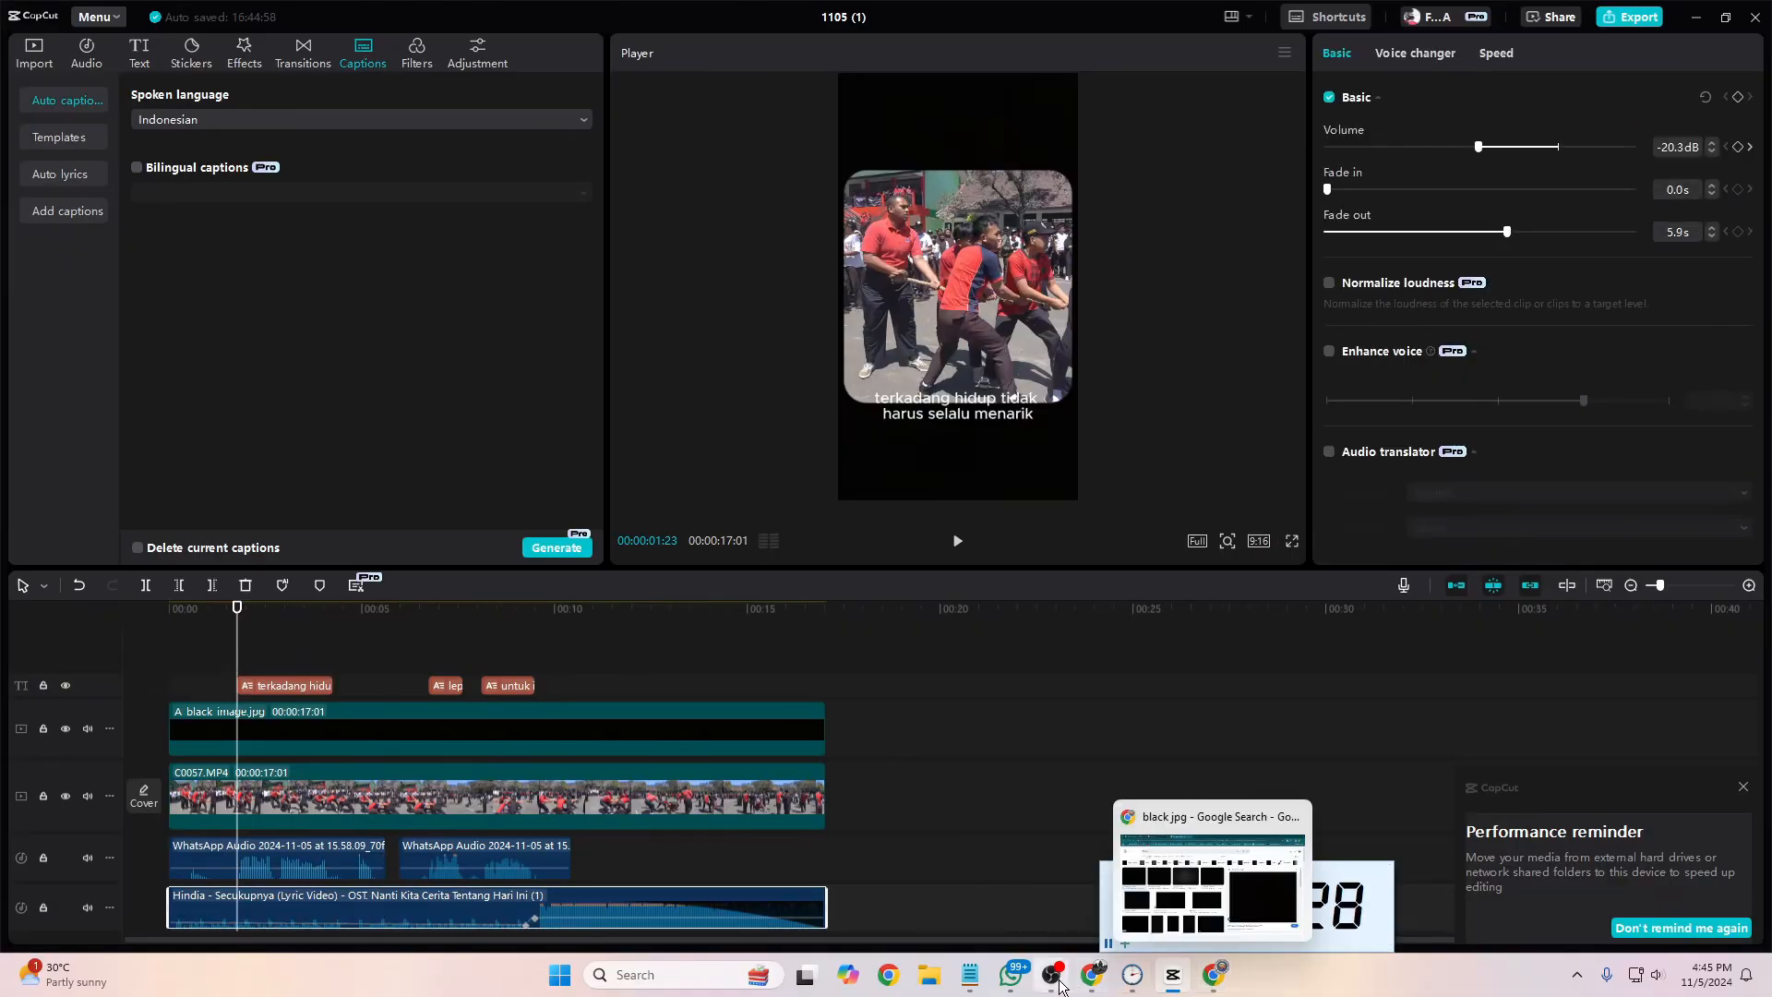
{"action": "left_click", "coordinate": [1215, 976]}
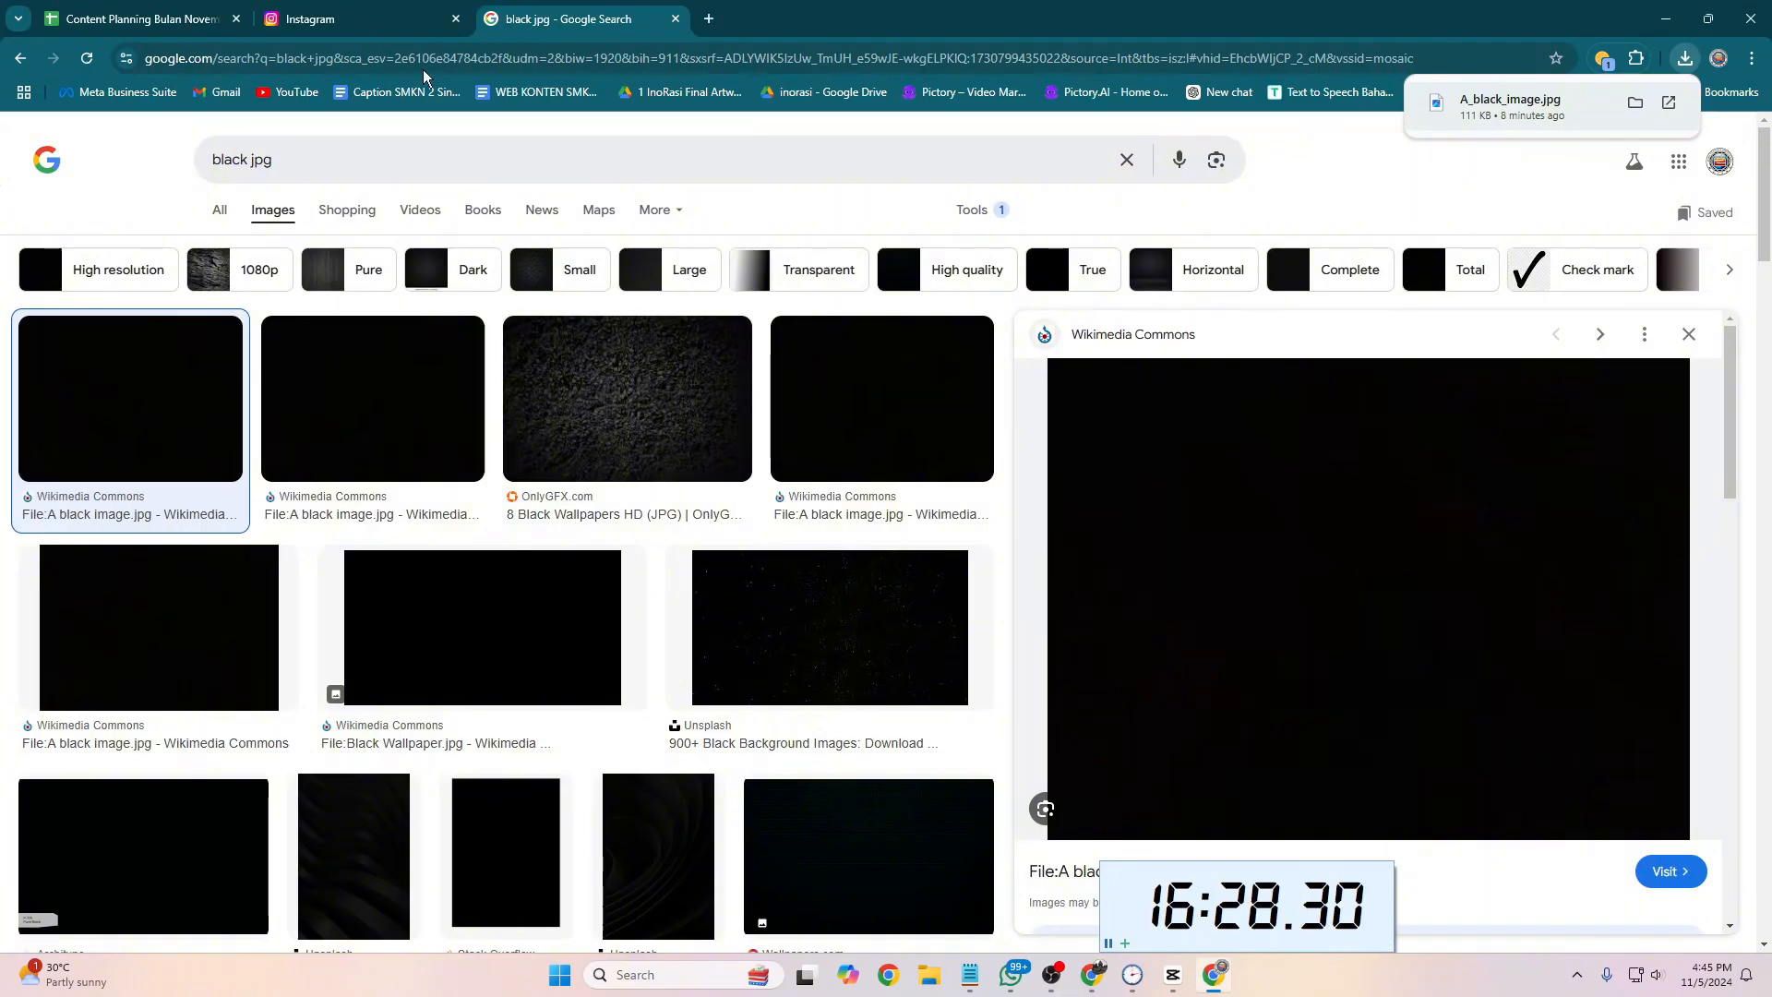
{"action": "left_click", "coordinate": [397, 18]}
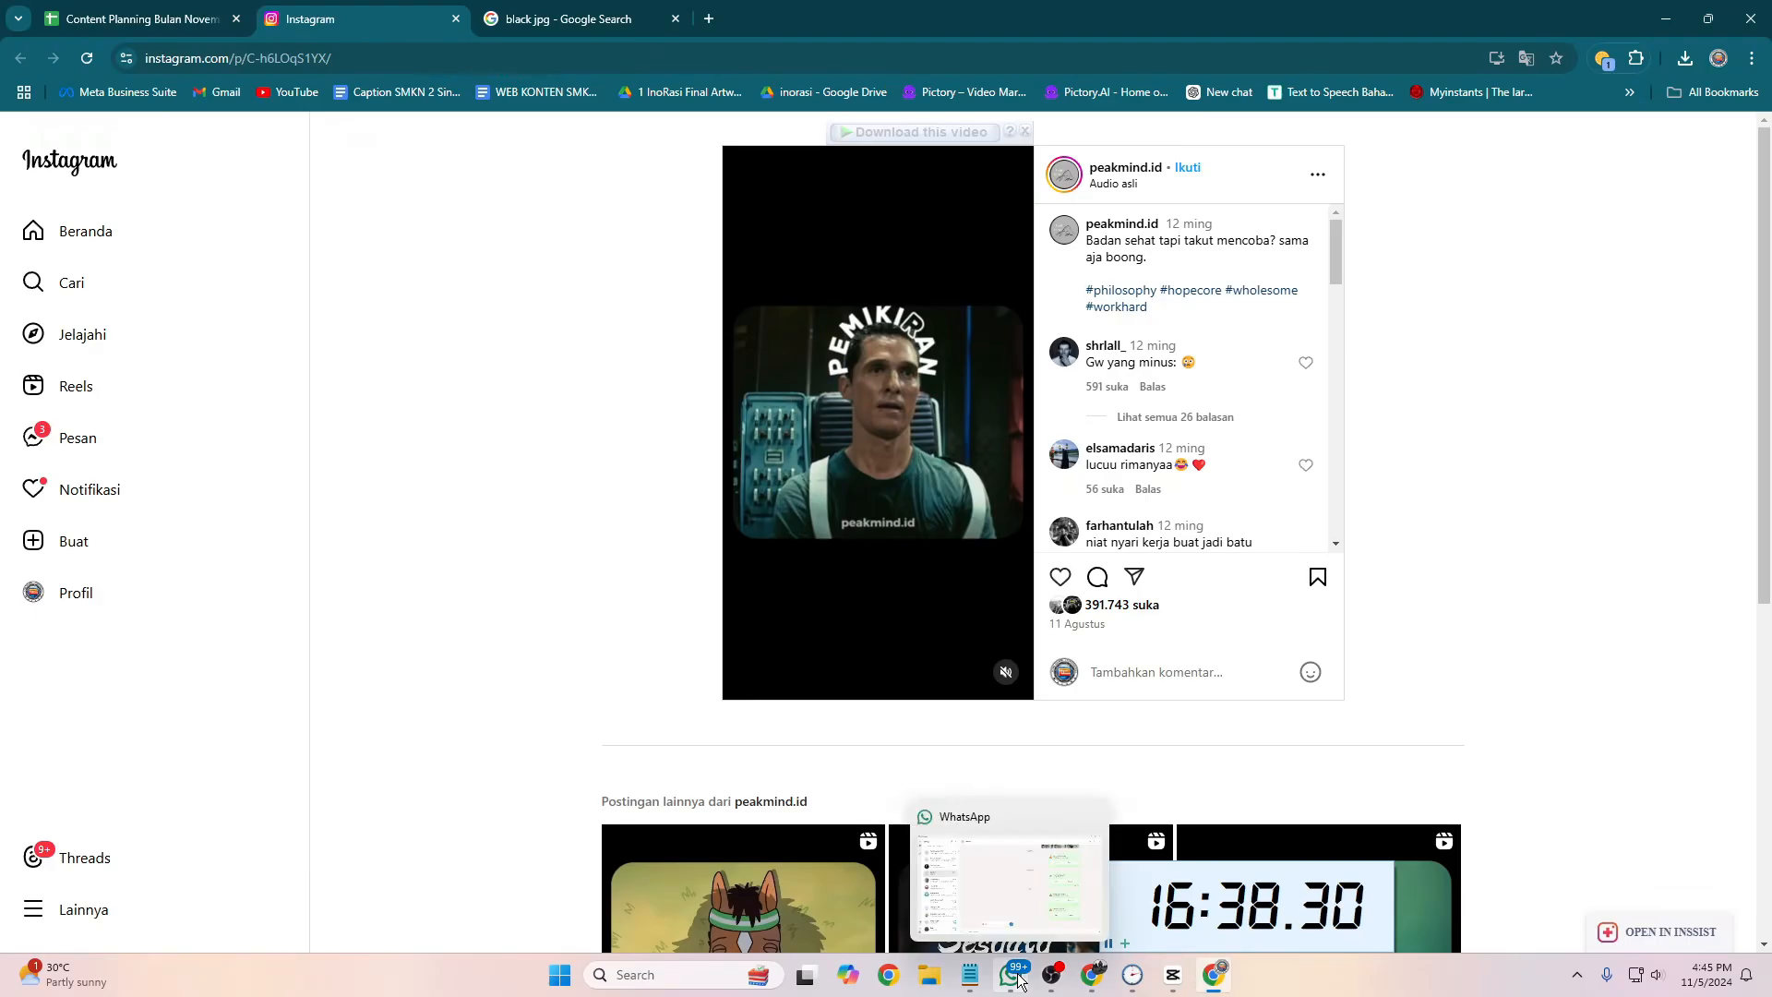
{"action": "left_click", "coordinate": [1173, 976]}
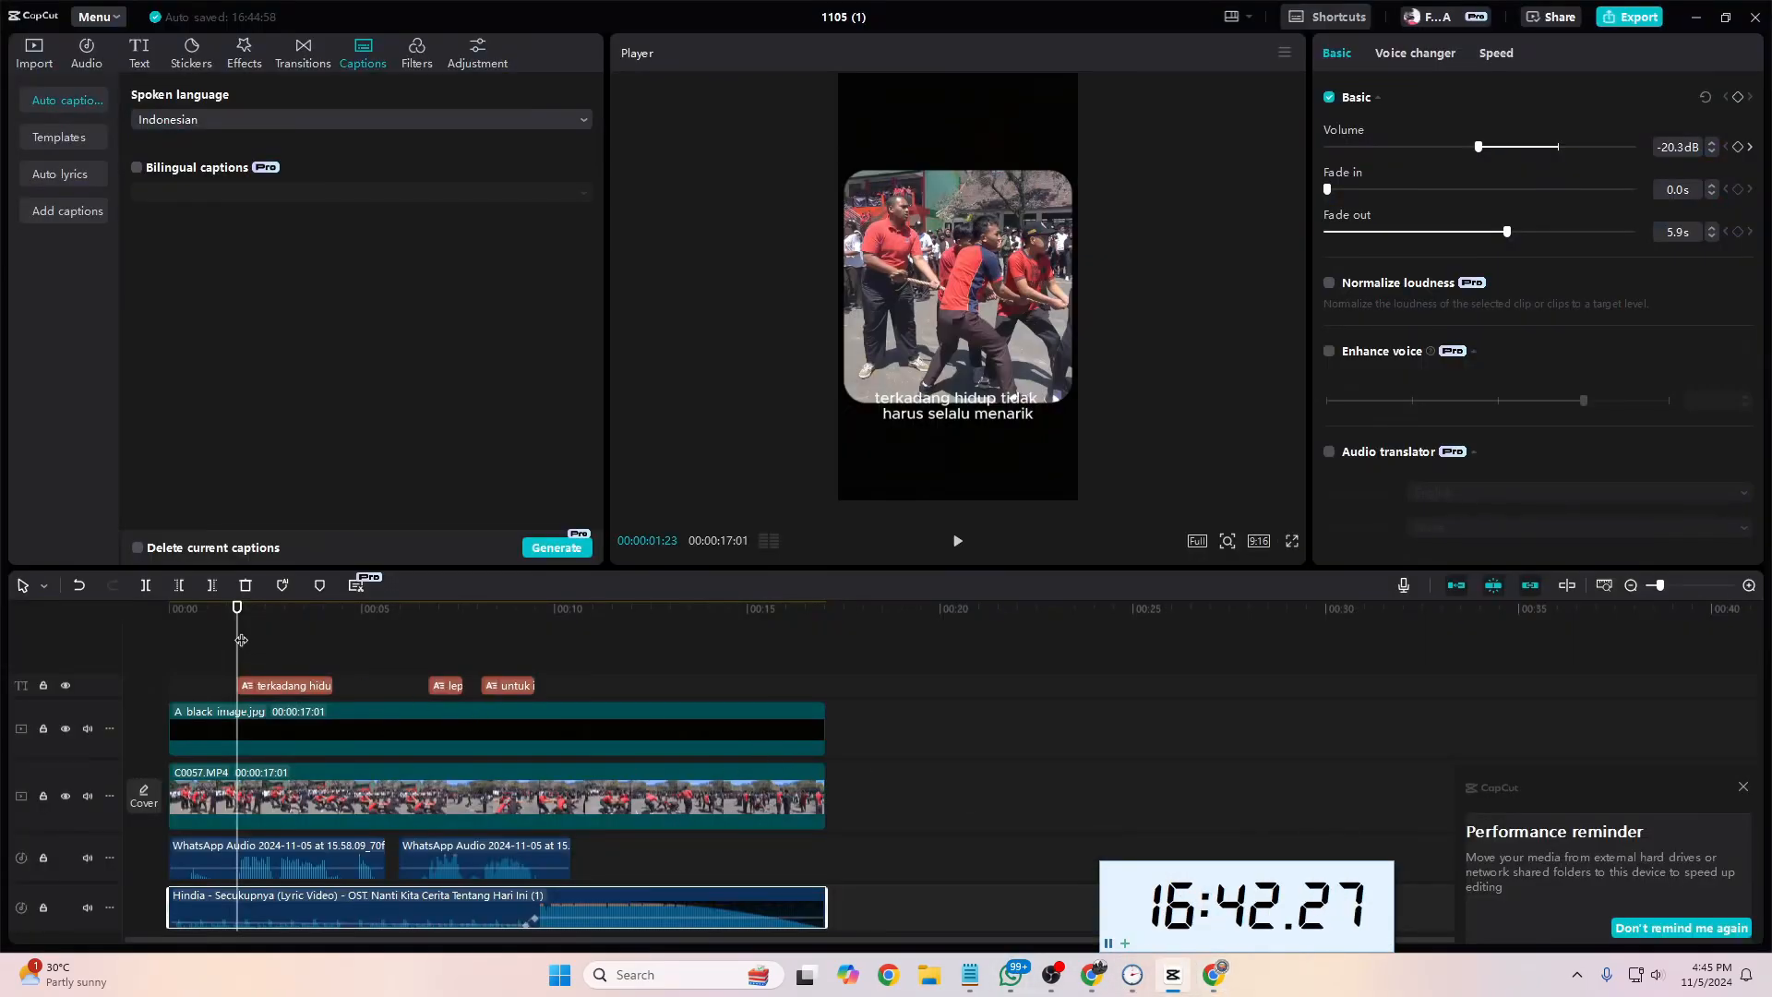
Step: Play from 00:00:01:23 and add six markers to the Hindia song in time with the spoken phrases
{"action": "left_click_drag", "start_coordinate": [237, 639], "coordinate": [237, 640]}
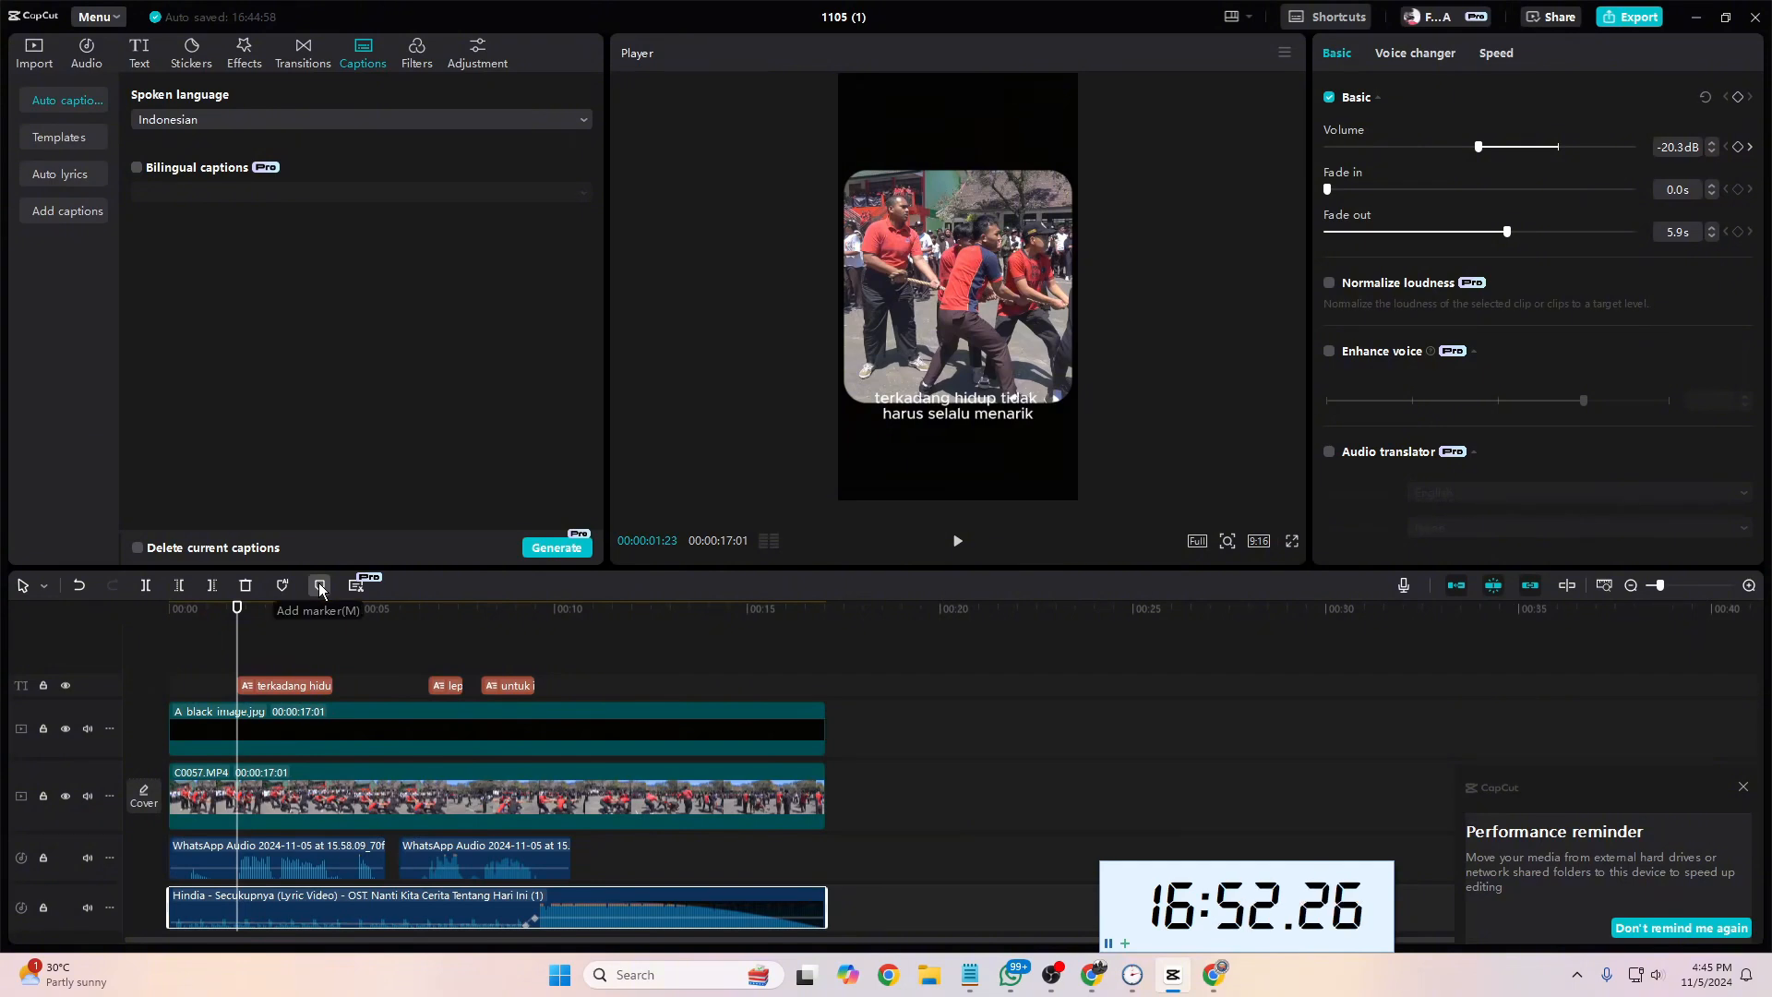
{"action": "key", "text": "space"}
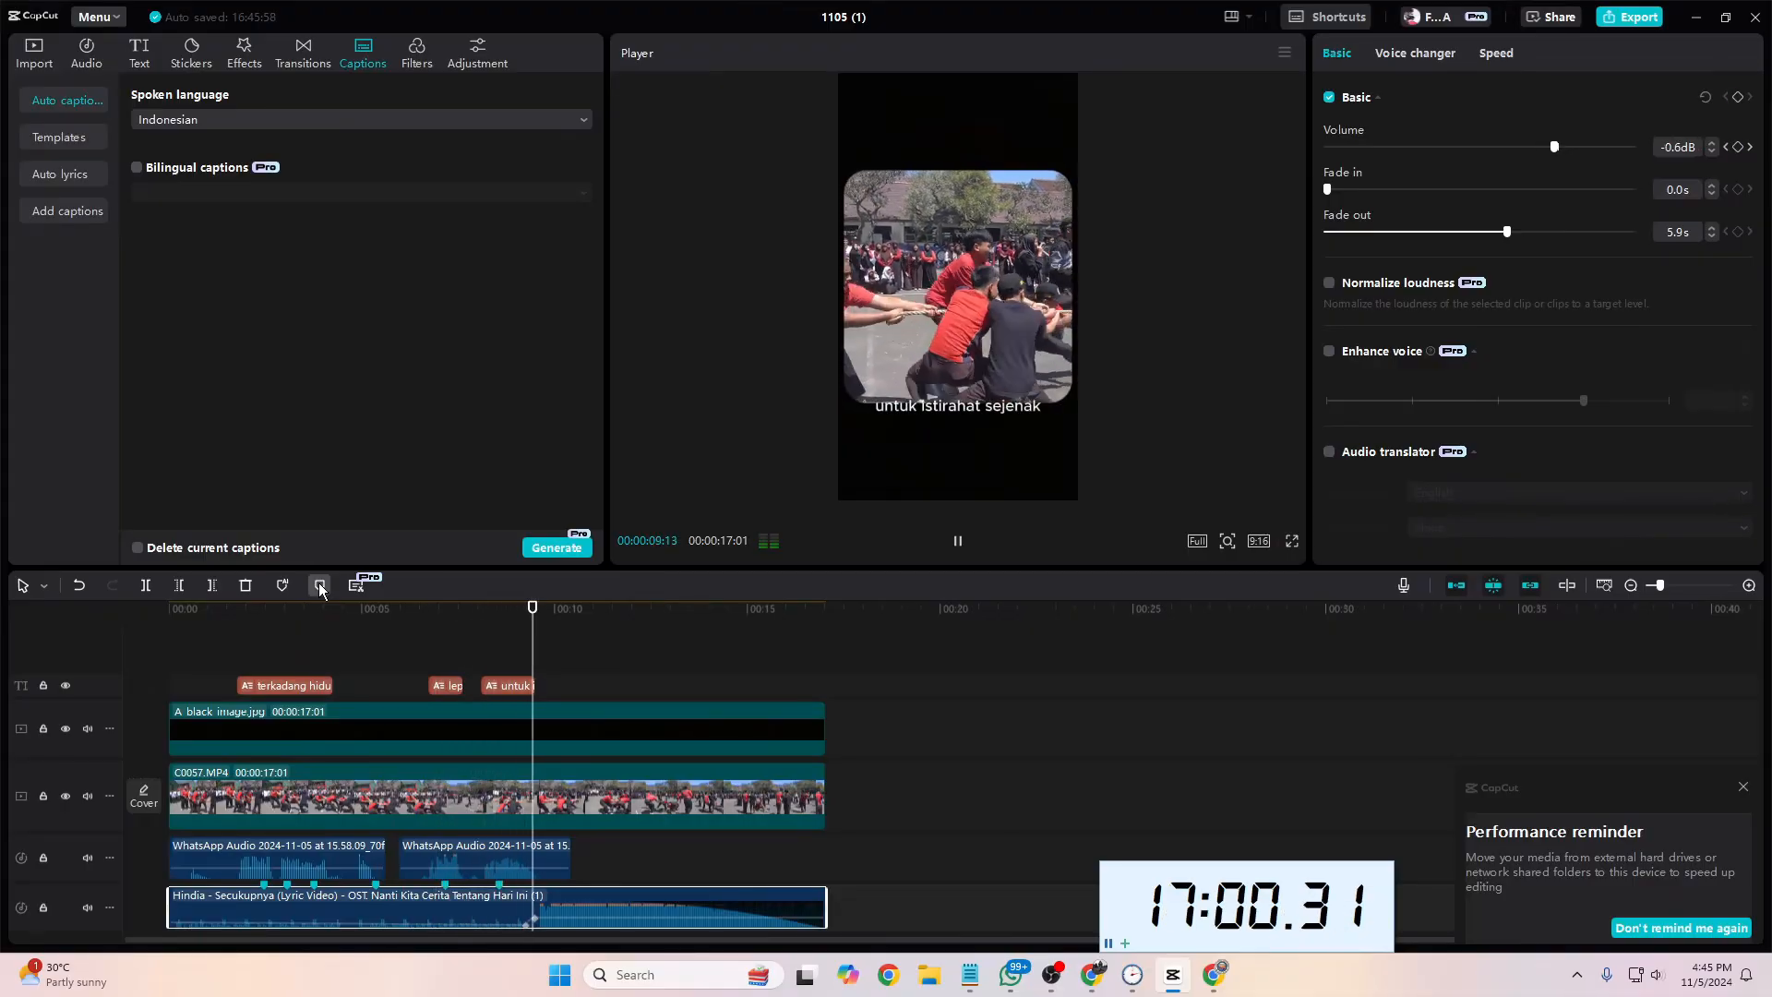
{"action": "key", "text": "space"}
{"action": "mouse_move", "coordinate": [265, 624]}
{"action": "left_mouse_down"}
{"action": "mouse_move", "coordinate": [238, 620]}
{"action": "mouse_move", "coordinate": [270, 620]}
{"action": "mouse_move", "coordinate": [240, 638]}
{"action": "mouse_move", "coordinate": [287, 644]}
{"action": "left_mouse_up"}
{"action": "key", "text": "space"}
{"action": "key", "text": "space"}
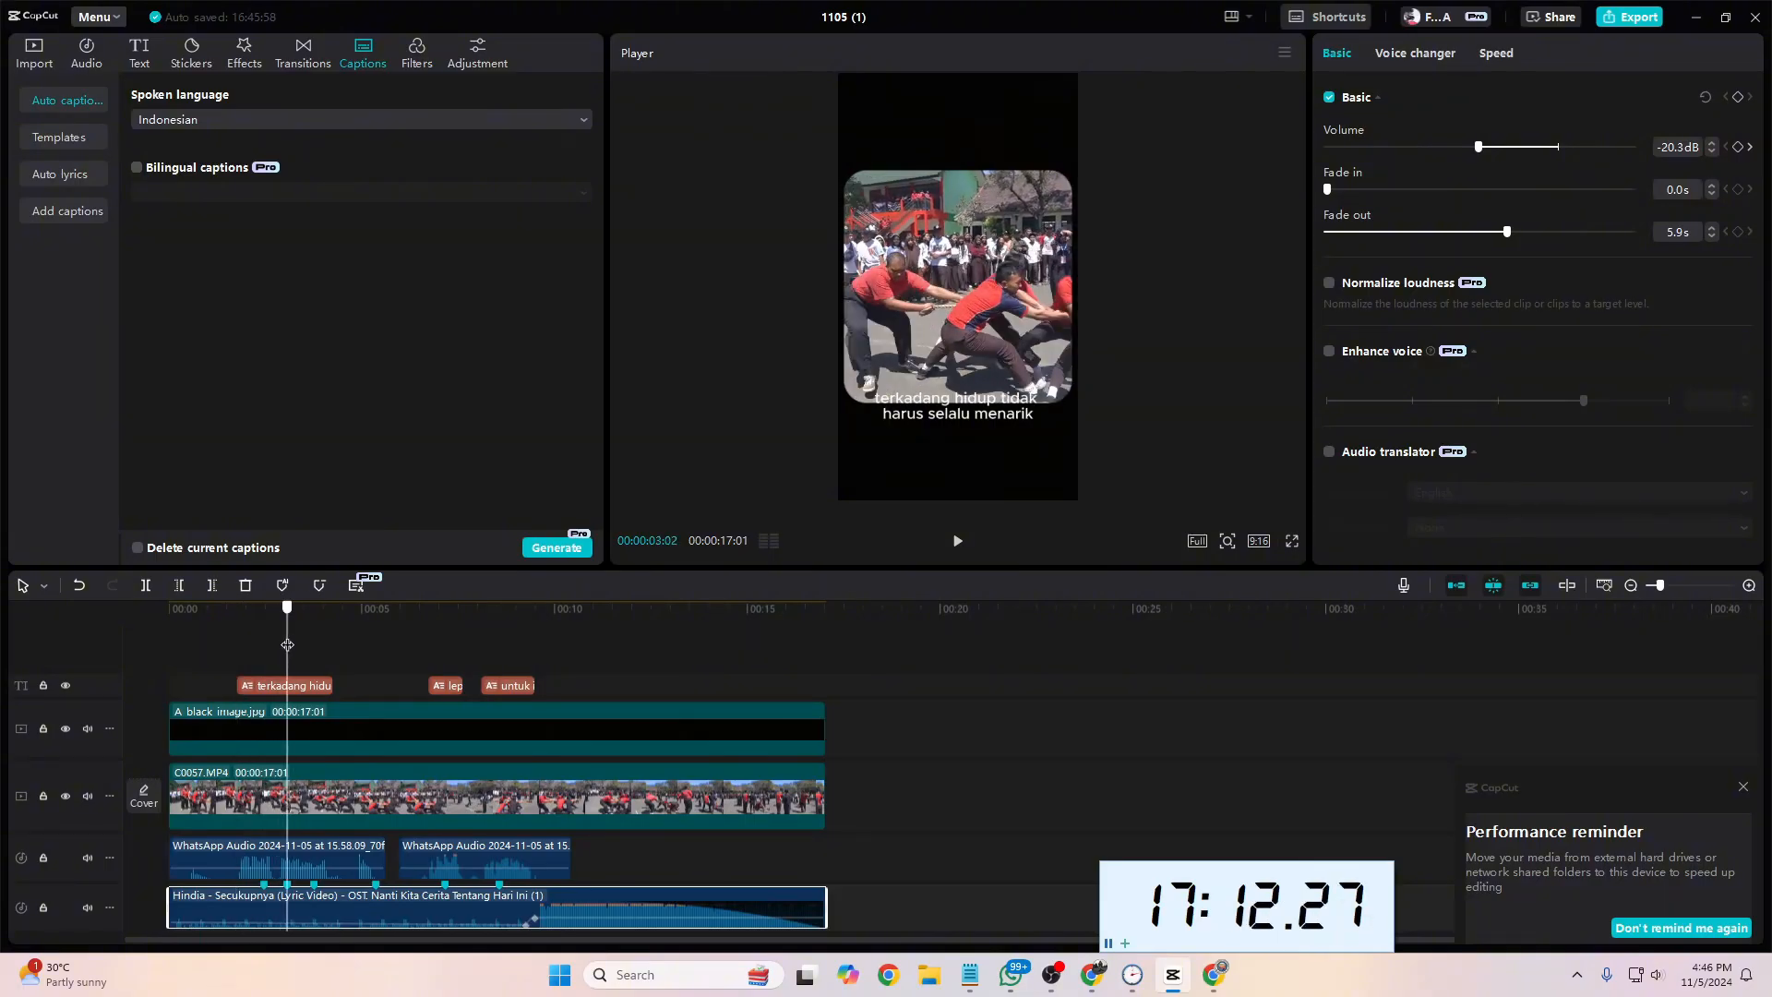
Step: Delete the song marker at 00:00:05:11
{"action": "left_click_drag", "start_coordinate": [287, 644], "coordinate": [372, 654]}
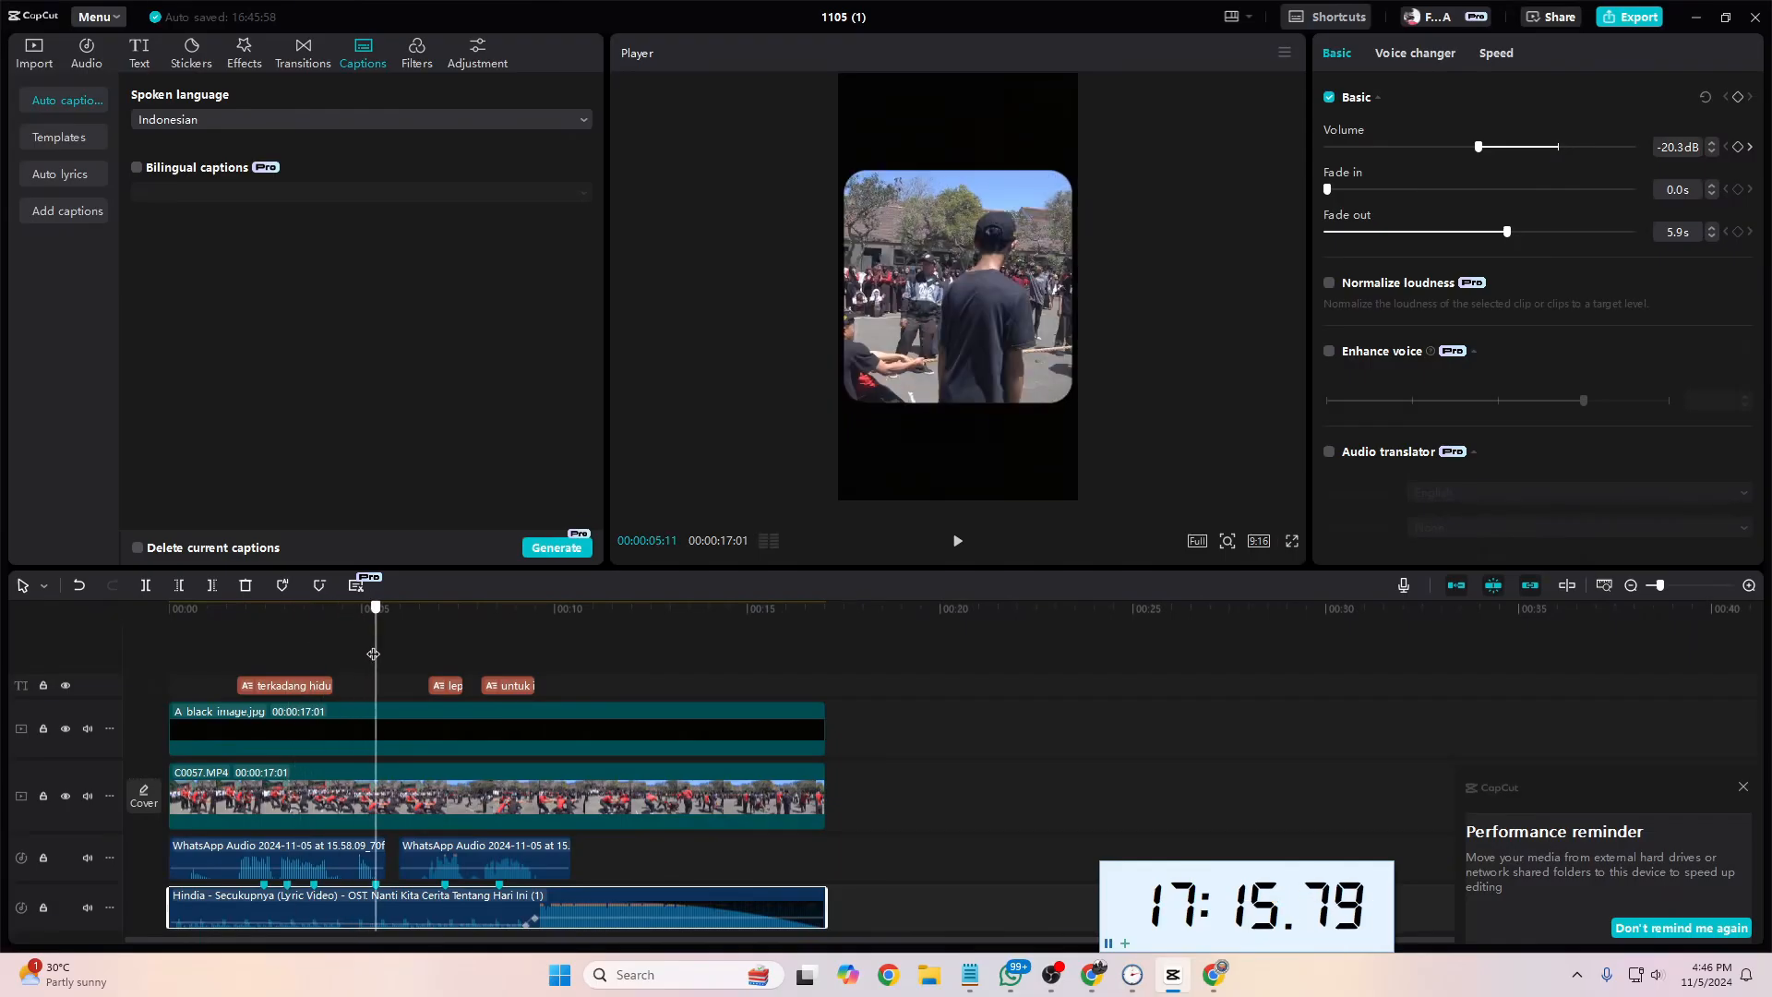
{"action": "right_click", "coordinate": [377, 884]}
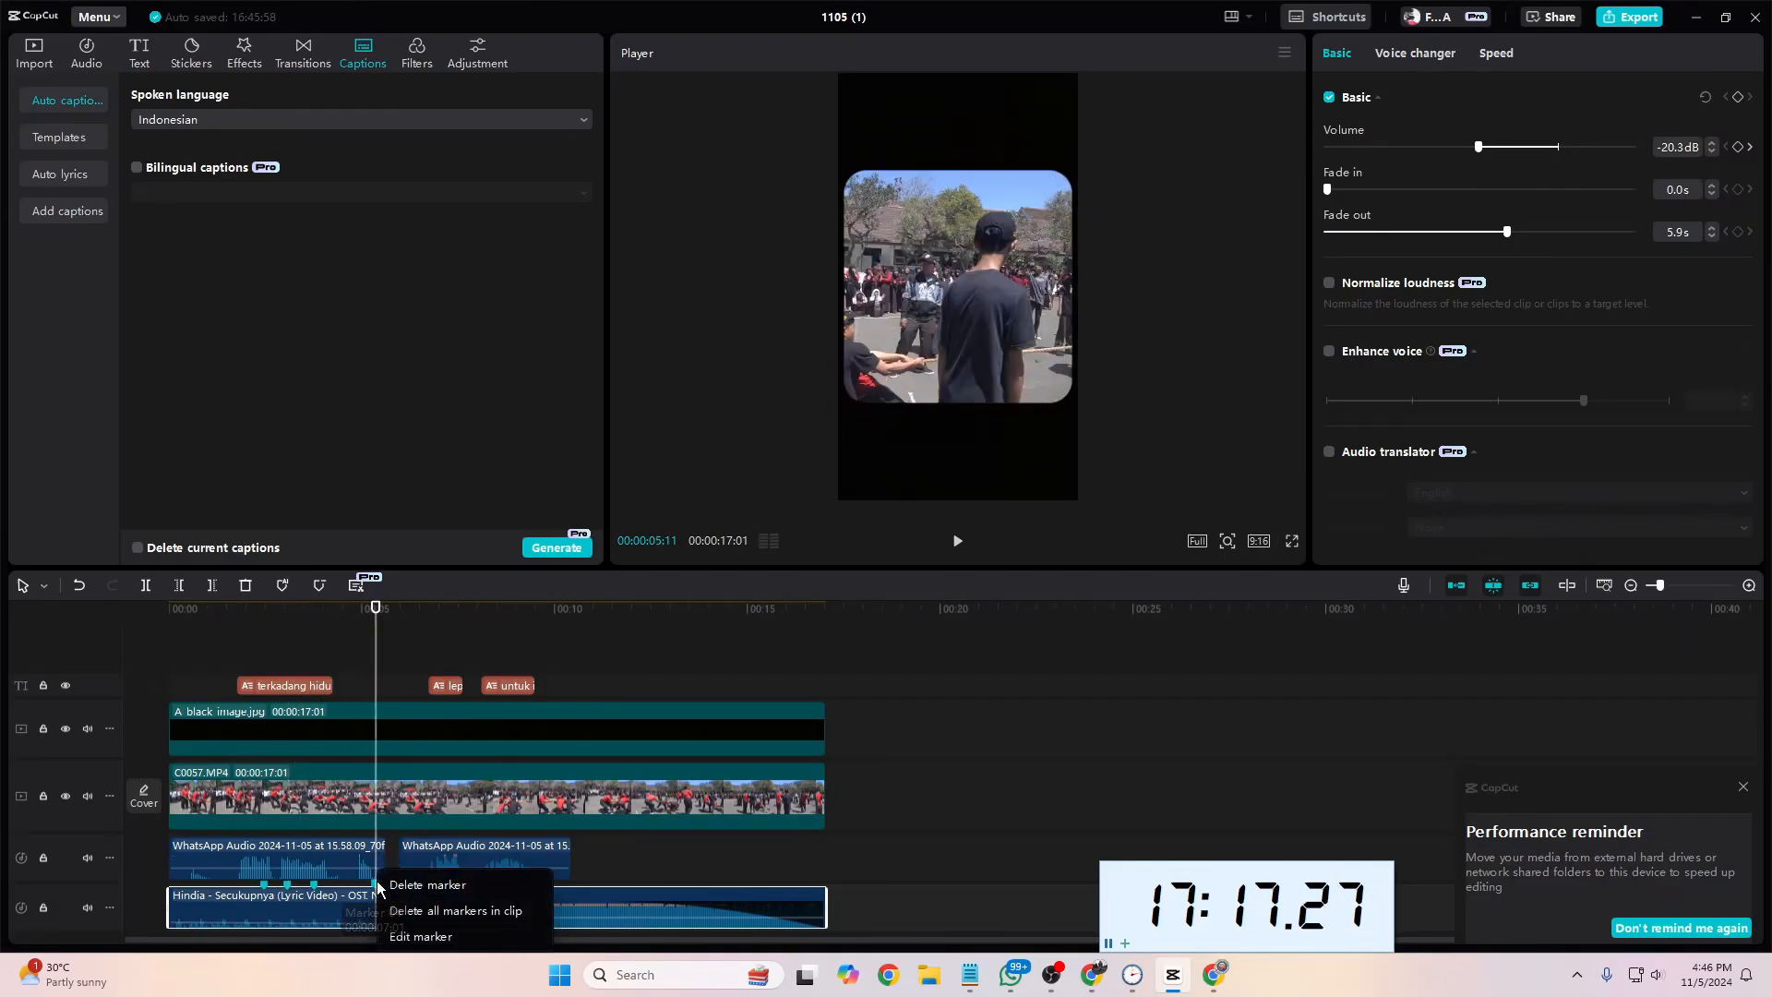
{"action": "left_click", "coordinate": [427, 887]}
Step: Split the first caption at the song markers at 00:00:02:14, 00:00:03:02 and 00:00:03:23
{"action": "left_click_drag", "start_coordinate": [373, 693], "coordinate": [265, 708]}
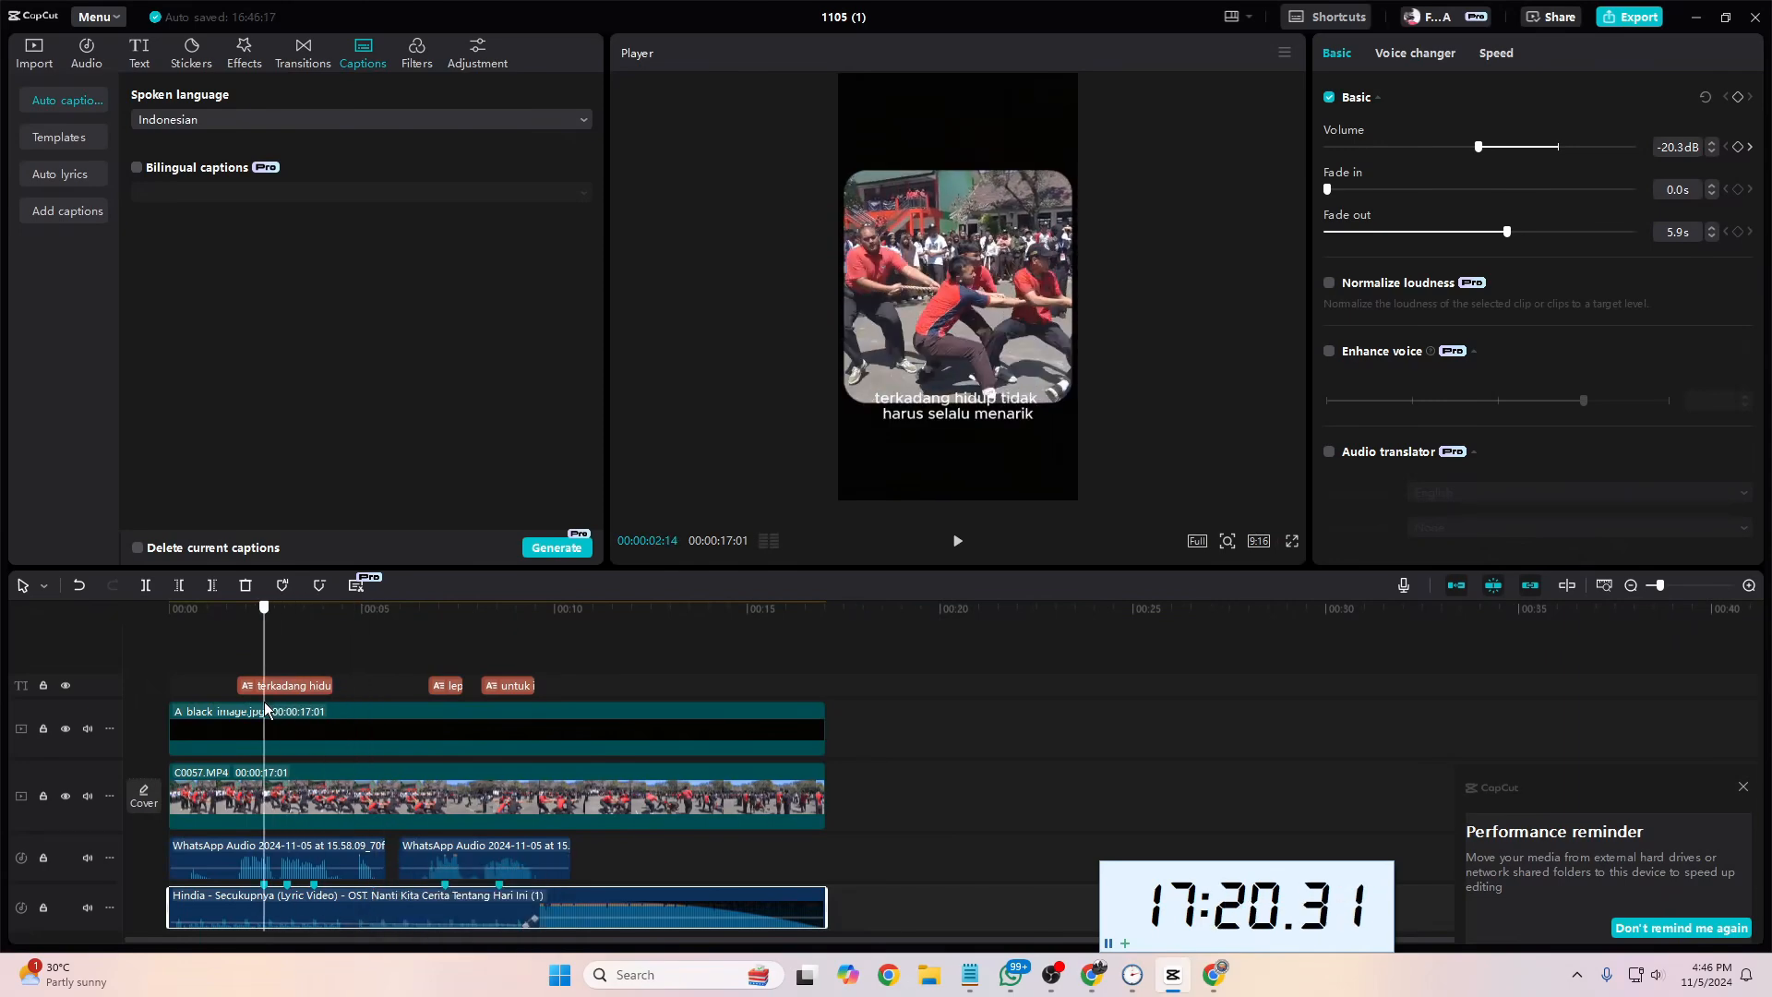
{"action": "left_click", "coordinate": [268, 686]}
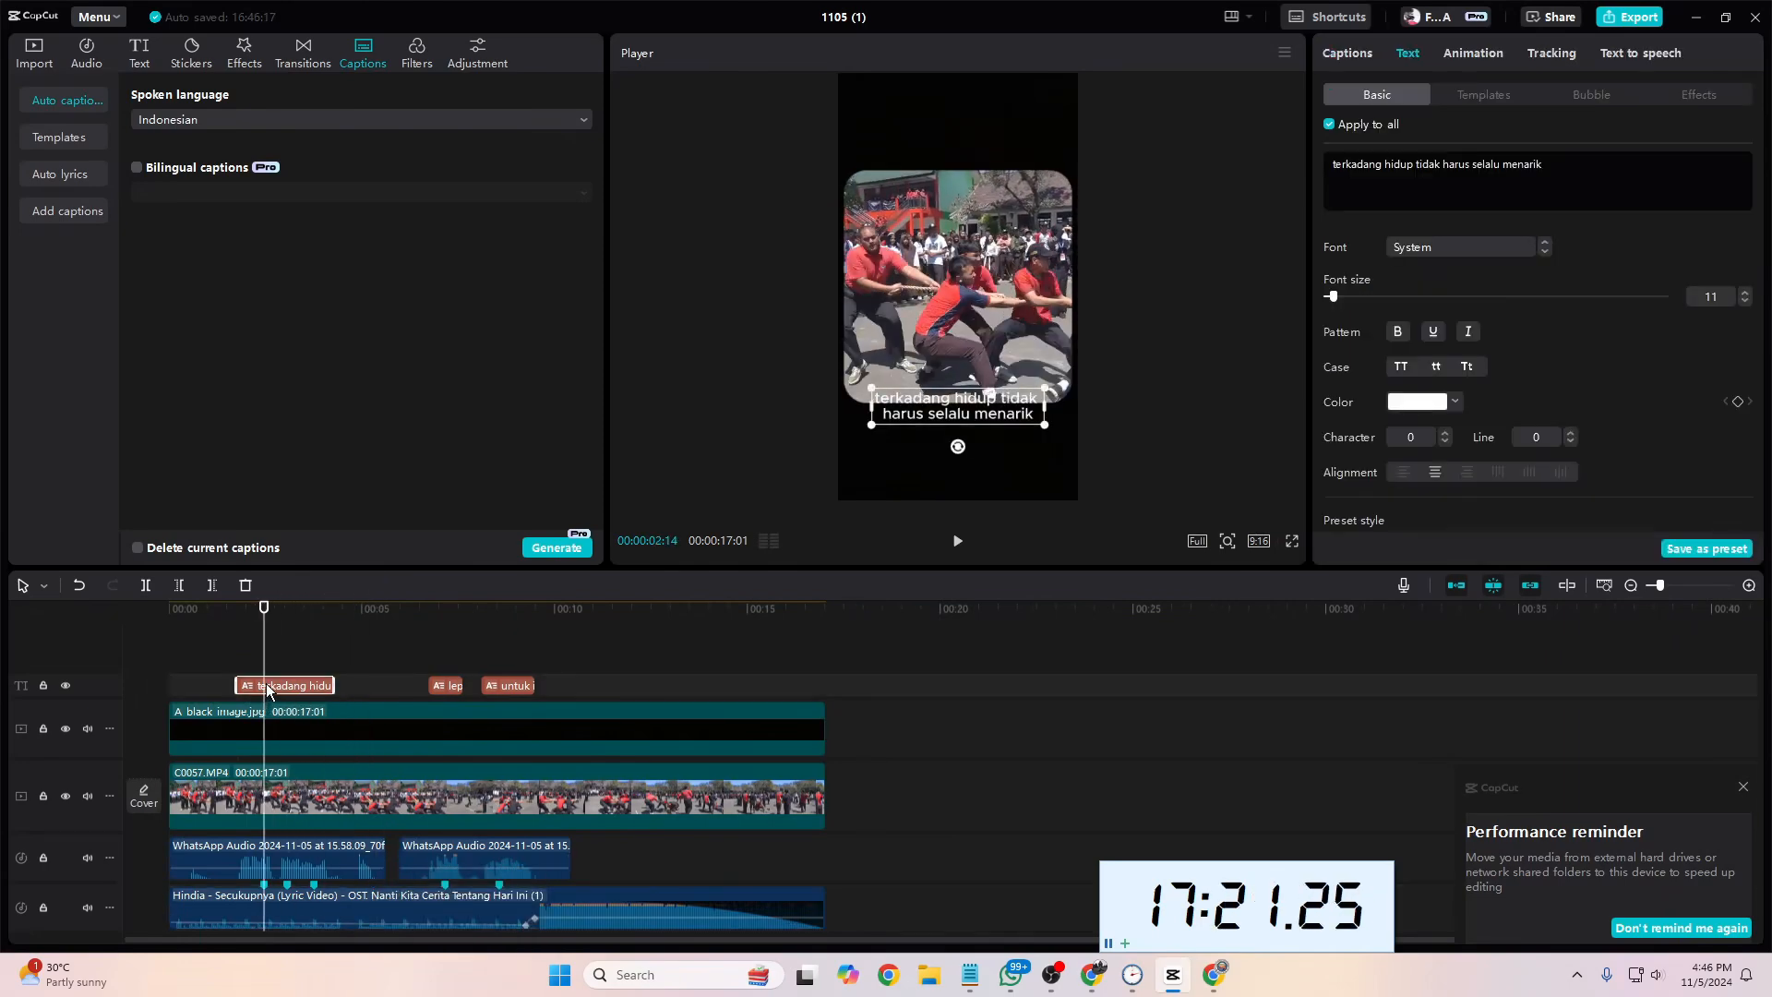
{"action": "left_click", "coordinate": [146, 585]}
{"action": "left_click_drag", "start_coordinate": [266, 652], "coordinate": [287, 652]}
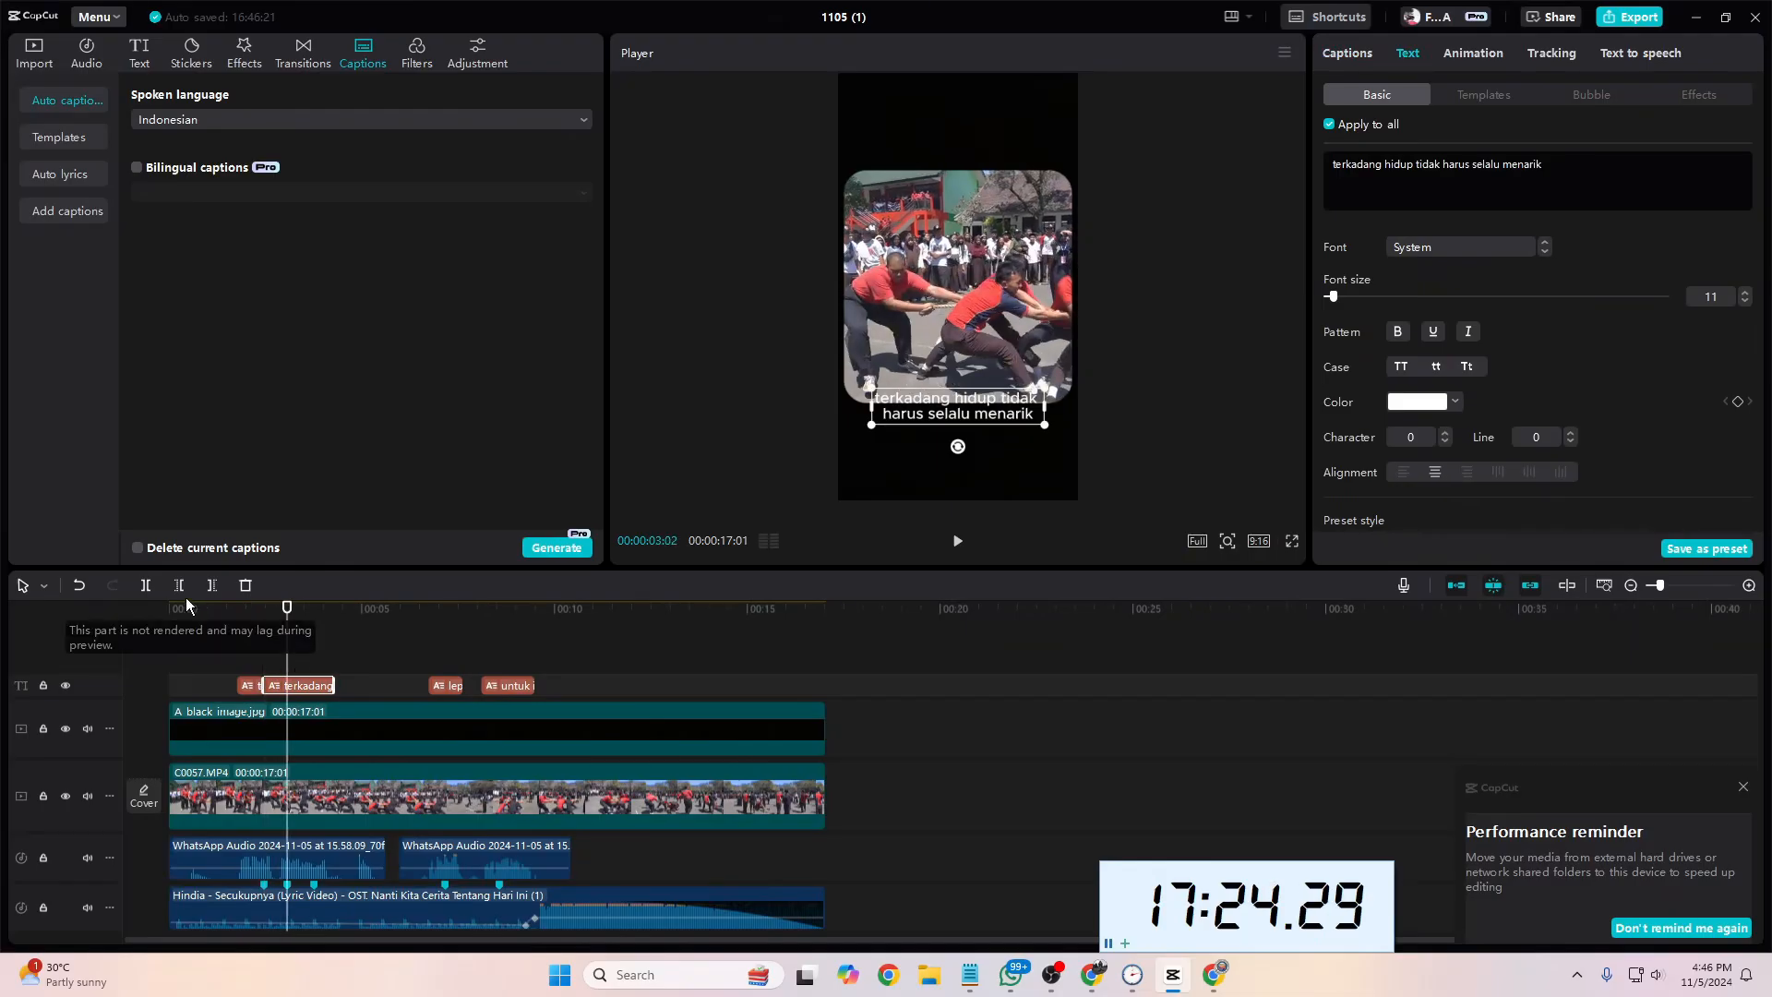
{"action": "left_click", "coordinate": [146, 586]}
{"action": "left_click", "coordinate": [313, 610]}
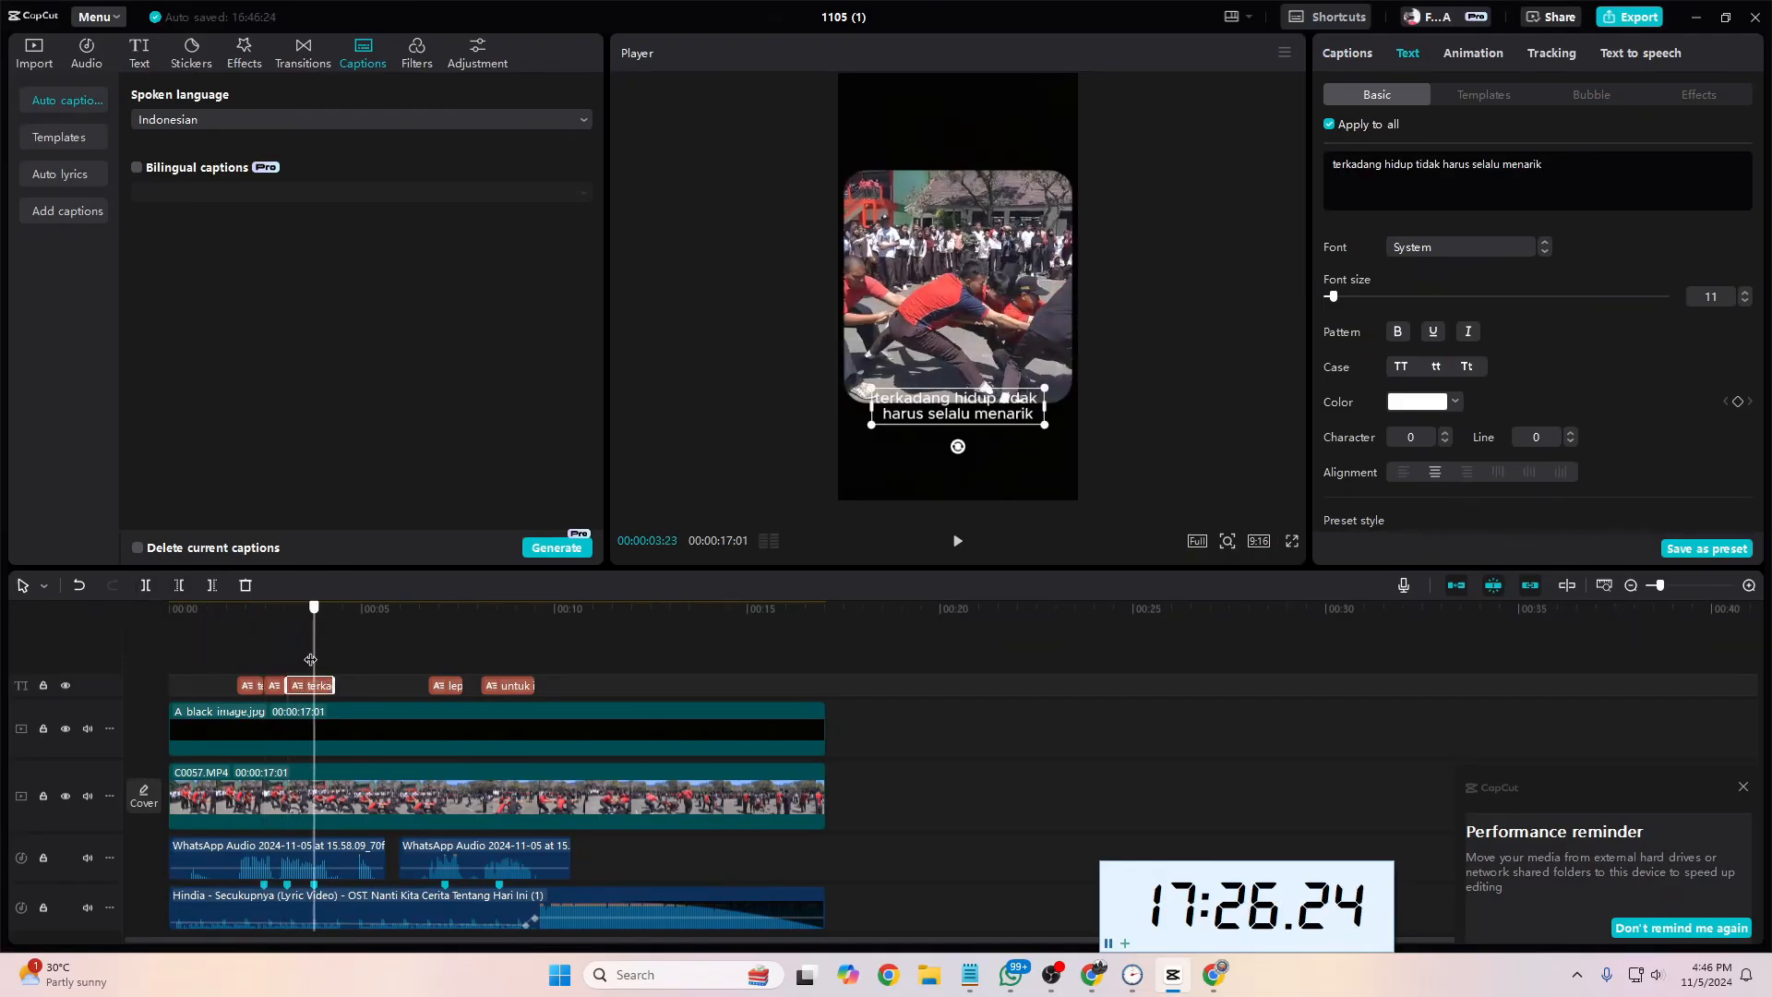
{"action": "left_click", "coordinate": [147, 586]}
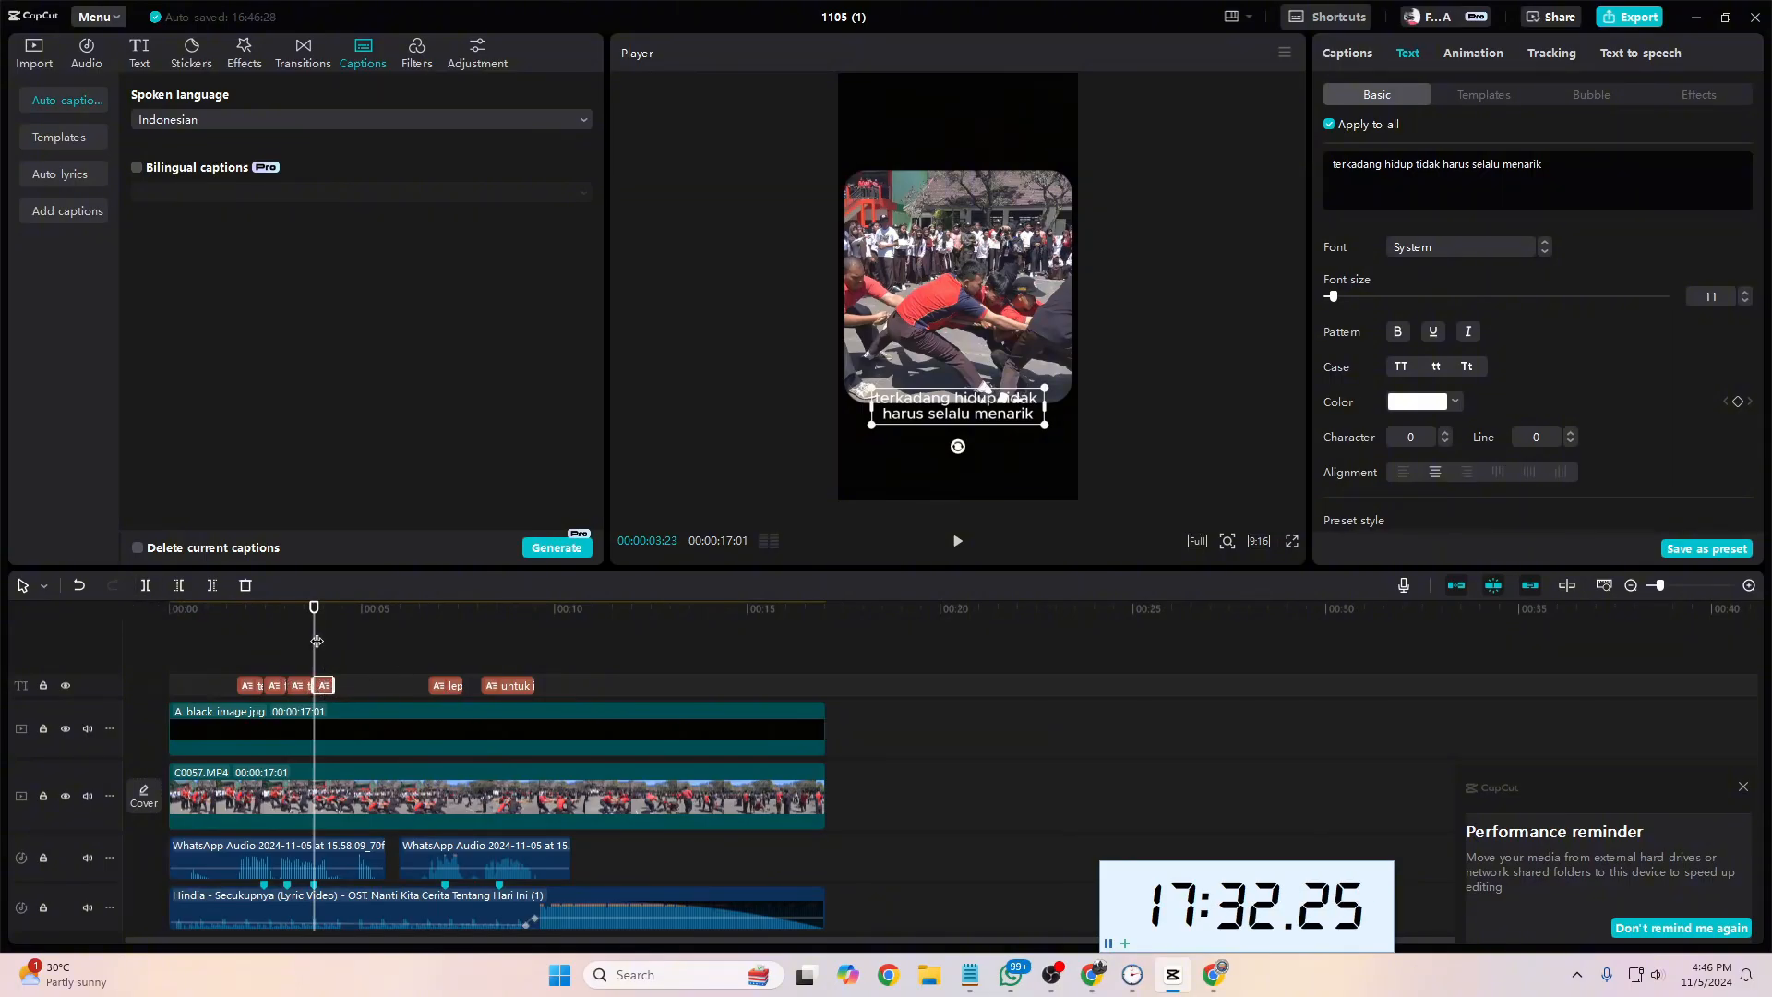
Step: Stack the split caption pieces on separate ascending tracks and extend the ends of all four to about 00:00:05:13
{"action": "left_click_drag", "start_coordinate": [316, 643], "coordinate": [252, 664]}
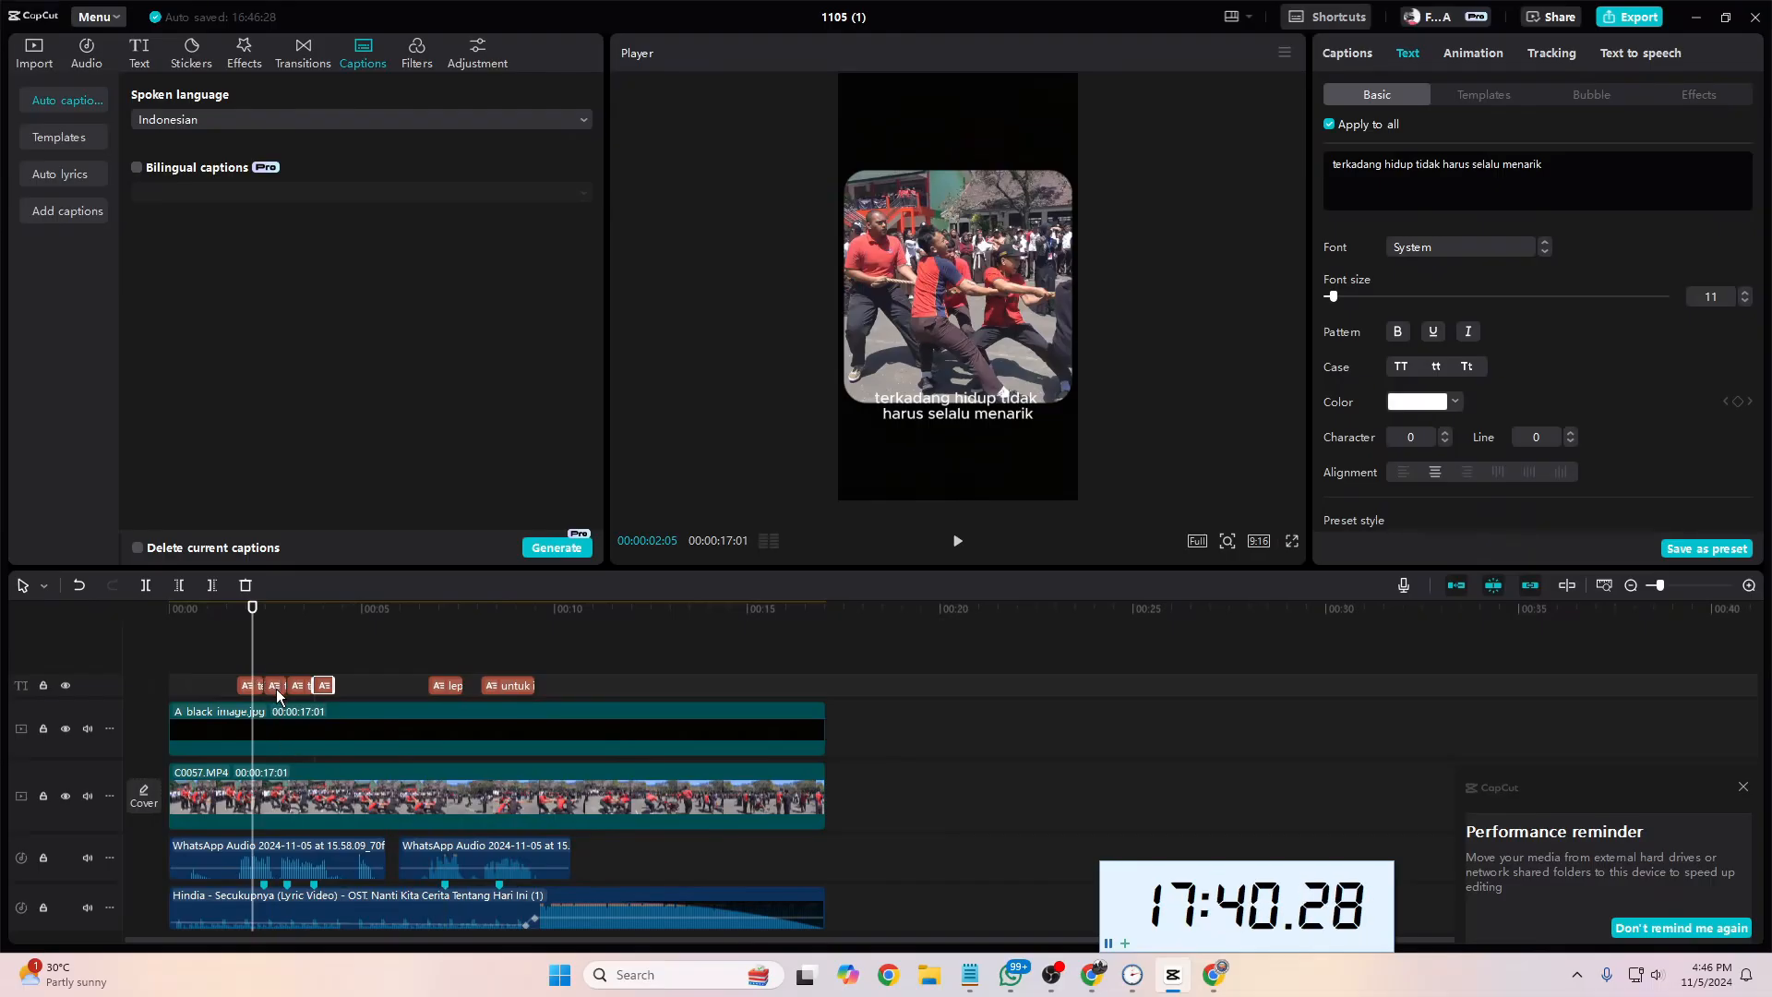
{"action": "left_click_drag", "start_coordinate": [277, 693], "coordinate": [303, 666]}
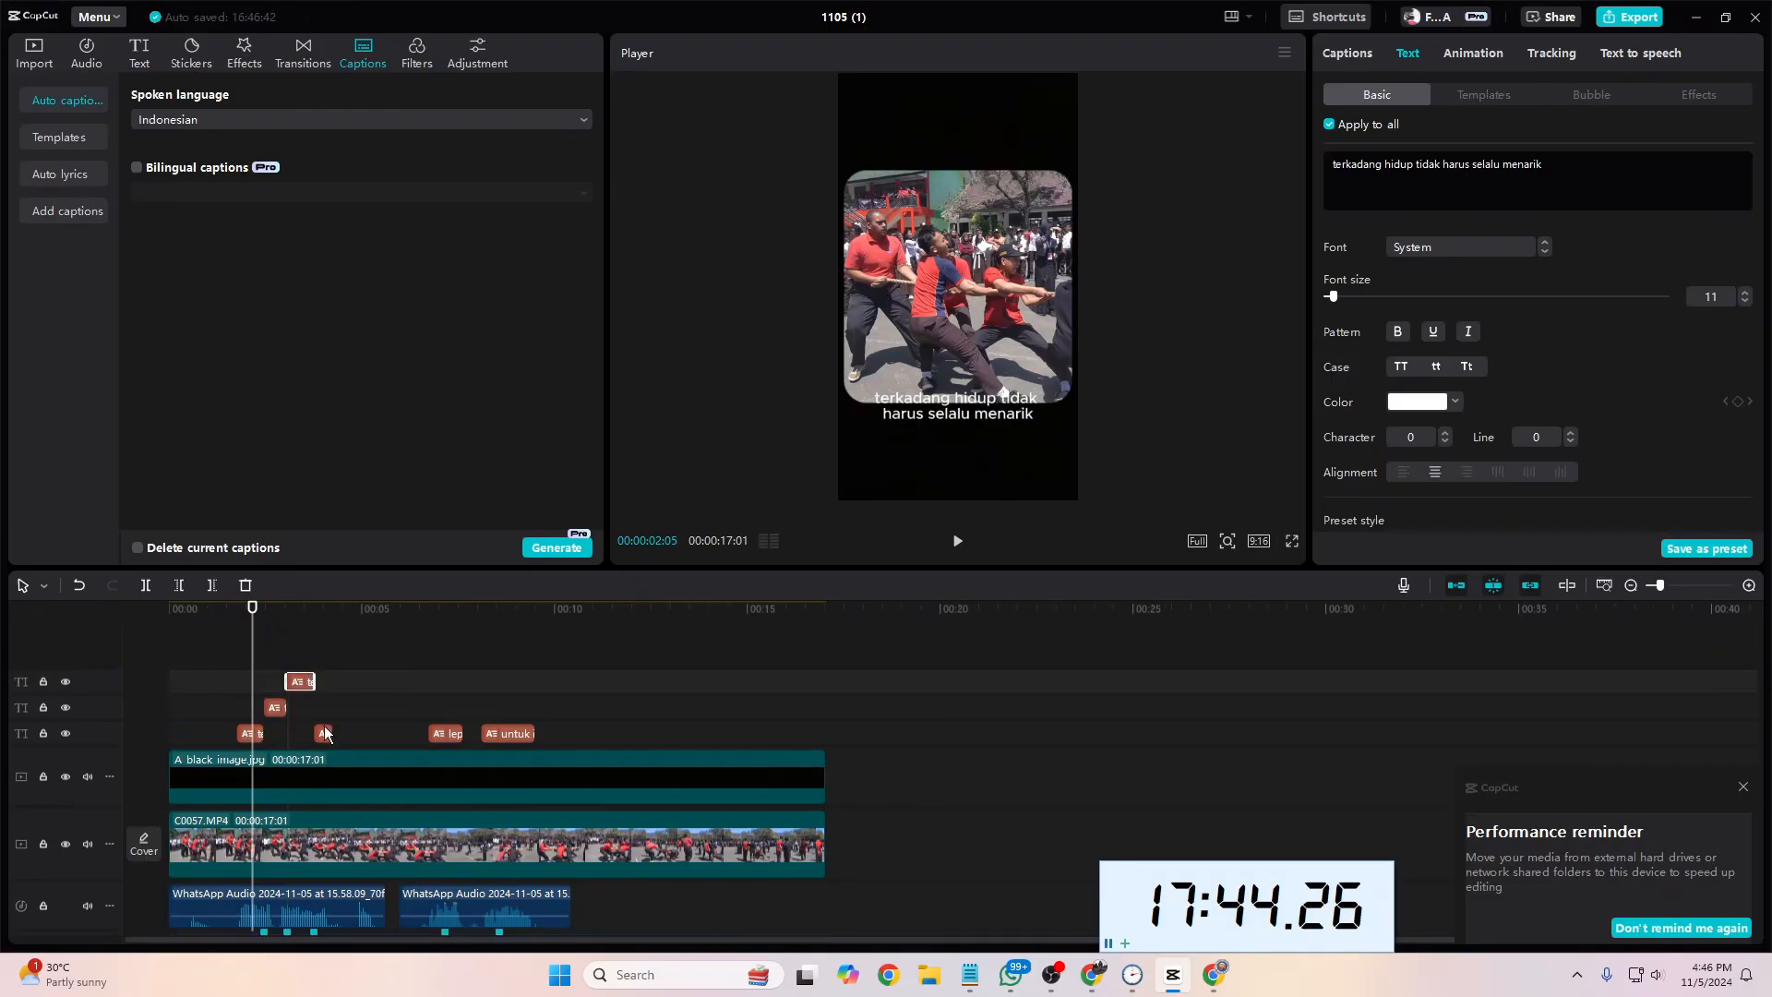
{"action": "left_click_drag", "start_coordinate": [325, 733], "coordinate": [323, 661]}
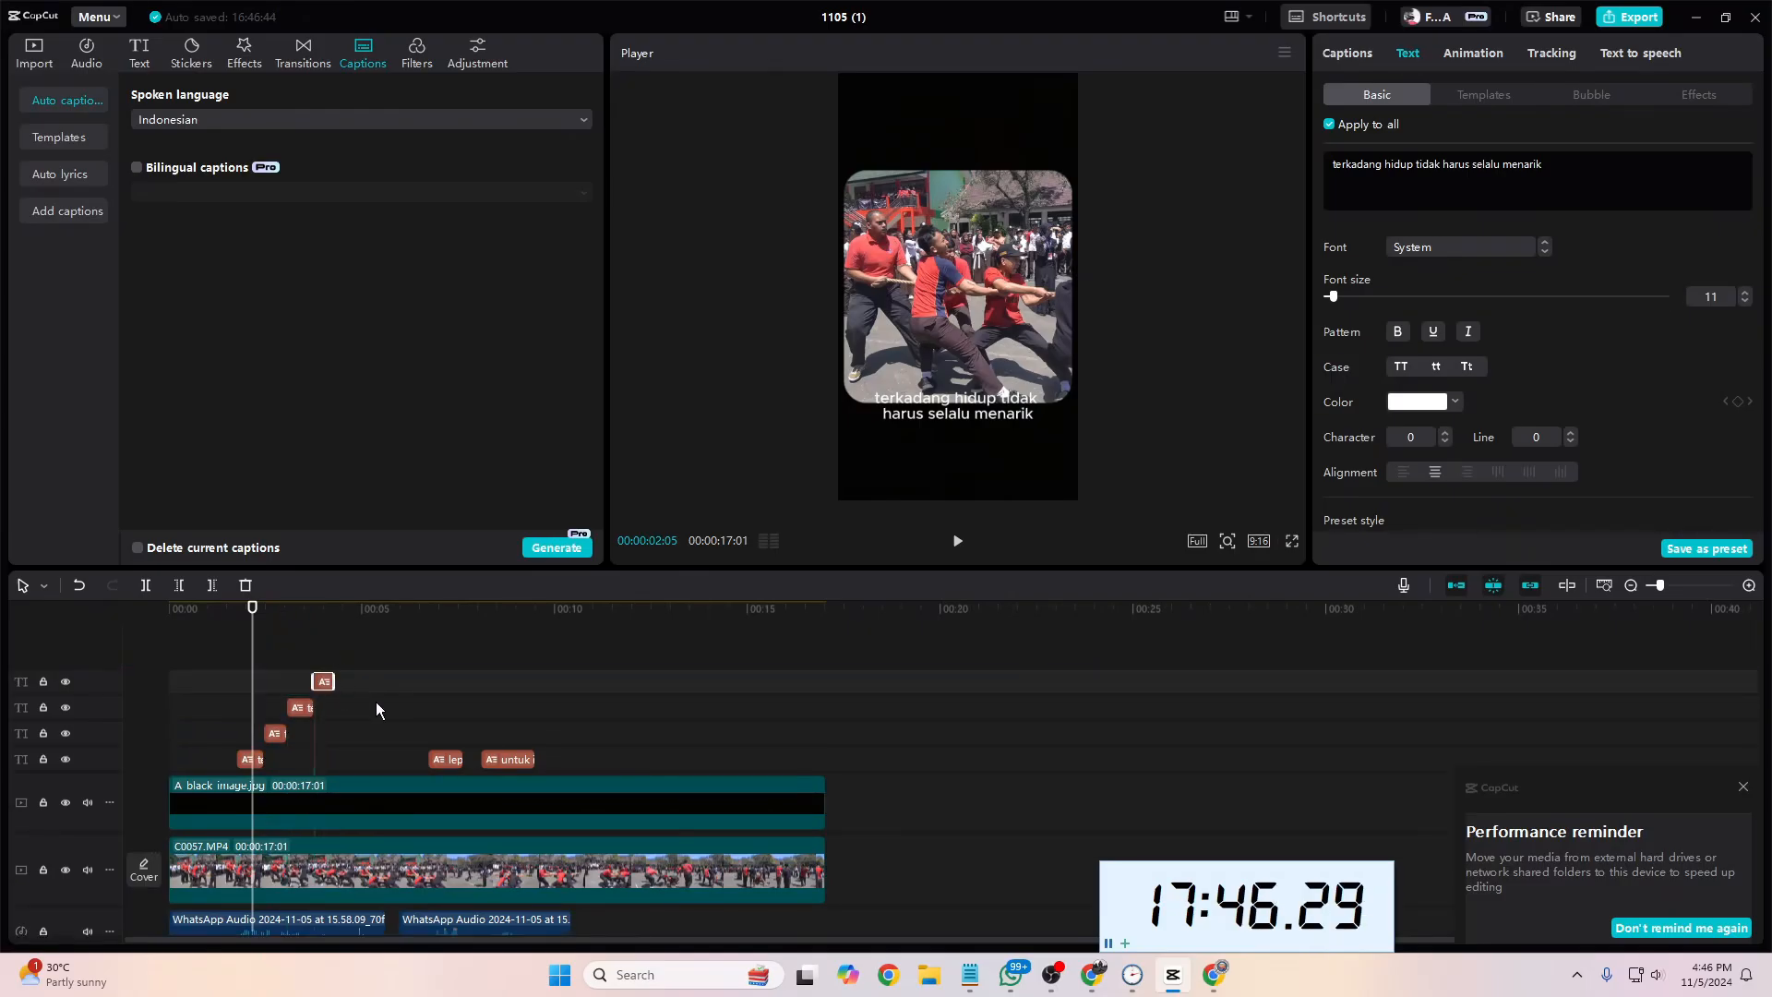
{"action": "left_click_drag", "start_coordinate": [260, 759], "coordinate": [379, 760]}
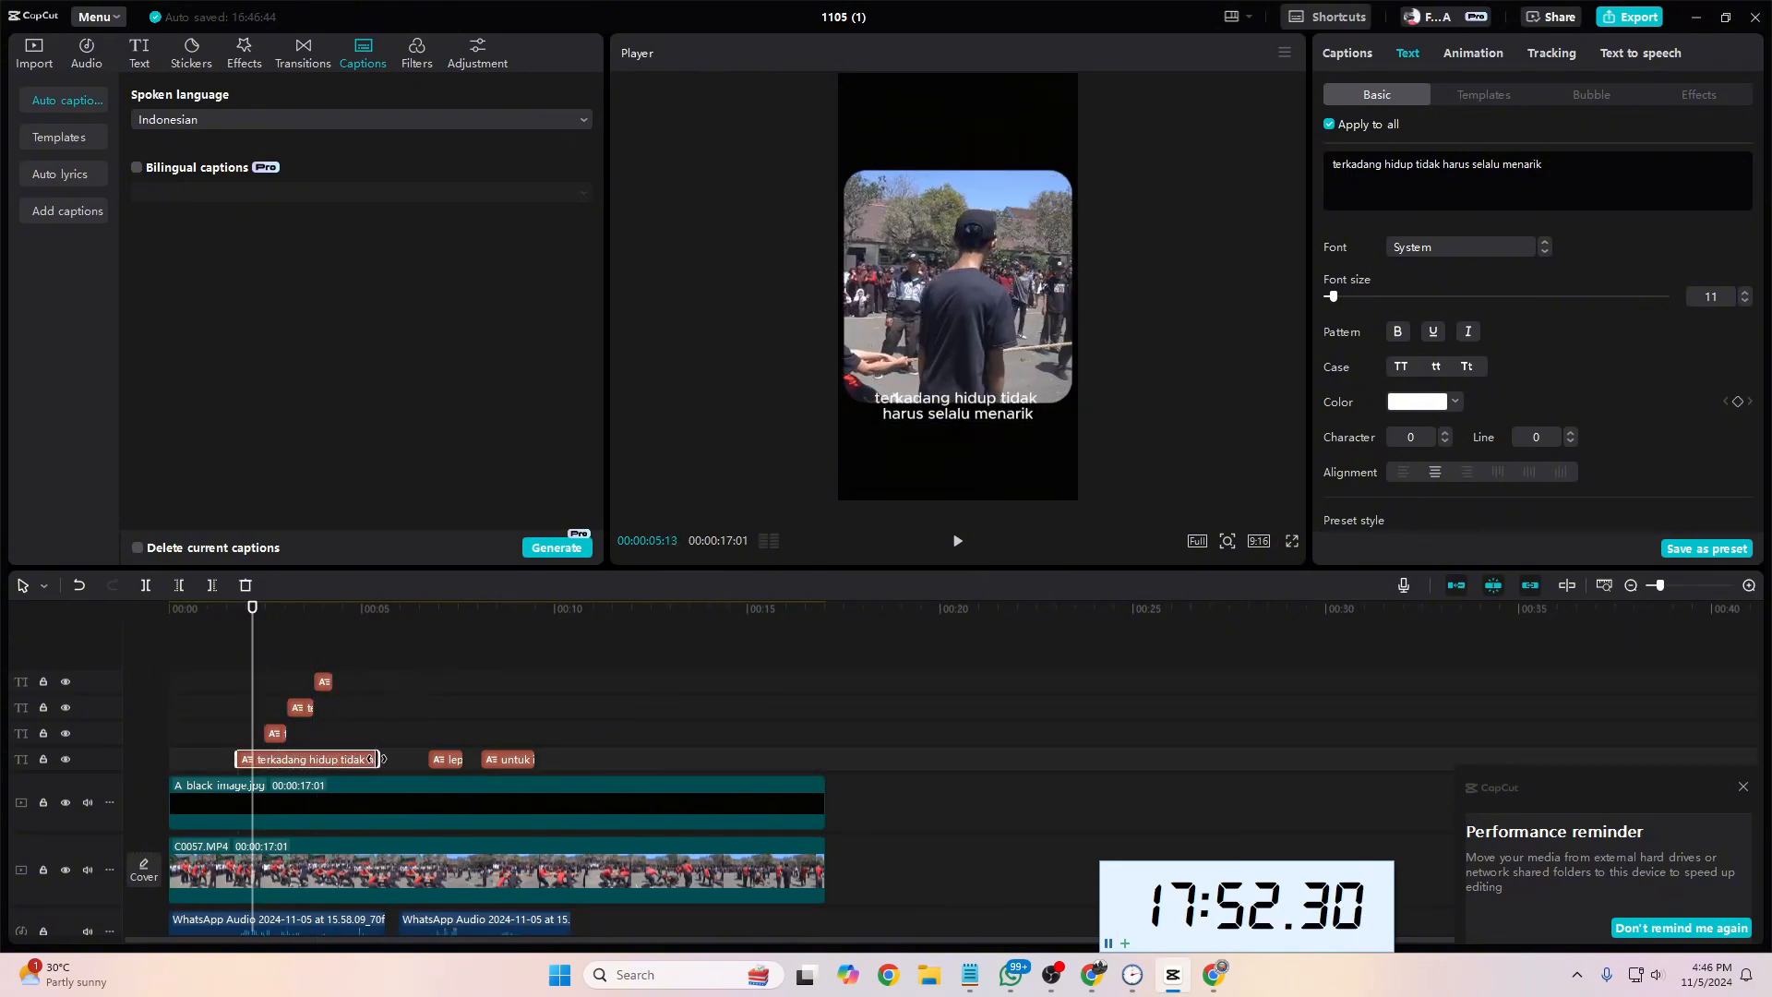
{"action": "left_click_drag", "start_coordinate": [281, 732], "coordinate": [381, 682]}
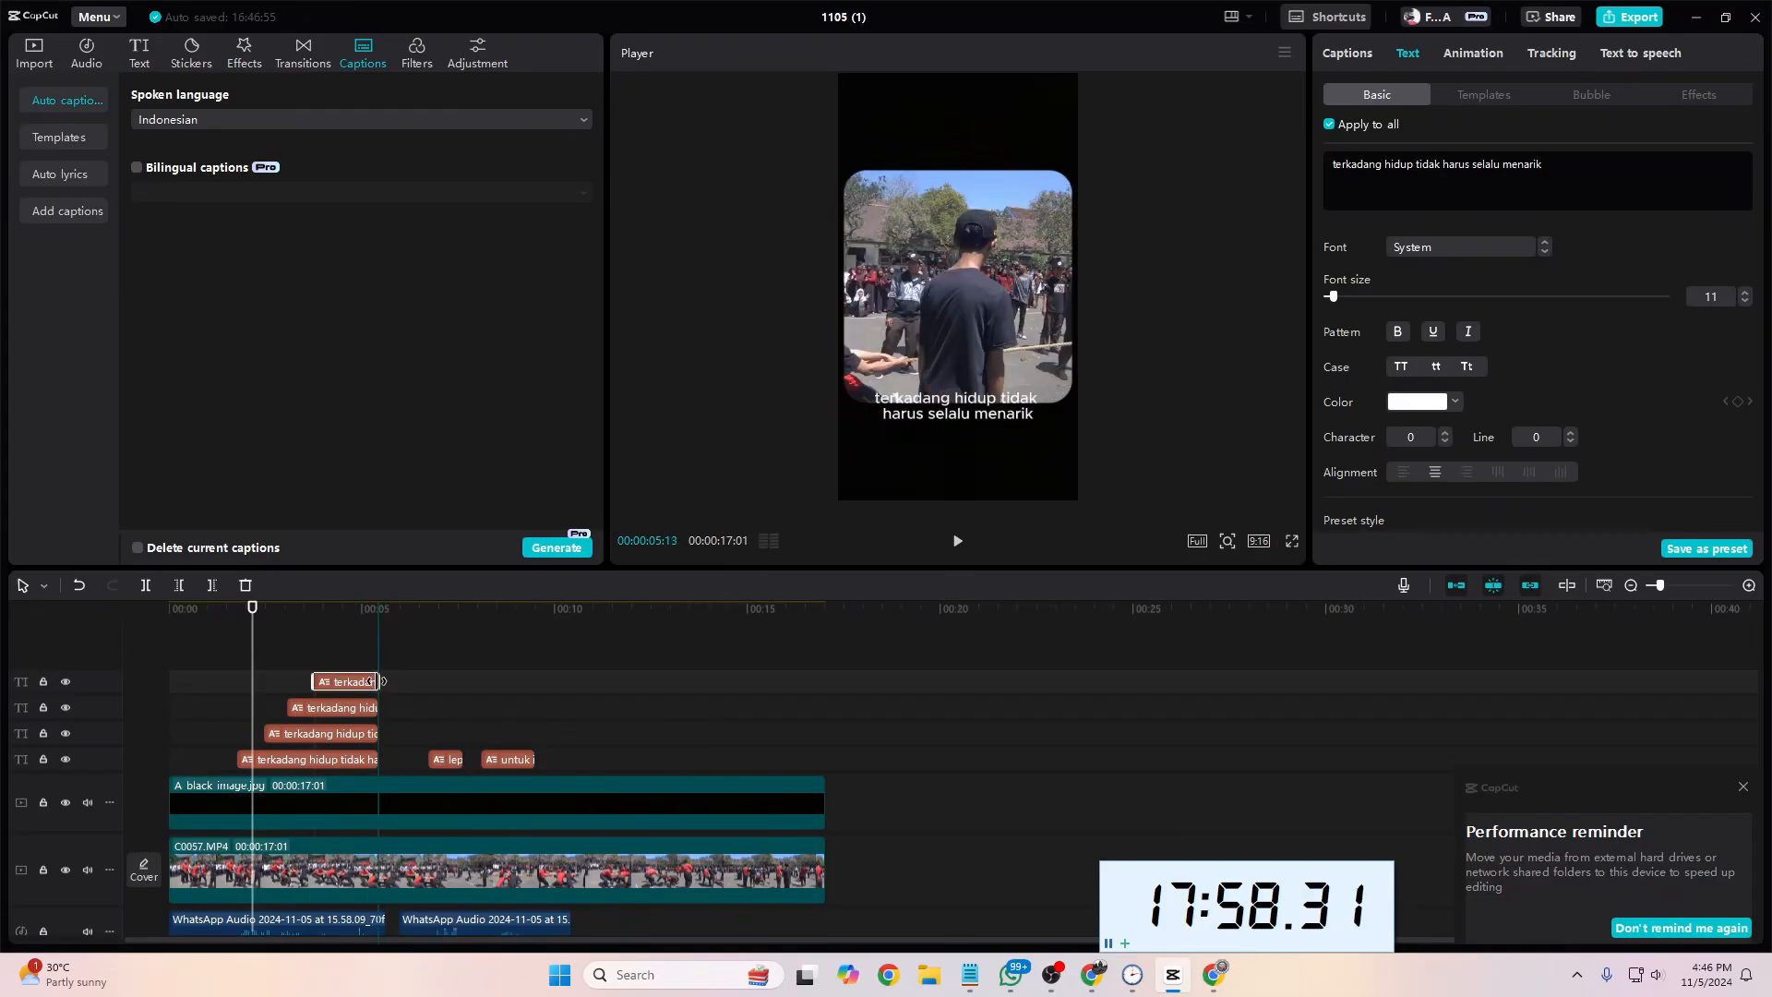
Step: Shorten the text of the caption piece on the lowest caption track to "terkadang"
{"action": "left_click", "coordinate": [260, 764]}
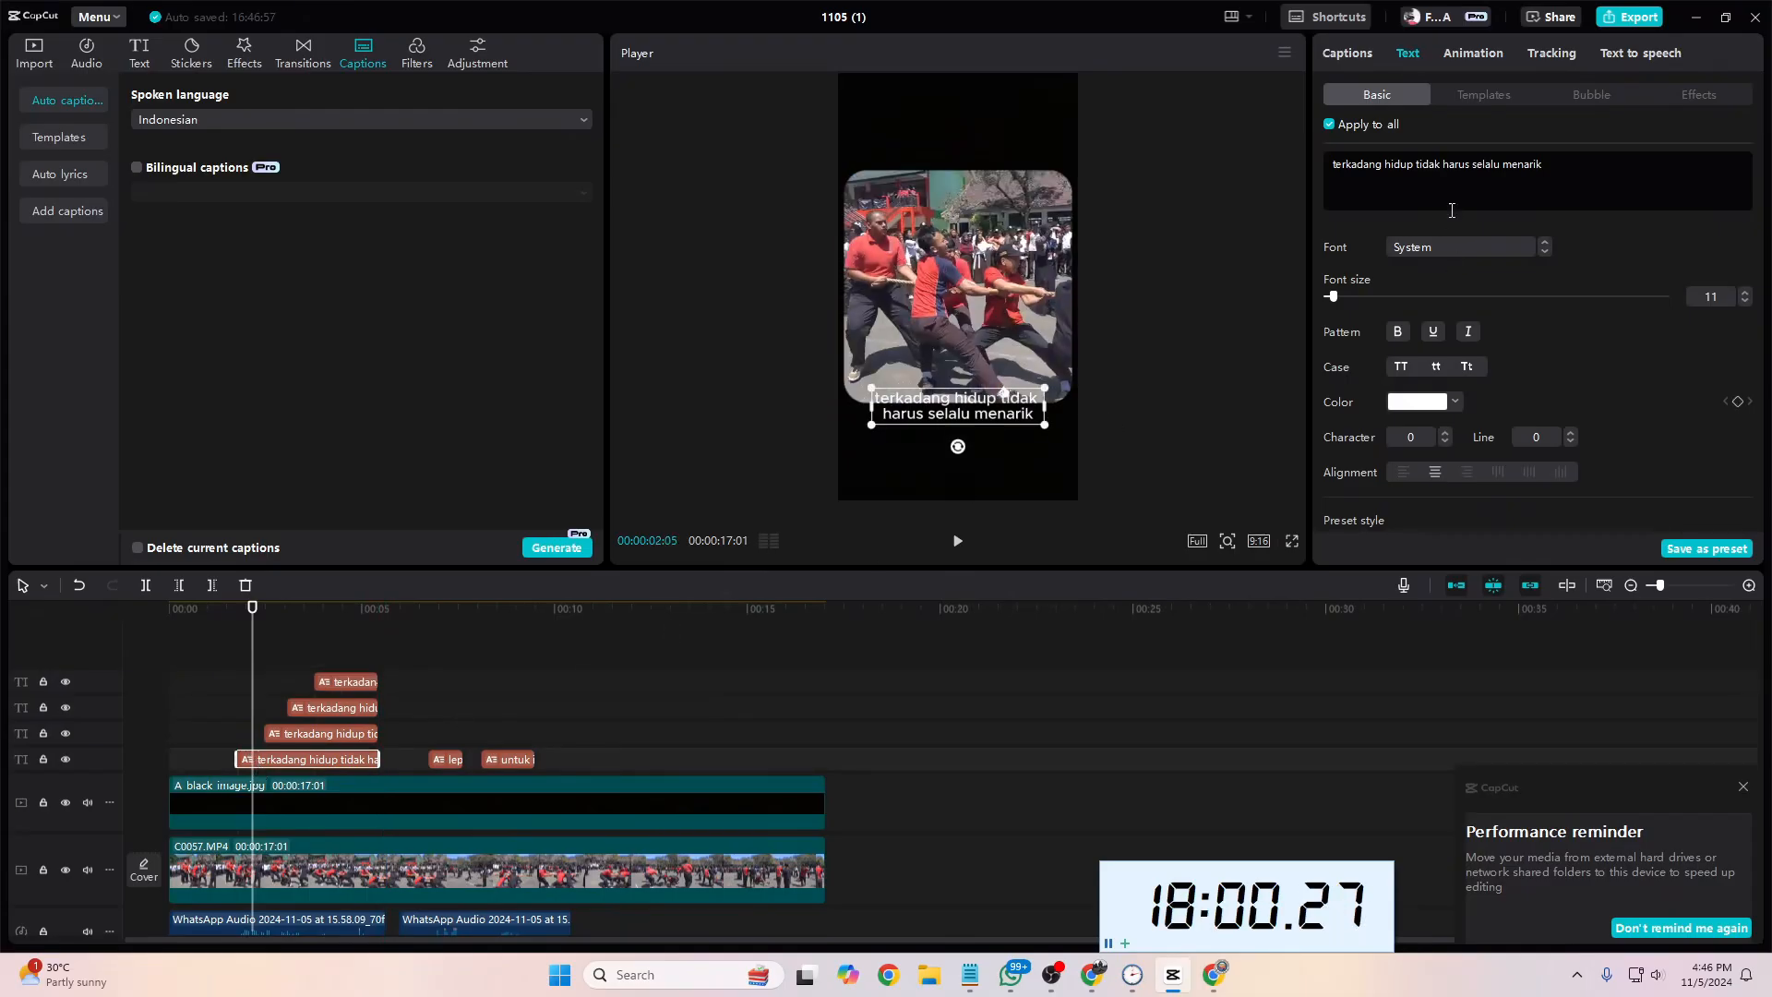
{"action": "left_click_drag", "start_coordinate": [1385, 169], "coordinate": [1536, 188]}
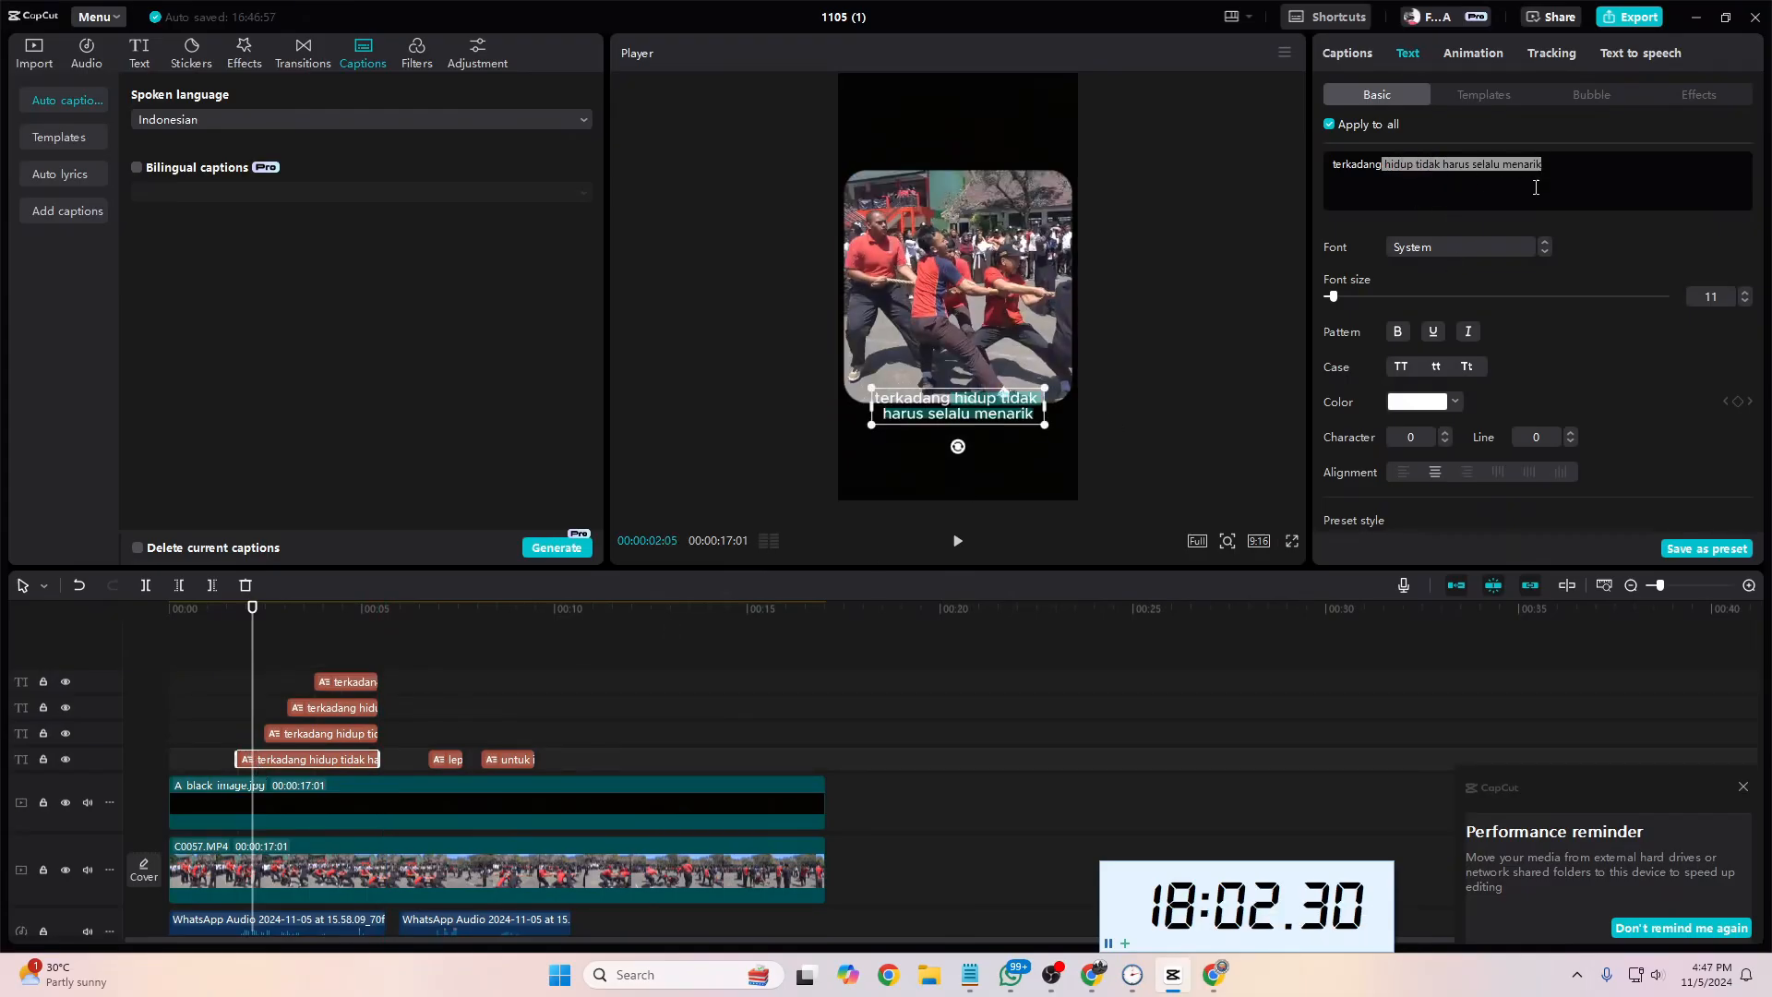
{"action": "key", "text": "BackSpace"}
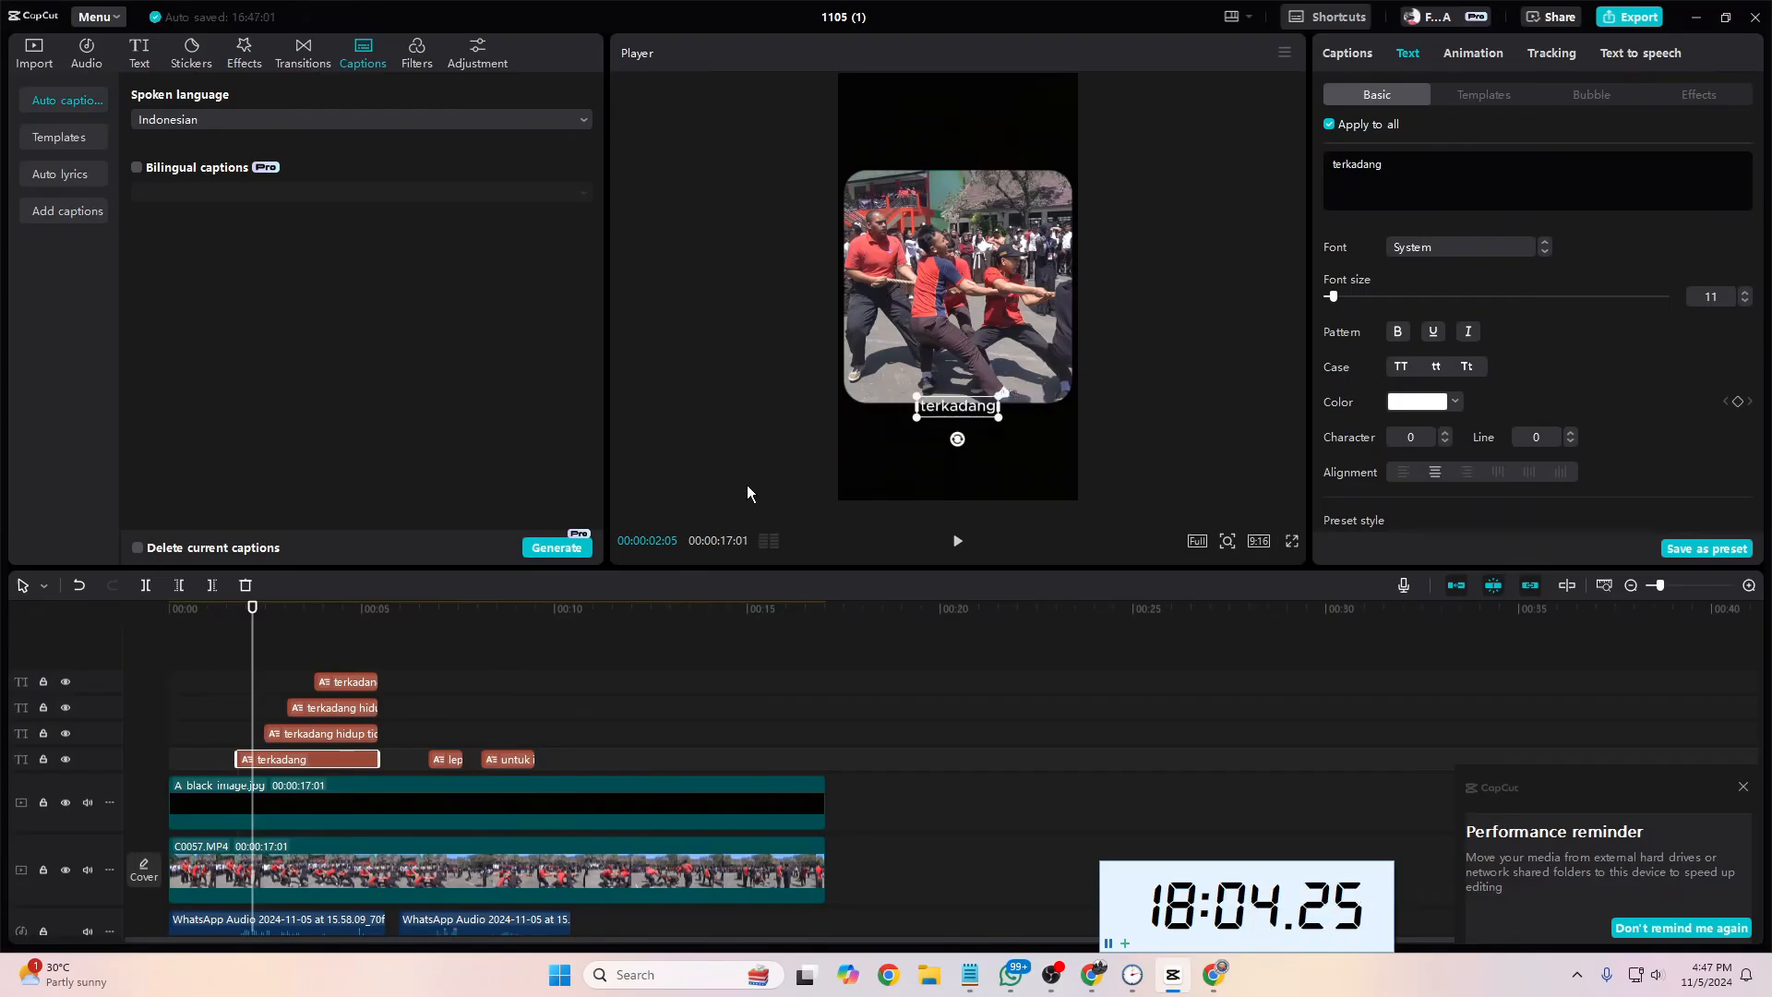
Step: Shorten the text of the second caption piece, one track above "terkadang", to "hidup"
{"action": "left_click_drag", "start_coordinate": [247, 659], "coordinate": [273, 658]}
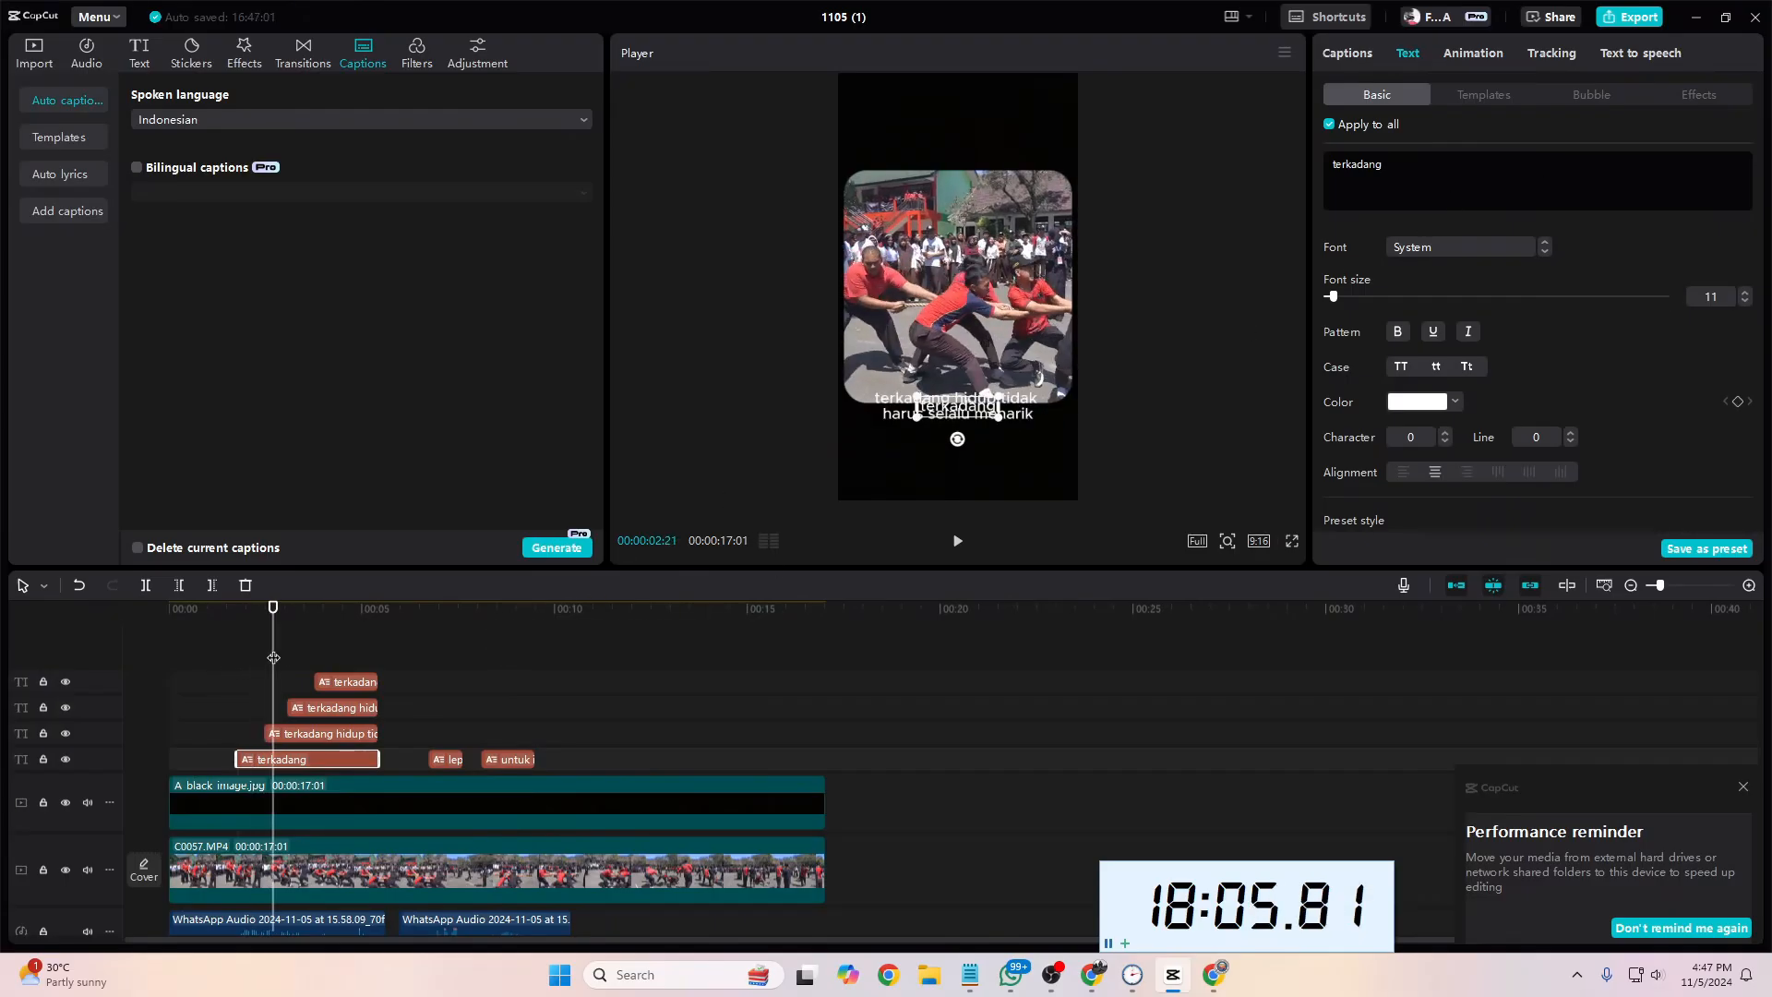
{"action": "left_click", "coordinate": [321, 736]}
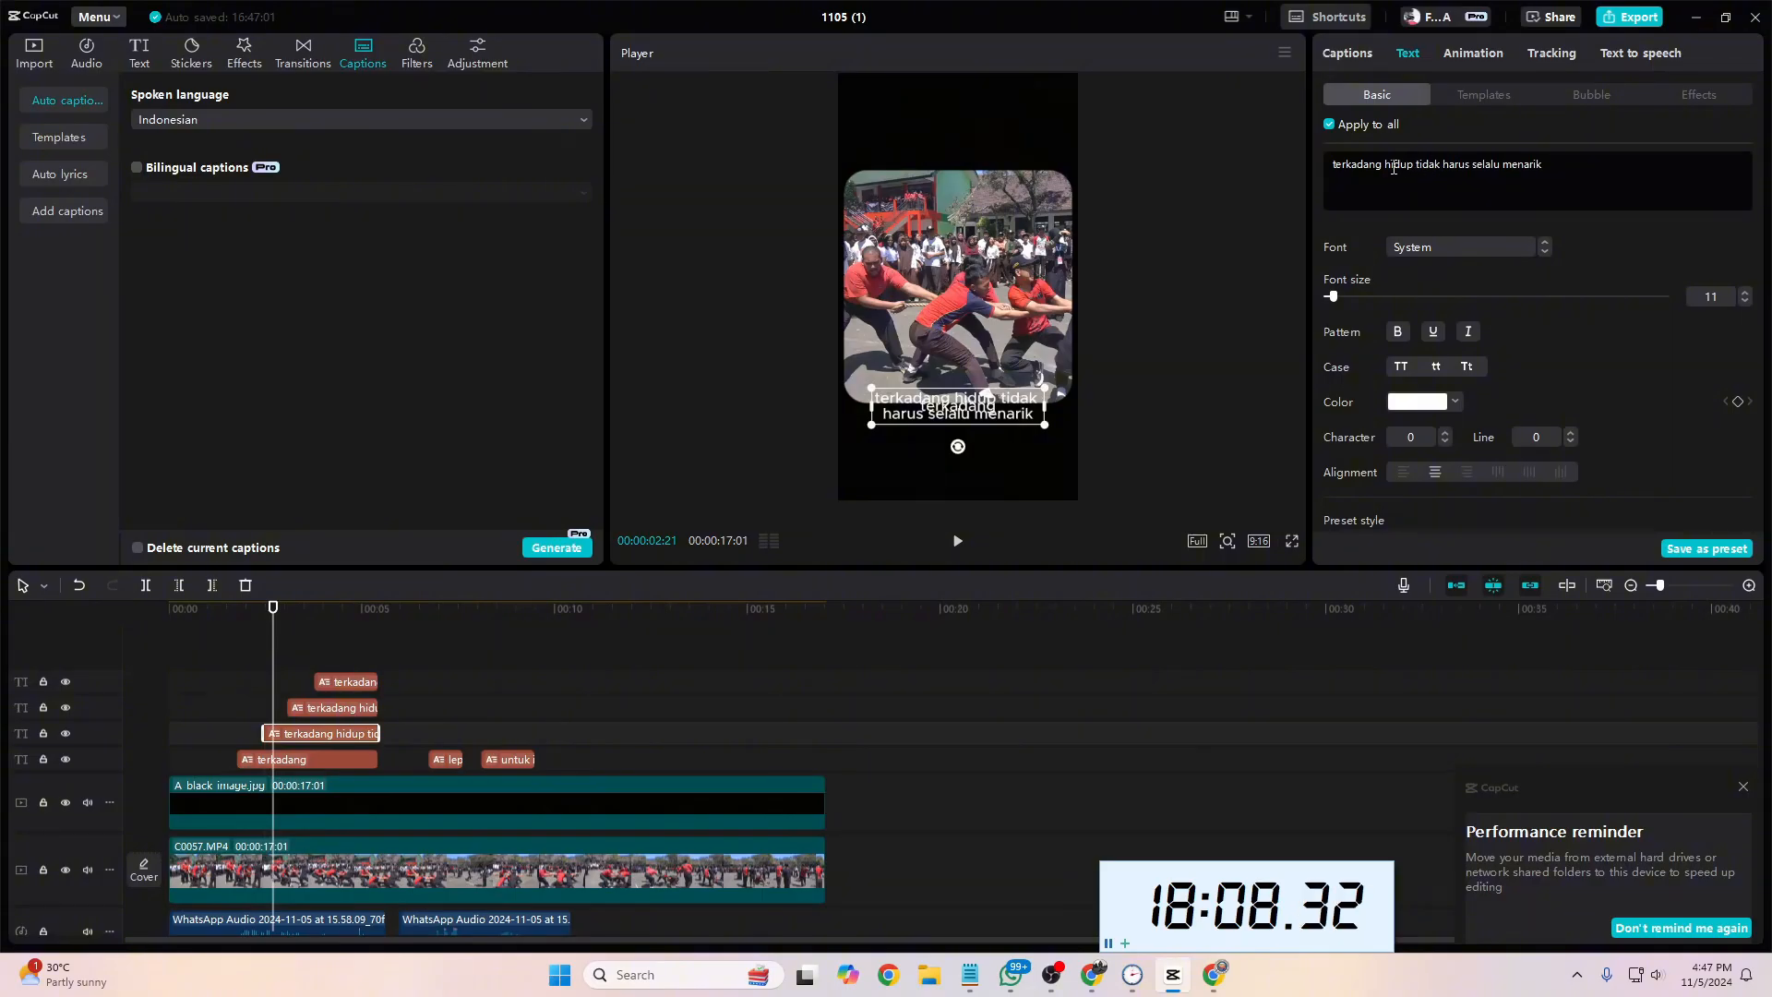
{"action": "left_click_drag", "start_coordinate": [1388, 166], "coordinate": [1365, 231]}
{"action": "key", "text": "BackSpace"}
{"action": "key", "text": "BackSpace"}
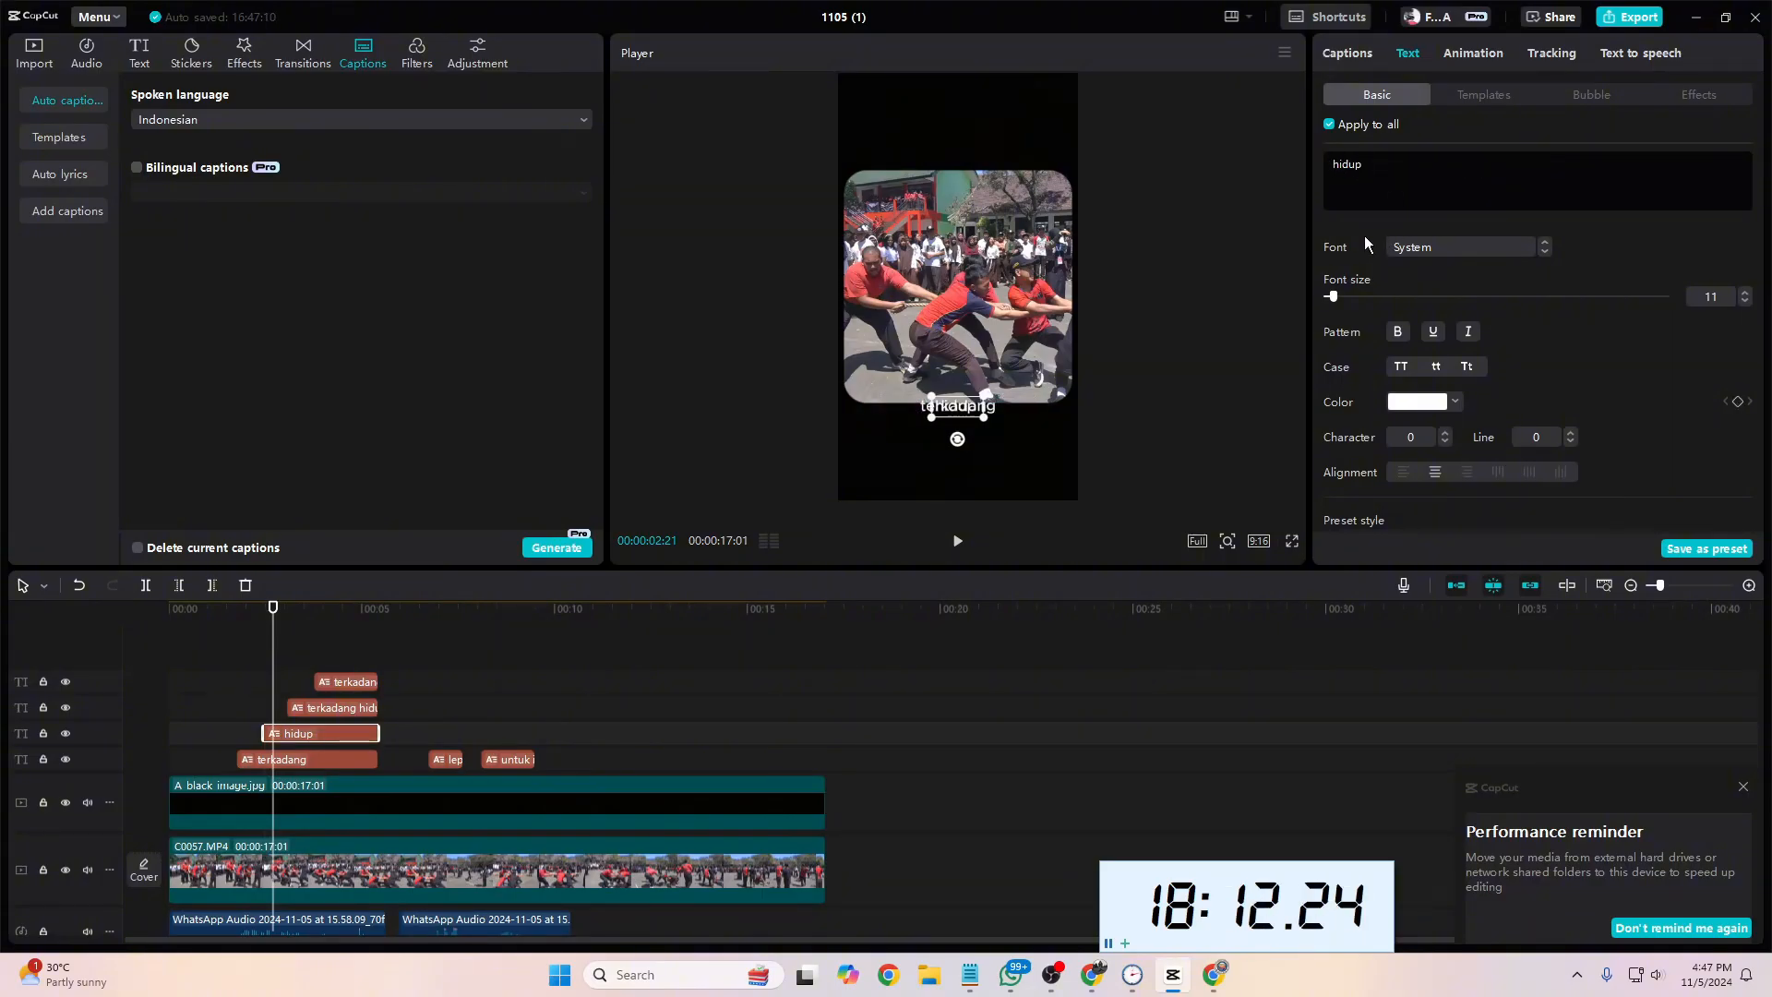
Step: Reduce the text of the third caption piece, one track above "hidup", to "tidak harus"
{"action": "left_click", "coordinate": [348, 710]}
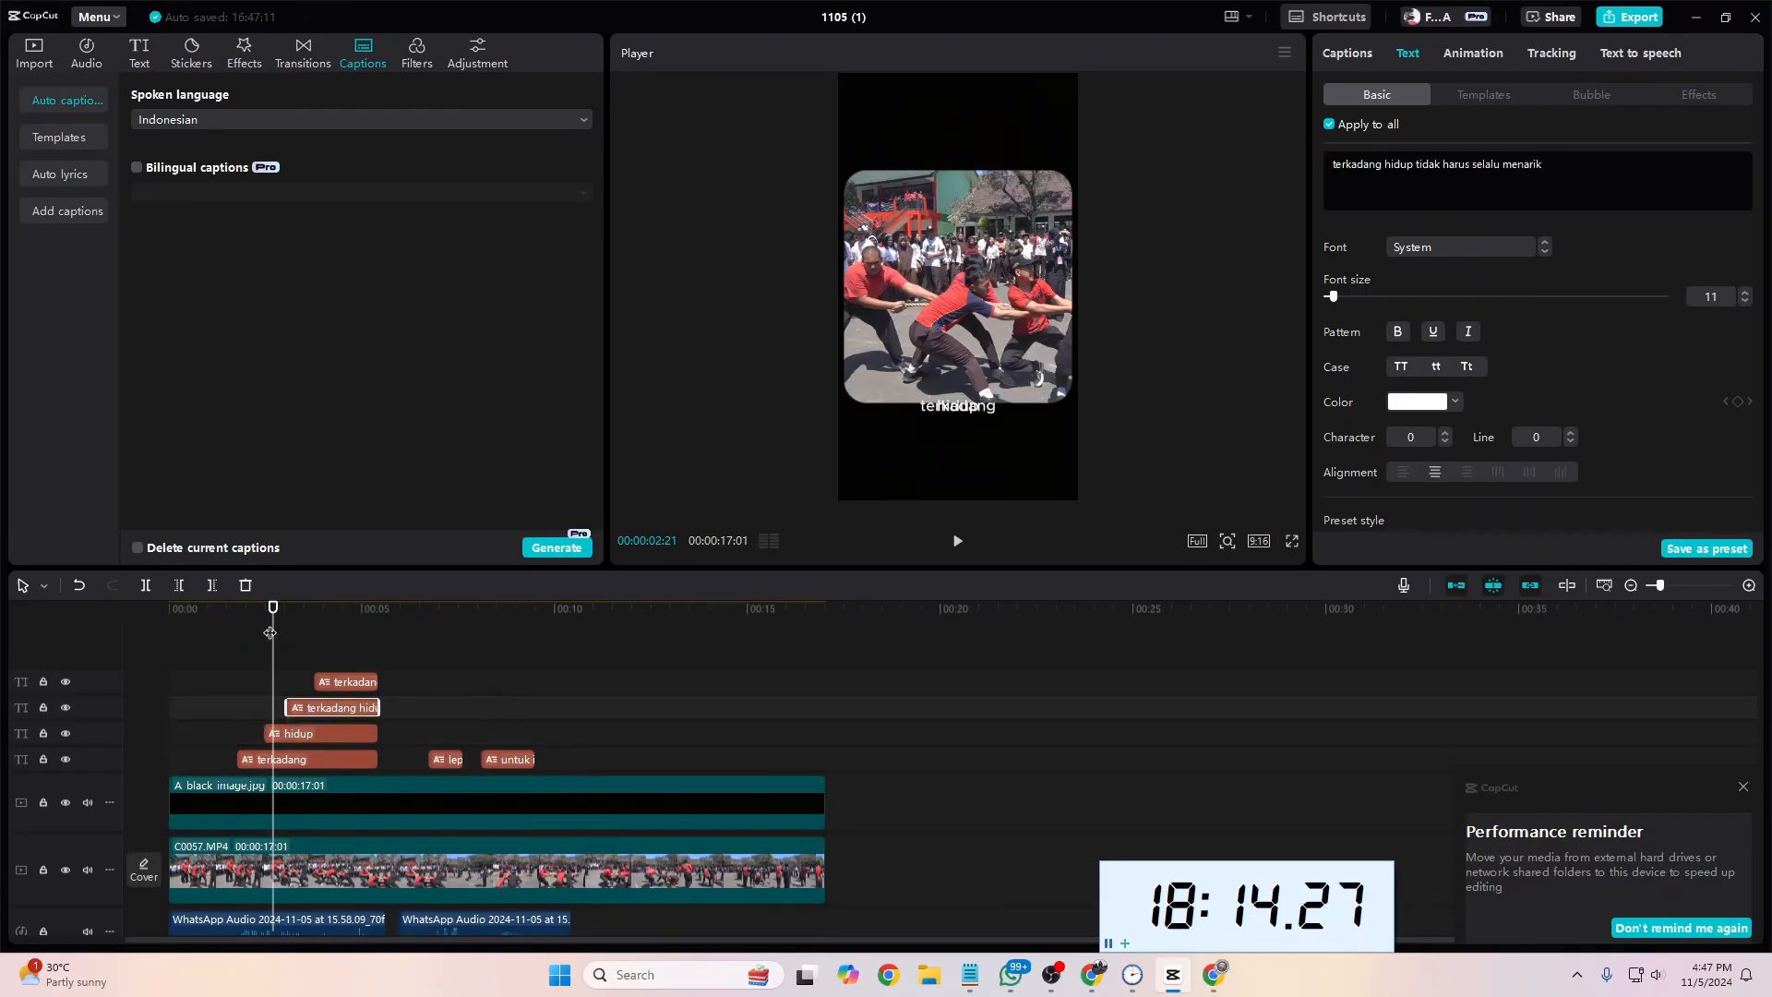
{"action": "left_click_drag", "start_coordinate": [273, 633], "coordinate": [301, 632]}
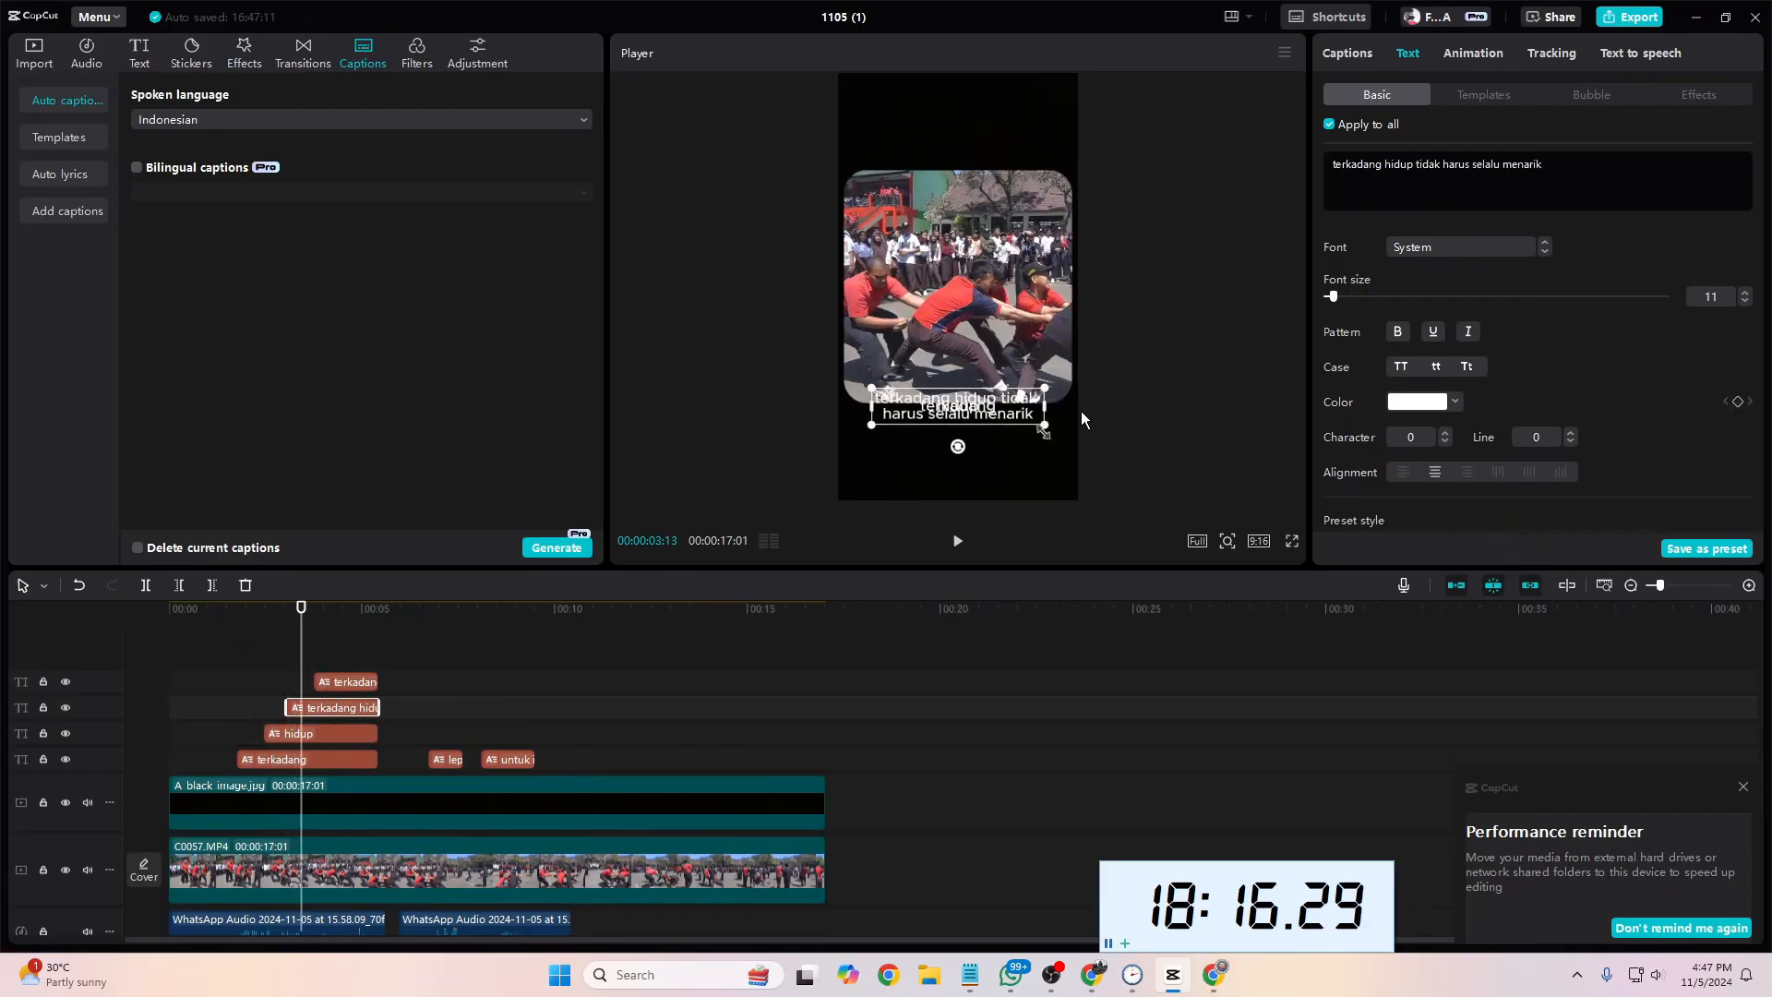
{"action": "left_click_drag", "start_coordinate": [1416, 167], "coordinate": [1328, 168]}
{"action": "key", "text": "BackSpace"}
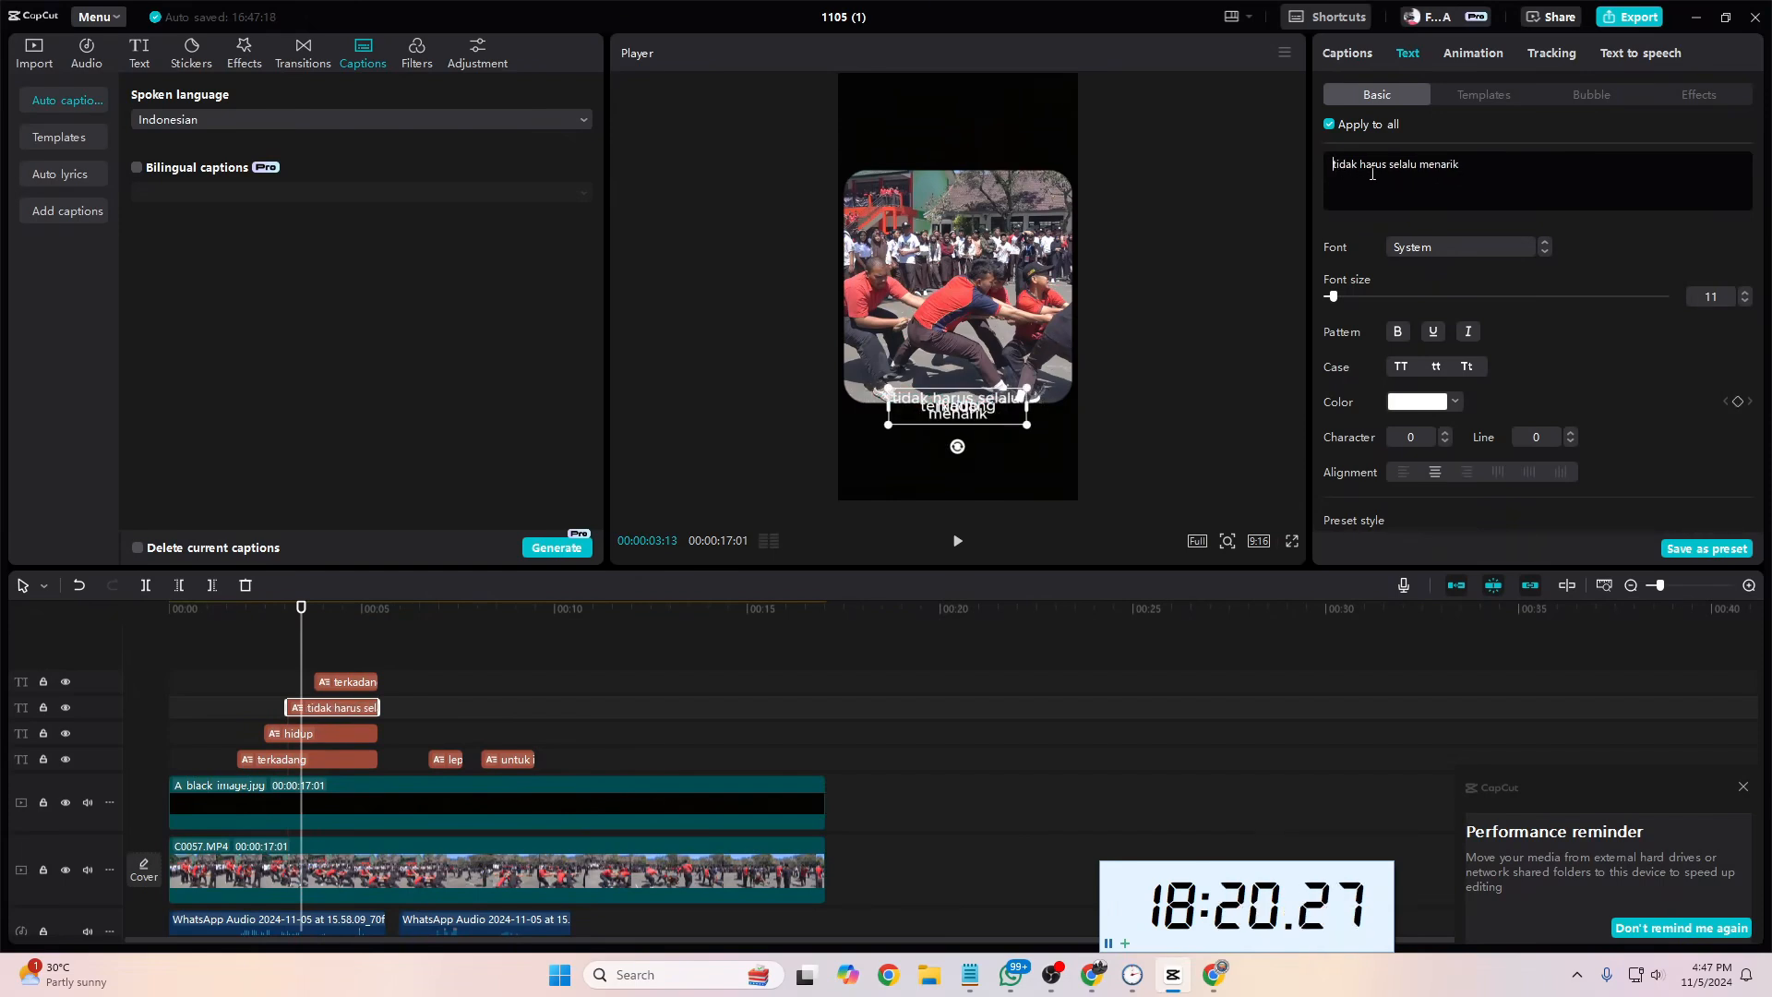
{"action": "left_click_drag", "start_coordinate": [1390, 169], "coordinate": [1492, 167]}
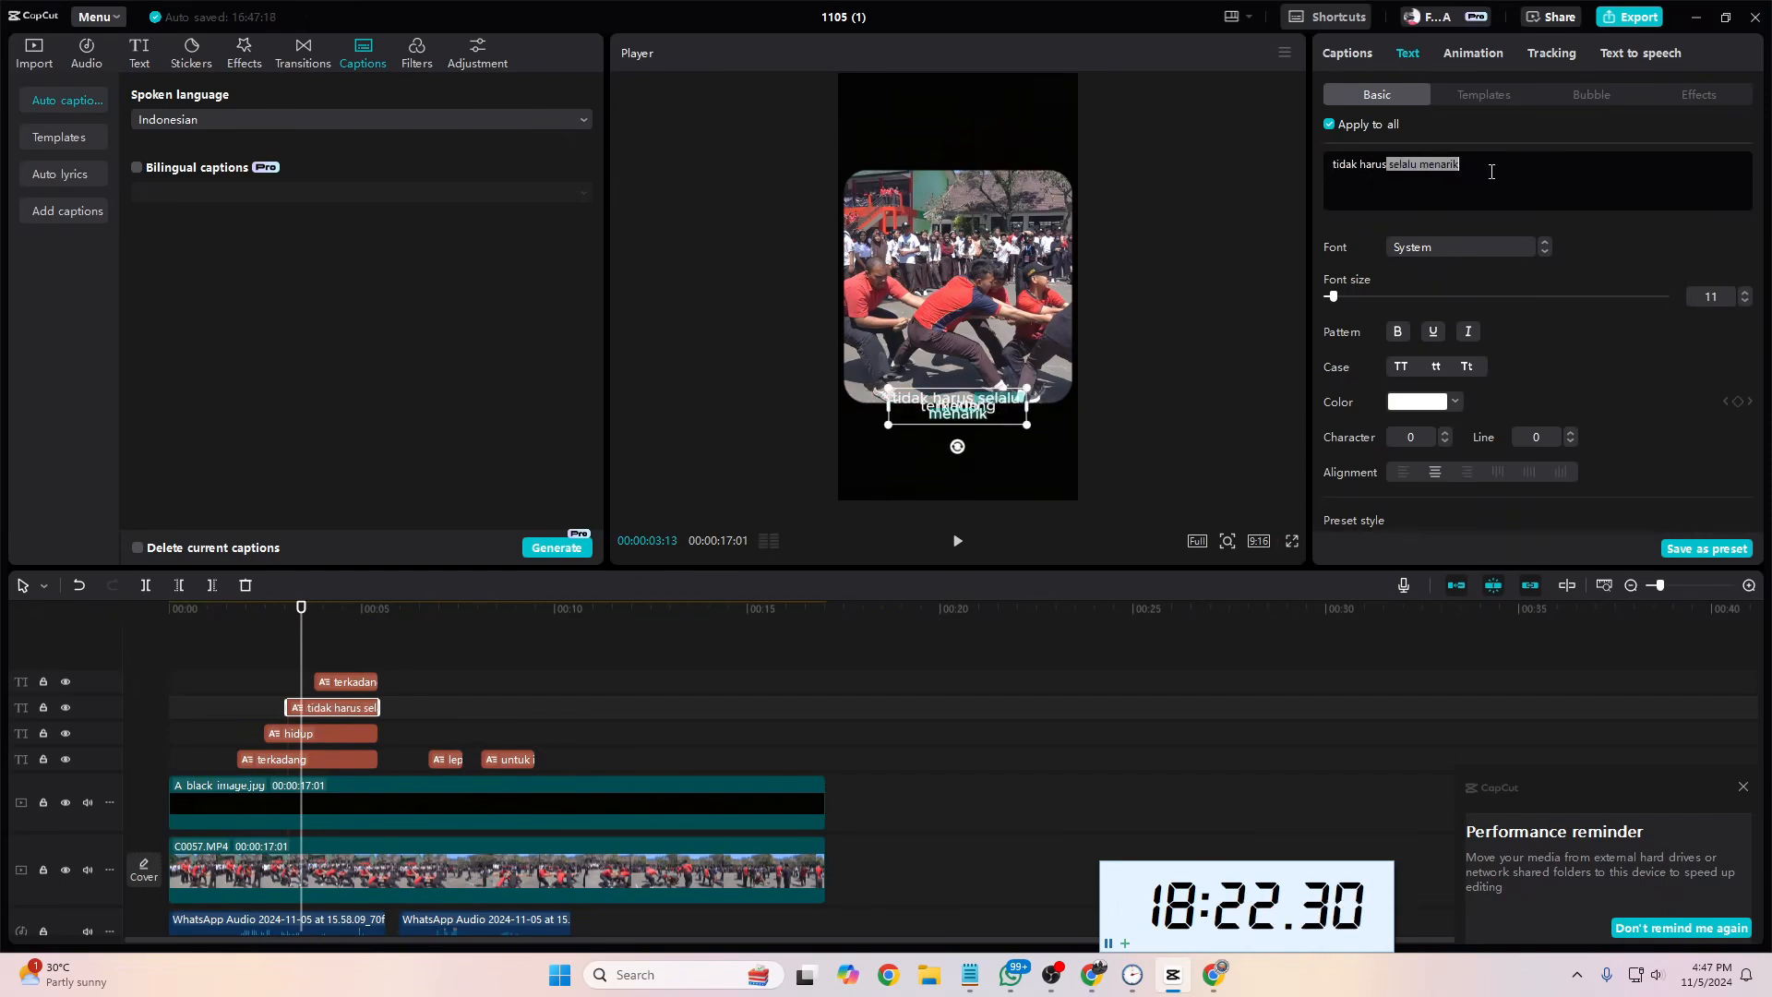
{"action": "key", "text": "BackSpace"}
Step: Reduce the text of the fourth caption piece, on the highest caption track, to "selalu menarik"
{"action": "left_click_drag", "start_coordinate": [301, 650], "coordinate": [337, 648]}
{"action": "left_click", "coordinate": [349, 687]}
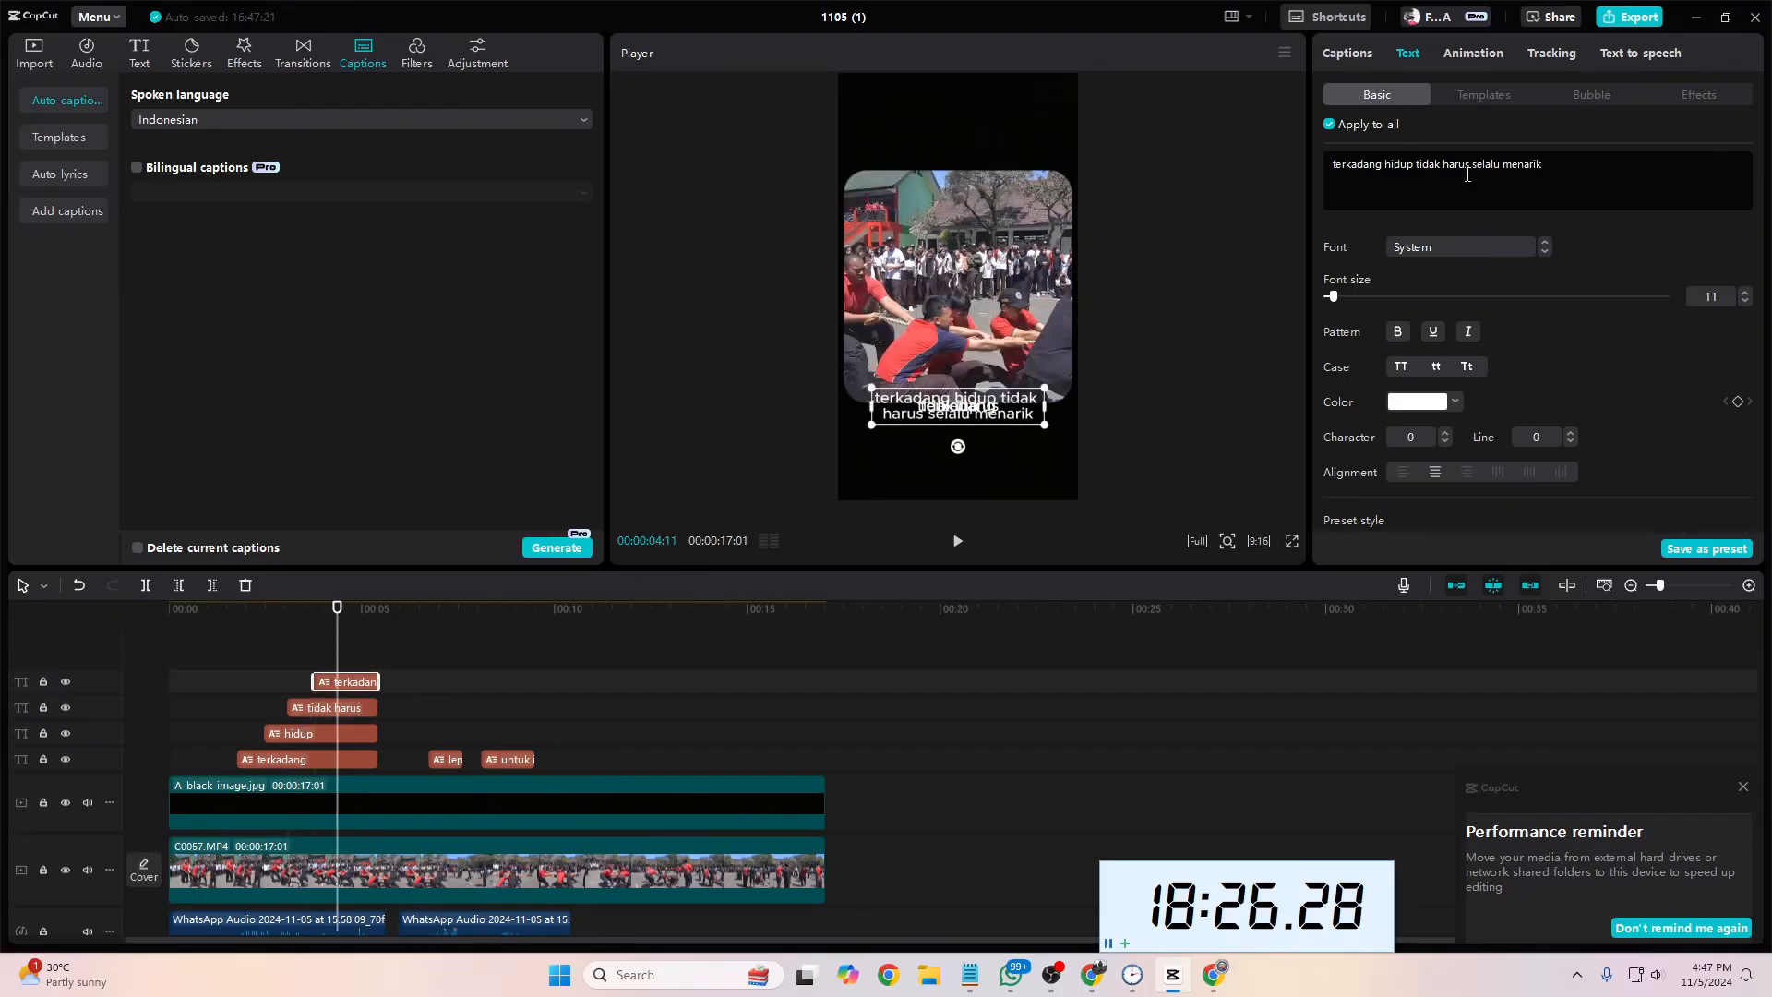
{"action": "left_click_drag", "start_coordinate": [1473, 171], "coordinate": [1542, 168]}
{"action": "left_click", "coordinate": [1324, 166], "text": "shift"}
{"action": "key", "text": "BackSpace"}
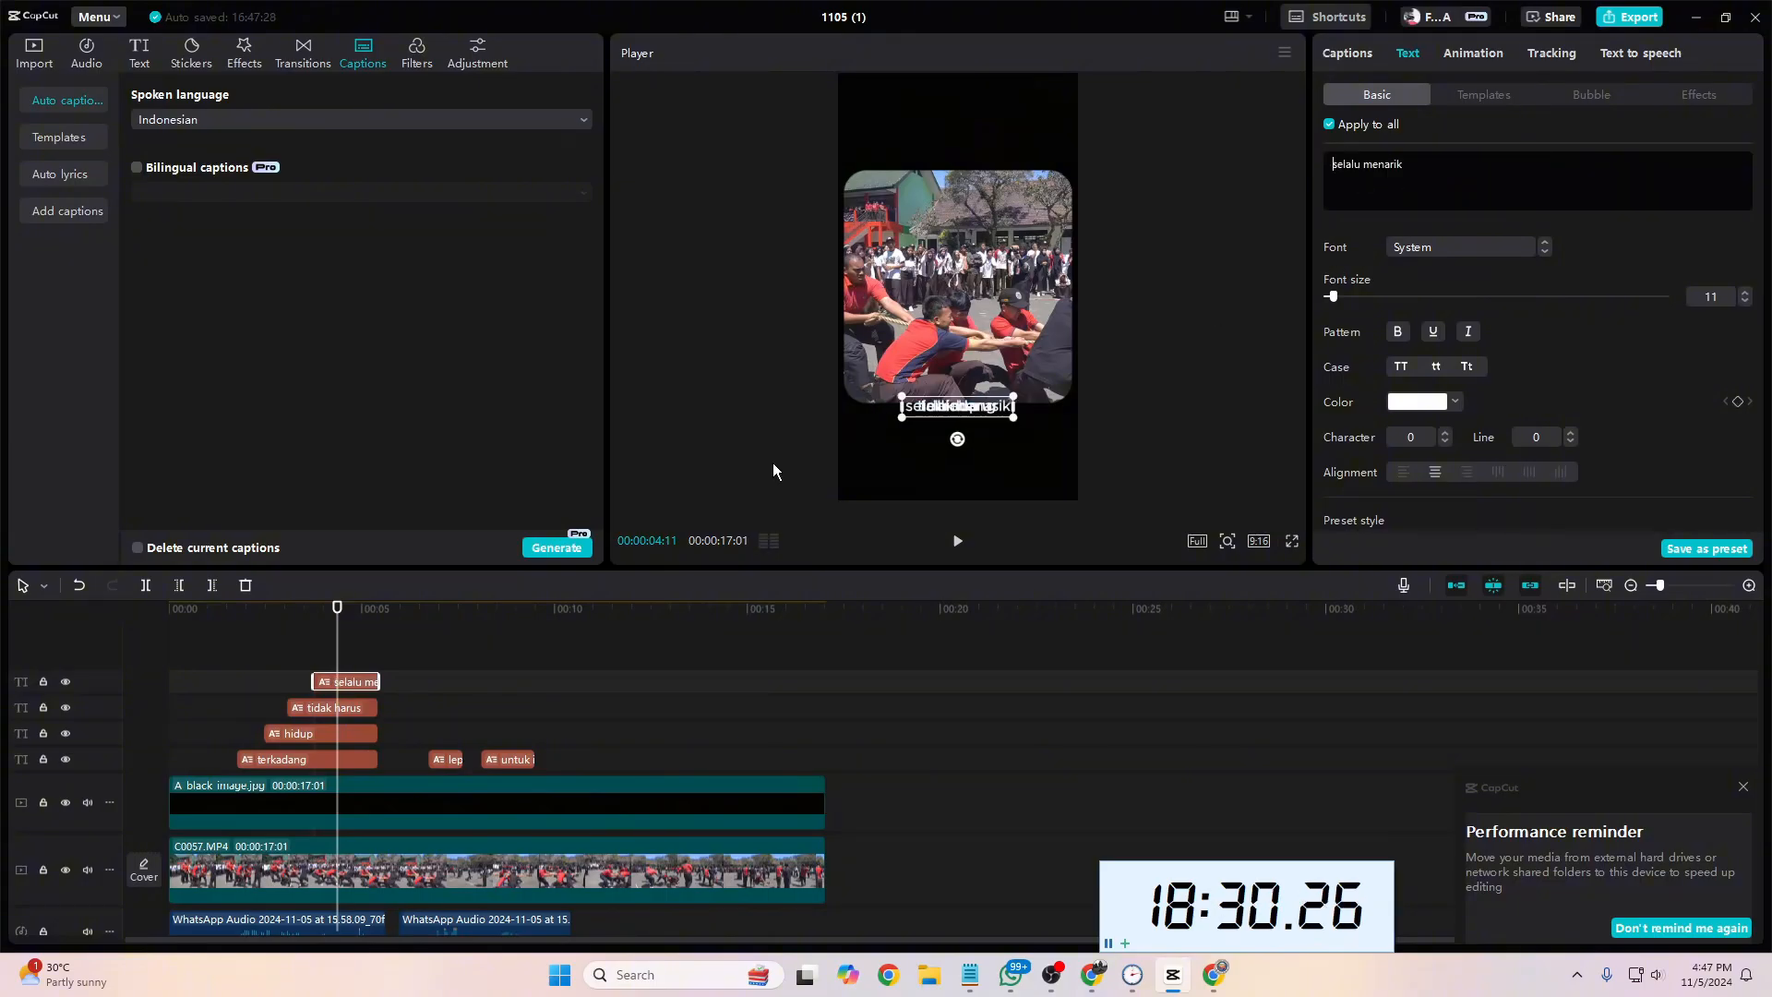
Step: Return the playhead to 00:00:02:02 and select the "terkadang" caption for editing
{"action": "left_click_drag", "start_coordinate": [337, 656], "coordinate": [248, 656]}
{"action": "left_click", "coordinate": [295, 766]}
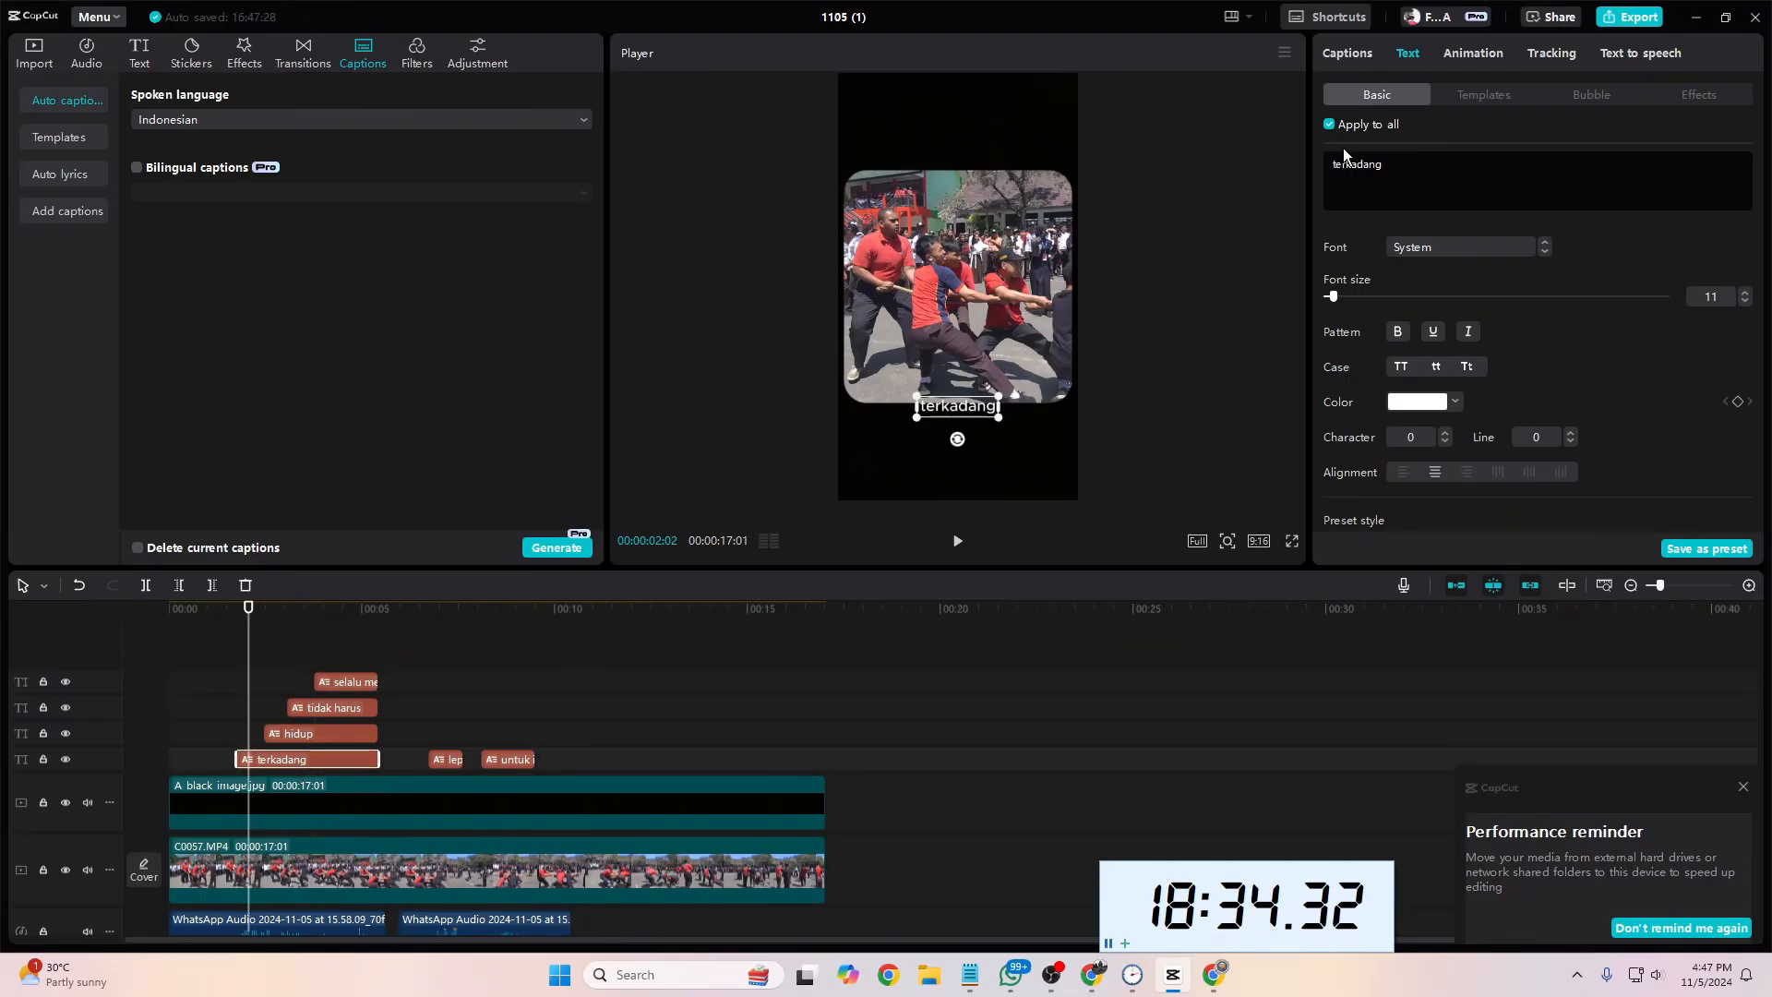
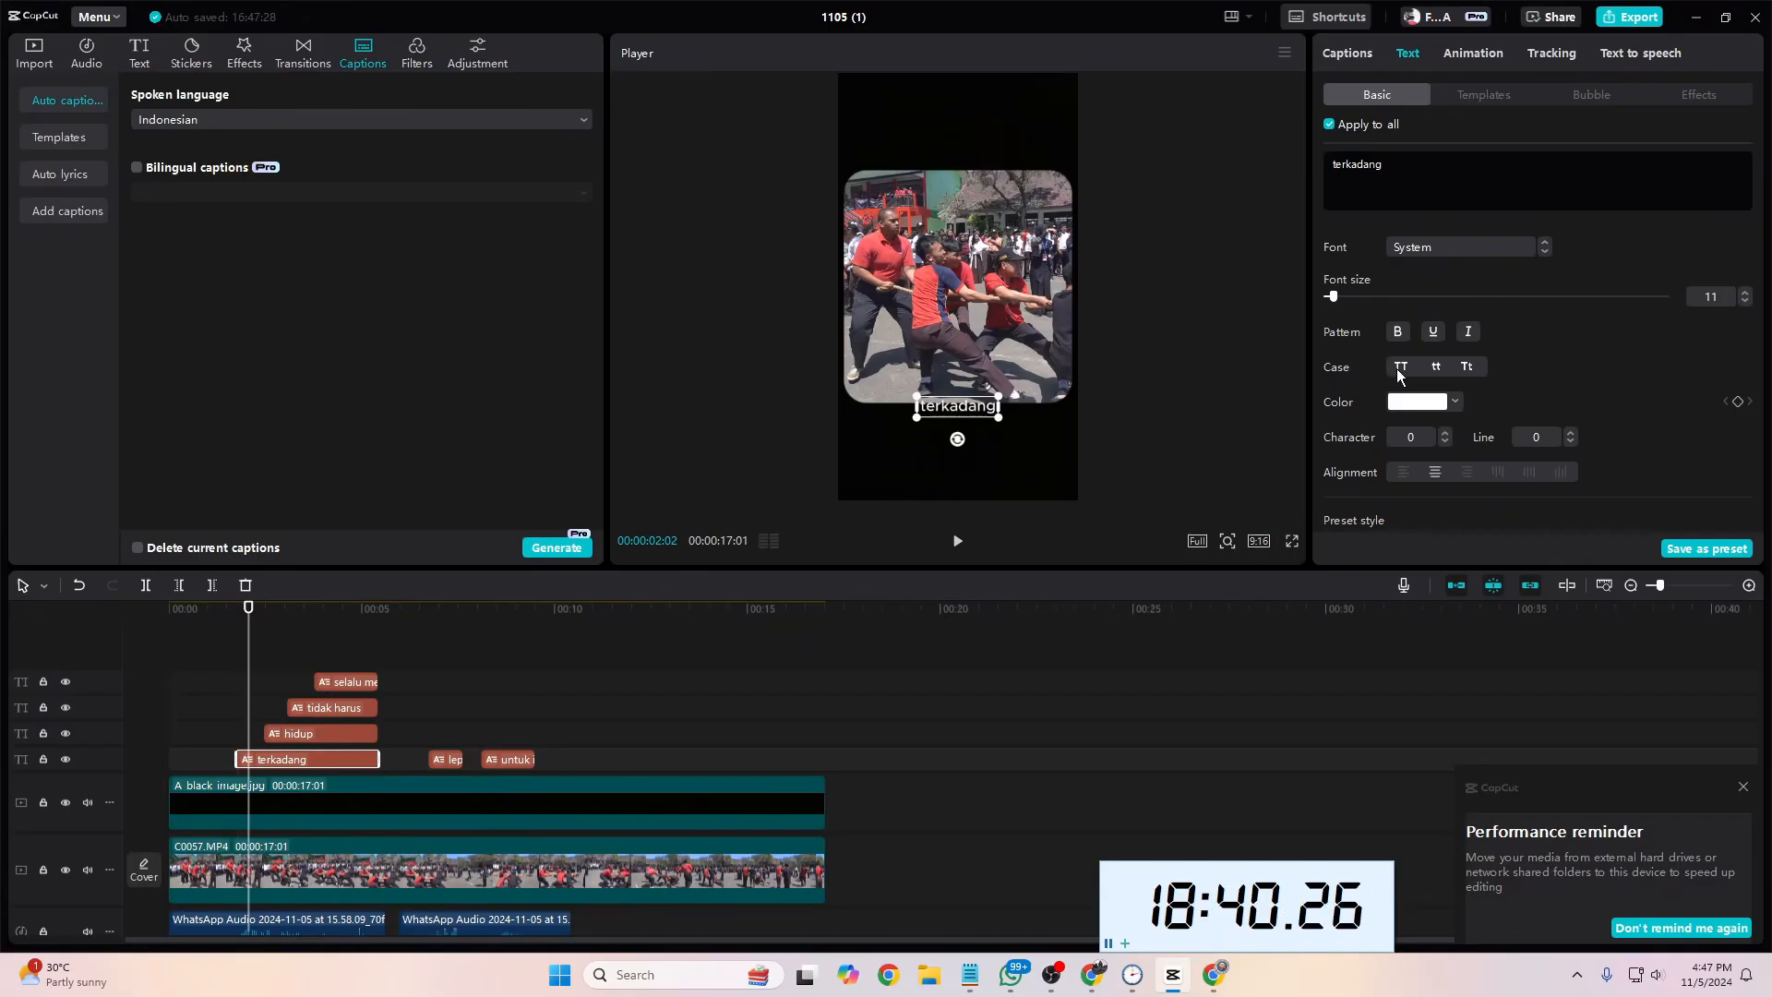
Step: Change the text color of all captions to yellow, hex E6EA0A
{"action": "left_click", "coordinate": [1416, 402]}
{"action": "left_click", "coordinate": [1412, 559]}
{"action": "left_click_drag", "start_coordinate": [1465, 513], "coordinate": [1543, 436]}
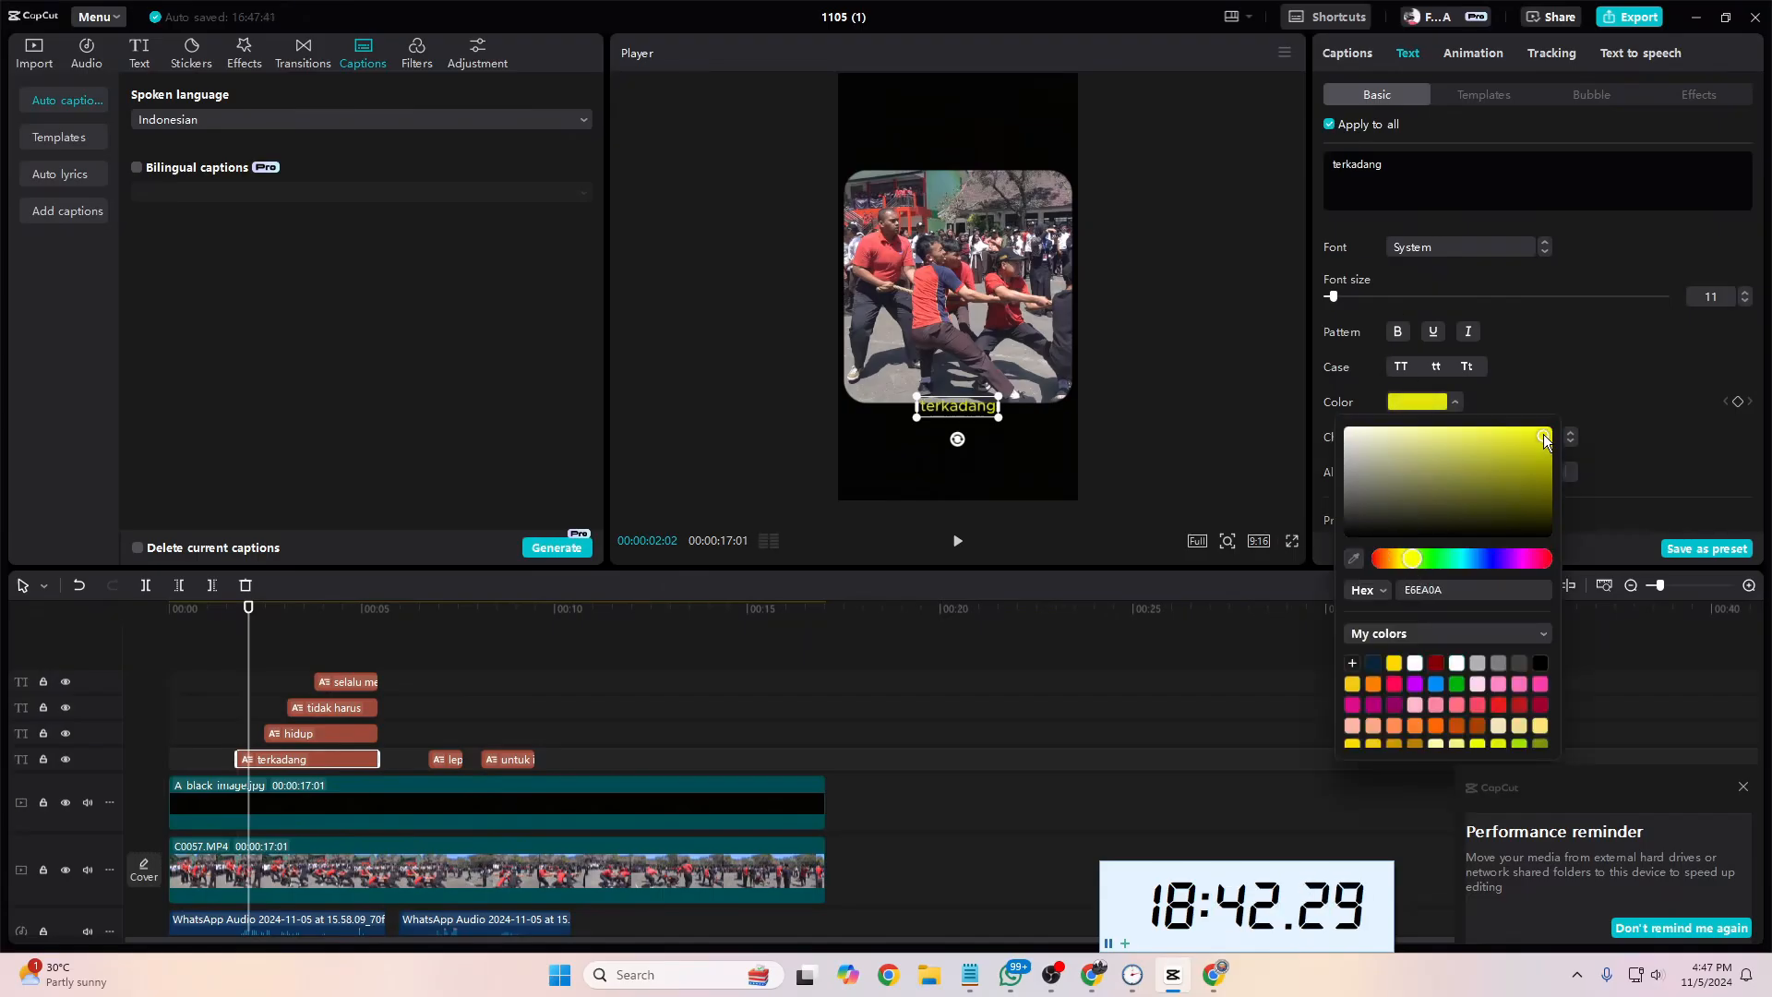
{"action": "left_click", "coordinate": [932, 712]}
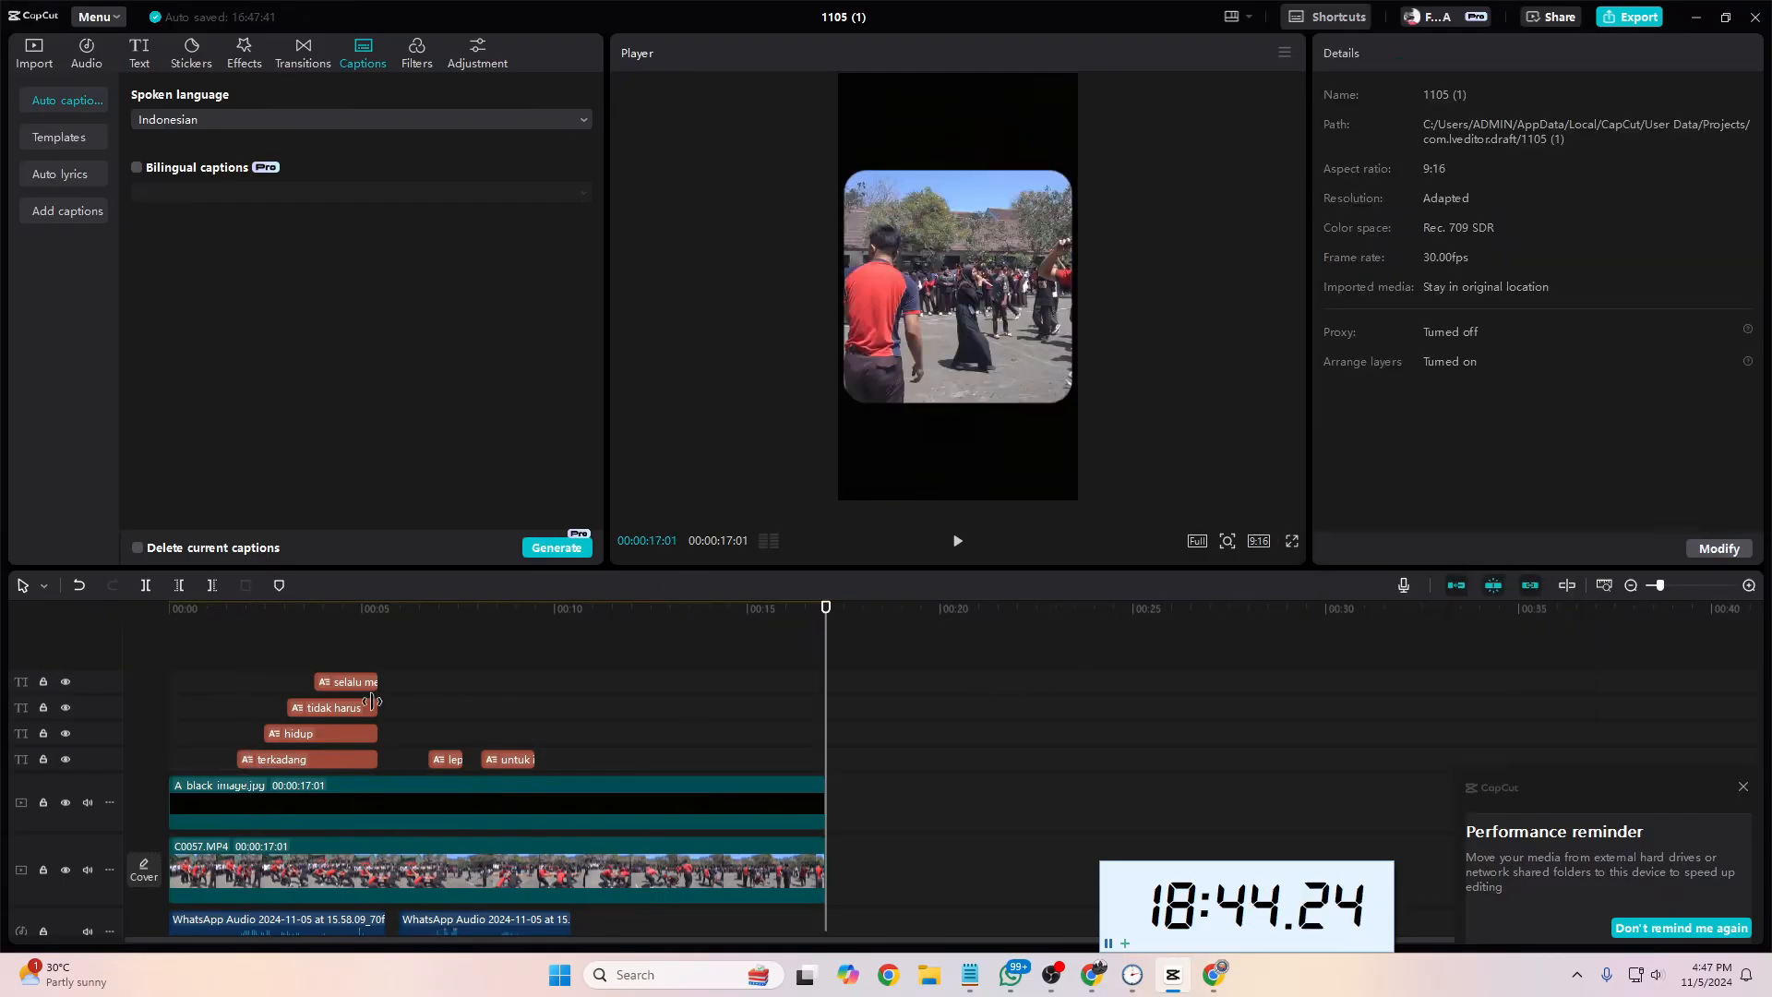
Step: Turn off applying changes to all captions and move the "terkadang" caption to the lower-left corner of the masked footage
{"action": "left_click_drag", "start_coordinate": [344, 623], "coordinate": [262, 671]}
{"action": "left_click", "coordinate": [291, 758]}
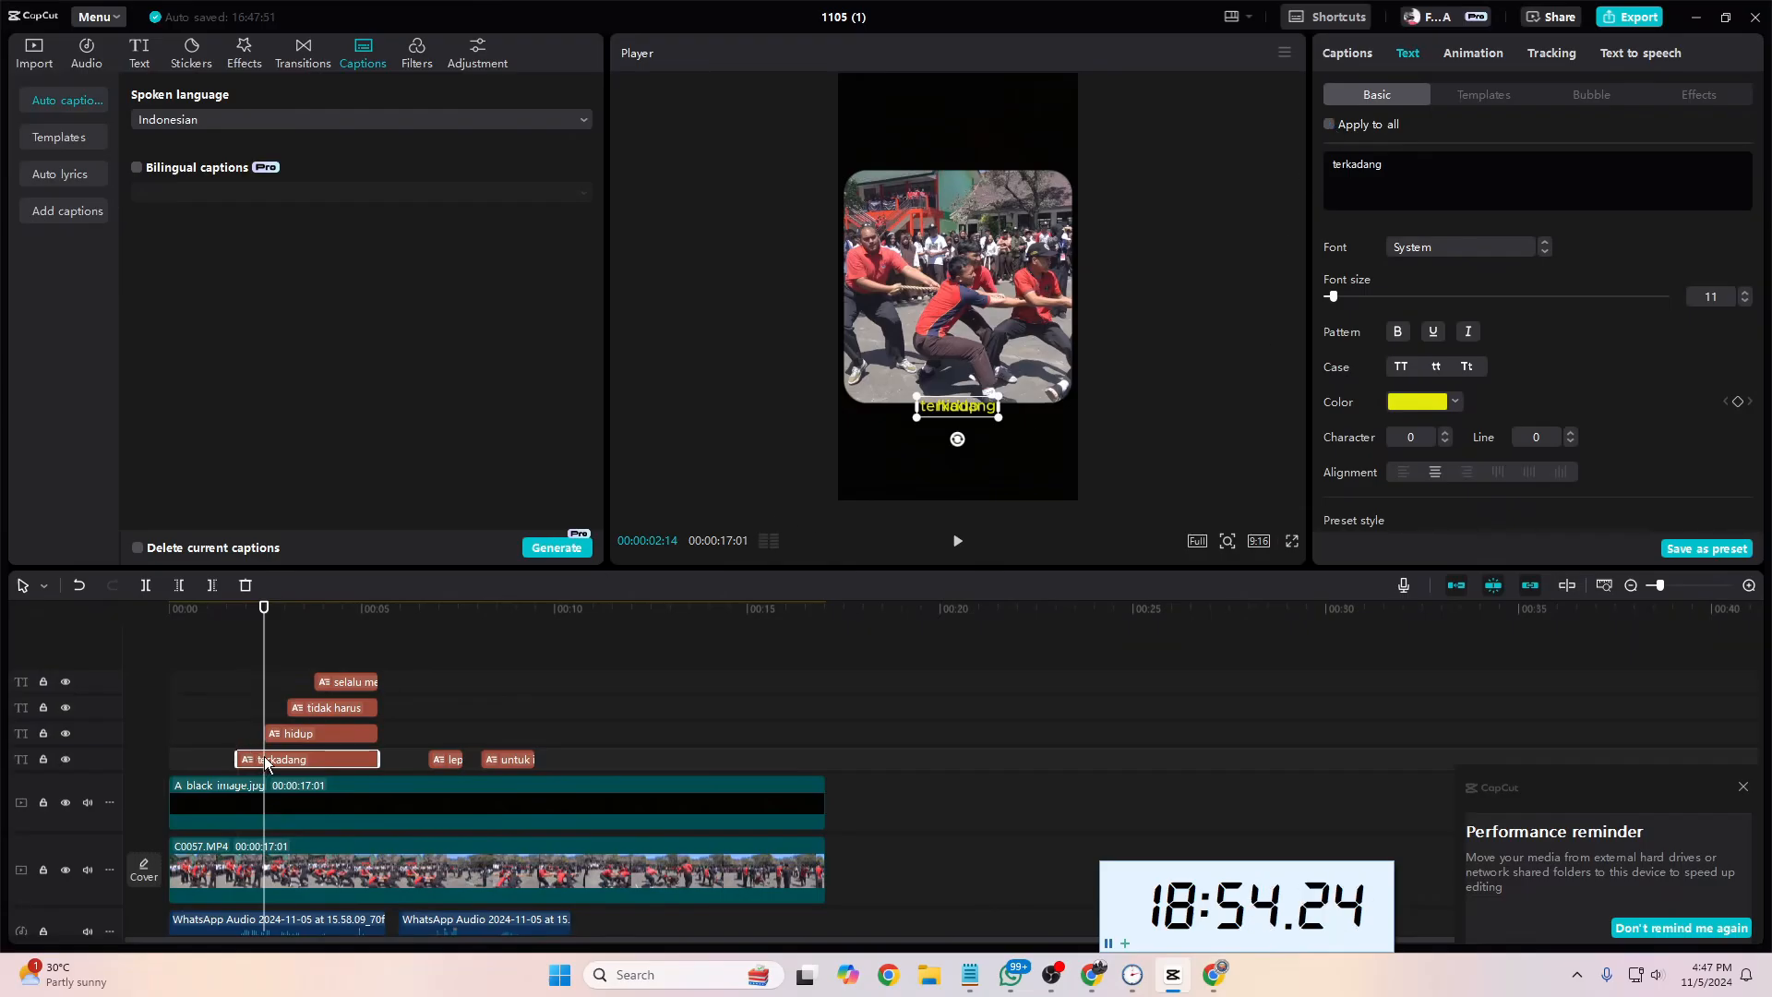
{"action": "mouse_move", "coordinate": [262, 651]}
{"action": "left_mouse_down"}
{"action": "mouse_move", "coordinate": [242, 651]}
{"action": "mouse_move", "coordinate": [274, 651]}
{"action": "left_mouse_up"}
{"action": "left_click", "coordinate": [294, 731]}
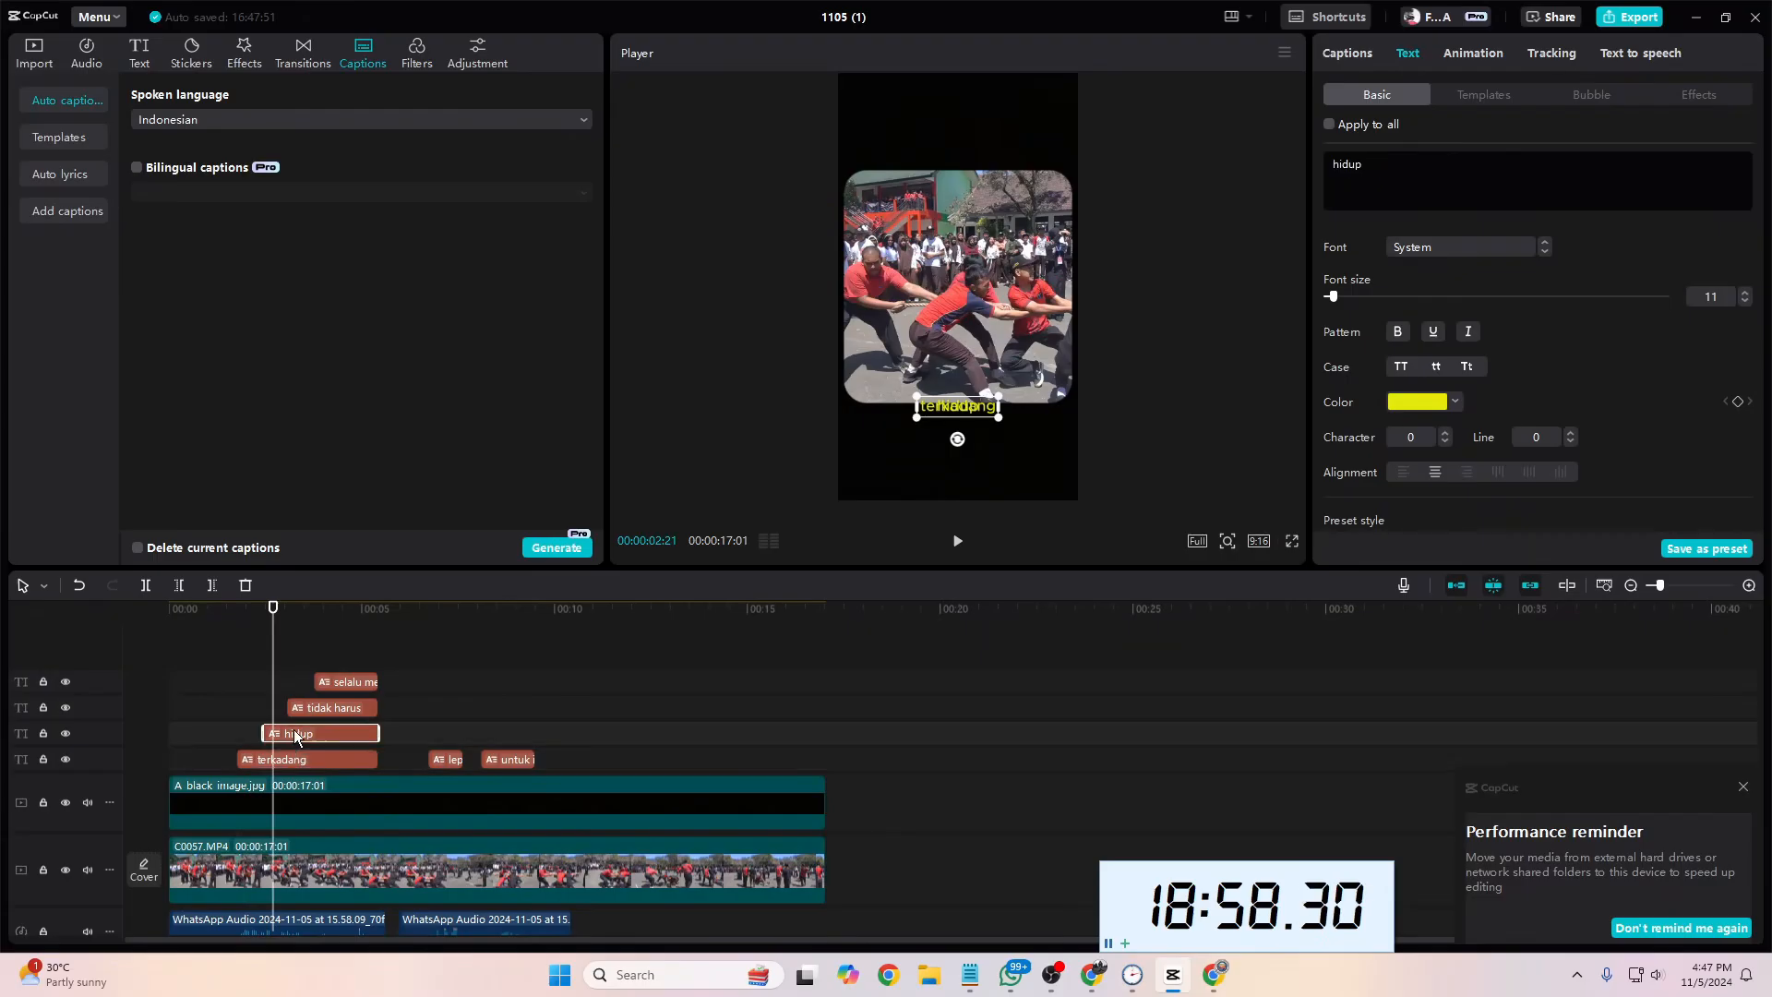
{"action": "left_click", "coordinate": [343, 757]}
{"action": "left_click_drag", "start_coordinate": [939, 402], "coordinate": [901, 207]}
{"action": "left_click_drag", "start_coordinate": [874, 352], "coordinate": [880, 368]}
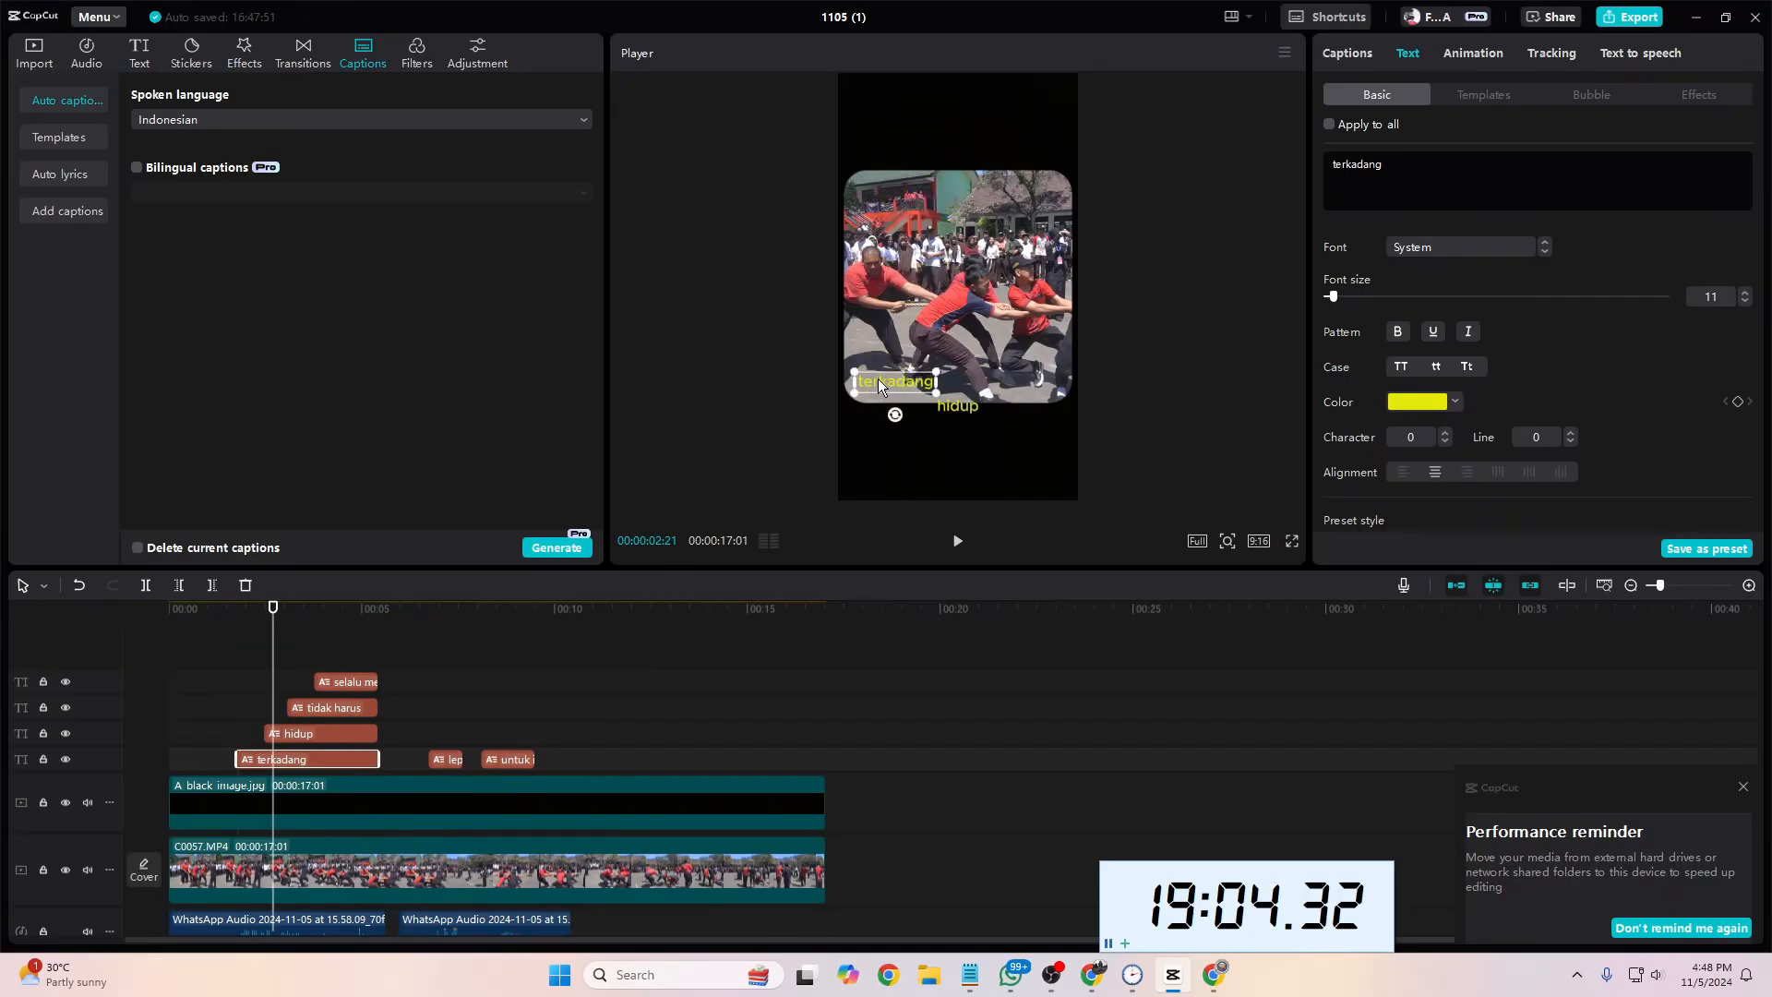
Step: Place the "hidup" caption just beneath "terkadang", shifted slightly right, and the "tidak harus" caption on the line below it
{"action": "left_click", "coordinate": [318, 735]}
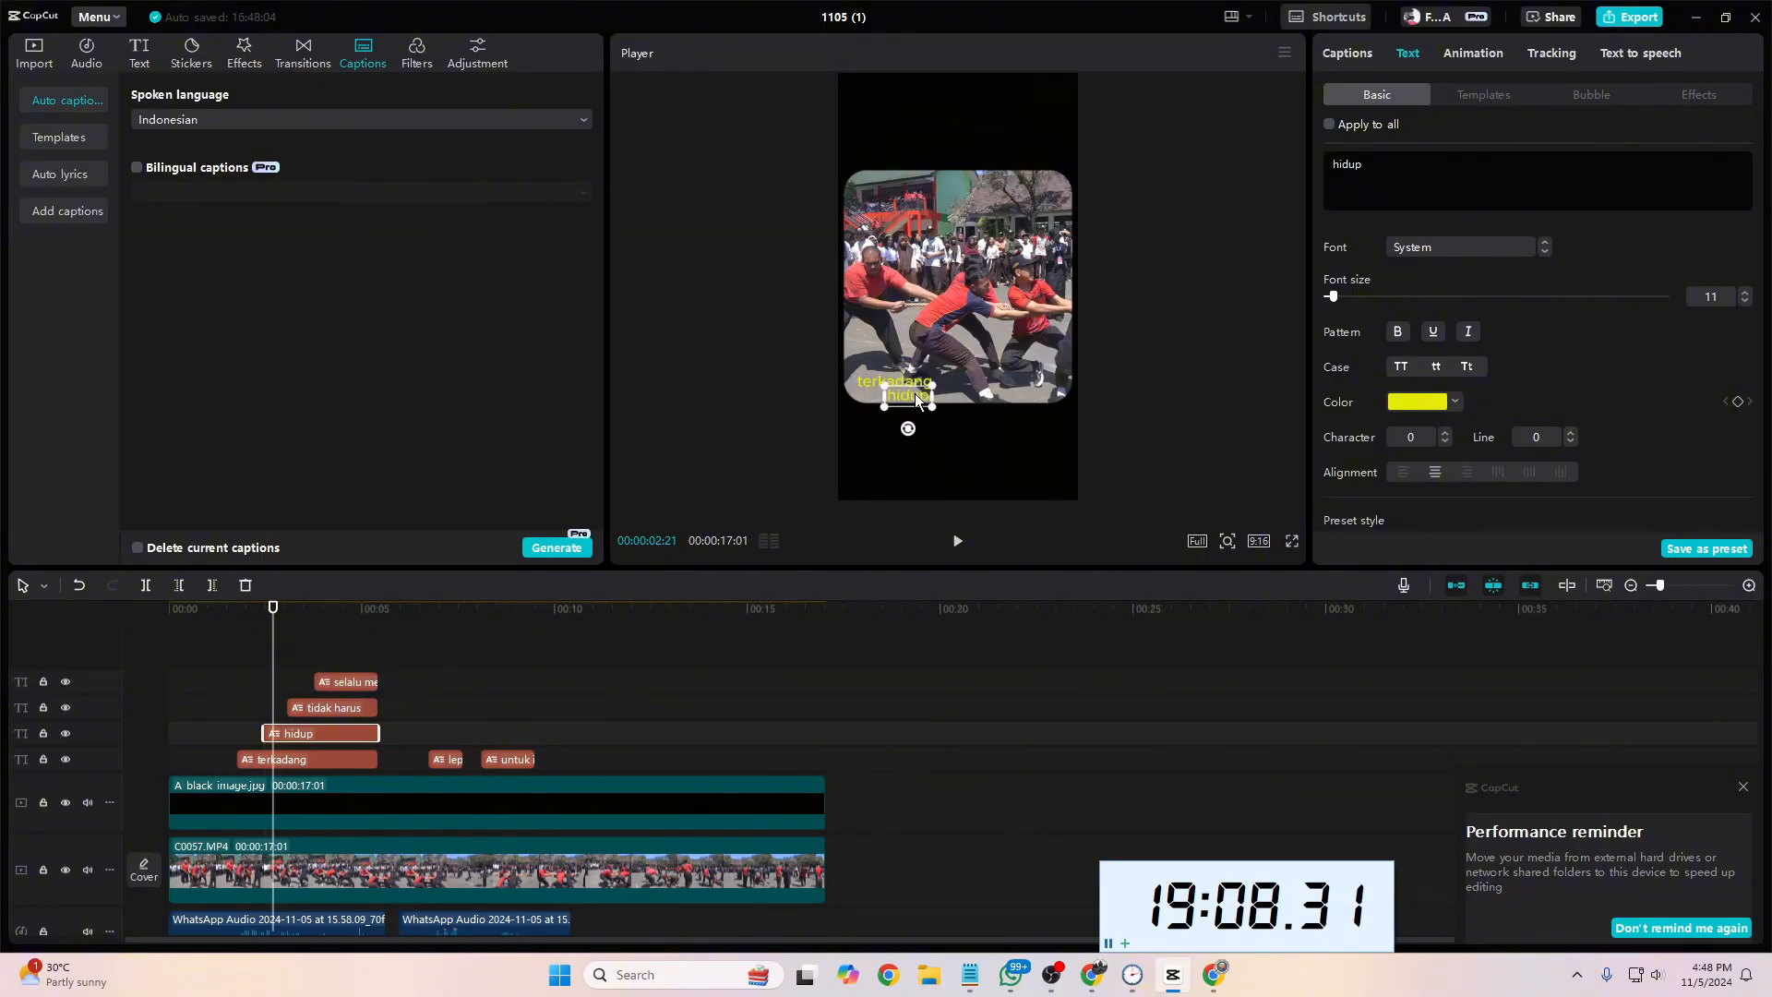
{"action": "left_click", "coordinate": [296, 675]}
{"action": "left_click", "coordinate": [322, 708]}
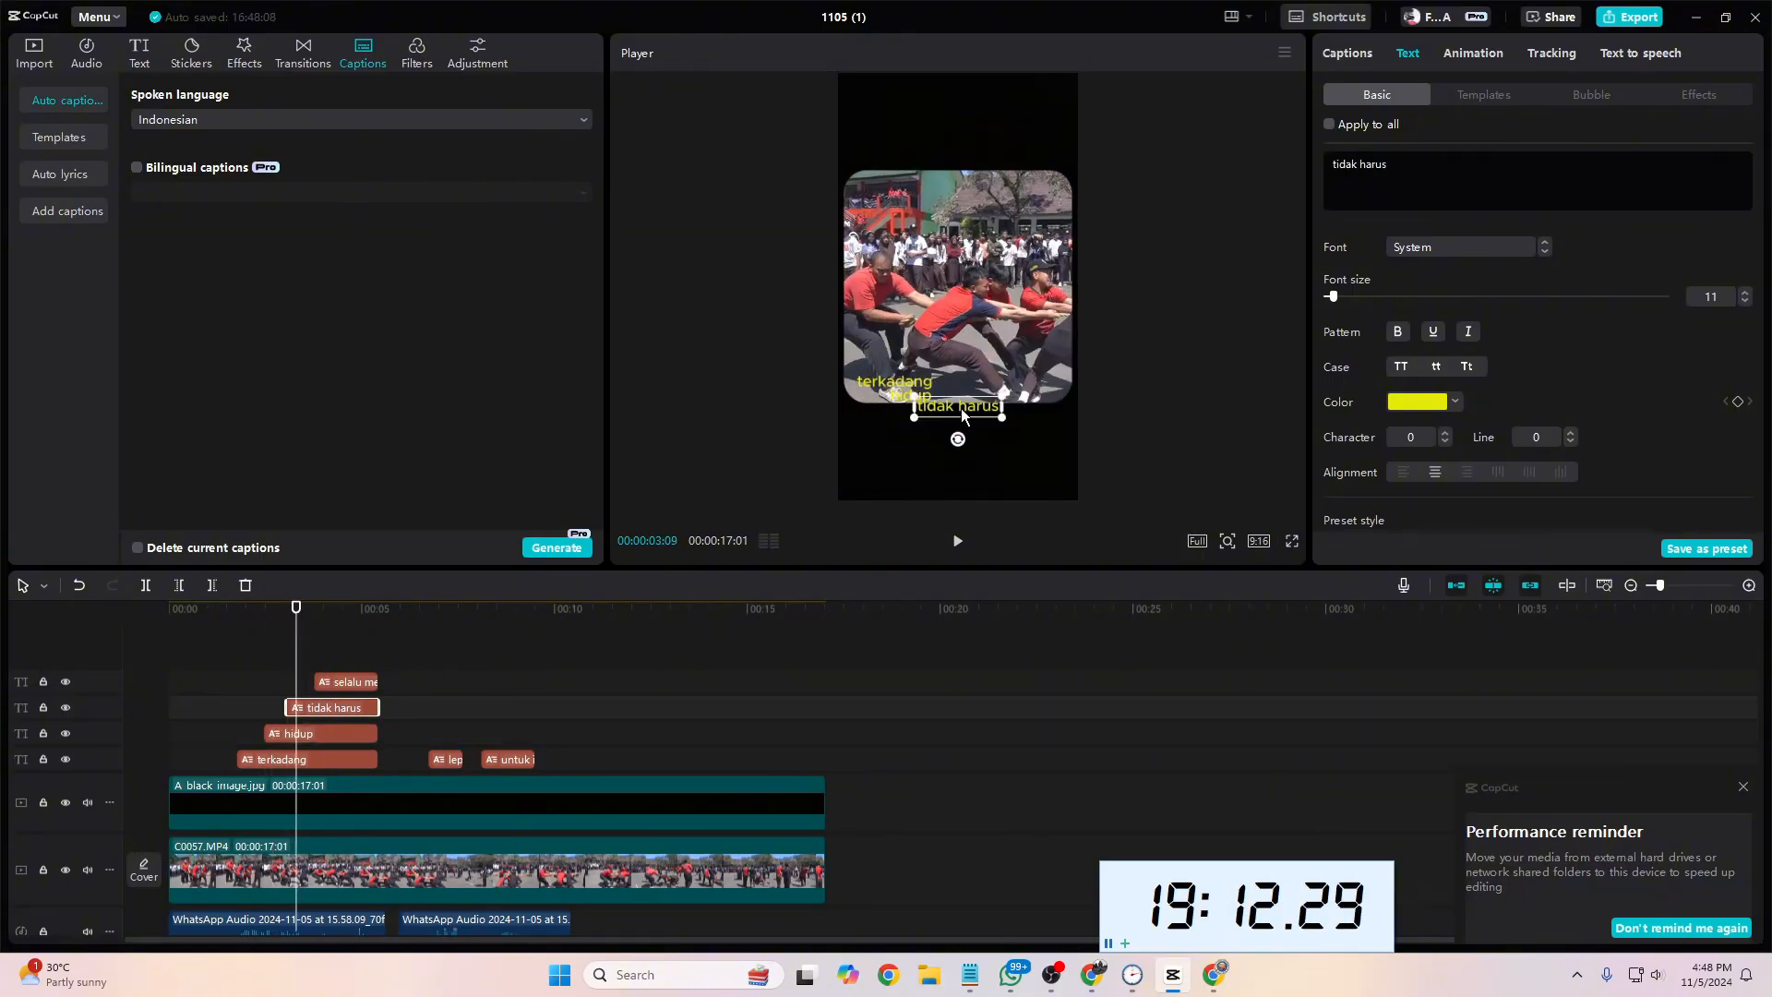
{"action": "left_click_drag", "start_coordinate": [939, 412], "coordinate": [938, 412]}
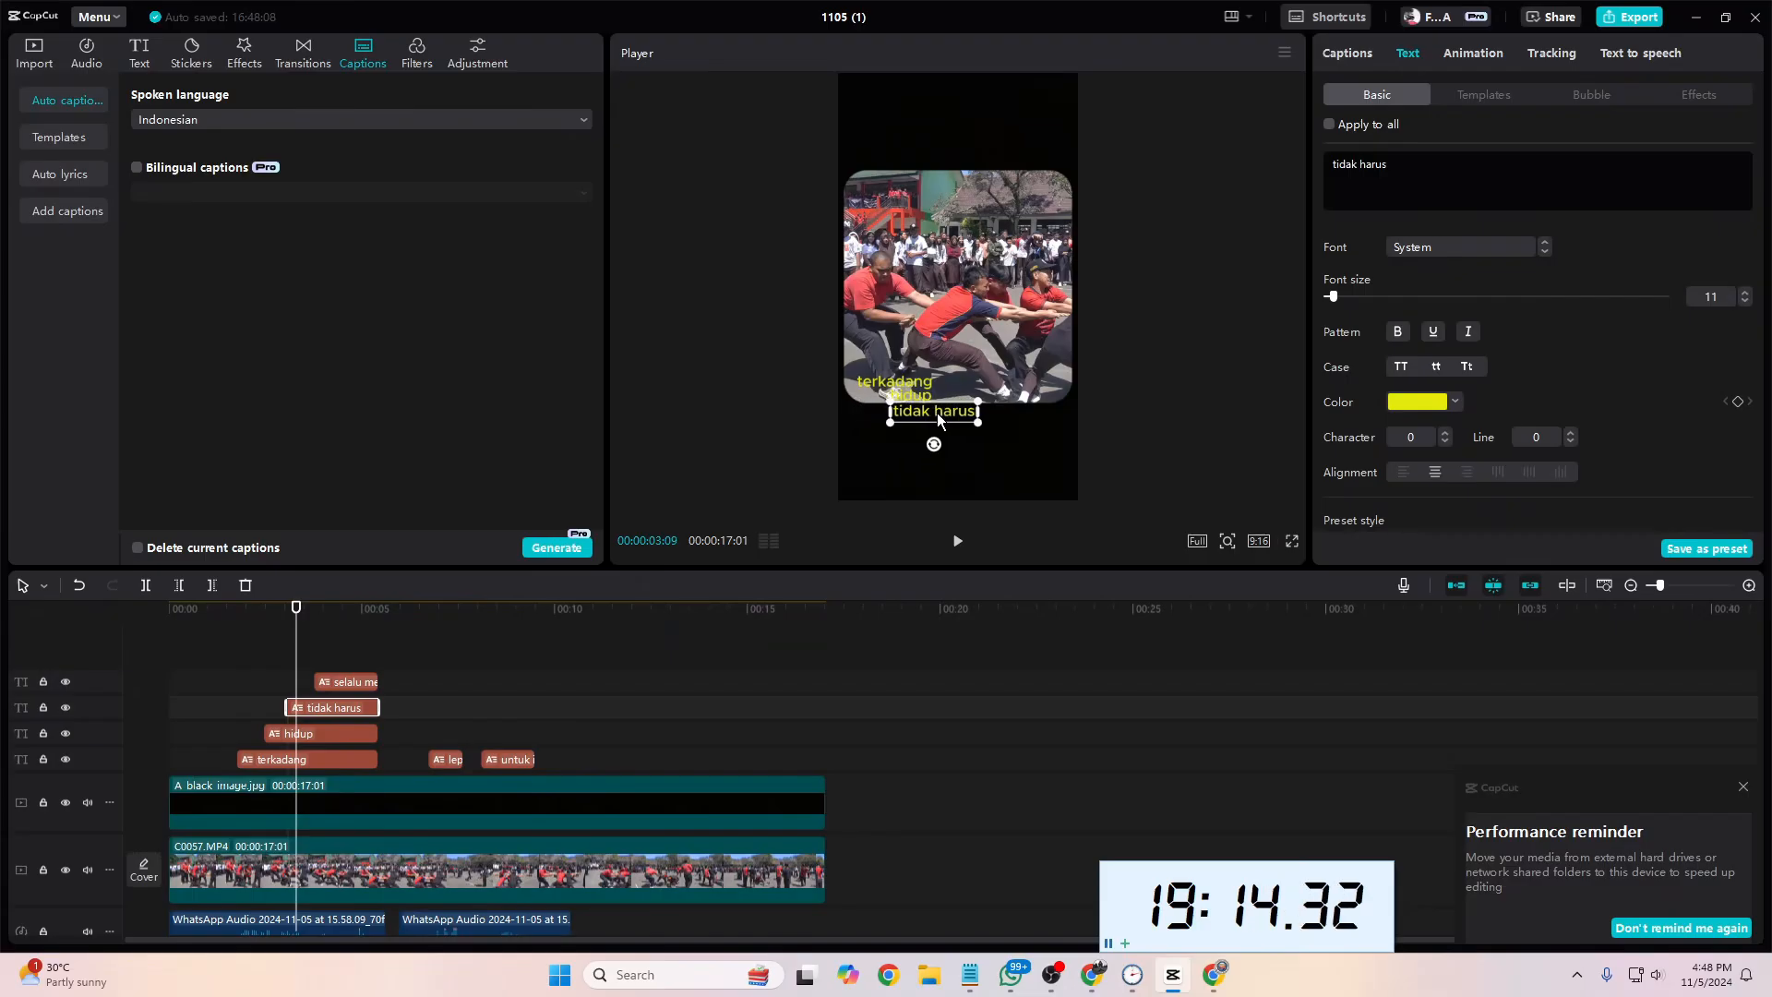
Step: Place the "selalu menarik" caption directly beneath "tidak harus" as the fourth line of the stacked text
{"action": "left_click_drag", "start_coordinate": [296, 658], "coordinate": [338, 661]}
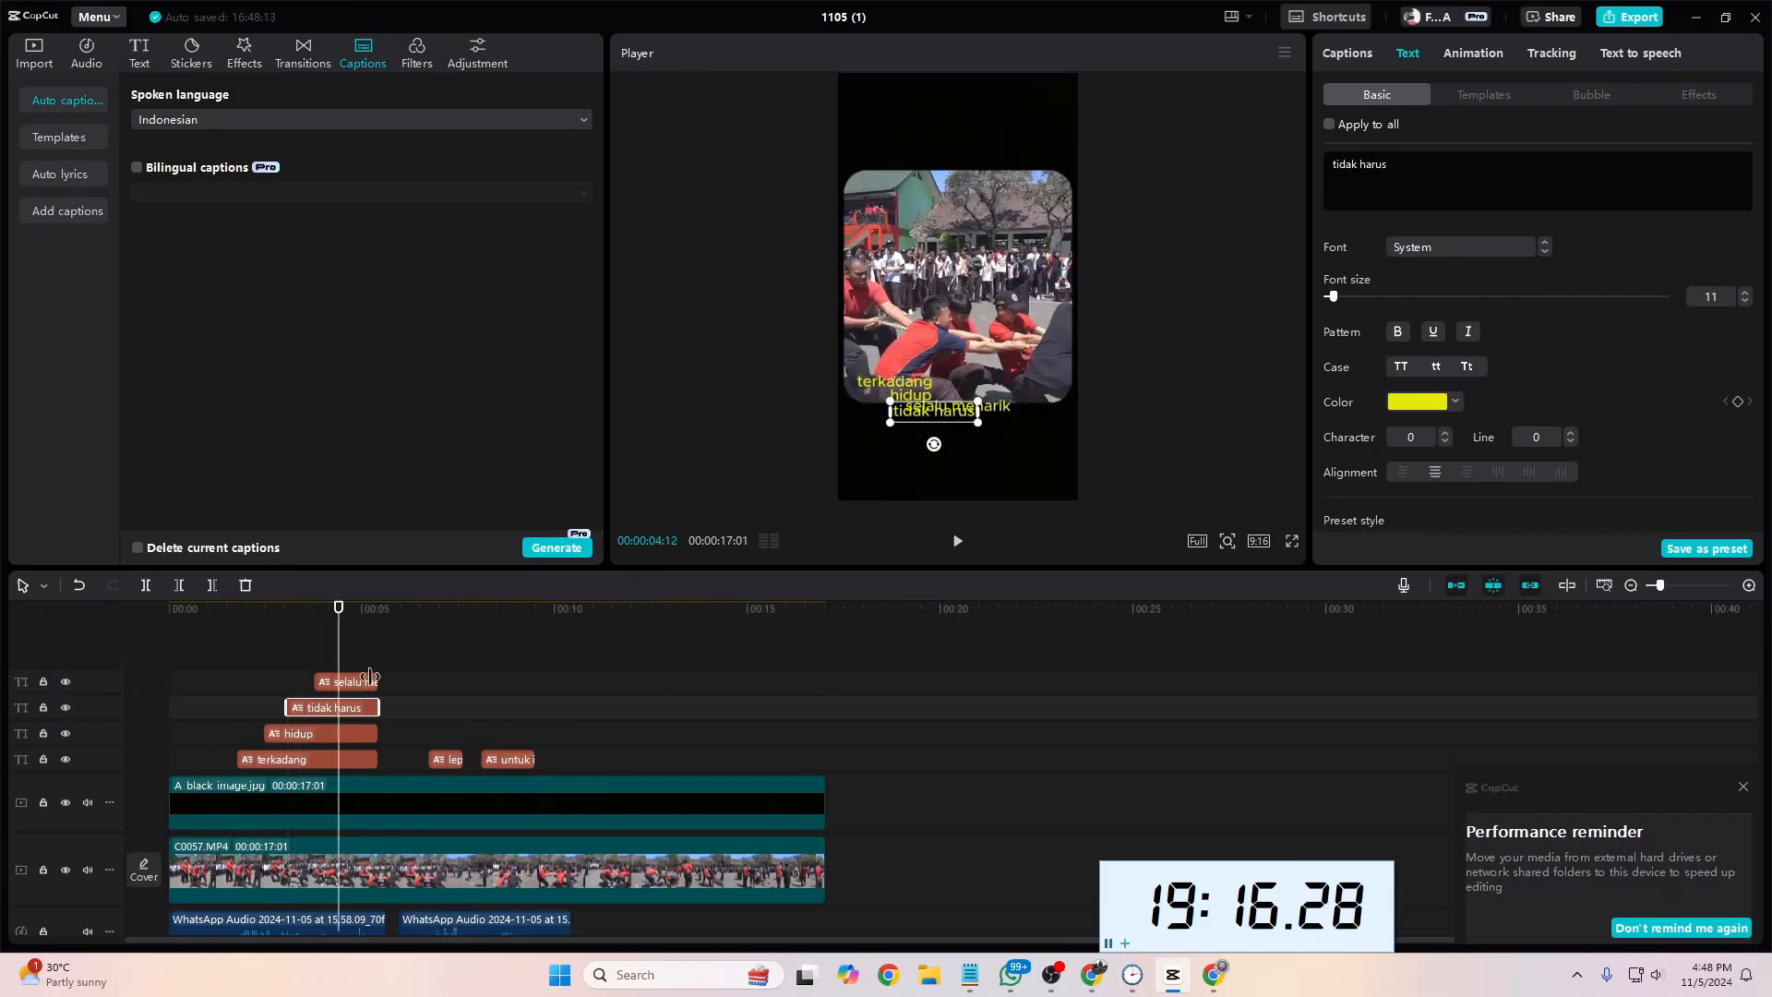
{"action": "left_click", "coordinate": [366, 687]}
{"action": "left_click_drag", "start_coordinate": [982, 410], "coordinate": [947, 427]}
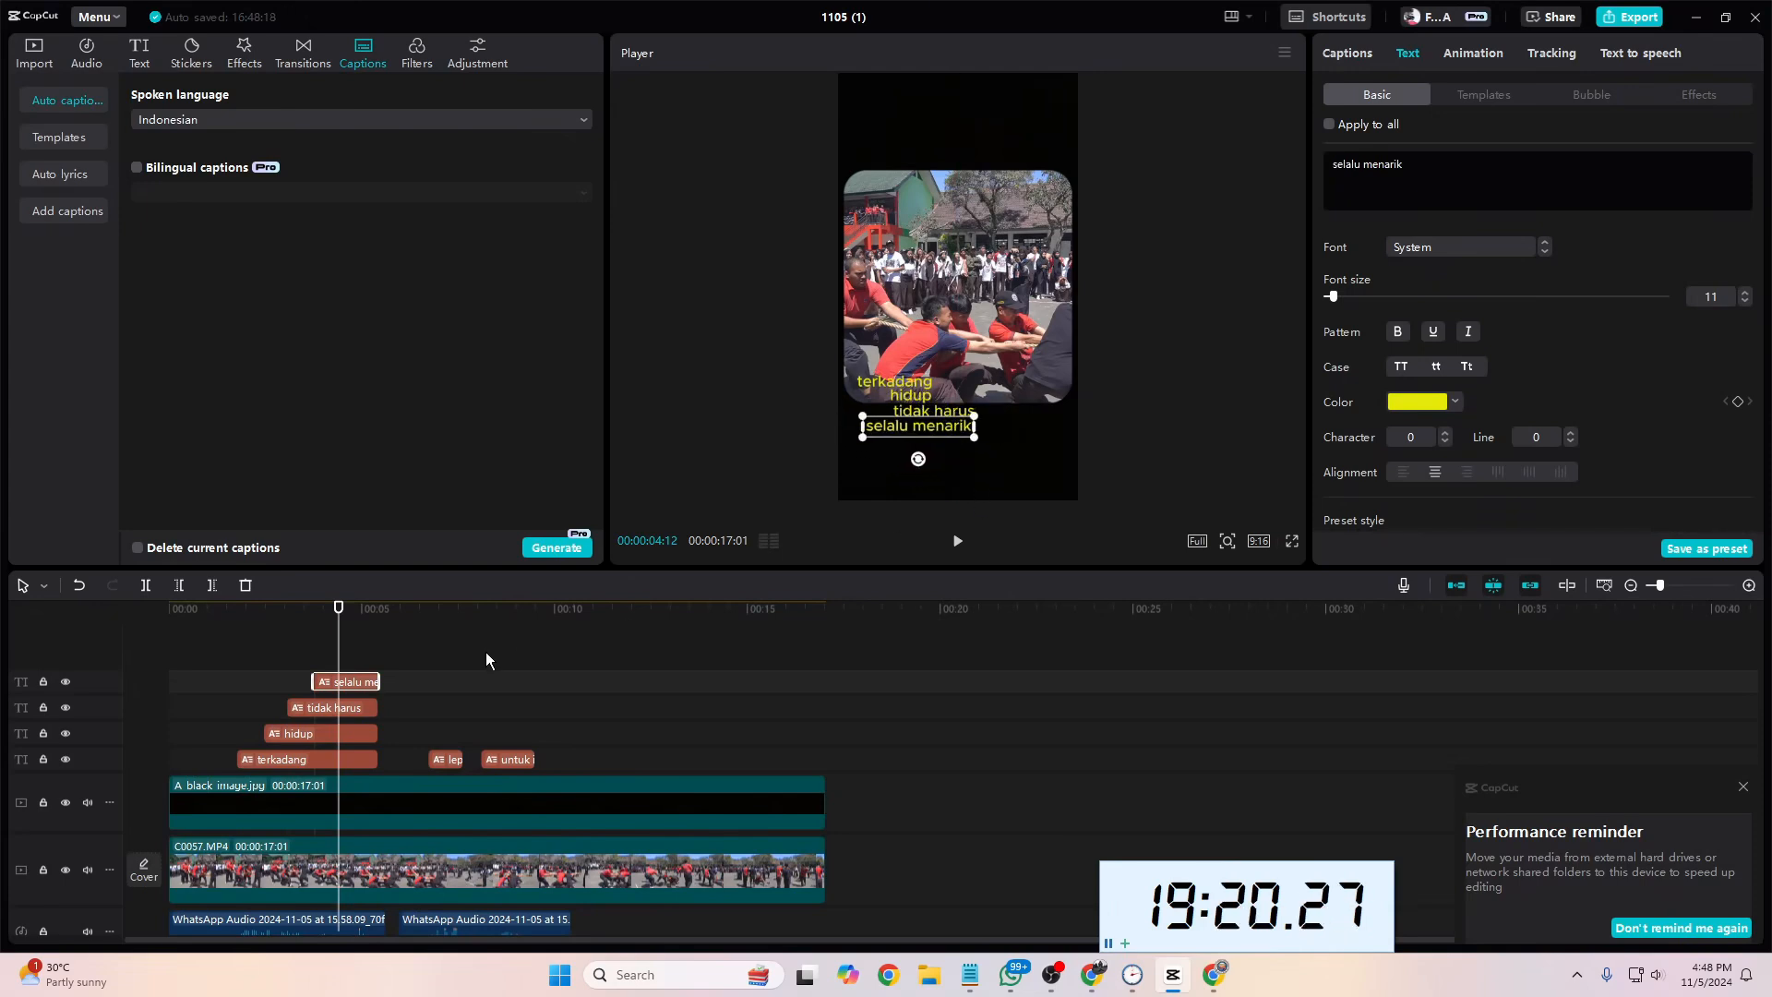
Step: Play the video from 00:00:01:15 to check the stacked captions against the voice-over
{"action": "left_click_drag", "start_coordinate": [338, 652], "coordinate": [226, 650]}
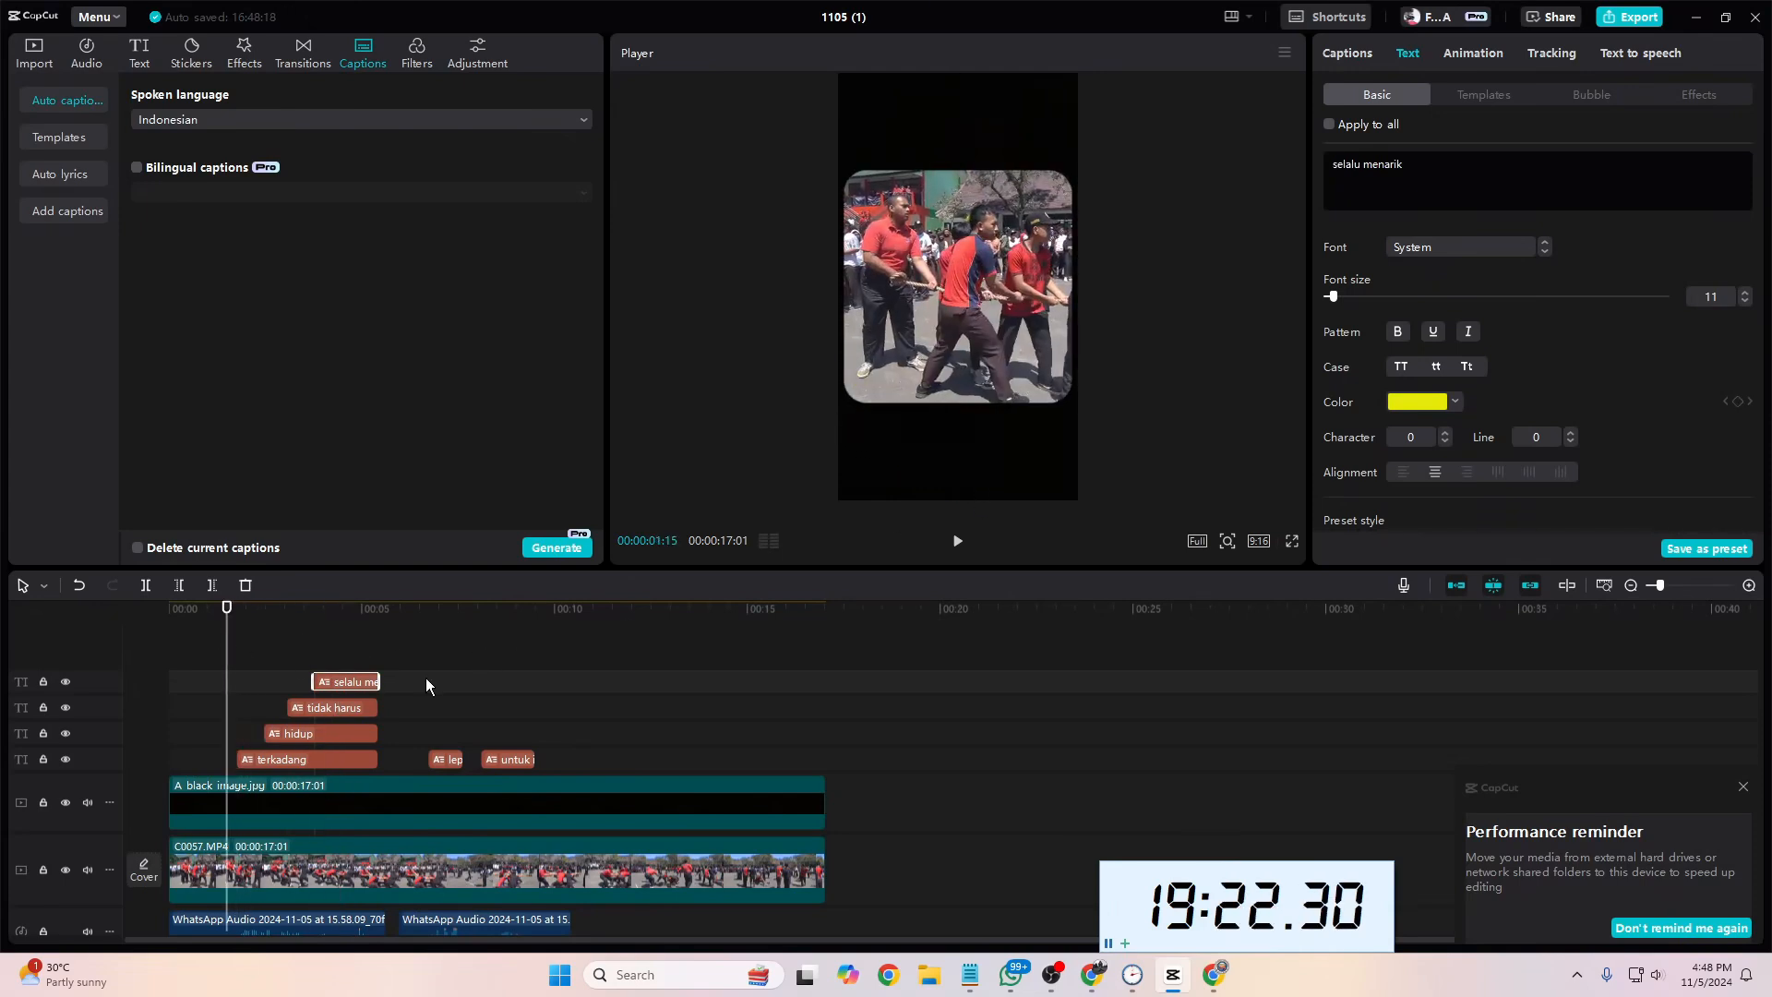
{"action": "key", "text": "space"}
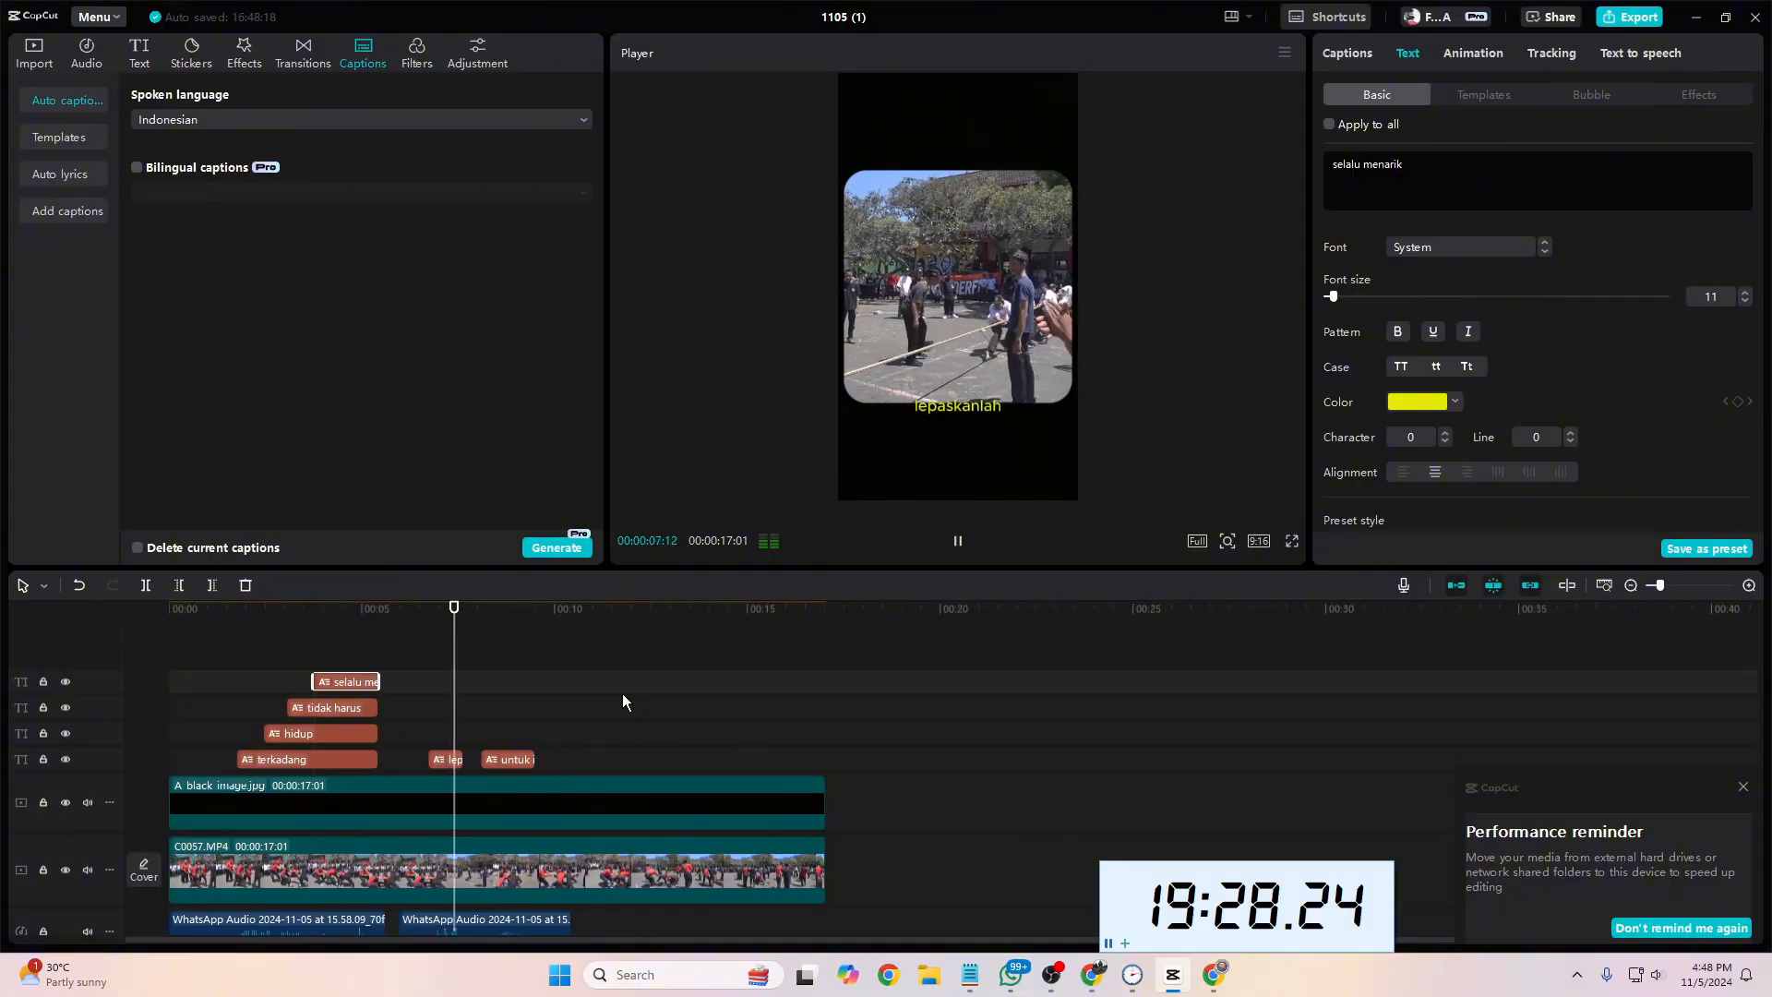
{"action": "key", "text": "space"}
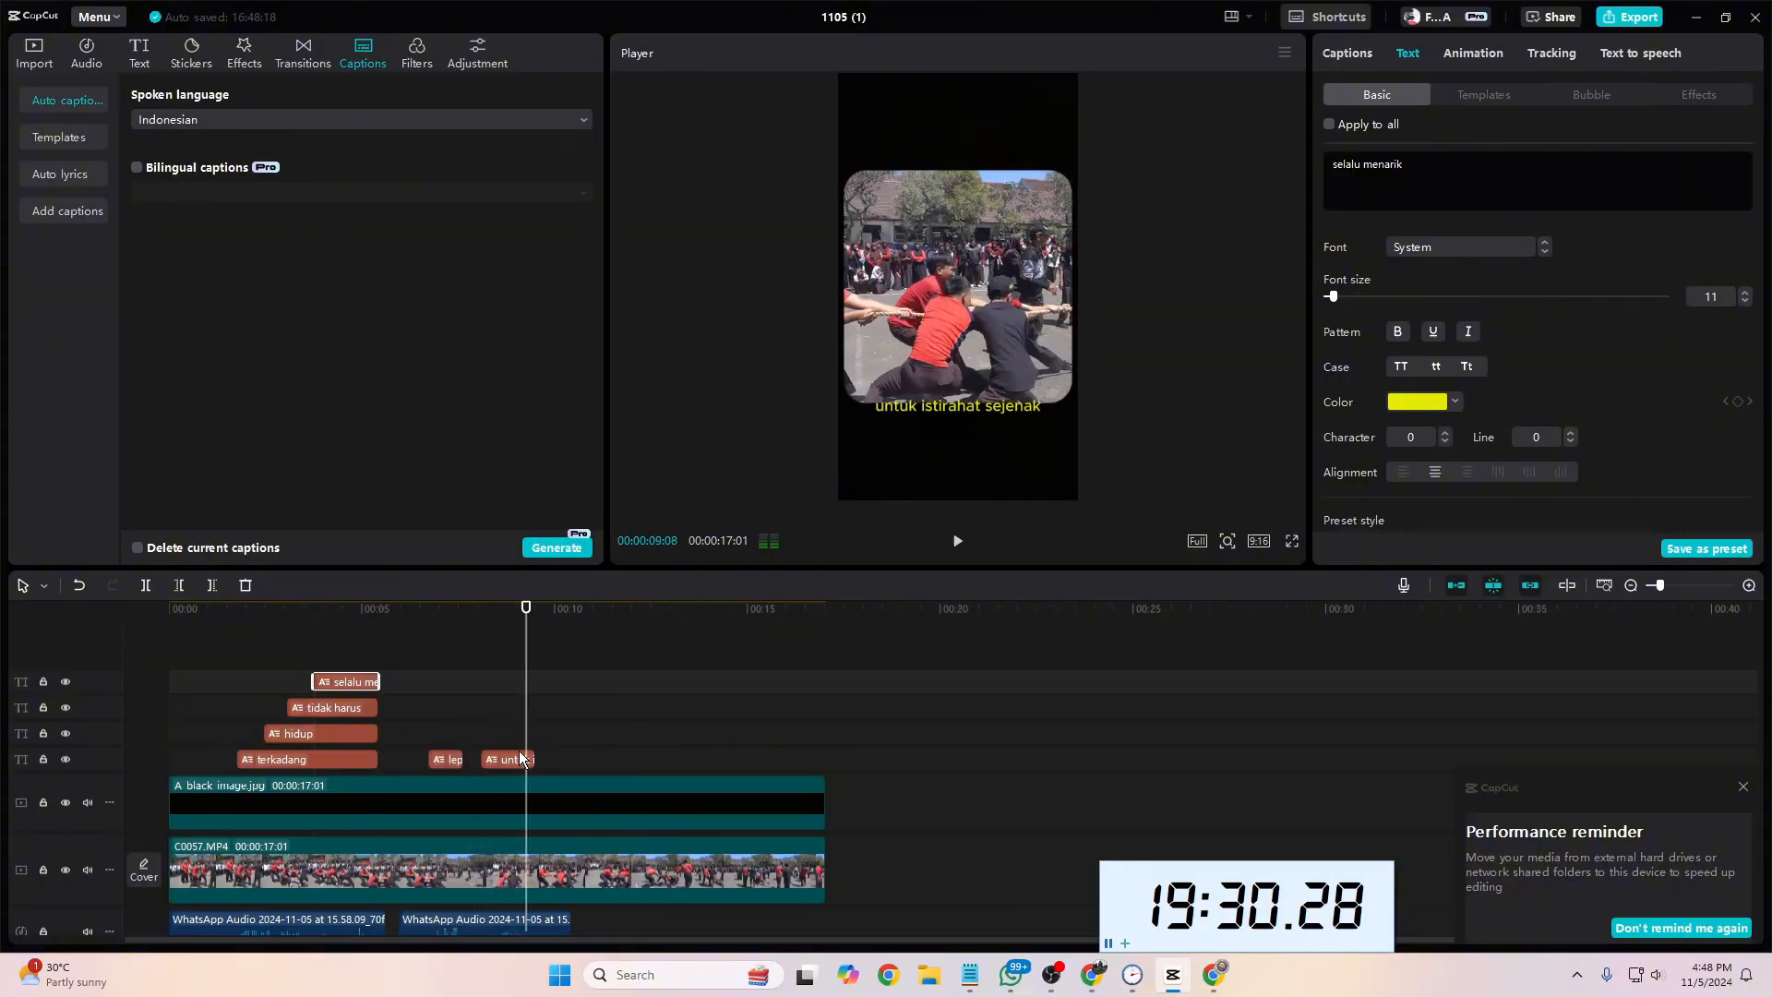
Step: Put the "untuk istirahat sejenak" caption one track above "lepaskanlah" and extend both to the end of the second voice-over clip
{"action": "left_click_drag", "start_coordinate": [500, 760], "coordinate": [426, 684]}
{"action": "key", "text": "space"}
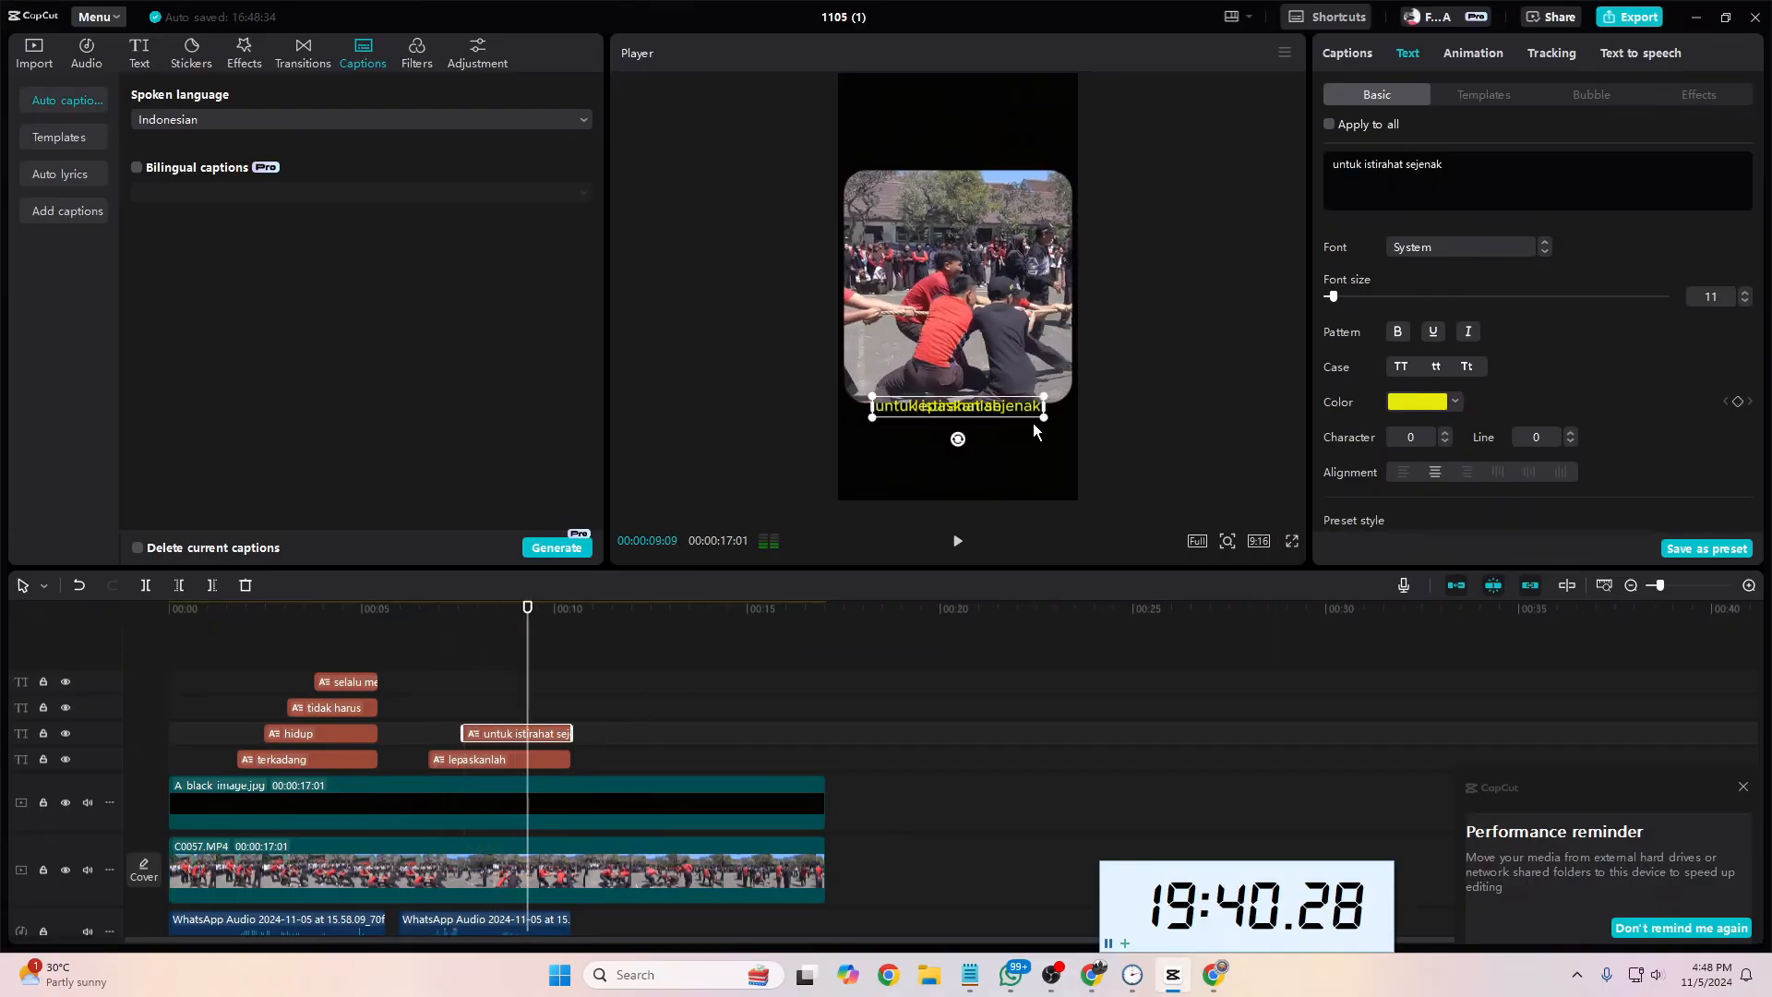
Step: Separate the two overlapping captions, with "untuk istirahat sejenak" below and "lepaskanlah" near the footage's lower-right corner
{"action": "mouse_move", "coordinate": [1033, 423]}
{"action": "left_mouse_down"}
{"action": "mouse_move", "coordinate": [987, 429]}
{"action": "mouse_move", "coordinate": [1019, 412]}
{"action": "left_mouse_up"}
{"action": "left_click", "coordinate": [984, 412]}
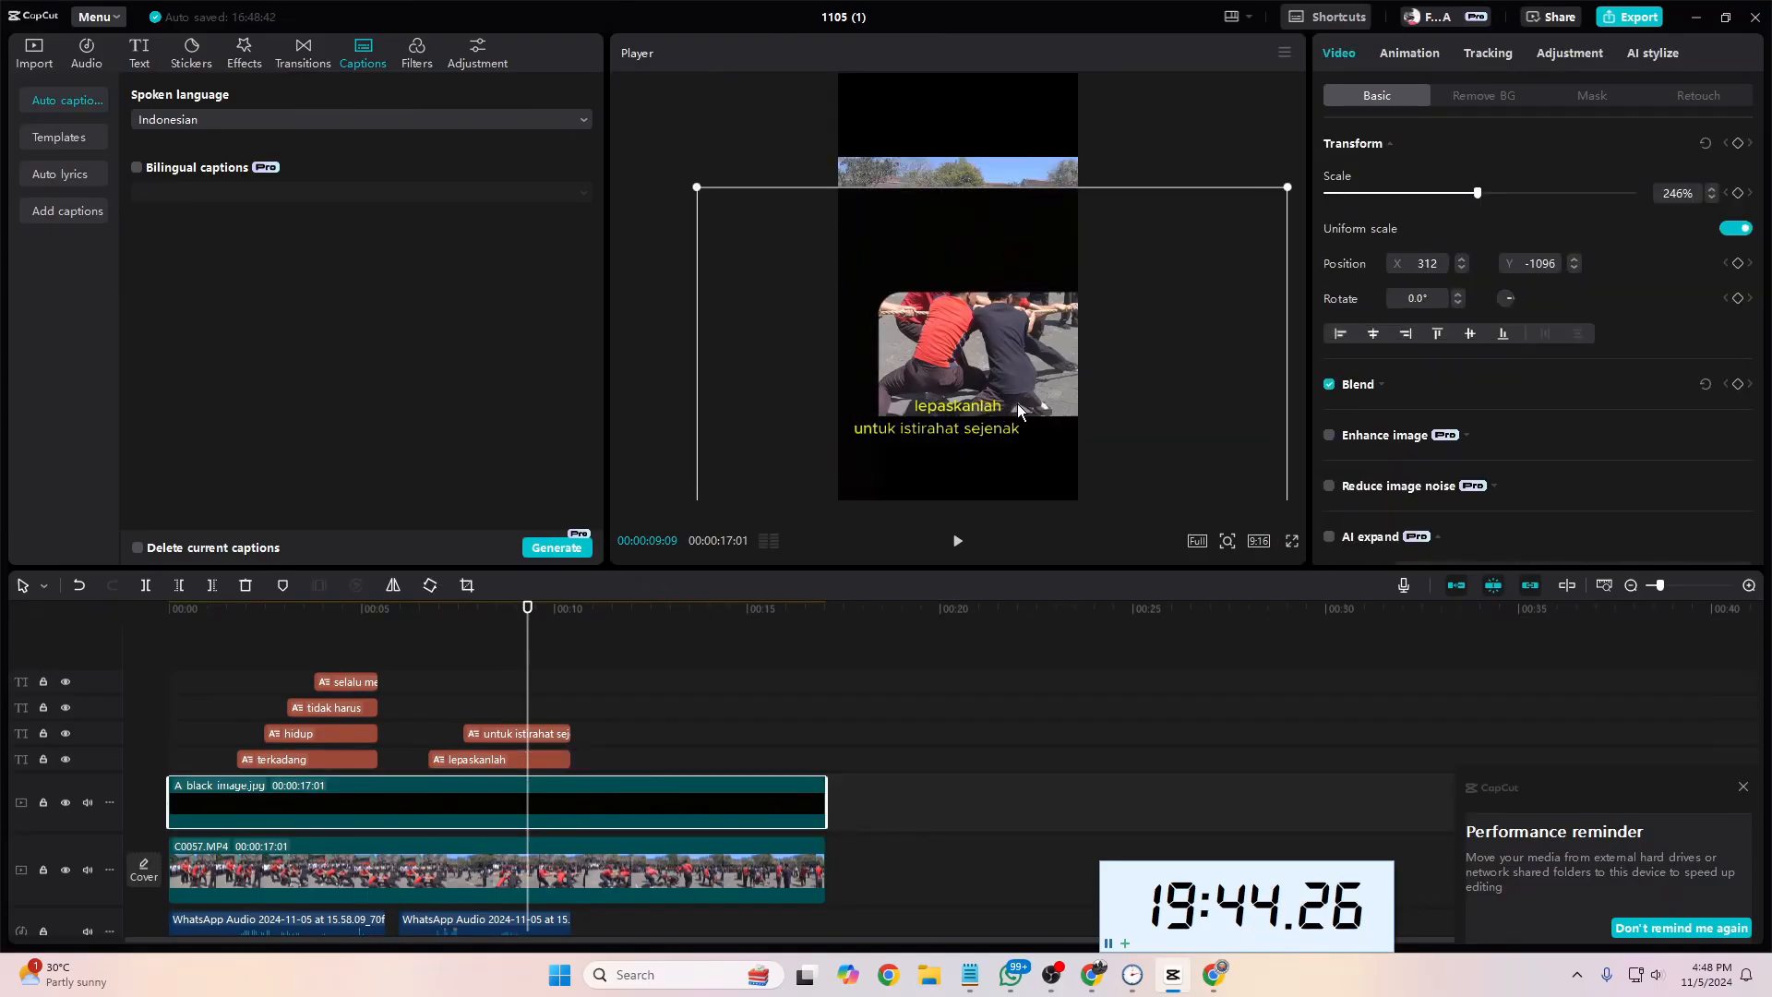
{"action": "key", "text": "ctrl+z"}
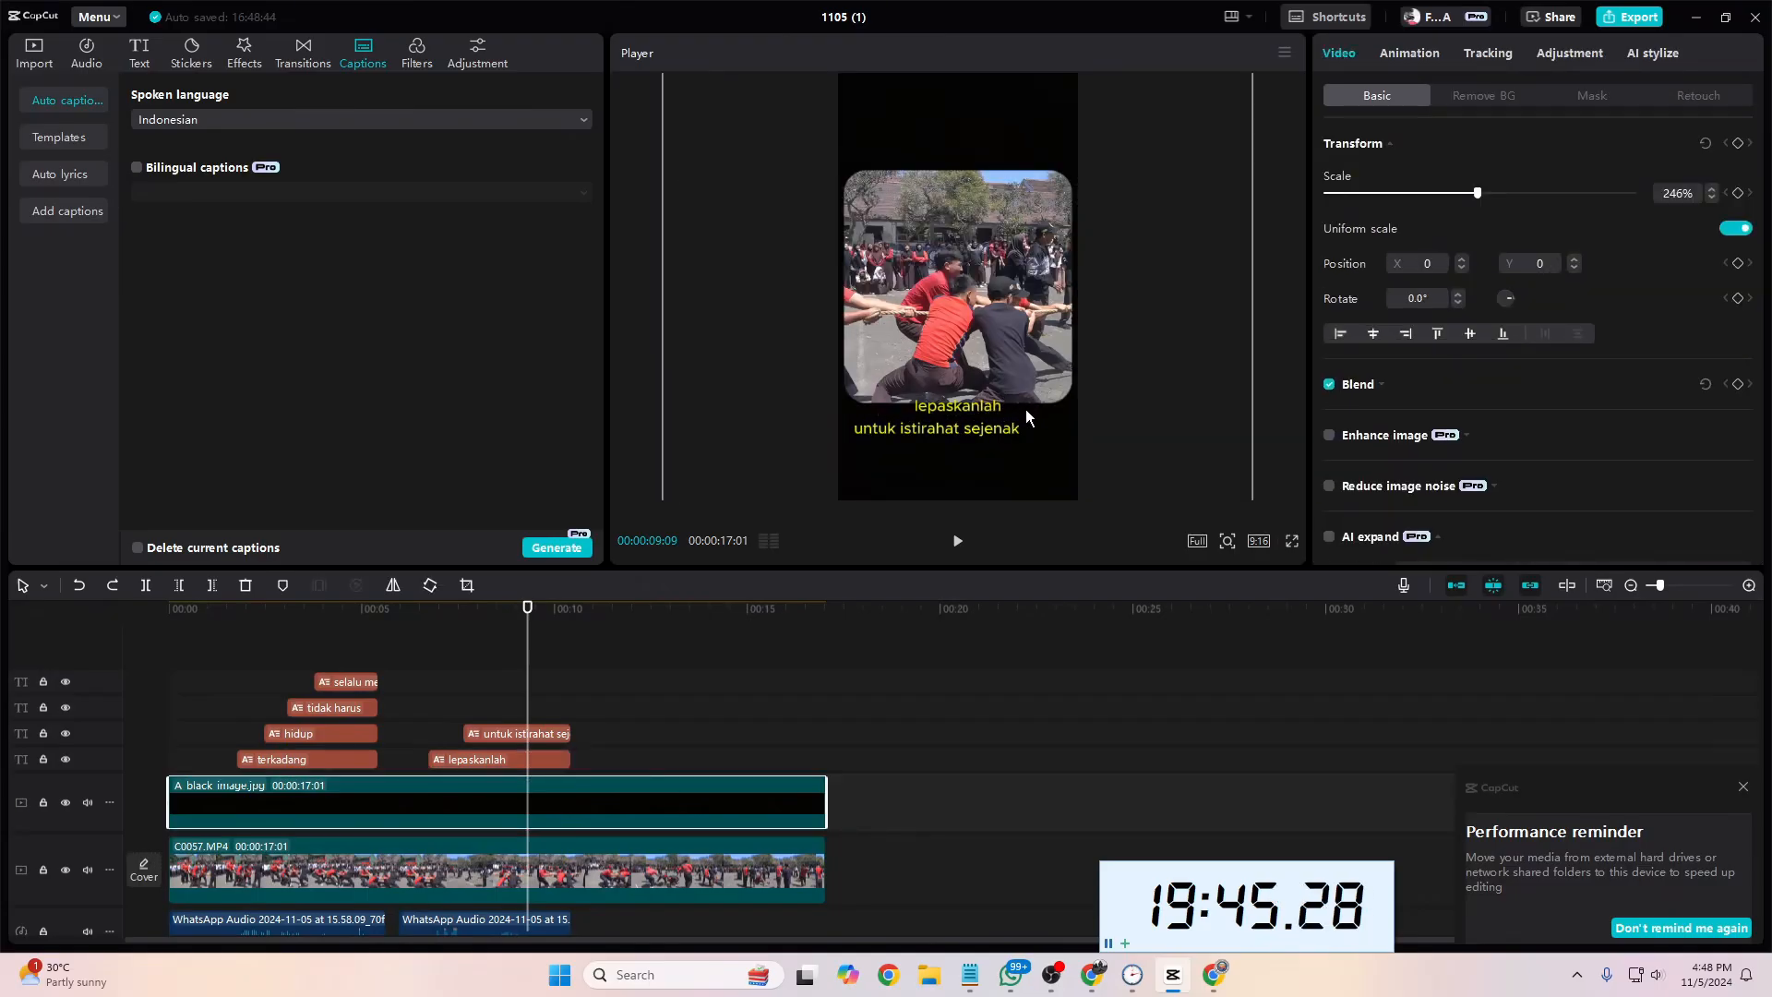
{"action": "left_click", "coordinate": [967, 411]}
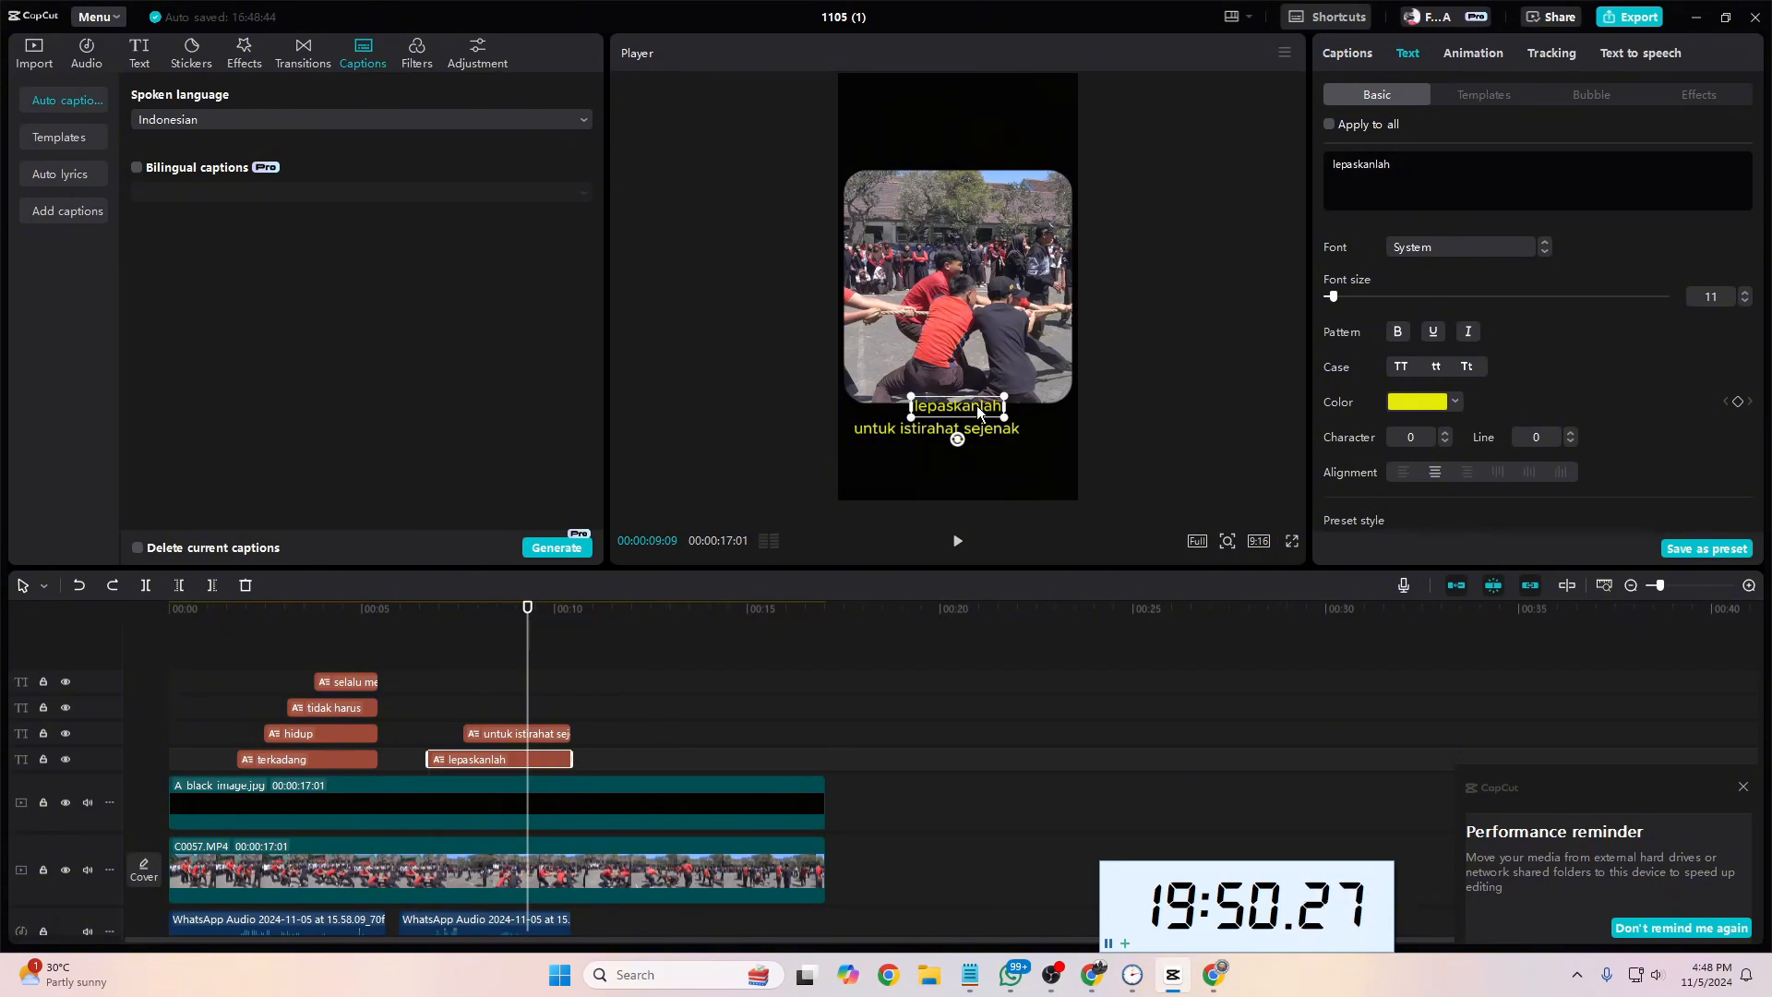
{"action": "left_click_drag", "start_coordinate": [995, 408], "coordinate": [1025, 401]}
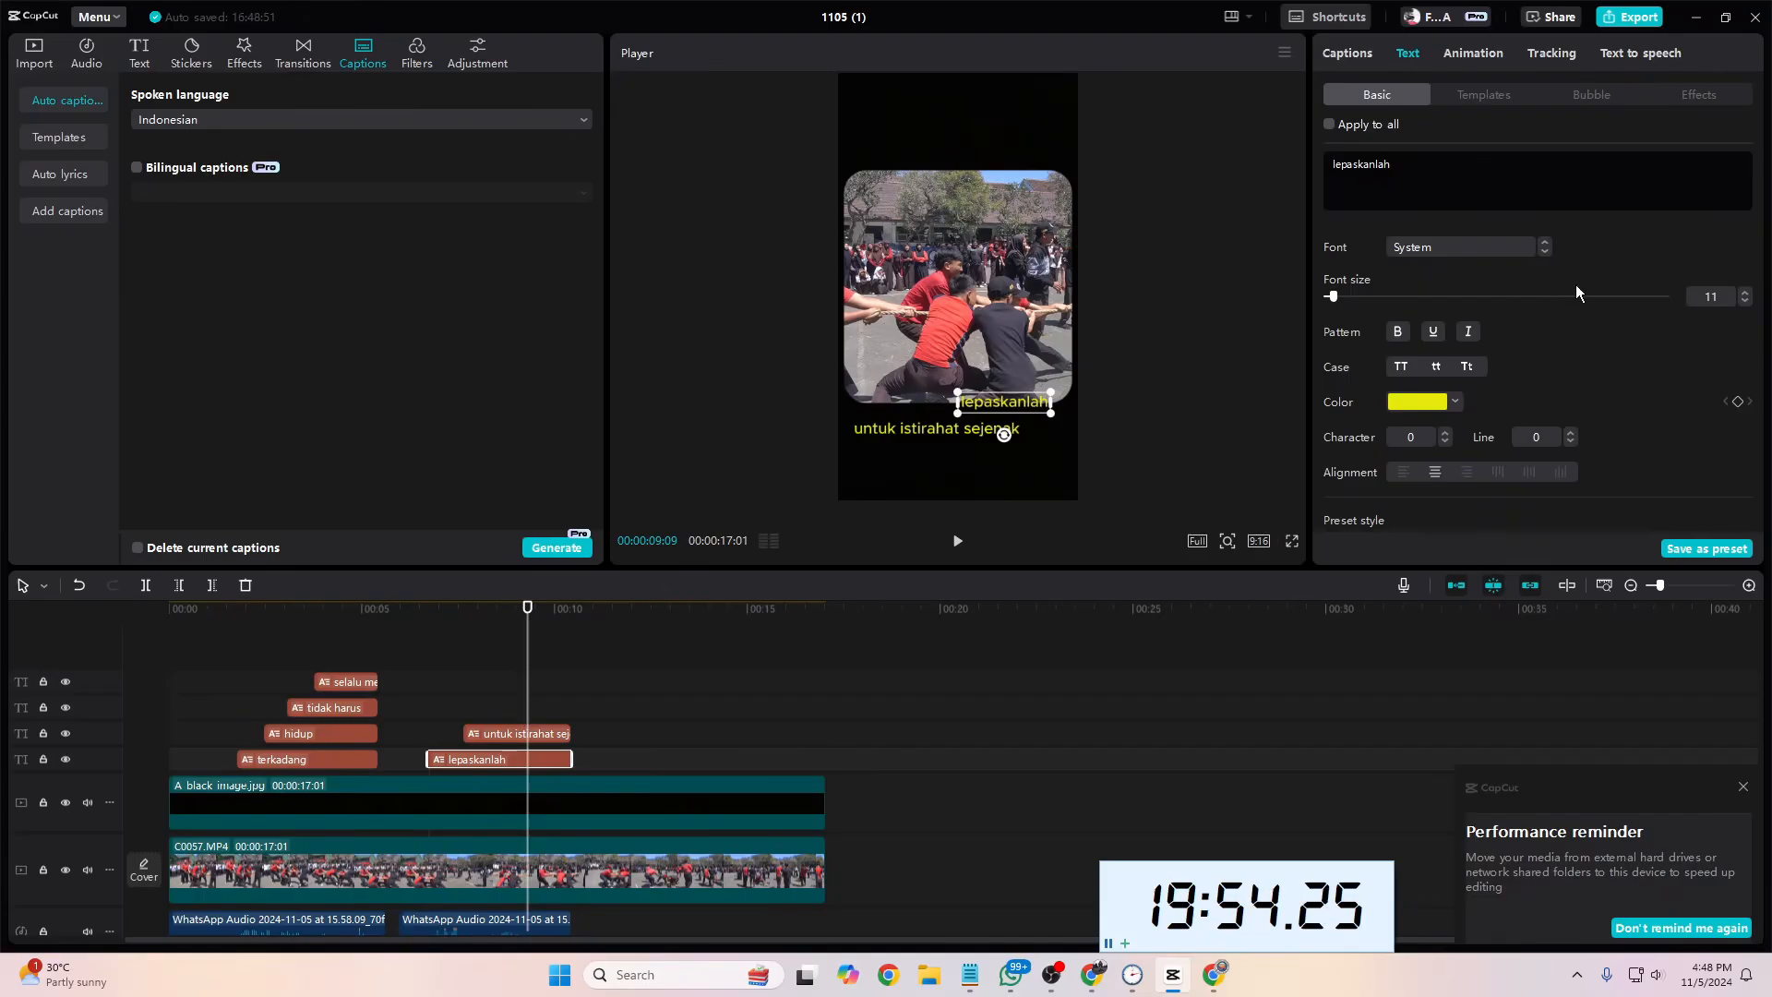
Step: Move the "untuk istirahat sejenak" caption up and right so it sits centered directly beneath "lepaskanlah"
{"action": "scroll", "coordinate": [1493, 418], "scroll_direction": "down", "scroll_amount": 8}
{"action": "scroll", "coordinate": [1493, 418], "scroll_direction": "up", "scroll_amount": 3}
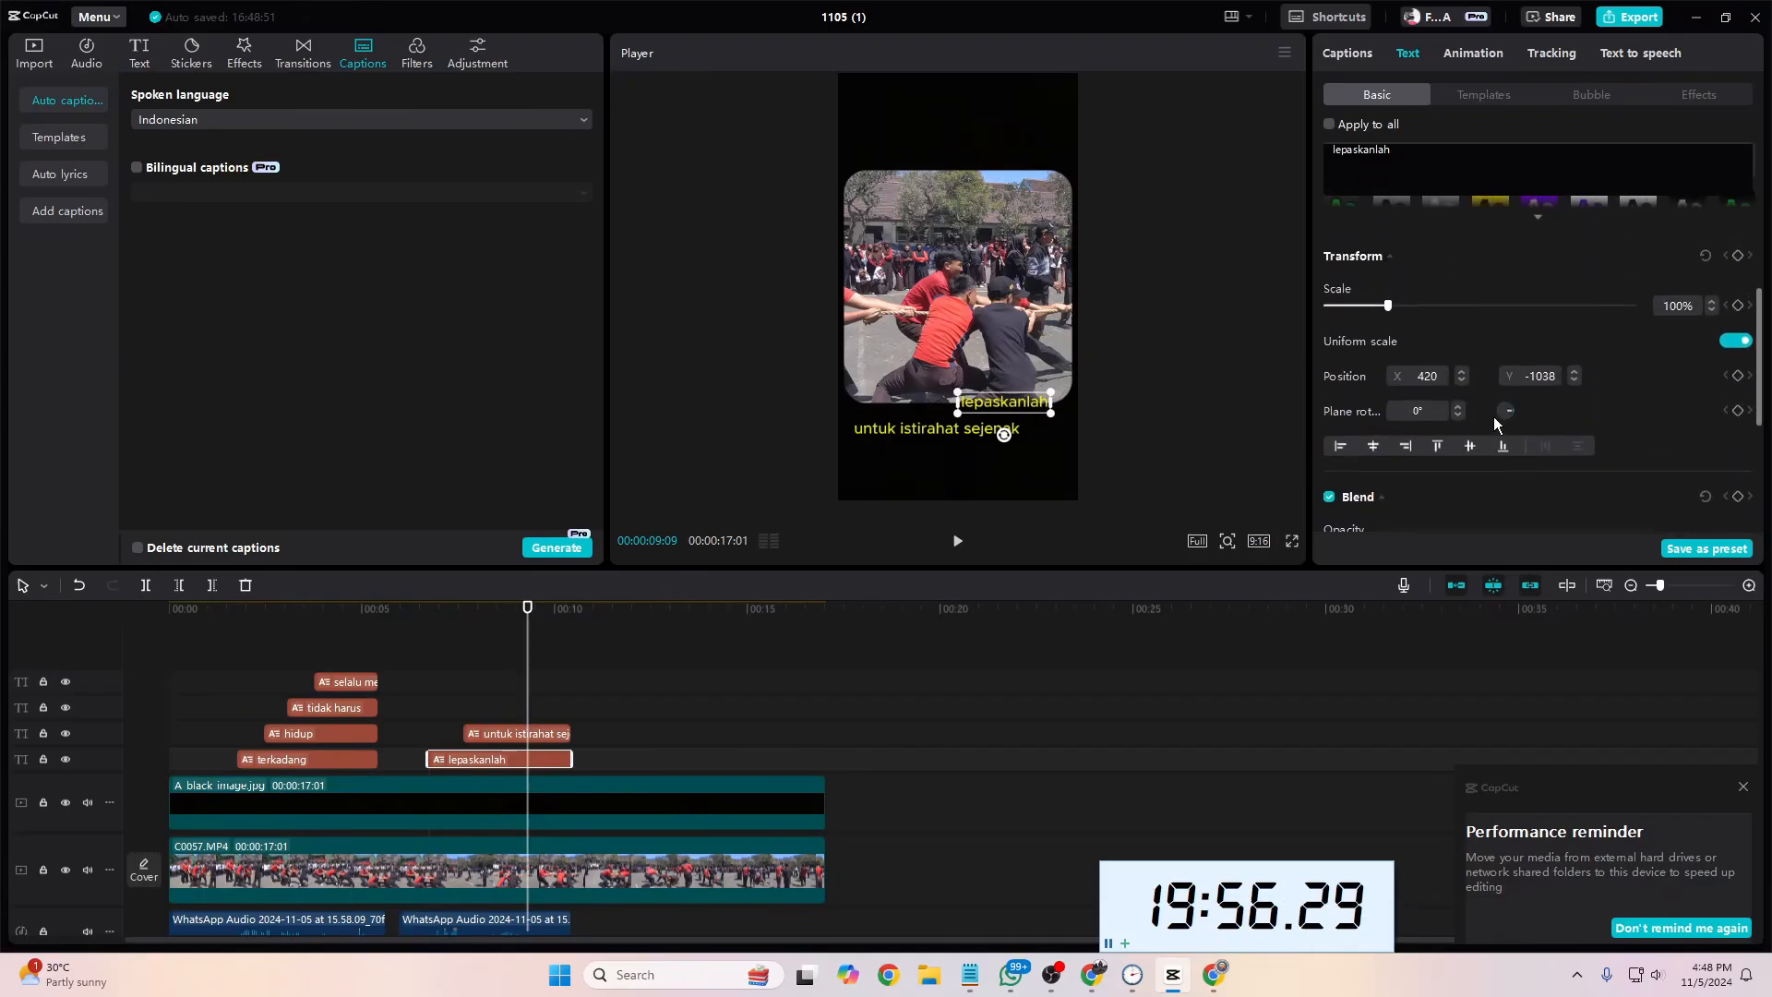
{"action": "scroll", "coordinate": [1438, 352], "scroll_direction": "up", "scroll_amount": 5}
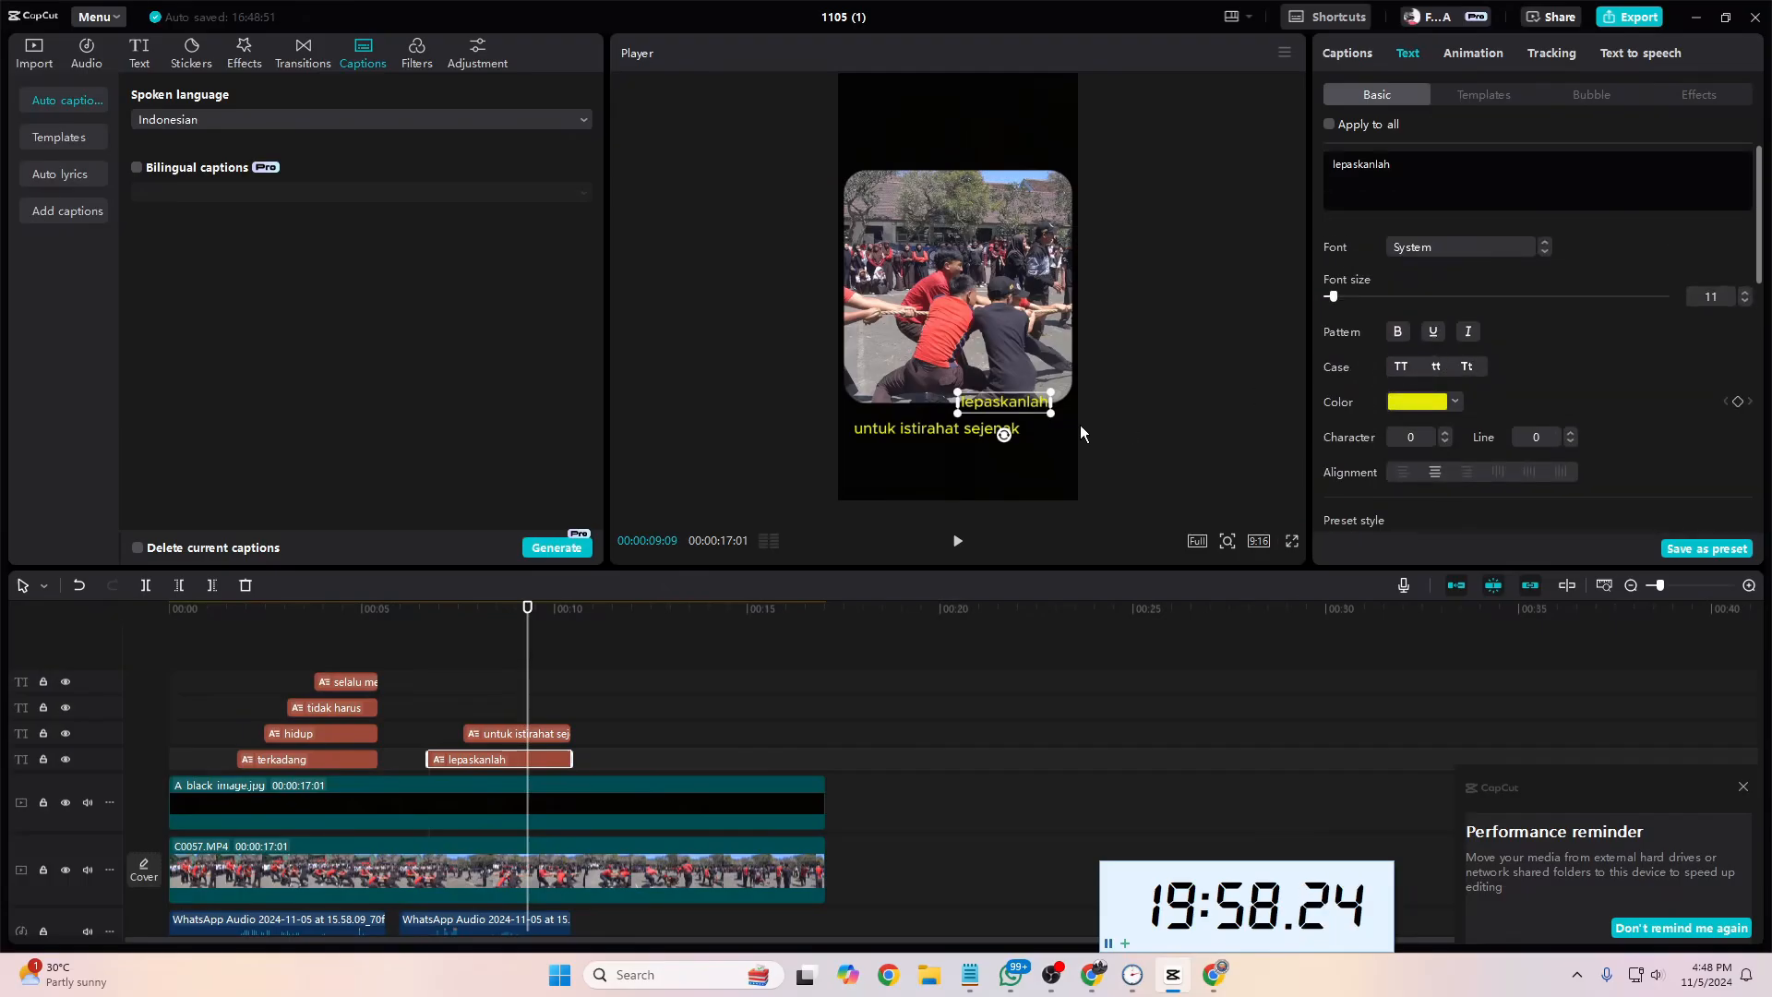
{"action": "left_click", "coordinate": [554, 734]}
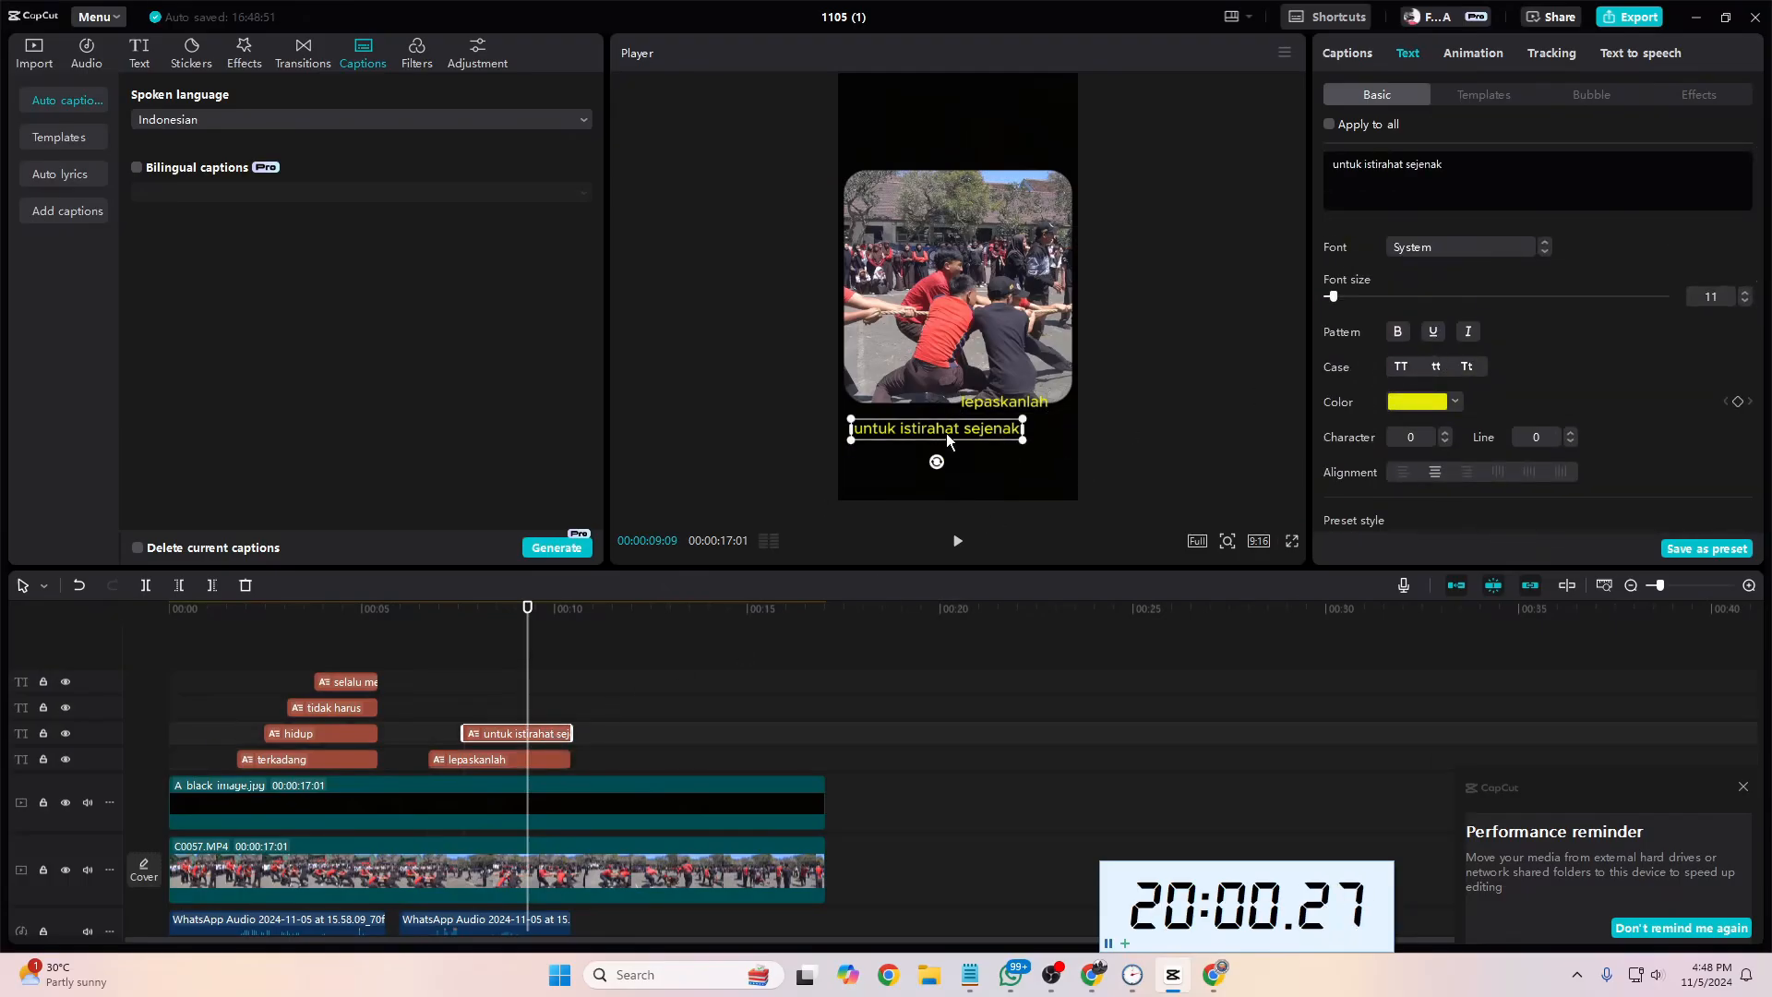
{"action": "left_click_drag", "start_coordinate": [945, 434], "coordinate": [969, 423]}
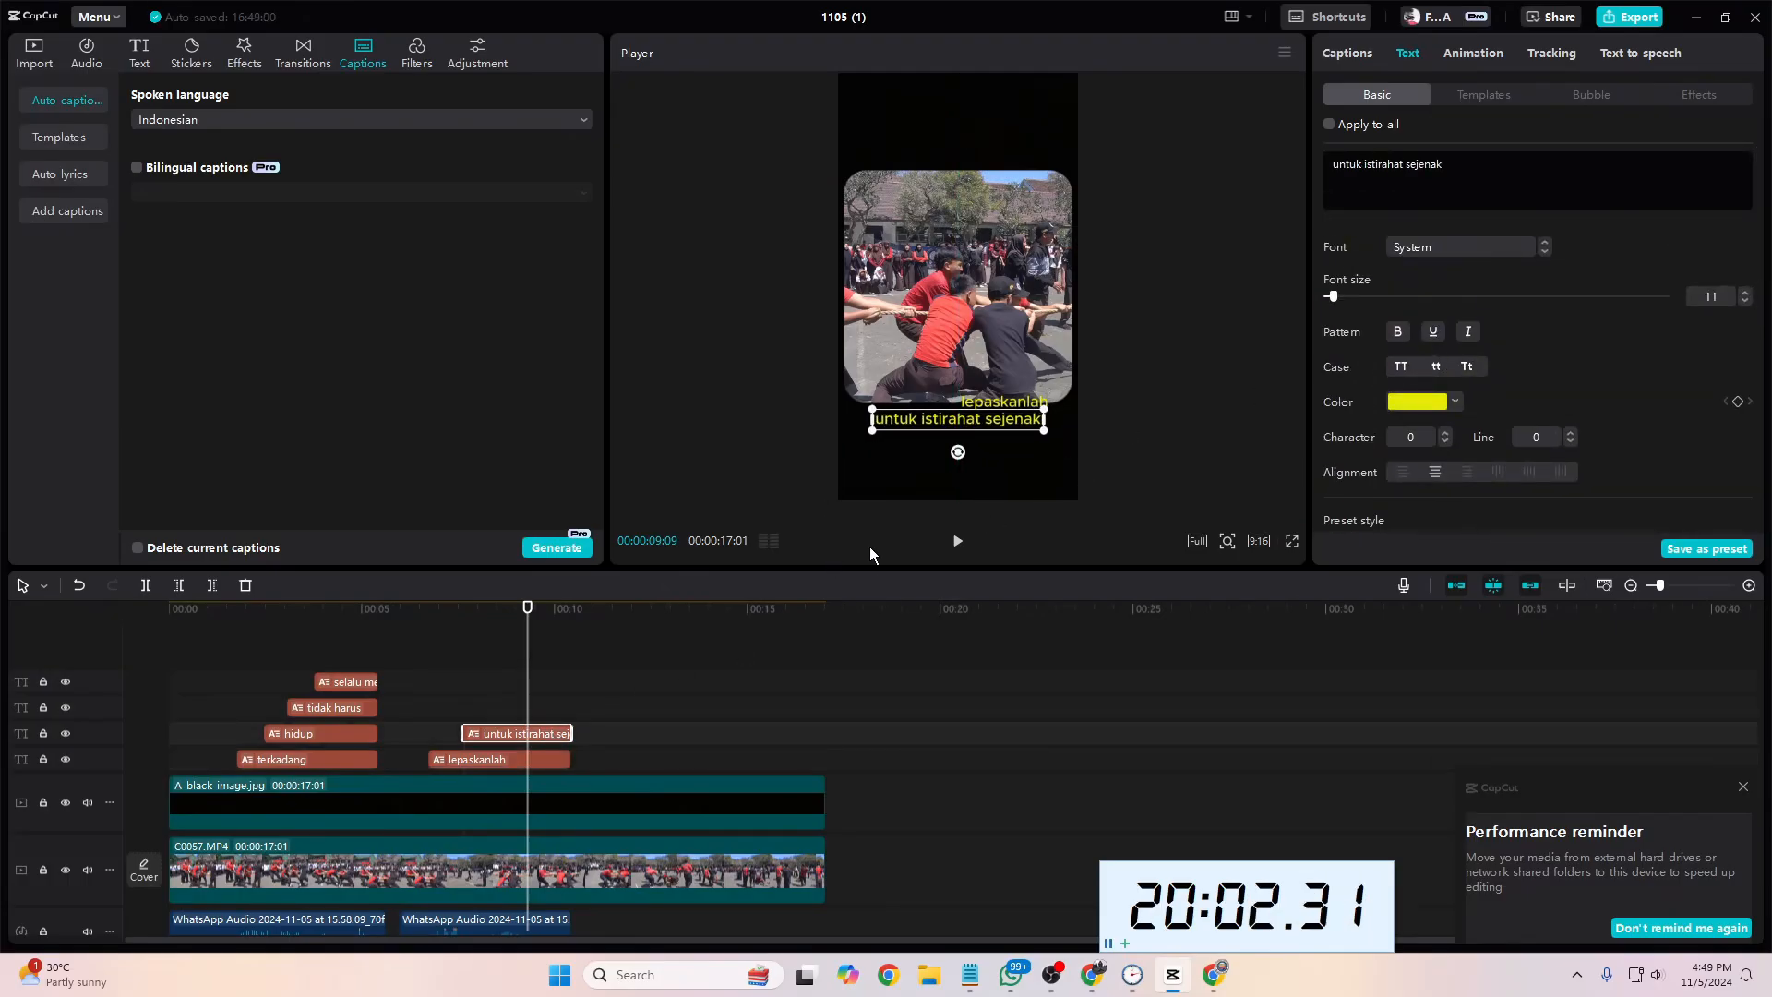
Step: Play from 00:00:06:22 and trim the start of the "untuk istirahat sejenak" caption to the last voice-over marker
{"action": "left_click_drag", "start_coordinate": [528, 691], "coordinate": [429, 690]}
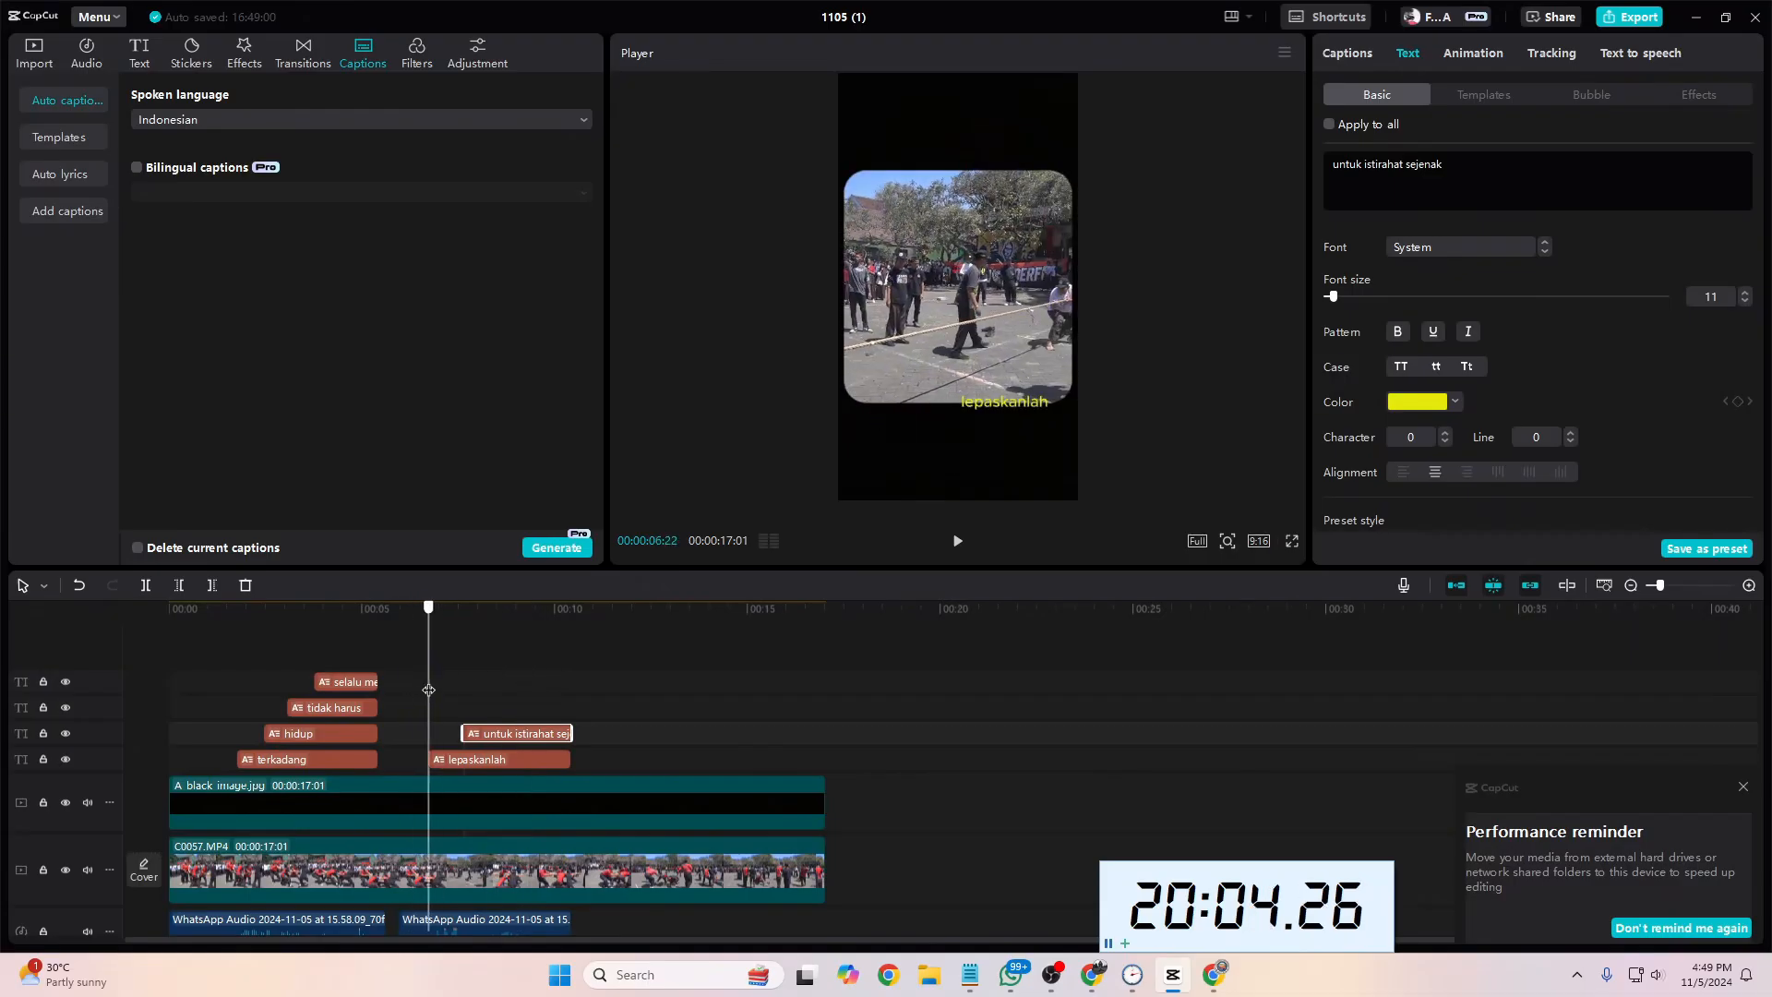
{"action": "key", "text": "space"}
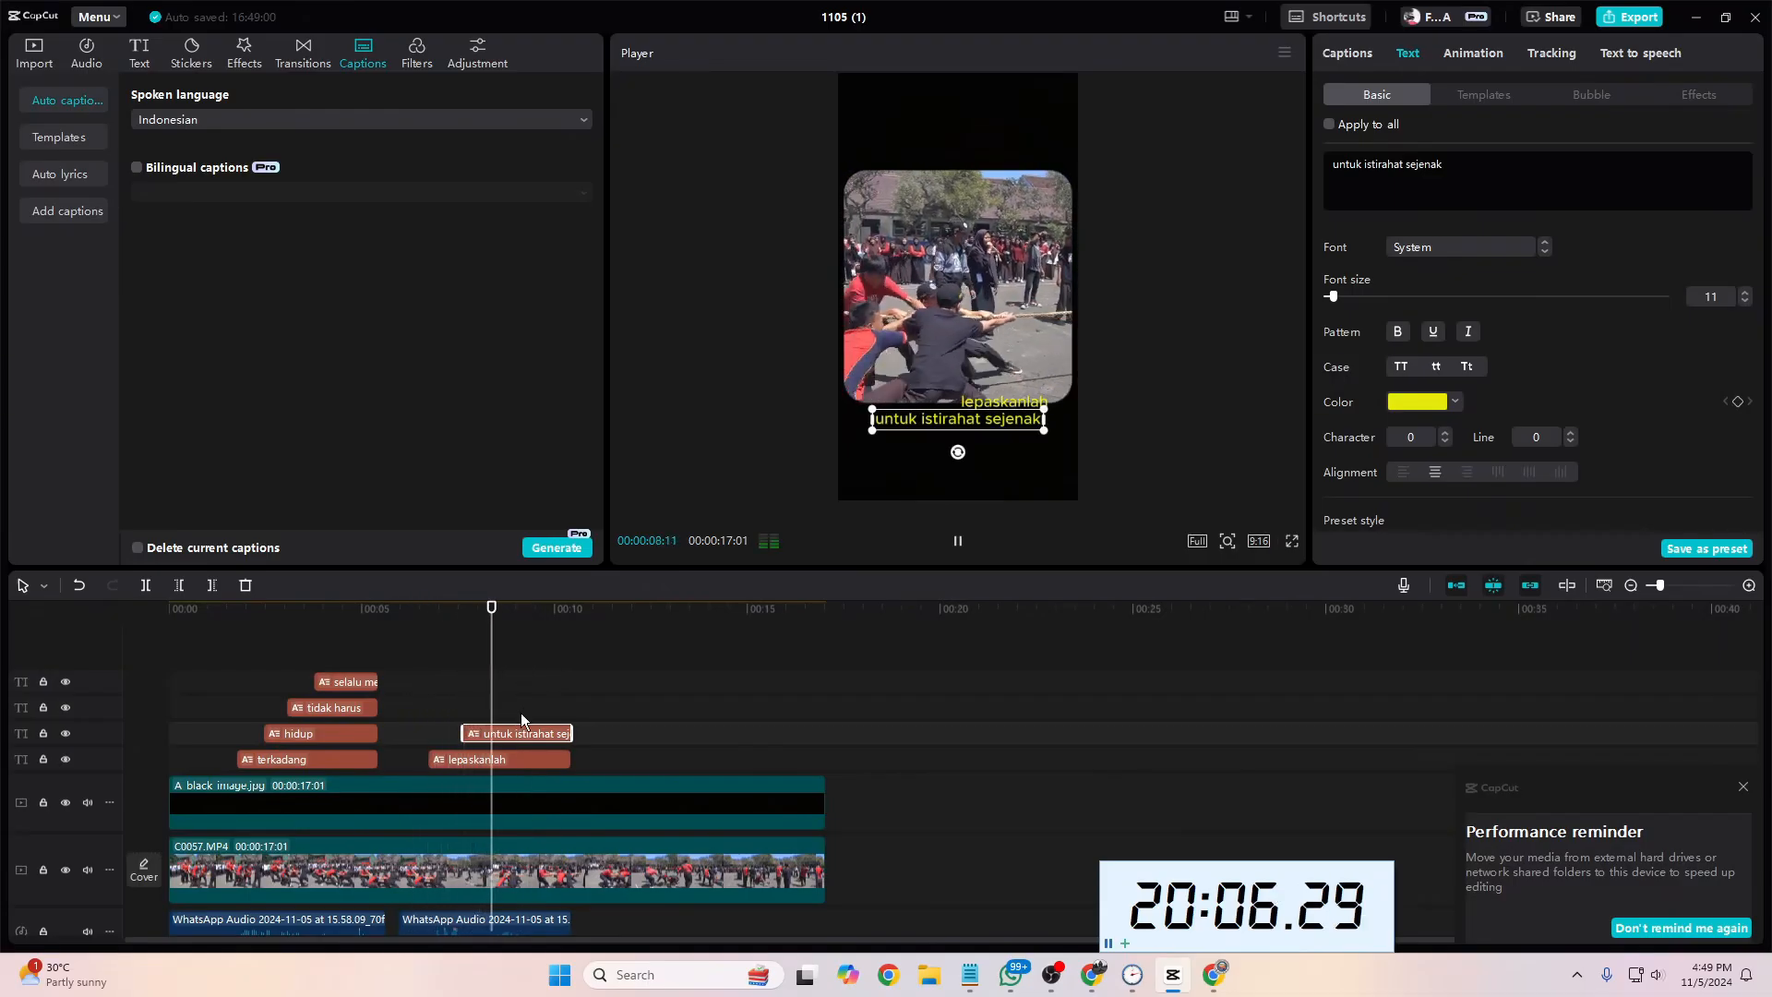
{"action": "scroll", "coordinate": [574, 764], "scroll_direction": "down", "scroll_amount": 4}
{"action": "key", "text": "space"}
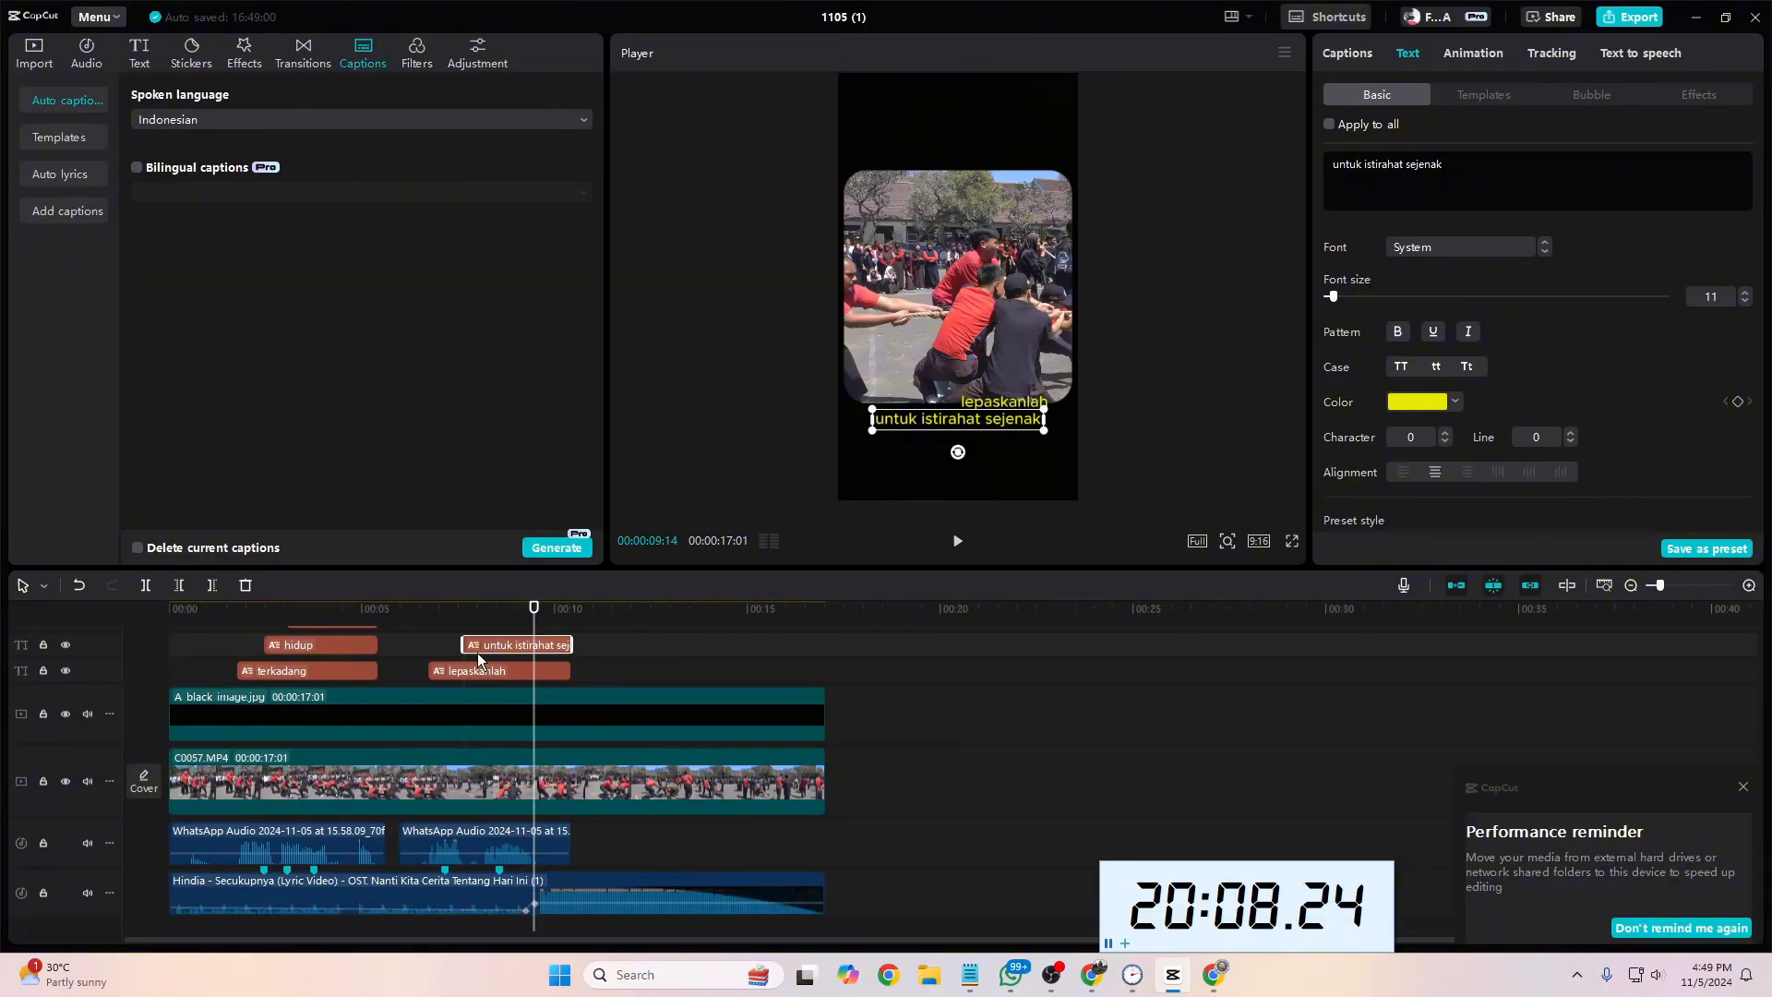
{"action": "left_click_drag", "start_coordinate": [466, 646], "coordinate": [499, 645]}
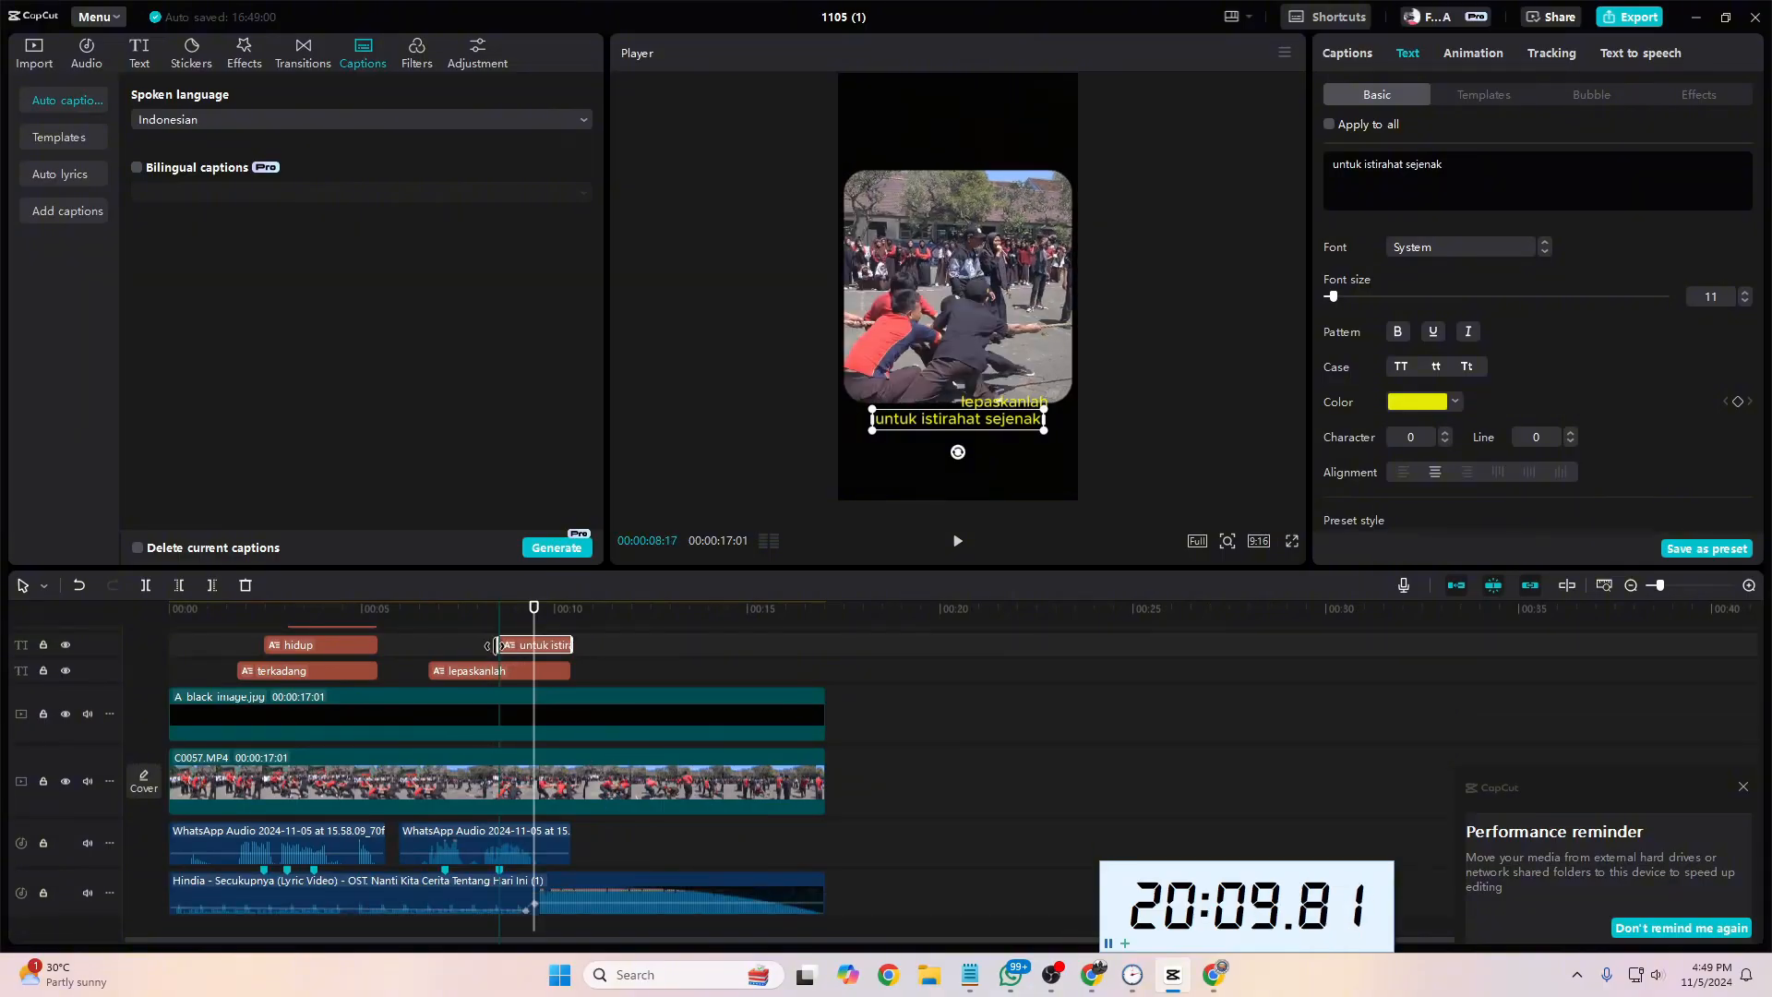
Step: Shift the last voice-over marker earlier to the spoken phrase and start the "untuk istirahat sejenak" caption there, at about 00:00:08:08
{"action": "left_click", "coordinate": [427, 611]}
{"action": "key", "text": "space"}
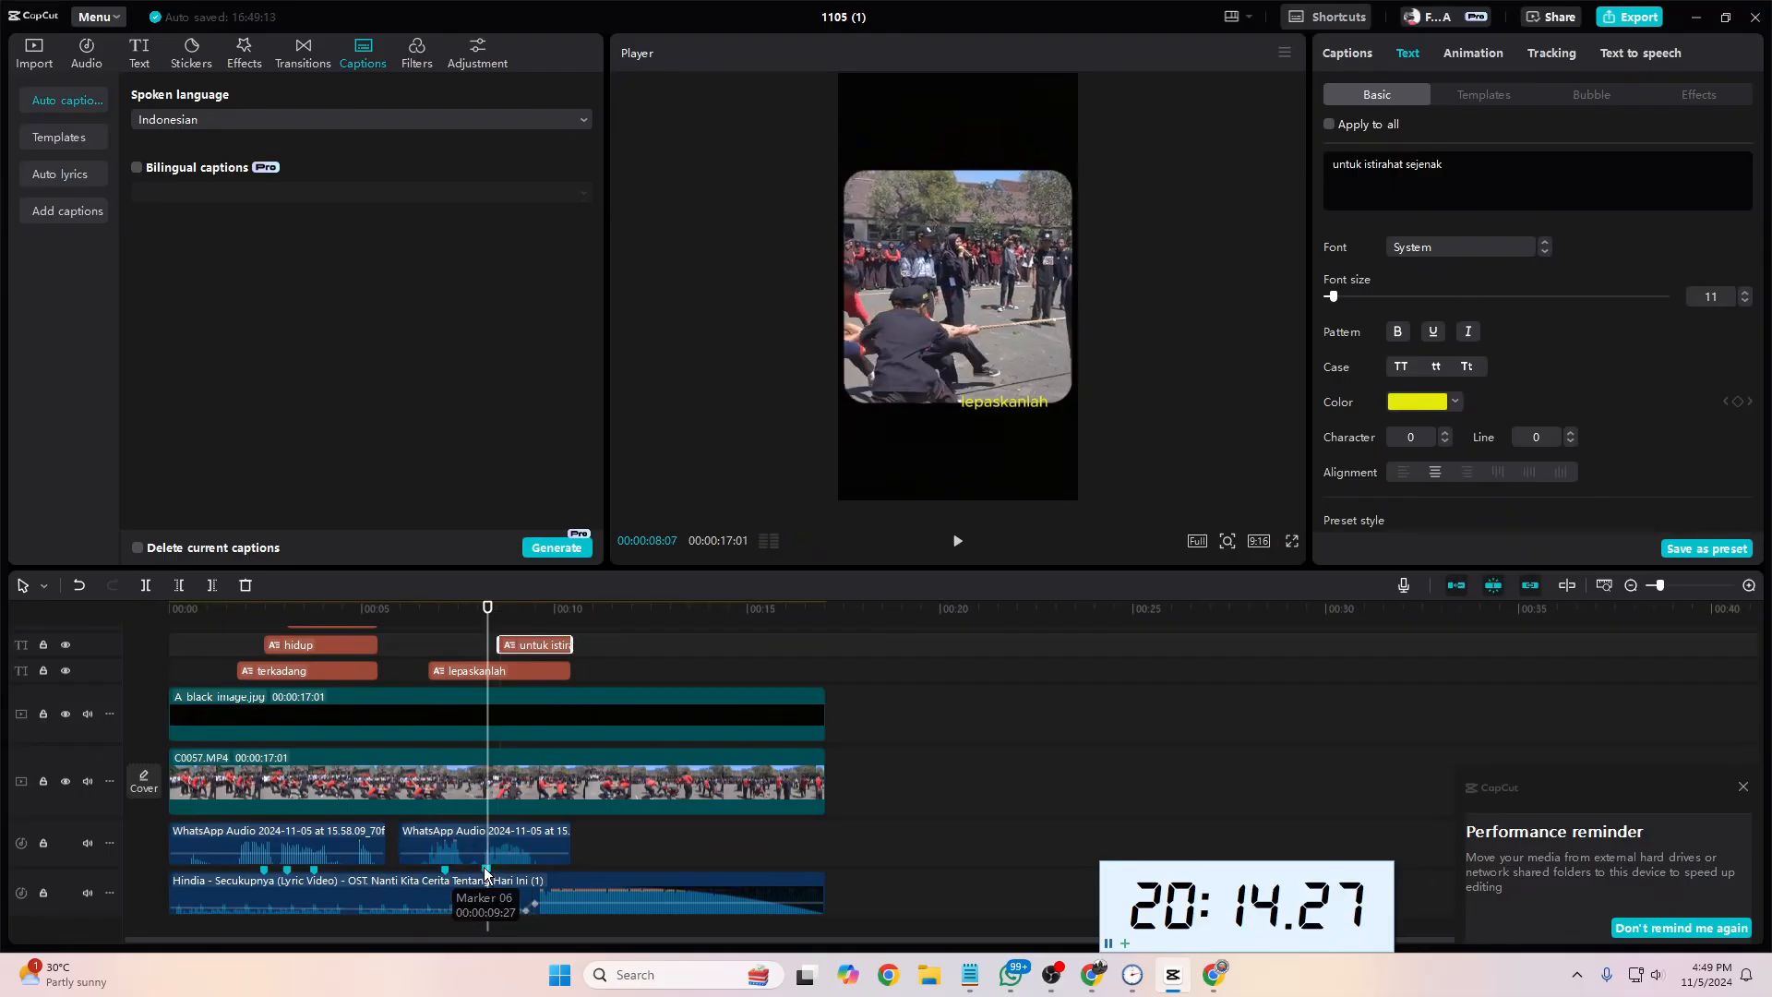
{"action": "left_click_drag", "start_coordinate": [491, 650], "coordinate": [486, 650]}
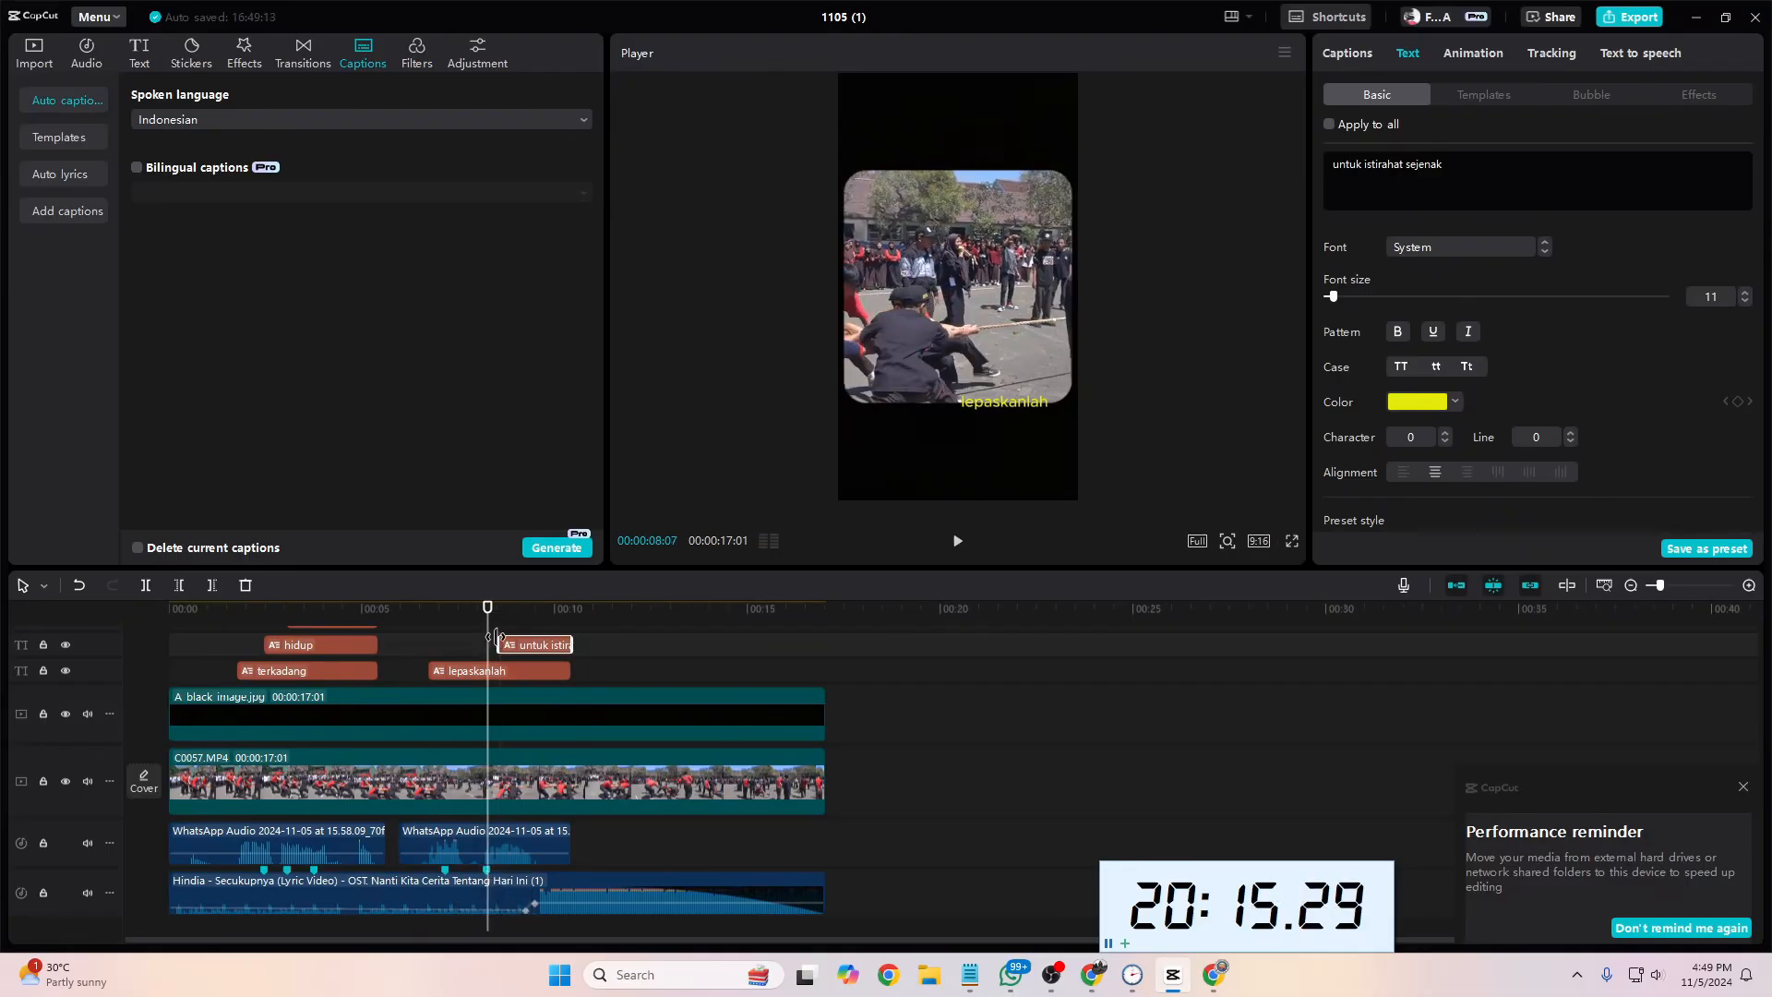
Step: Play the video from the start of the "lepaskanlah" caption to check the retimed second phrase
{"action": "left_click", "coordinate": [427, 611]}
{"action": "key", "text": "space"}
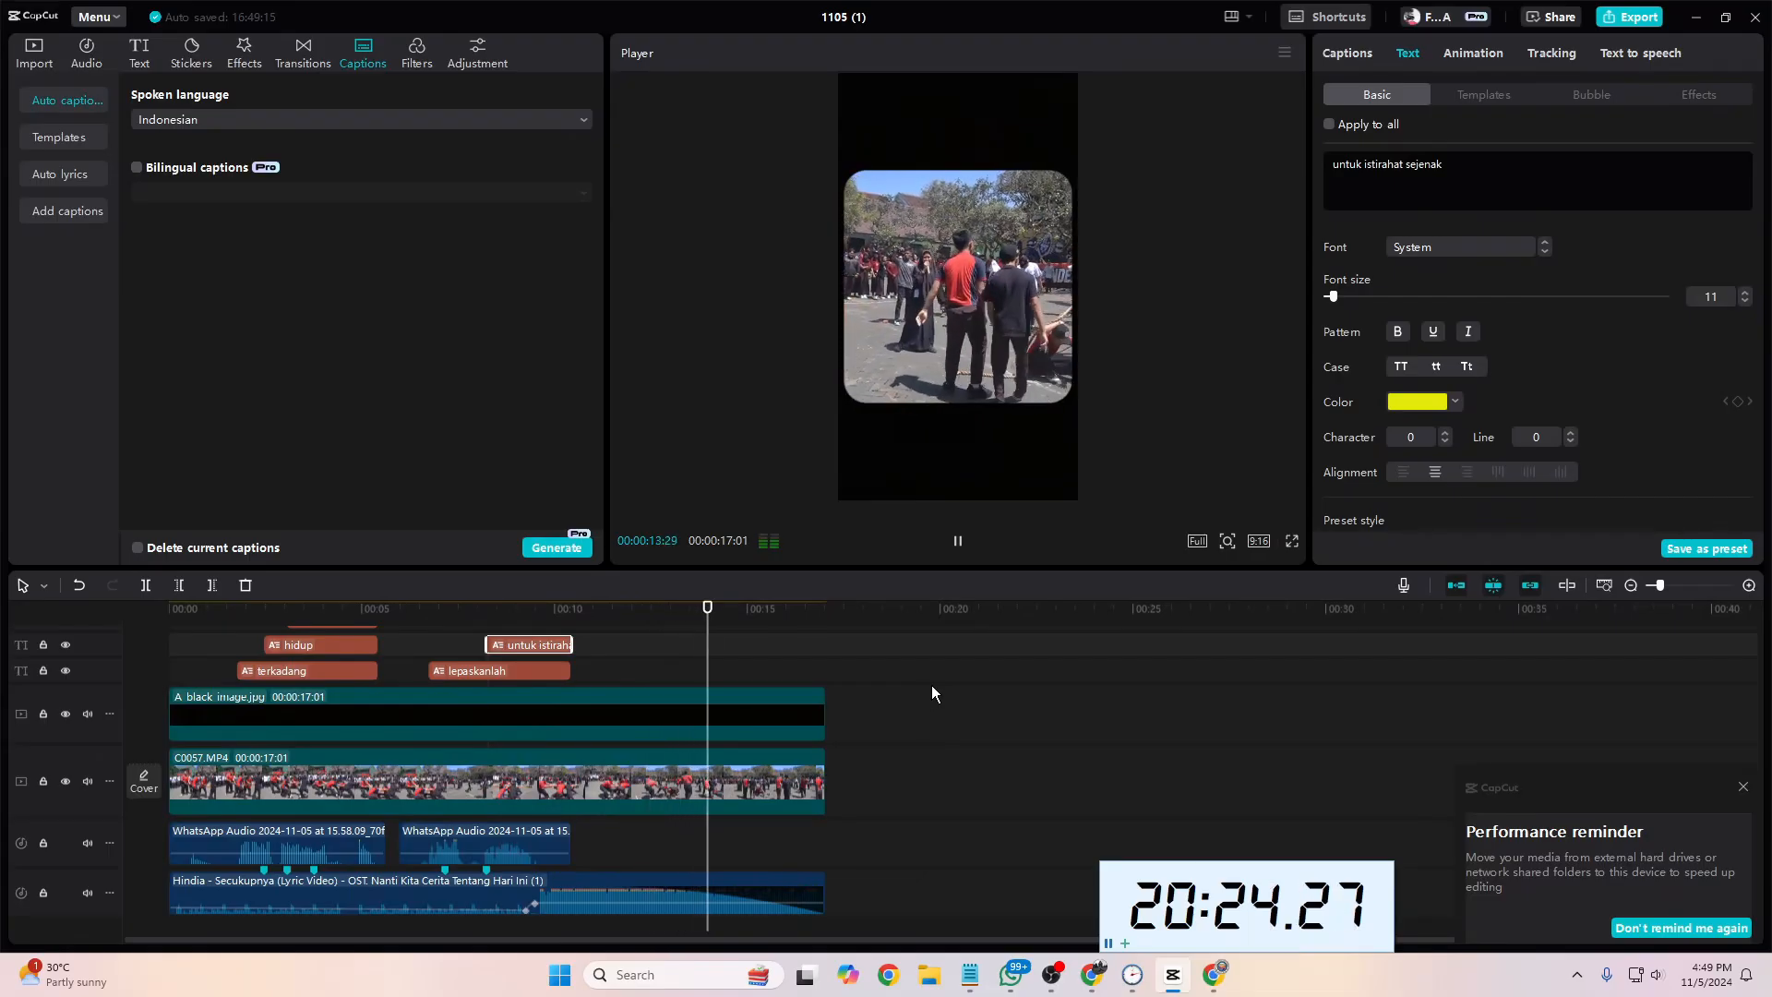
{"action": "key", "text": "space"}
{"action": "scroll", "coordinate": [385, 685], "scroll_direction": "up", "scroll_amount": 2}
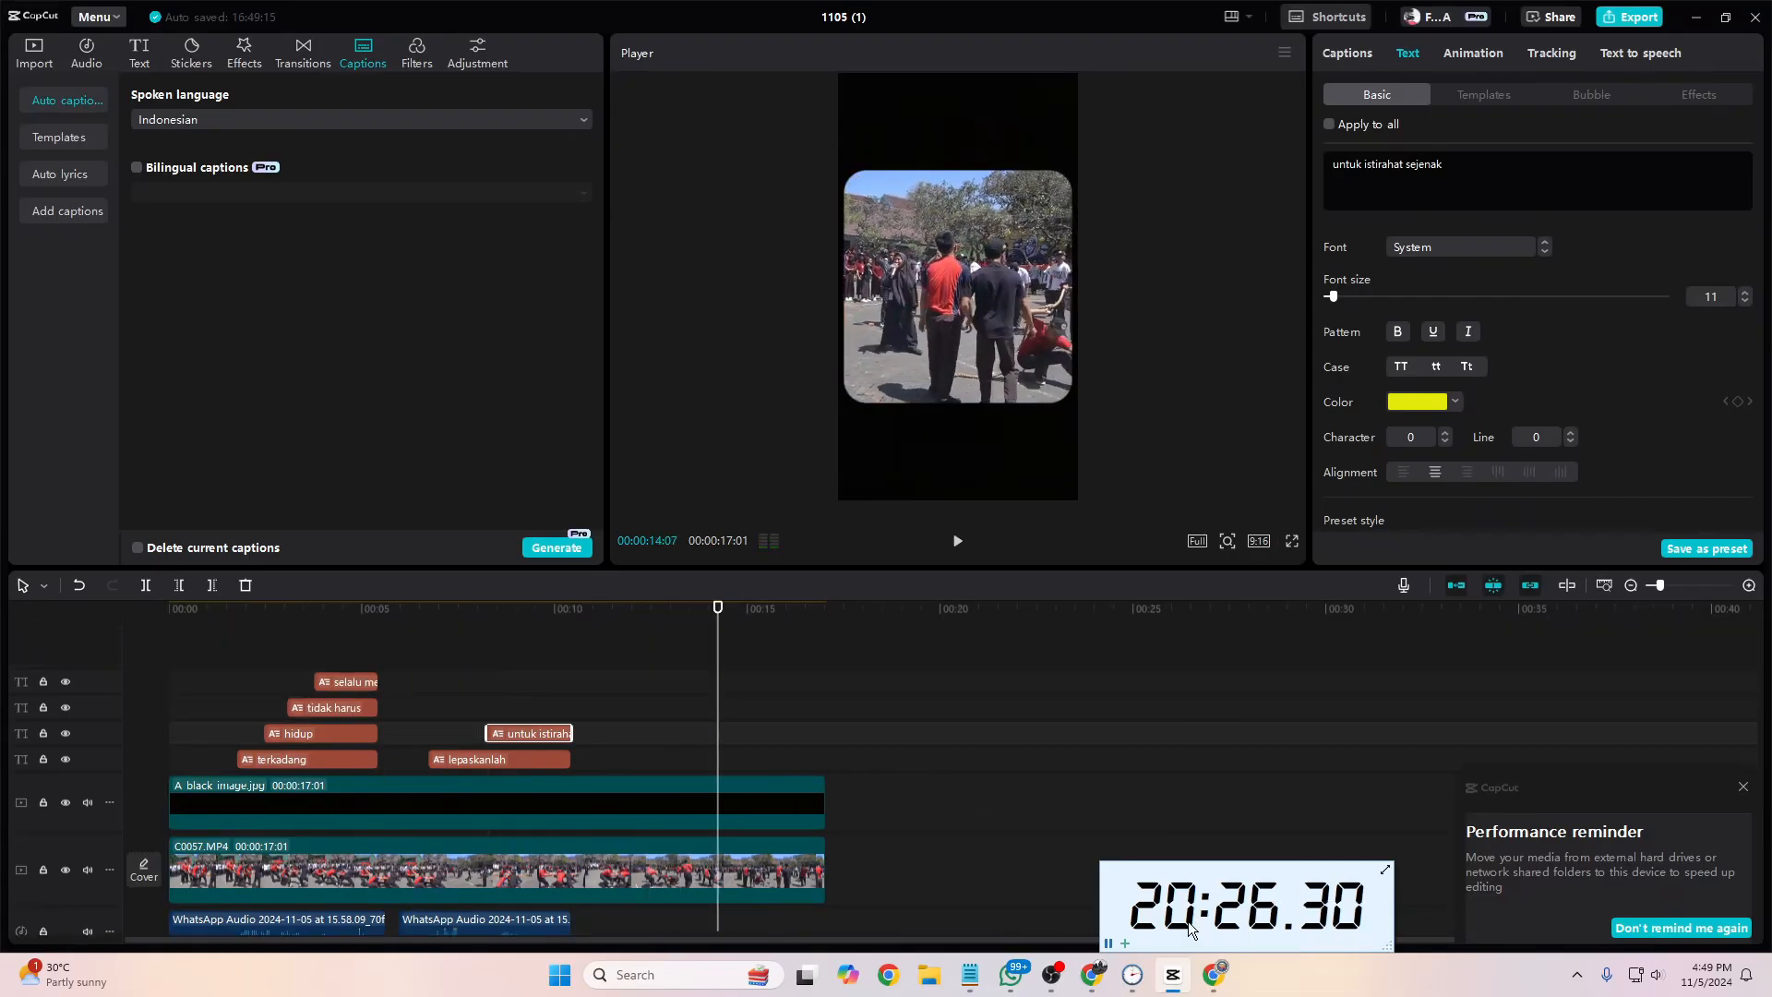
Step: Switch to the Instagram reference in Chrome and examine the caption styling of the video and the account's other posts
{"action": "left_click", "coordinate": [1213, 975]}
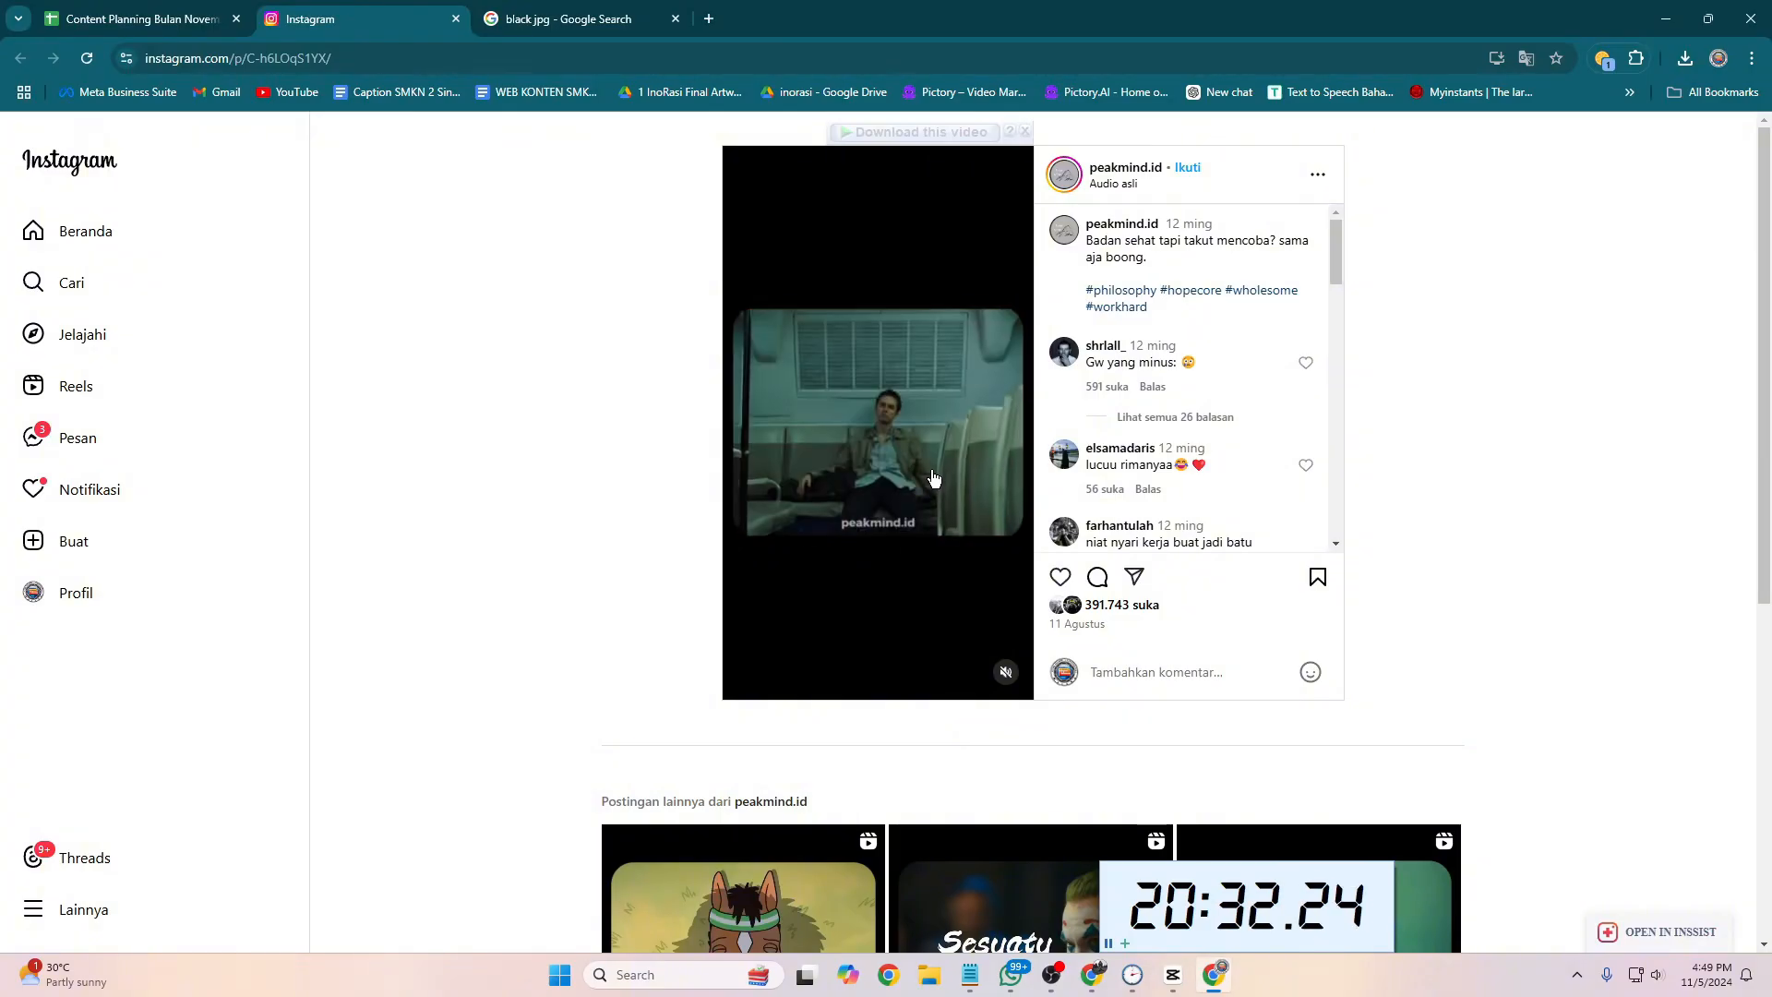
{"action": "scroll", "coordinate": [933, 480], "scroll_direction": "down", "scroll_amount": 6}
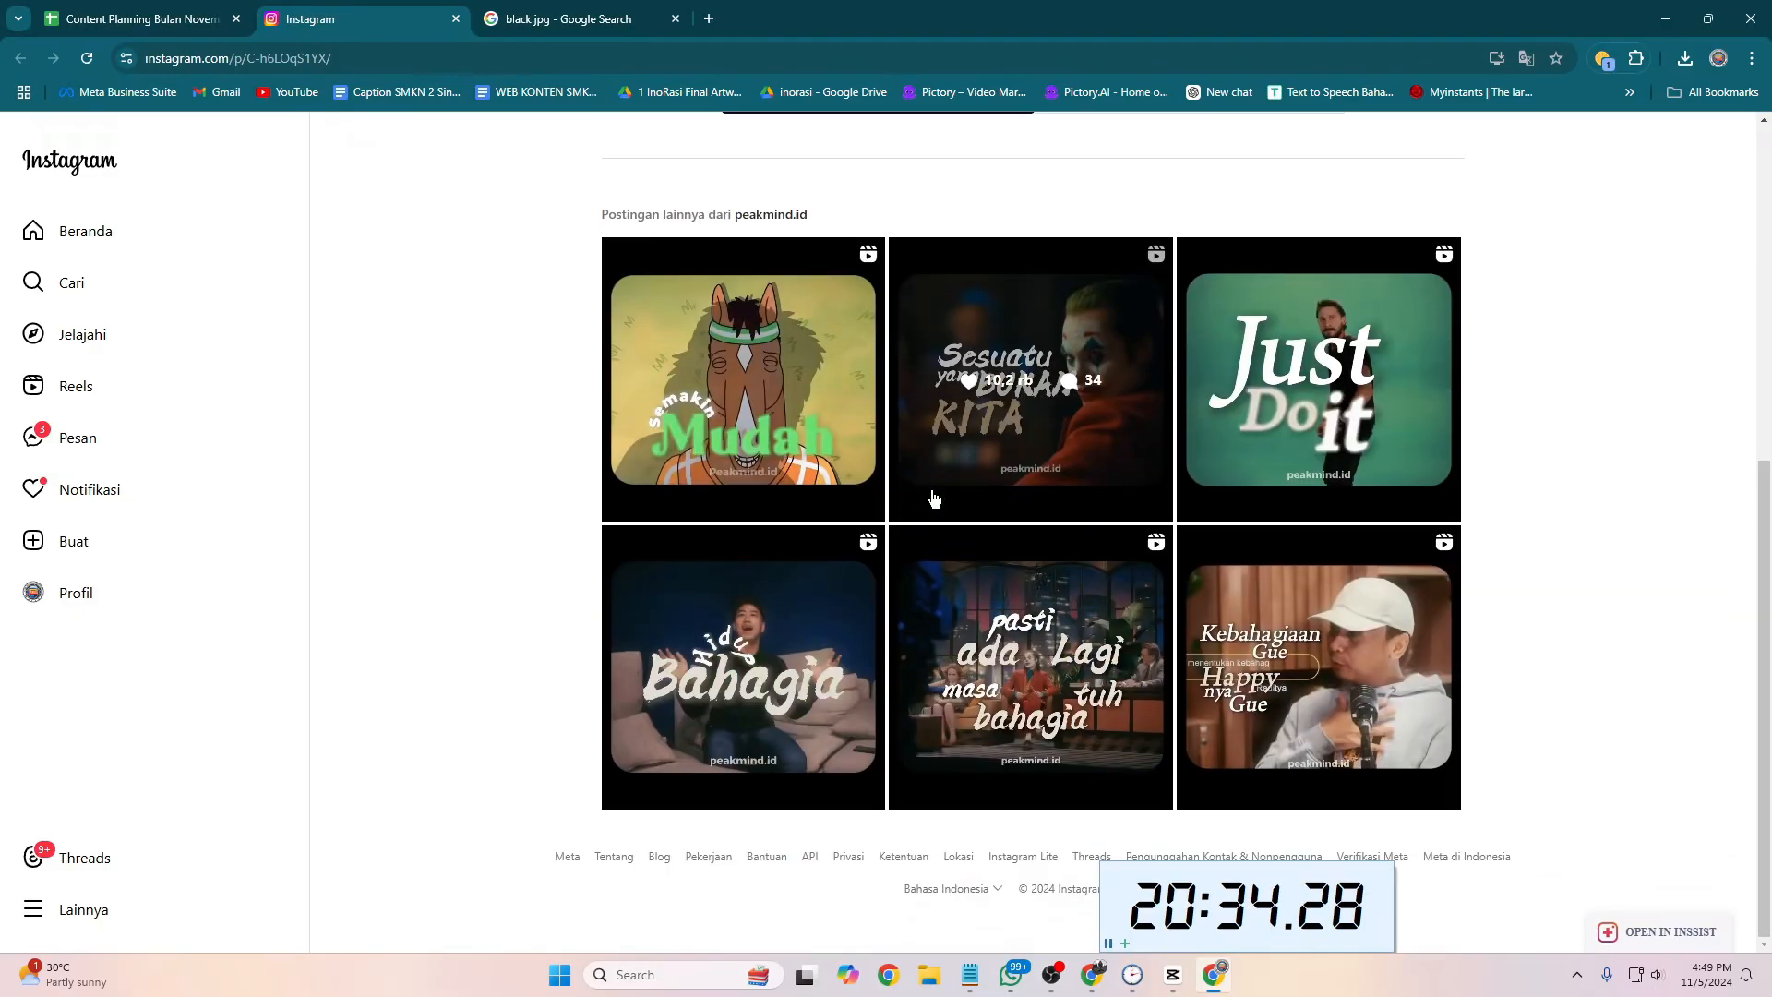
{"action": "scroll", "coordinate": [969, 482], "scroll_direction": "up", "scroll_amount": 6}
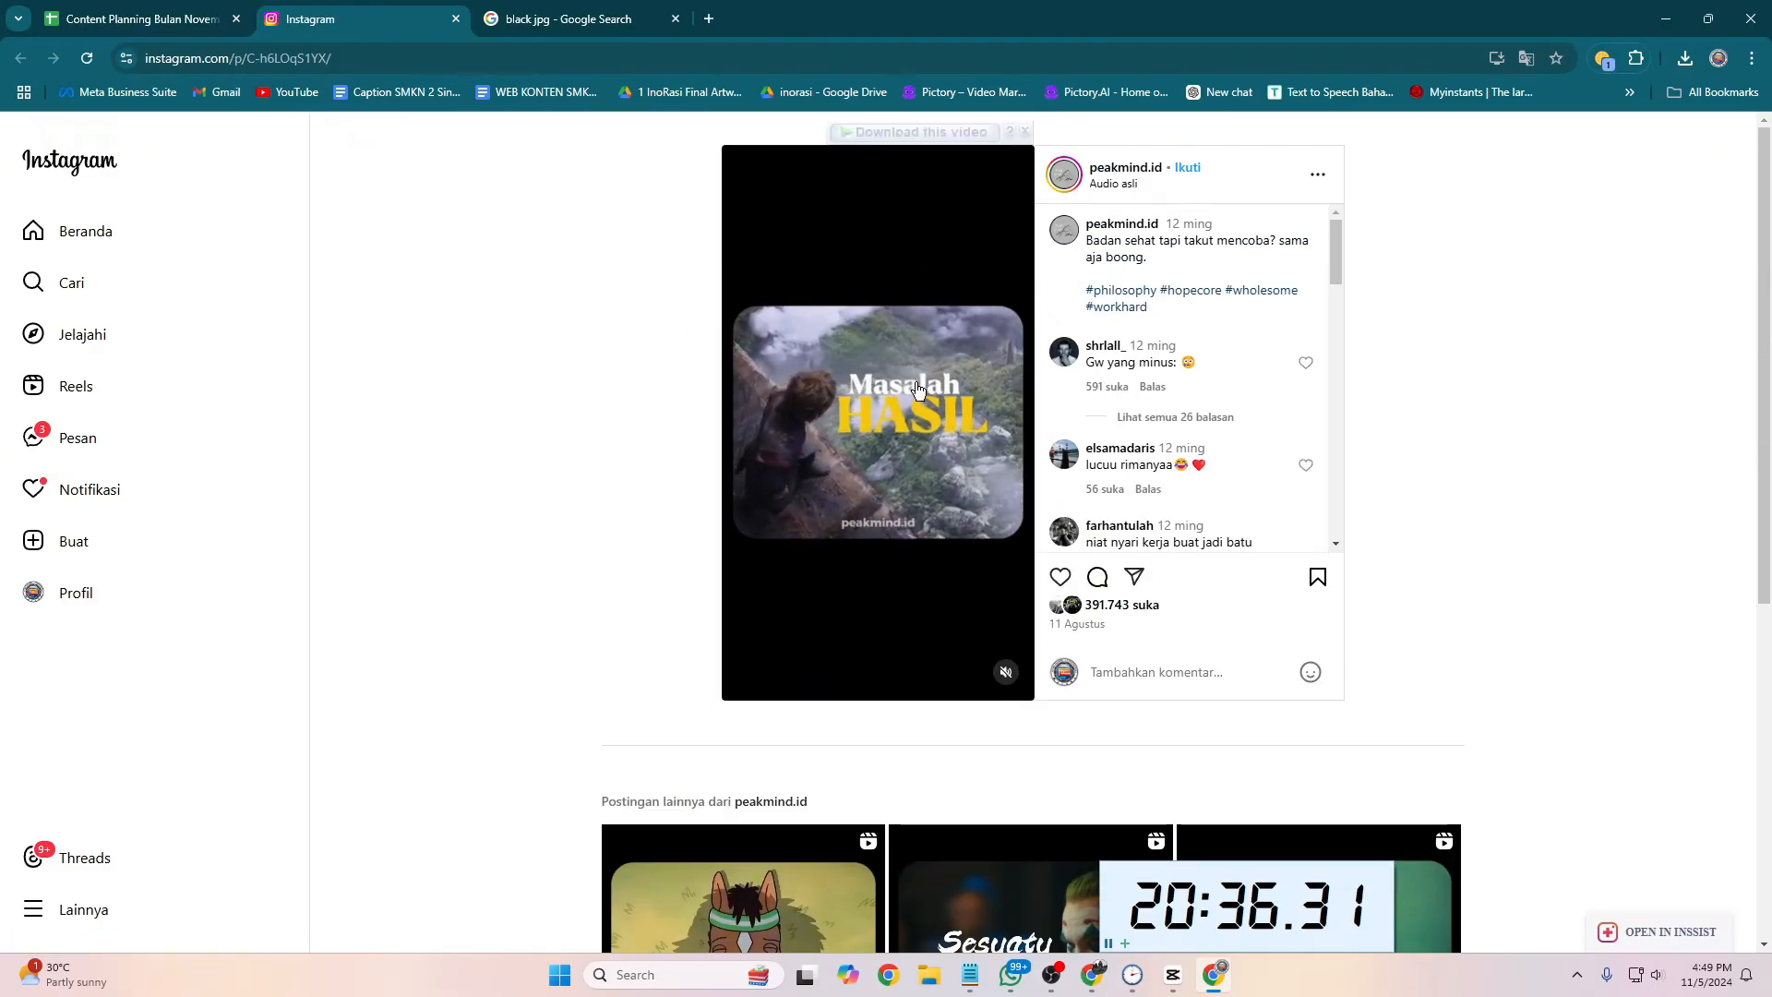
Step: Switch to CapCut, set the "terkadang" caption to Poppins Black Italic at size 21, and place it at the footage's lower right corner
{"action": "key", "text": "alt+Tab"}
{"action": "left_click_drag", "start_coordinate": [269, 611], "coordinate": [252, 621]}
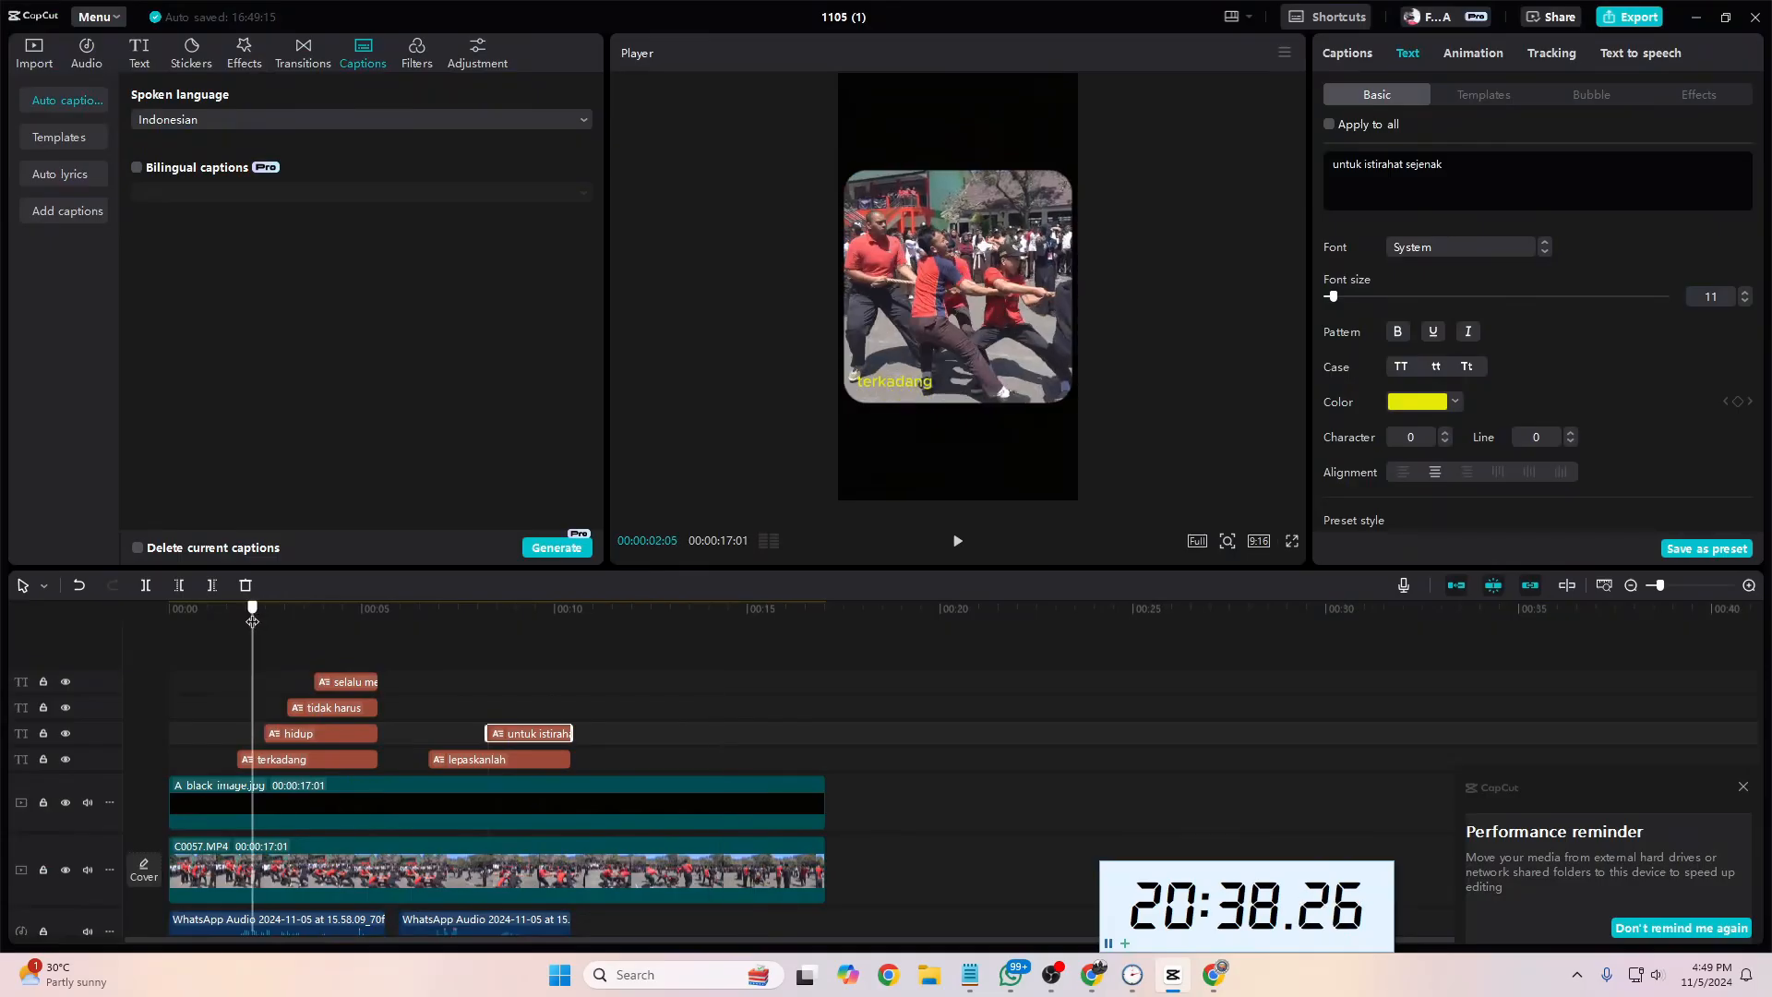
{"action": "left_click", "coordinate": [277, 761]}
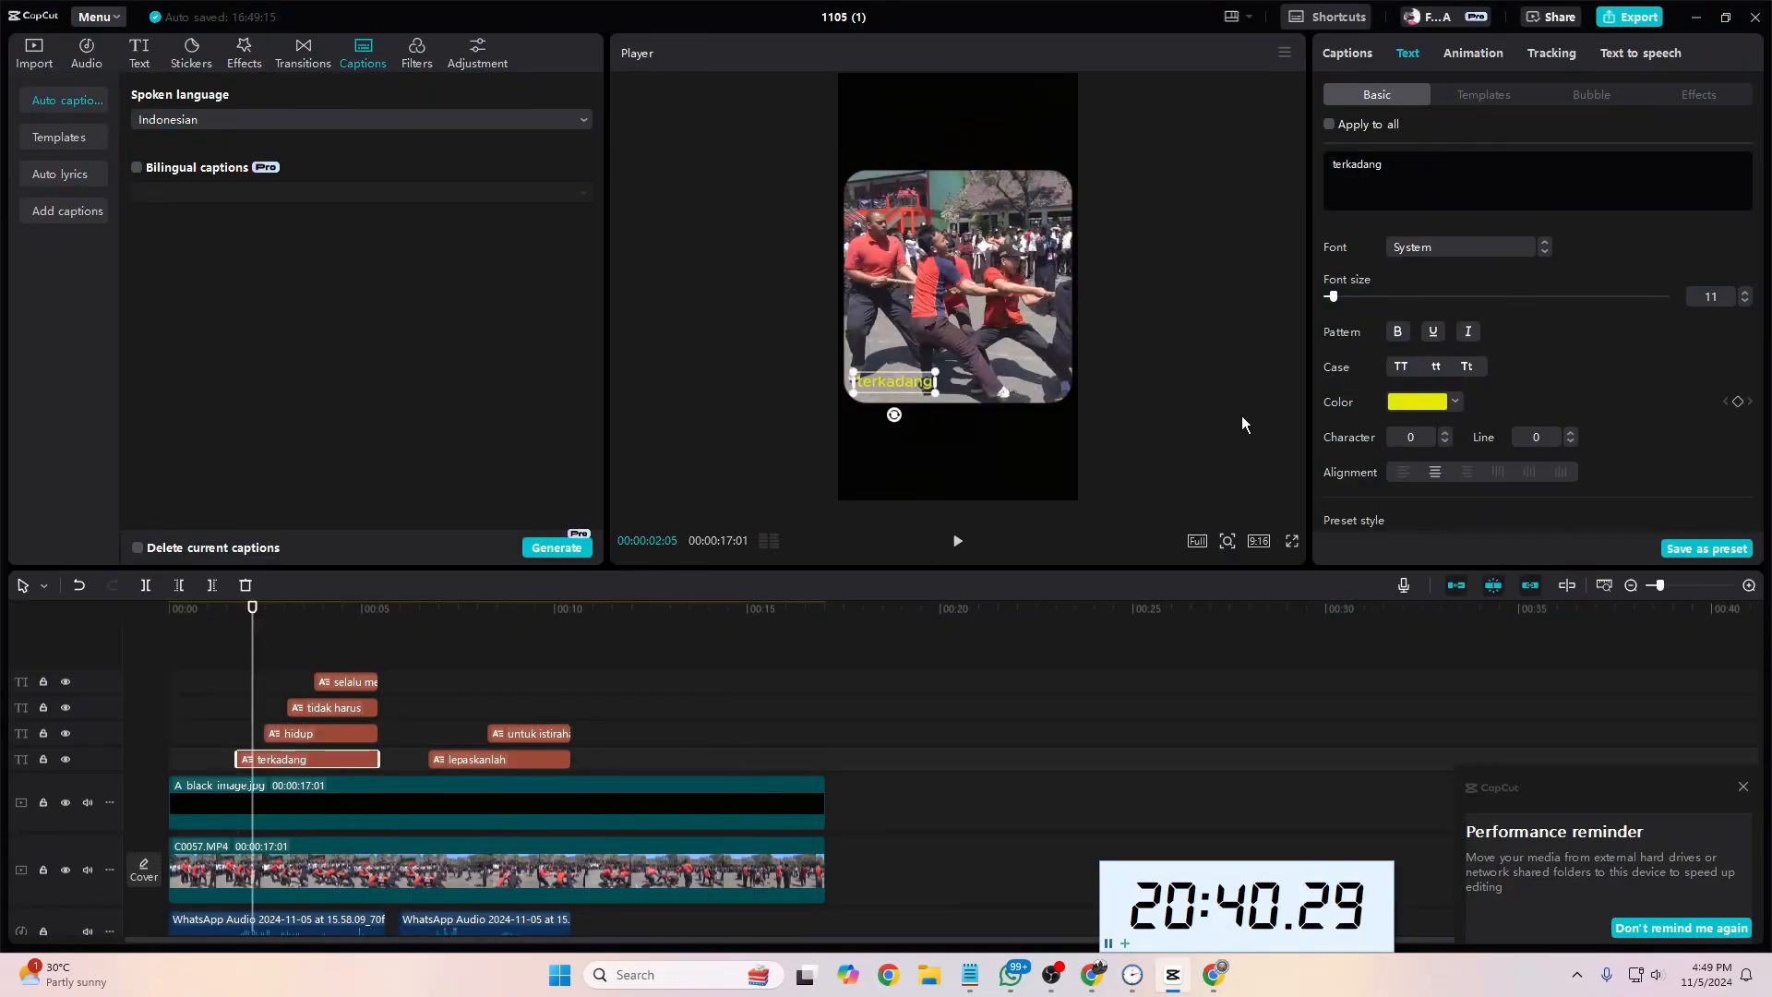
{"action": "left_click_drag", "start_coordinate": [1332, 296], "coordinate": [1346, 299]}
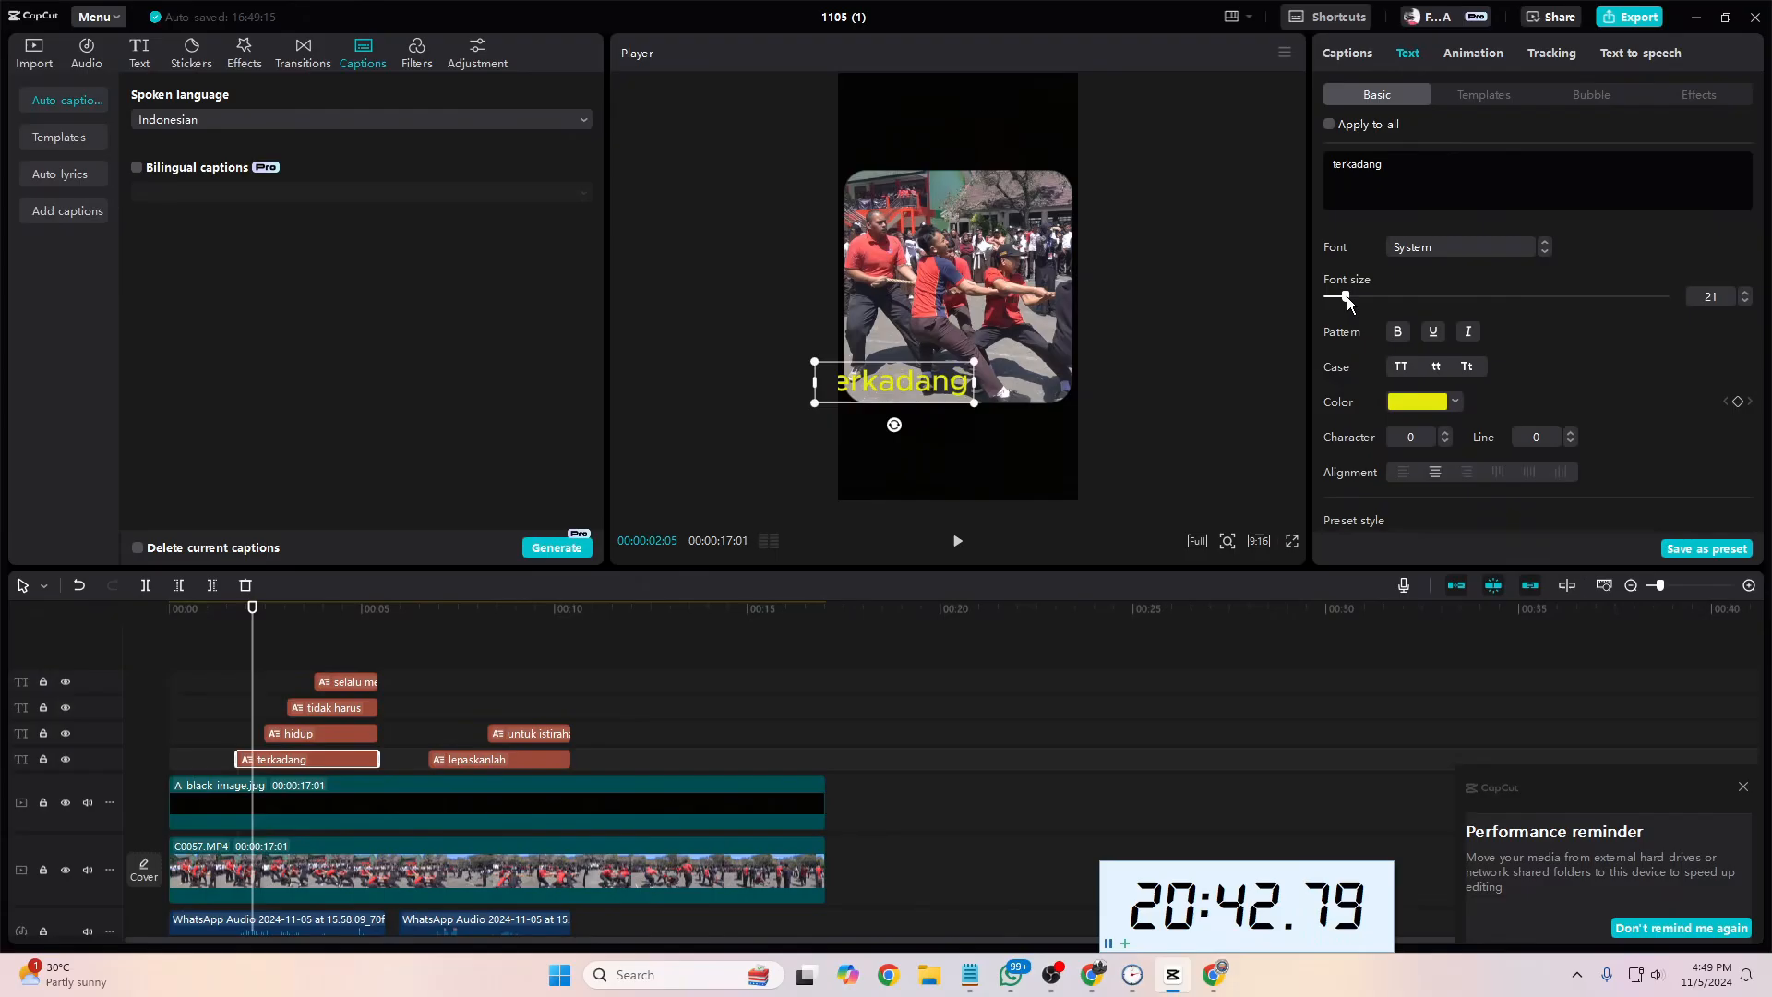
{"action": "left_click", "coordinate": [1447, 250]}
{"action": "left_click", "coordinate": [1477, 345]}
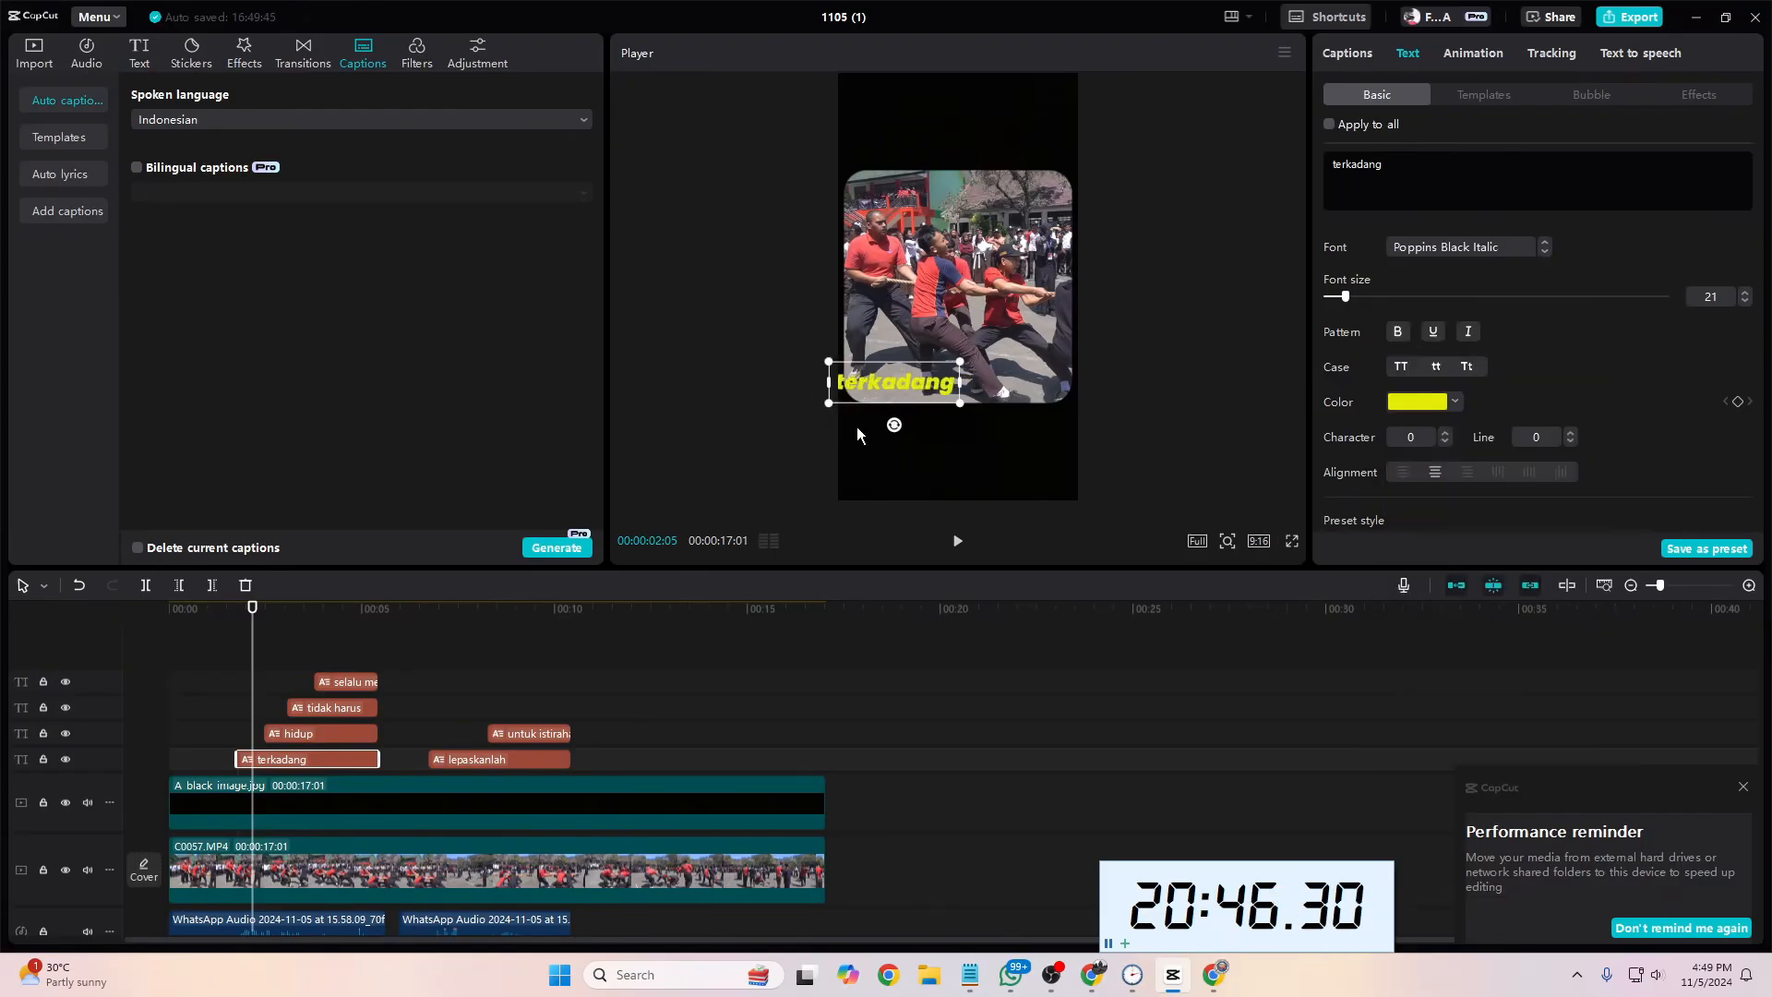
{"action": "left_click_drag", "start_coordinate": [921, 381], "coordinate": [1015, 376]}
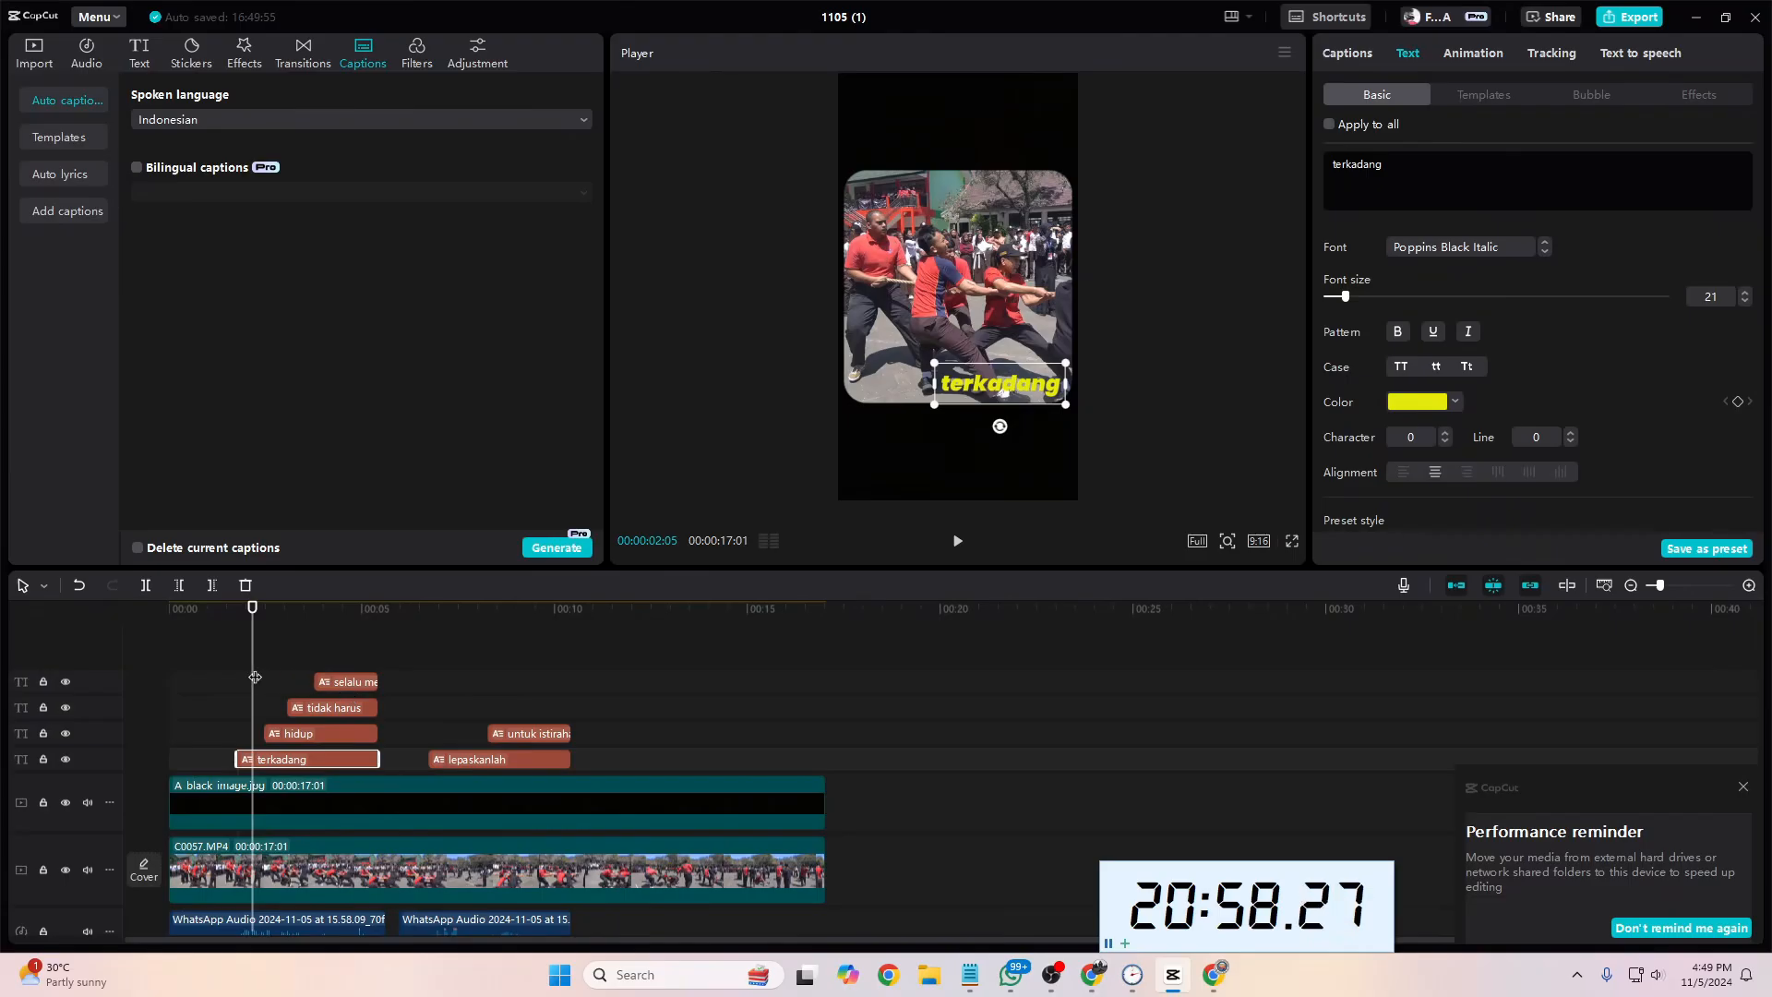
Step: Color the "hidup", "tidak harus" and "selalu menarik" captions white (FFFFFF) together
{"action": "left_click_drag", "start_coordinate": [253, 679], "coordinate": [276, 678]}
{"action": "left_click", "coordinate": [319, 736]}
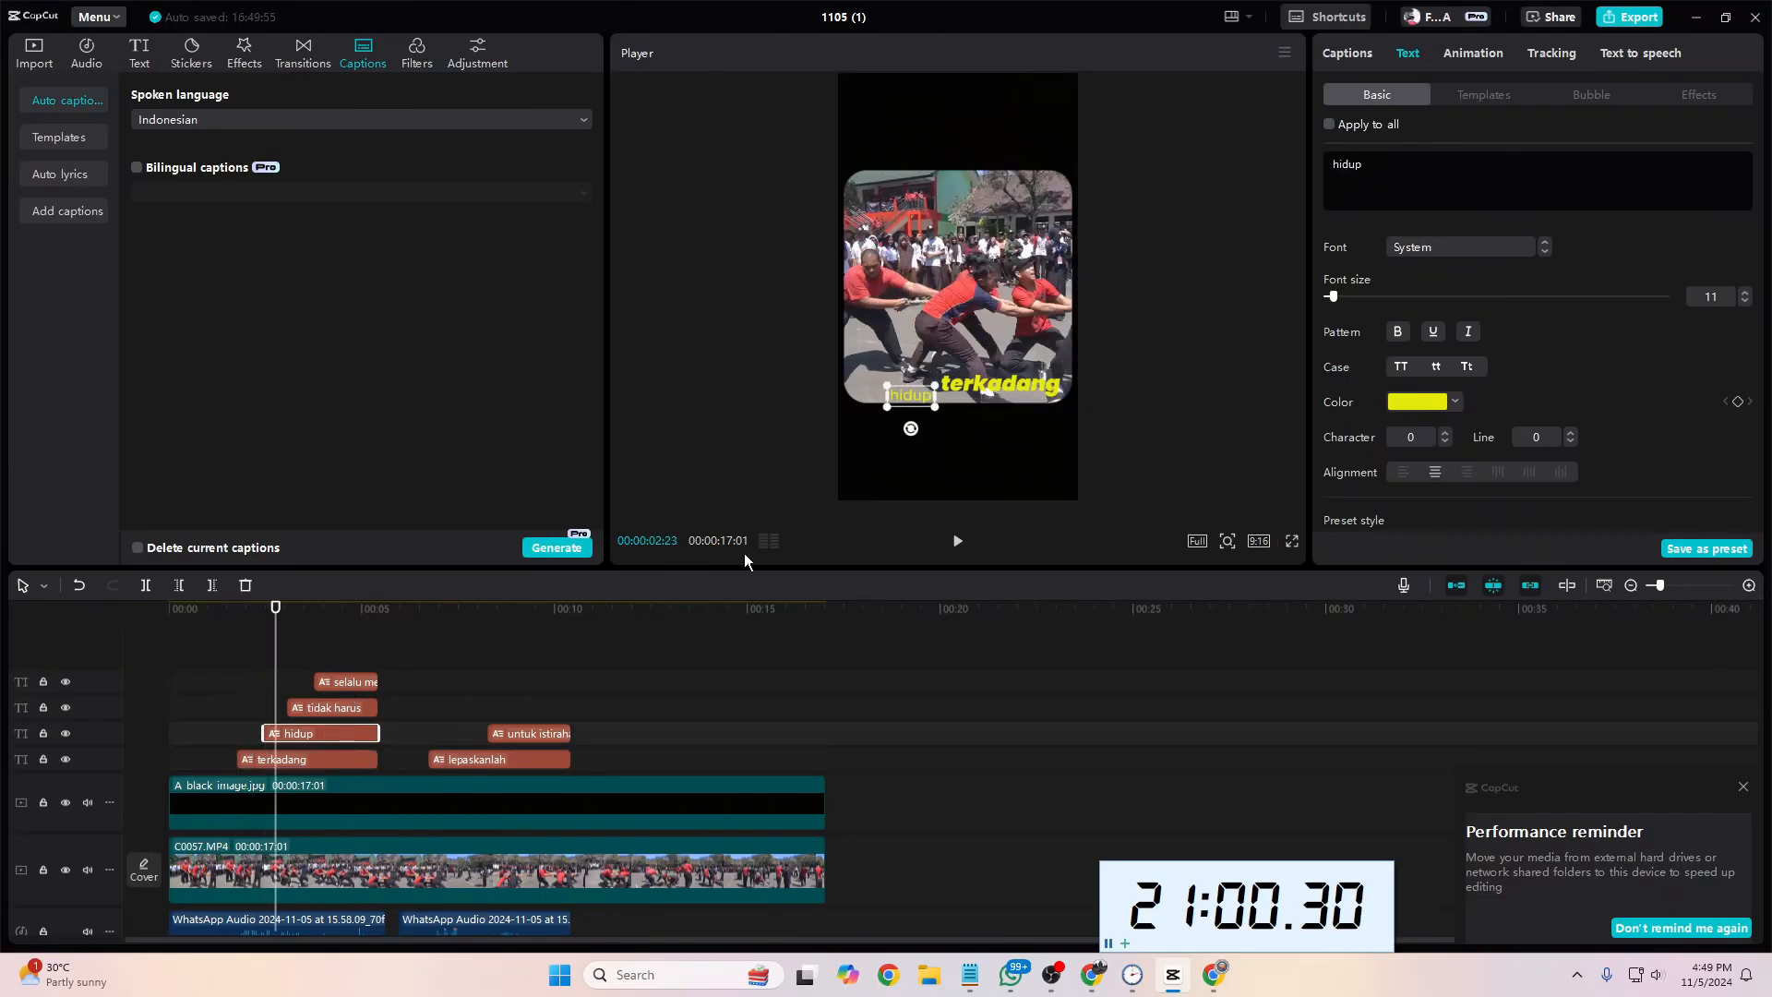
{"action": "left_click_drag", "start_coordinate": [274, 666], "coordinate": [341, 671]}
{"action": "left_click", "coordinate": [370, 682]}
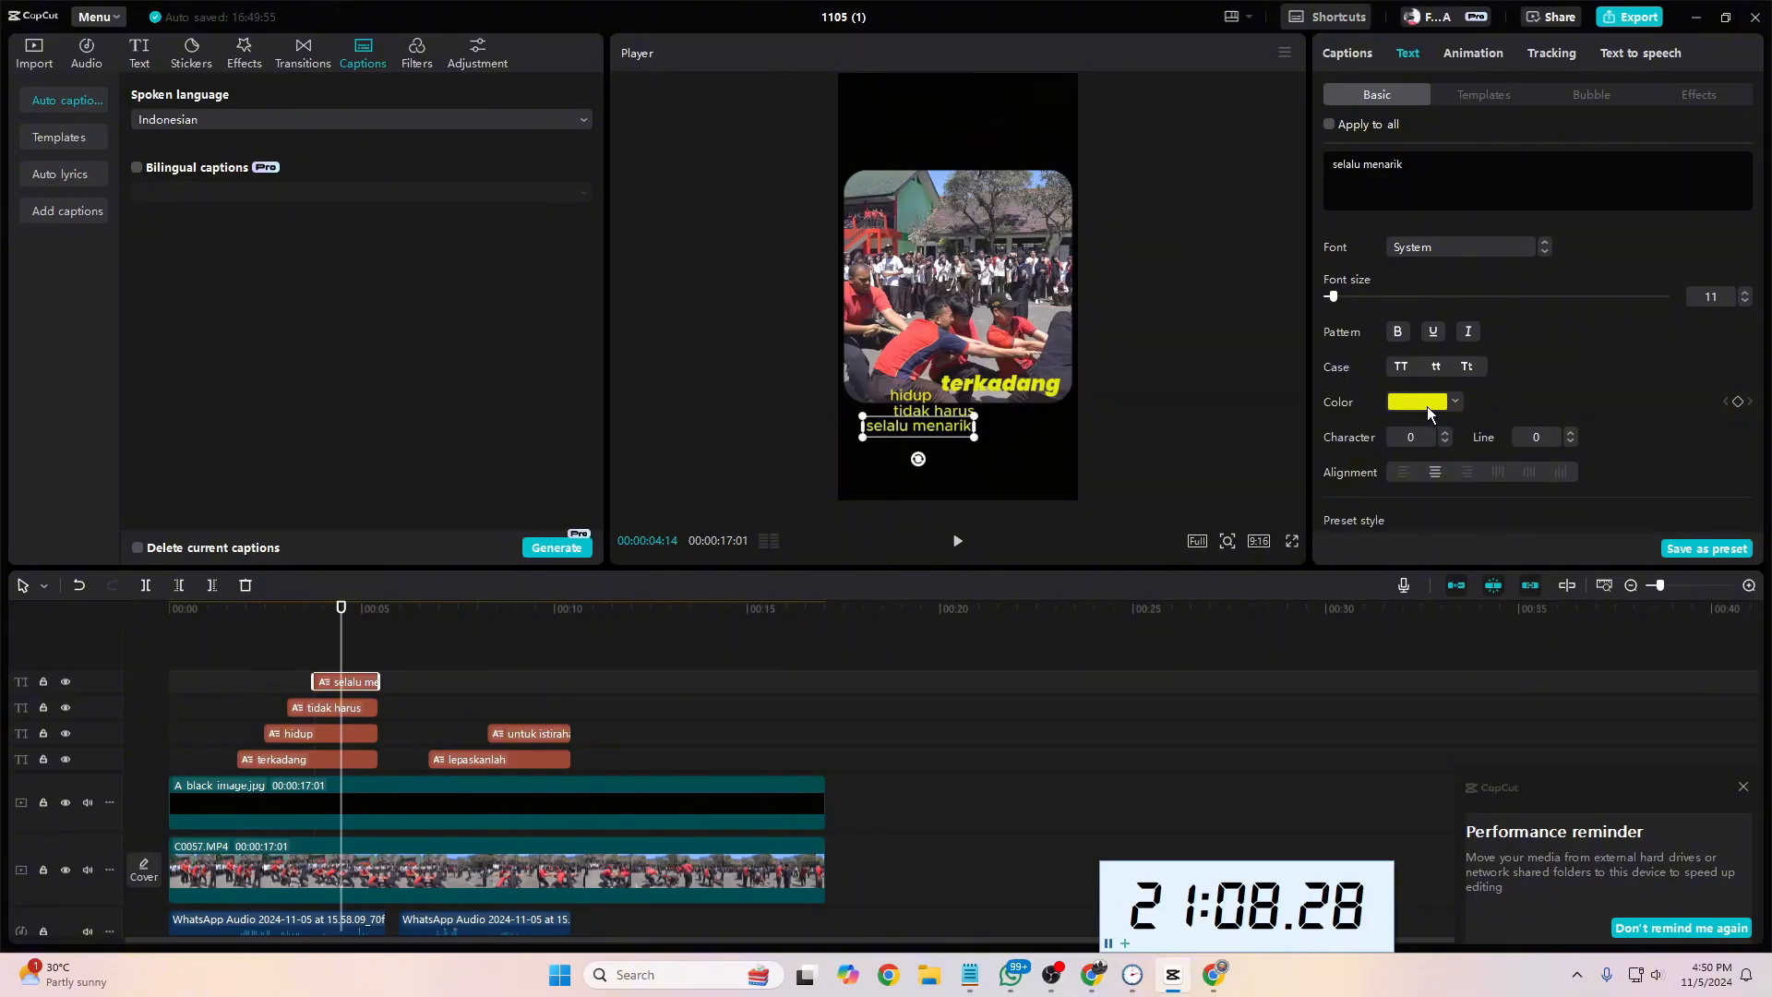
{"action": "left_click_drag", "start_coordinate": [453, 661], "coordinate": [263, 743]}
{"action": "left_click", "coordinate": [1432, 322]}
{"action": "left_click", "coordinate": [1350, 351]}
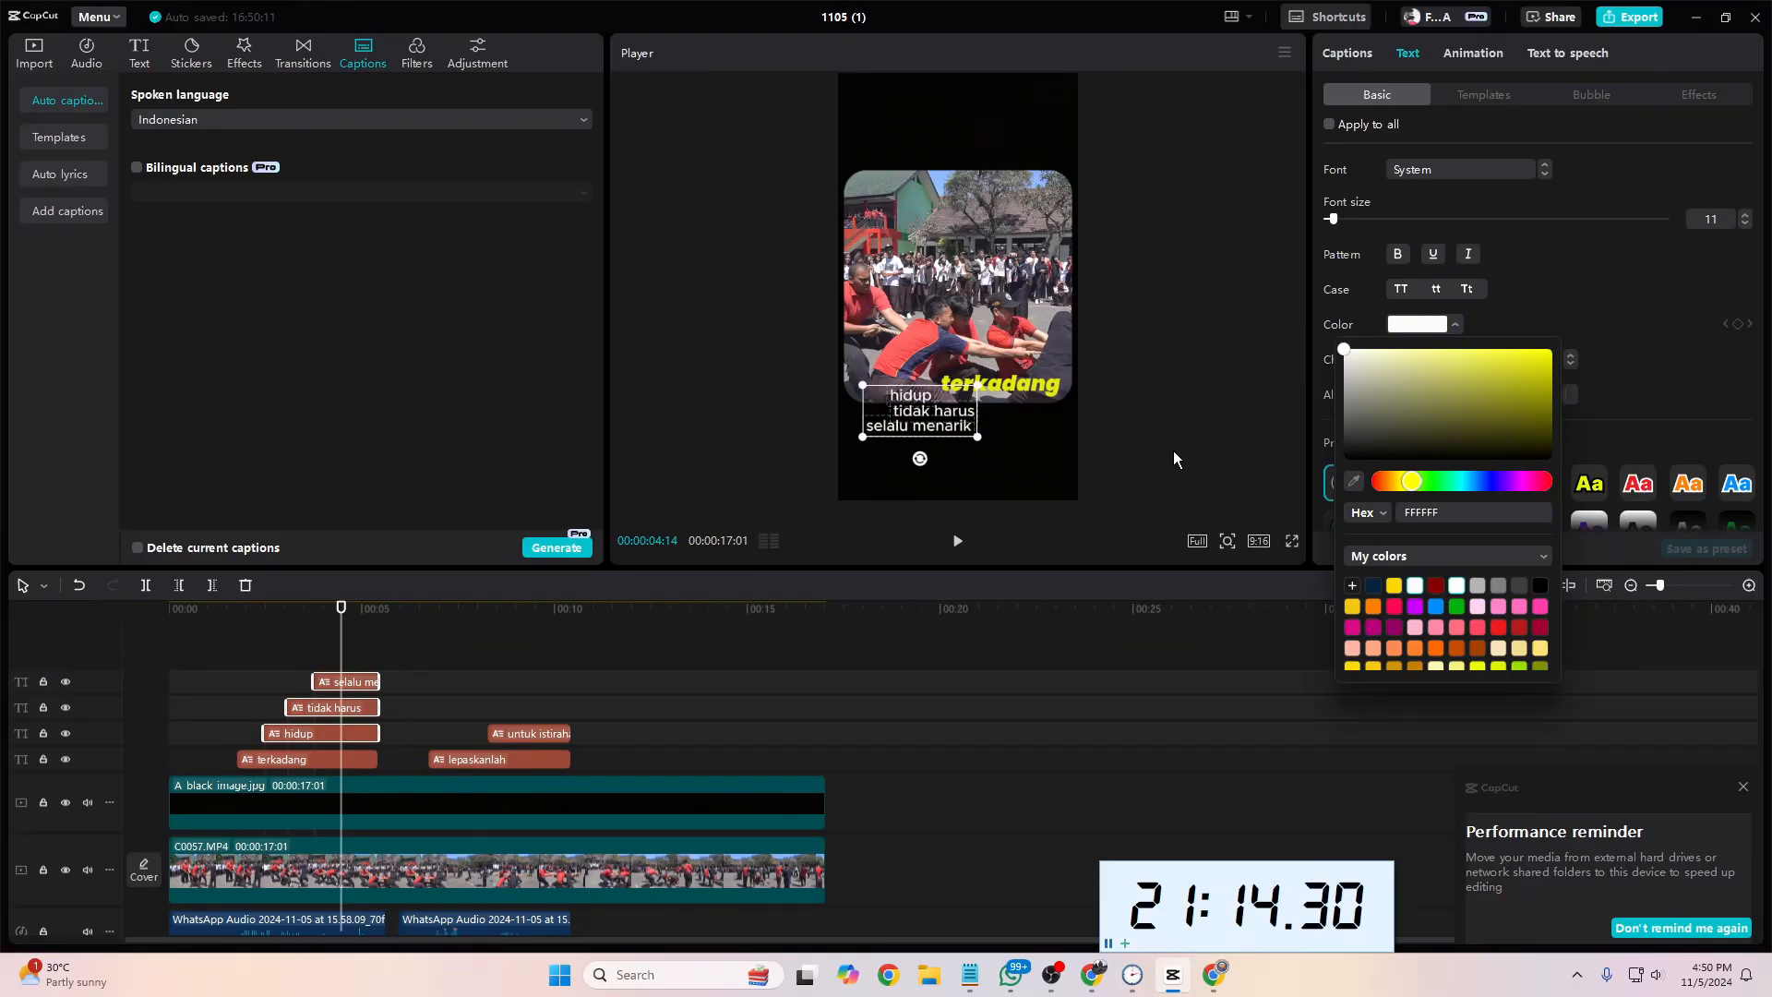
{"action": "left_click", "coordinate": [440, 653]}
Step: Set the "selalu menarik" caption to the commercial font Vollkorn-Md at size 25
{"action": "left_click", "coordinate": [370, 680]}
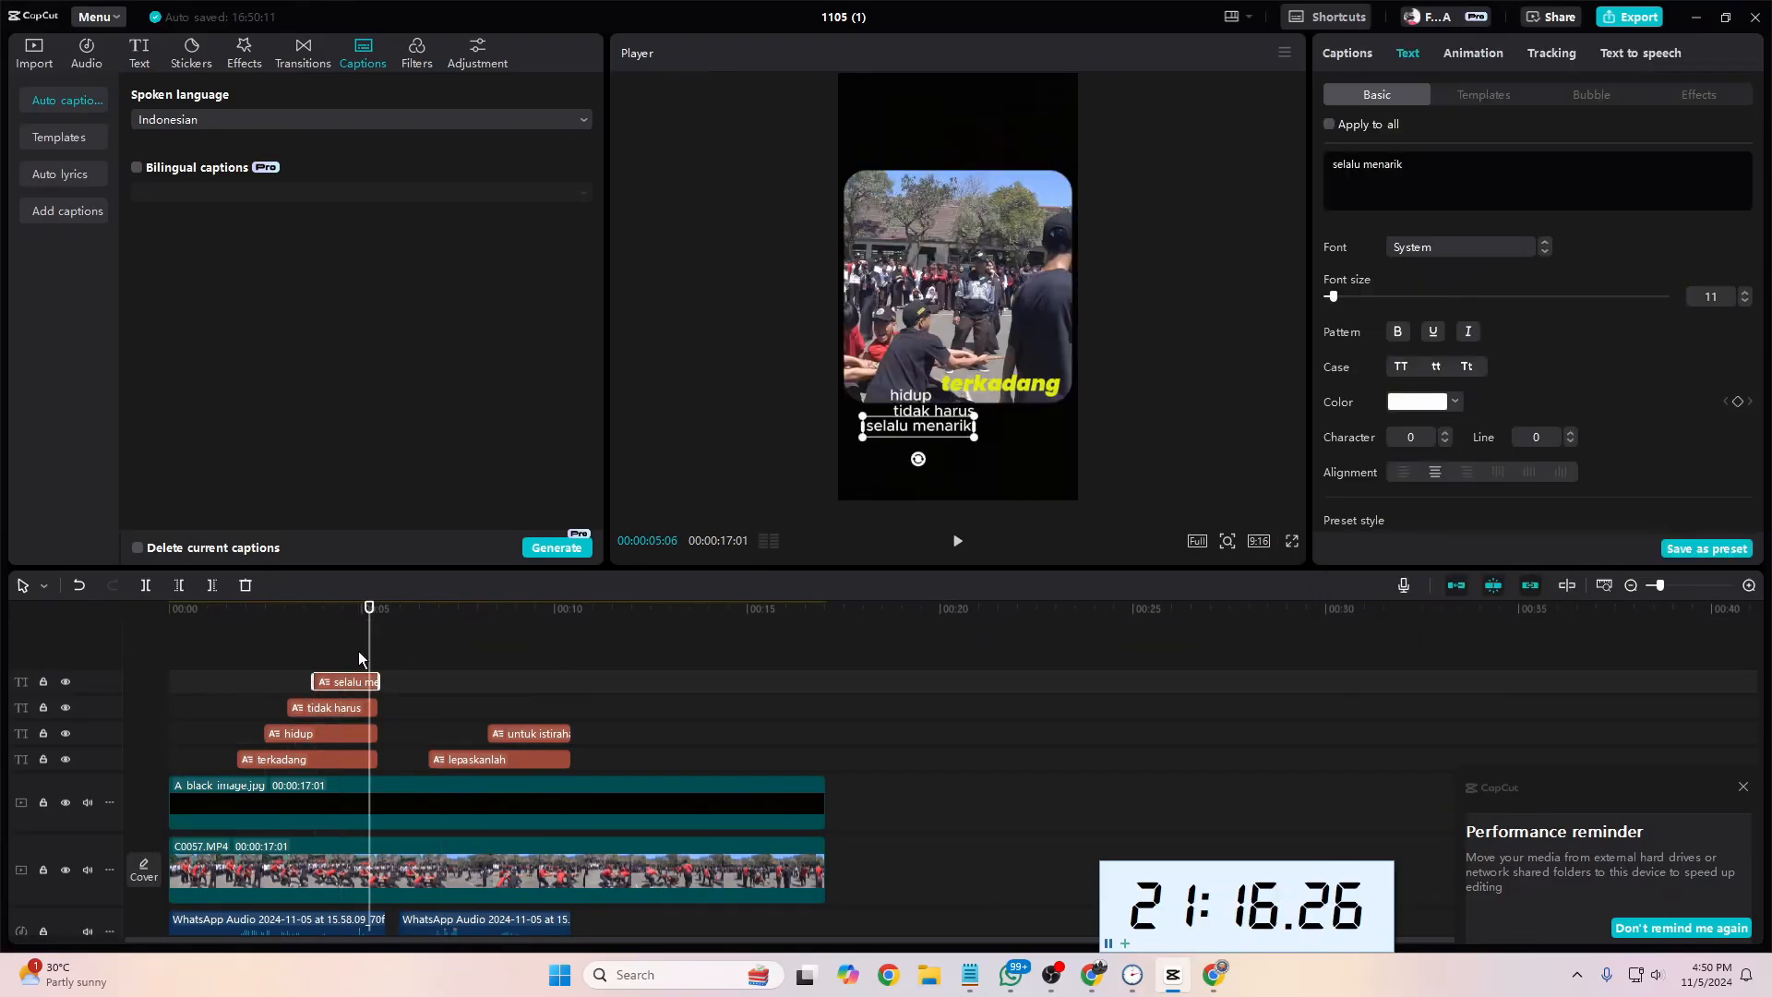
{"action": "left_click", "coordinate": [1494, 243]}
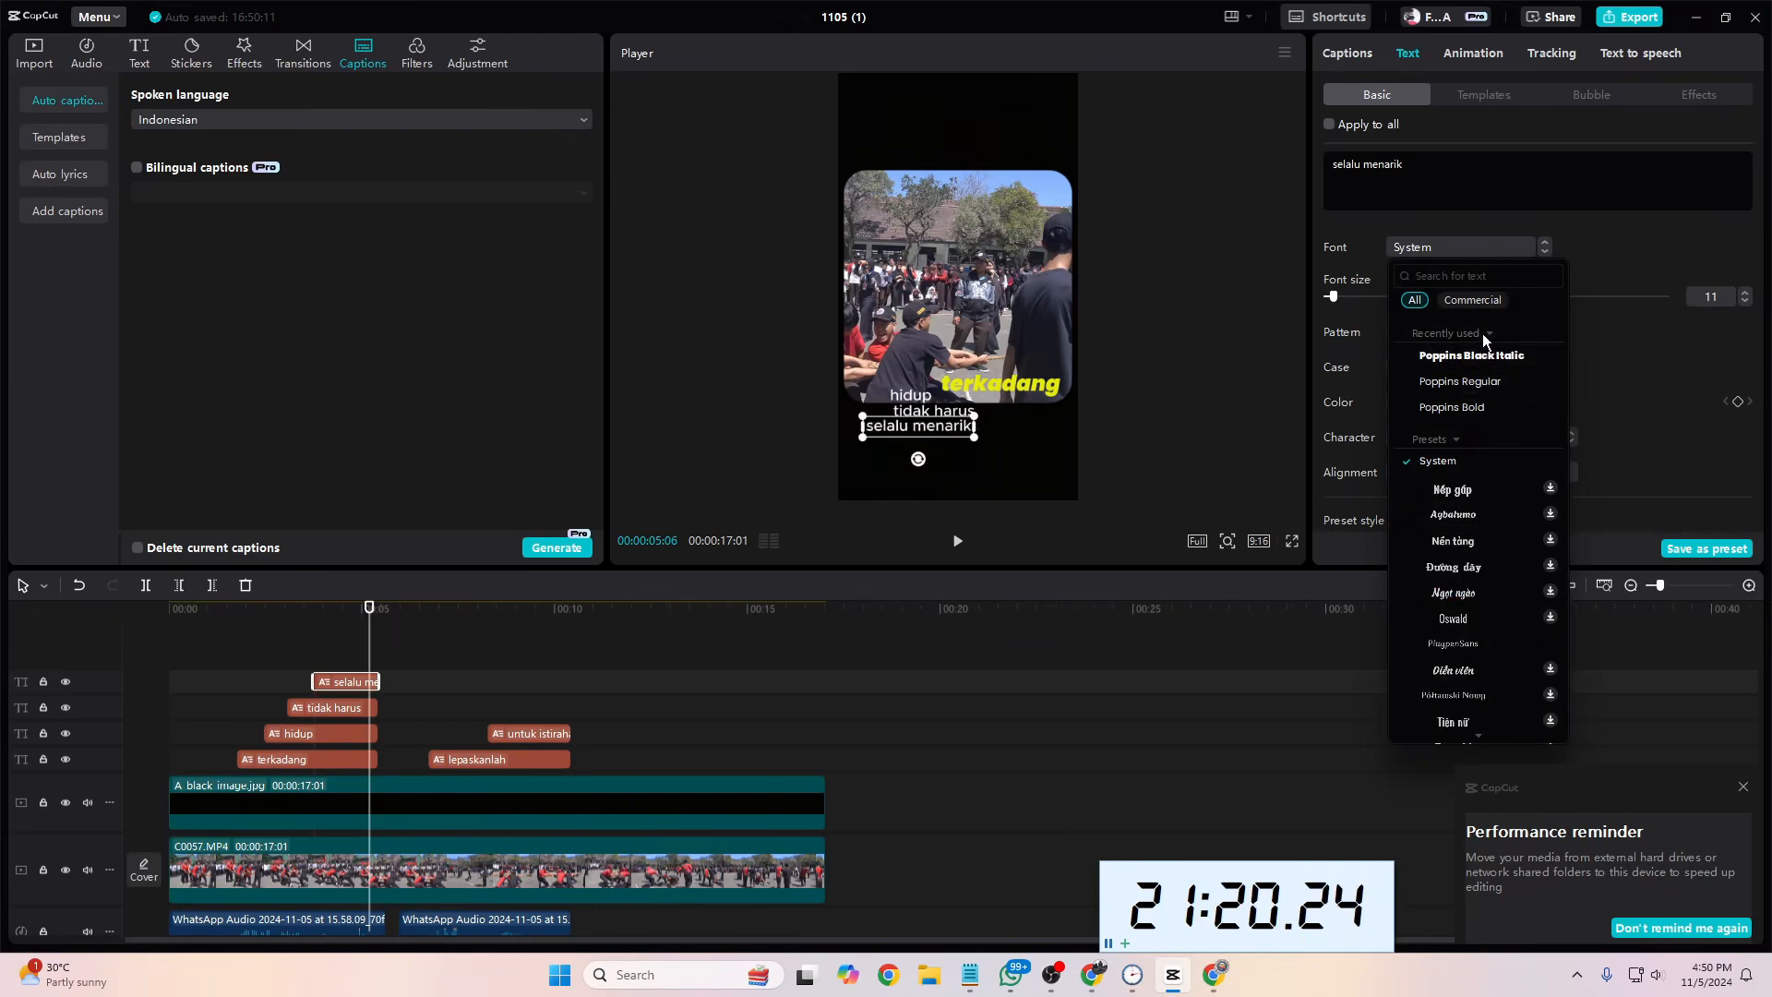
{"action": "scroll", "coordinate": [1477, 501], "scroll_direction": "down", "scroll_amount": 10}
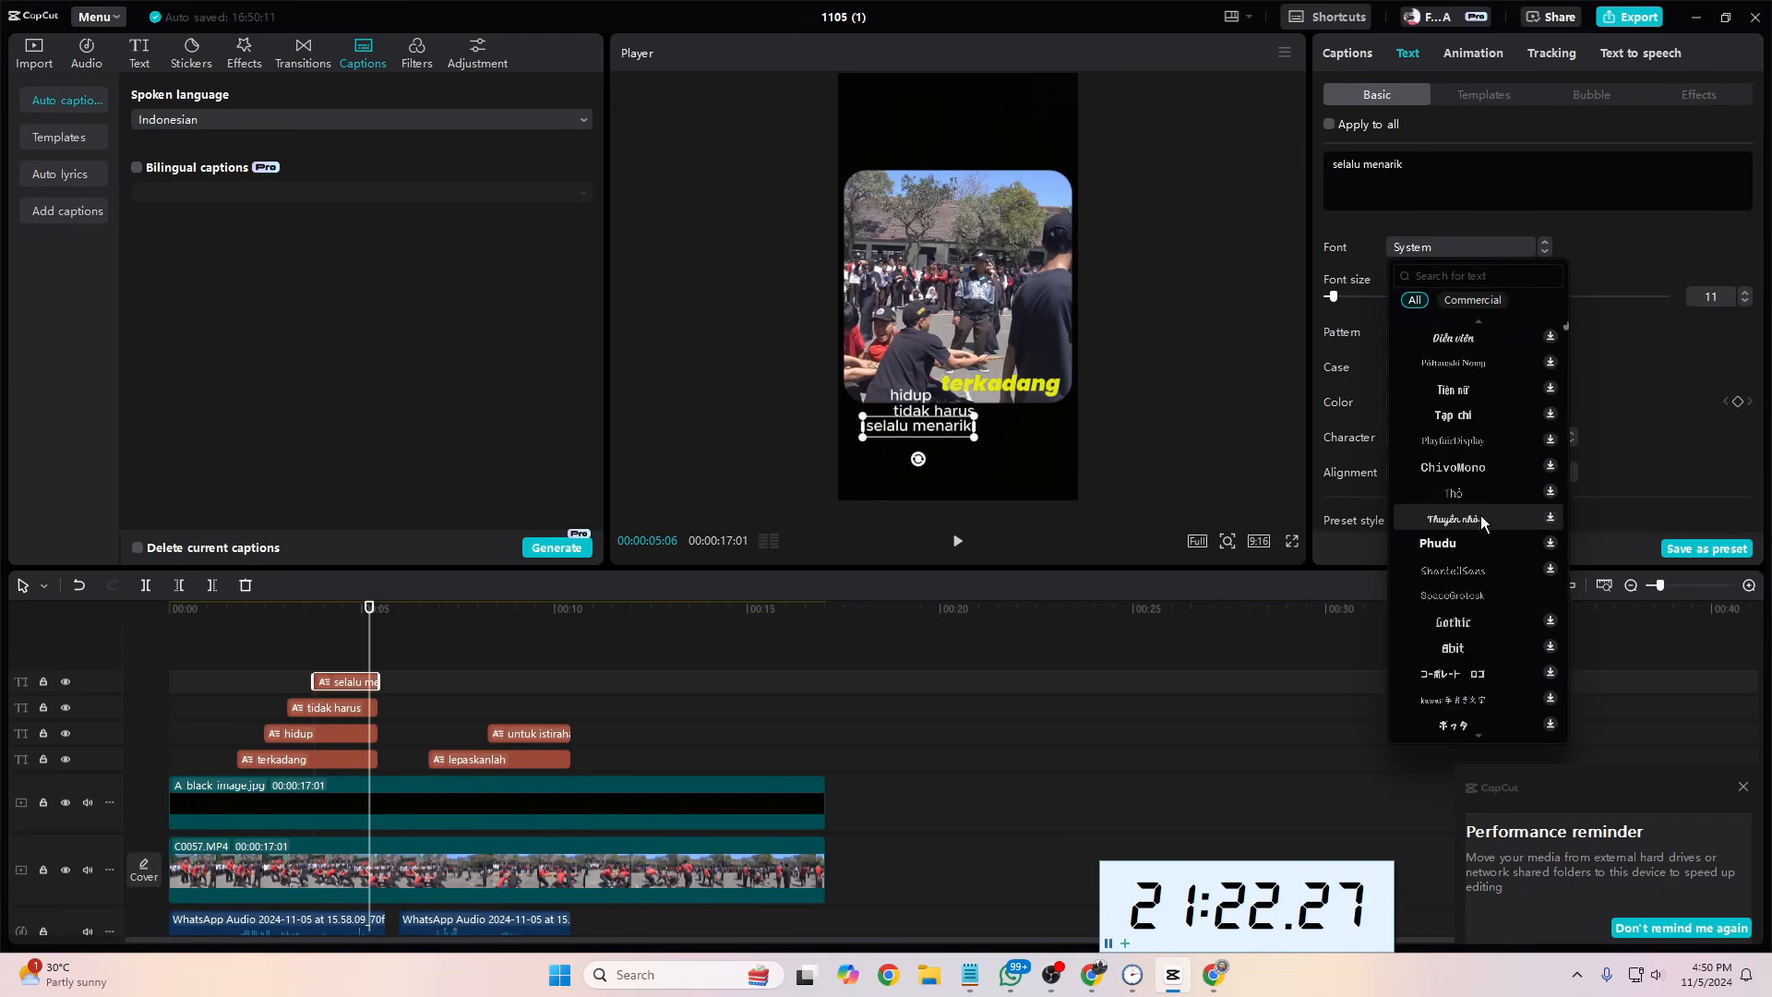
{"action": "scroll", "coordinate": [1481, 521], "scroll_direction": "up", "scroll_amount": 3}
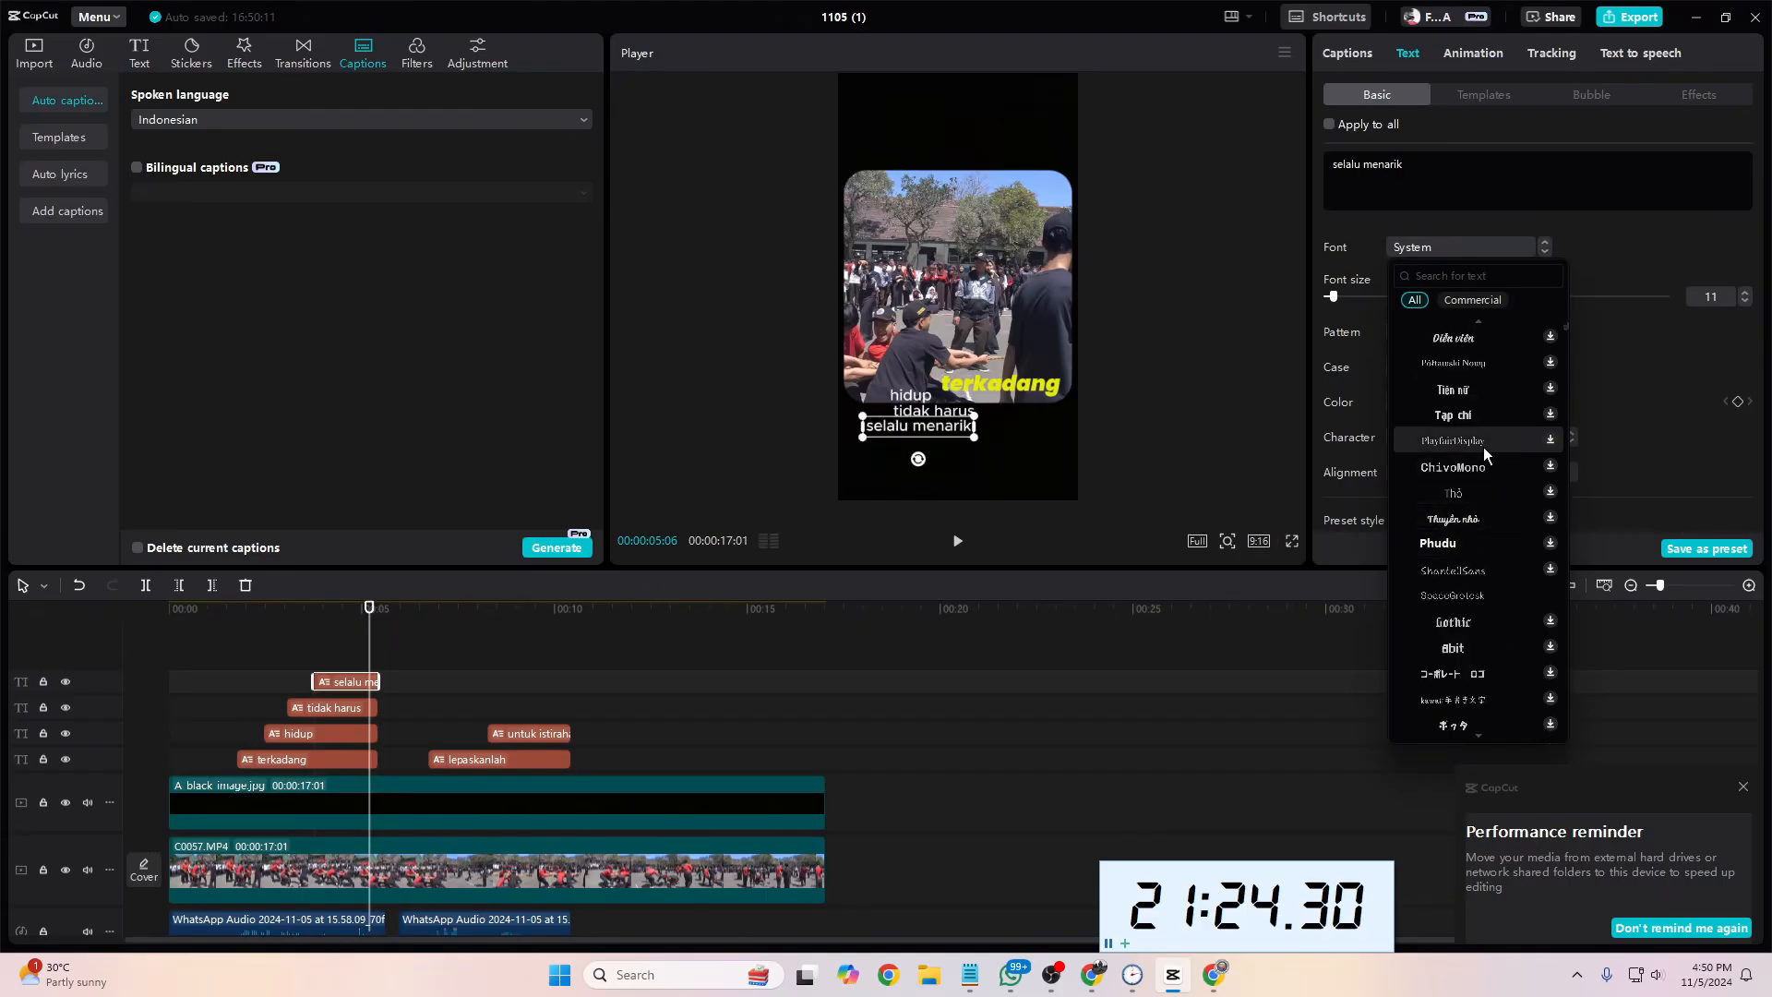
{"action": "scroll", "coordinate": [1482, 408], "scroll_direction": "down", "scroll_amount": 8}
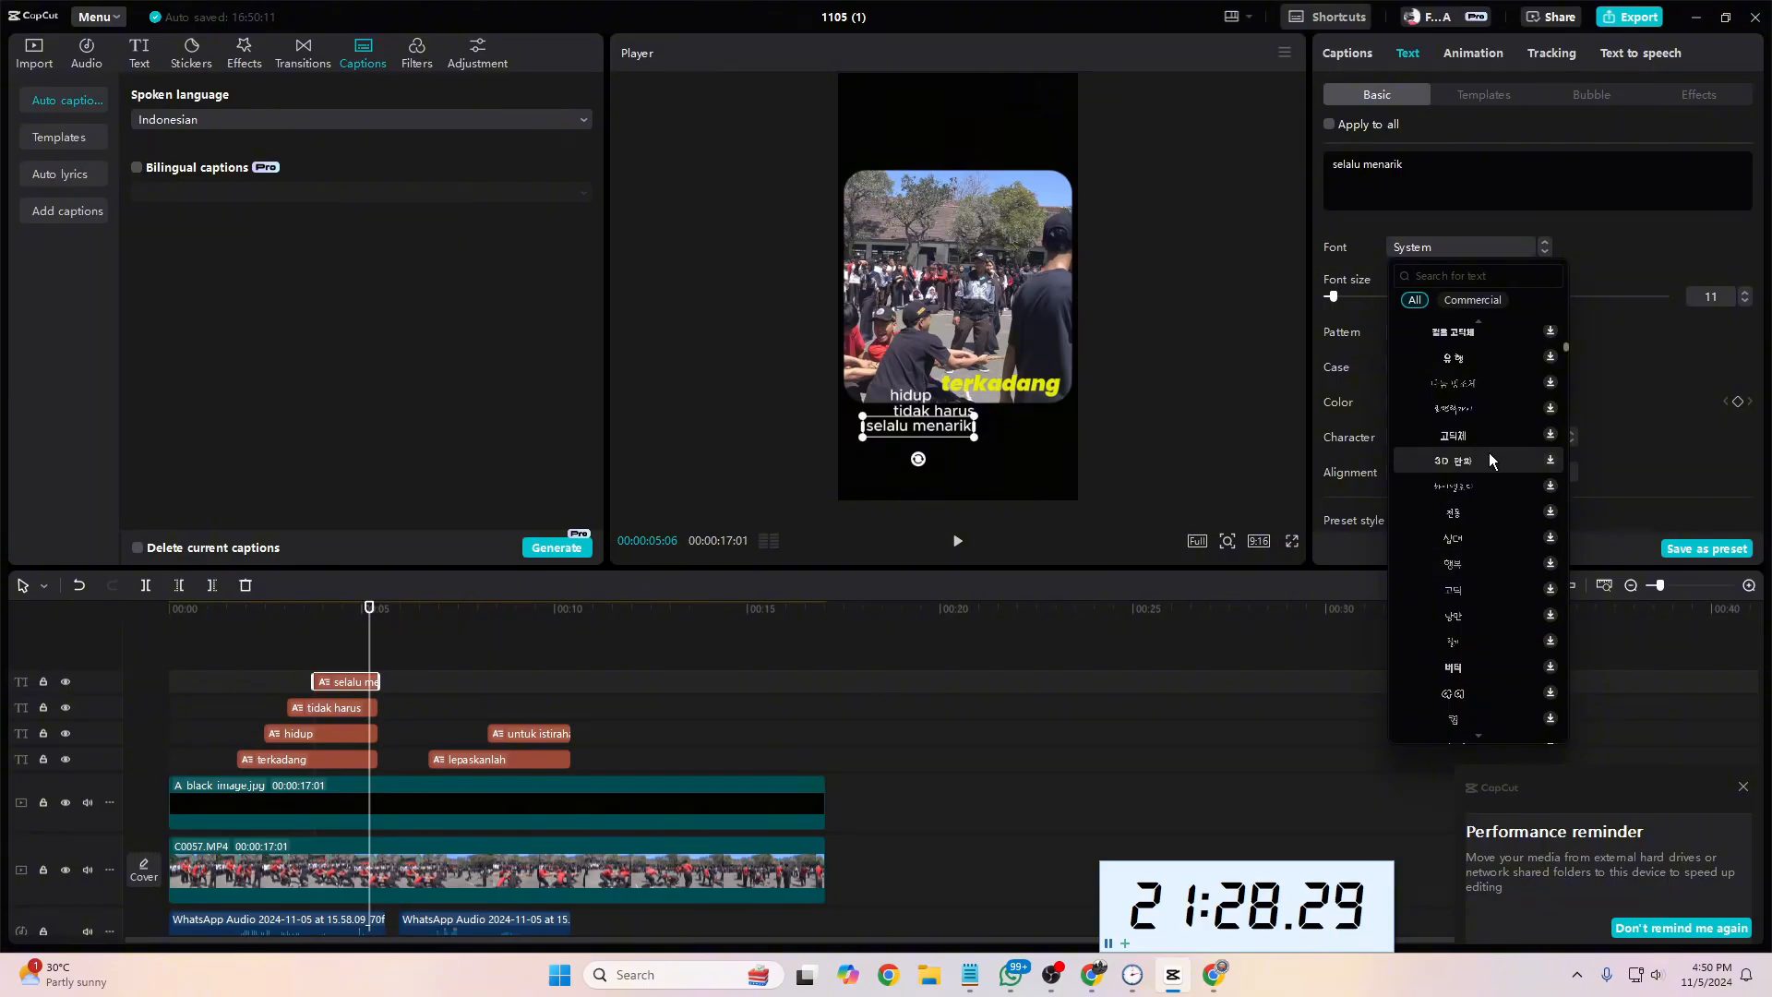
{"action": "left_click", "coordinate": [1471, 301]}
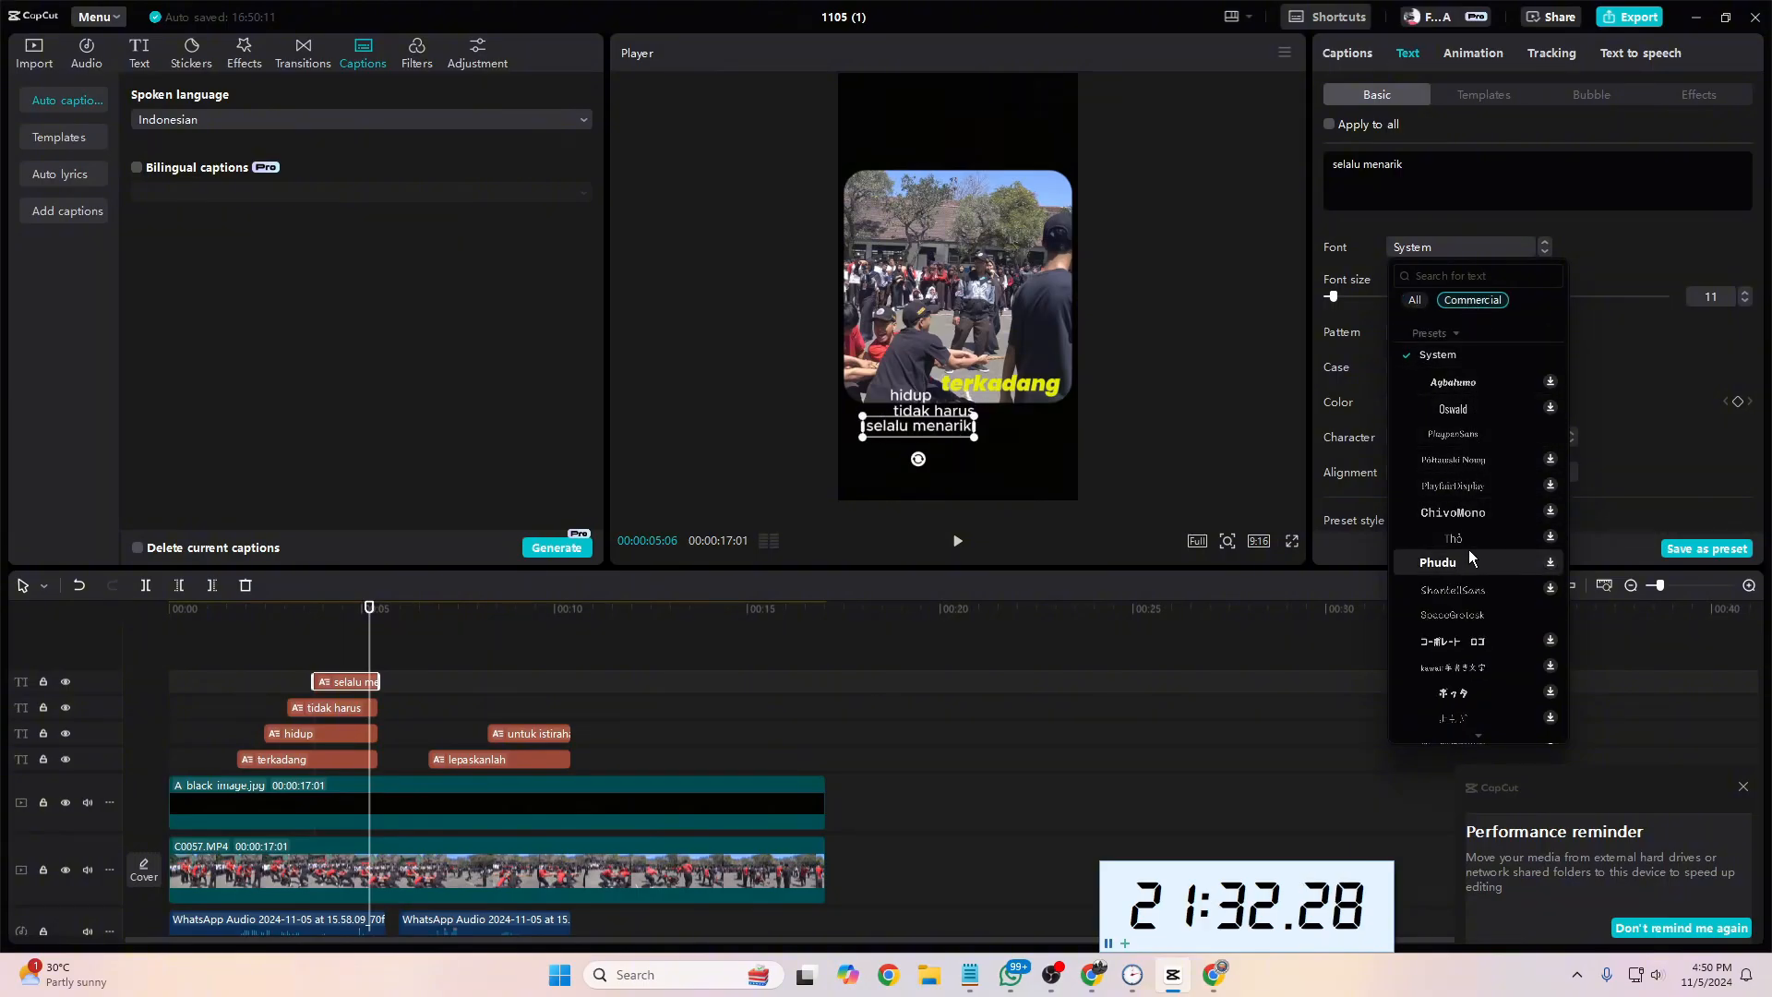
{"action": "scroll", "coordinate": [1456, 710], "scroll_direction": "down", "scroll_amount": 10}
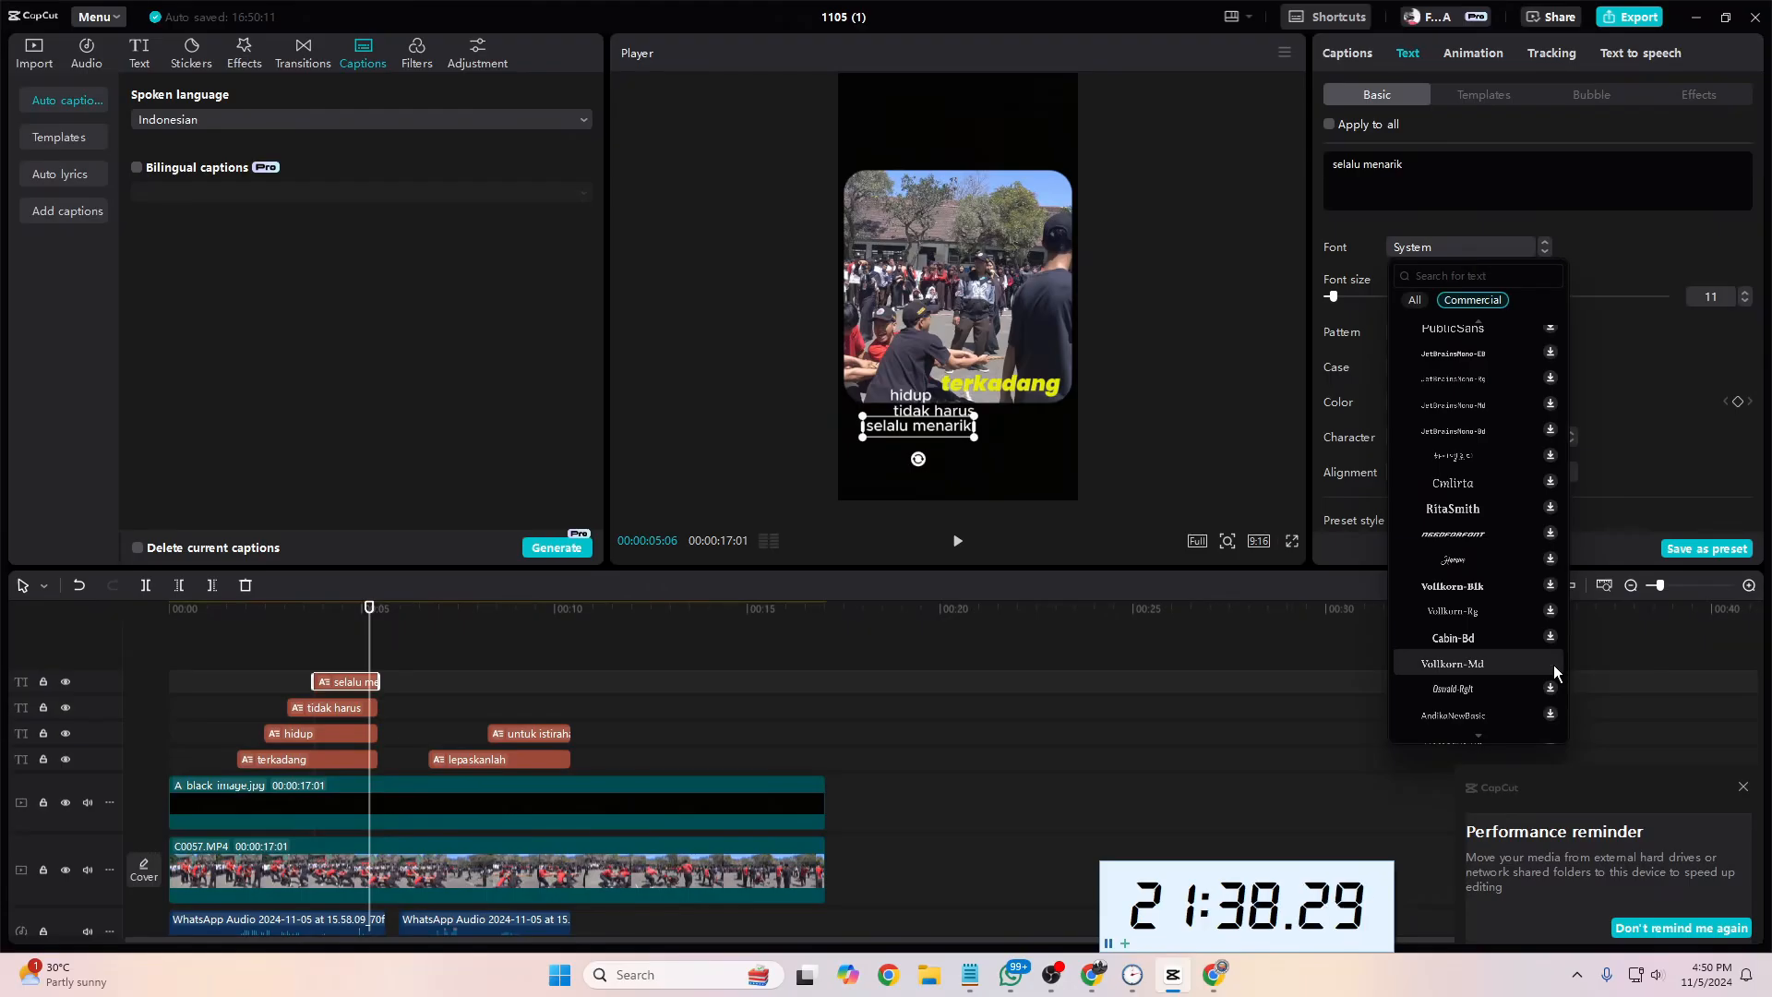
{"action": "left_click", "coordinate": [1497, 662]}
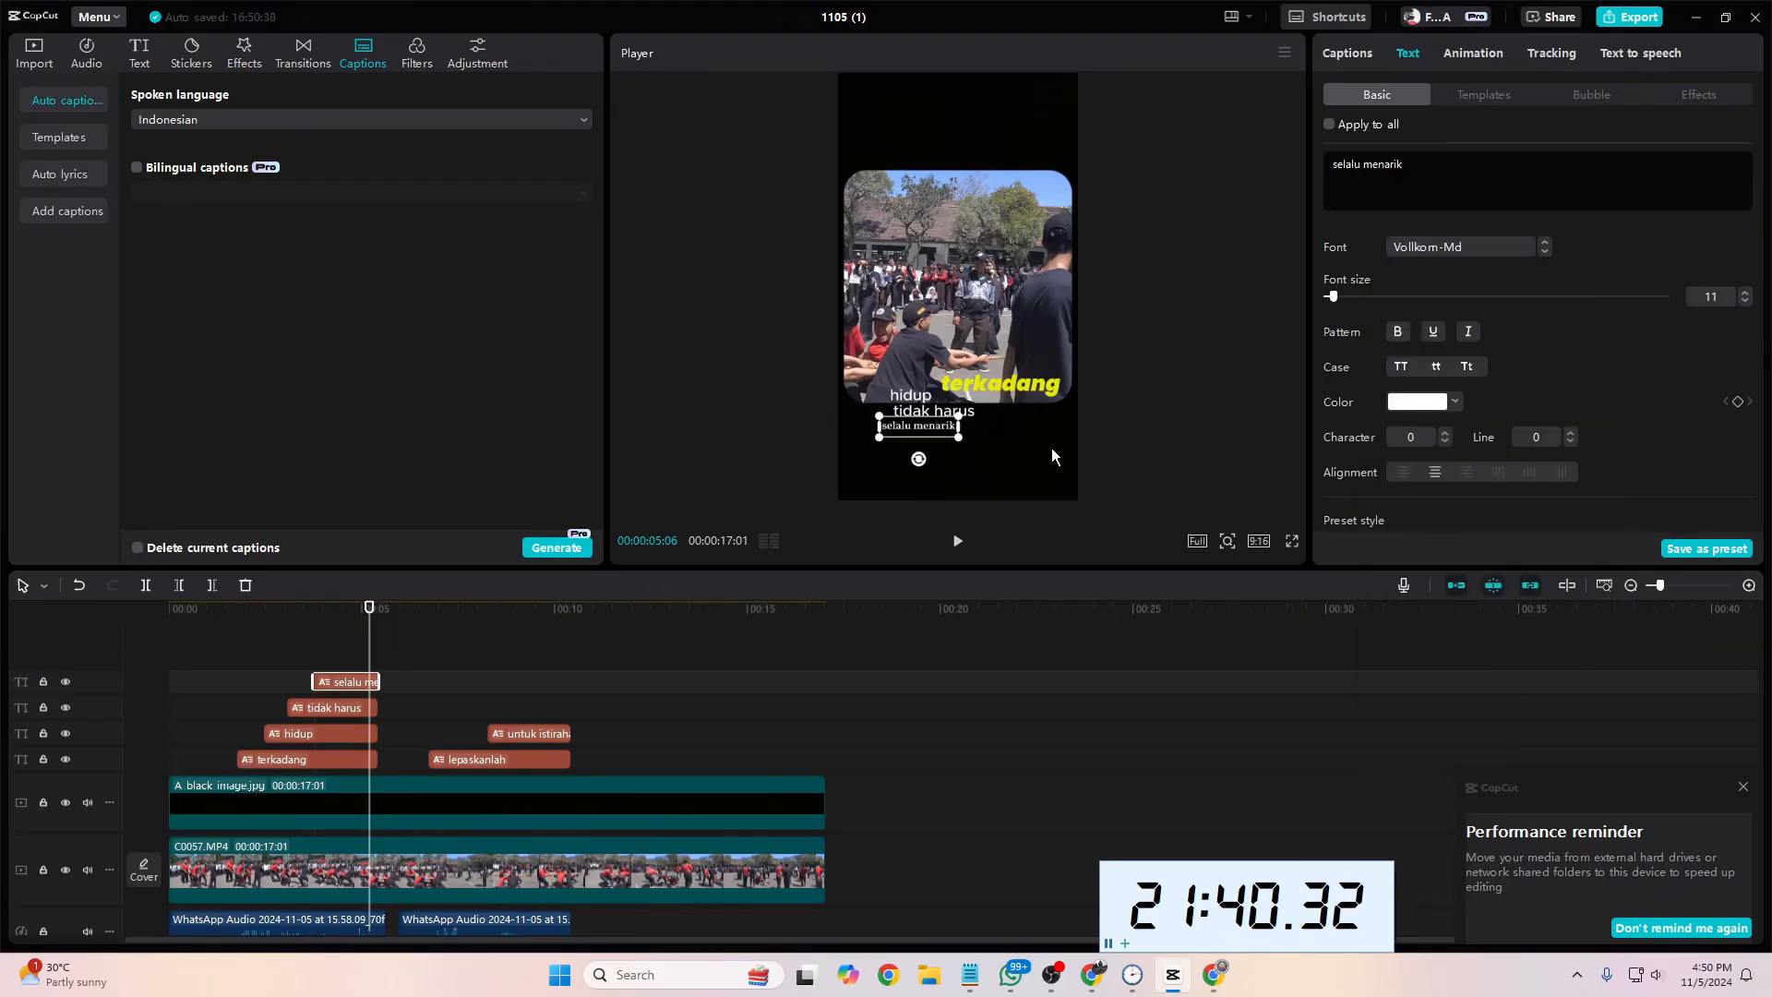
{"action": "left_click_drag", "start_coordinate": [1332, 296], "coordinate": [1349, 296]}
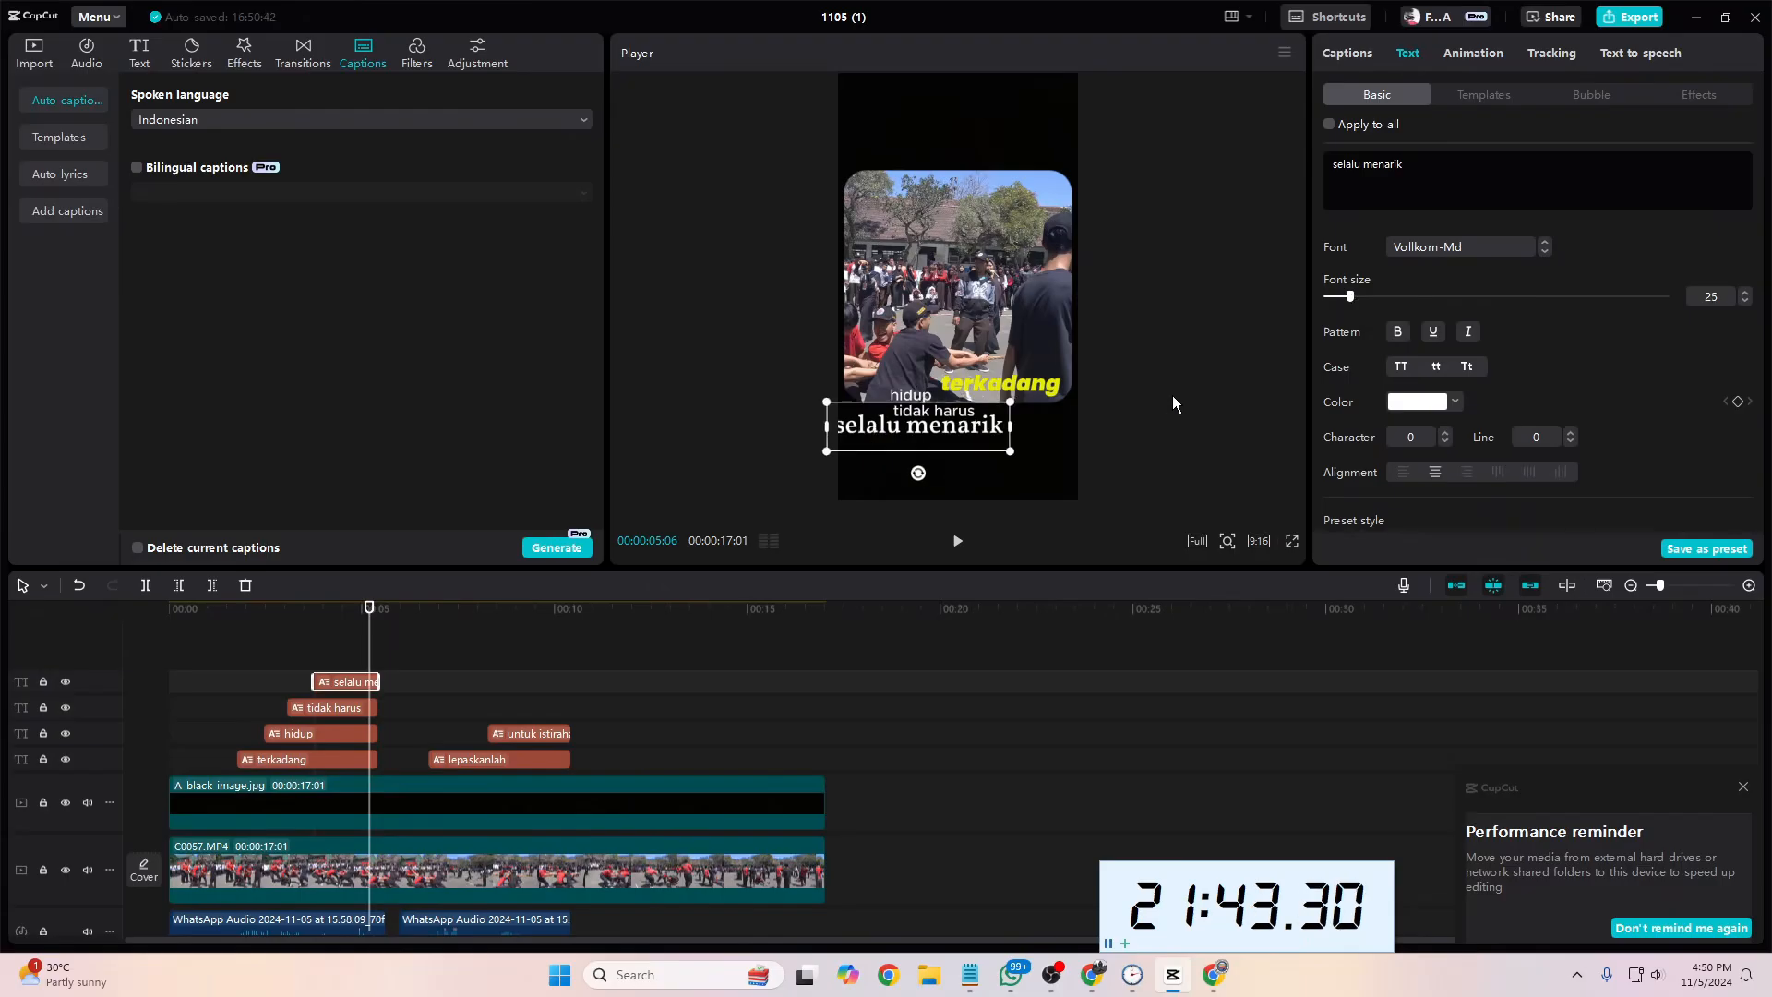
Step: Color the "selalu menarik" caption with the yellow sampled from "terkadang" and shift it right to align with that caption's right edge
{"action": "left_click", "coordinate": [1428, 406]}
{"action": "left_click", "coordinate": [1400, 559]}
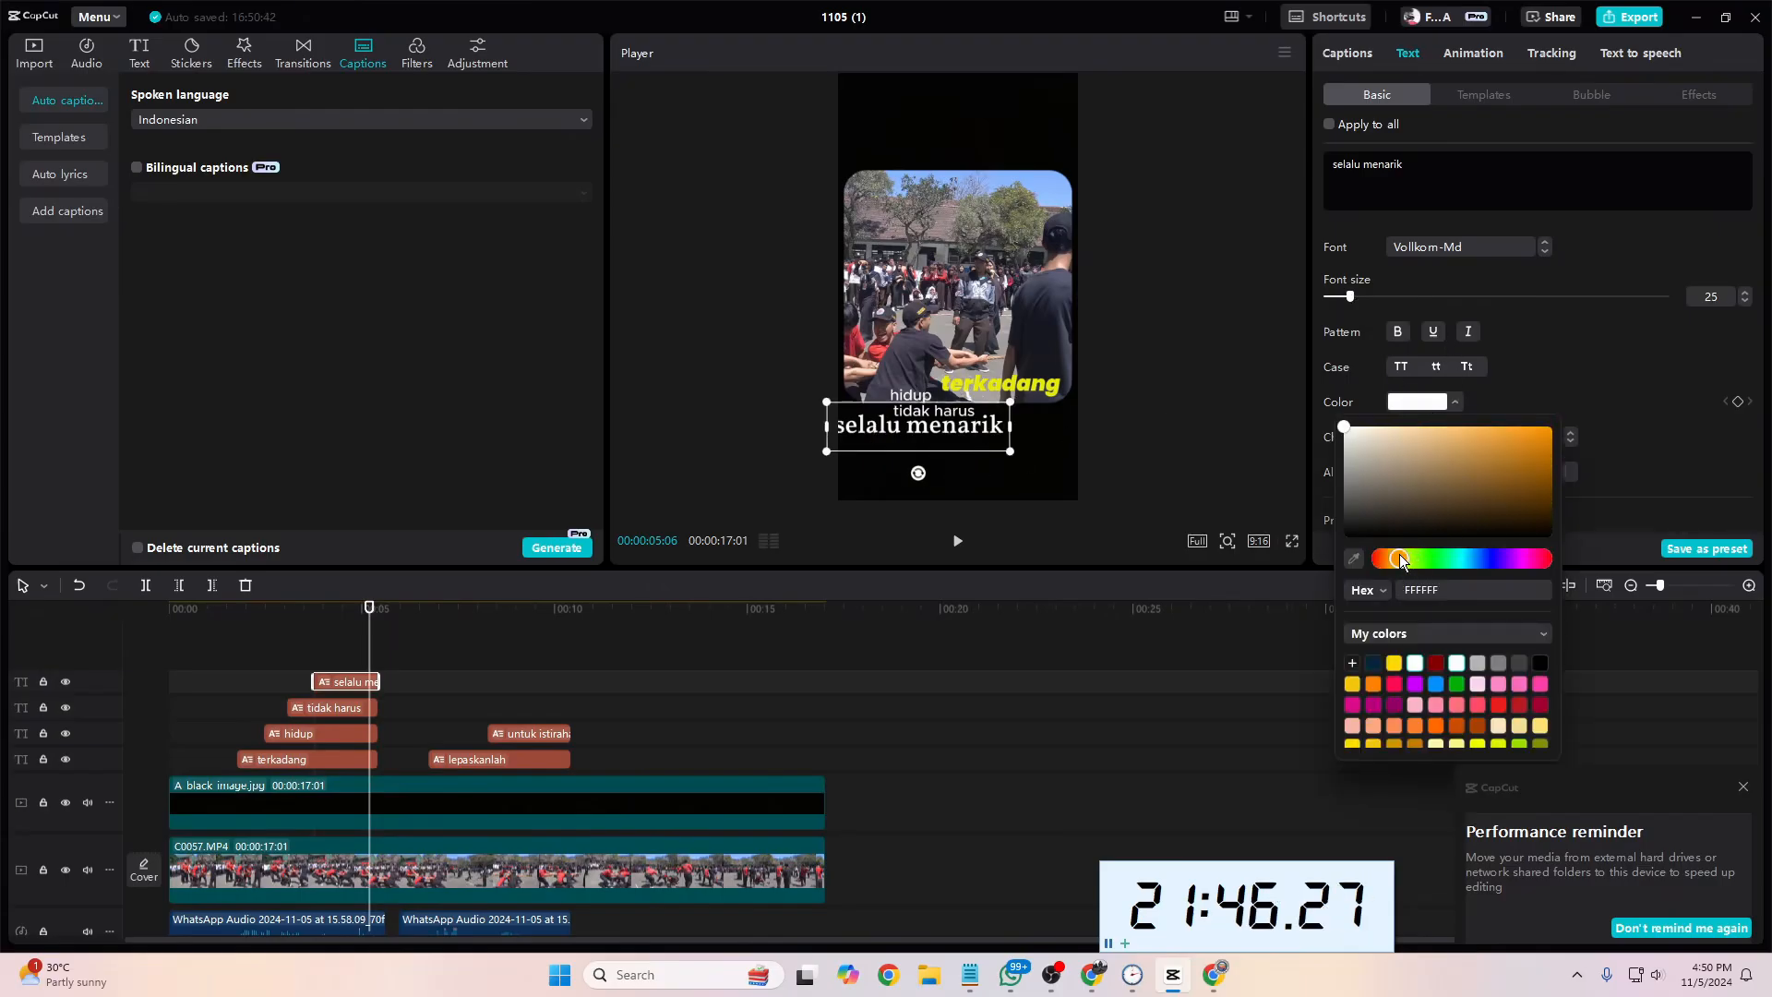
{"action": "left_click", "coordinate": [1355, 559]}
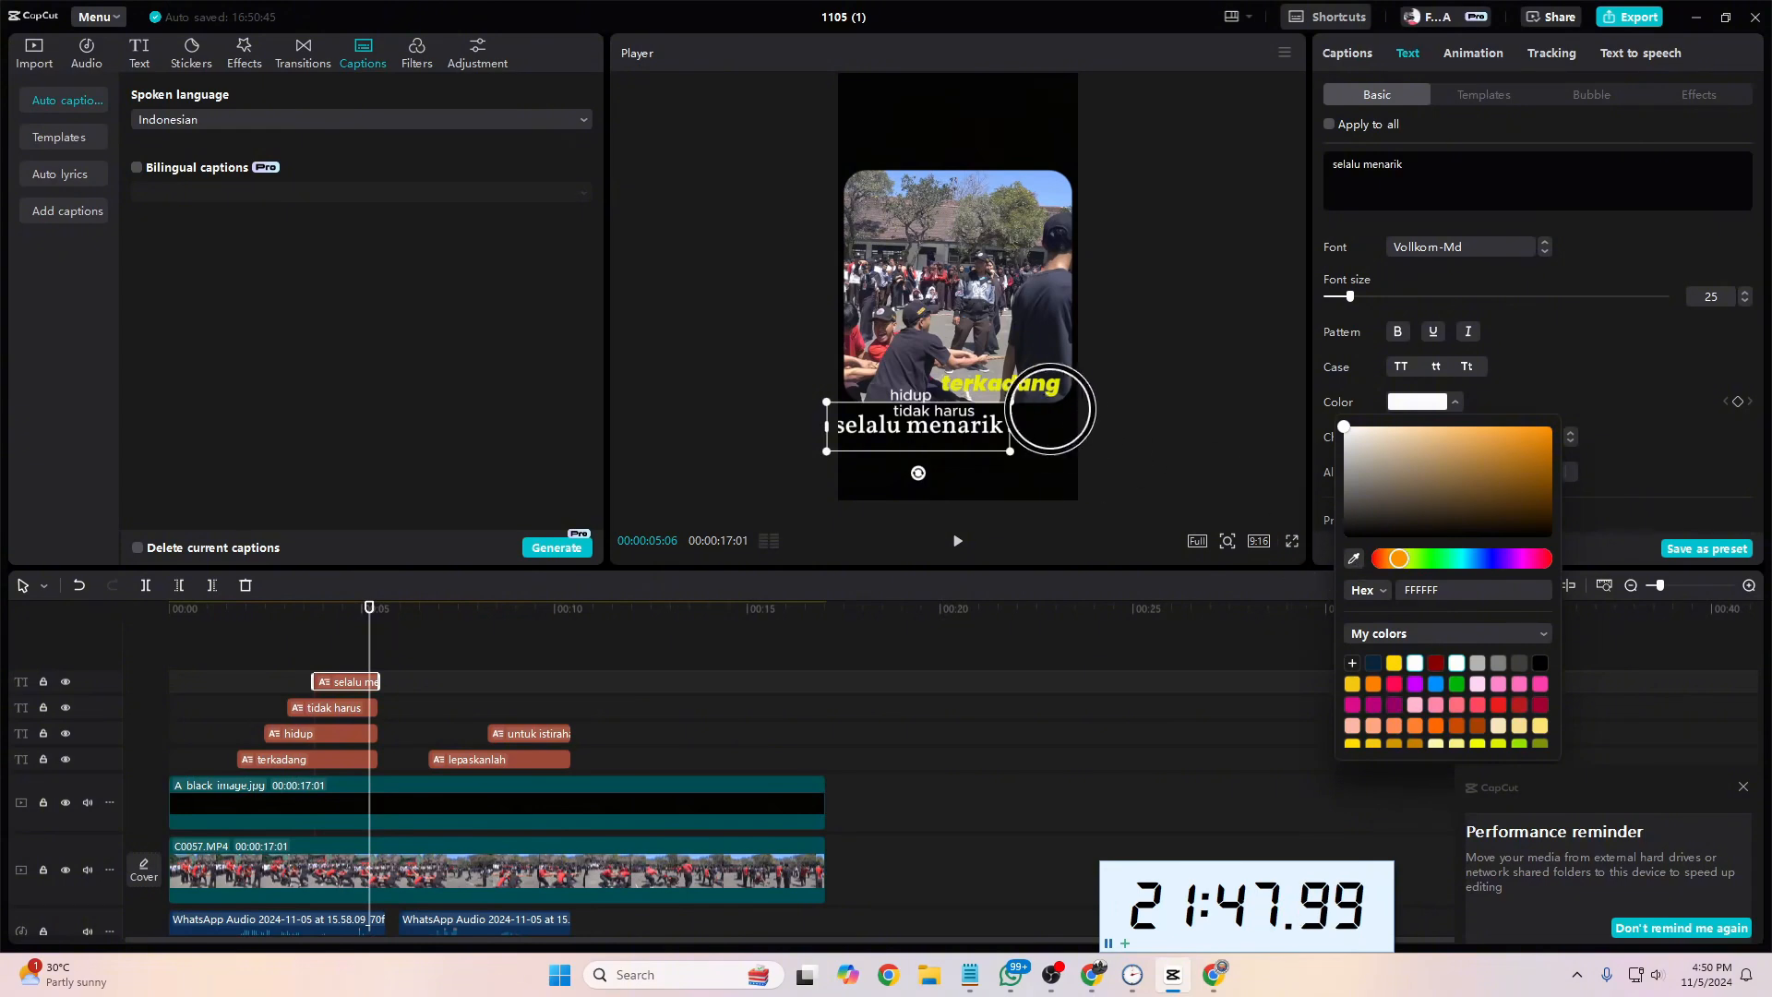
{"action": "left_click", "coordinate": [1057, 395]}
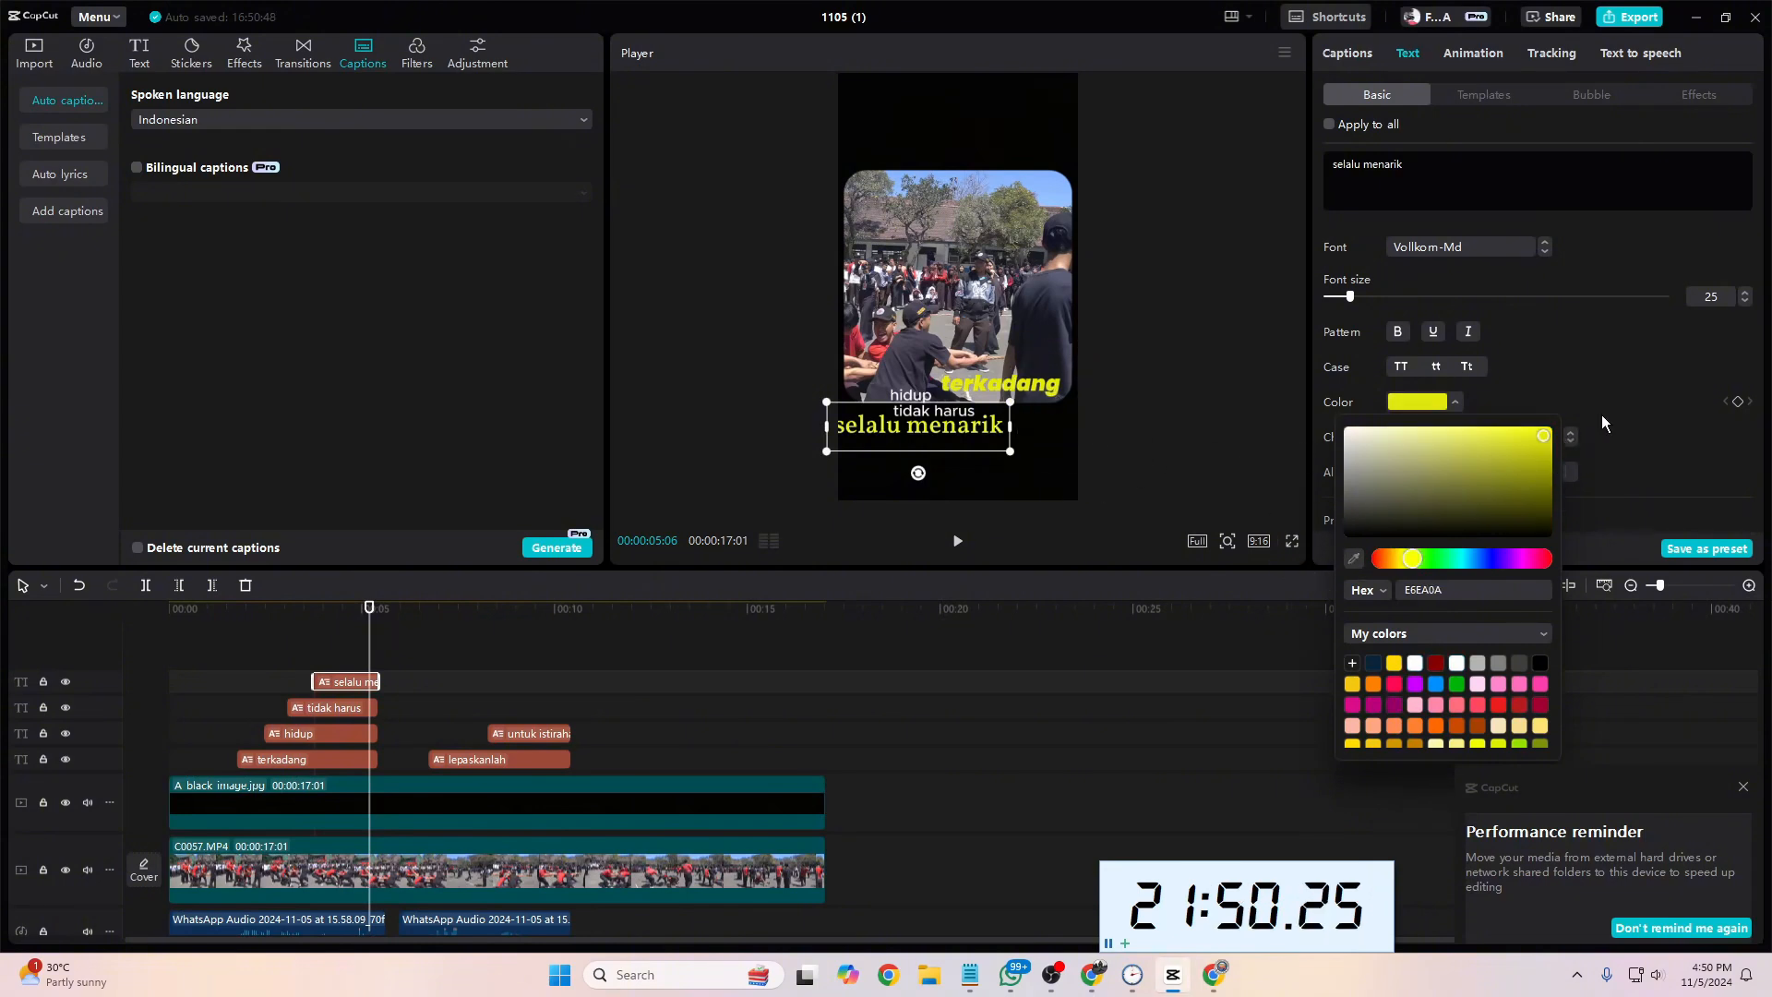
{"action": "left_click", "coordinate": [1638, 399]}
{"action": "left_click_drag", "start_coordinate": [945, 429], "coordinate": [1001, 429]}
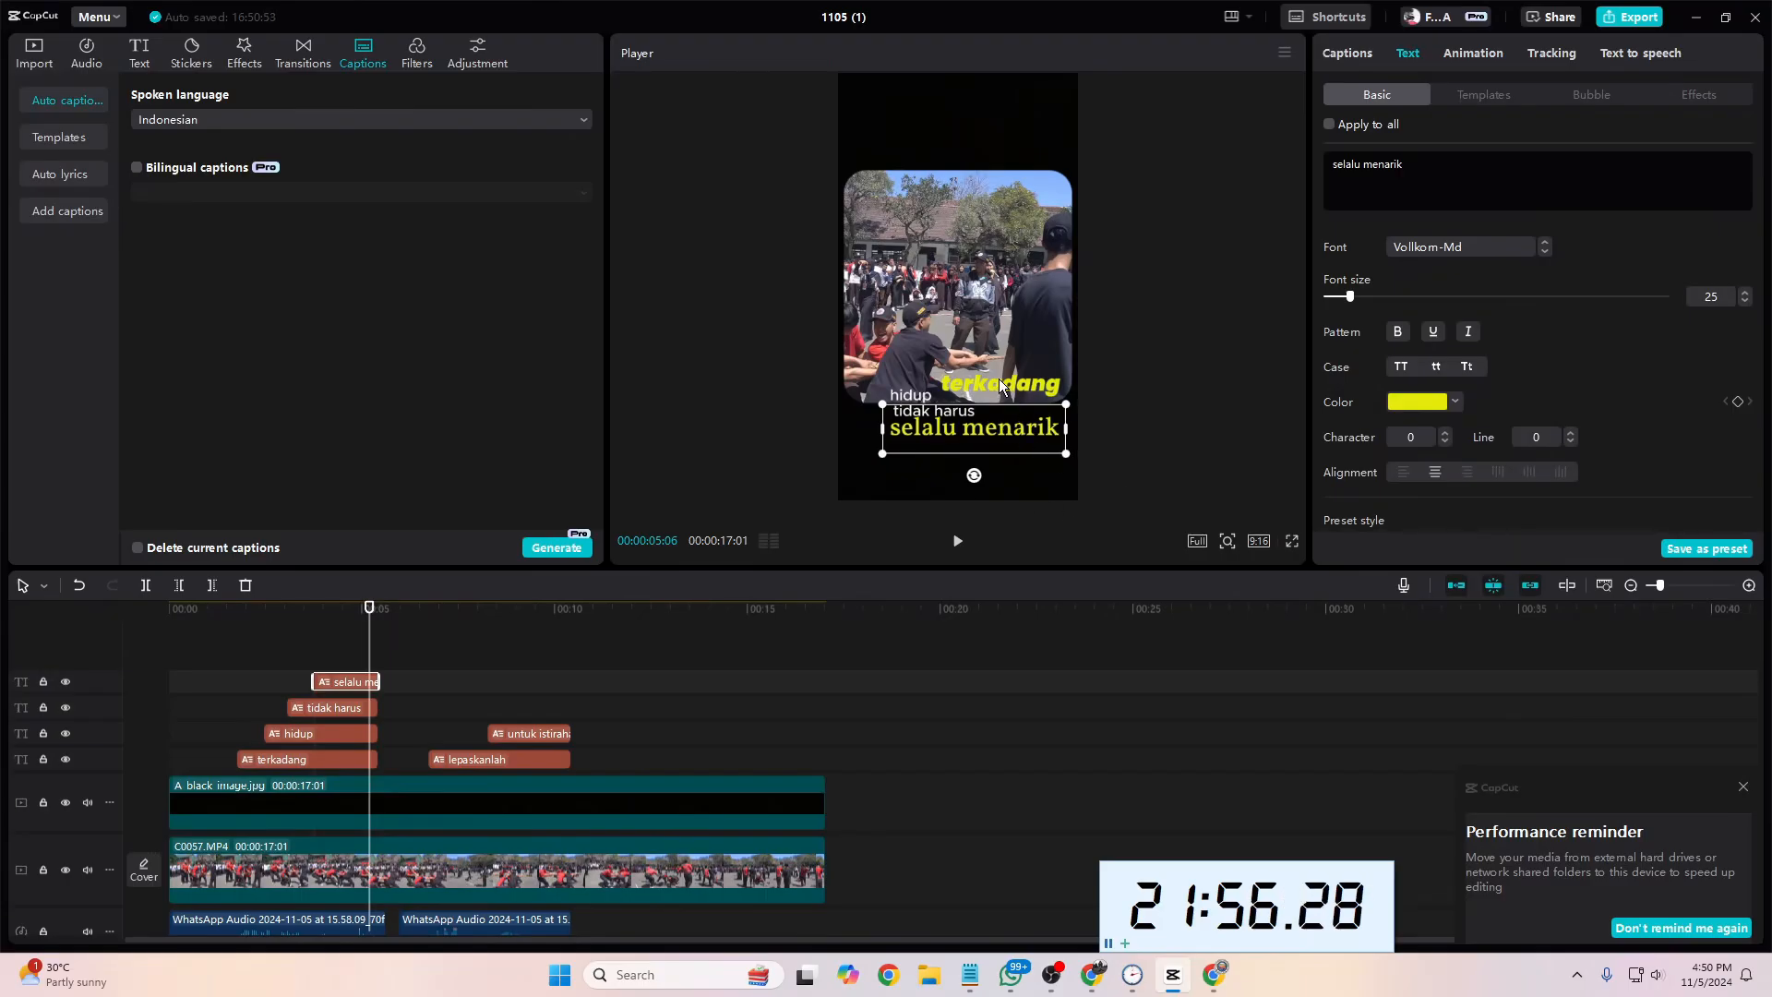
Step: Play the video from 00:00:01:07 to check the restyled captions of the first phrase
{"action": "left_click_drag", "start_coordinate": [368, 632], "coordinate": [217, 650]}
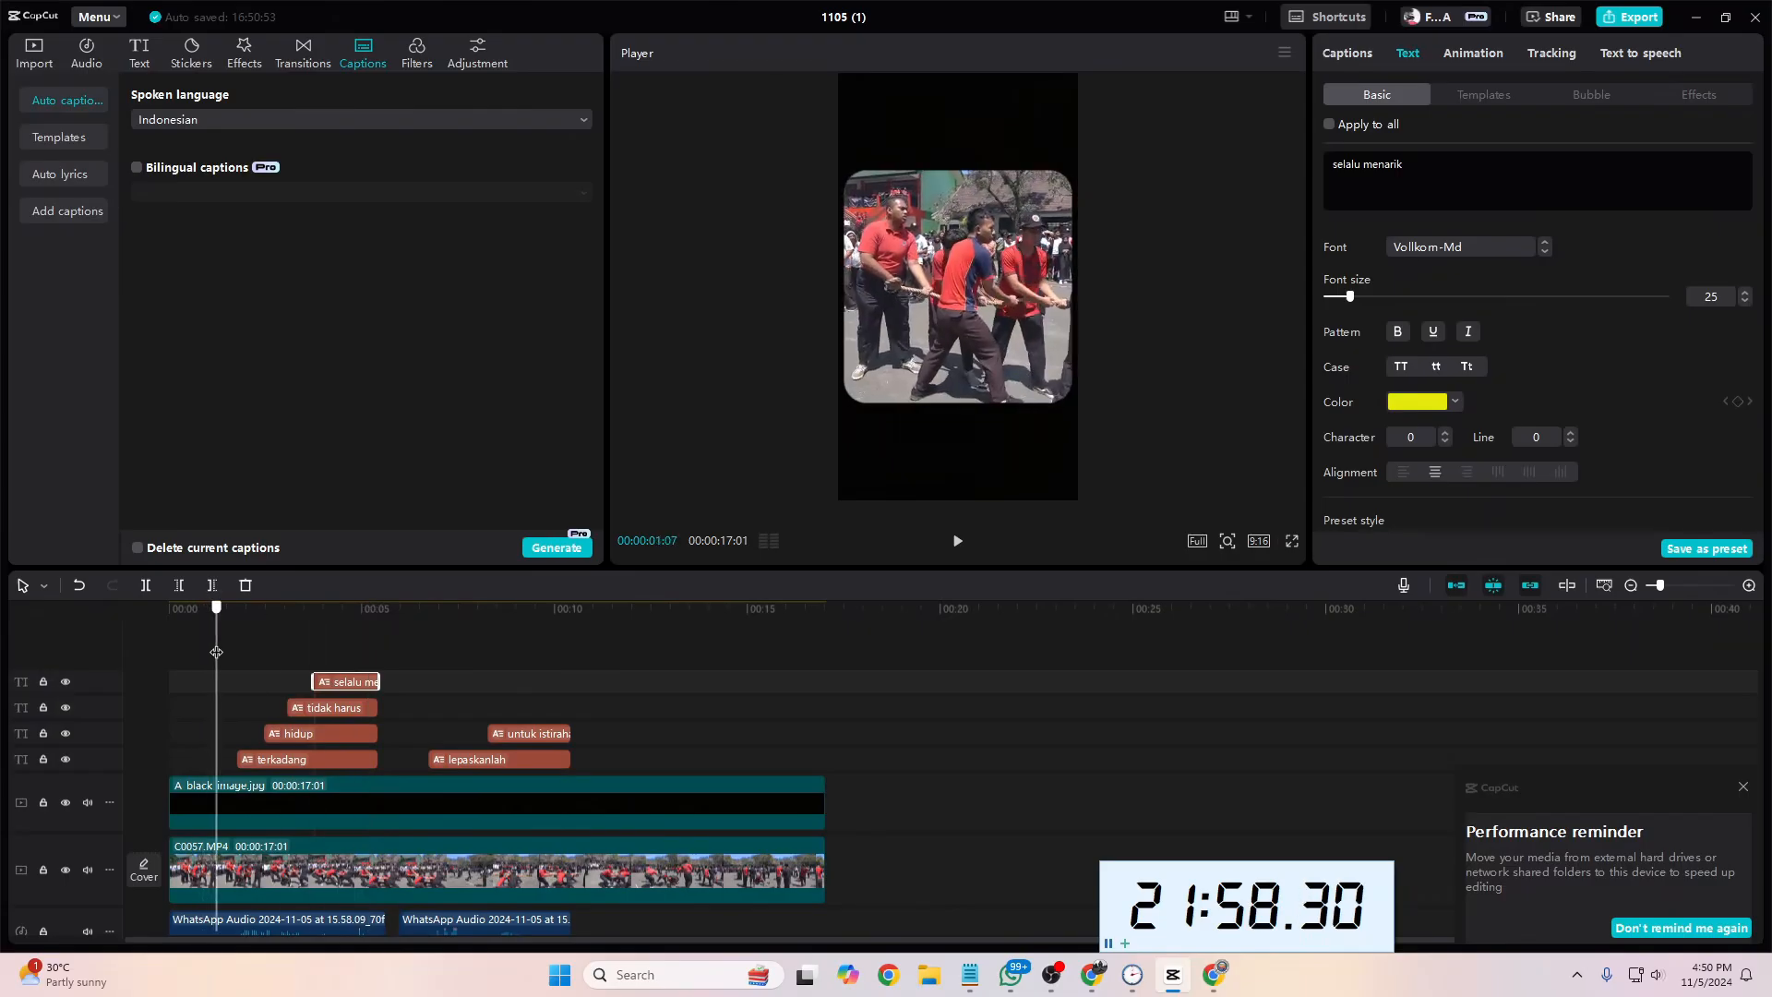
{"action": "key", "text": "space"}
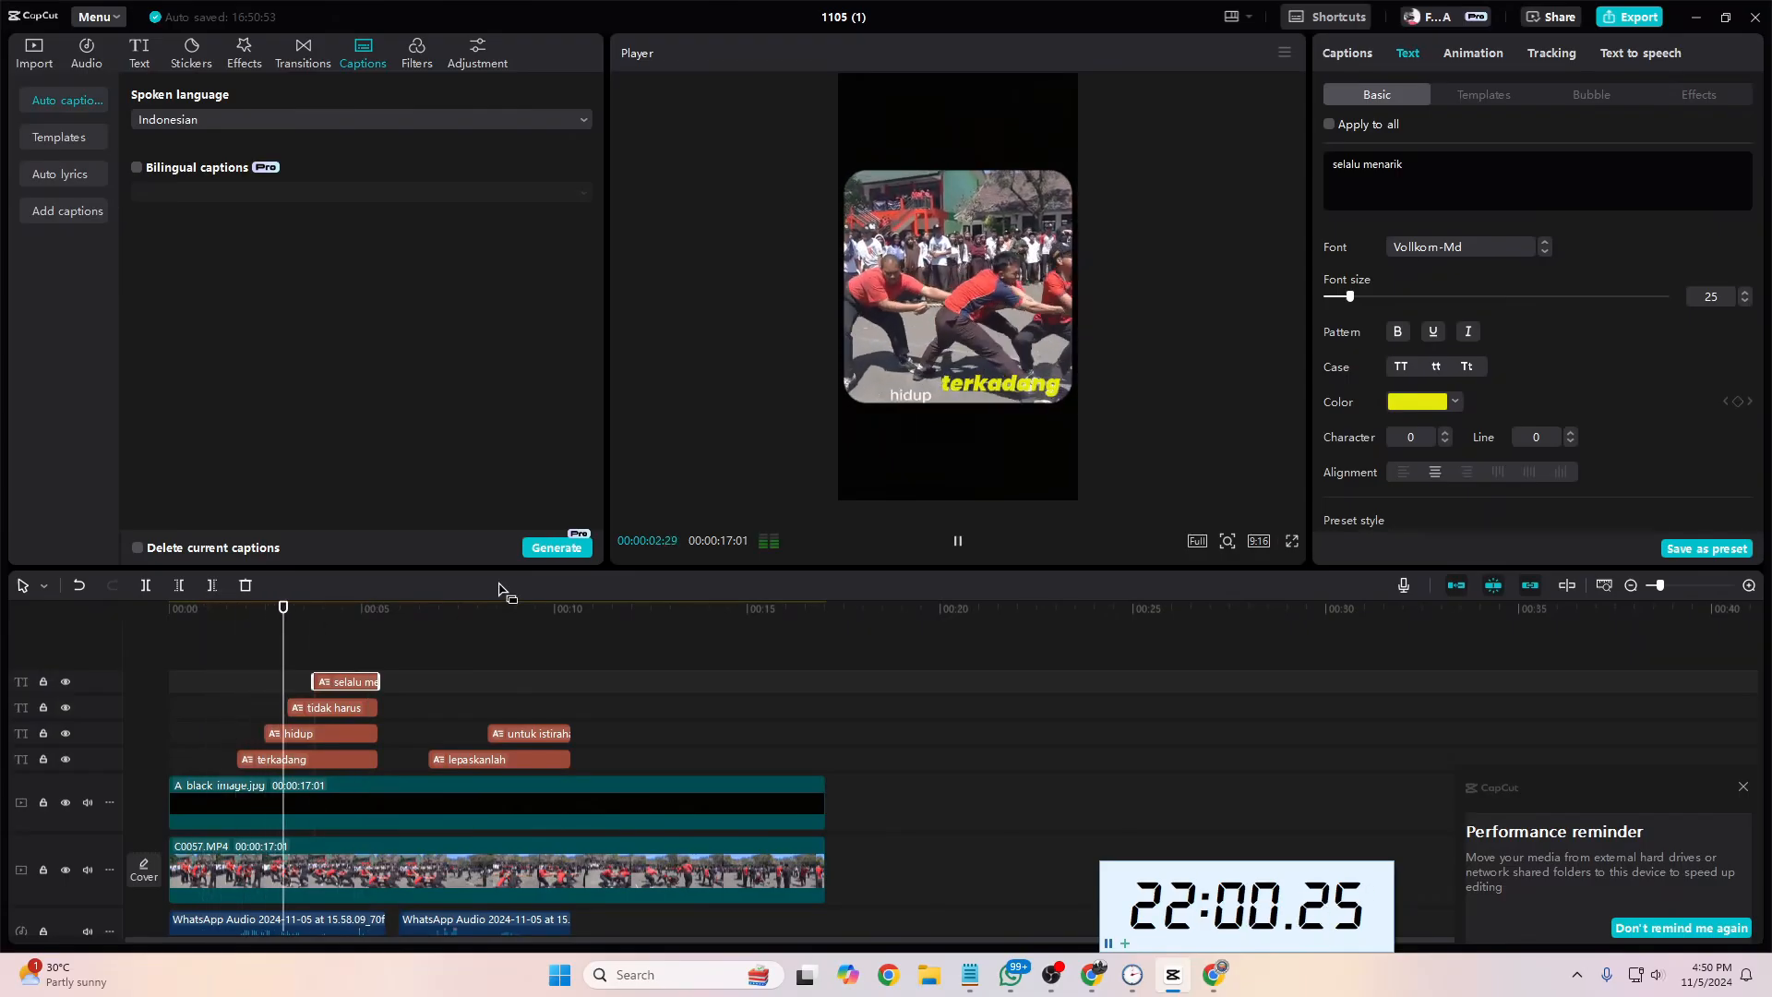
{"action": "key", "text": "space"}
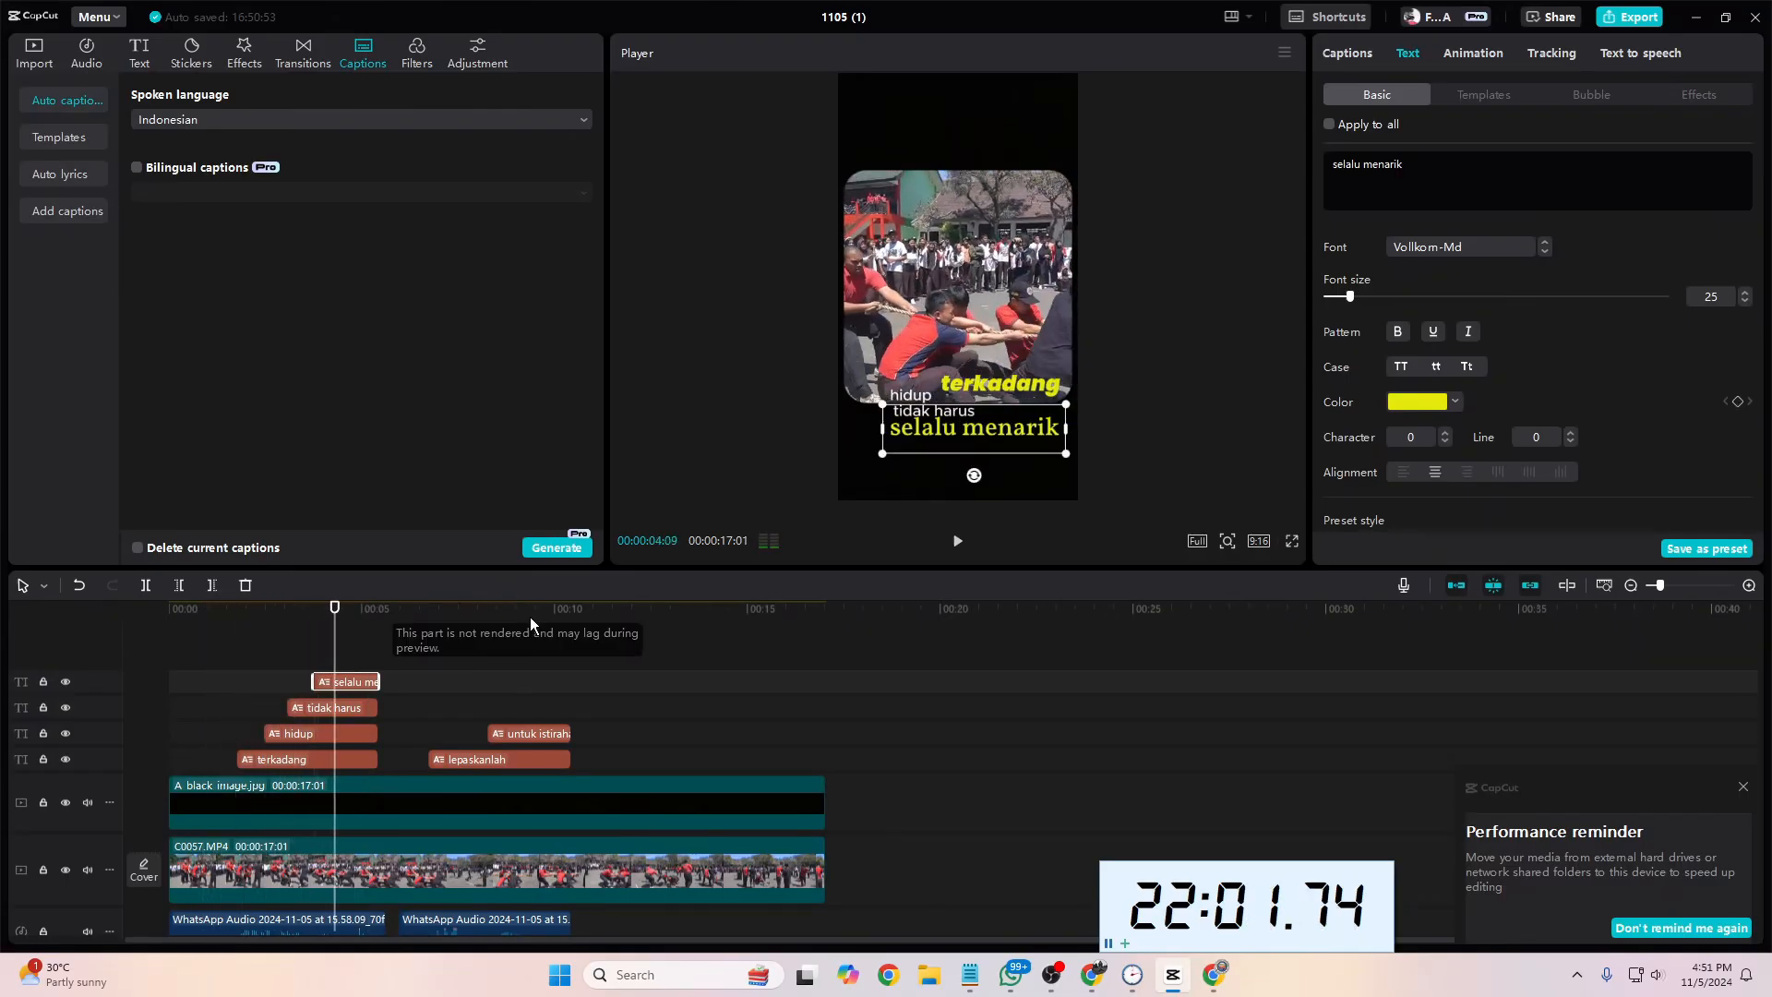
Step: Set the "hidup" and "tidak harus" captions to Poppins Black Italic and play the video from the "terkadang" caption to check them
{"action": "left_click", "coordinate": [352, 708]}
{"action": "left_click_drag", "start_coordinate": [399, 713], "coordinate": [361, 737]}
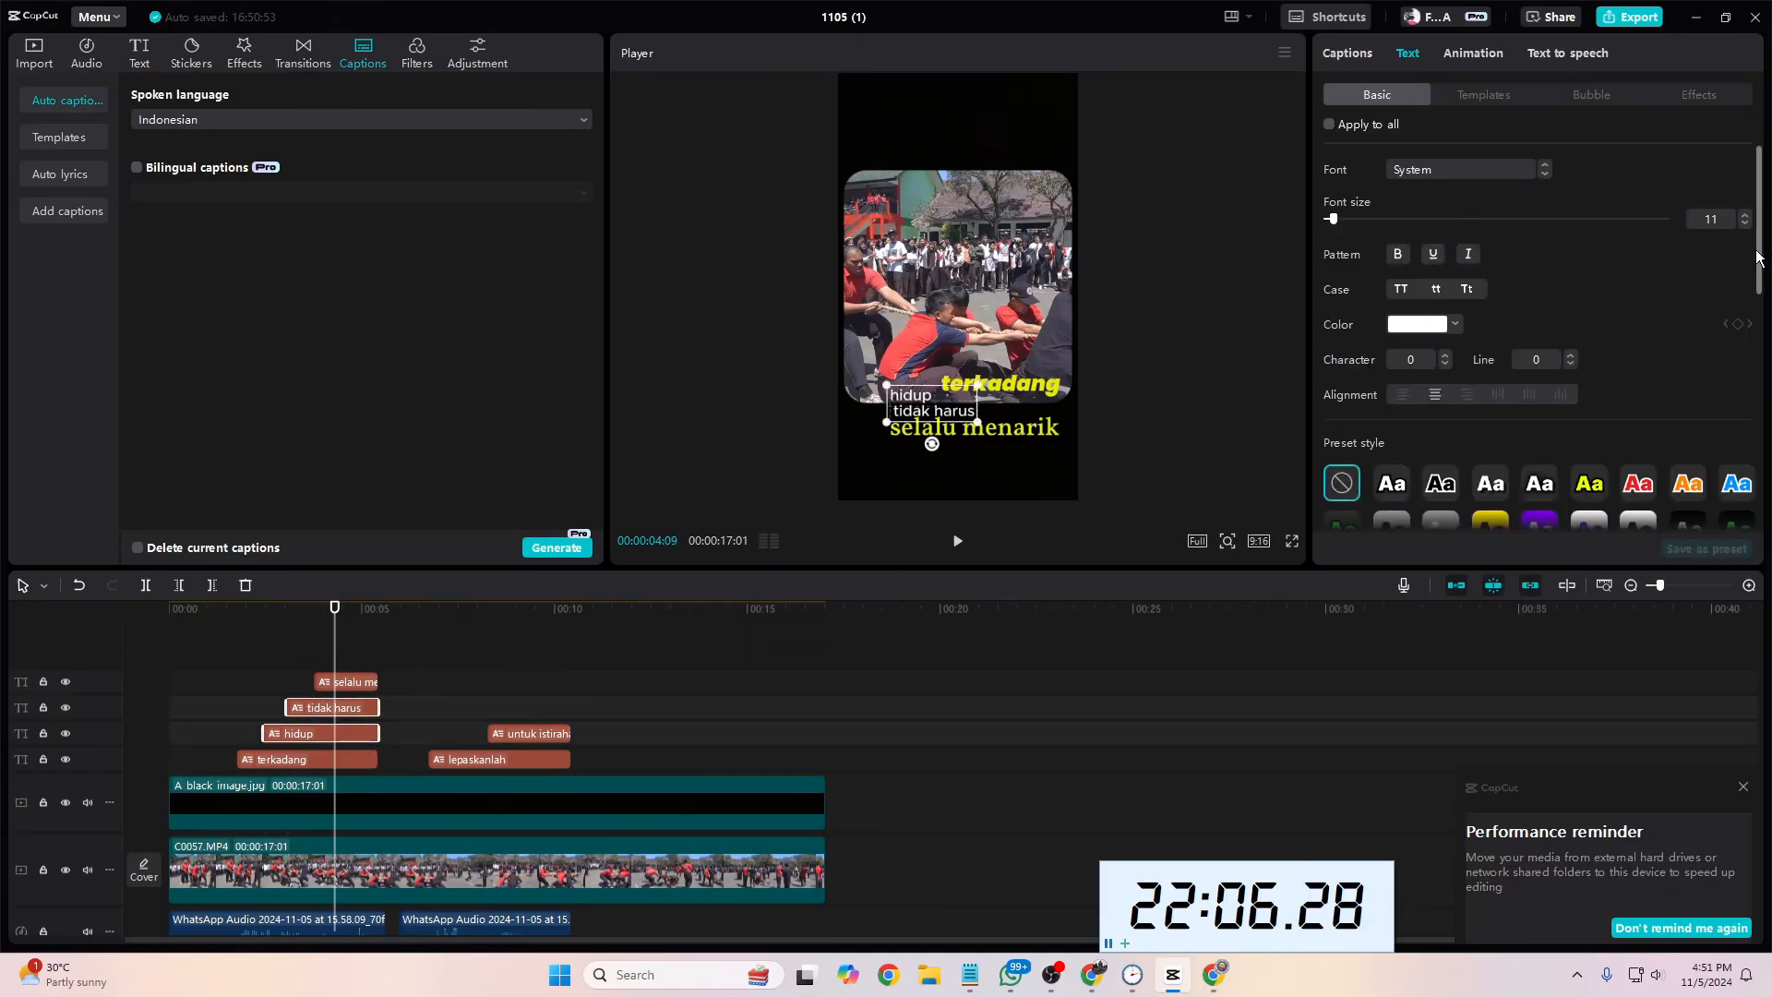
{"action": "scroll", "coordinate": [1661, 277], "scroll_direction": "down", "scroll_amount": 1}
{"action": "scroll", "coordinate": [1615, 230], "scroll_direction": "up", "scroll_amount": 1}
{"action": "left_click", "coordinate": [1510, 169]}
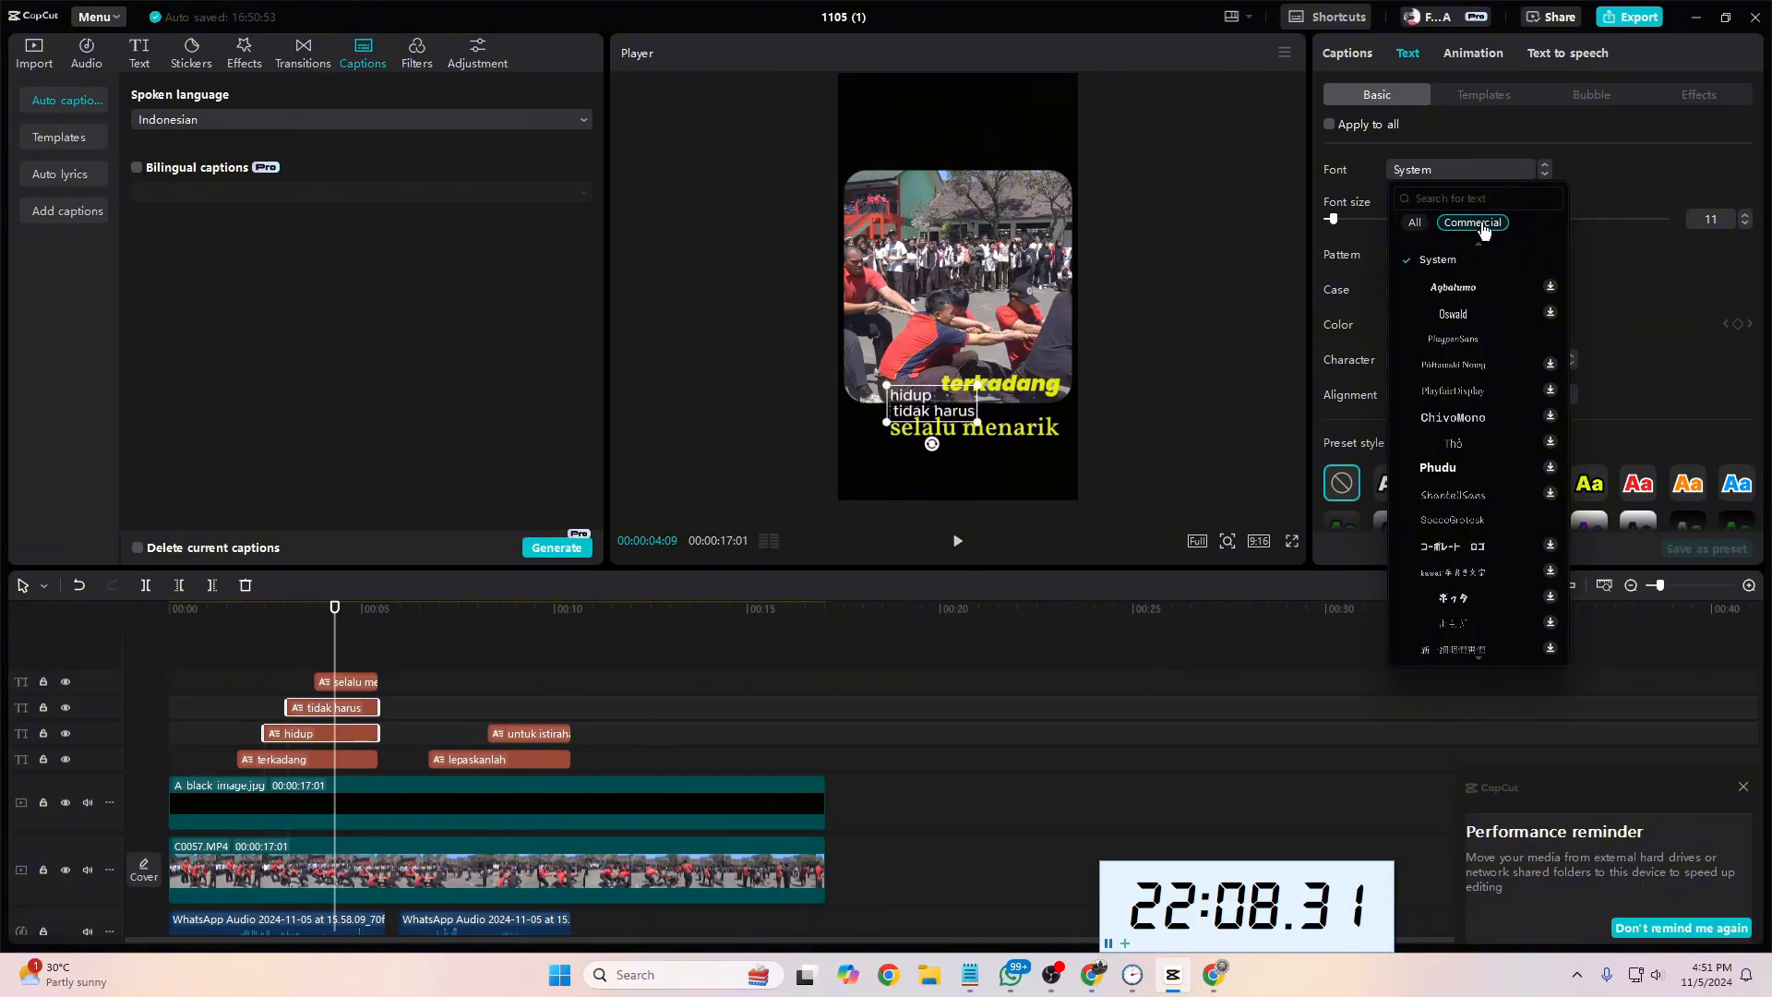
{"action": "left_click", "coordinate": [1415, 223]}
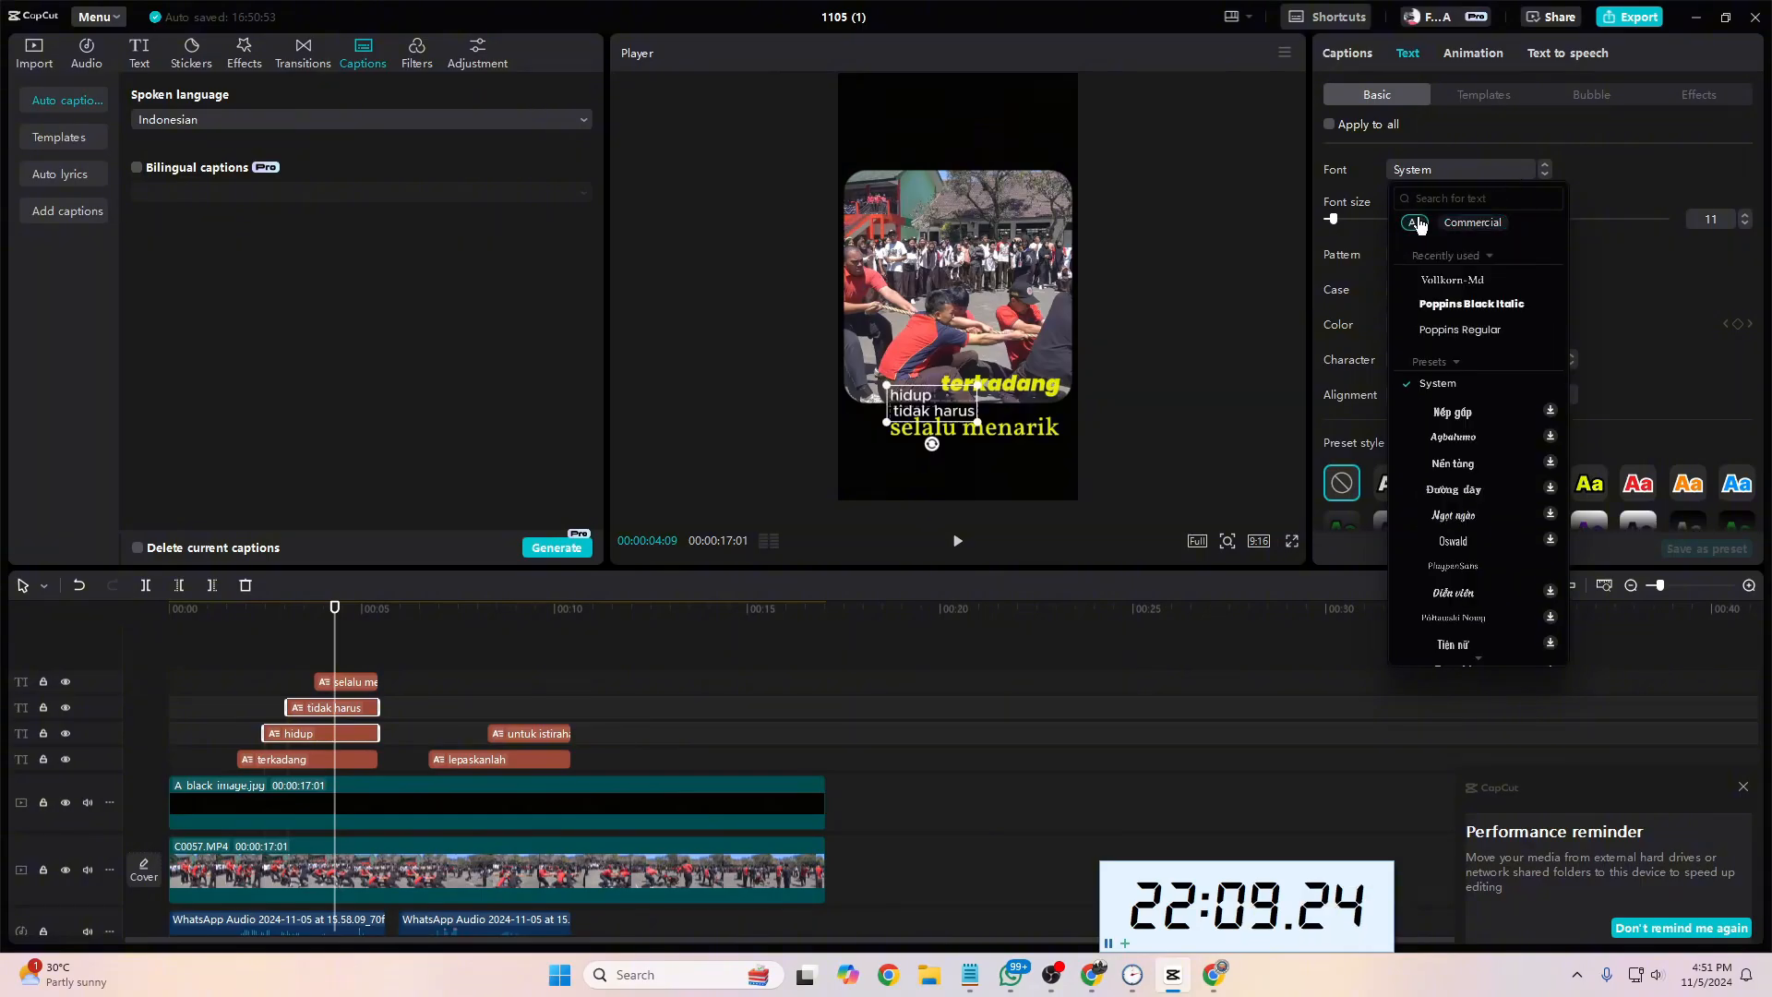
{"action": "left_click", "coordinate": [1456, 309]}
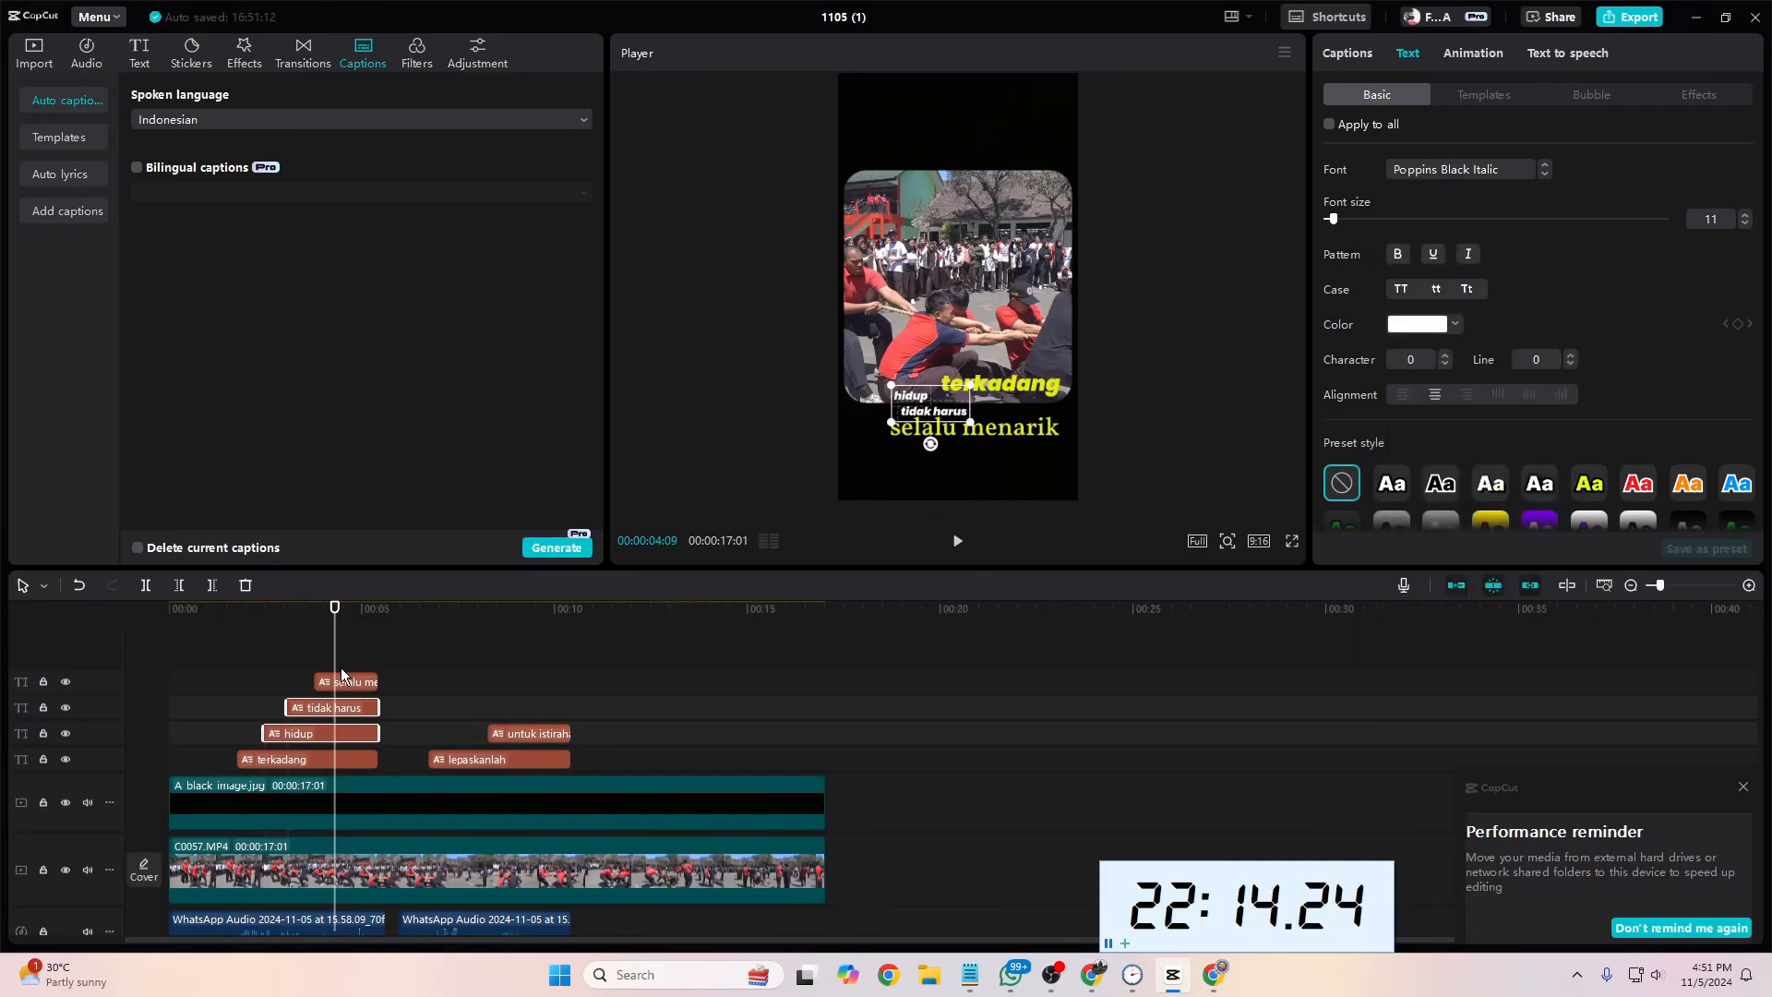
{"action": "left_click_drag", "start_coordinate": [337, 639], "coordinate": [237, 640]}
{"action": "key", "text": "space"}
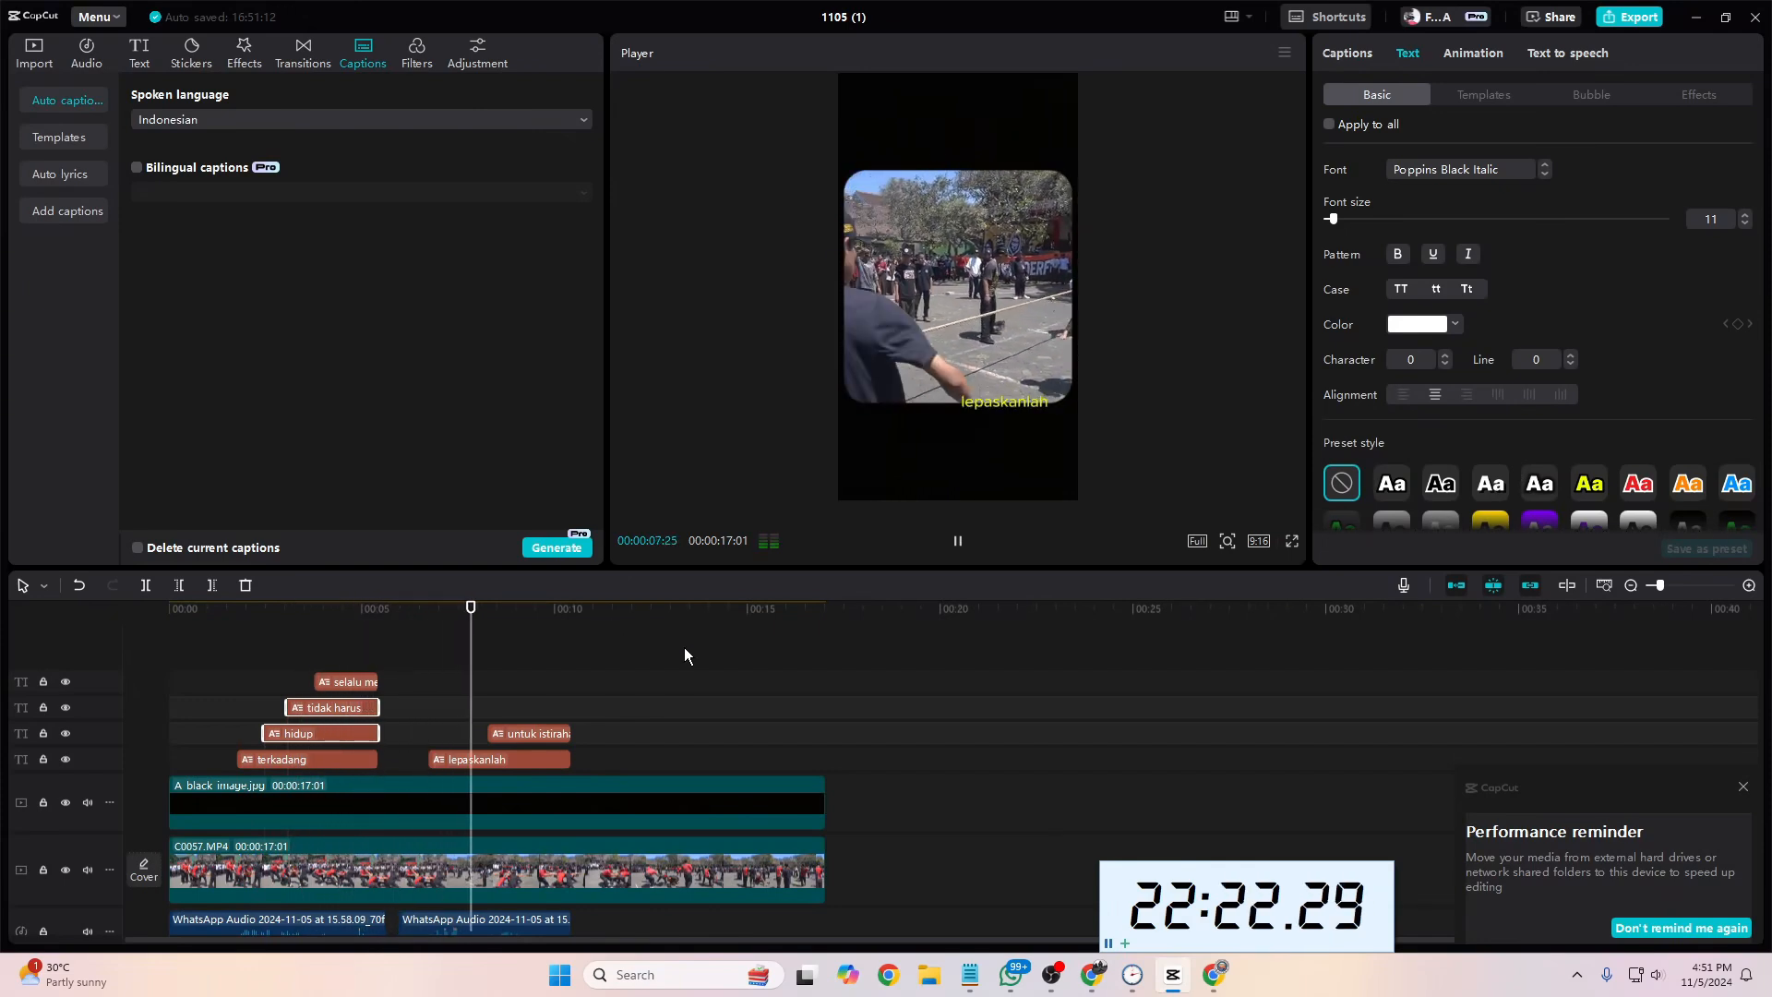
Step: Download several preset fonts for comparison and set the "lepaskanlah" caption to Połtawski Nowy
{"action": "left_click", "coordinate": [512, 761]}
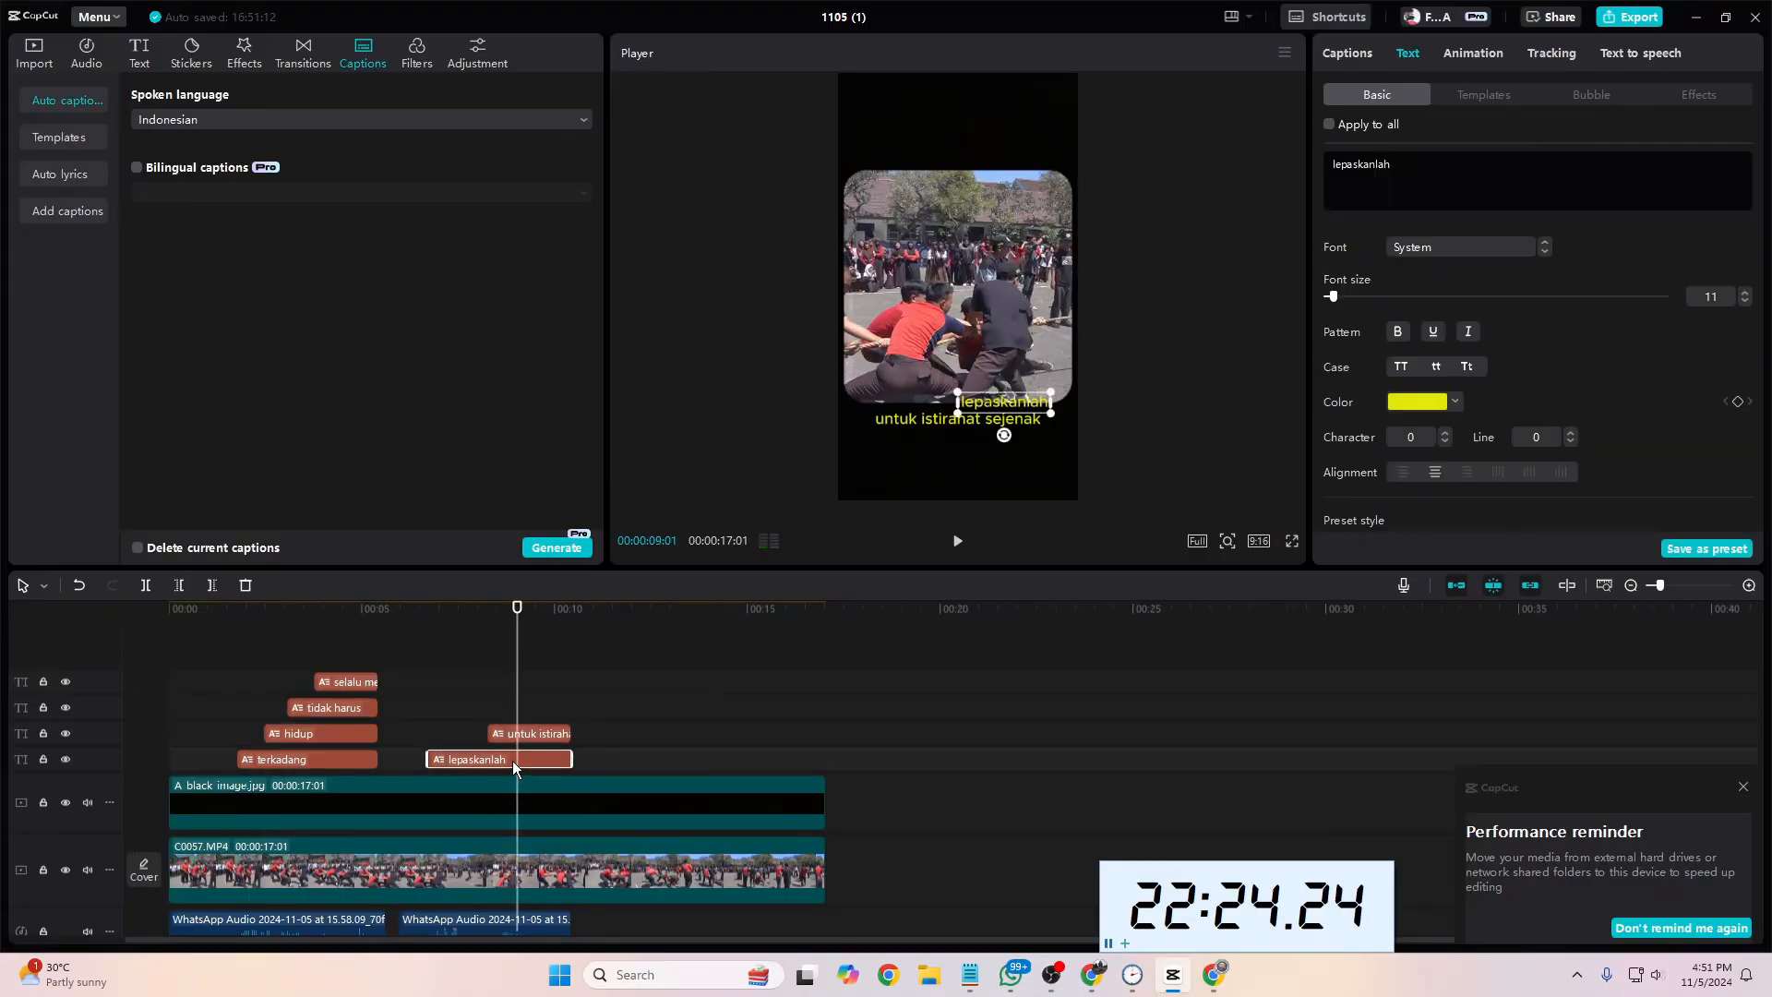
{"action": "left_click", "coordinate": [1462, 247]}
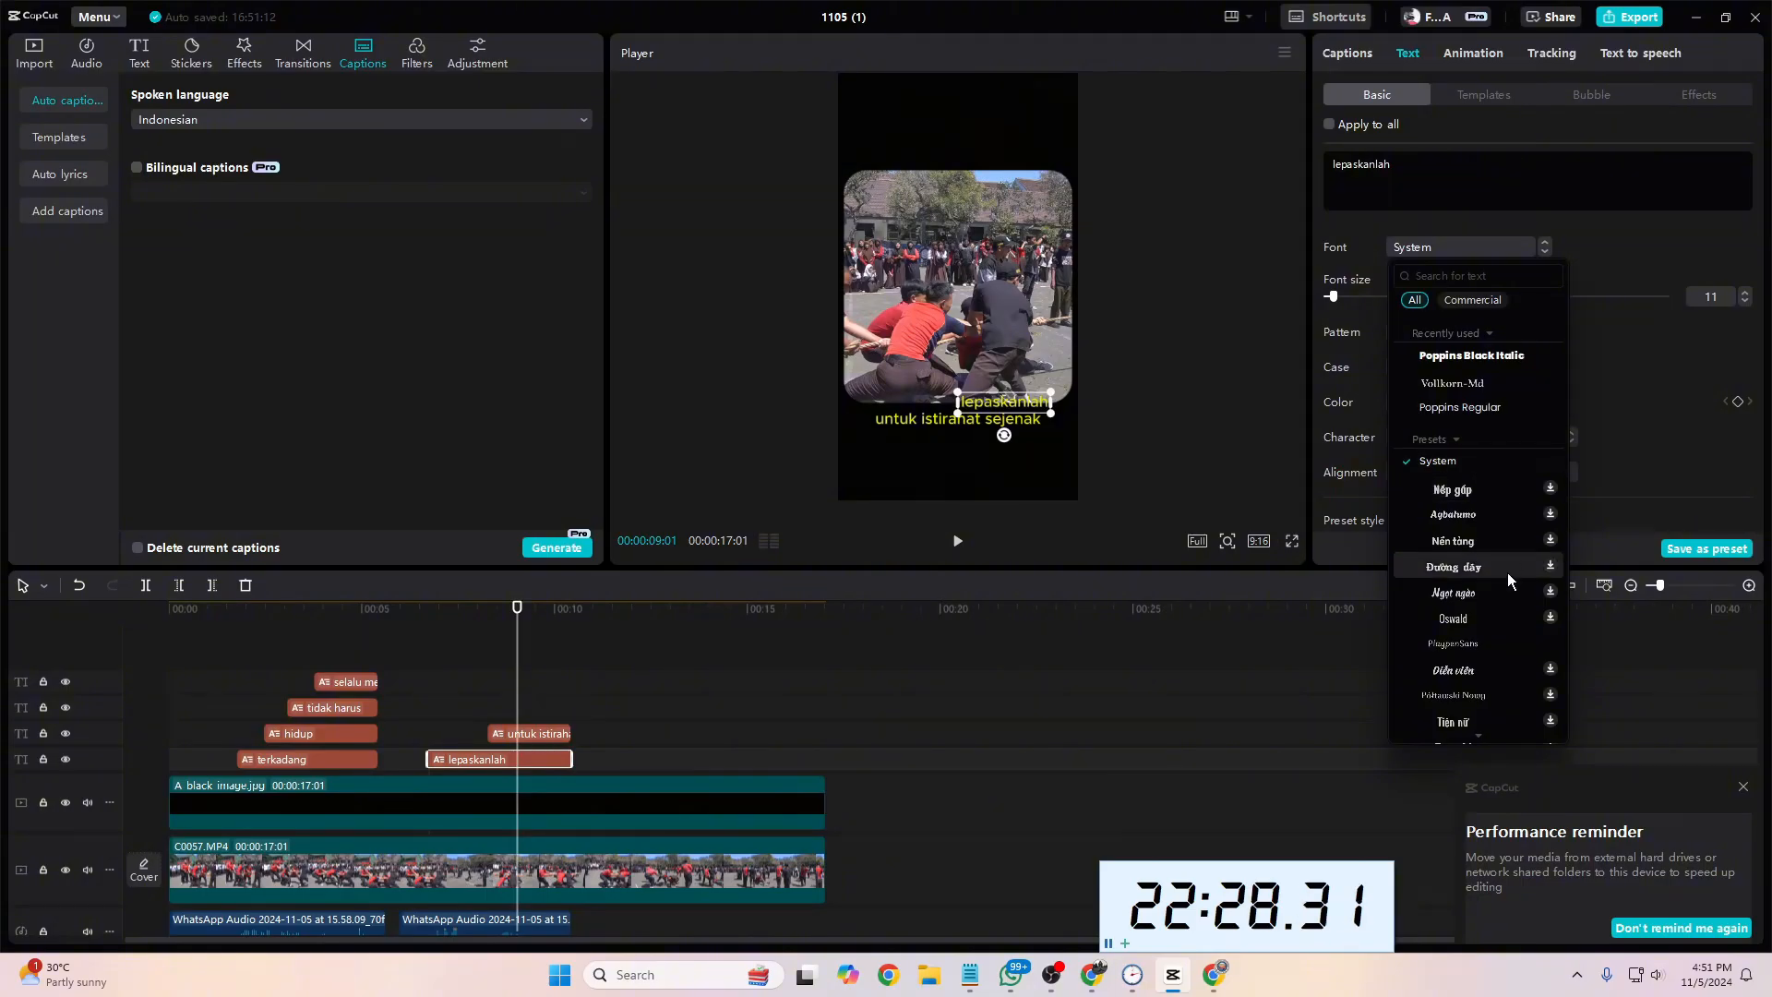
{"action": "scroll", "coordinate": [1500, 600], "scroll_direction": "down", "scroll_amount": 5}
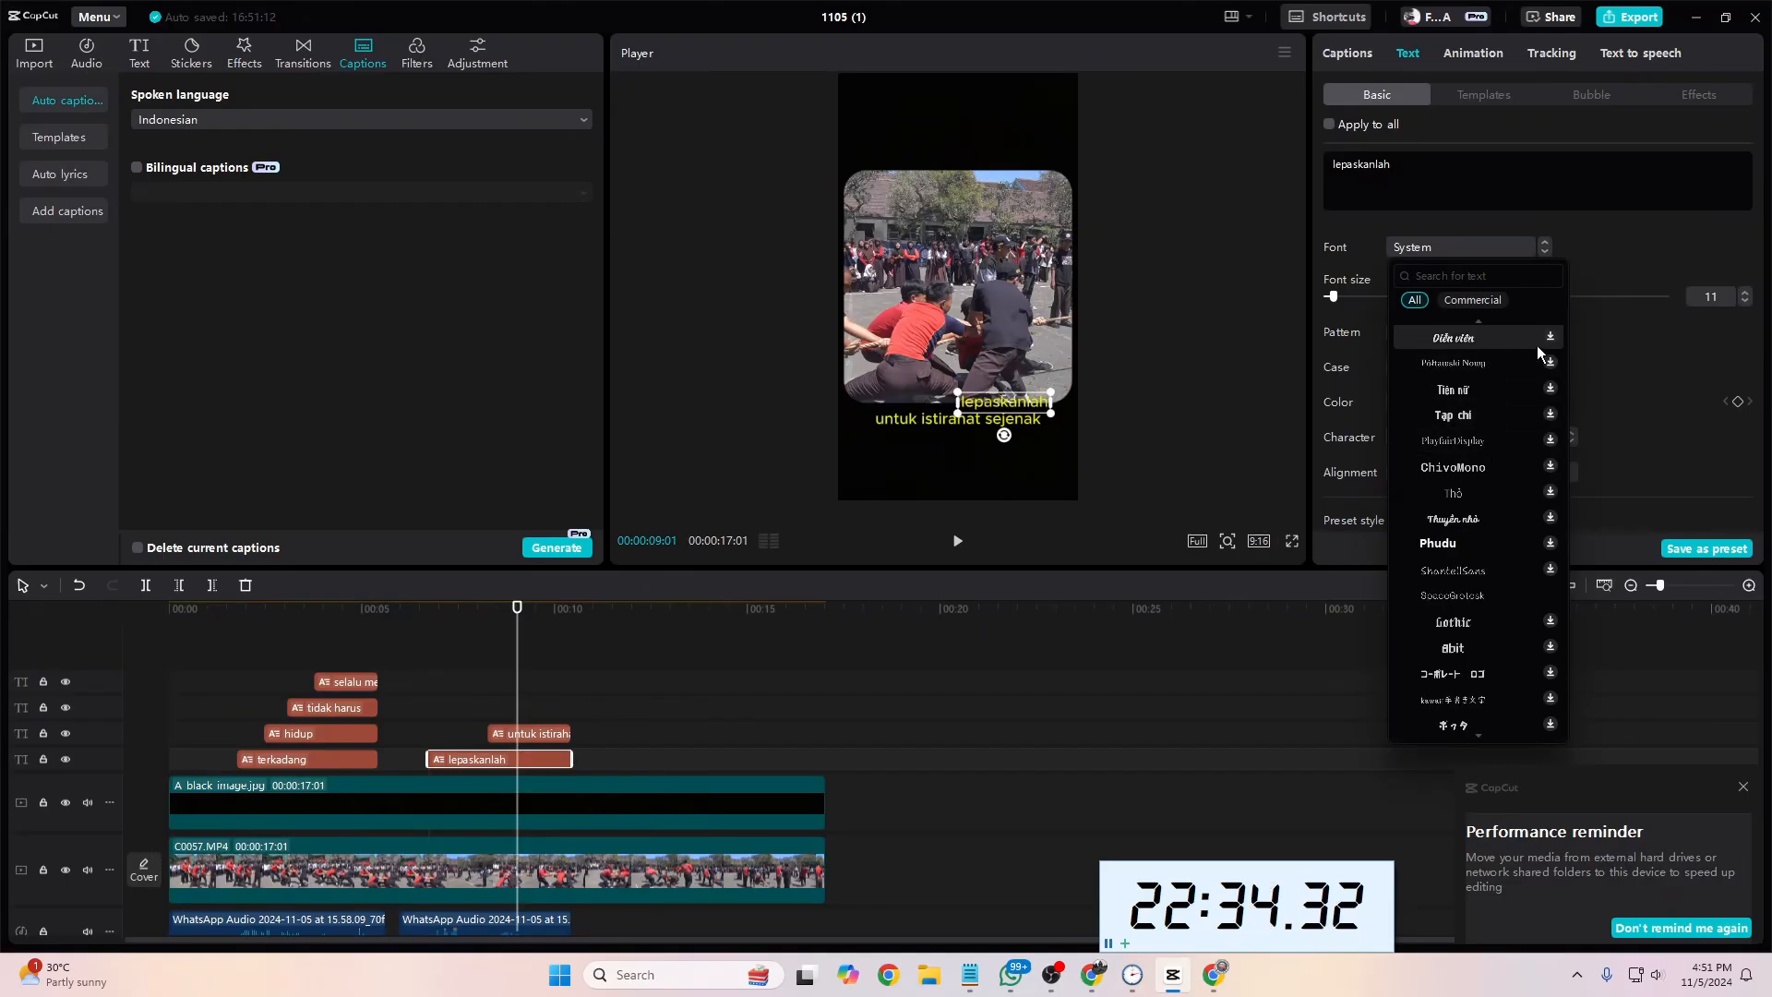
{"action": "scroll", "coordinate": [1503, 593], "scroll_direction": "down", "scroll_amount": 2}
{"action": "scroll", "coordinate": [1504, 594], "scroll_direction": "up", "scroll_amount": 4}
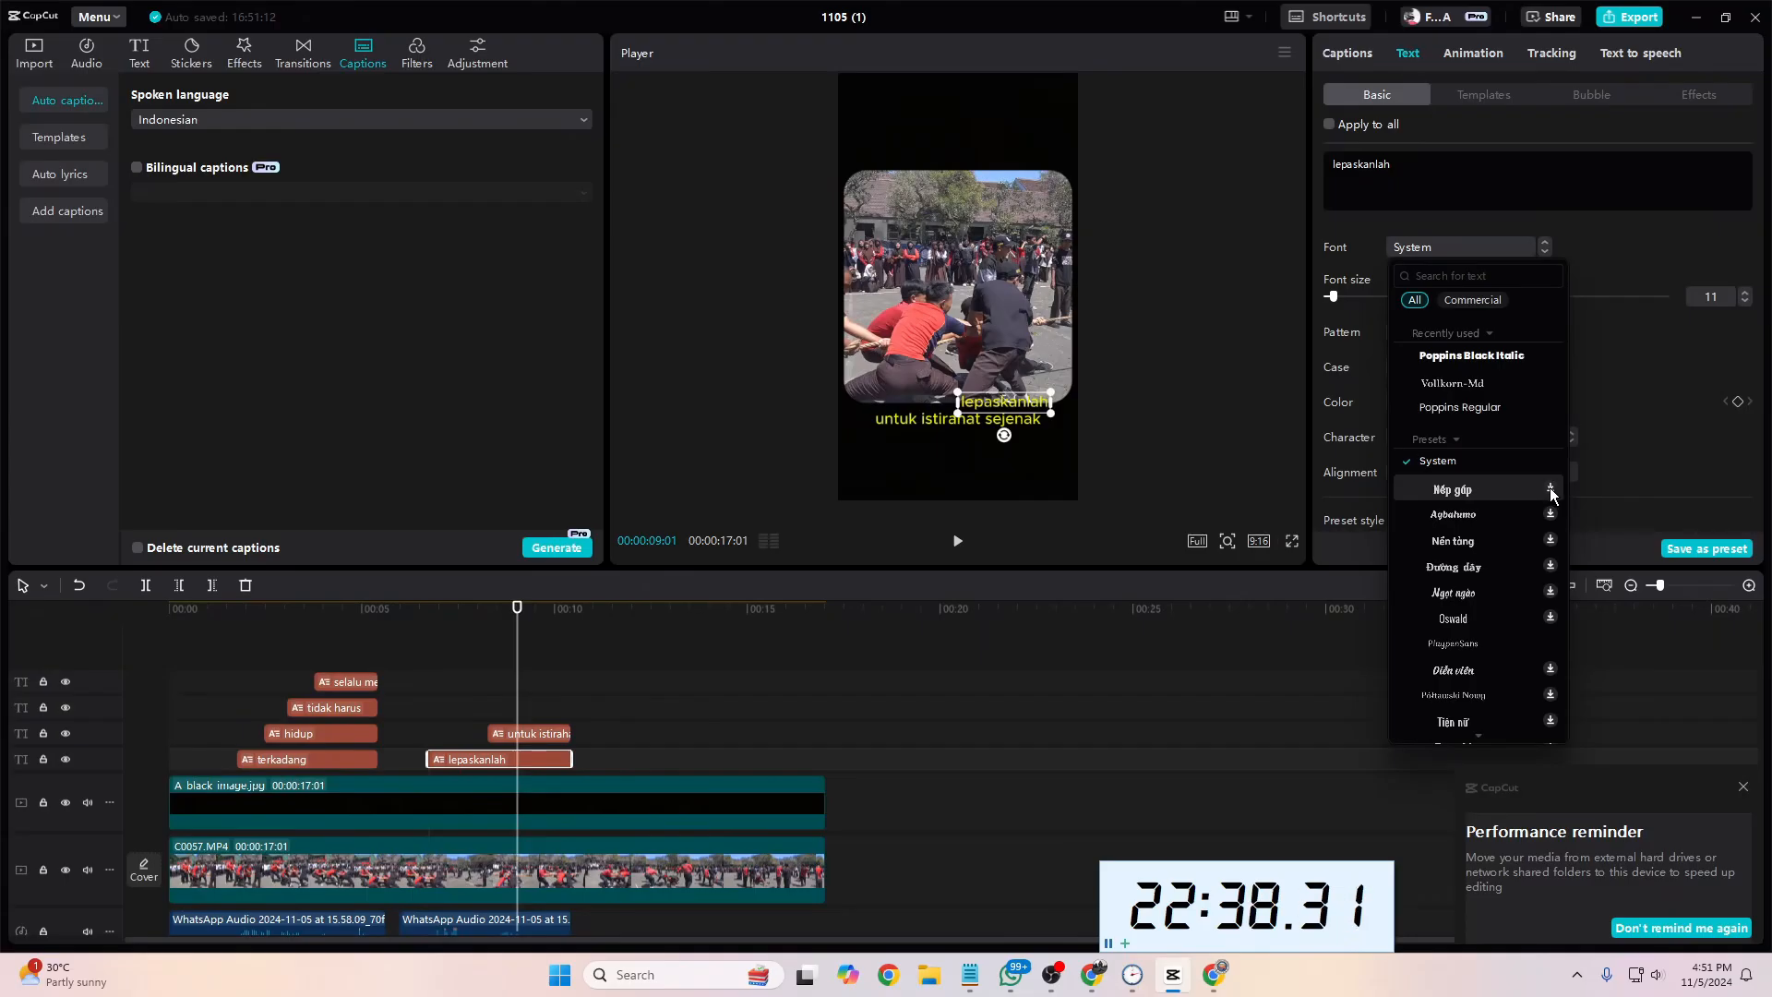
{"action": "left_click", "coordinate": [1550, 495]}
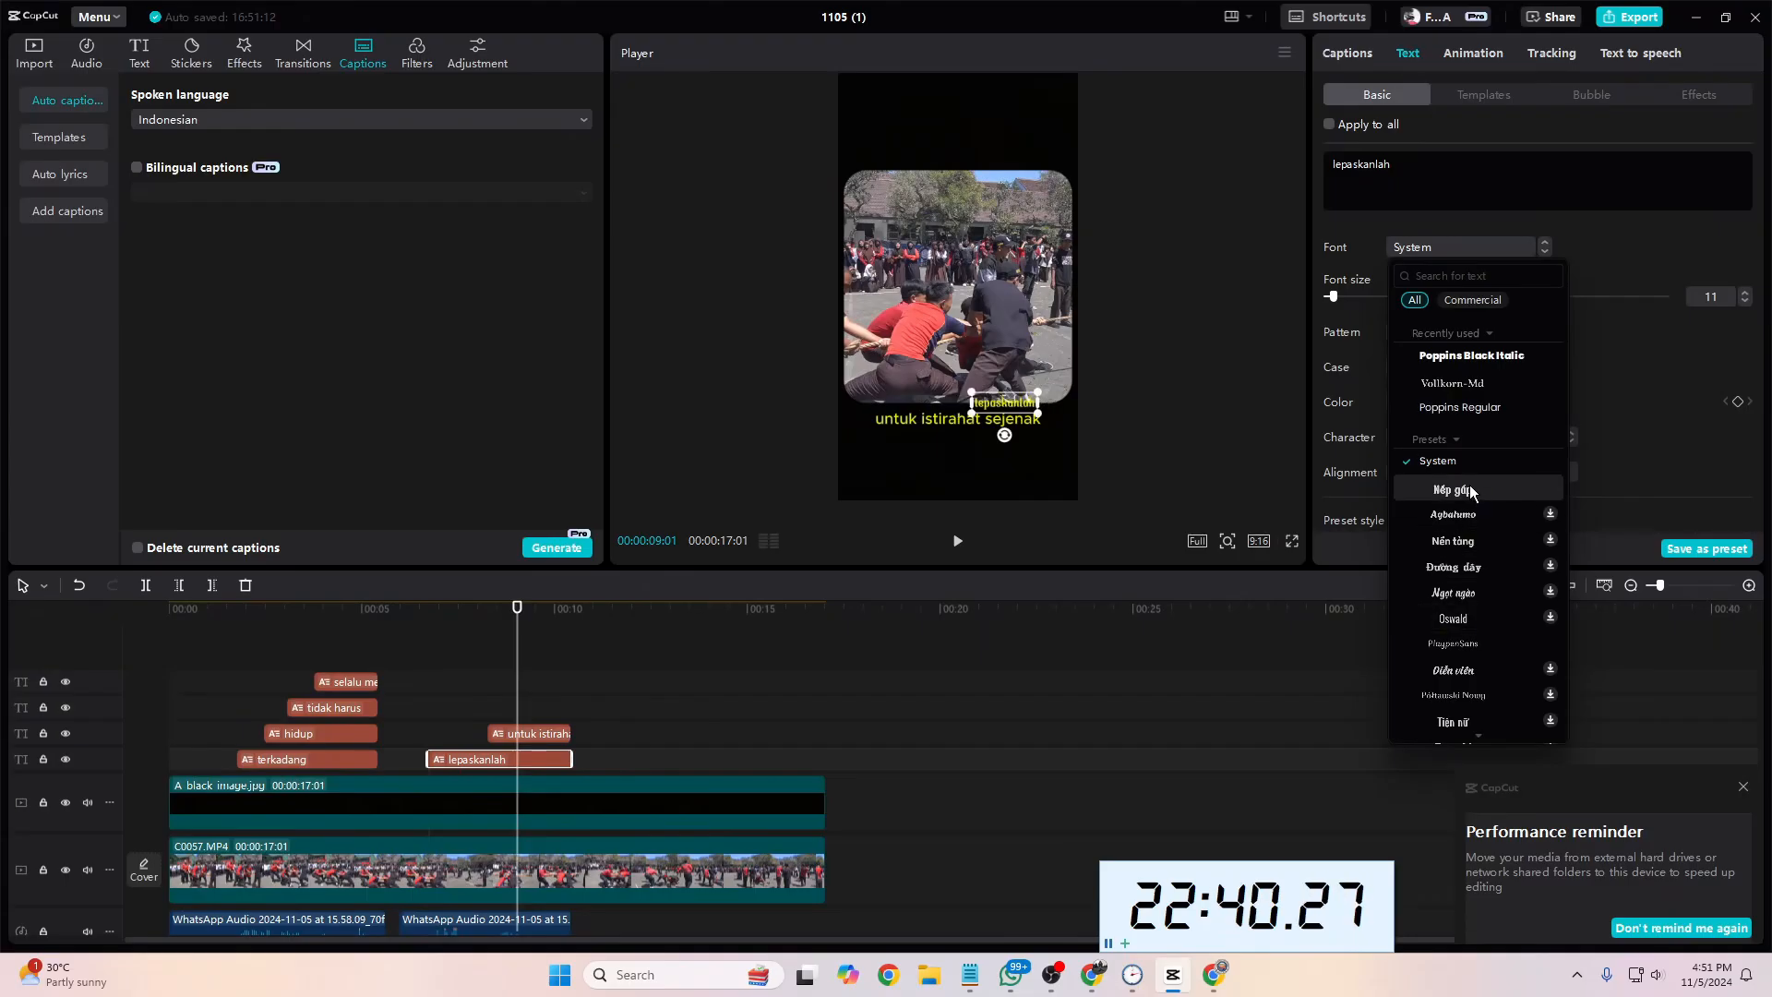
{"action": "left_click", "coordinate": [1551, 518]}
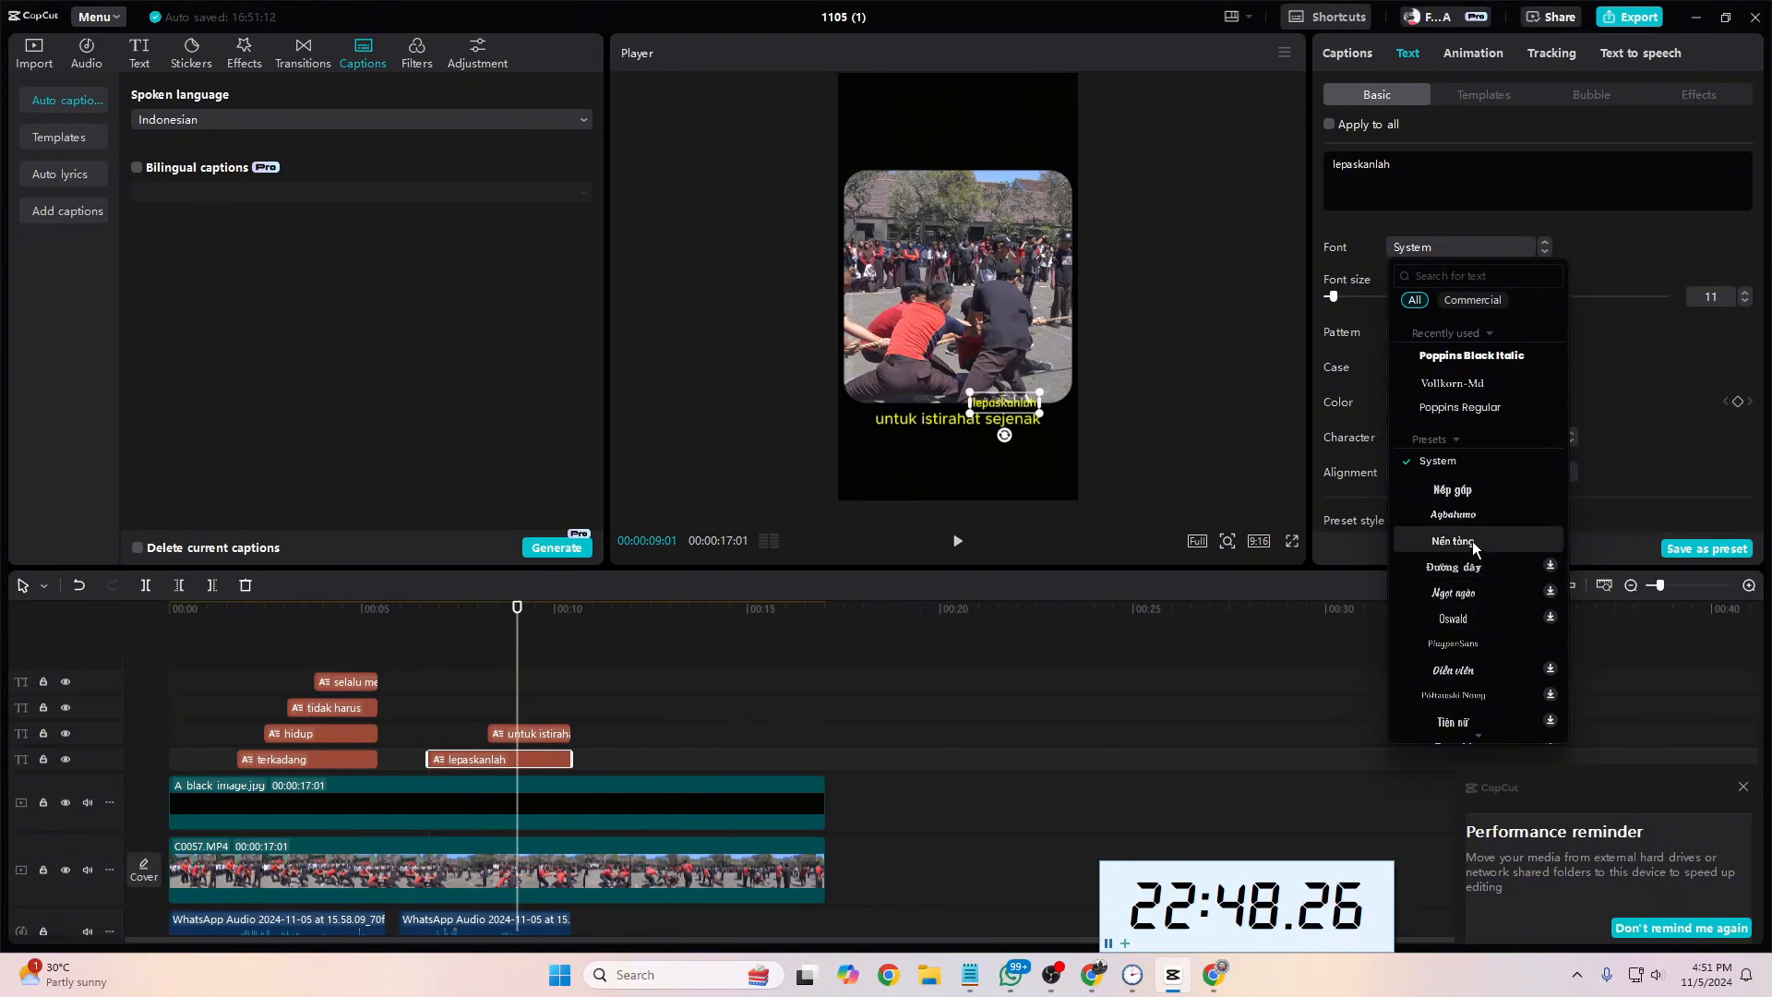
{"action": "scroll", "coordinate": [1543, 635], "scroll_direction": "down", "scroll_amount": 3}
{"action": "left_click", "coordinate": [1550, 580]}
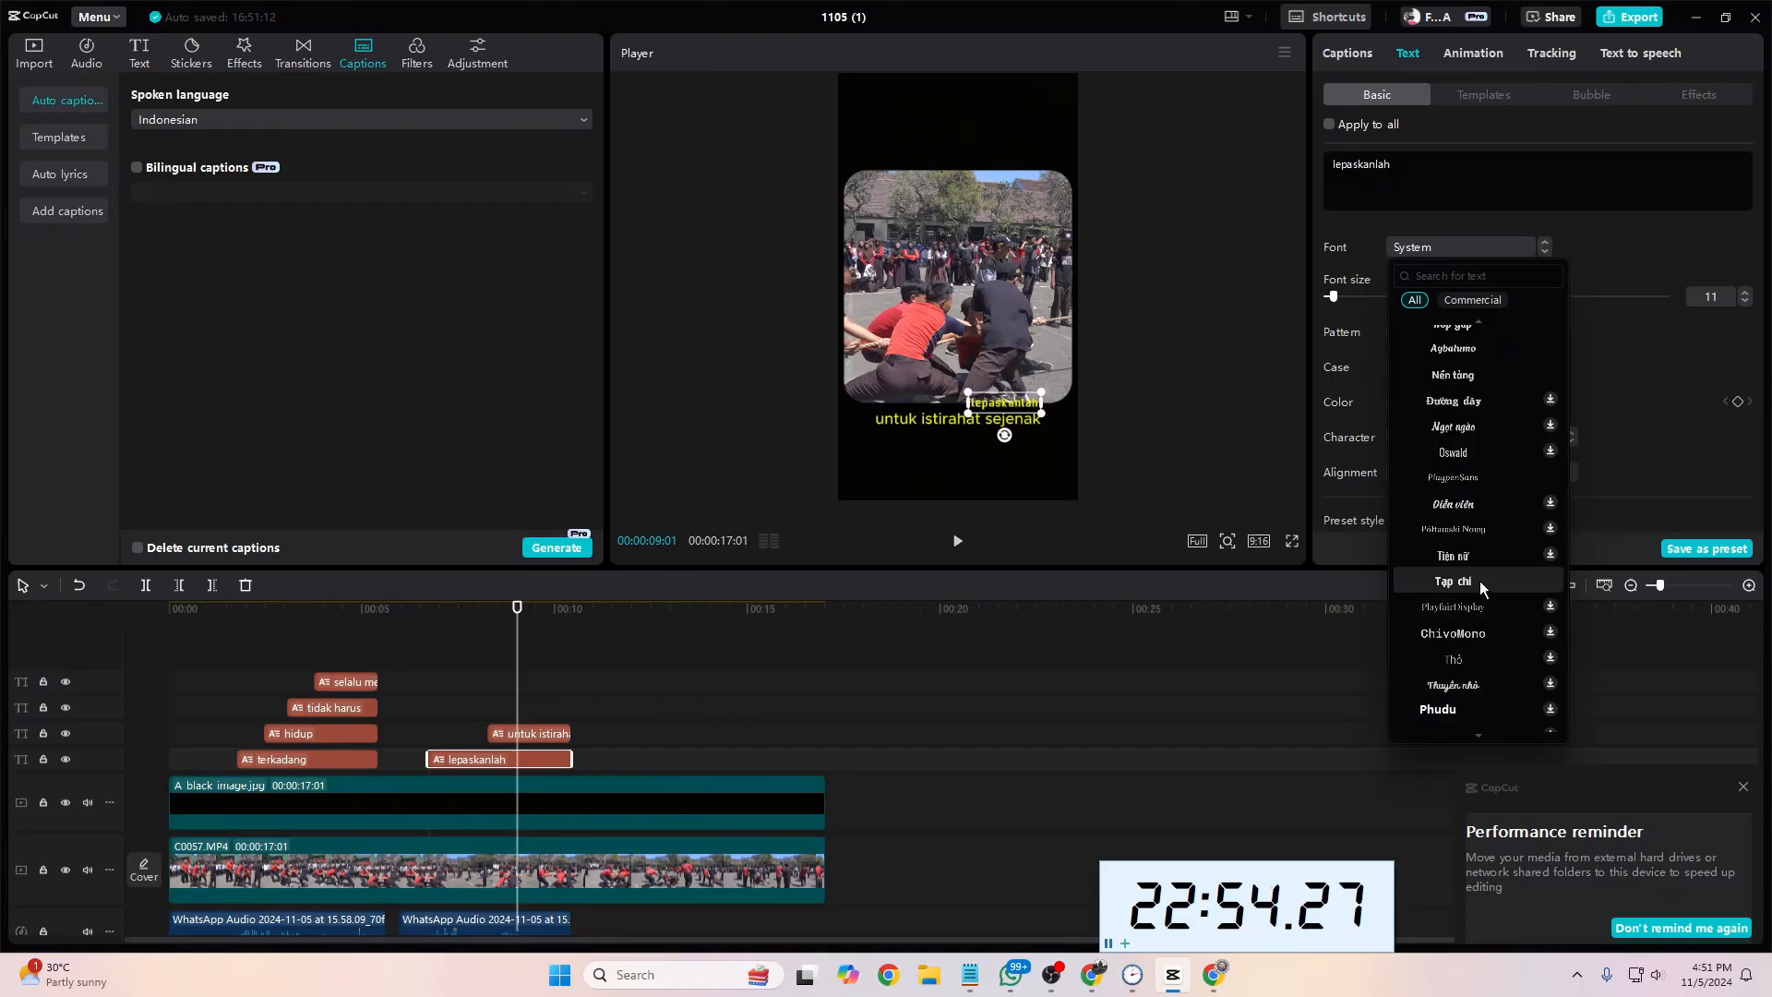
{"action": "left_click", "coordinate": [1547, 558]}
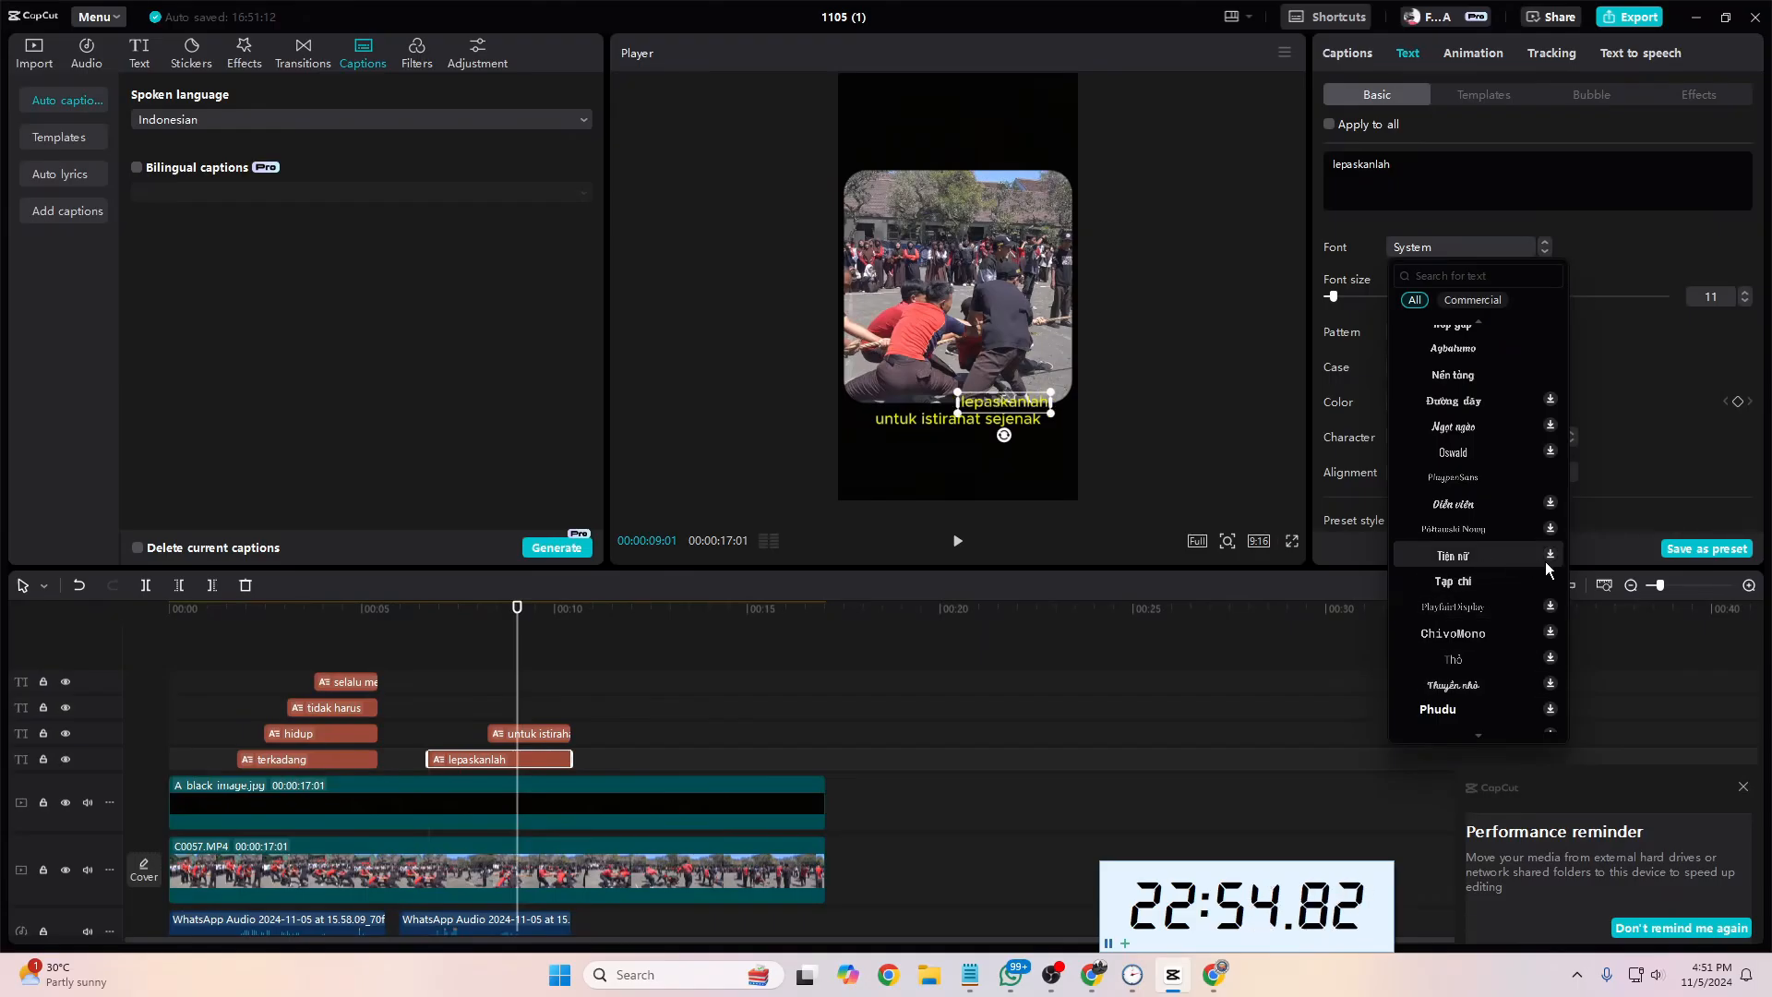
{"action": "left_click", "coordinate": [1469, 528]}
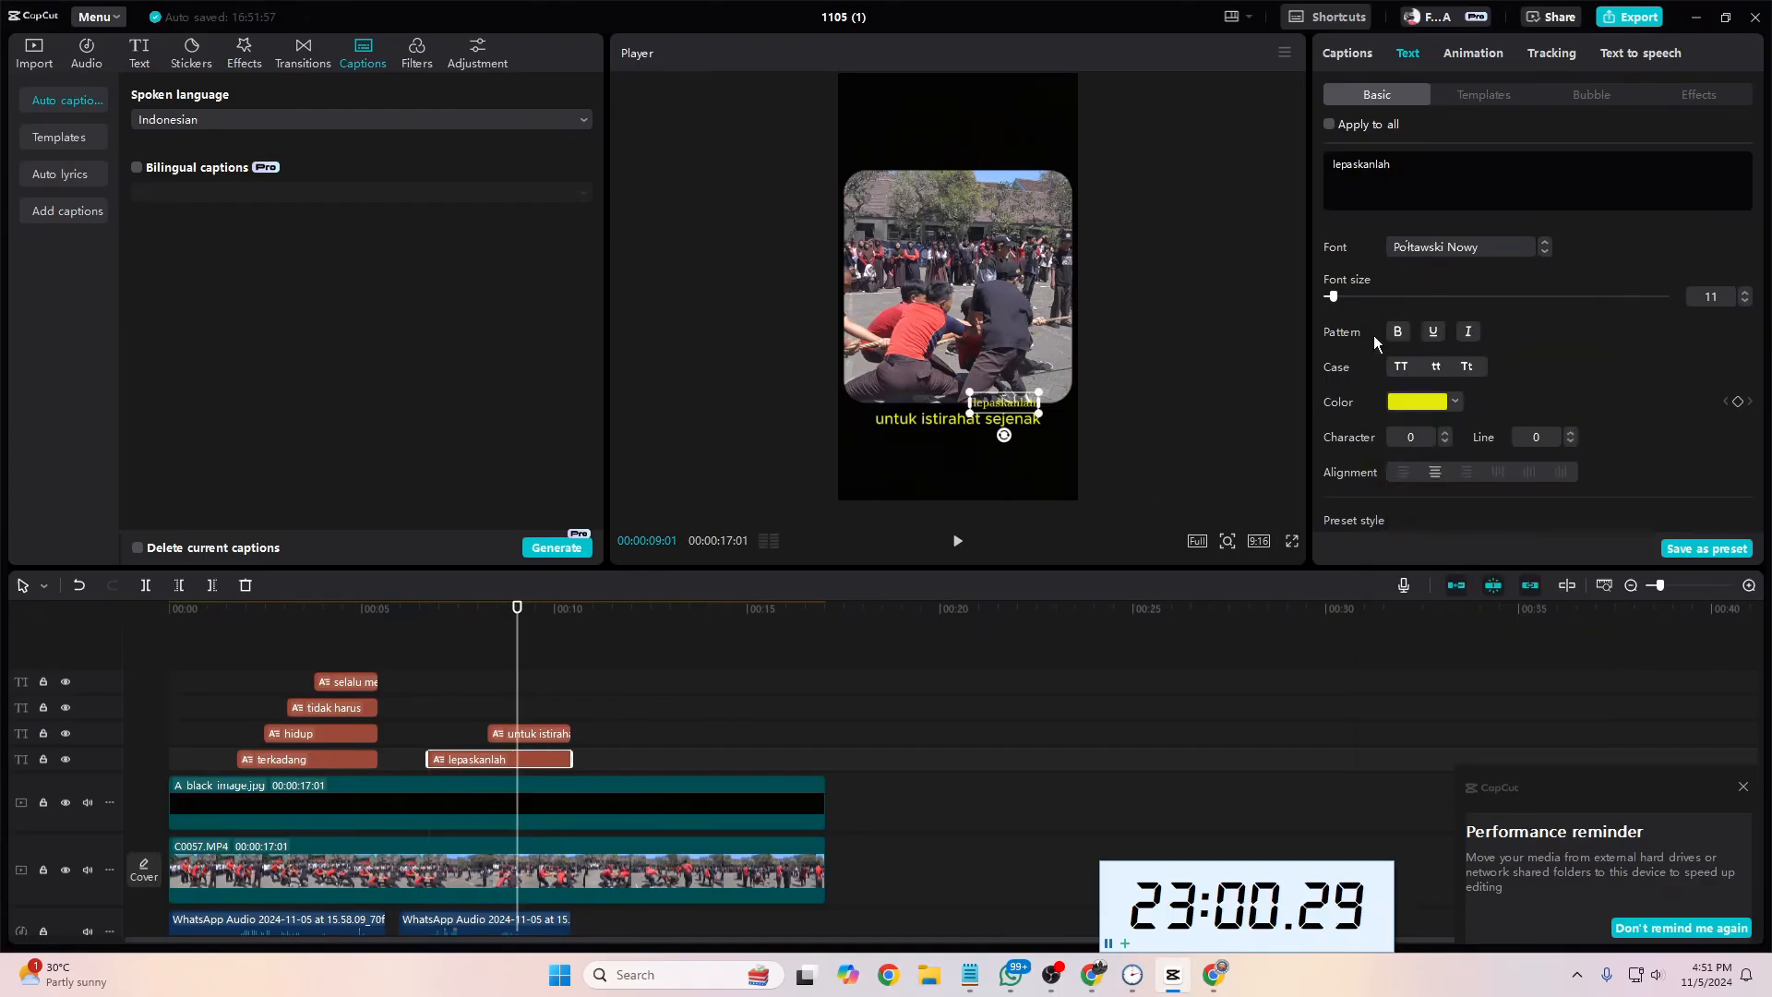
Step: Style the "lepaskanlah" caption as bold orange EA850A at size 25 and shift it slightly up and left
{"action": "left_click_drag", "start_coordinate": [1333, 298], "coordinate": [1349, 300]}
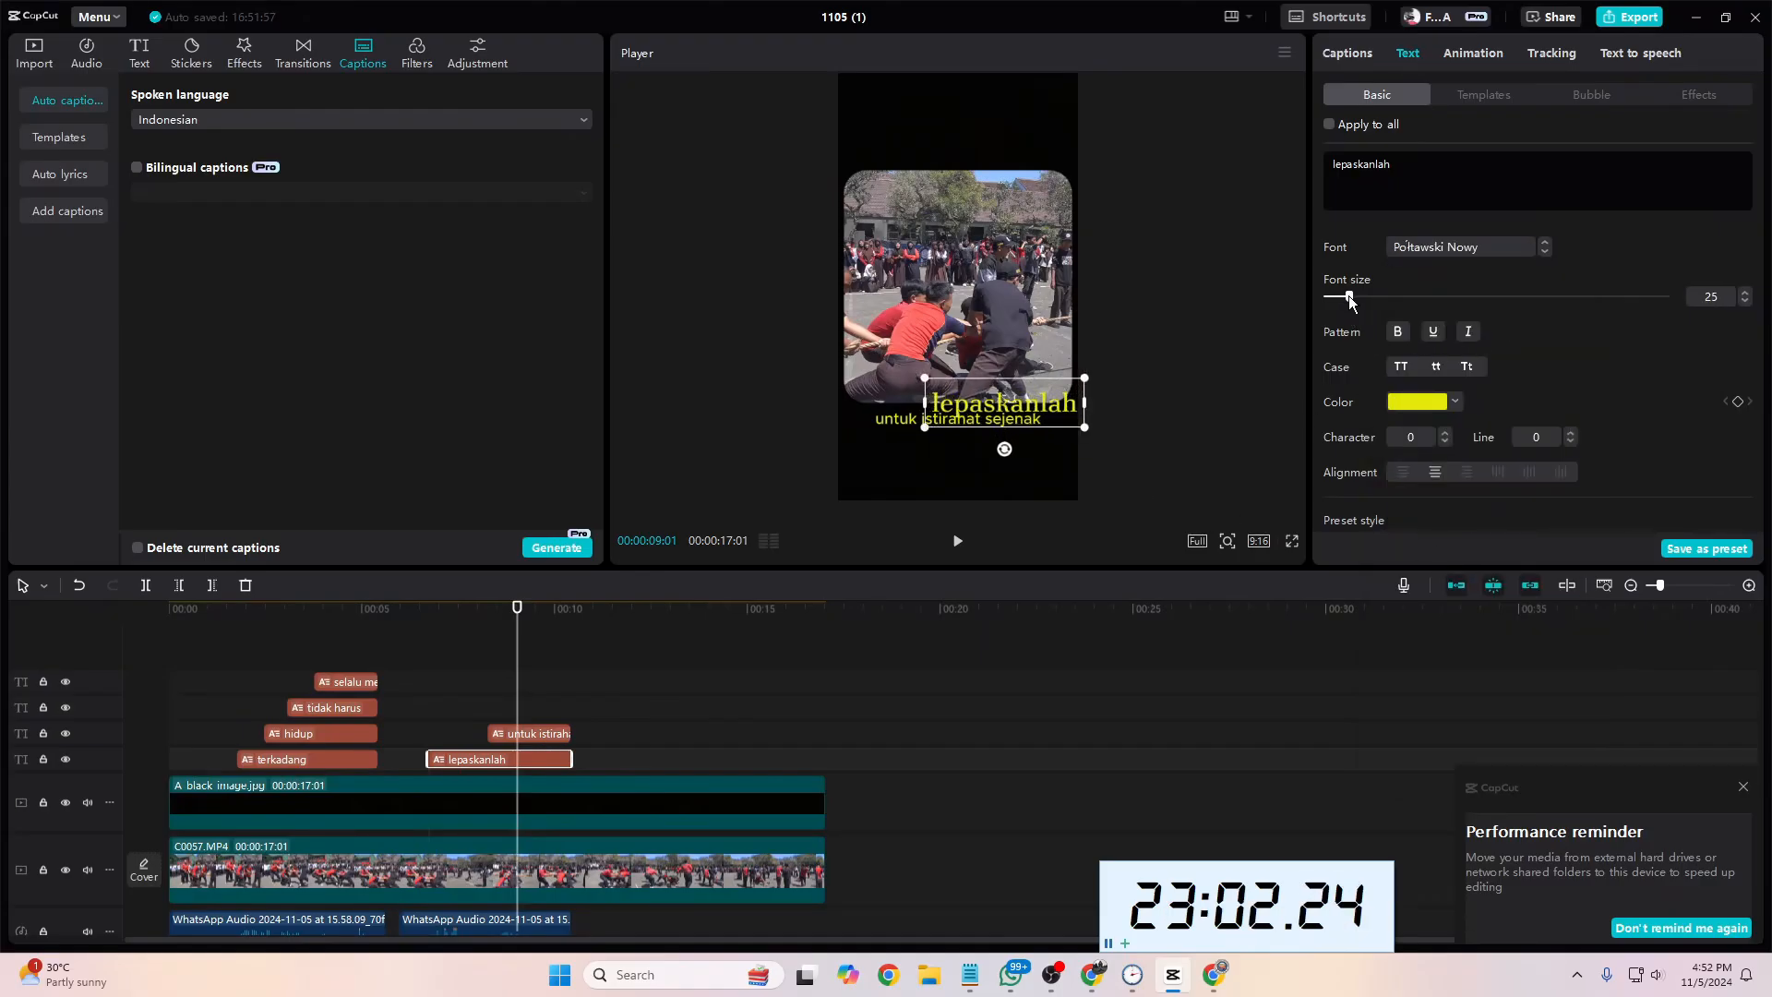
{"action": "left_click", "coordinate": [1427, 406]}
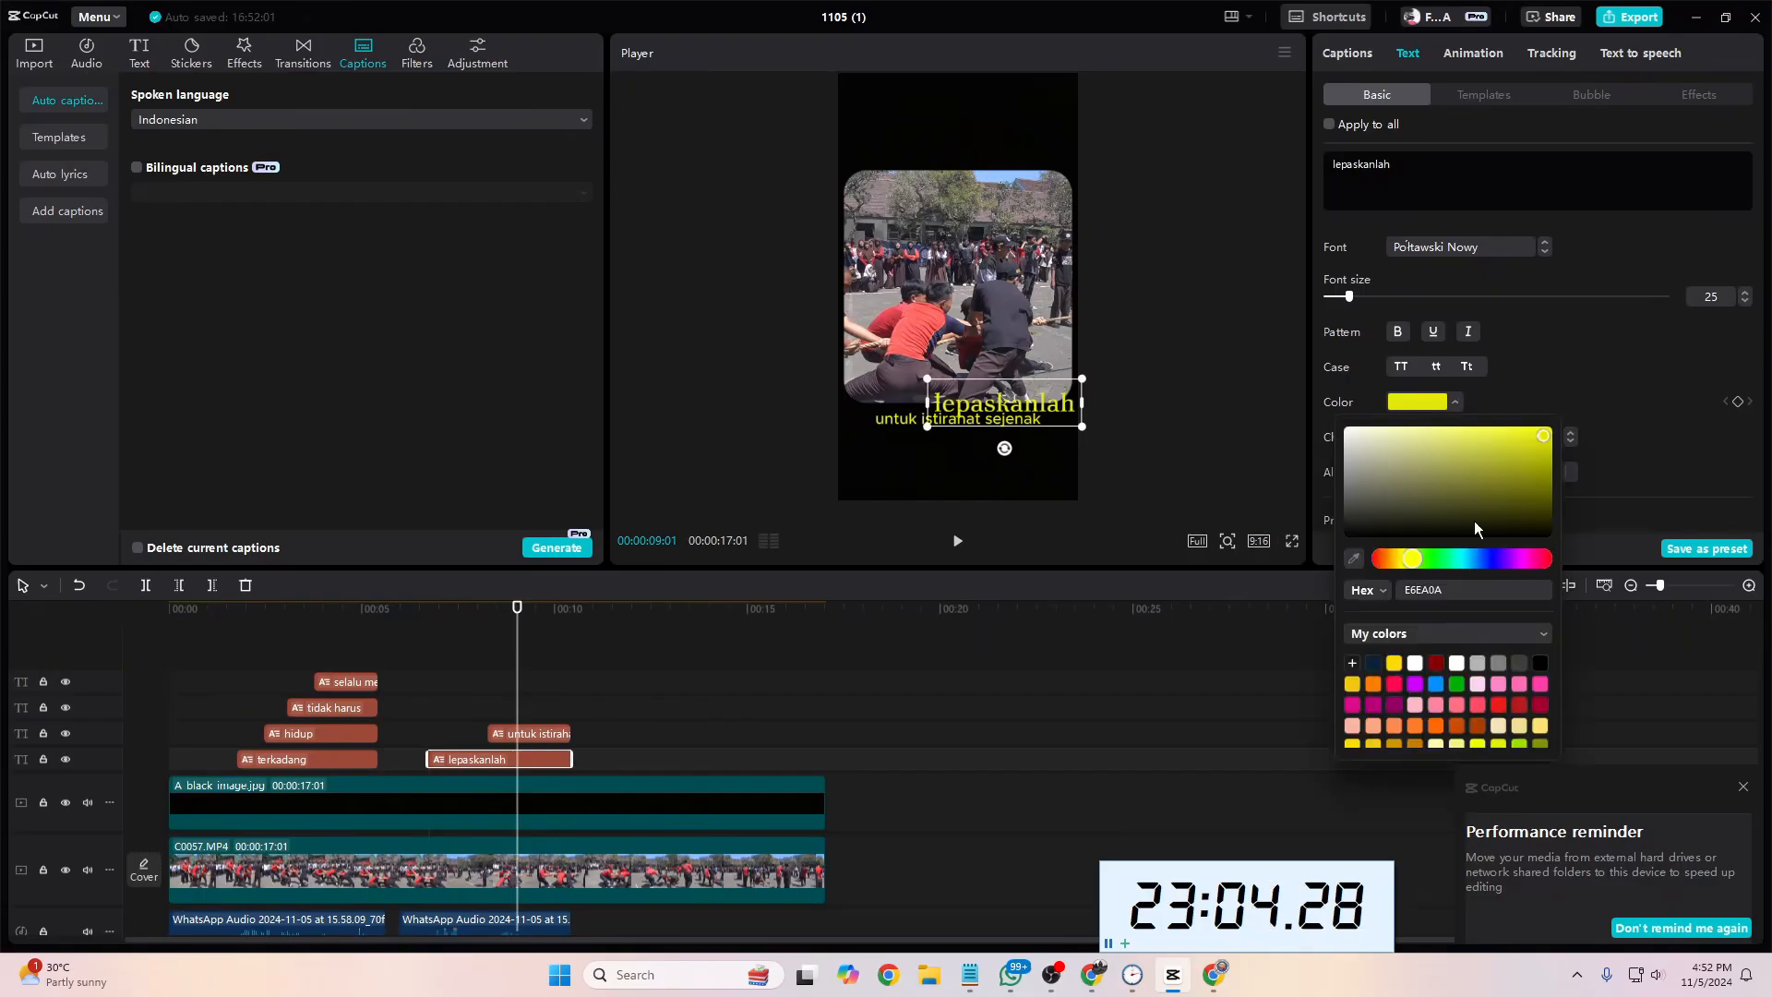
{"action": "mouse_move", "coordinate": [1408, 563]}
{"action": "left_mouse_down"}
{"action": "mouse_move", "coordinate": [1372, 570]}
{"action": "mouse_move", "coordinate": [1399, 562]}
{"action": "left_mouse_up"}
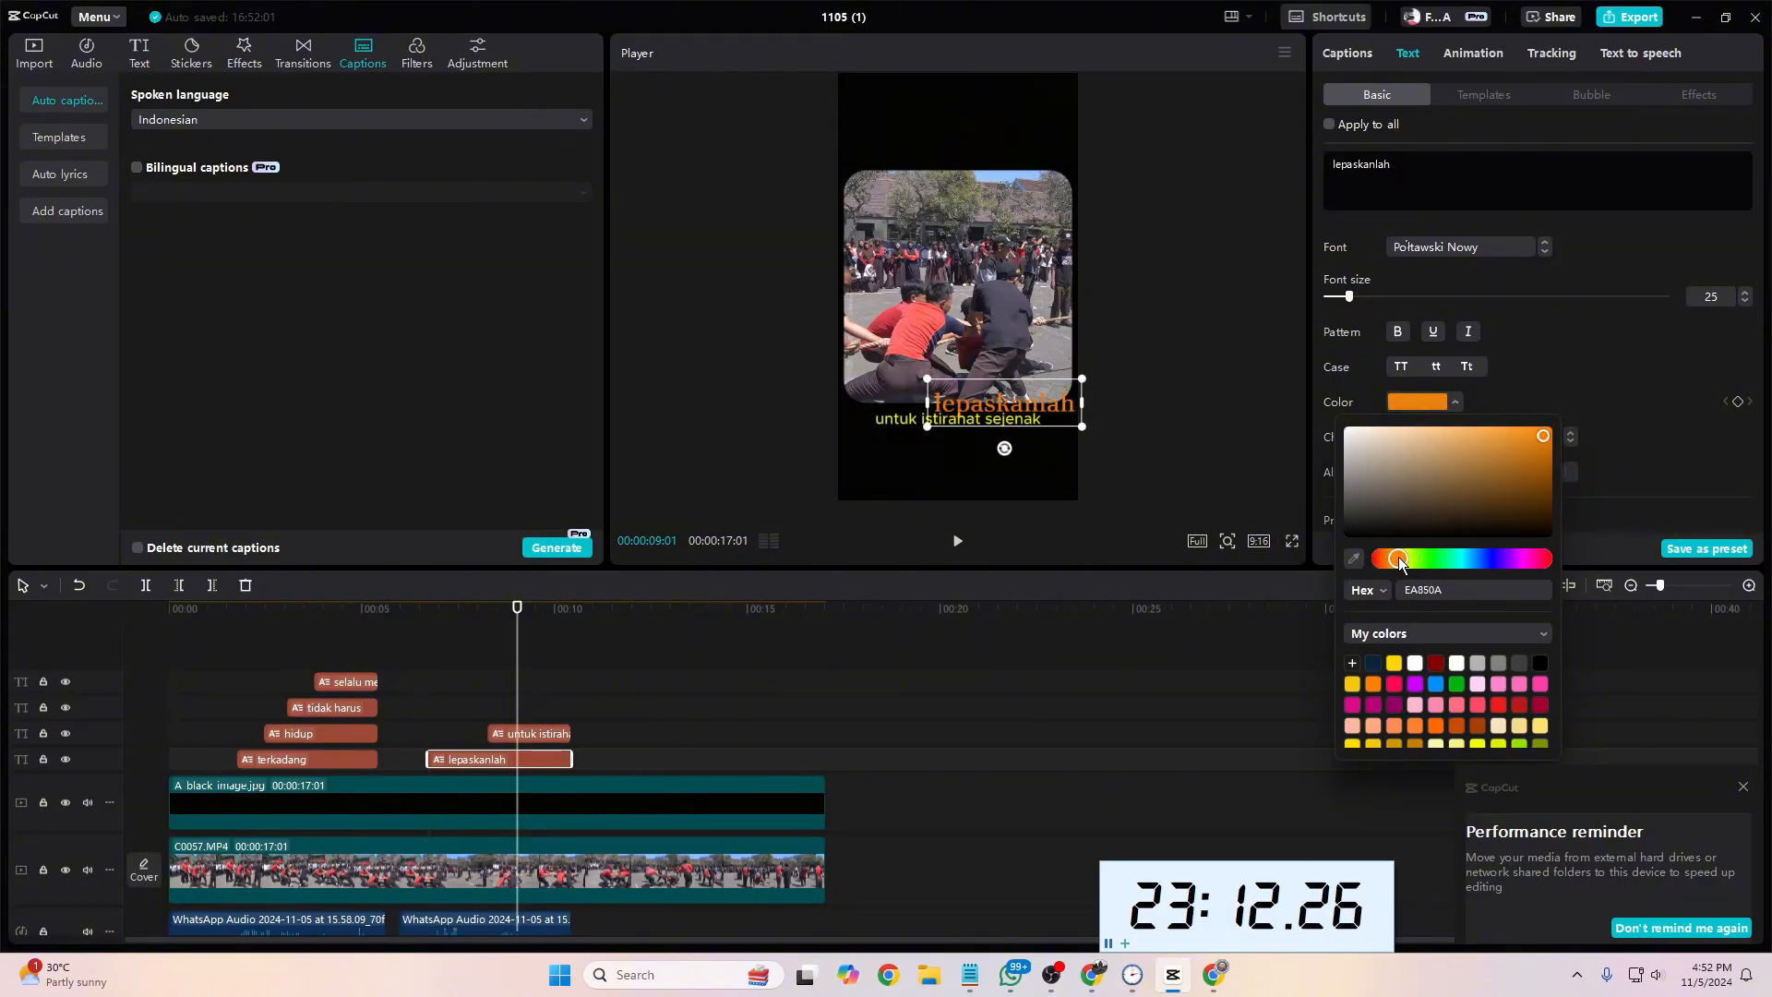
{"action": "left_click", "coordinate": [1603, 334]}
{"action": "left_click", "coordinate": [1399, 334]}
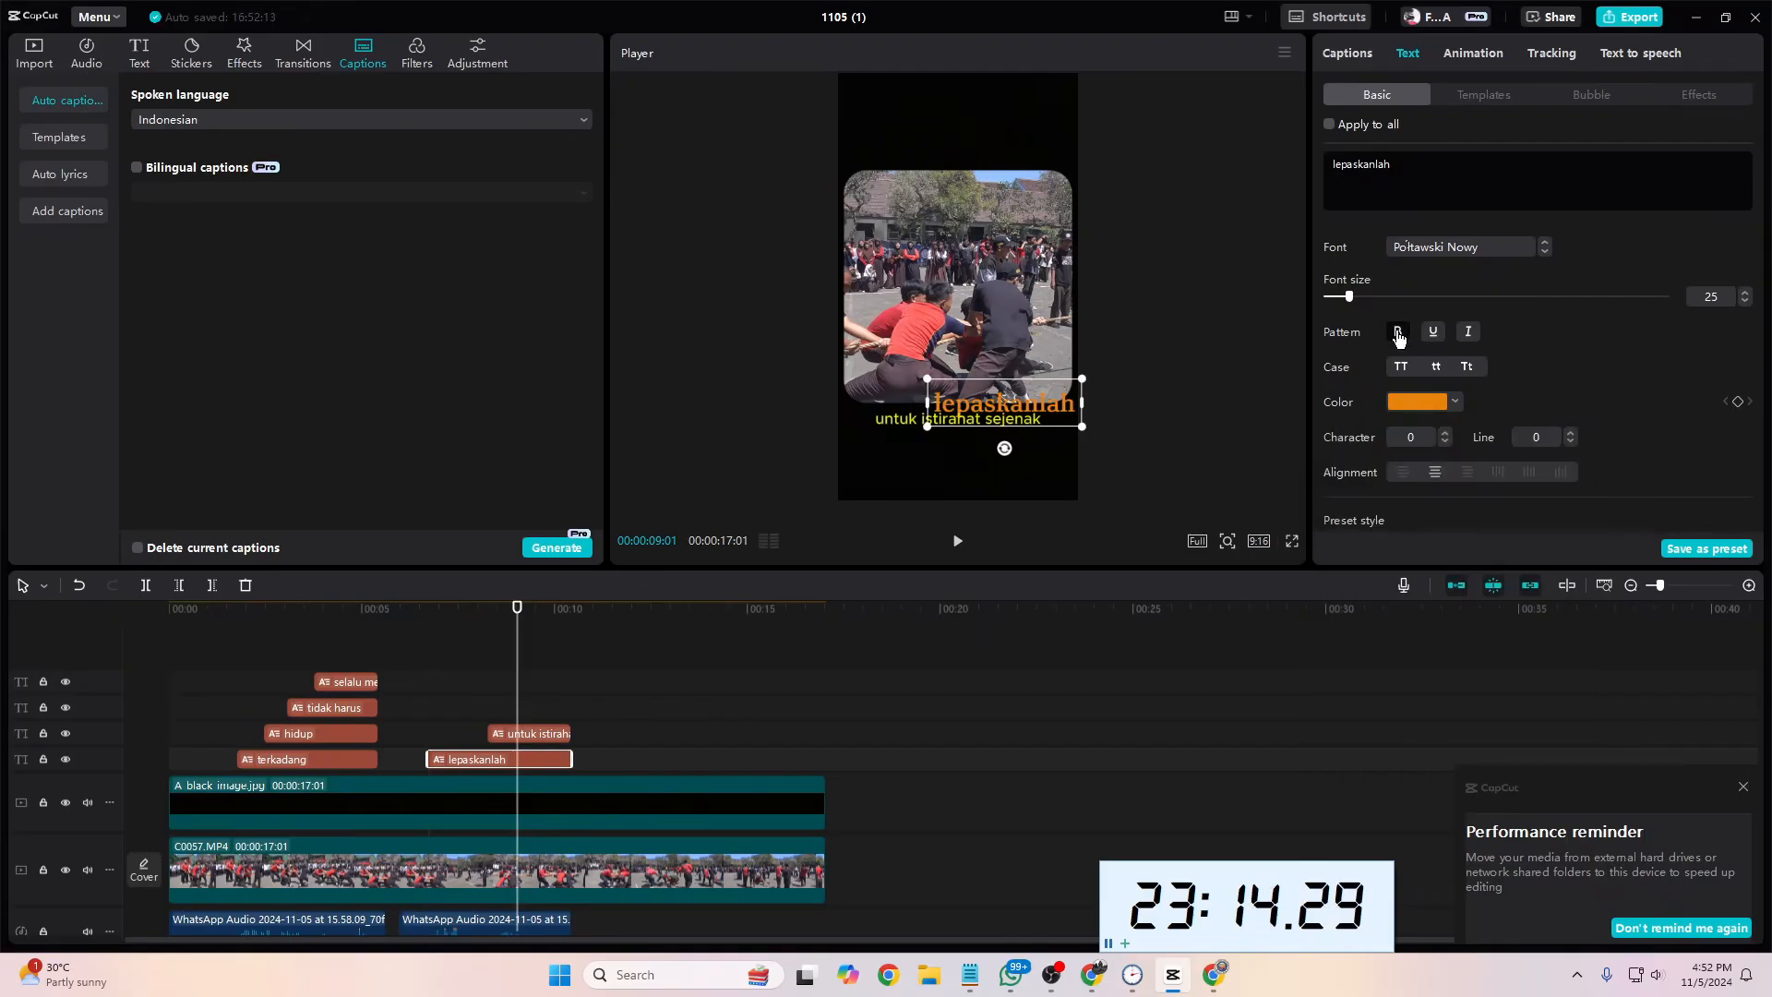
{"action": "left_click_drag", "start_coordinate": [1045, 399], "coordinate": [1032, 391]}
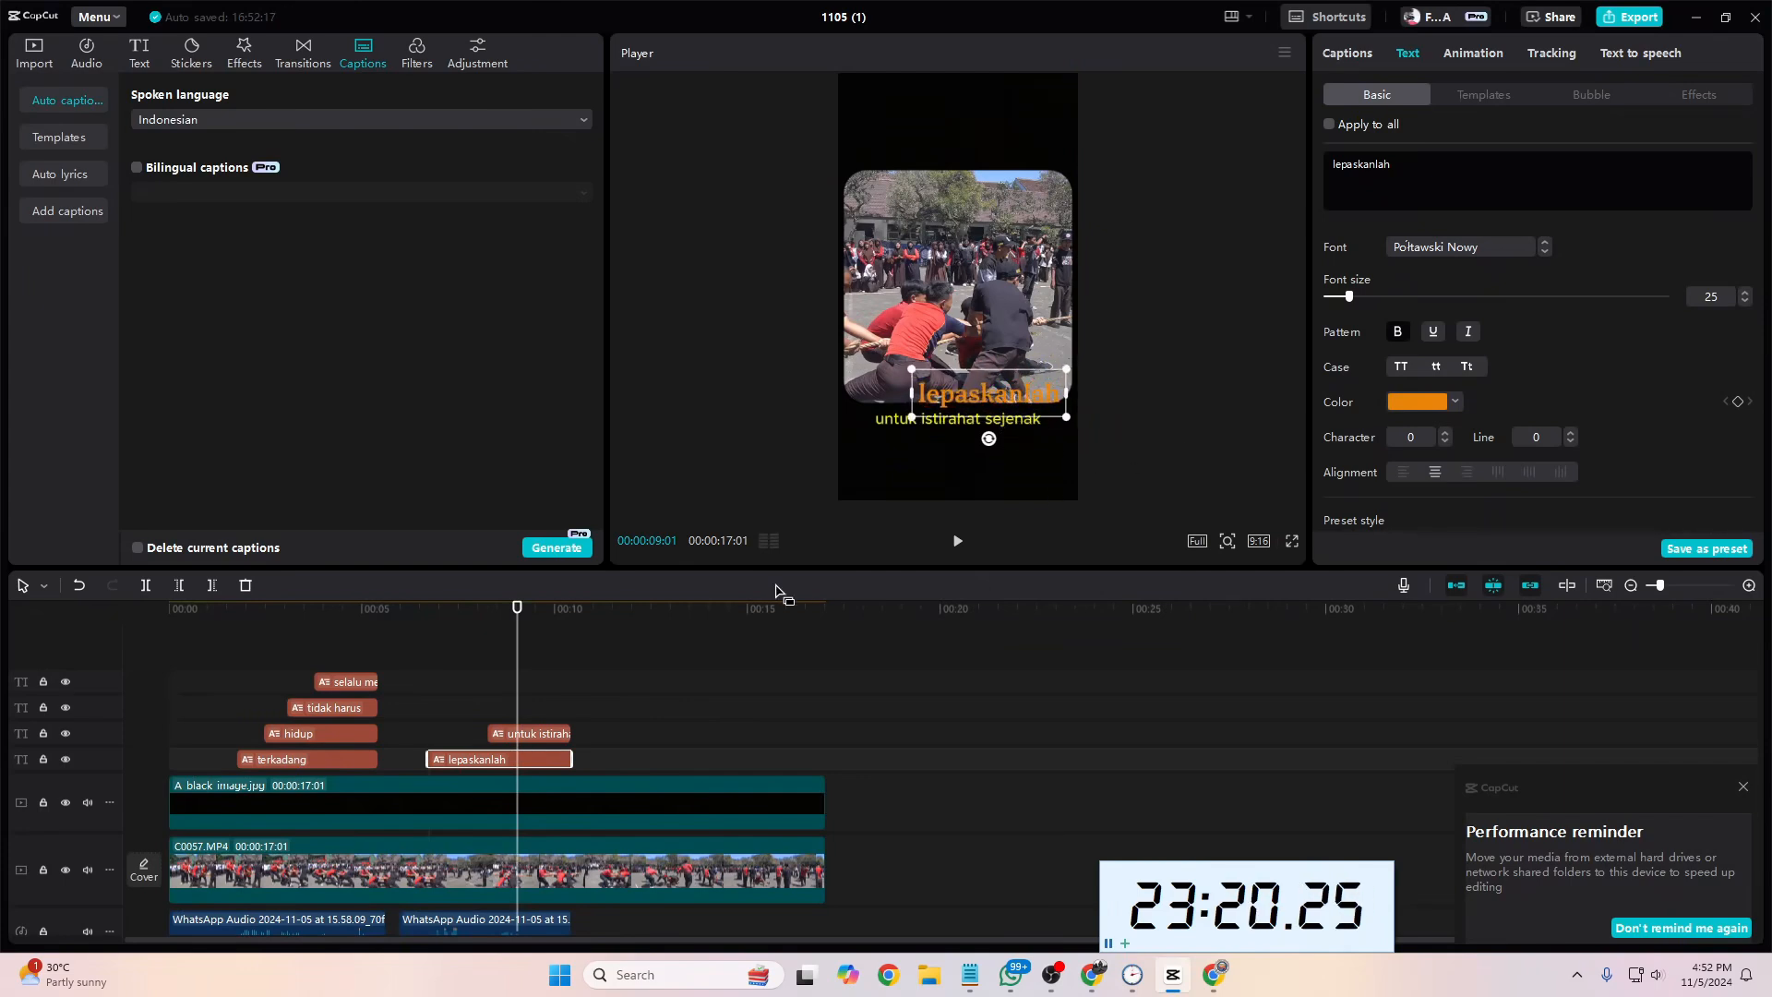
Step: Recolor the "lepaskanlah" caption to white FFFFFF and move the playhead to 00:00:09:07
{"action": "left_click", "coordinate": [527, 738]}
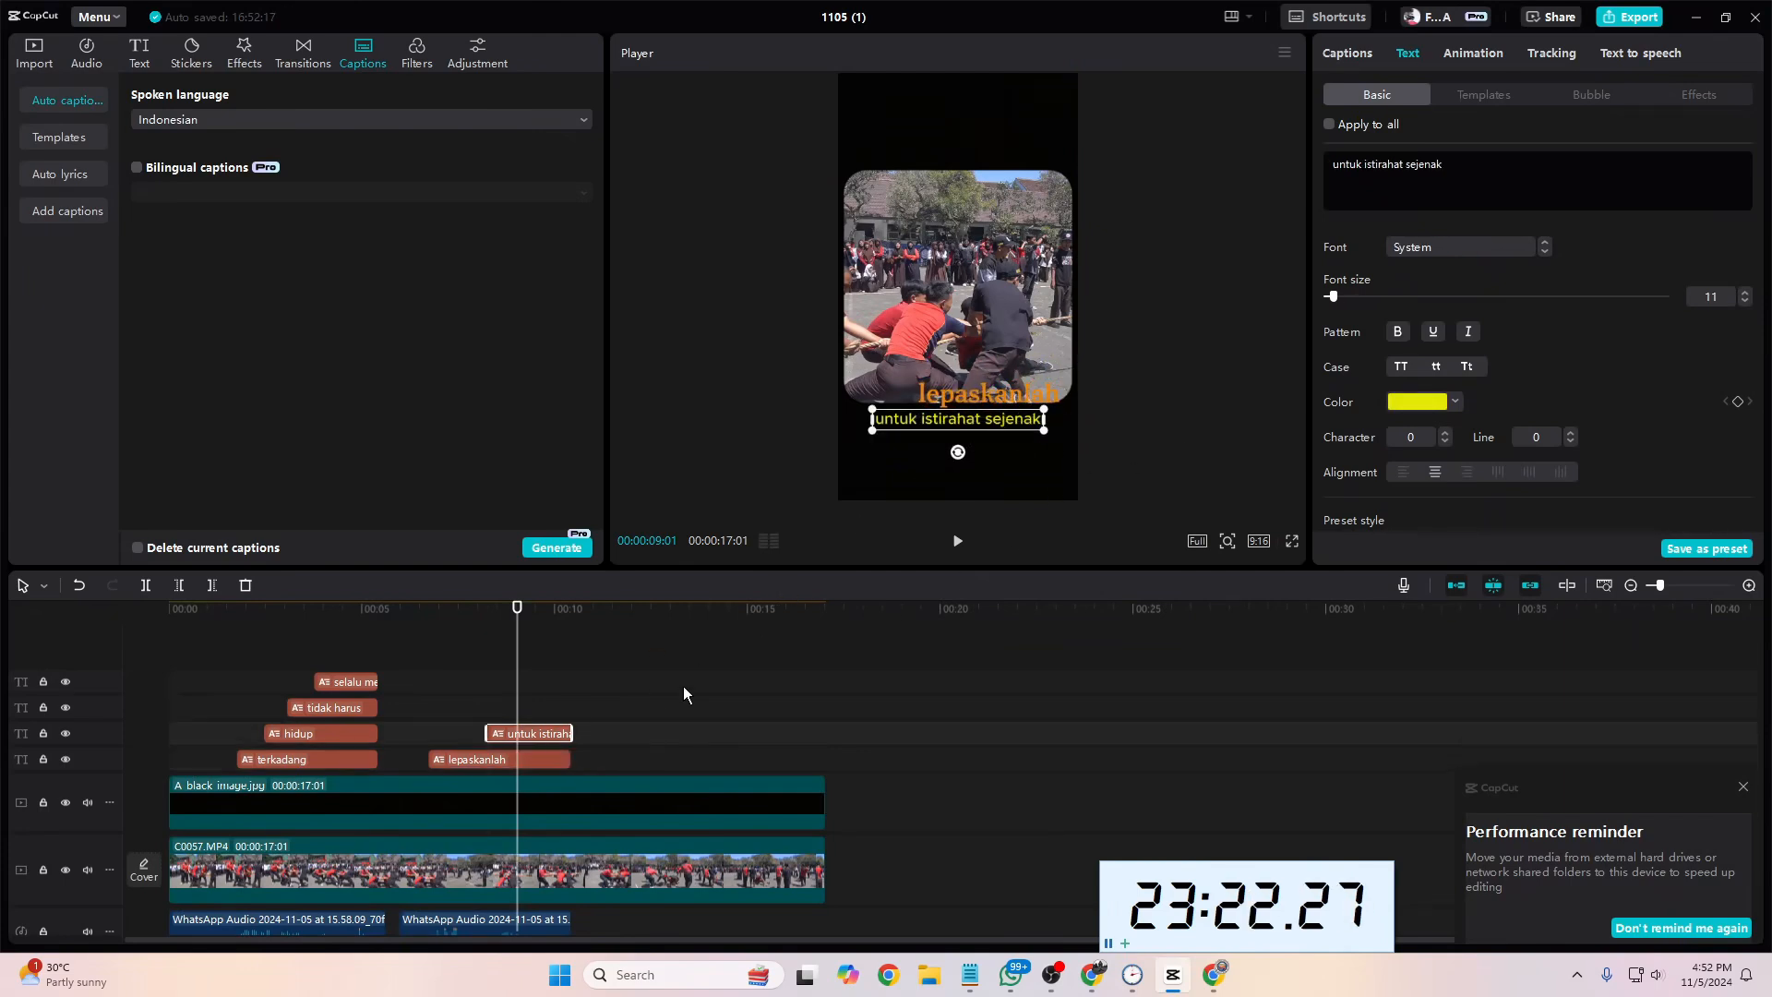
{"action": "left_click", "coordinate": [546, 762]}
{"action": "left_click", "coordinate": [1416, 402]}
{"action": "left_click", "coordinate": [1345, 427]}
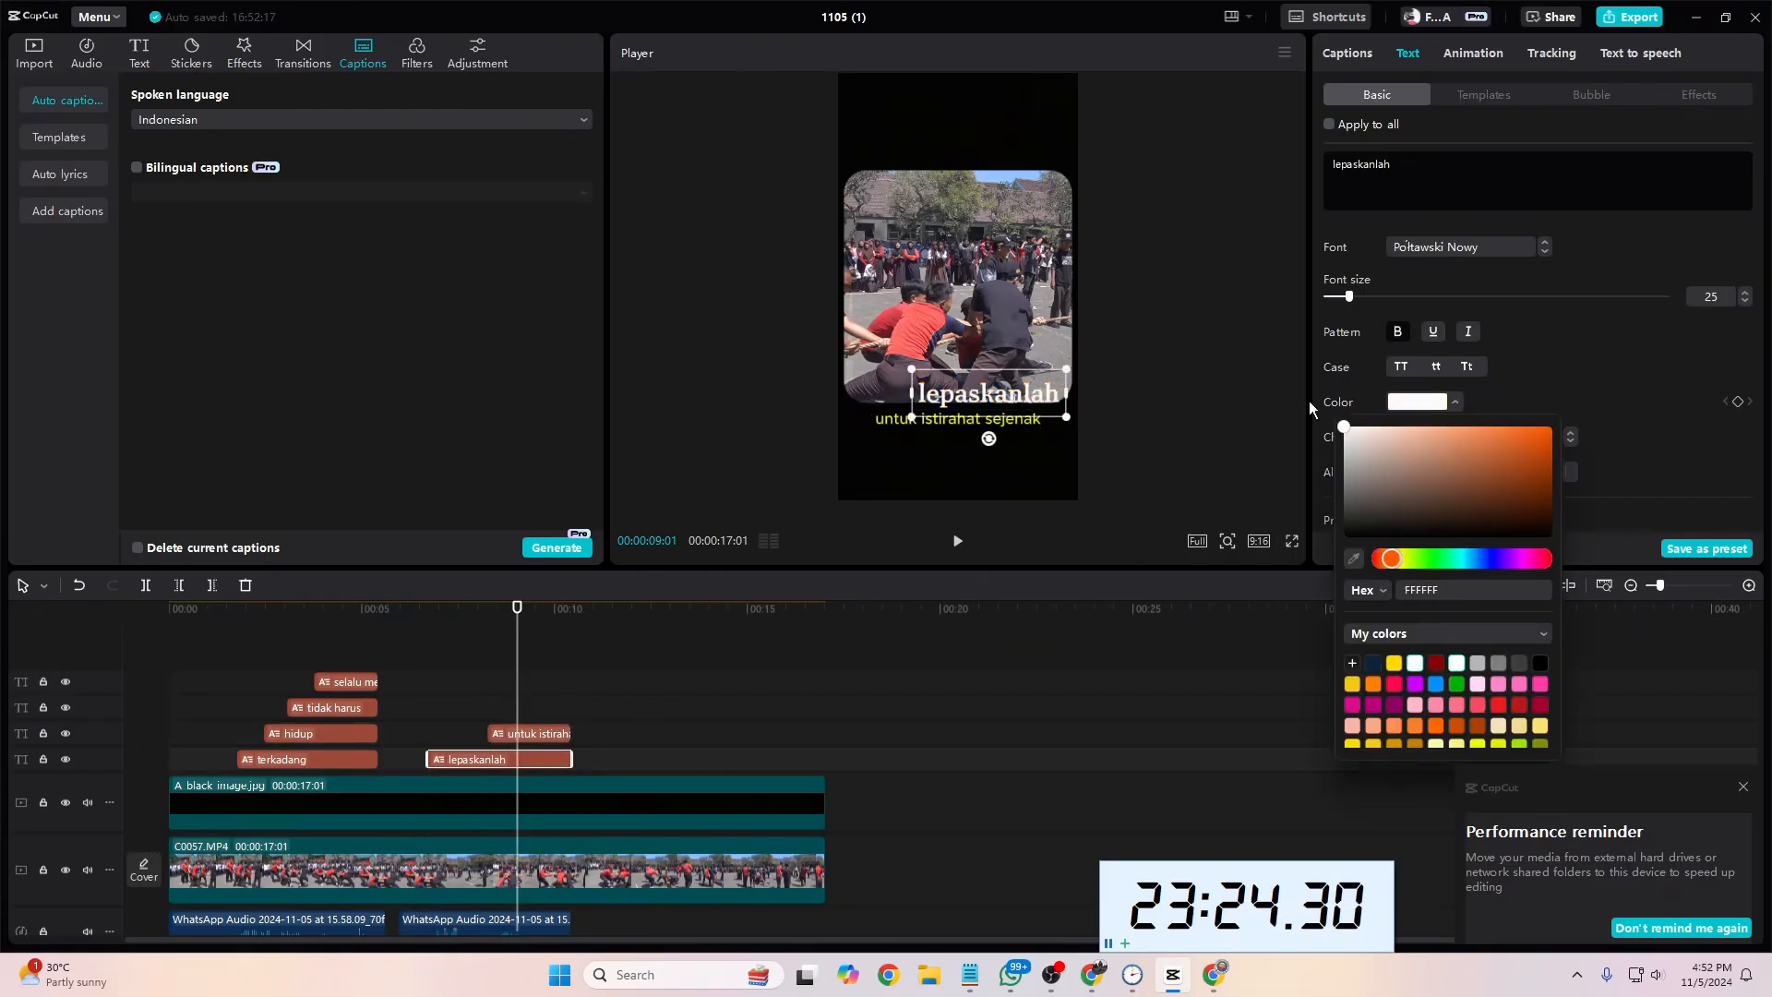
{"action": "left_click", "coordinate": [525, 681]}
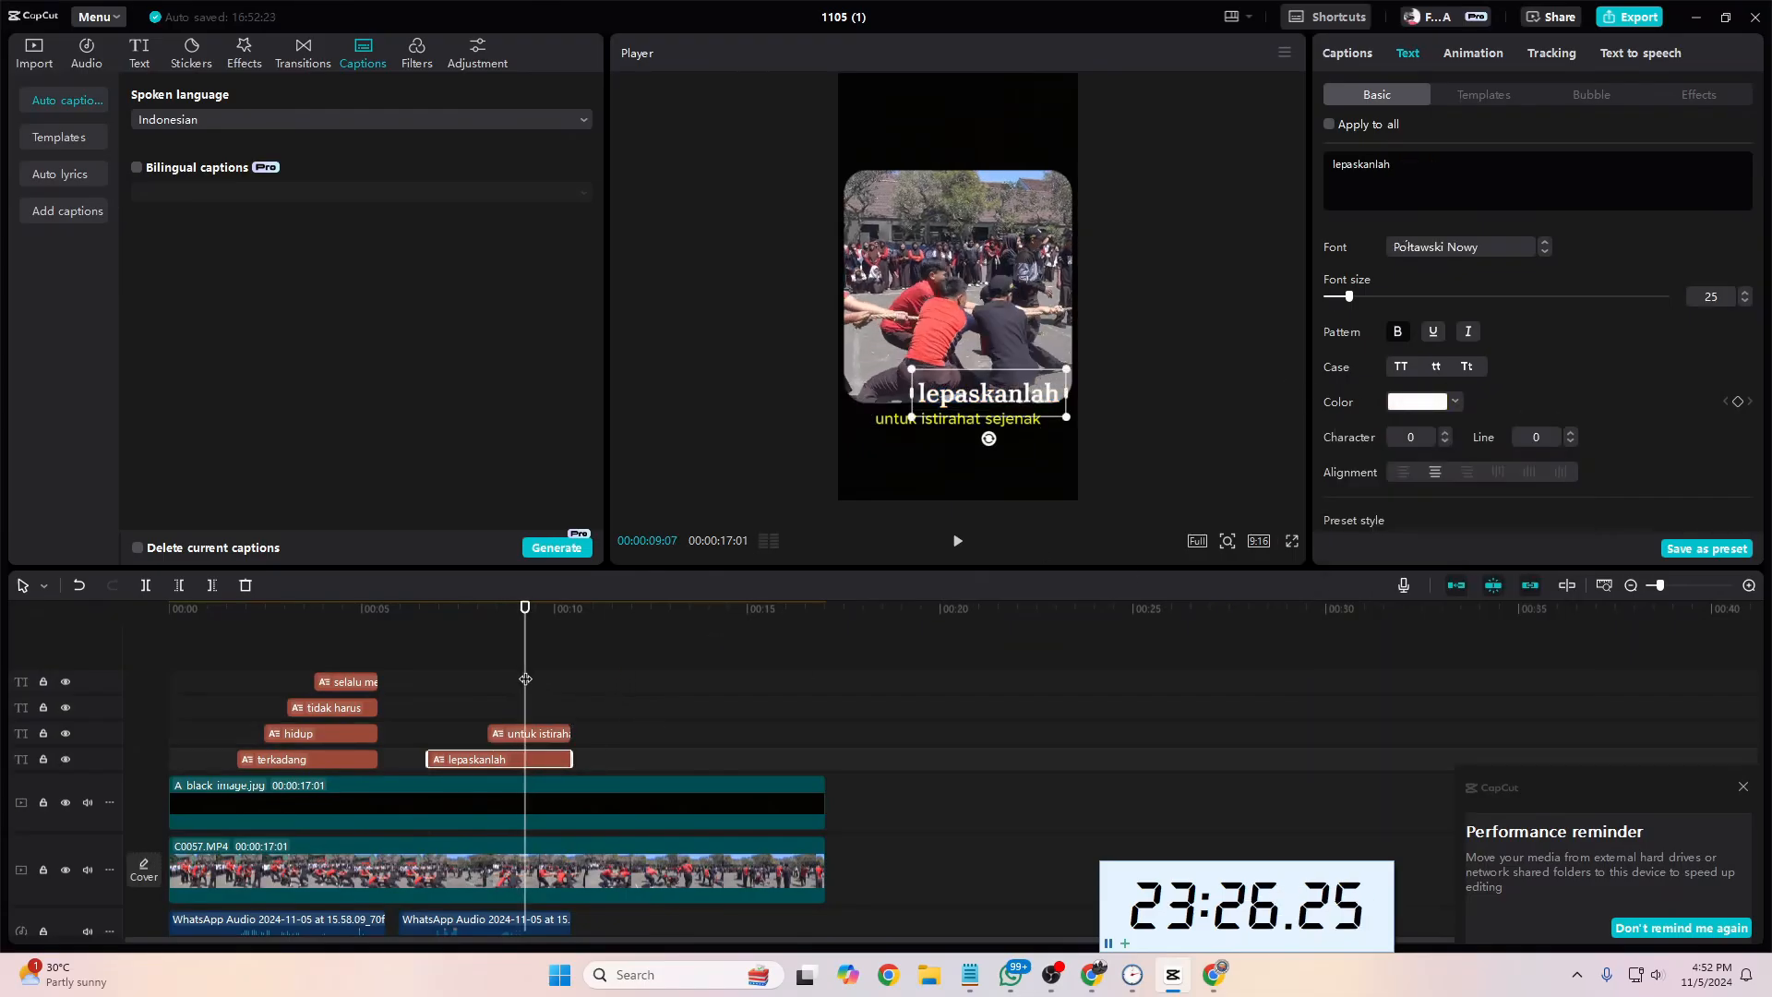
Step: Set the "untuk istirahat sejenak" caption to the font Vollkorn-Md and color it orange FF5C00
{"action": "left_click", "coordinate": [536, 738]}
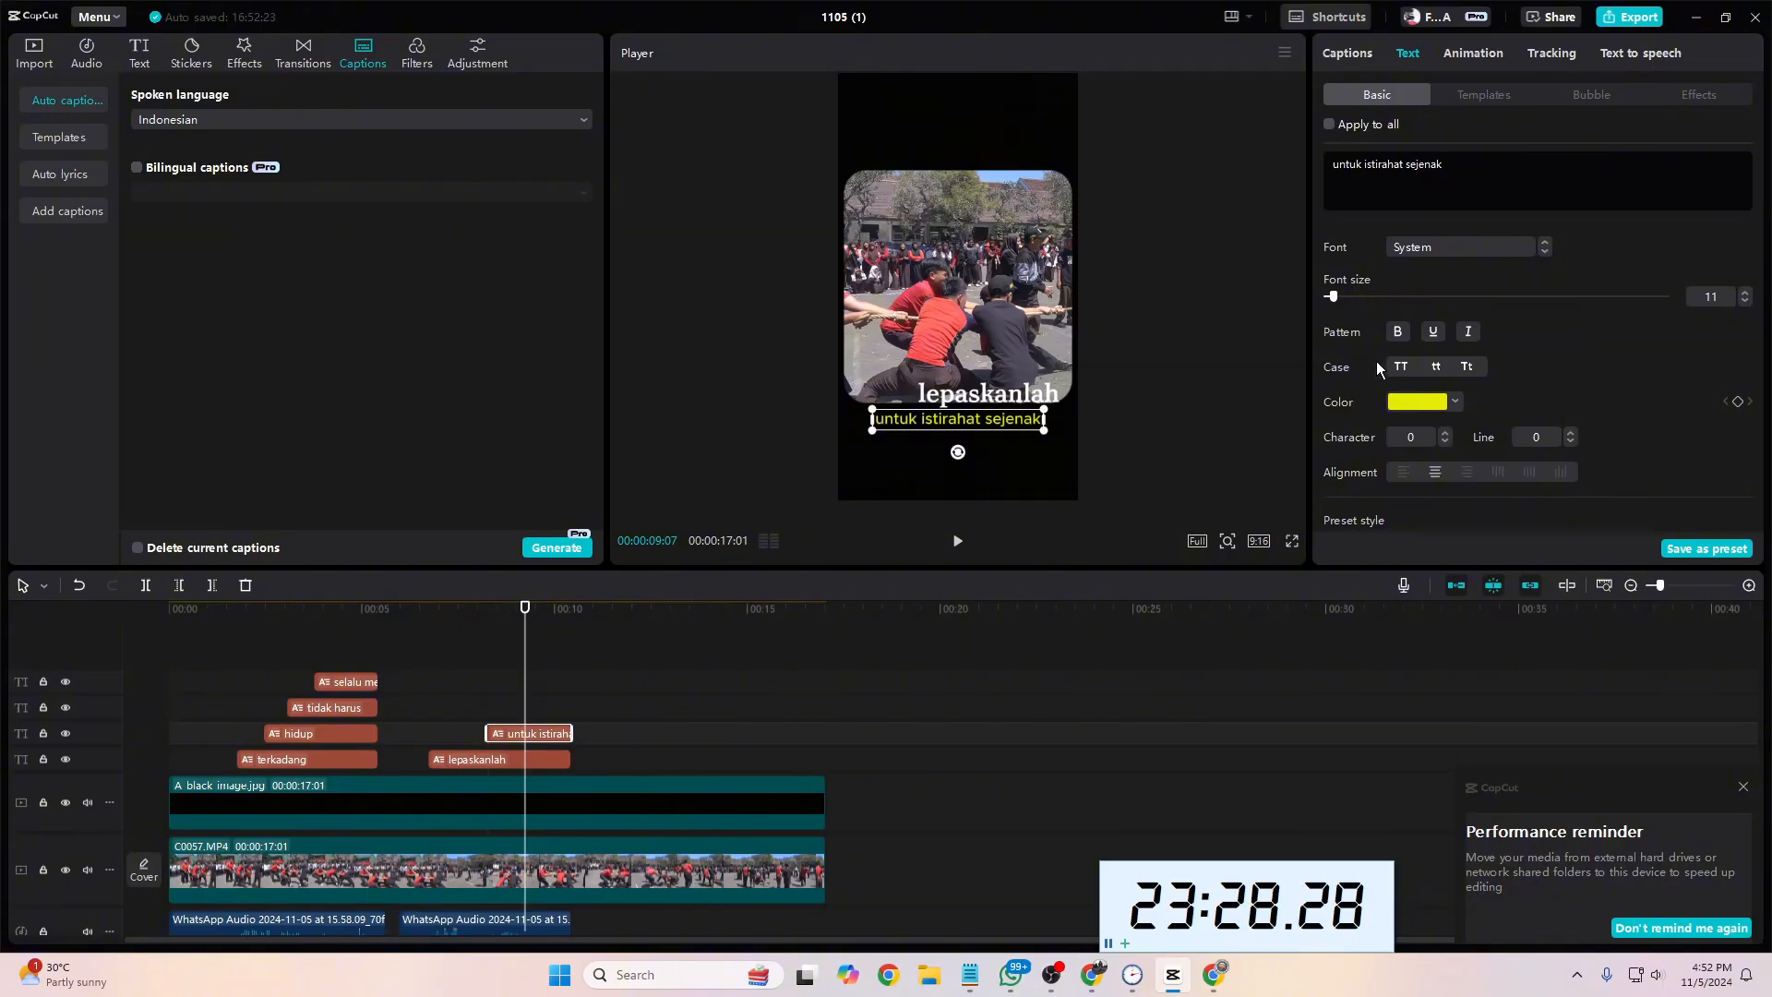
{"action": "left_click", "coordinate": [1438, 248]}
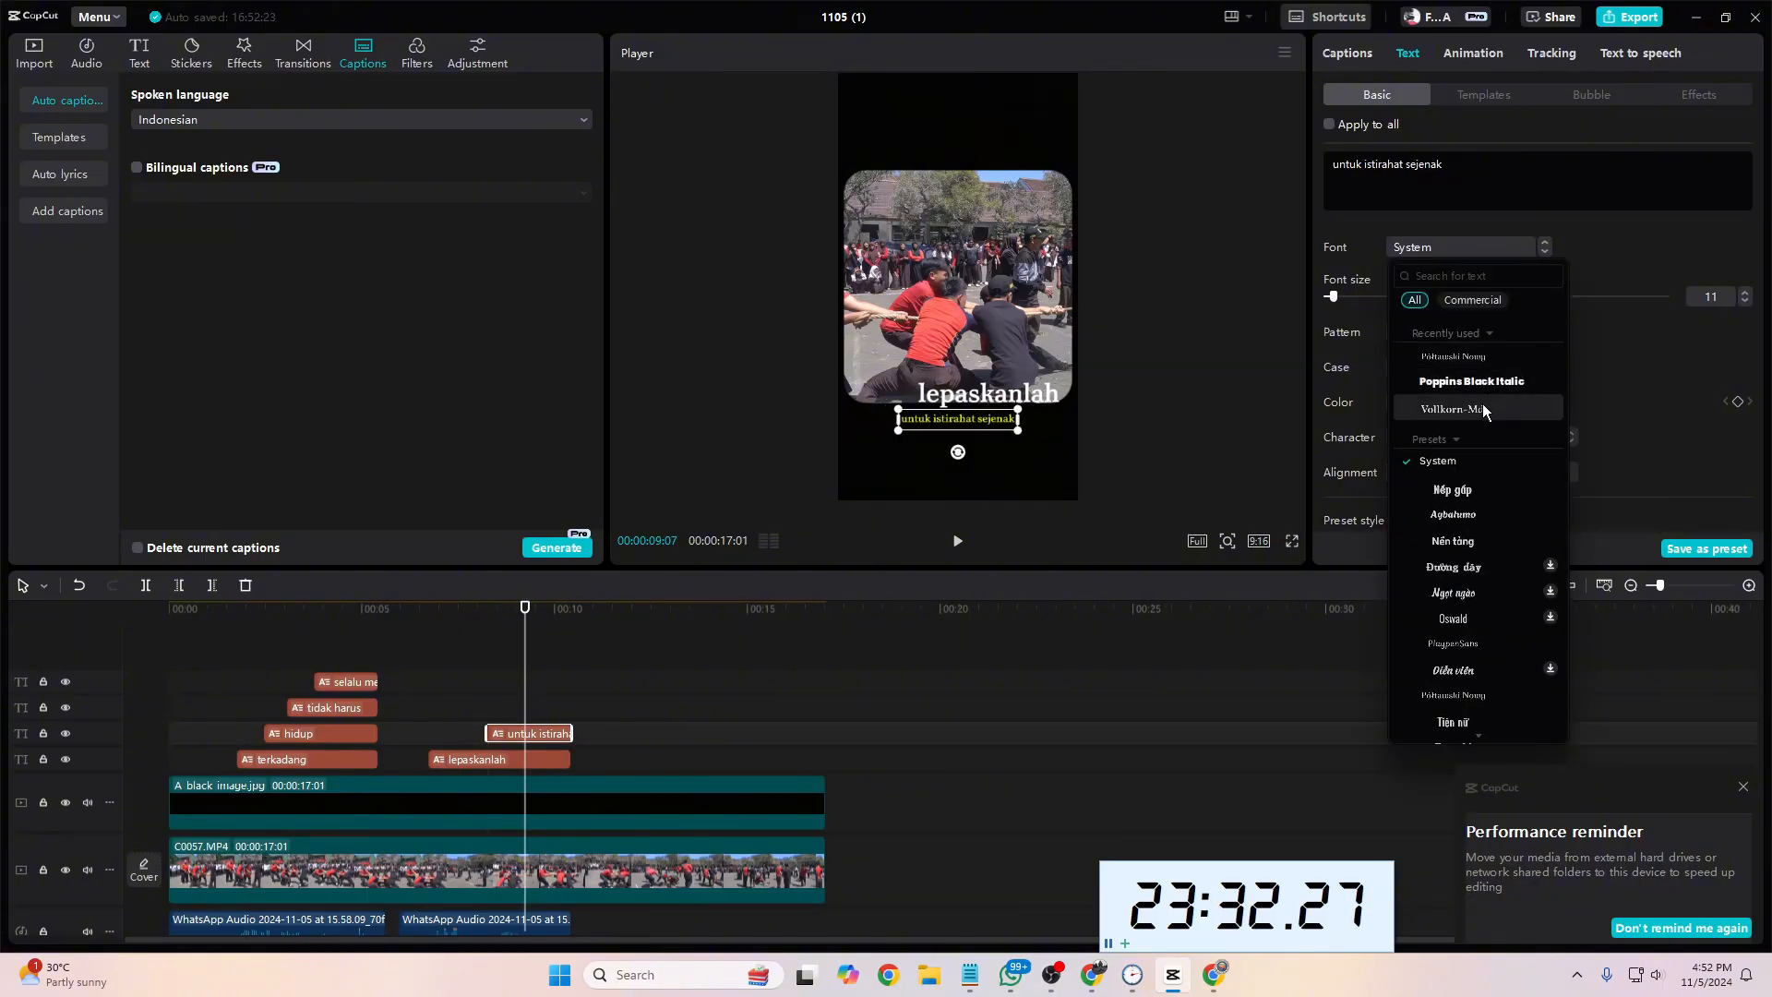
{"action": "left_click", "coordinate": [1483, 406]}
{"action": "left_click", "coordinate": [1410, 403]}
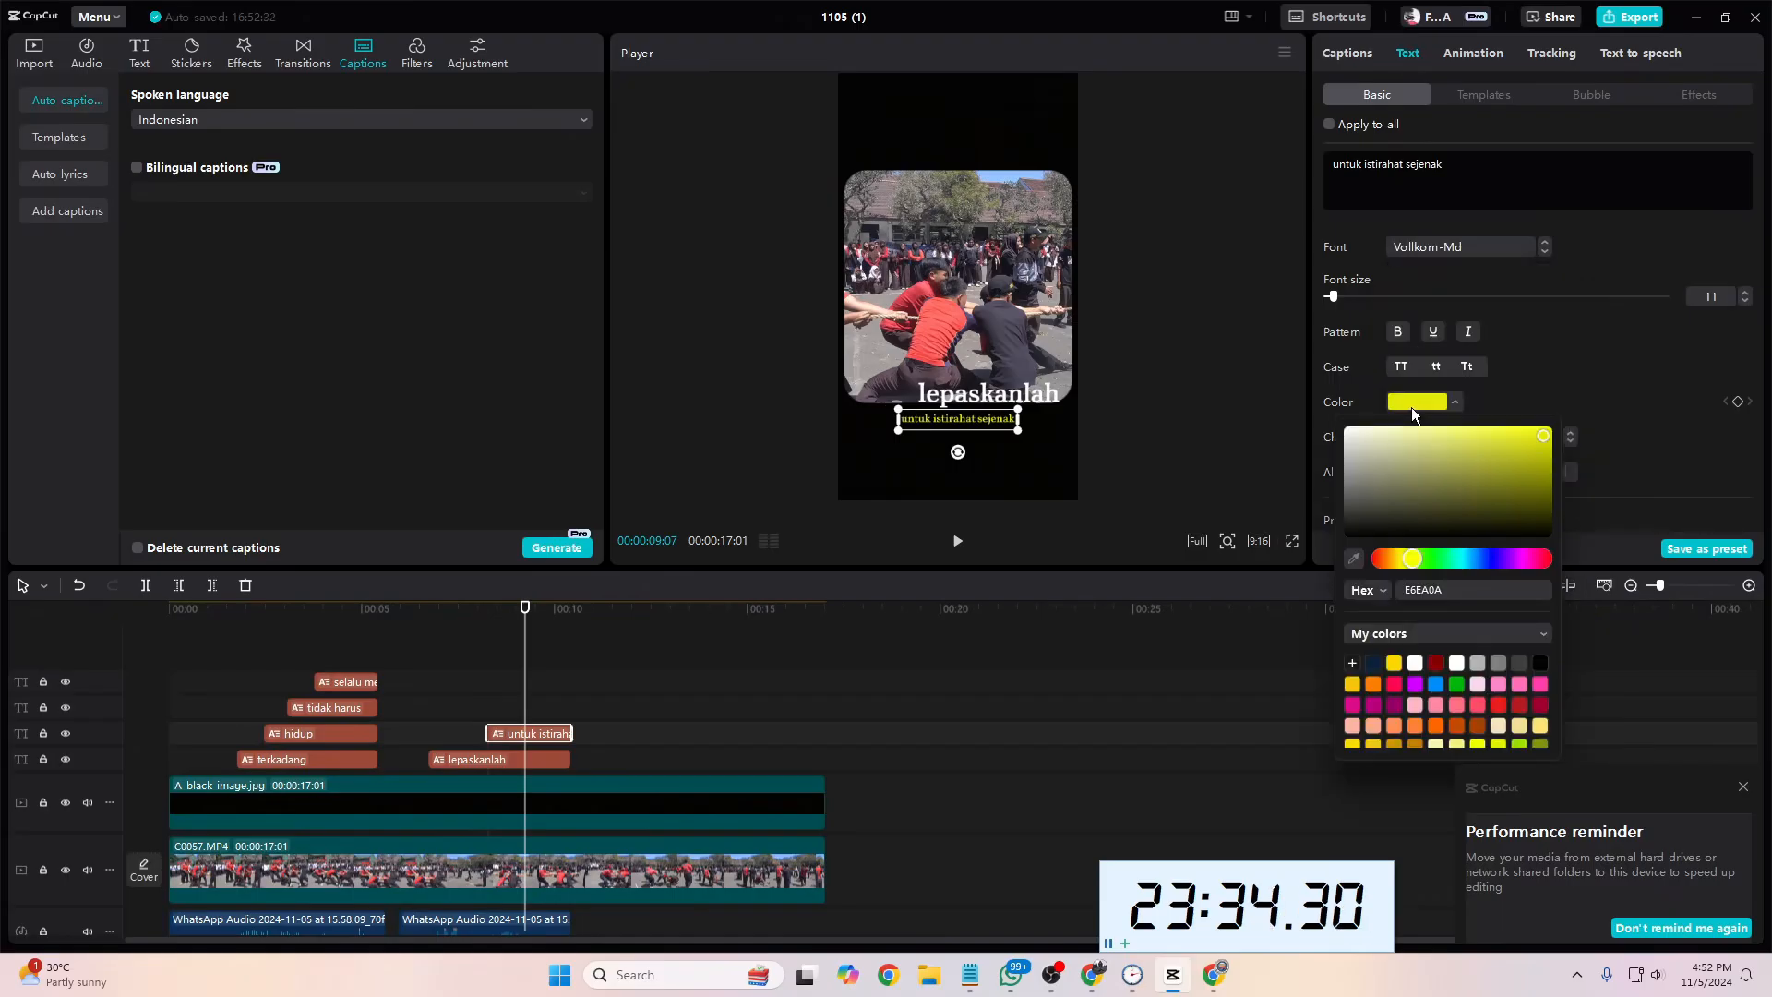
{"action": "mouse_move", "coordinate": [1403, 552]}
{"action": "left_mouse_down"}
{"action": "mouse_move", "coordinate": [1371, 568]}
{"action": "mouse_move", "coordinate": [1395, 555]}
{"action": "left_mouse_up"}
{"action": "left_click_drag", "start_coordinate": [1470, 479], "coordinate": [1564, 407]}
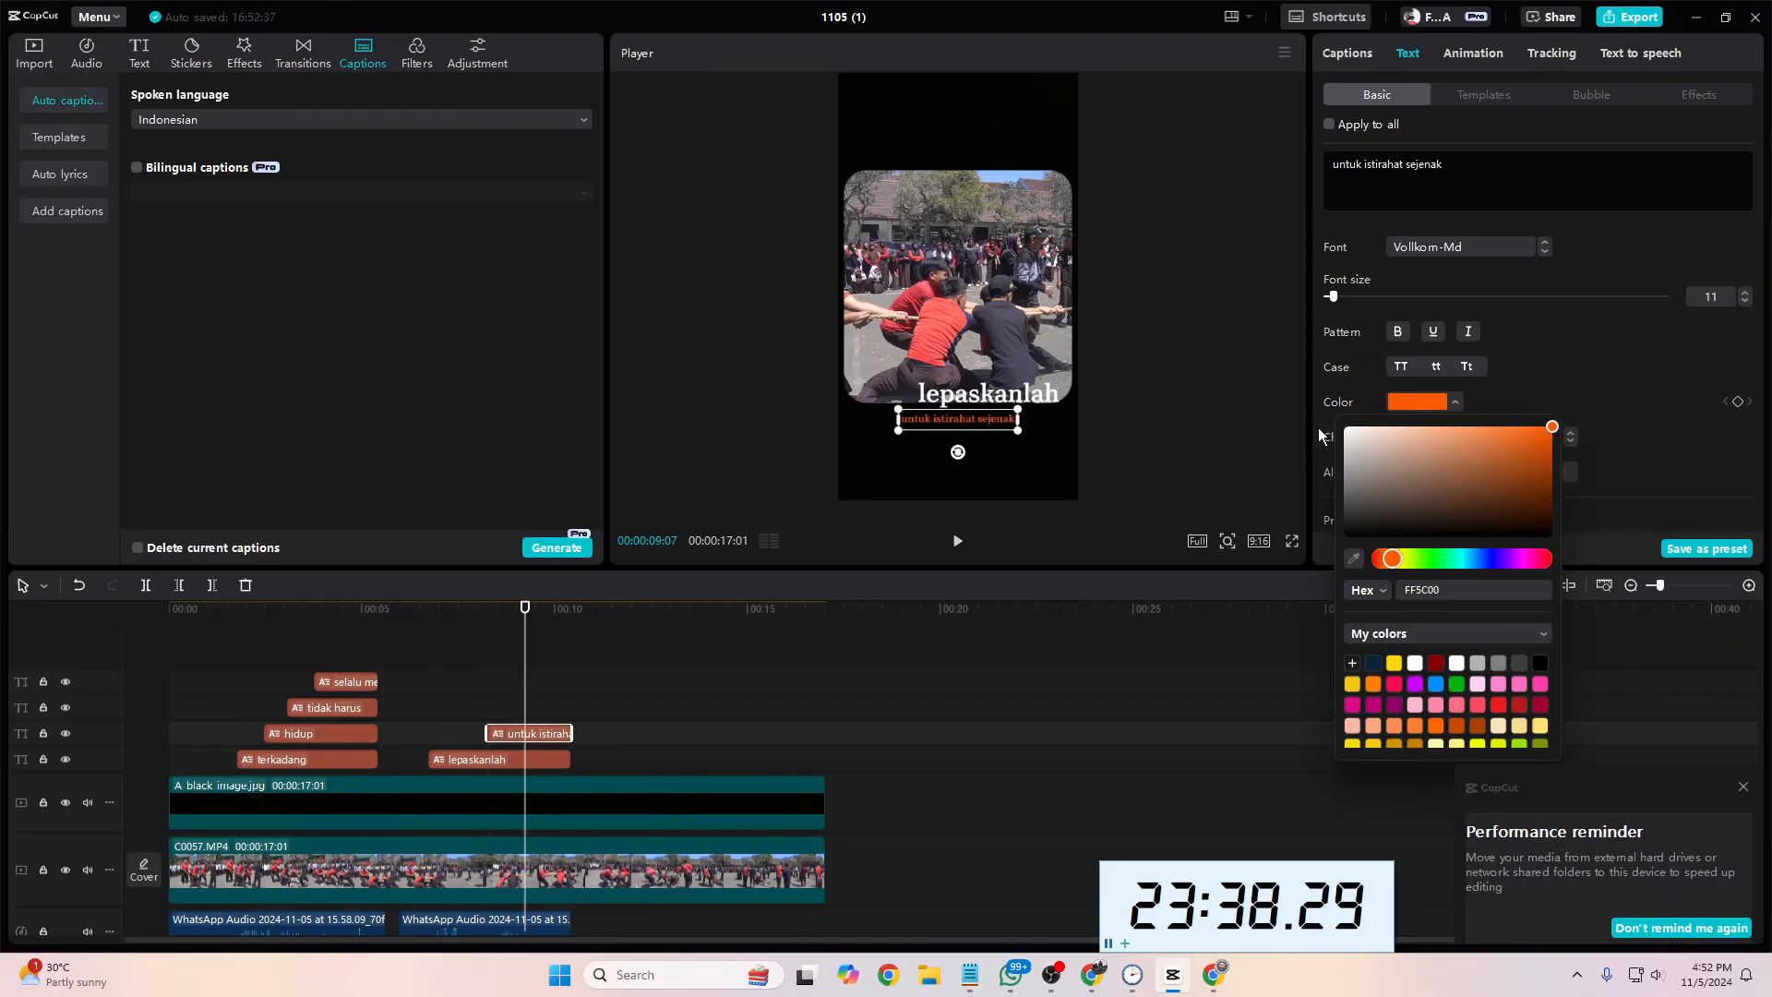
Step: Align the "untuk istirahat sejenak" caption under the right end of "lepaskanlah" and set its character spacing to 2 and line spacing to 26
{"action": "left_click_drag", "start_coordinate": [977, 414], "coordinate": [1017, 406]}
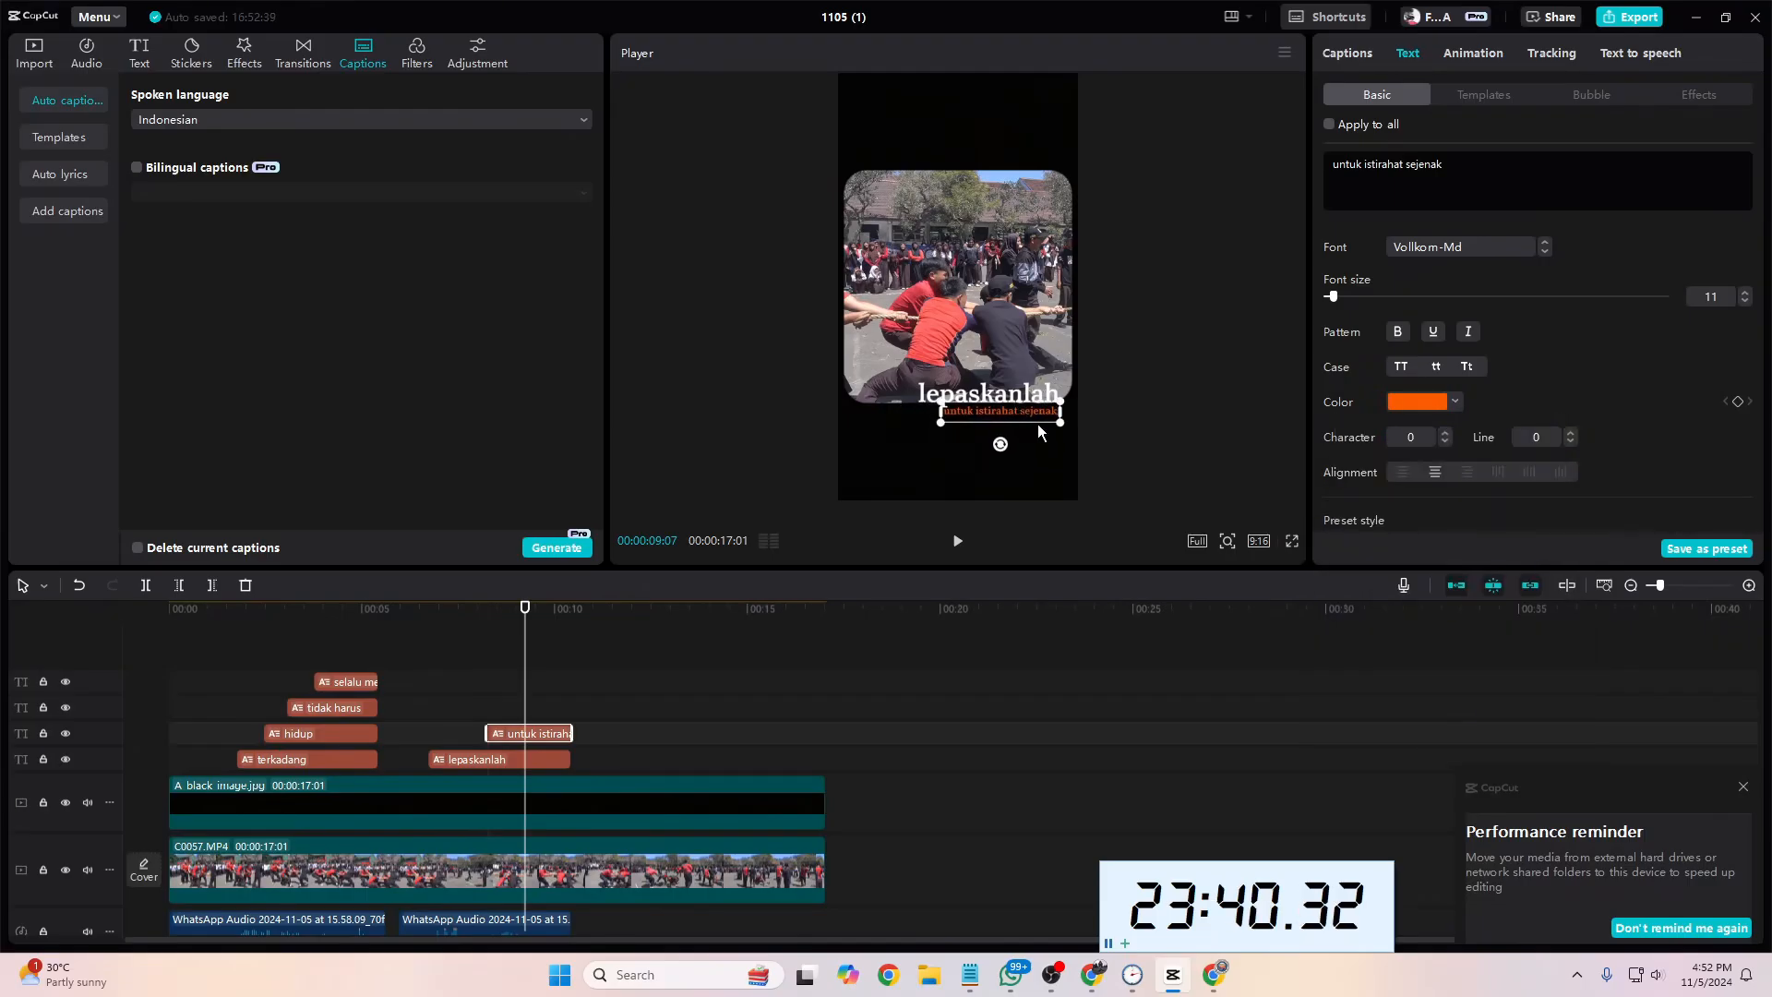
{"action": "scroll", "coordinate": [1593, 440], "scroll_direction": "down", "scroll_amount": 4}
{"action": "scroll", "coordinate": [1592, 440], "scroll_direction": "up", "scroll_amount": 2}
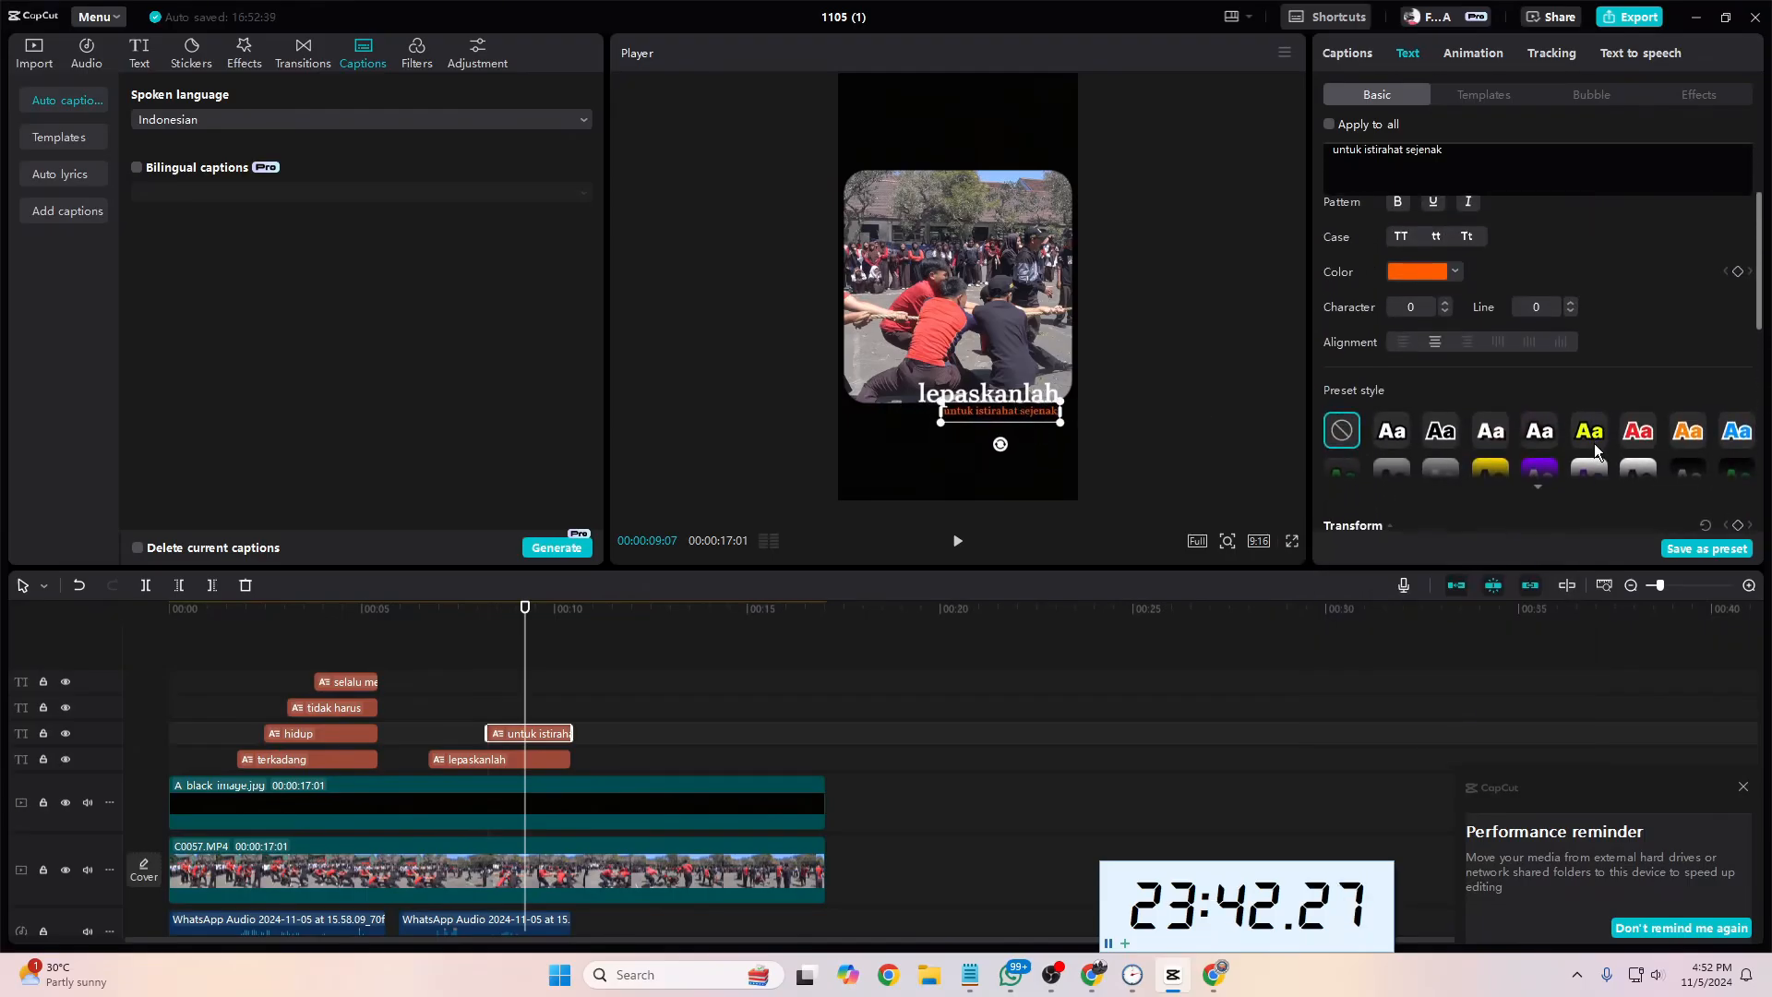
{"action": "mouse_move", "coordinate": [1747, 305]}
{"action": "left_mouse_down"}
{"action": "mouse_move", "coordinate": [1763, 446]}
{"action": "mouse_move", "coordinate": [1754, 268]}
{"action": "left_mouse_up"}
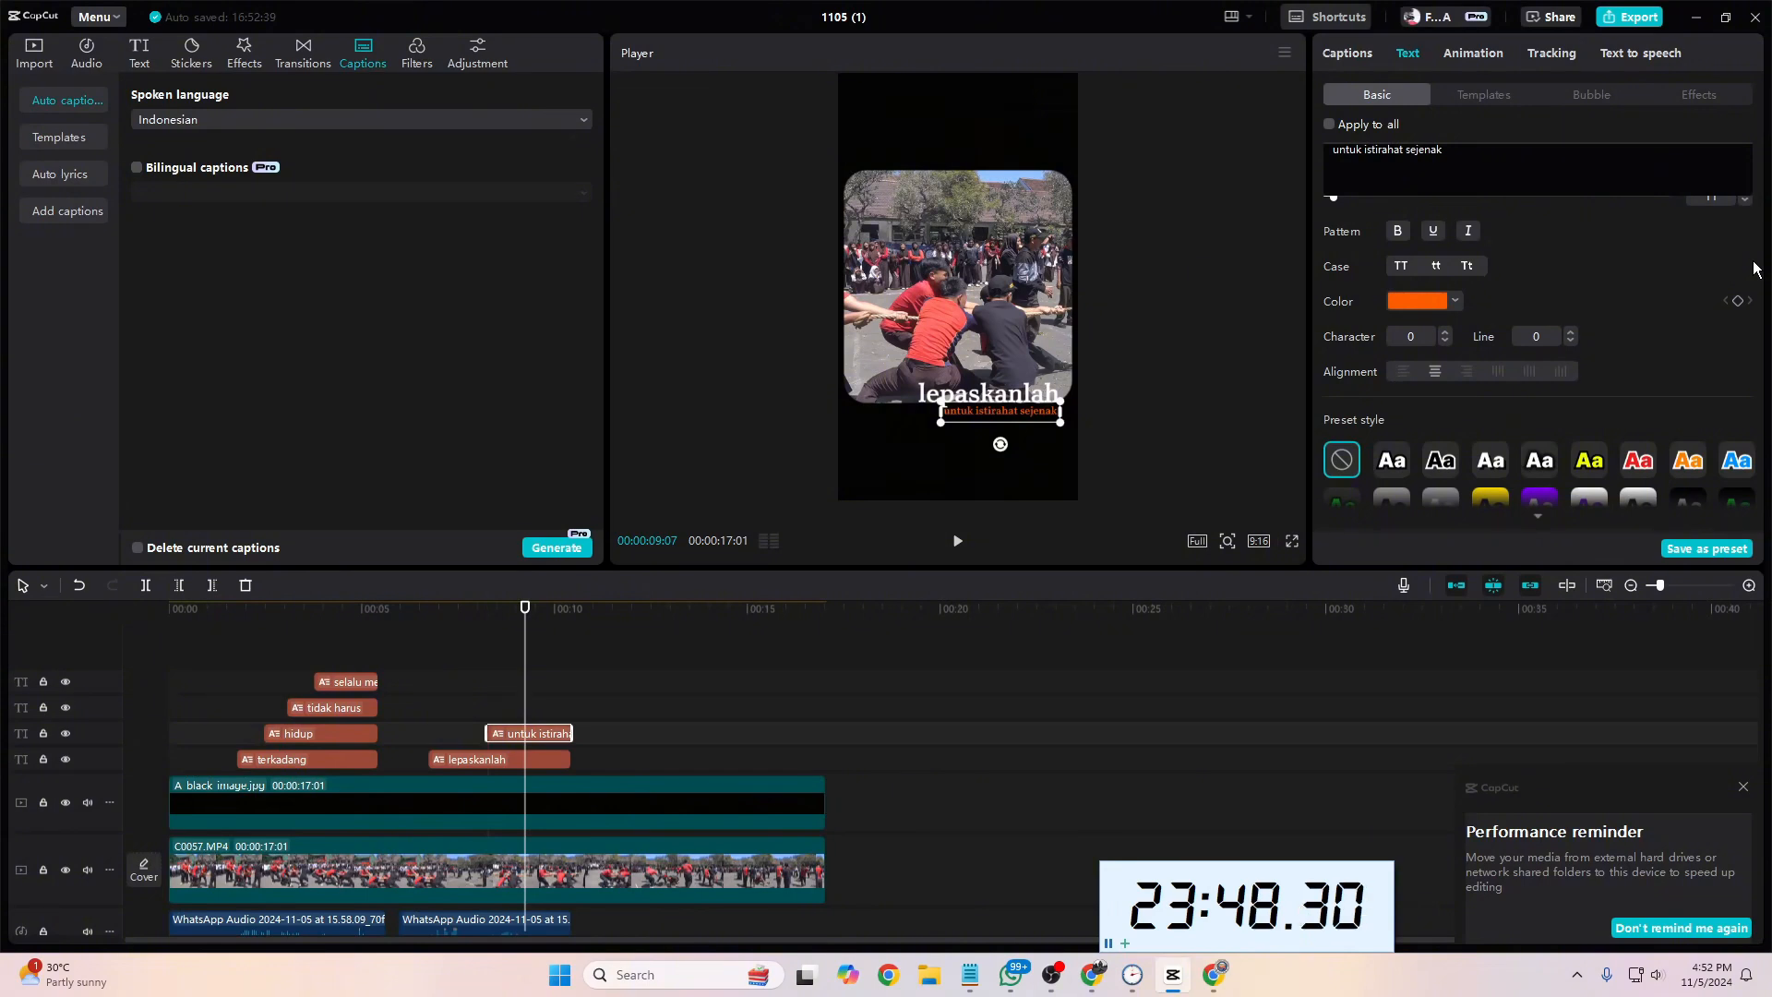
{"action": "left_click", "coordinate": [1570, 332]}
{"action": "left_click", "coordinate": [1570, 334]}
{"action": "left_click", "coordinate": [1445, 331]}
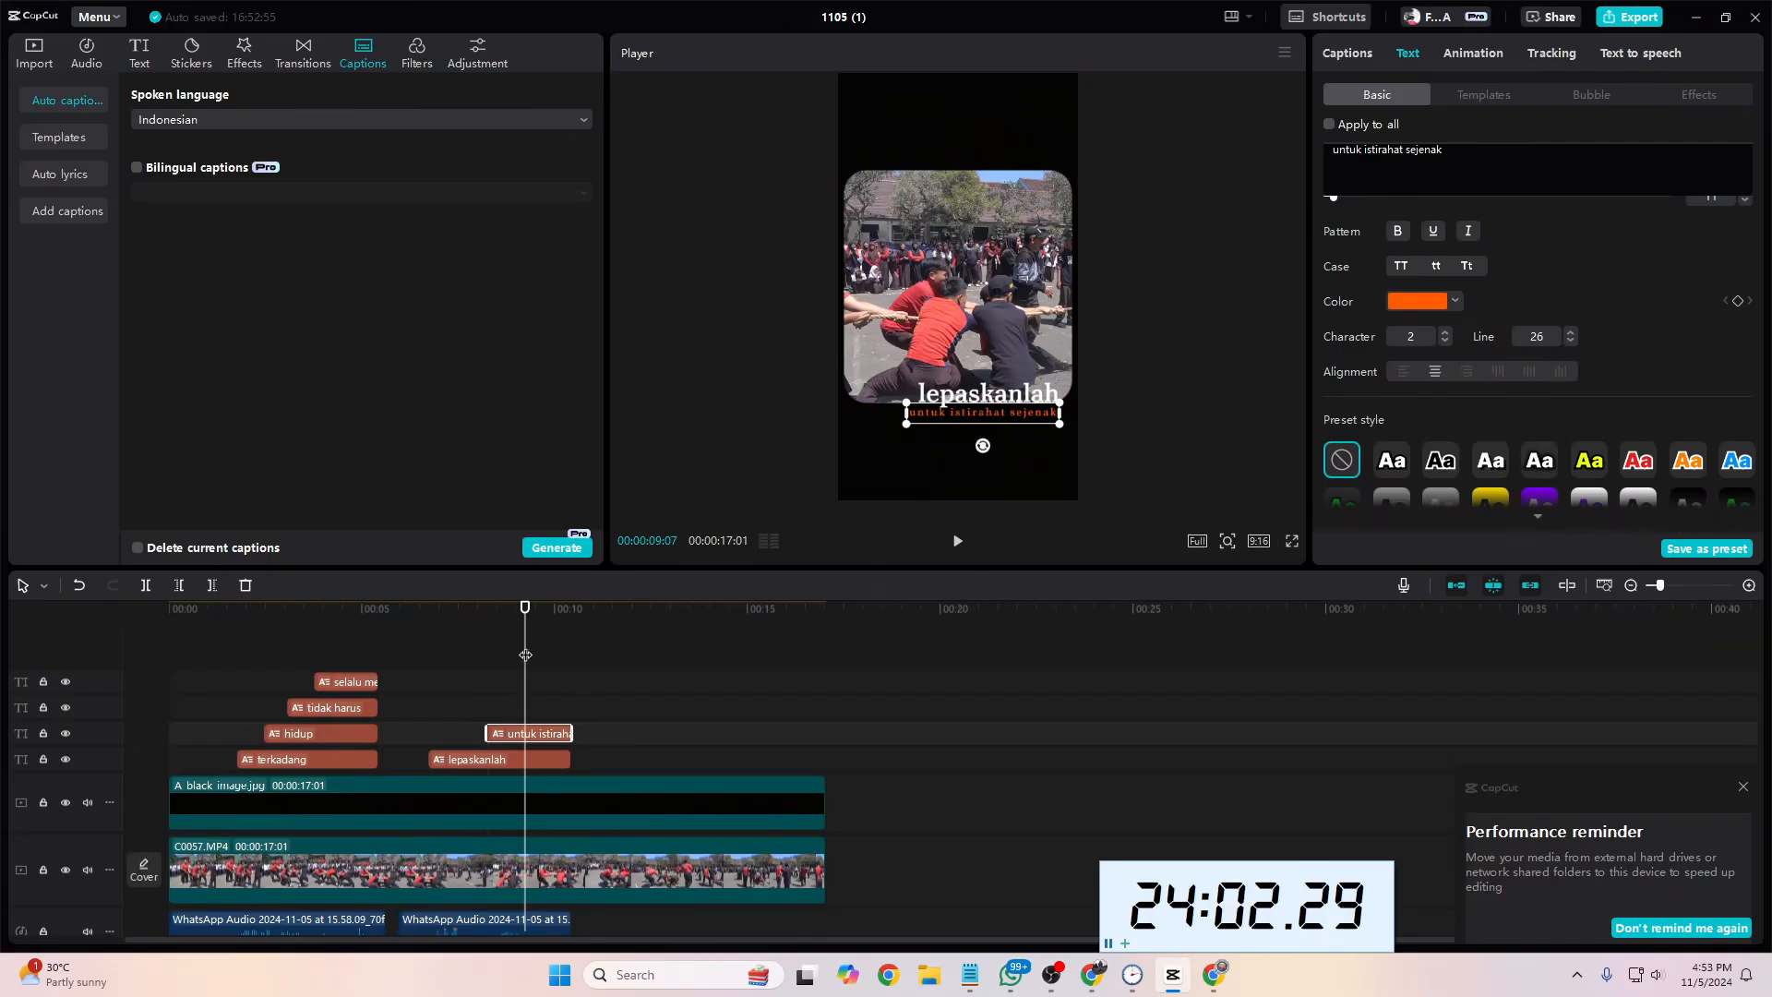
Step: Play the video from the start to check the restyled captions of both phrases
{"action": "left_click_drag", "start_coordinate": [526, 654], "coordinate": [118, 681]}
{"action": "key", "text": "space"}
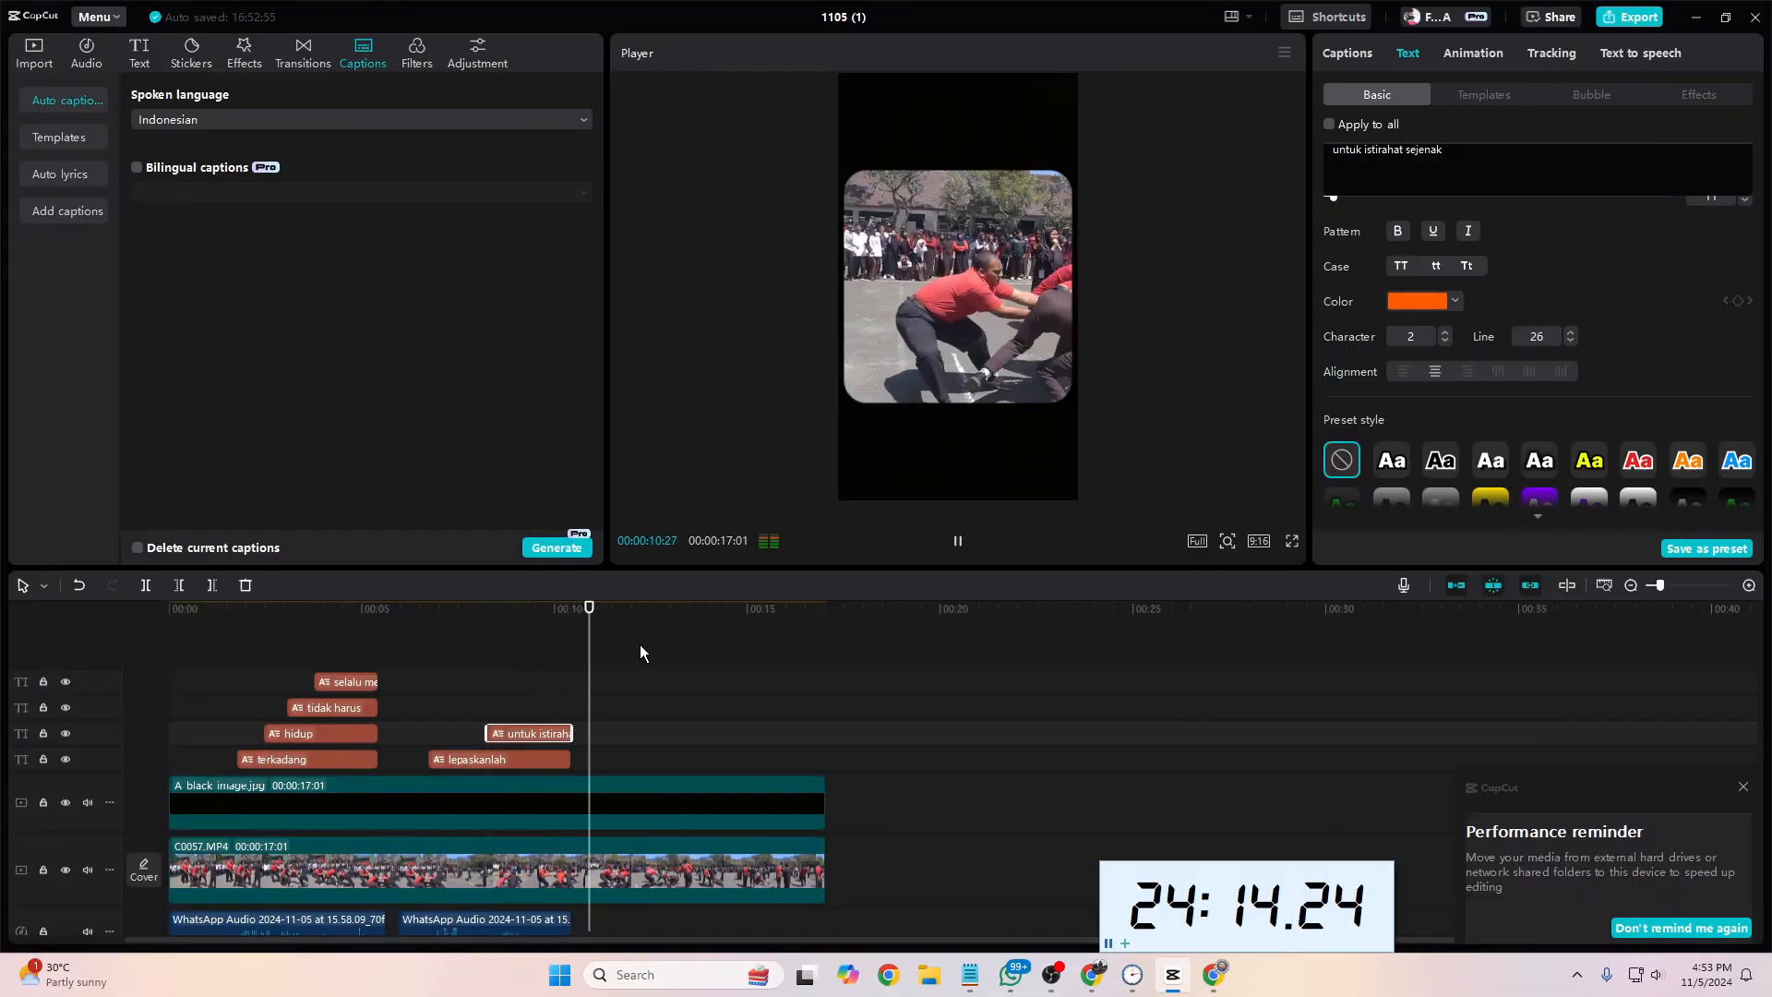
{"action": "key", "text": "space"}
Step: Trim the ends of the "lepaskanlah" and "untuk istirahat sejenak" captions together so both finish shortly before the second voice-over clip ends
{"action": "scroll", "coordinate": [644, 684], "scroll_direction": "down", "scroll_amount": 2}
{"action": "scroll", "coordinate": [645, 691], "scroll_direction": "down", "scroll_amount": 2}
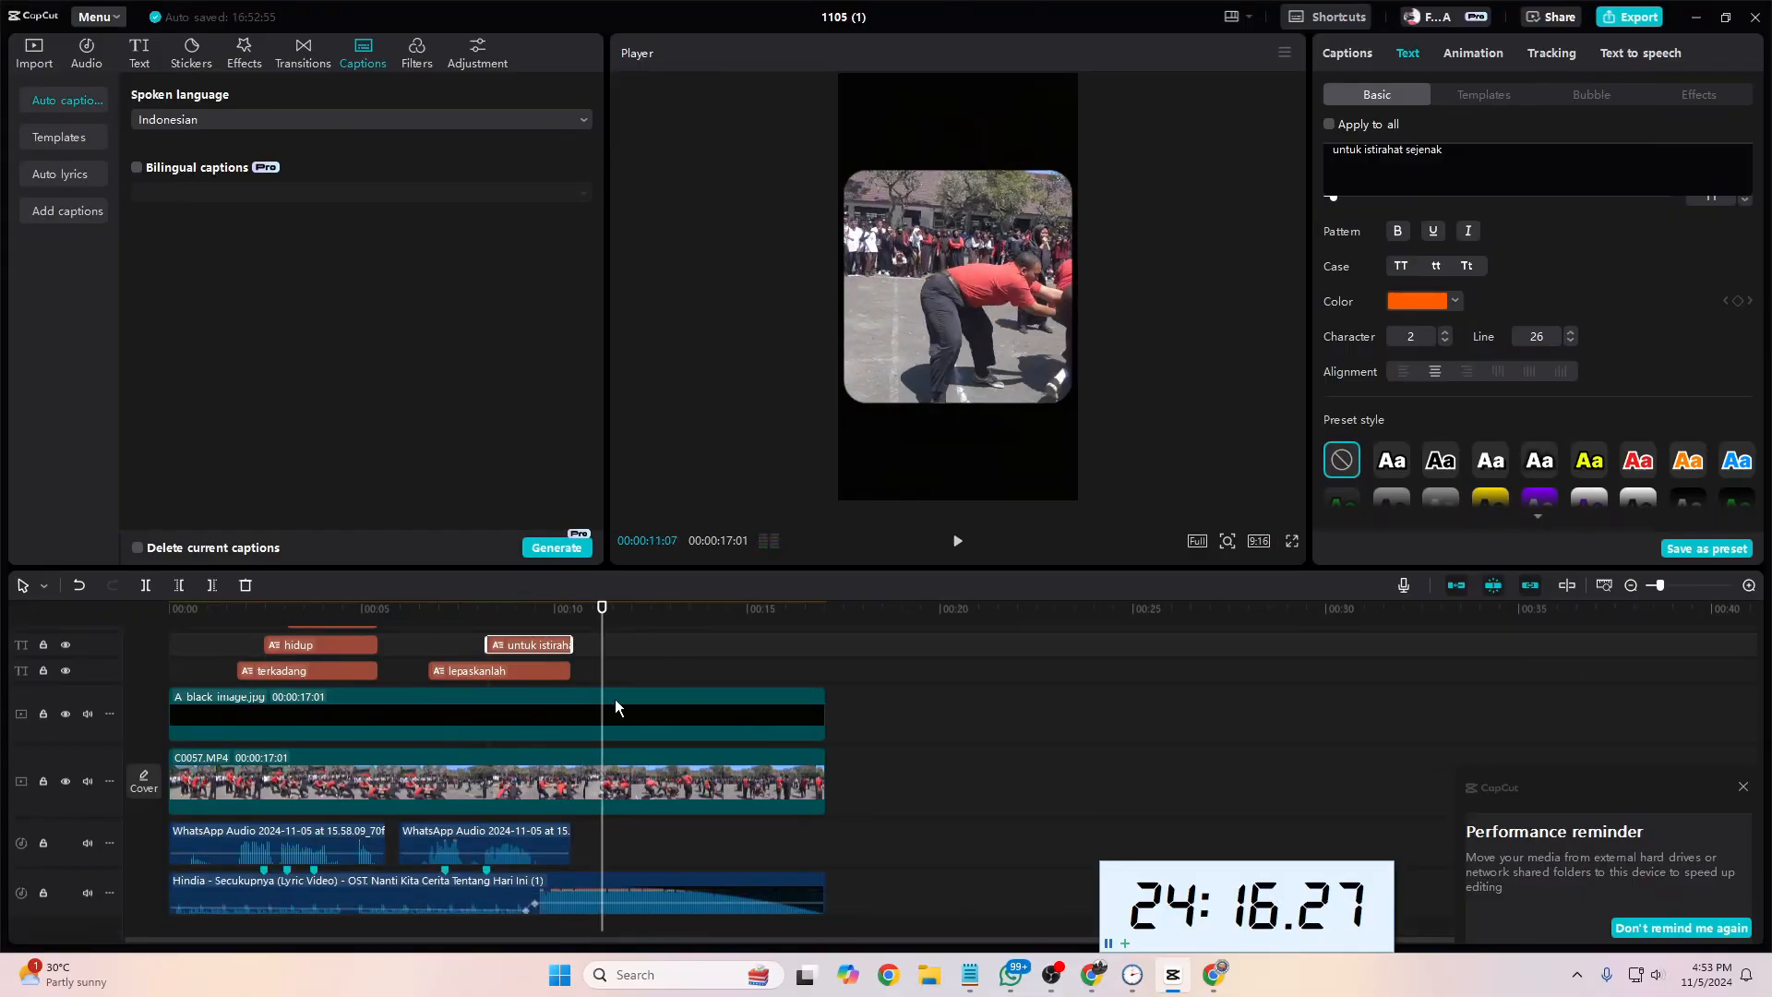
{"action": "left_click_drag", "start_coordinate": [599, 651], "coordinate": [525, 657]}
{"action": "left_click", "coordinate": [565, 677], "text": "ctrl"}
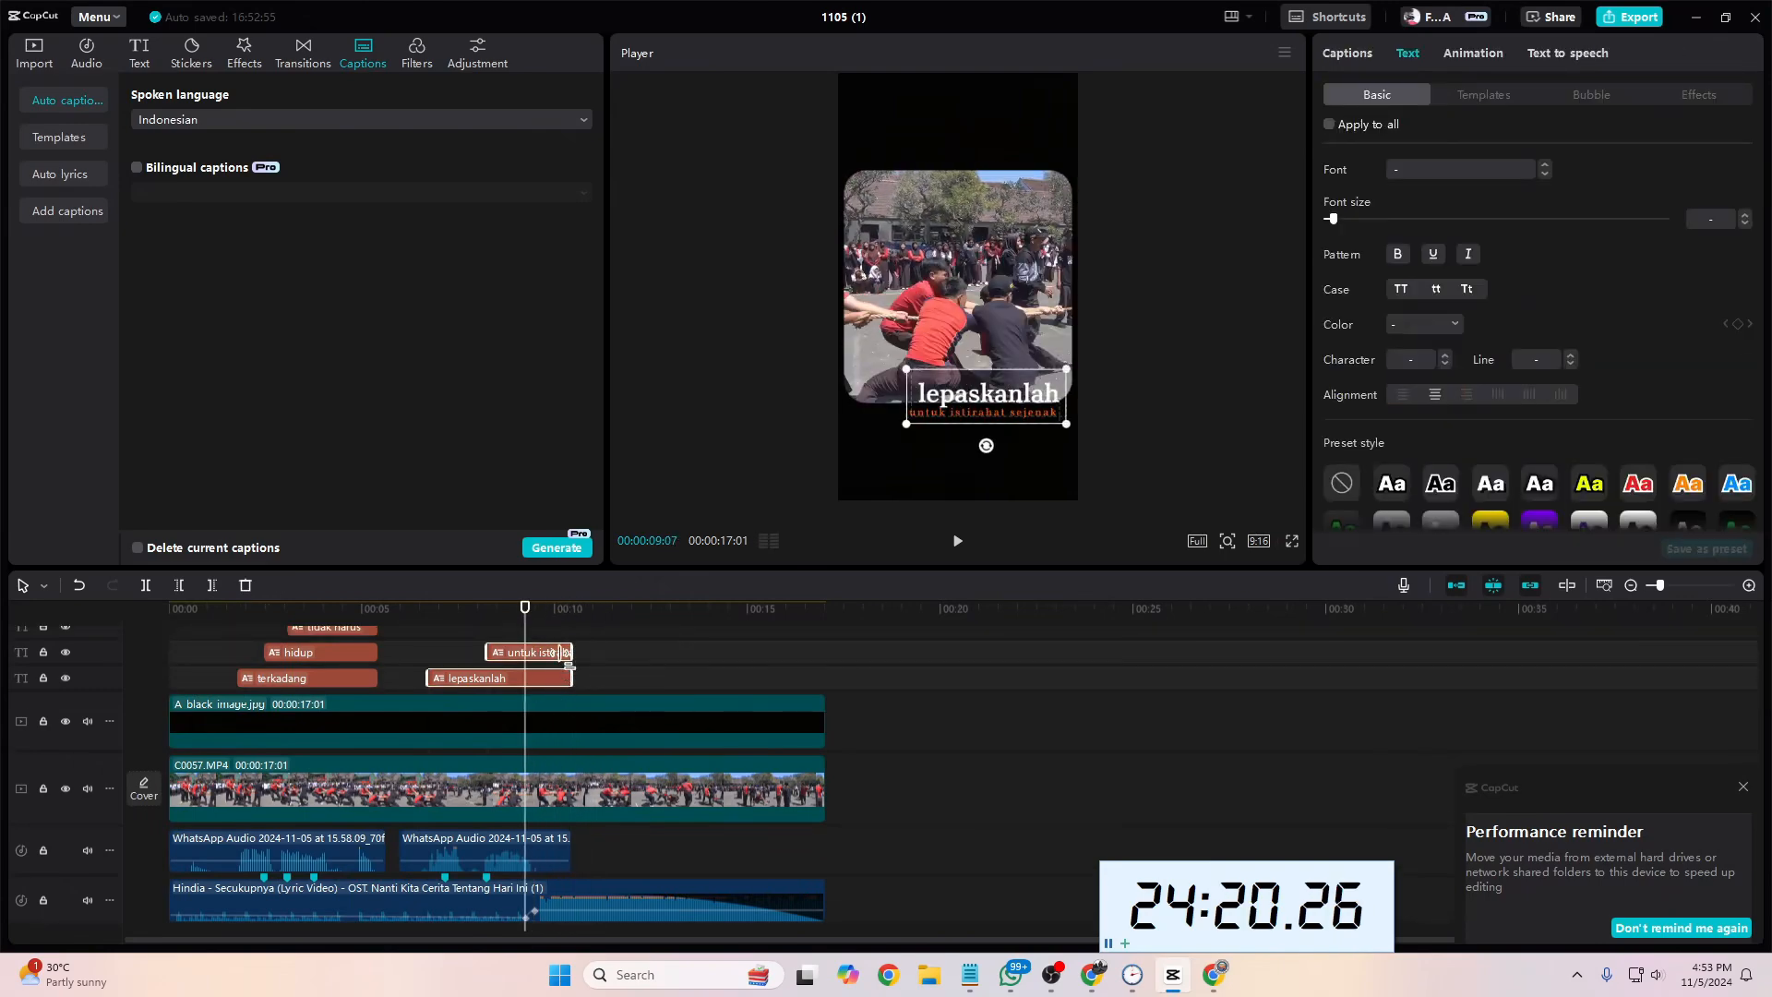
{"action": "left_click", "coordinate": [574, 657]}
{"action": "left_click", "coordinate": [567, 661]}
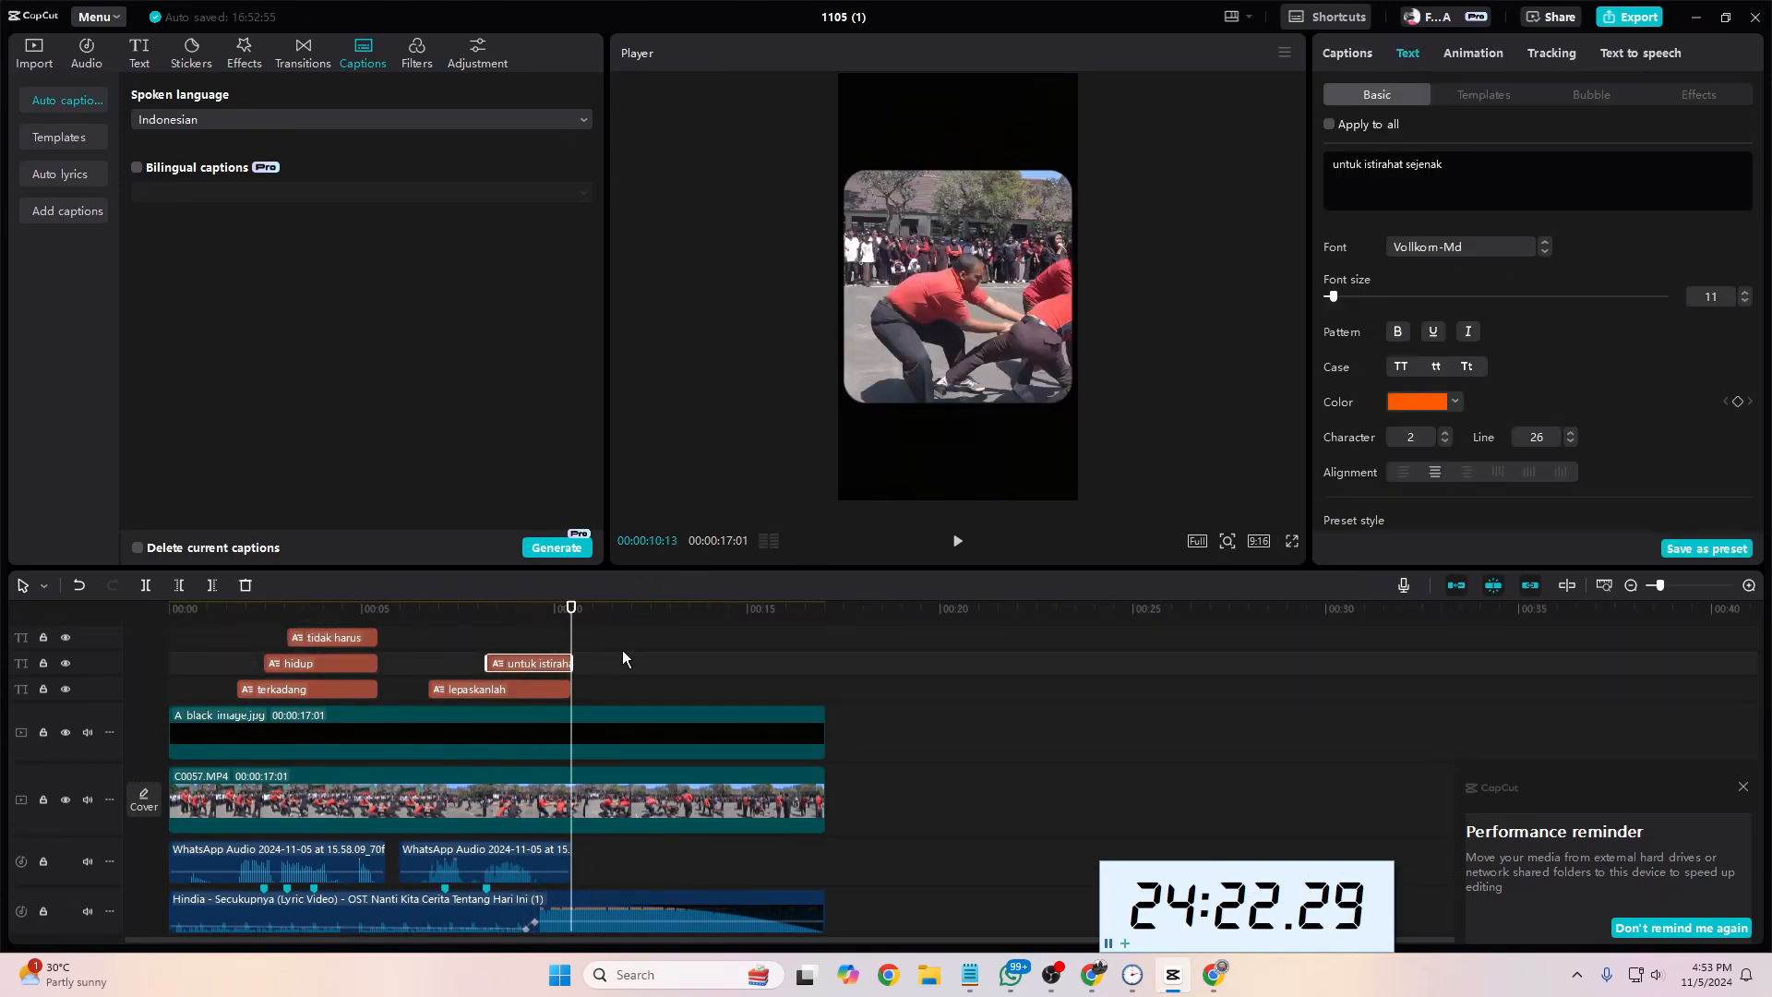
{"action": "left_click", "coordinate": [643, 651]}
{"action": "left_click_drag", "start_coordinate": [617, 644], "coordinate": [535, 663]}
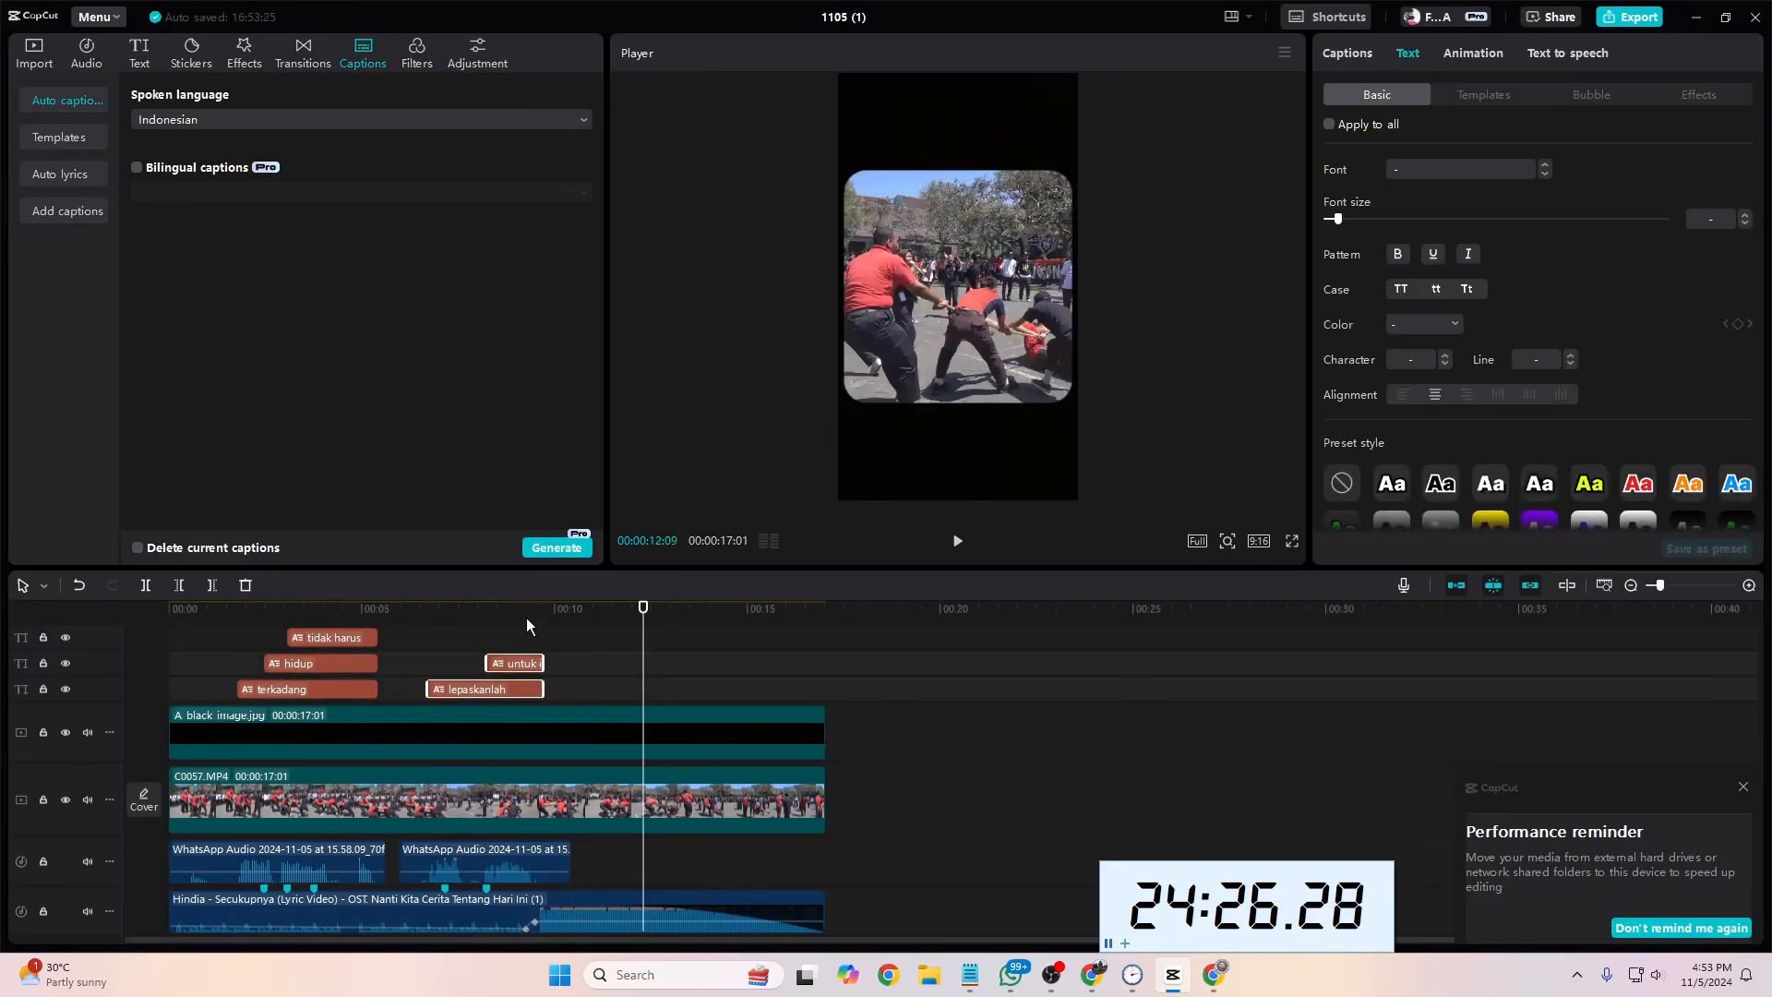
Step: Play the video from near the end of the second phrase to check the shortened captions
{"action": "left_click", "coordinate": [526, 624]}
{"action": "key", "text": "space"}
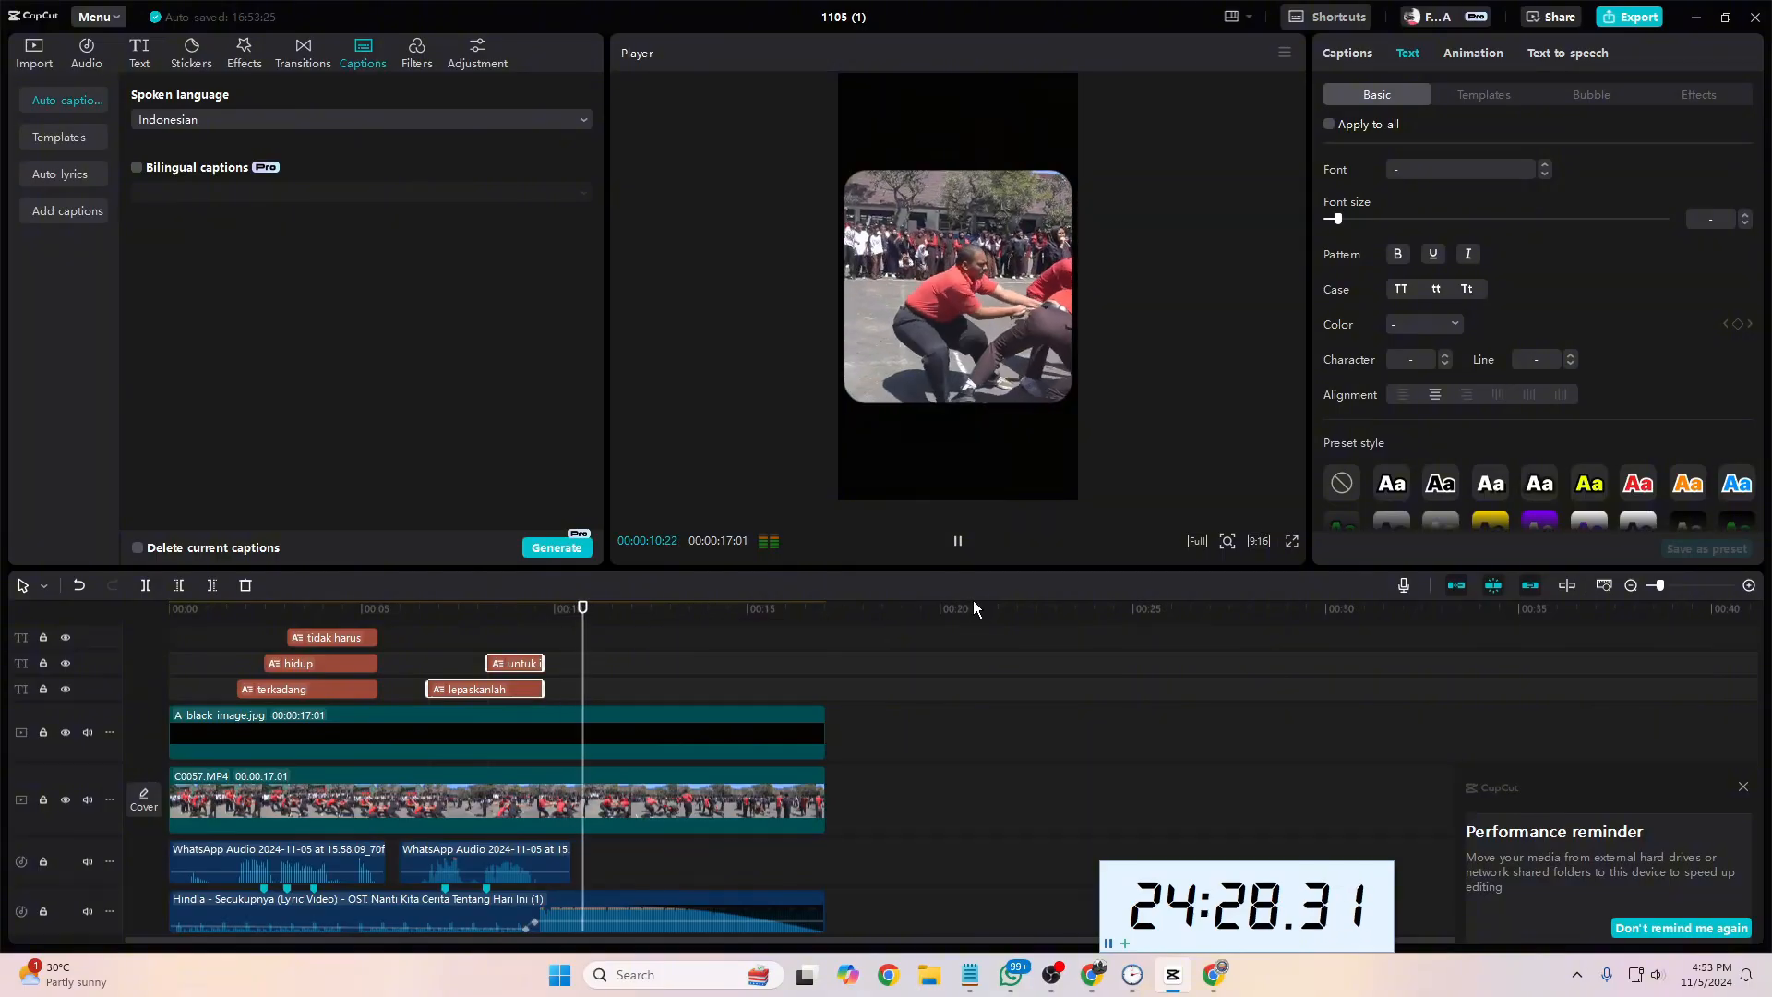
{"action": "key", "text": "space"}
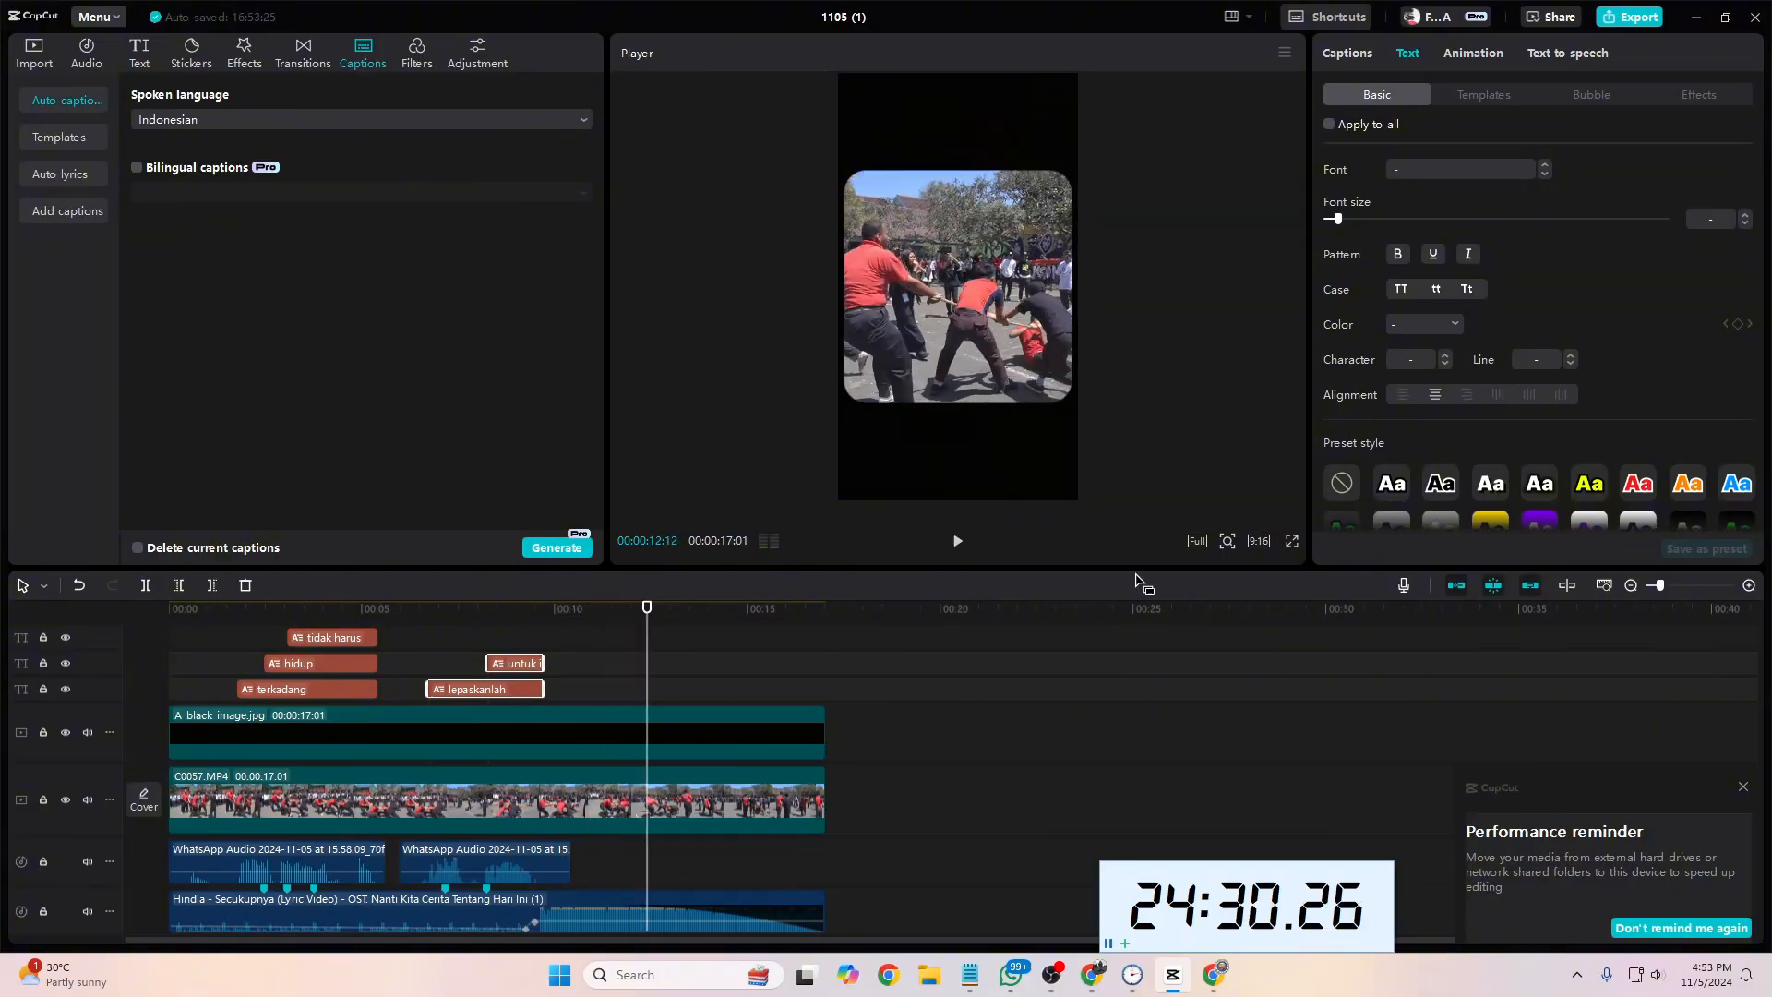
Step: Open the Pro category of the video effects library
{"action": "left_click", "coordinate": [232, 62]}
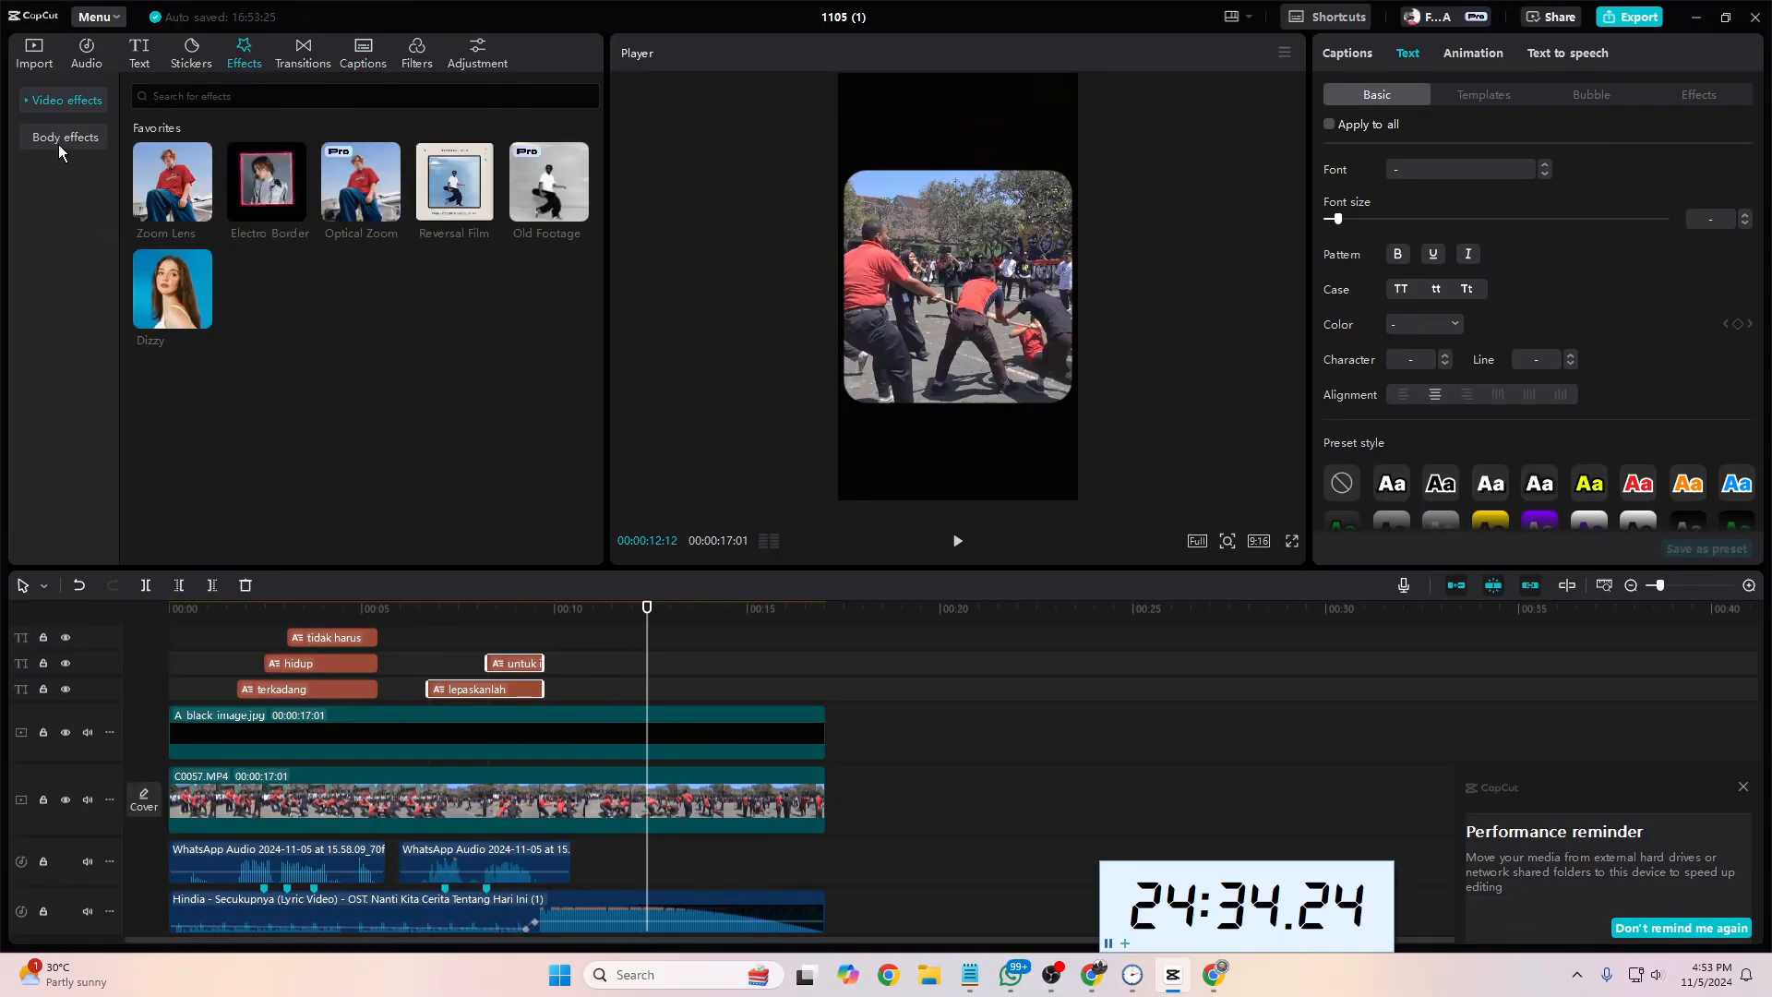
{"action": "left_click", "coordinate": [25, 102]}
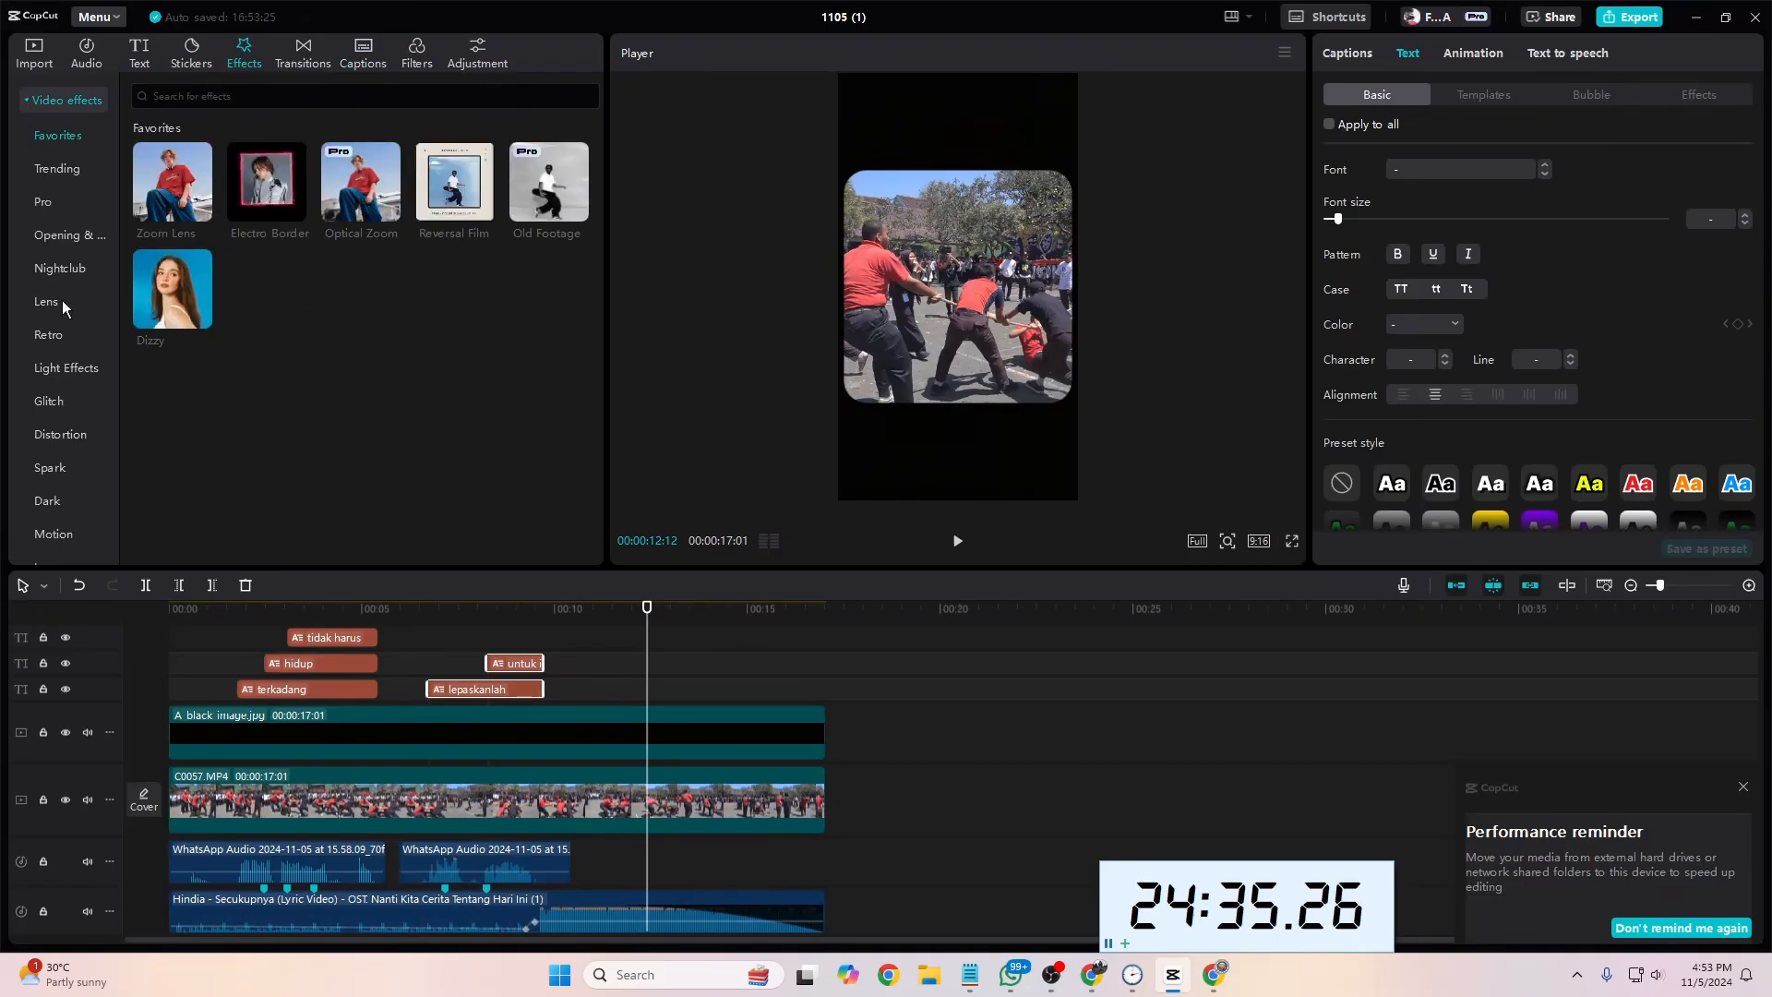
{"action": "left_click", "coordinate": [77, 207]}
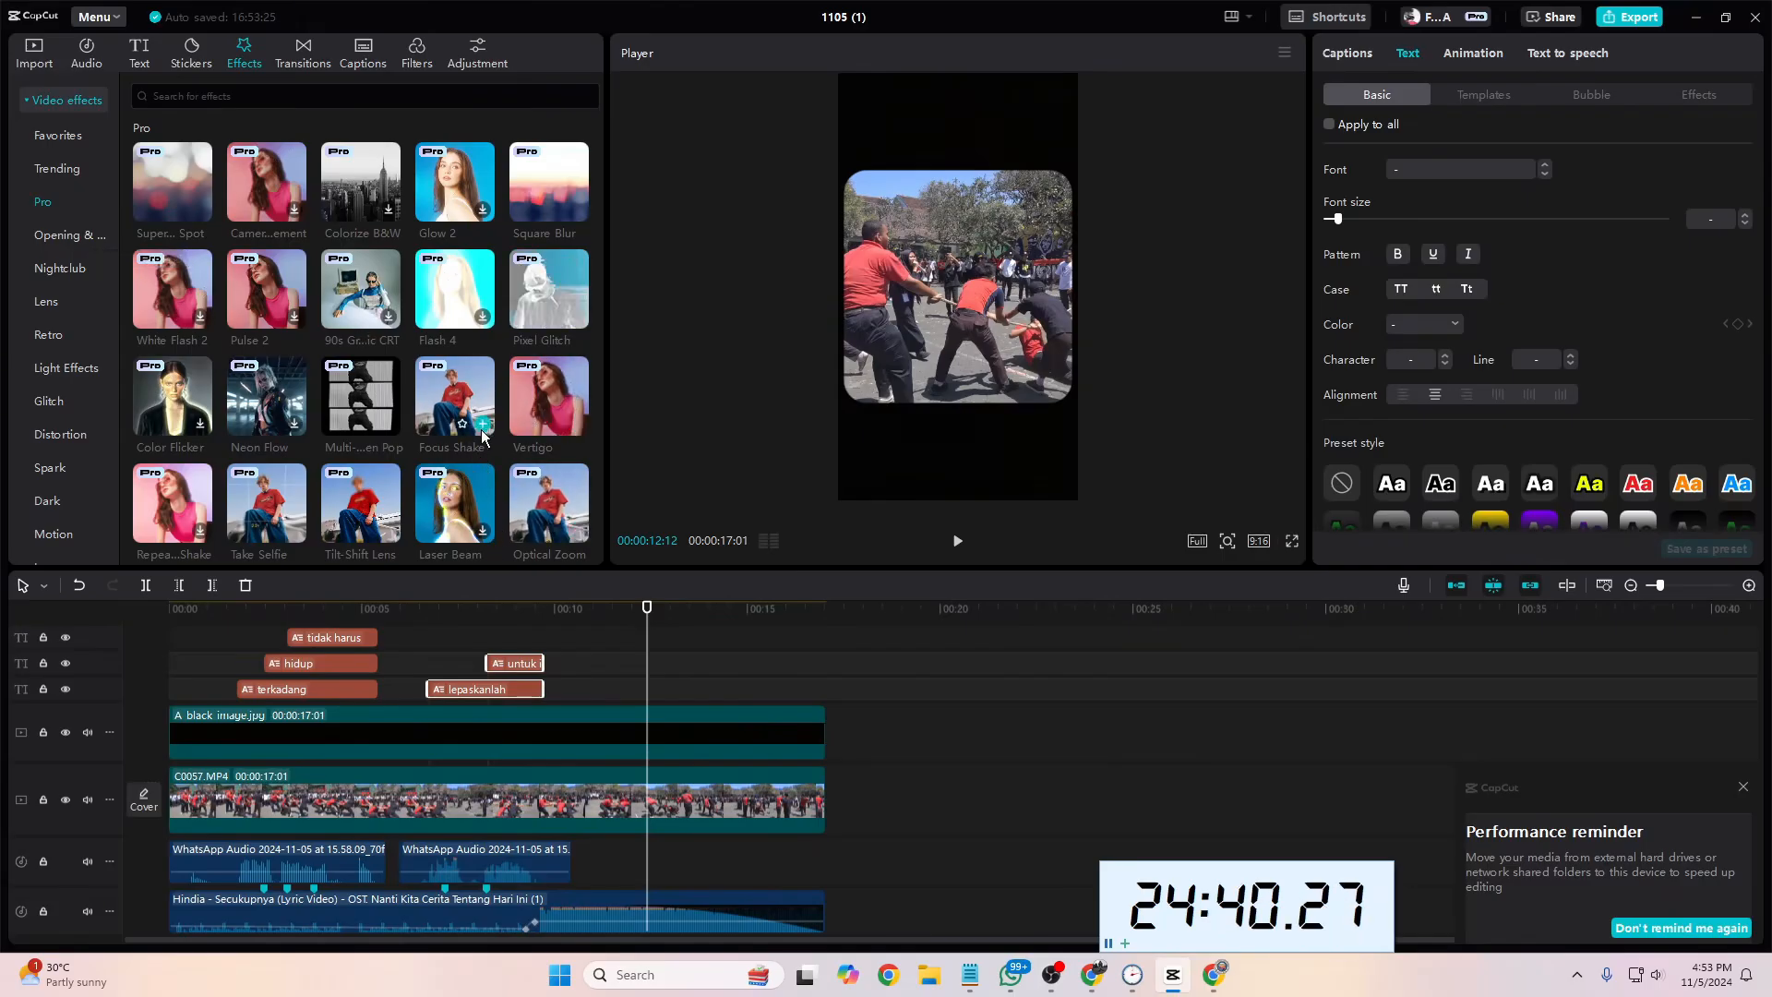
Step: Play the first phrase from the start and split the C0057.MP4 footage at 00:00:05:13, where its captions end
{"action": "left_click_drag", "start_coordinate": [647, 638], "coordinate": [163, 672]}
{"action": "key", "text": "space"}
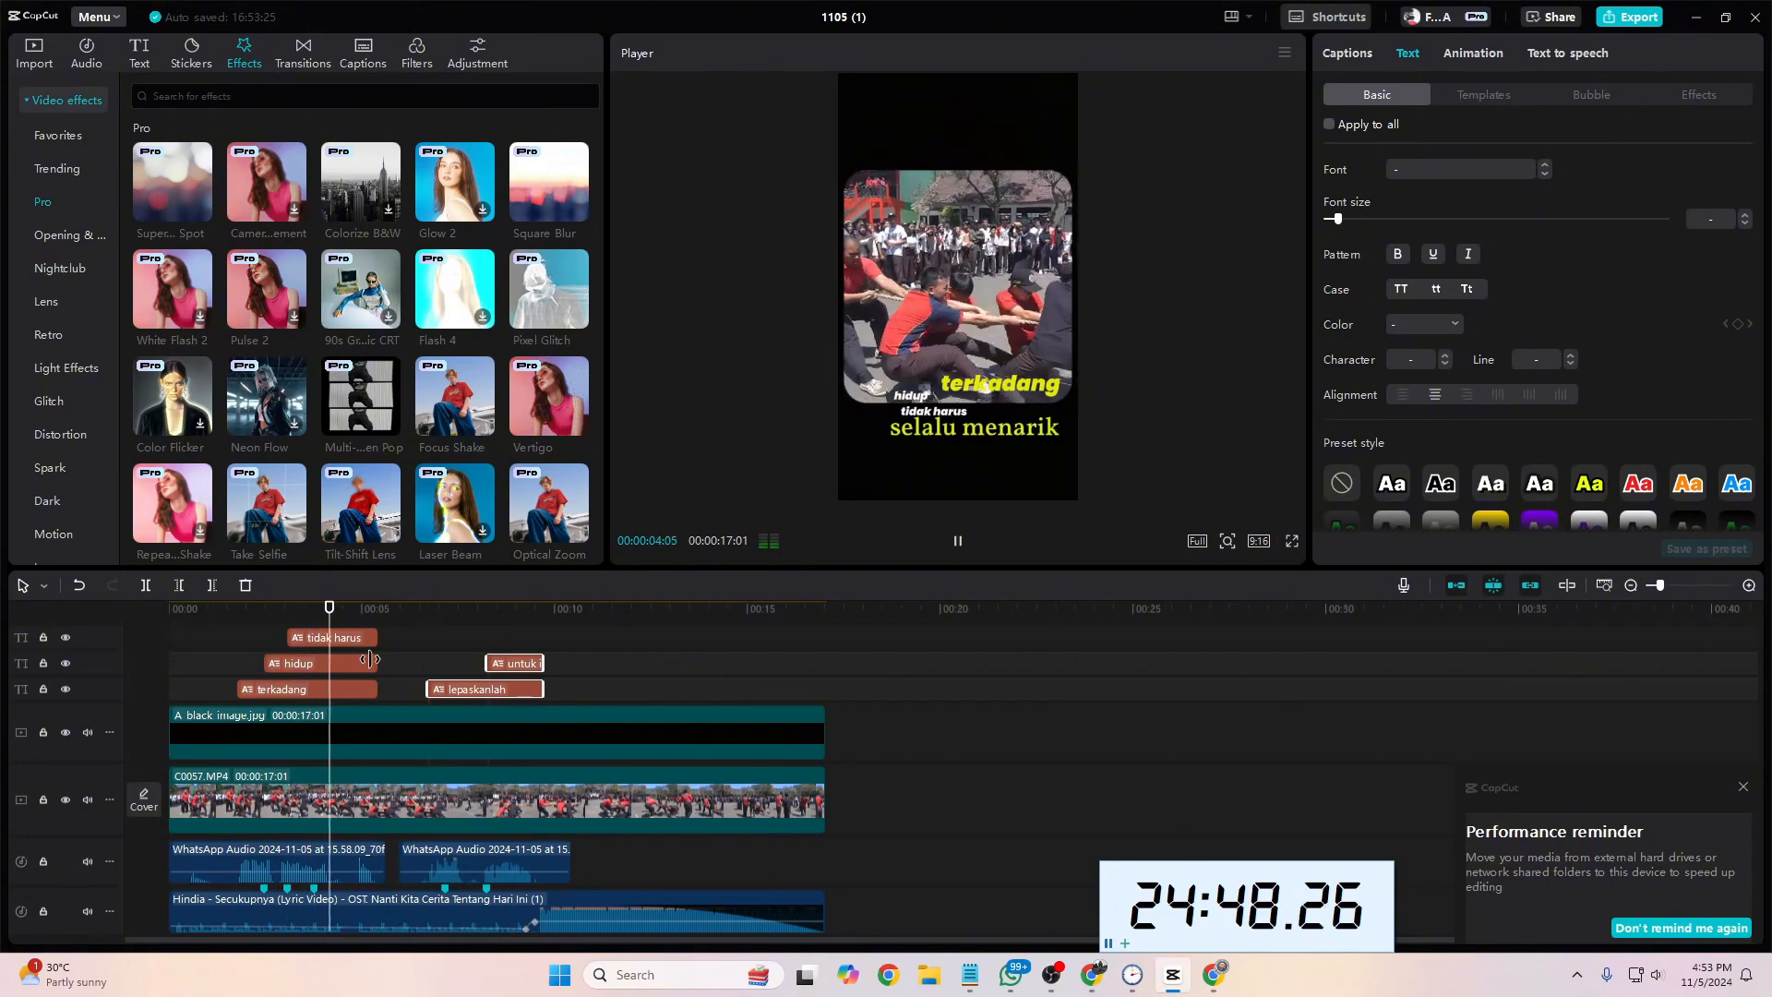
{"action": "key", "text": "space"}
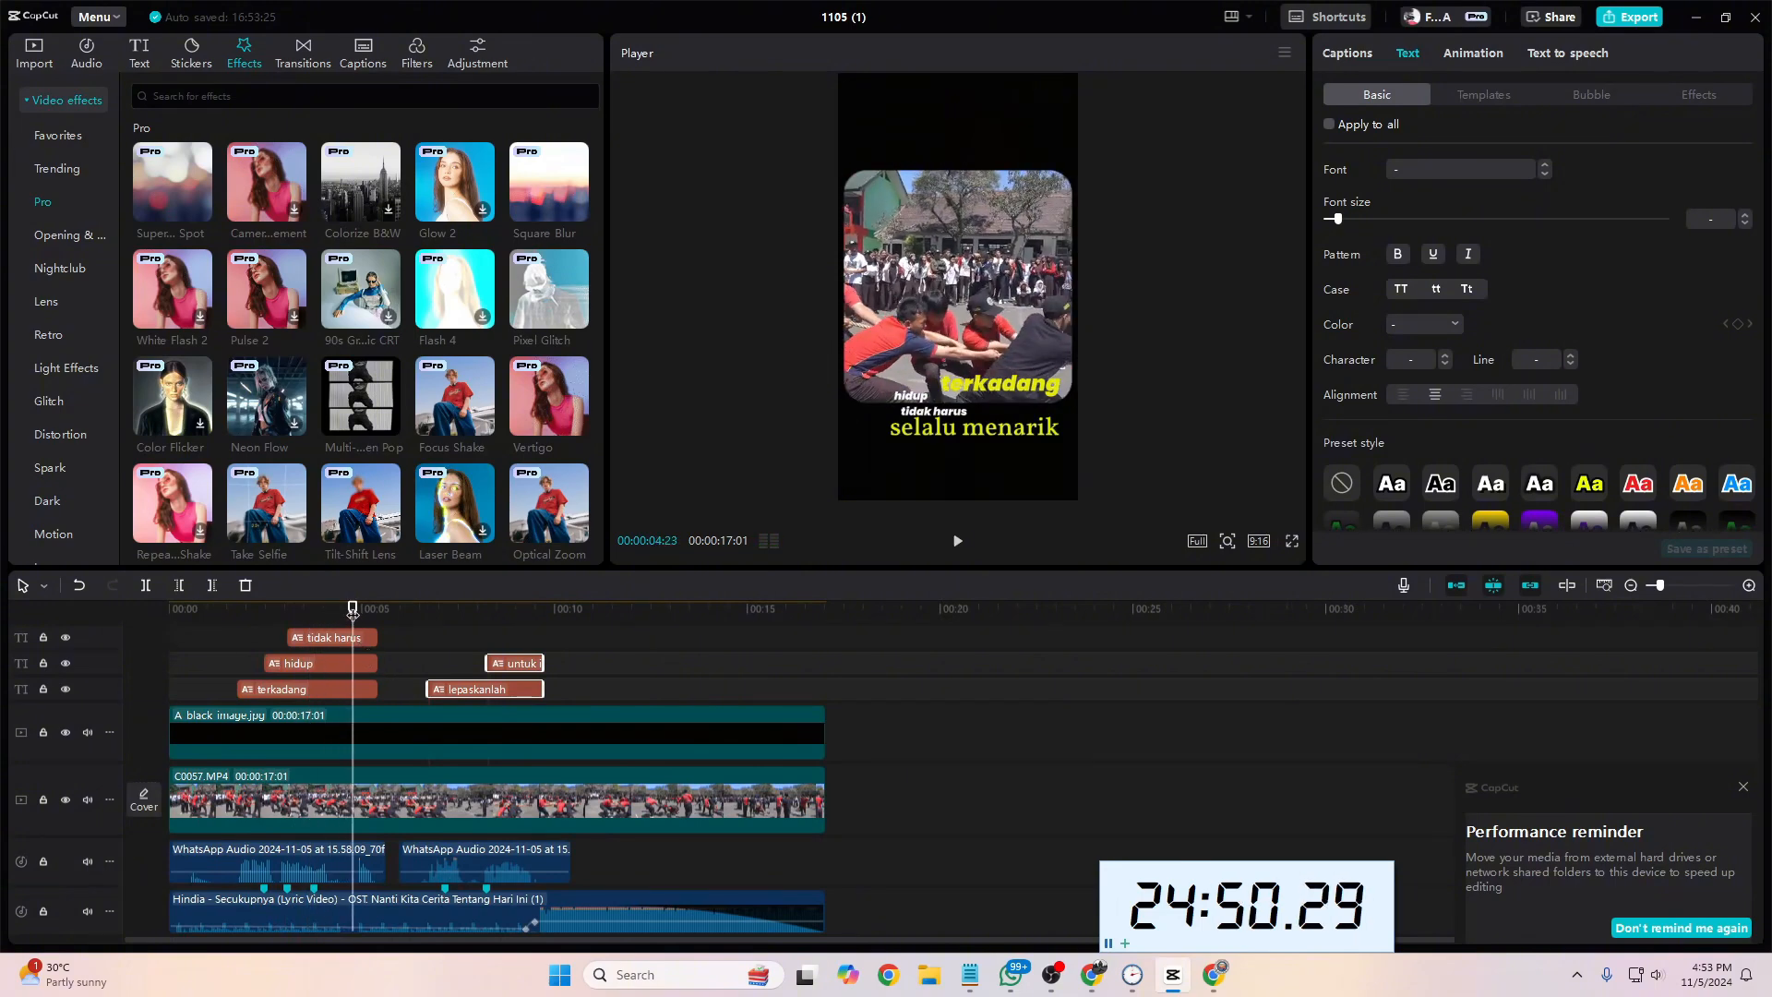
{"action": "left_click_drag", "start_coordinate": [352, 613], "coordinate": [379, 613]}
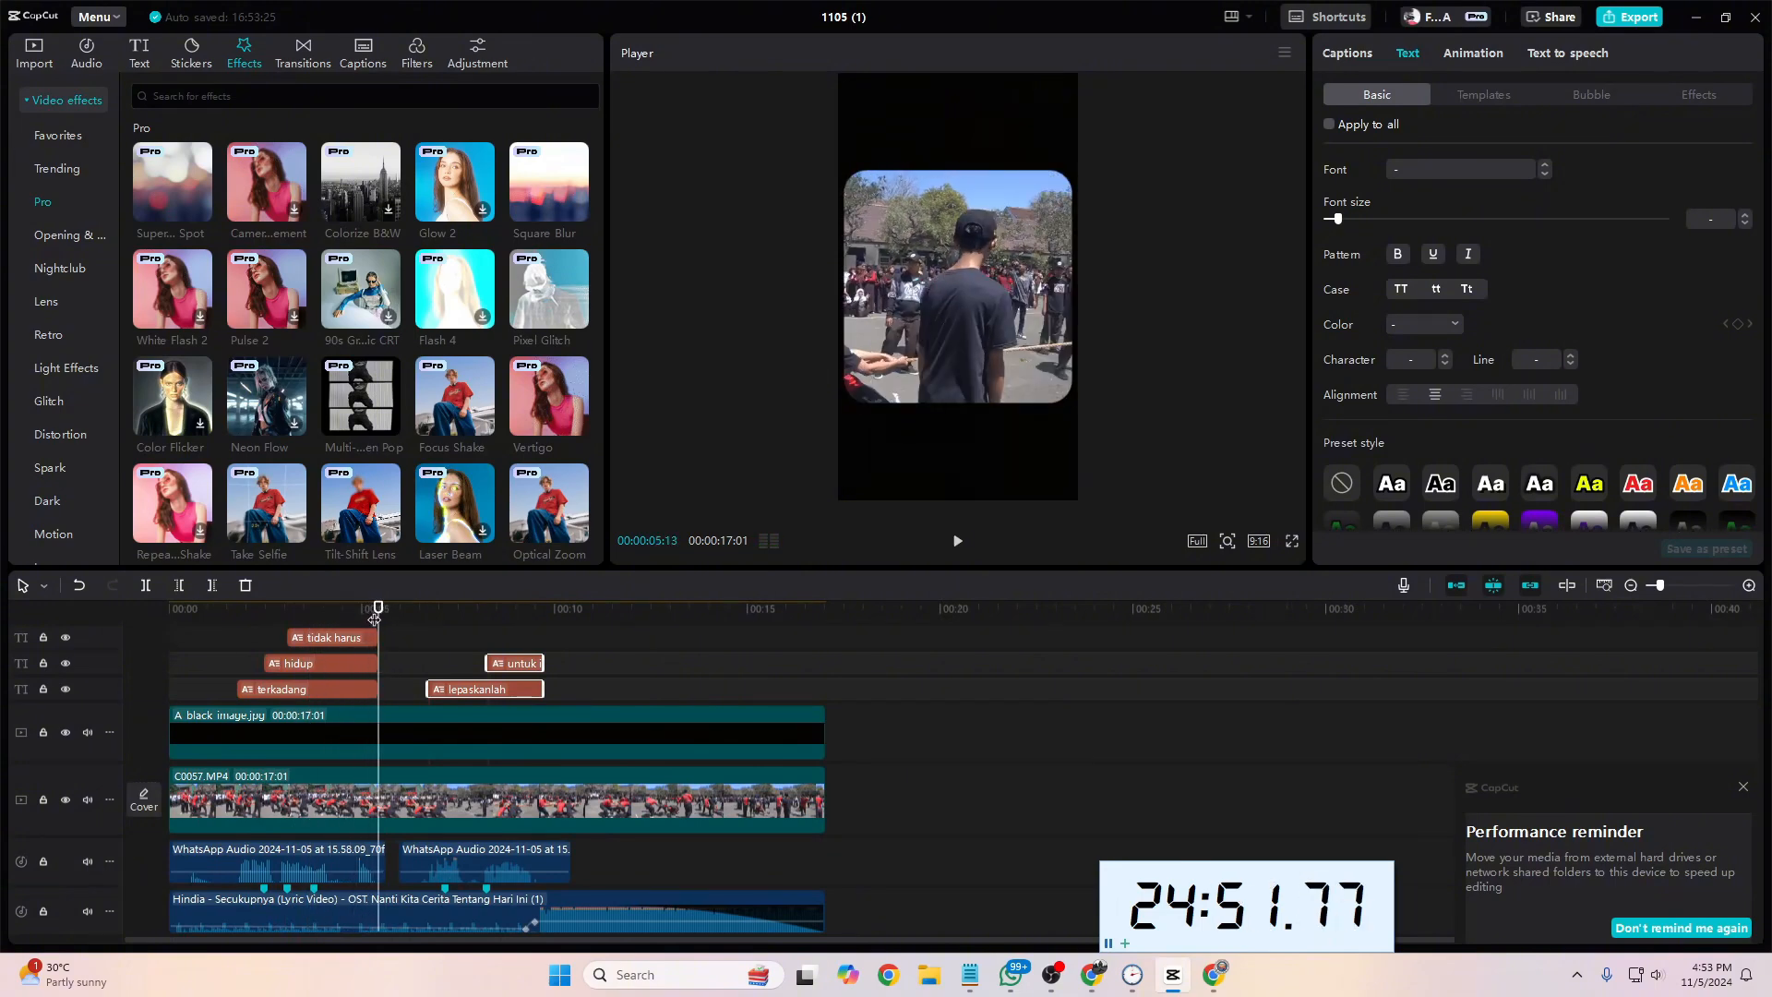
{"action": "left_click", "coordinate": [404, 799]}
{"action": "left_click", "coordinate": [146, 585]}
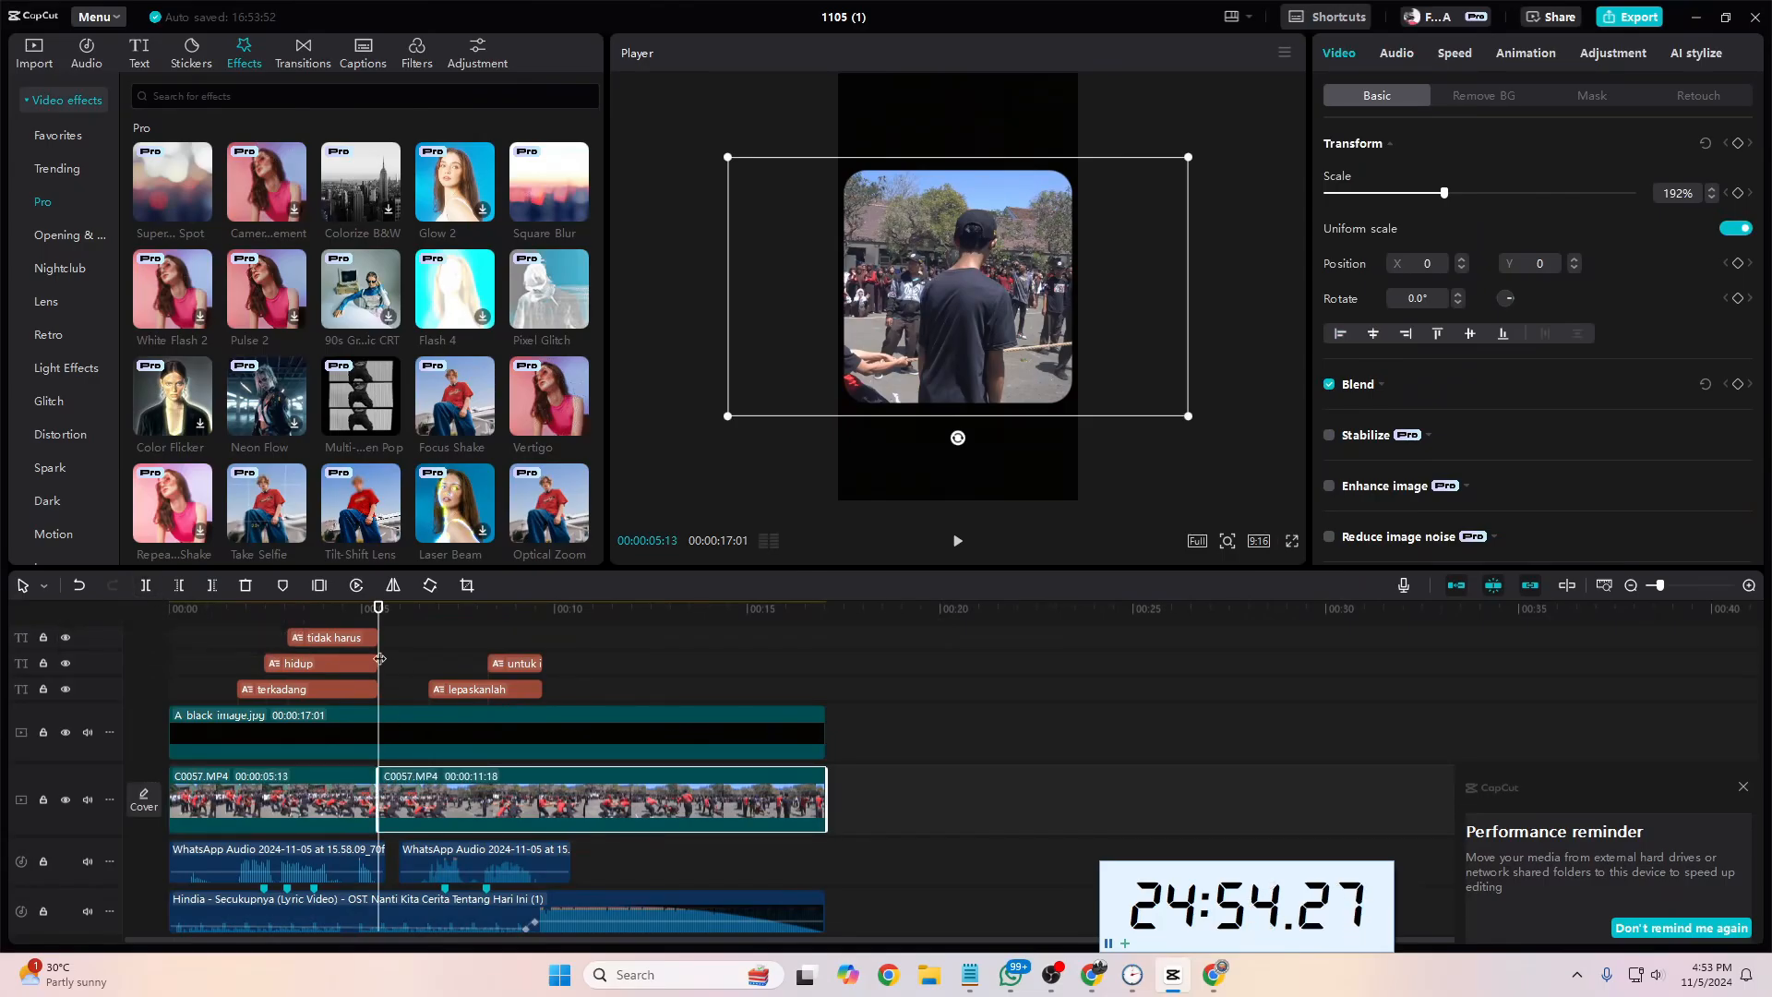
Step: Split the remaining footage at 00:00:09:21, where the "lepaskanlah" and "untuk istirahat sejenak" captions end
{"action": "key", "text": "space"}
{"action": "left_click_drag", "start_coordinate": [443, 672], "coordinate": [542, 680]}
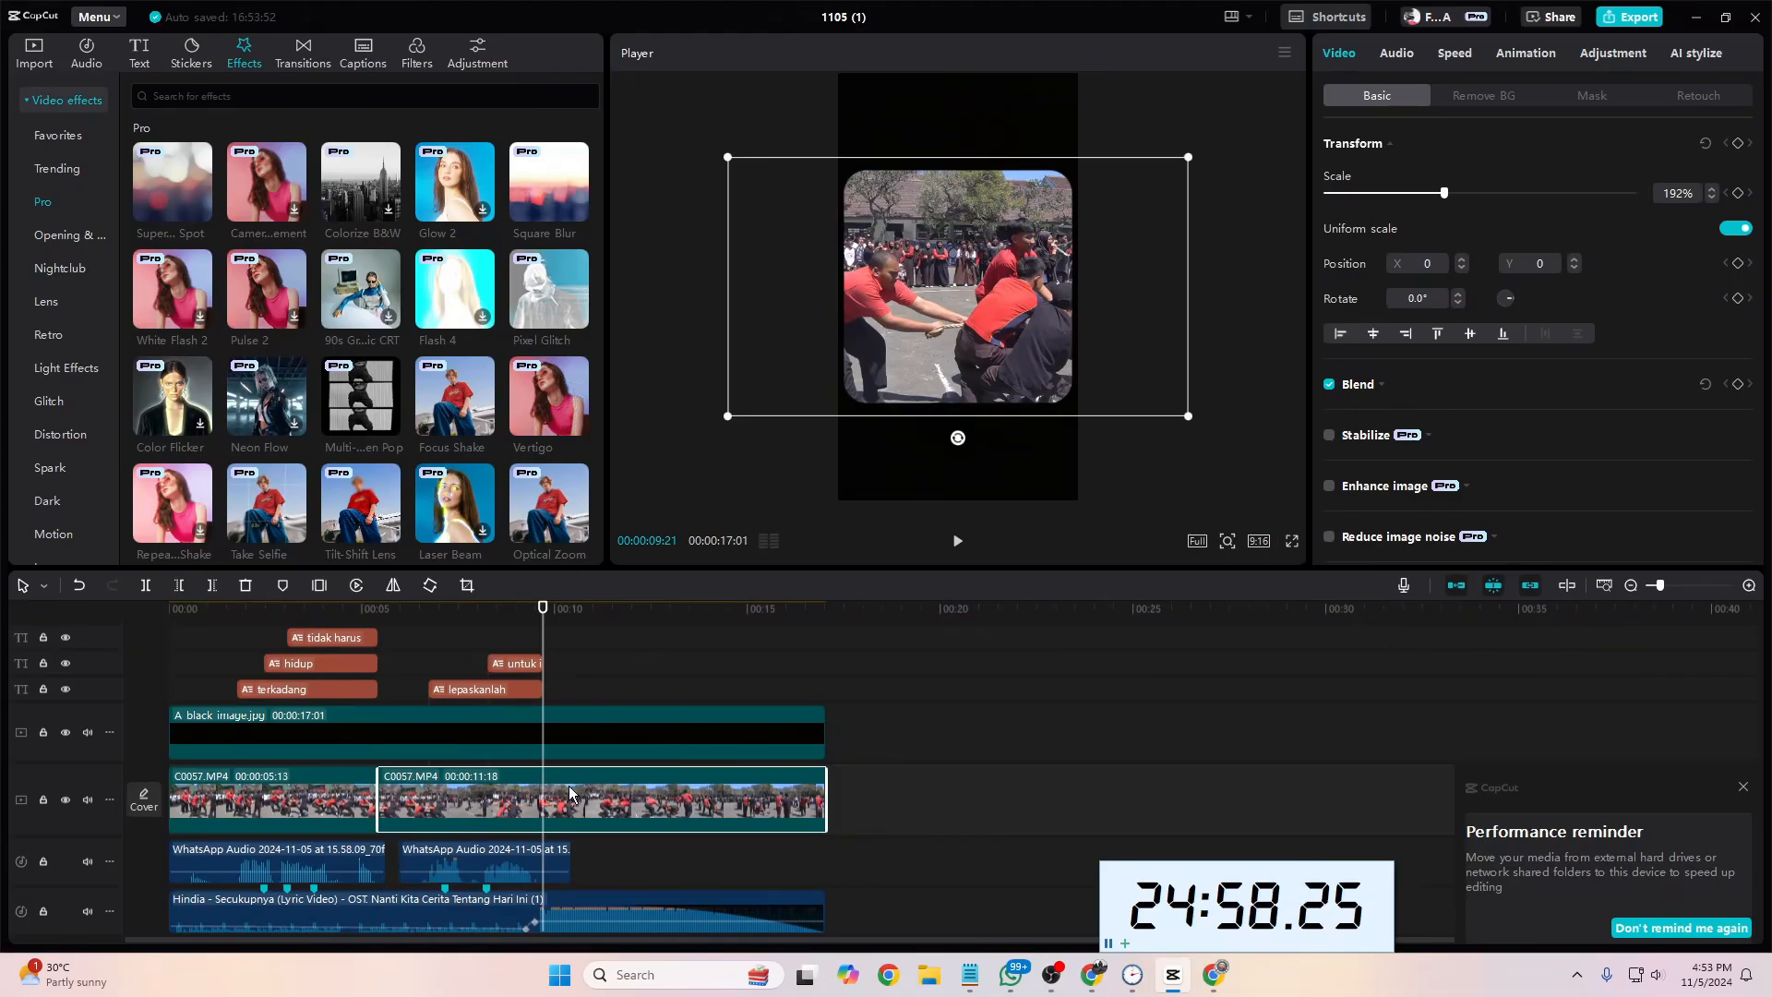
{"action": "left_click", "coordinate": [146, 586]}
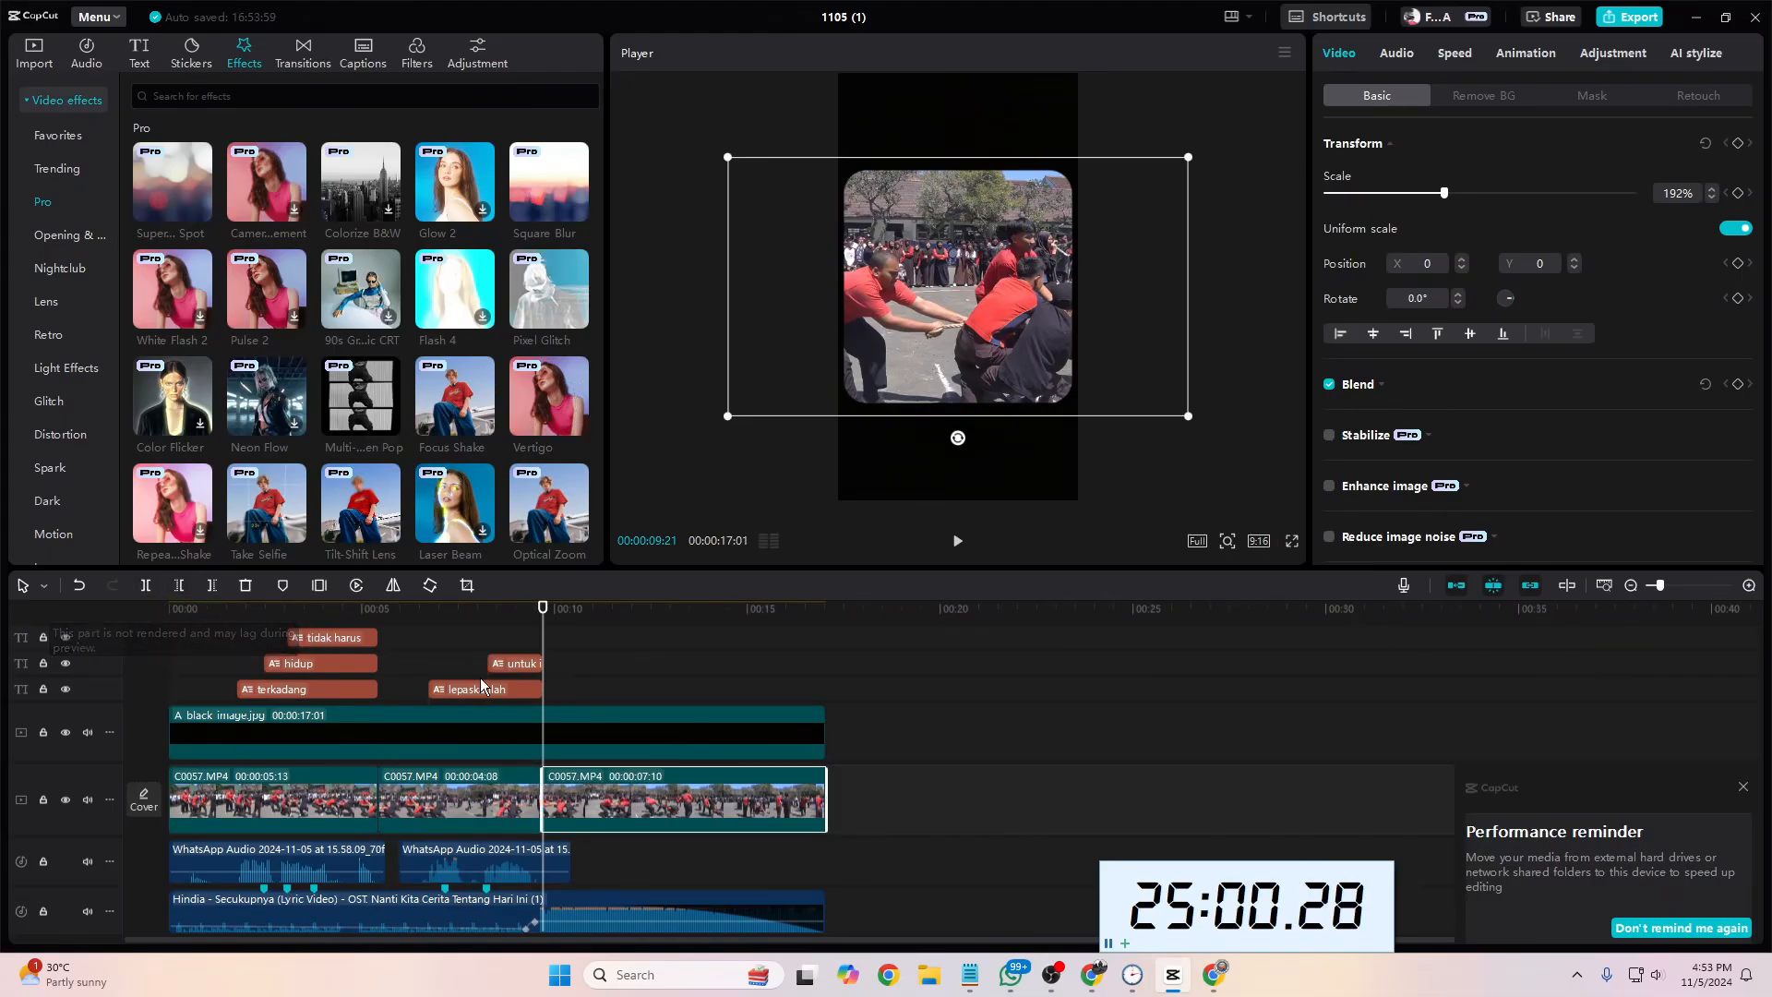
Step: Apply the Multi-screen Pop effect to the first footage segment and play the video from the start to check it
{"action": "key", "text": "Home"}
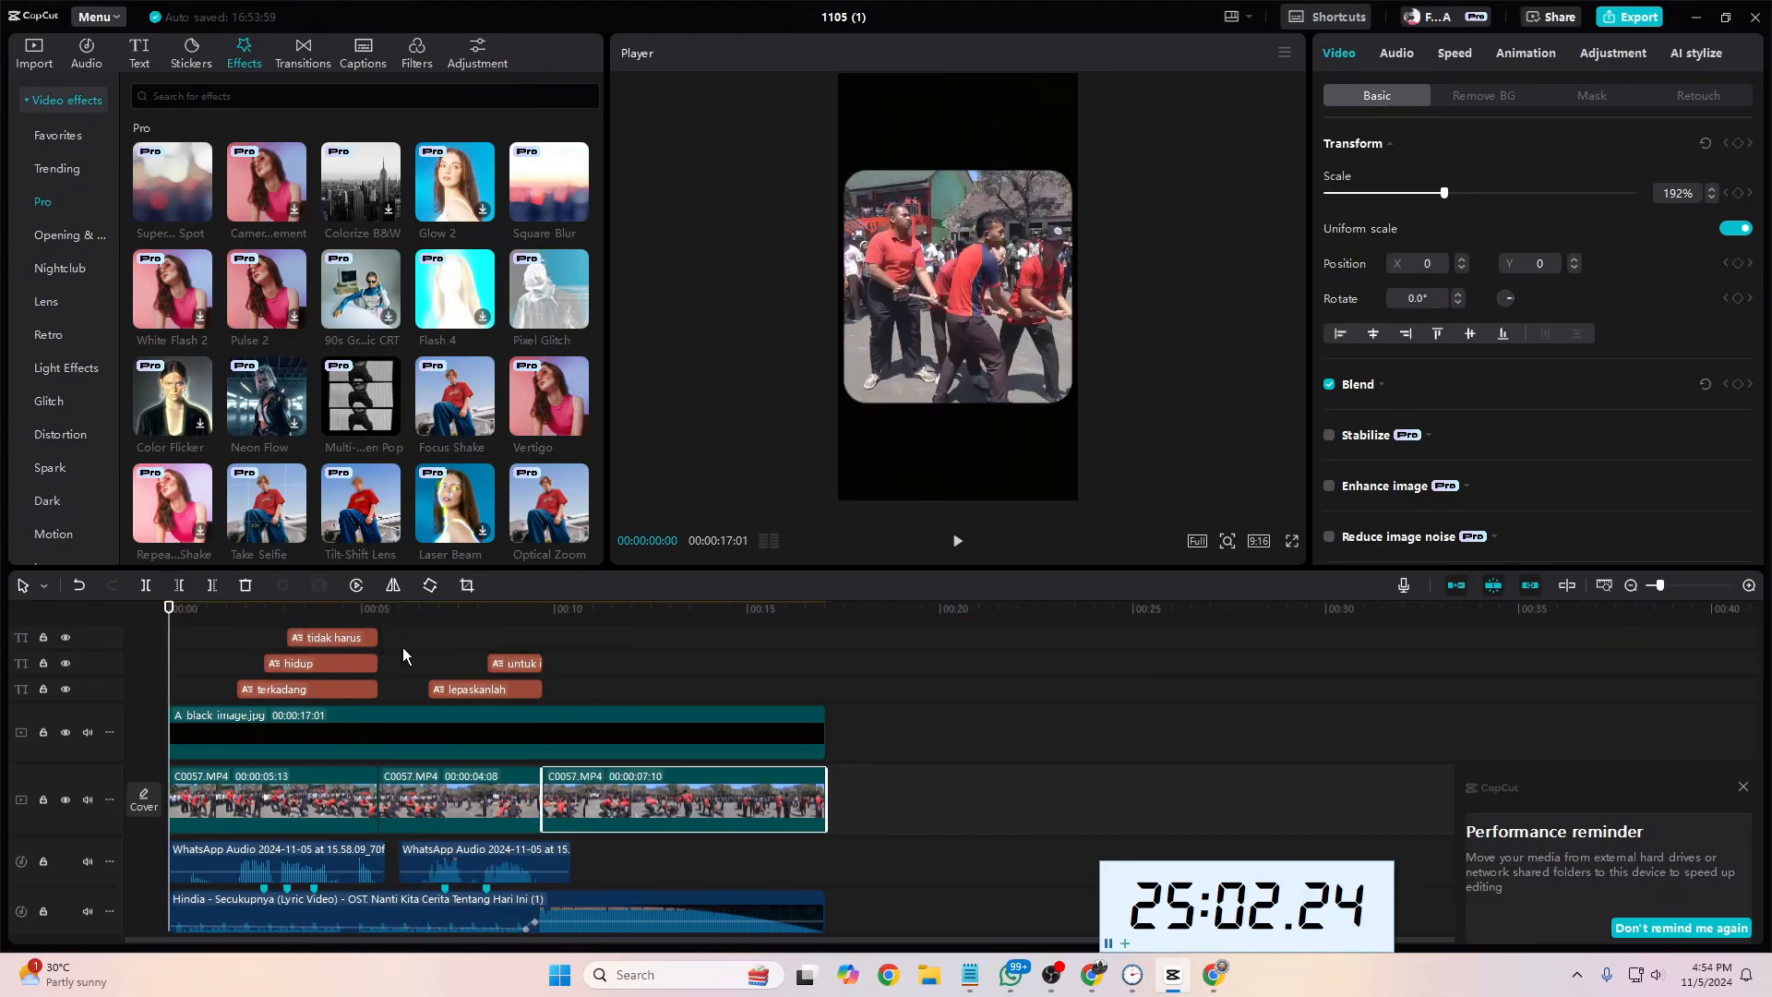
{"action": "left_click_drag", "start_coordinate": [360, 397], "coordinate": [268, 801]}
{"action": "key", "text": "space"}
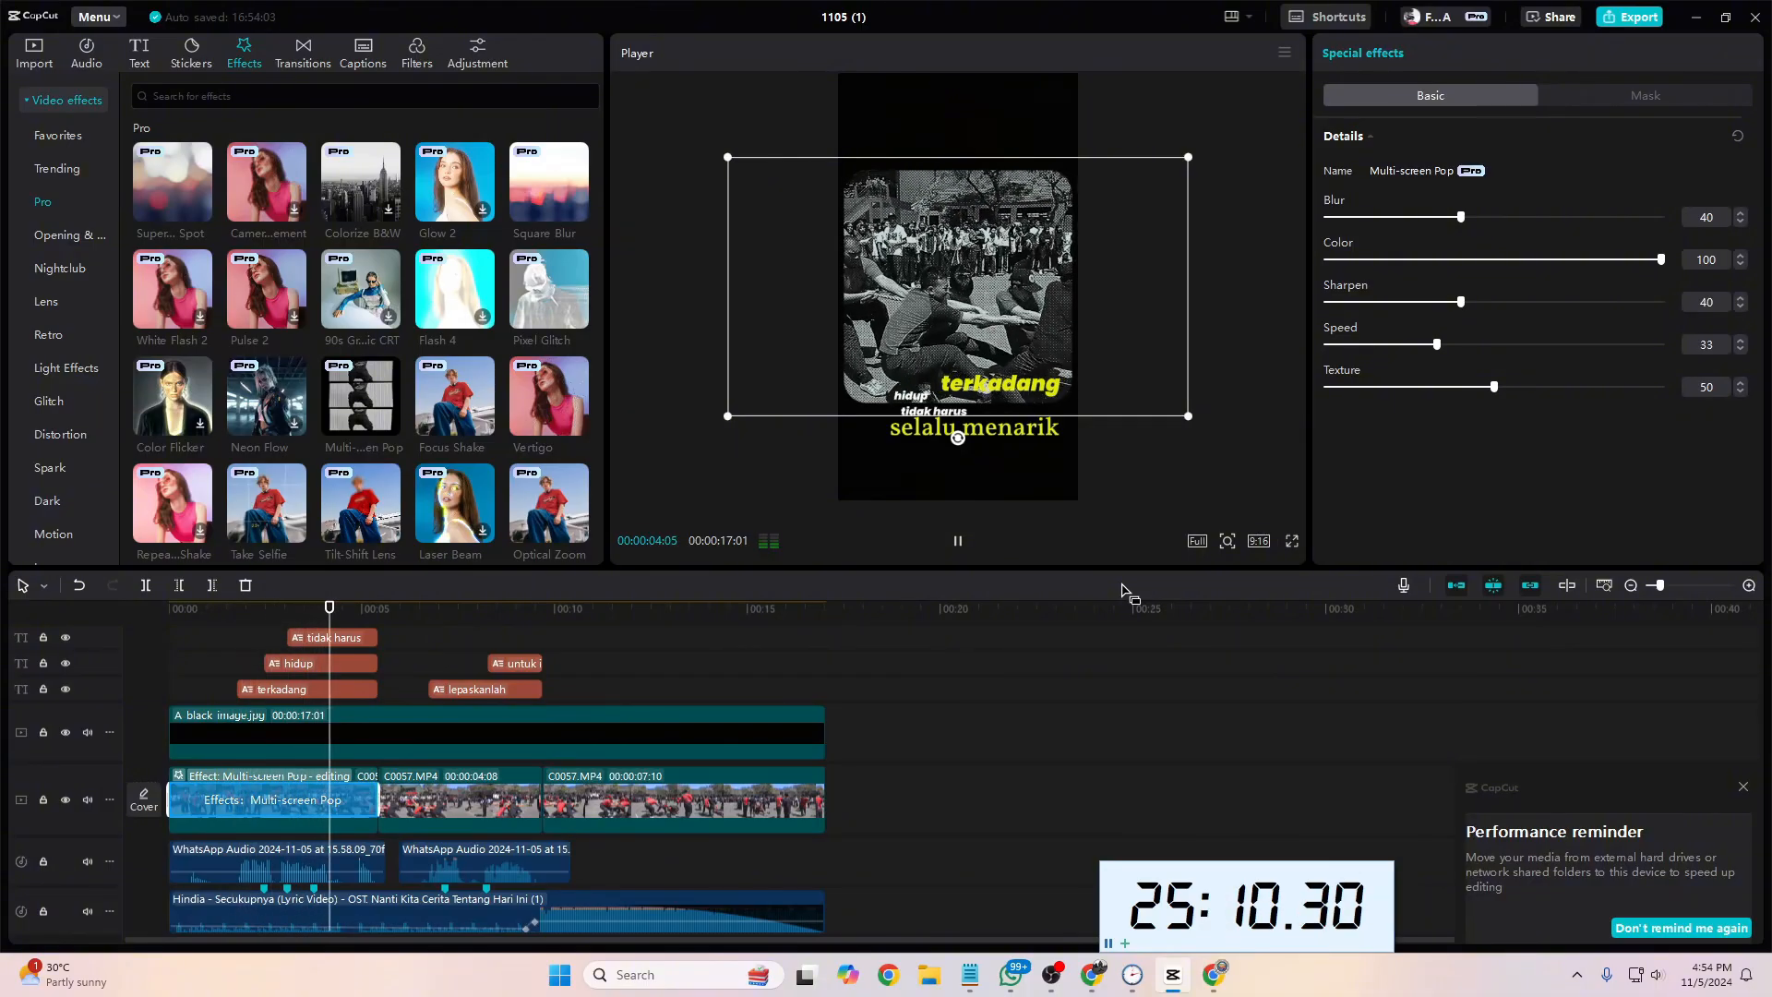
{"action": "key", "text": "space"}
Step: Apply the White Flash 2 effect to the second footage segment and play through it
{"action": "left_click_drag", "start_coordinate": [352, 619], "coordinate": [399, 619]}
{"action": "left_click", "coordinate": [464, 812]}
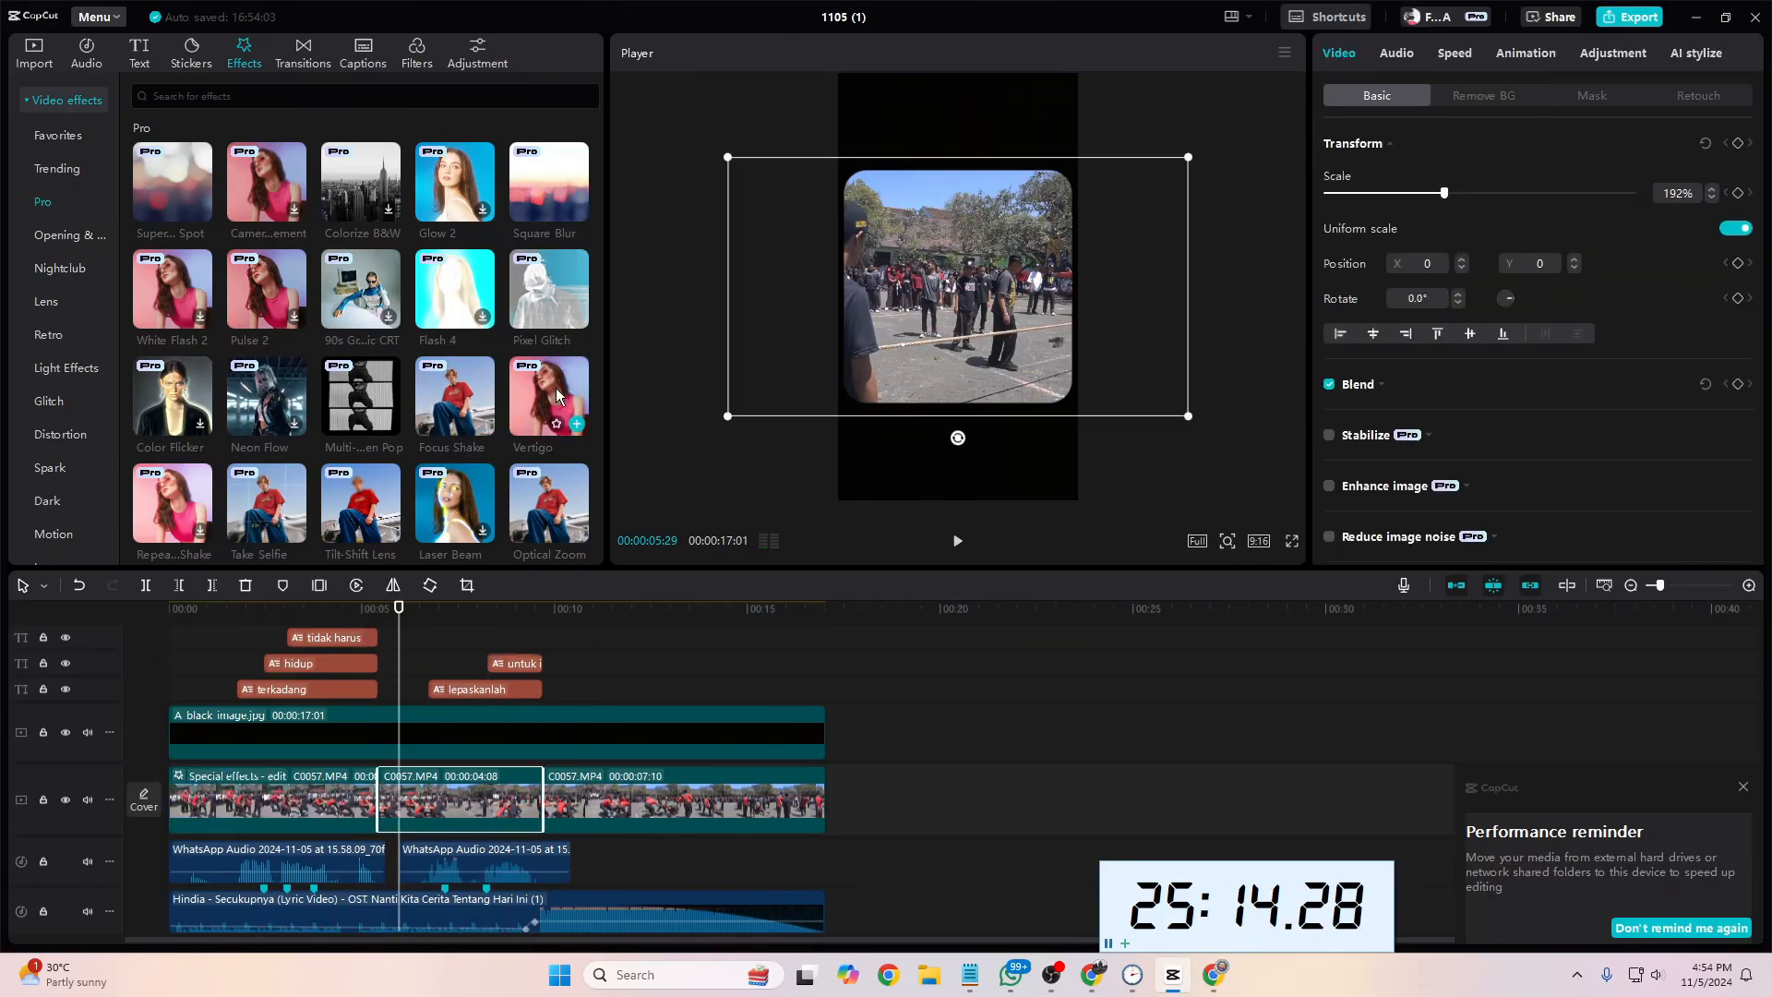
{"action": "mouse_move", "coordinate": [486, 399]}
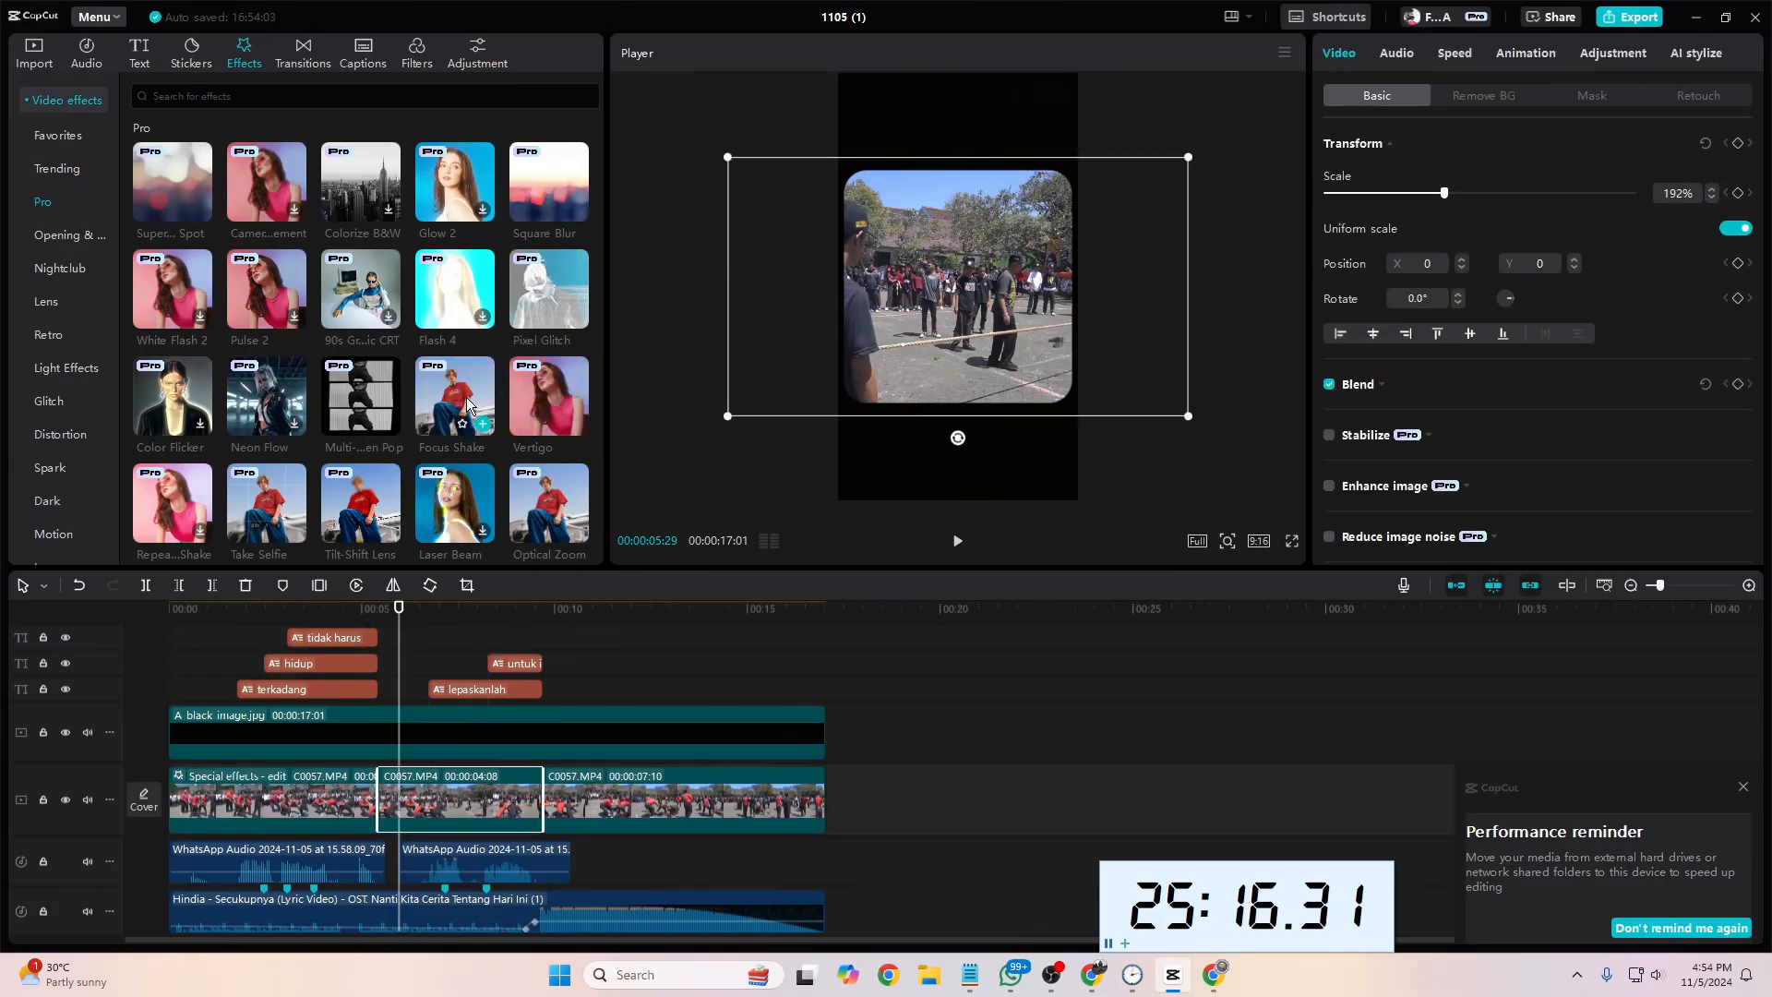
{"action": "mouse_move", "coordinate": [281, 407]}
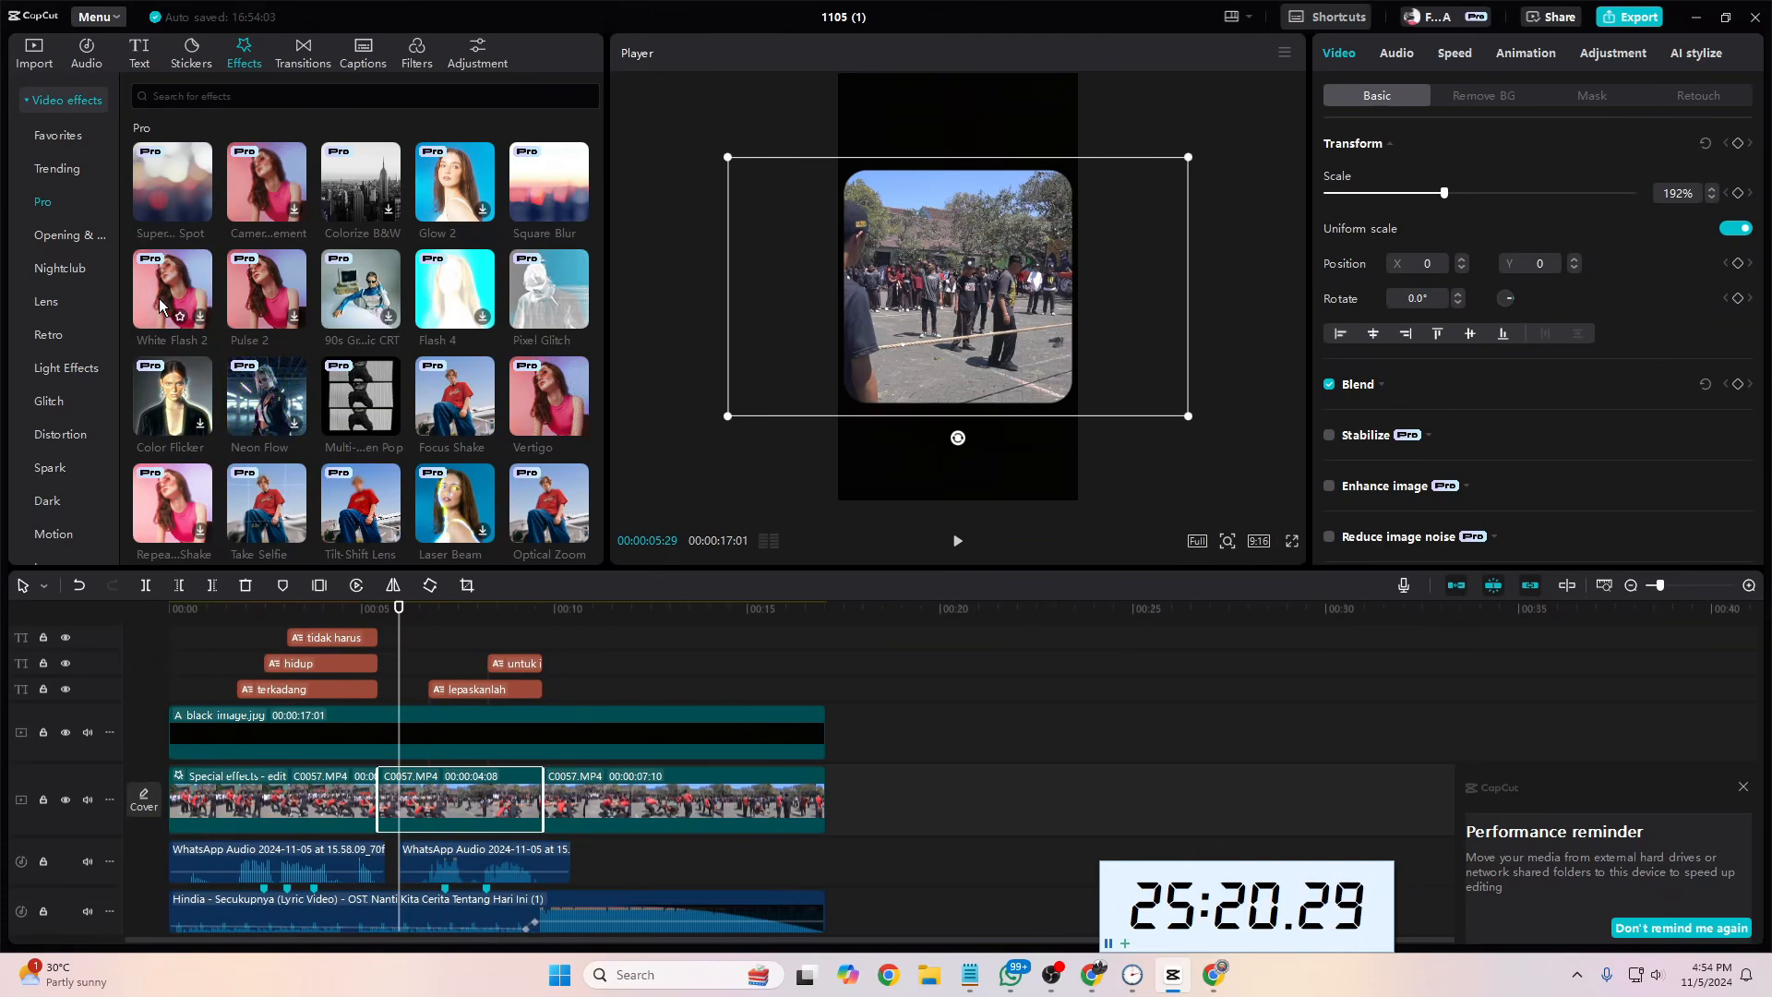
{"action": "left_click_drag", "start_coordinate": [189, 320], "coordinate": [462, 801]}
{"action": "key", "text": "space"}
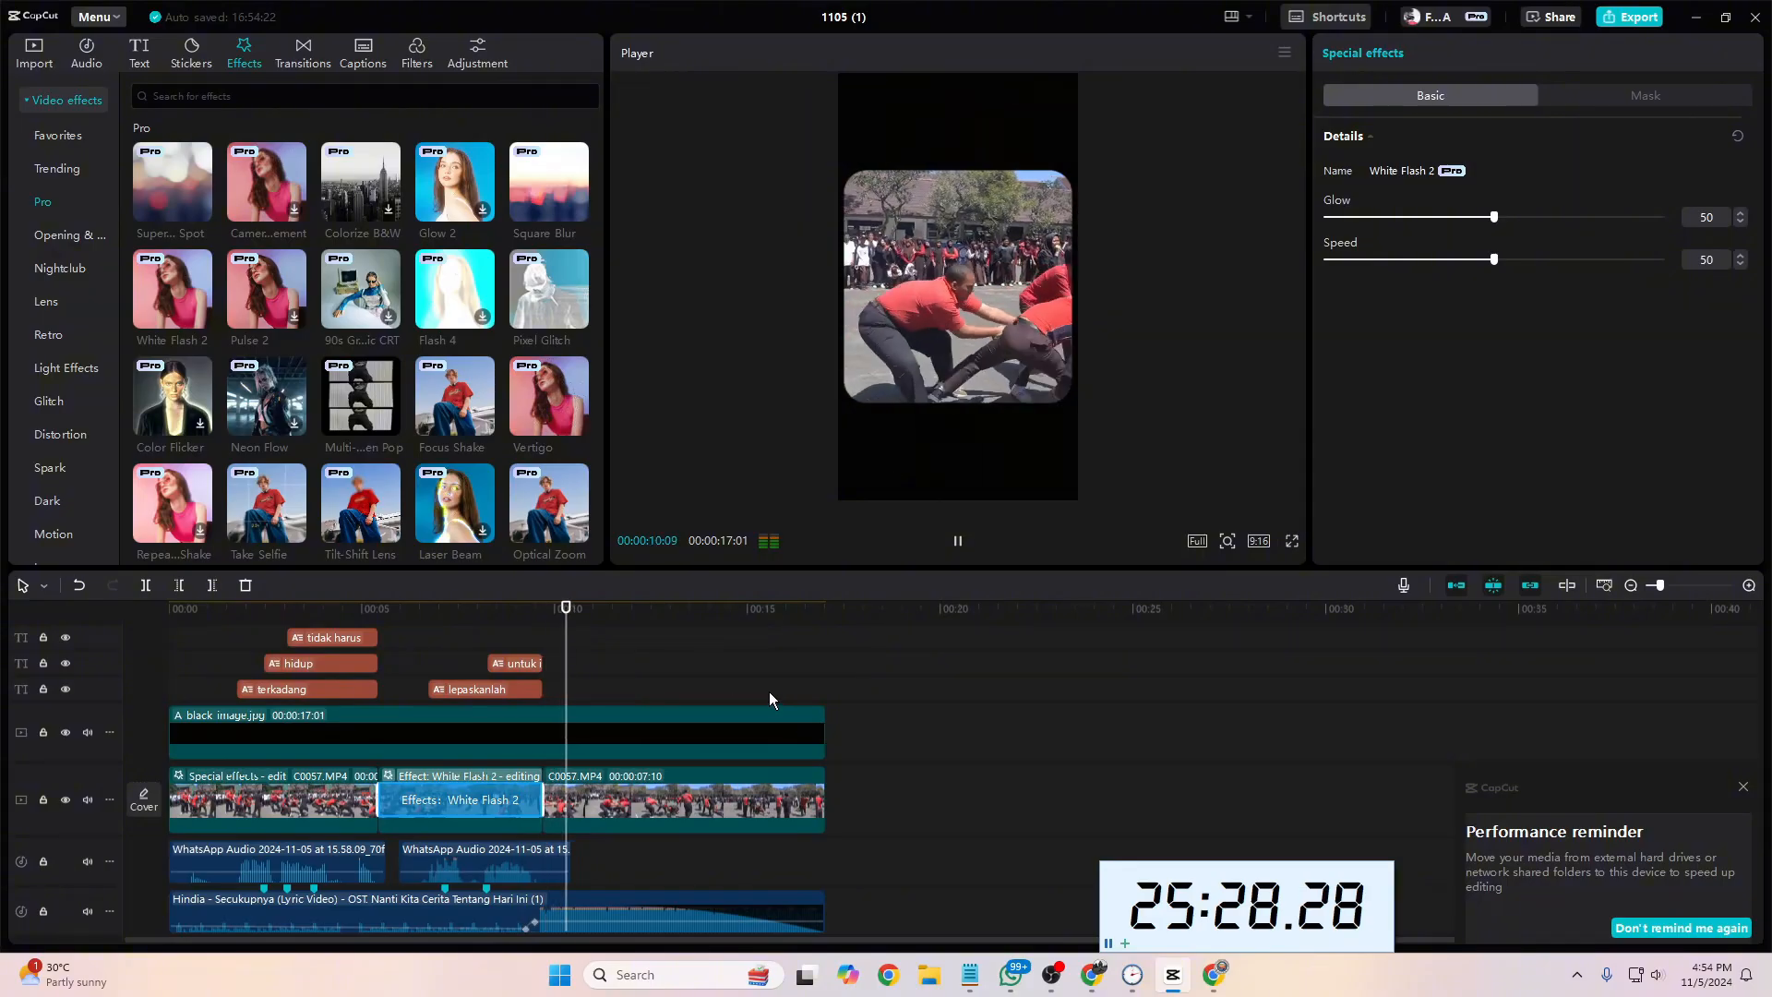
{"action": "key", "text": "space"}
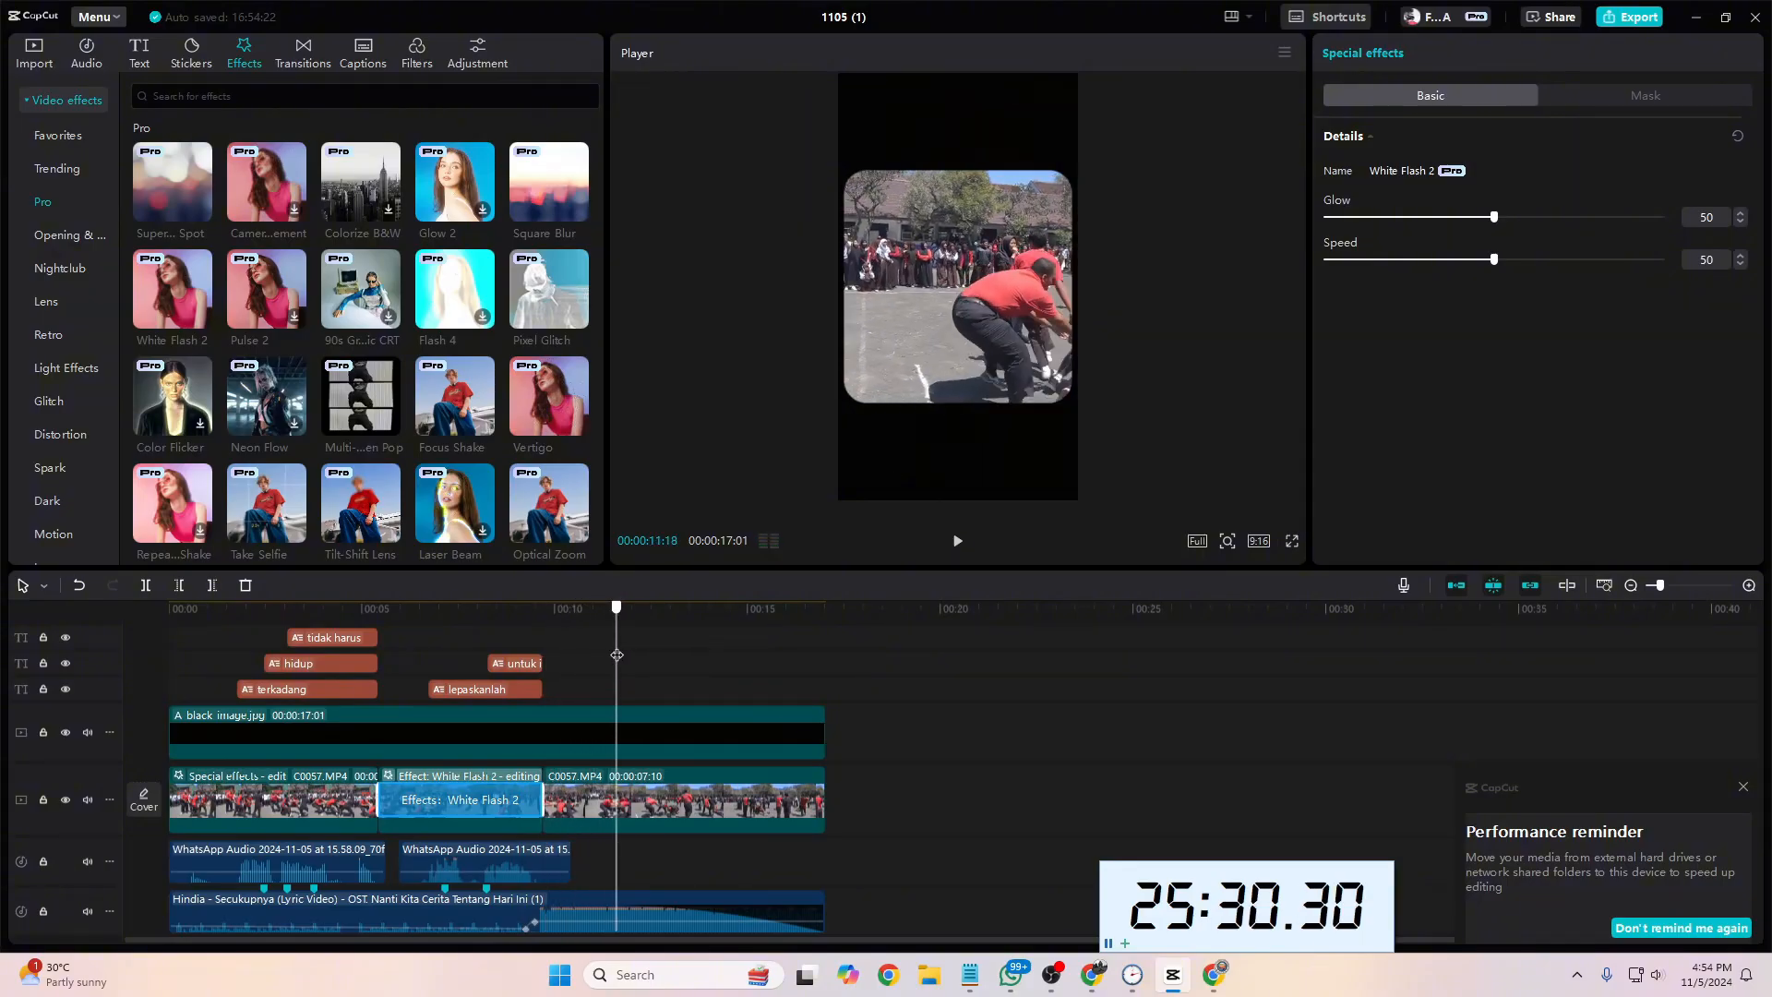
Step: Apply the Colorize B&W effect to the second footage segment as well and play the combined effects
{"action": "left_click", "coordinate": [475, 667]}
{"action": "left_click_drag", "start_coordinate": [360, 184], "coordinate": [461, 800]}
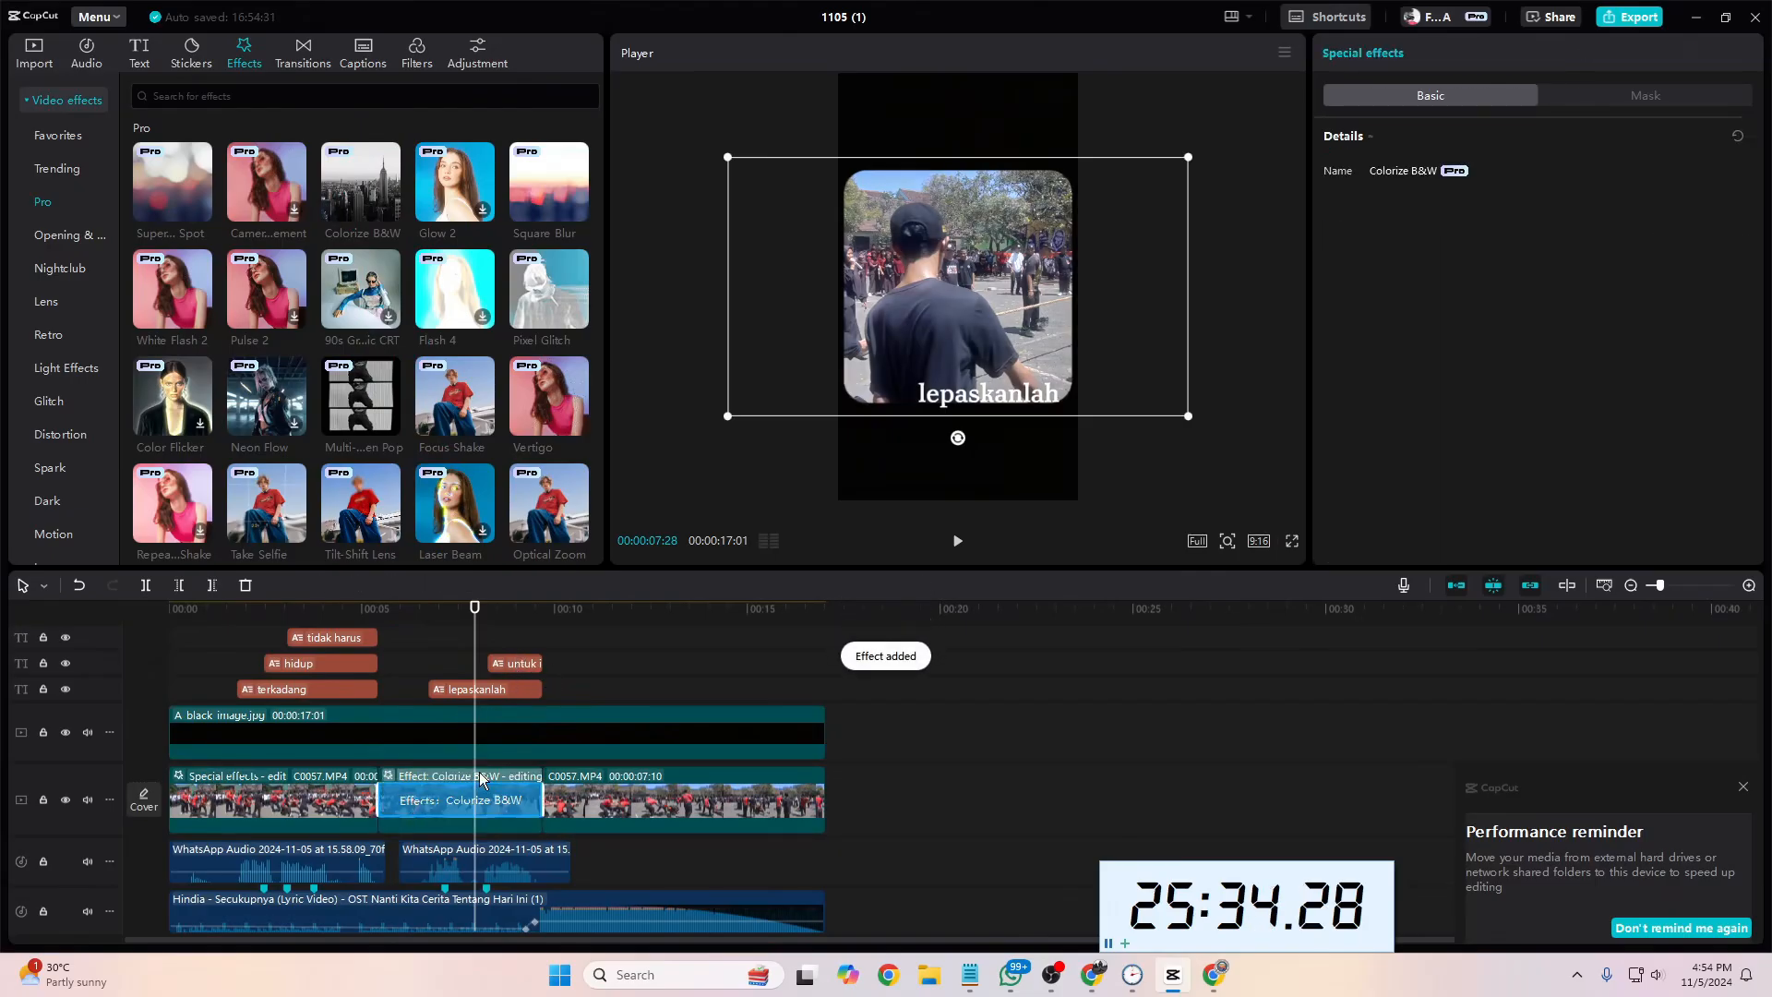
{"action": "left_click_drag", "start_coordinate": [476, 636], "coordinate": [371, 639]}
{"action": "key", "text": "space"}
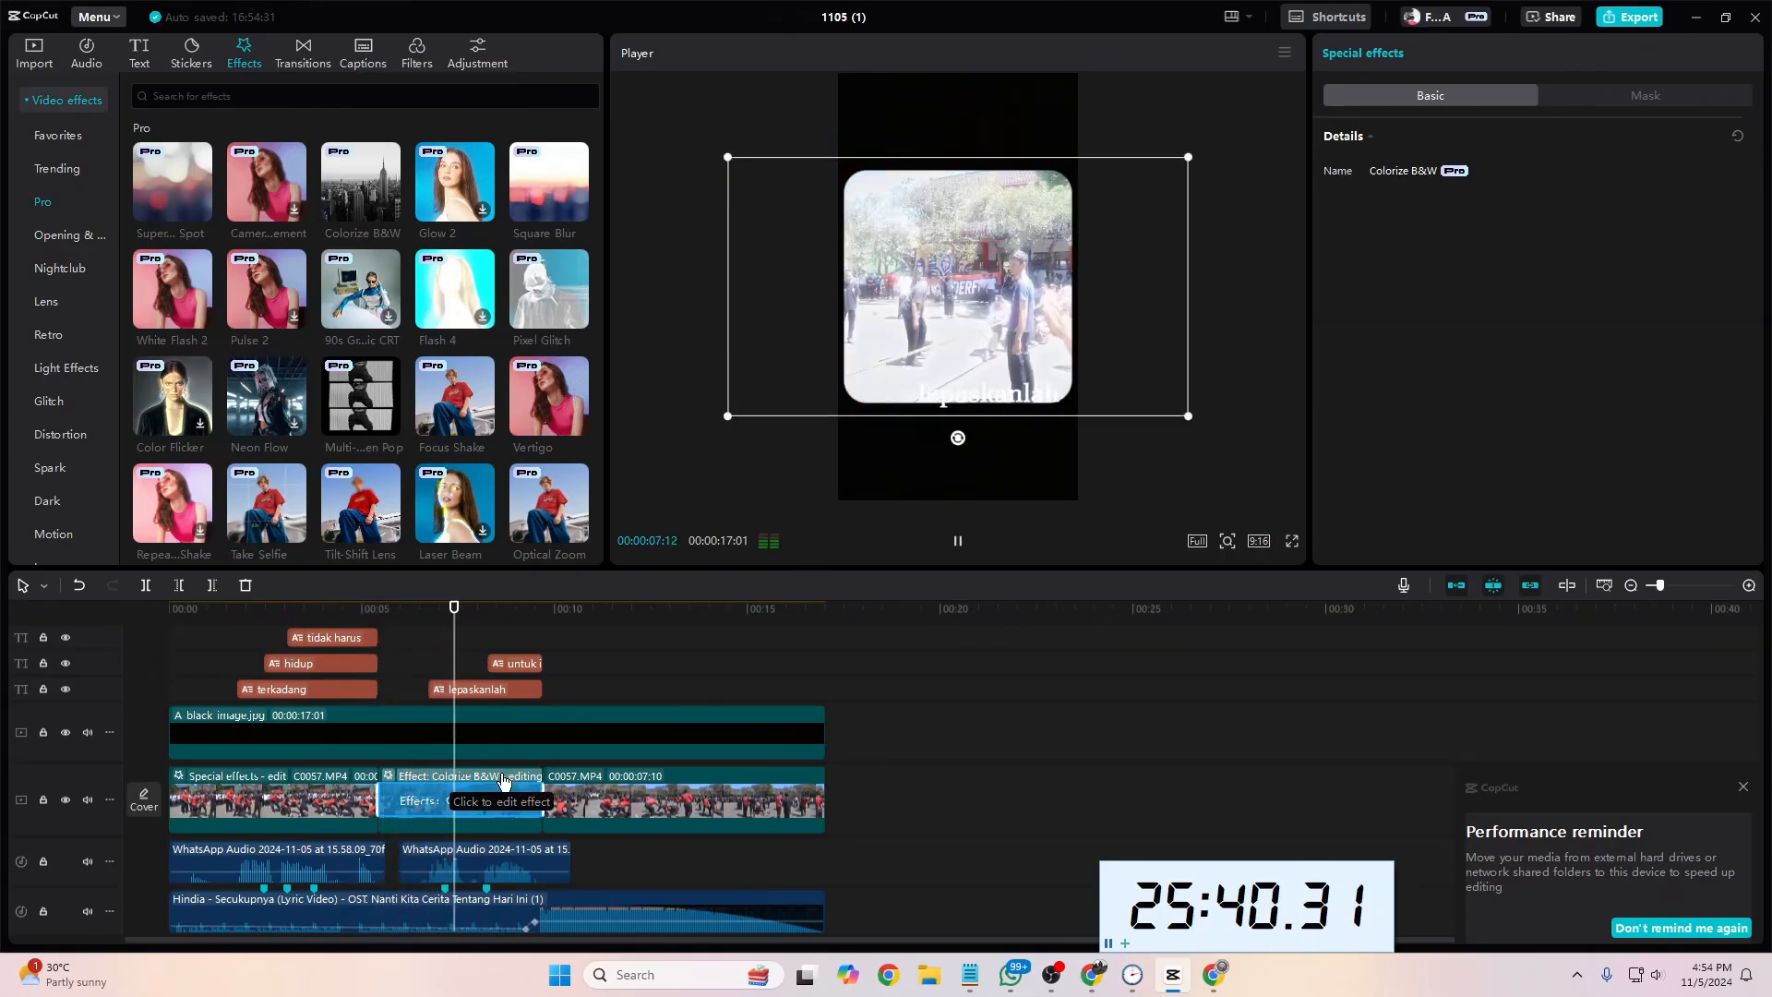
{"action": "key", "text": "space"}
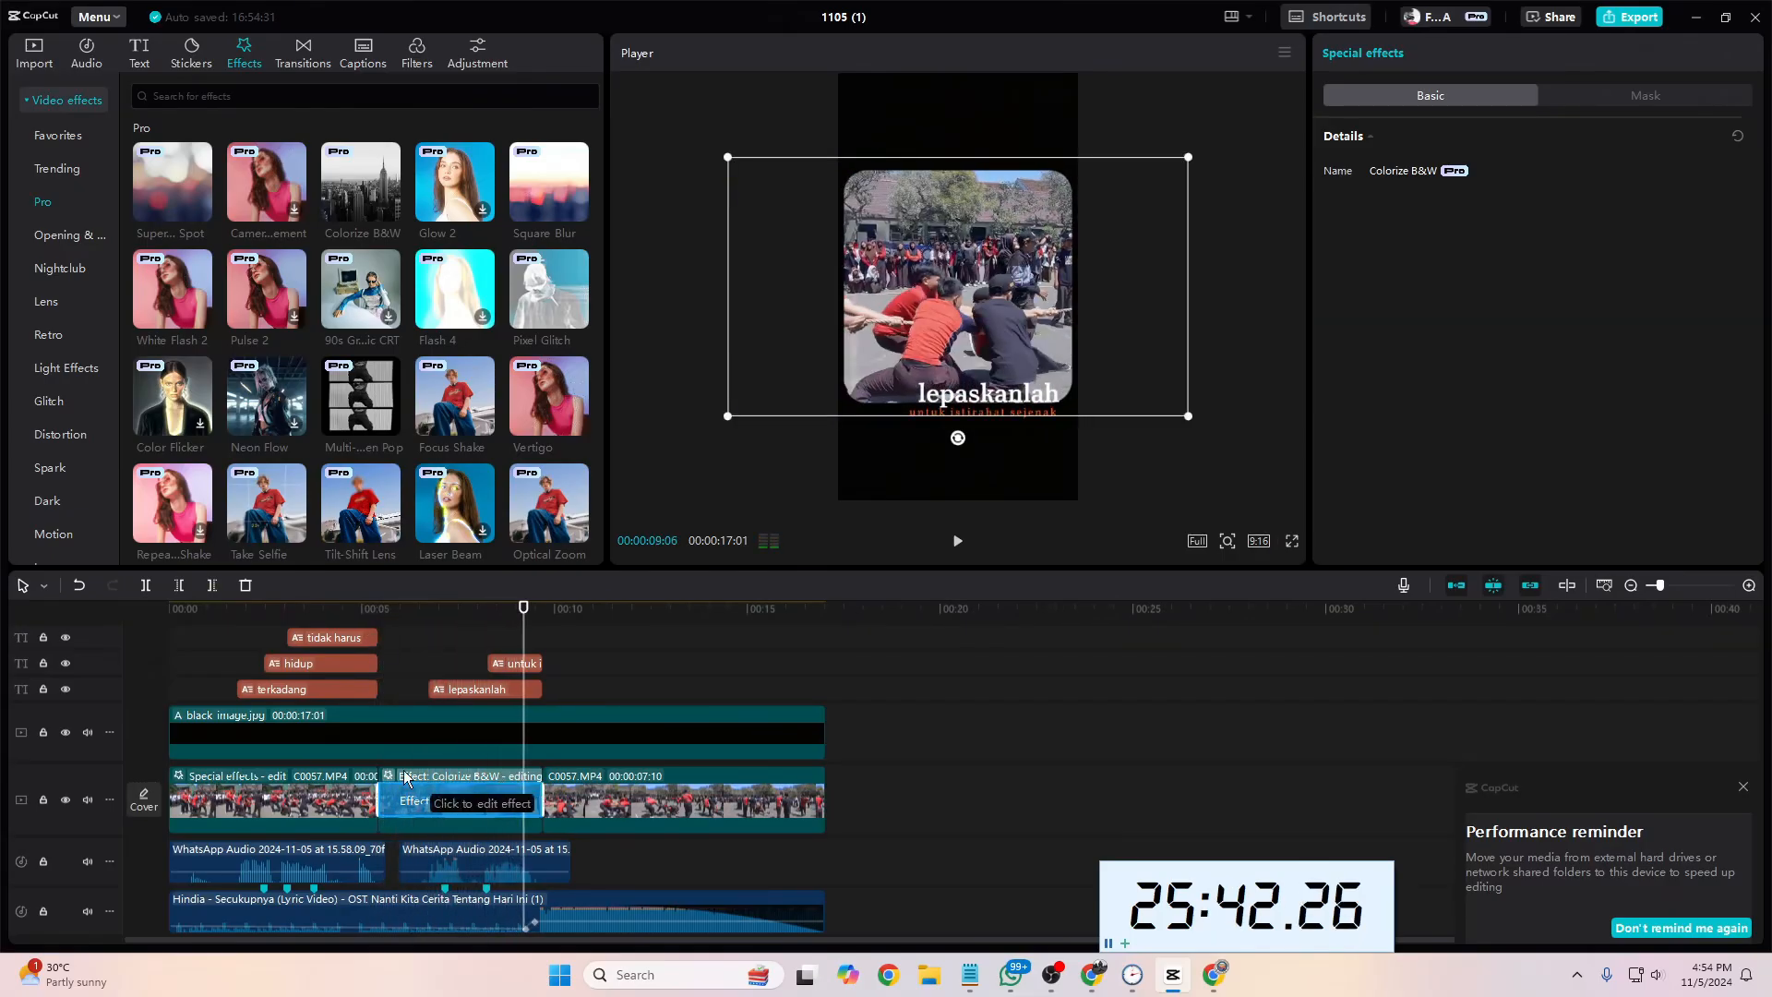
Step: Remove the White Flash 2 effect from the second footage segment
{"action": "left_click", "coordinate": [466, 789]}
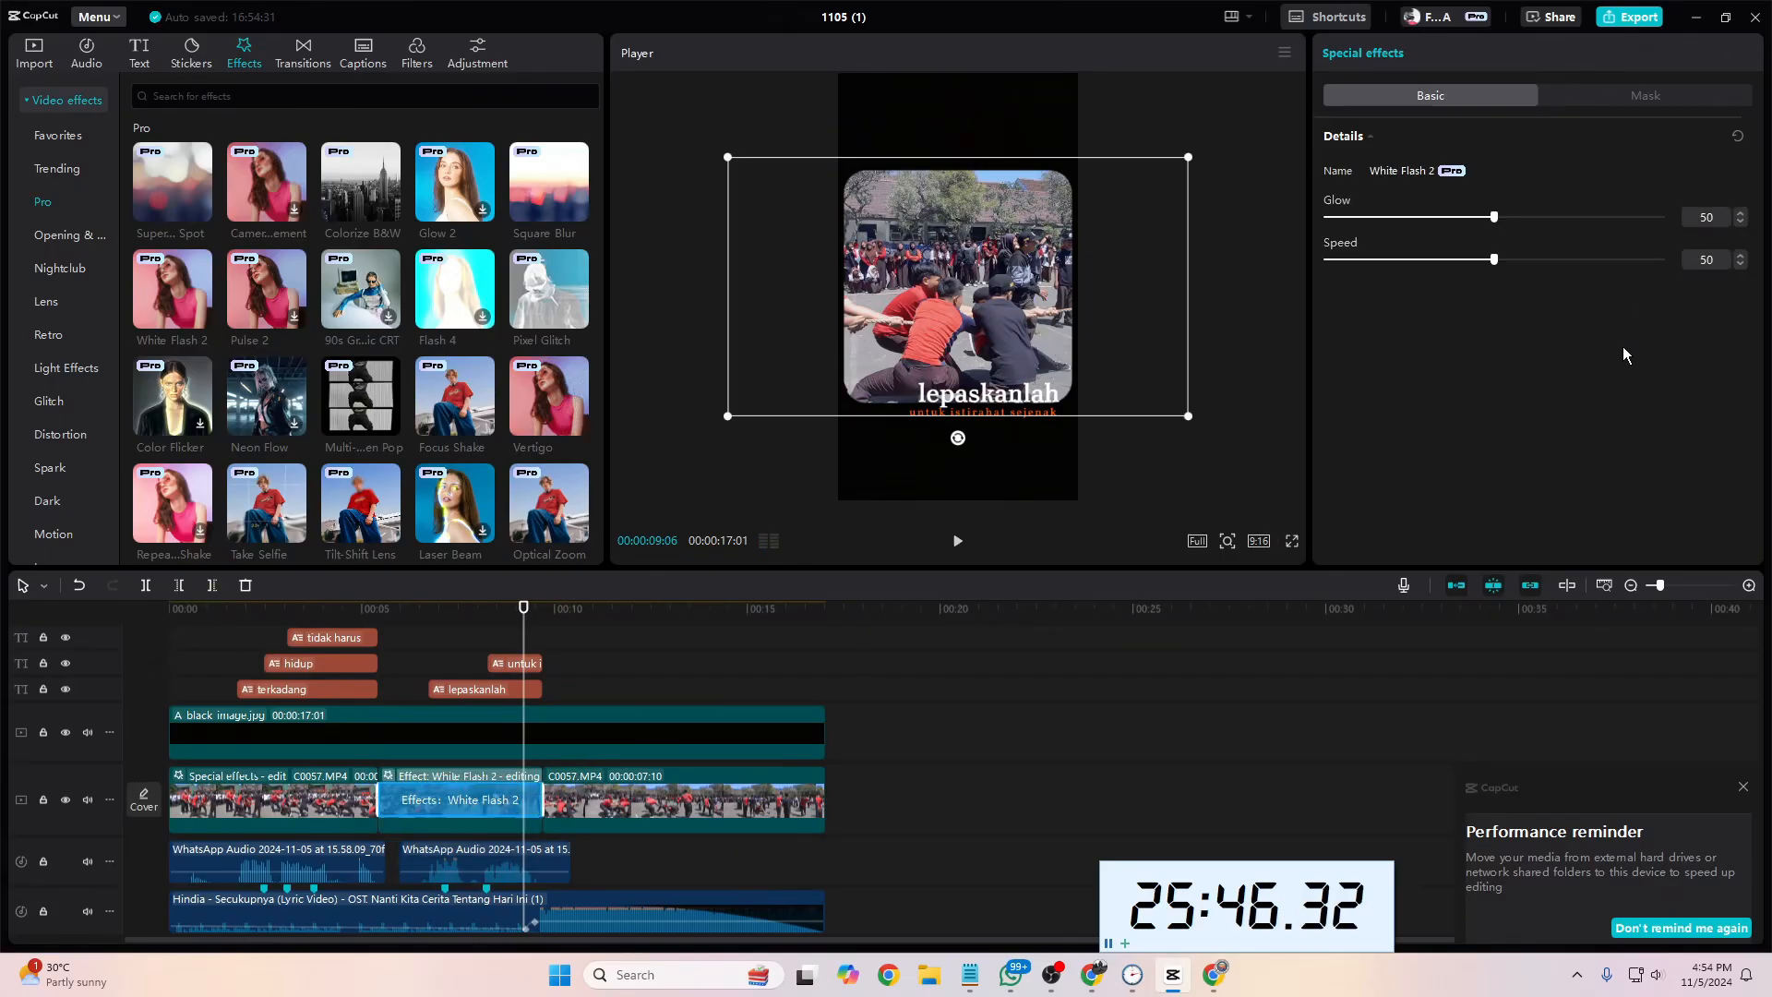
{"action": "right_click", "coordinate": [503, 772]}
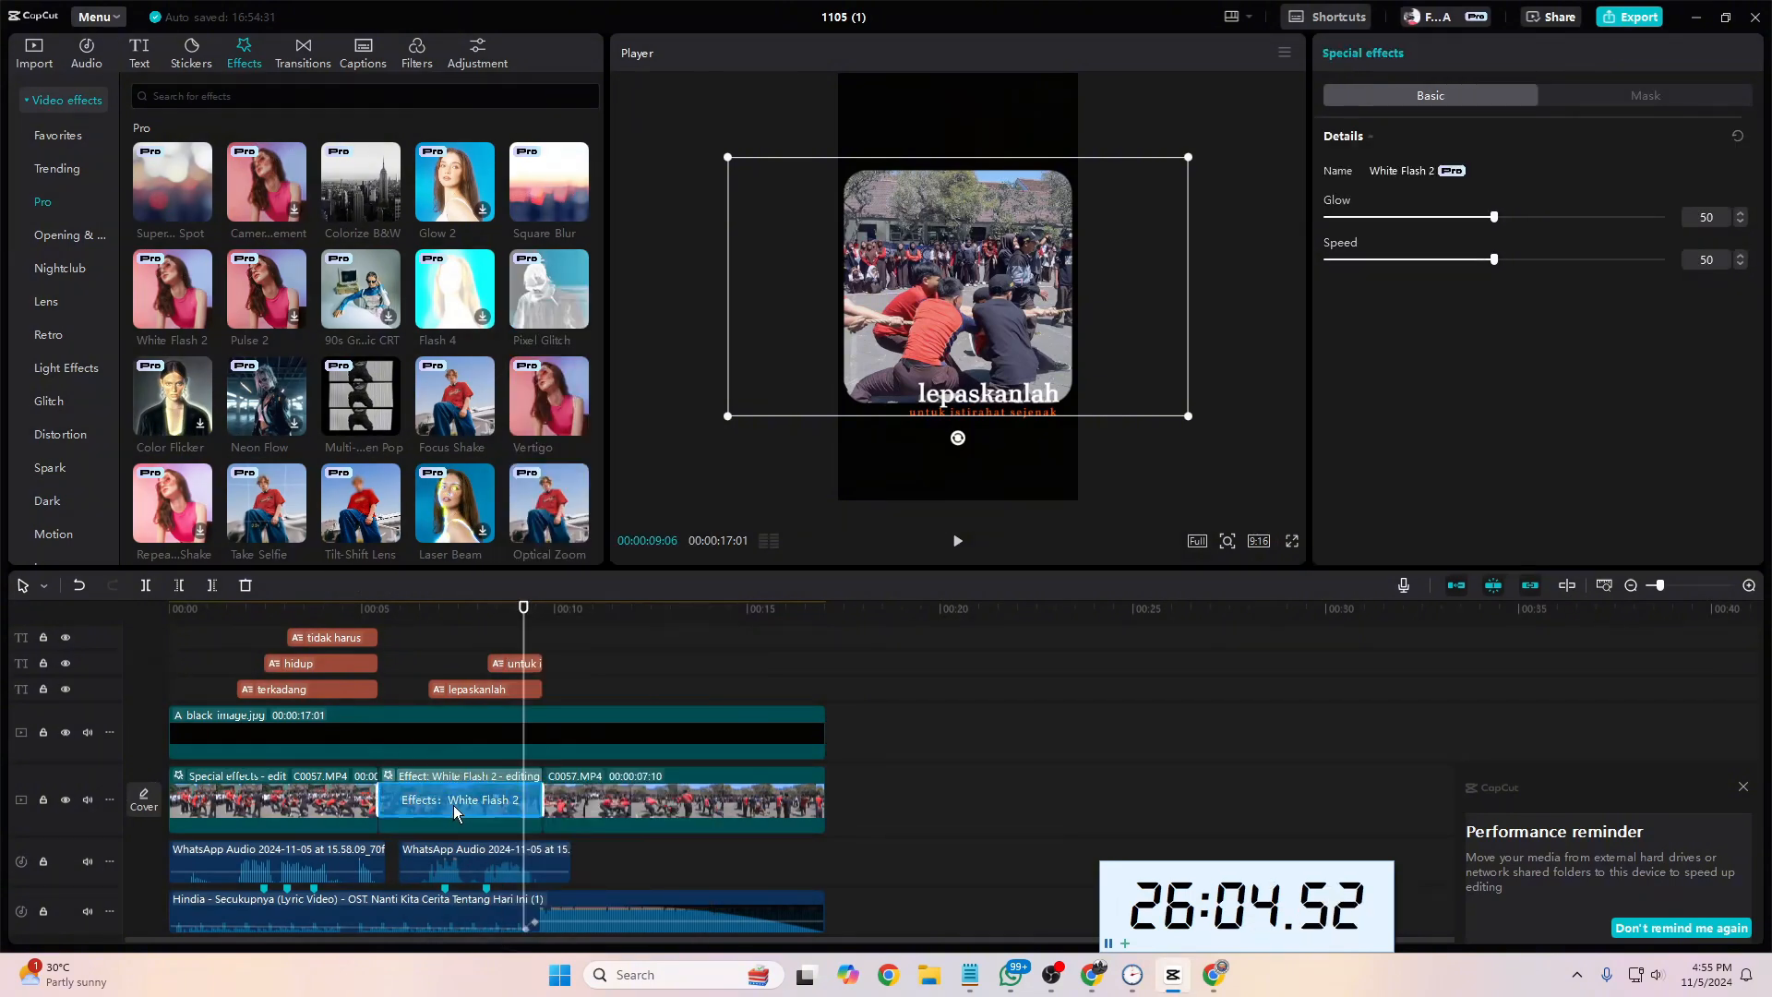
{"action": "key", "text": "Delete"}
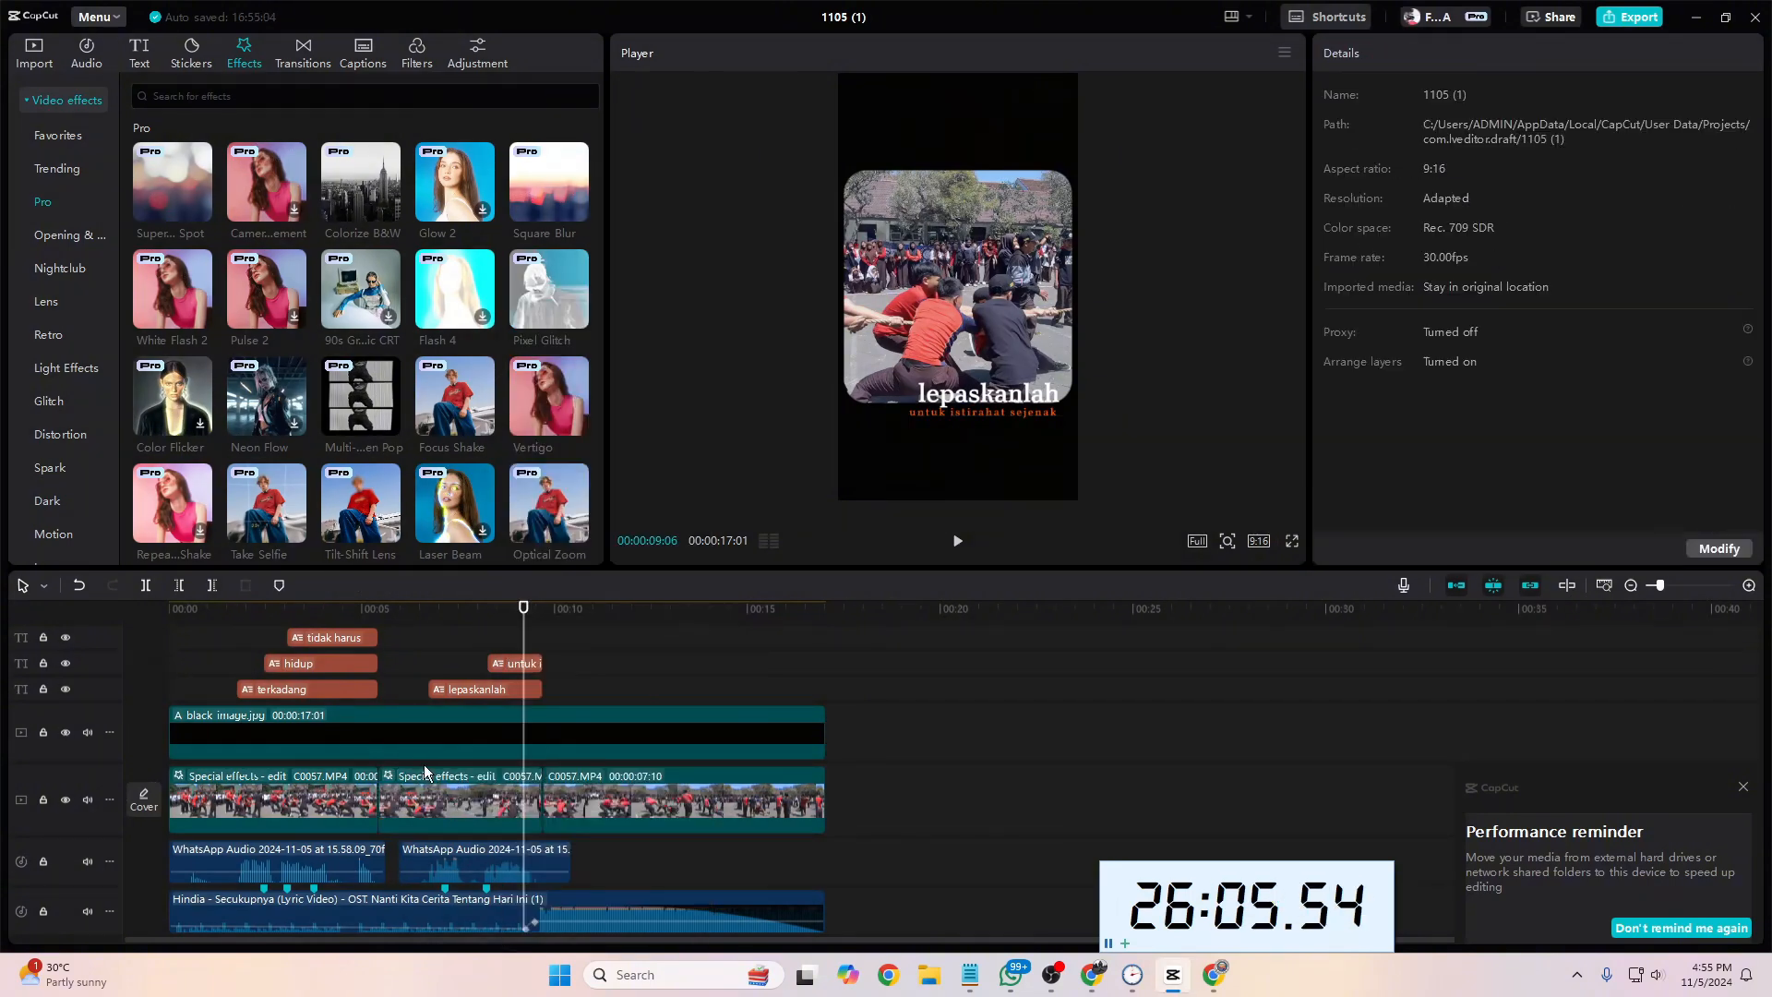
Step: Play the second footage segment from its start to check the Colorize B&W effect alone
{"action": "left_click_drag", "start_coordinate": [523, 638], "coordinate": [395, 638]}
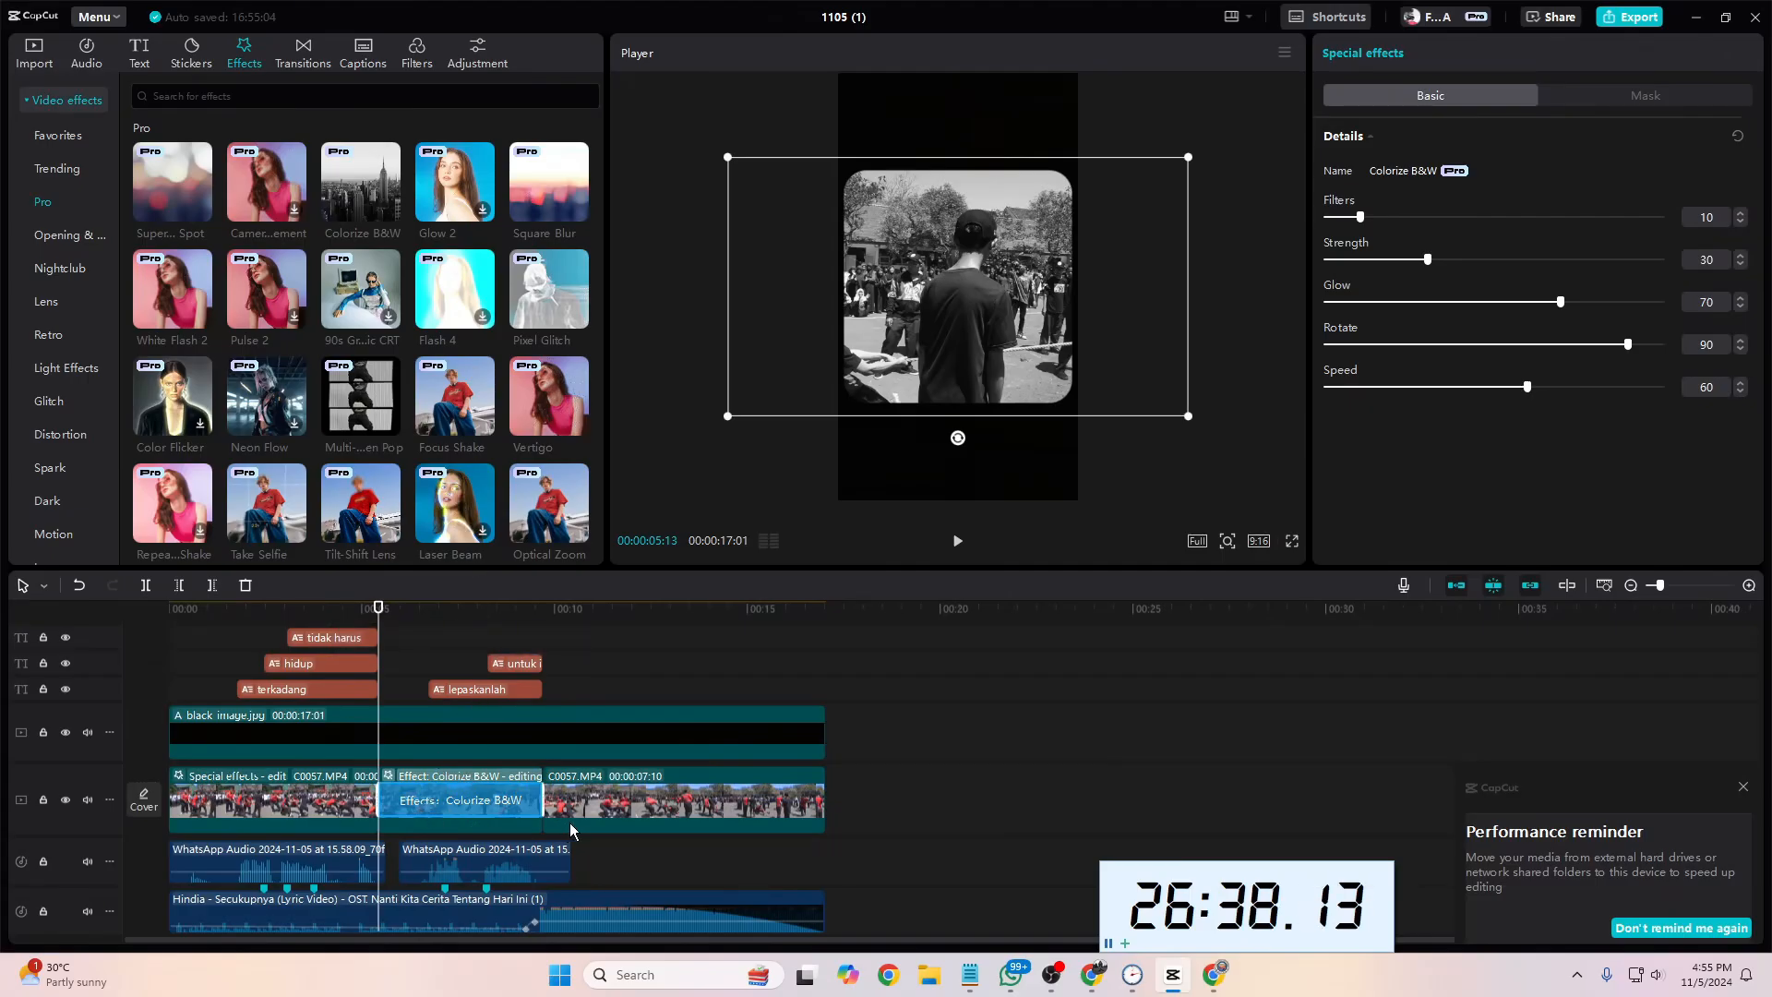
{"action": "key", "text": "space"}
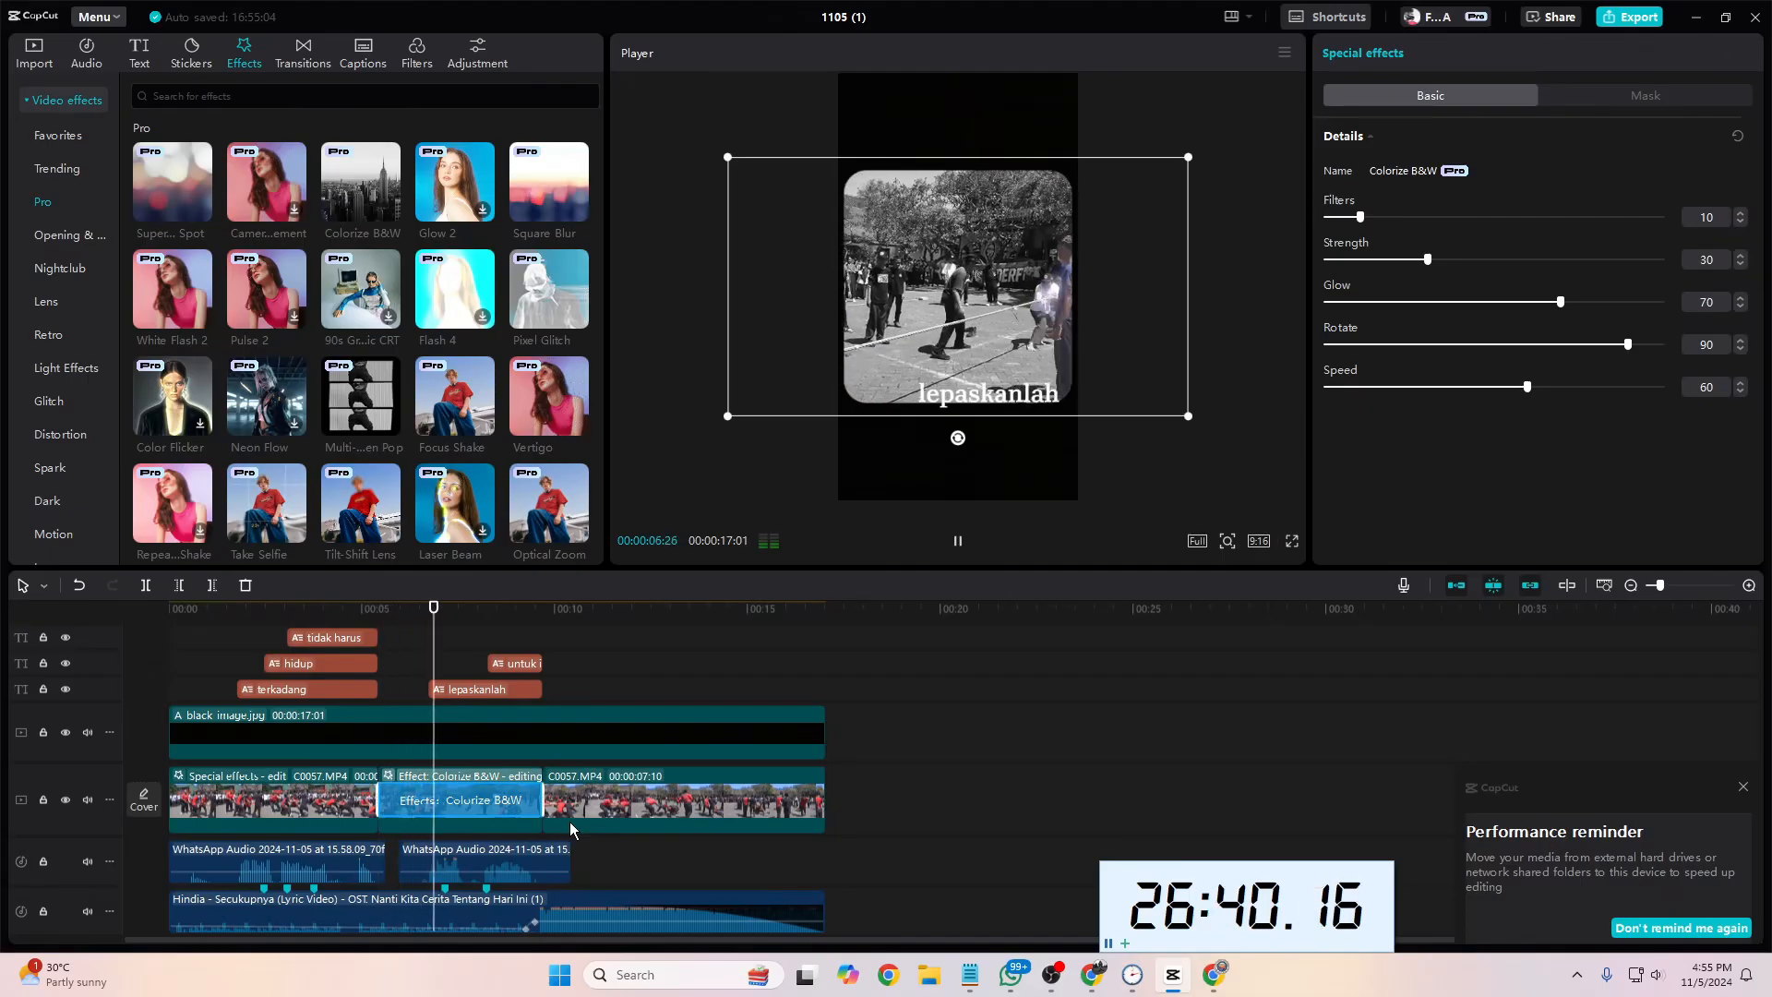
{"action": "key", "text": "space"}
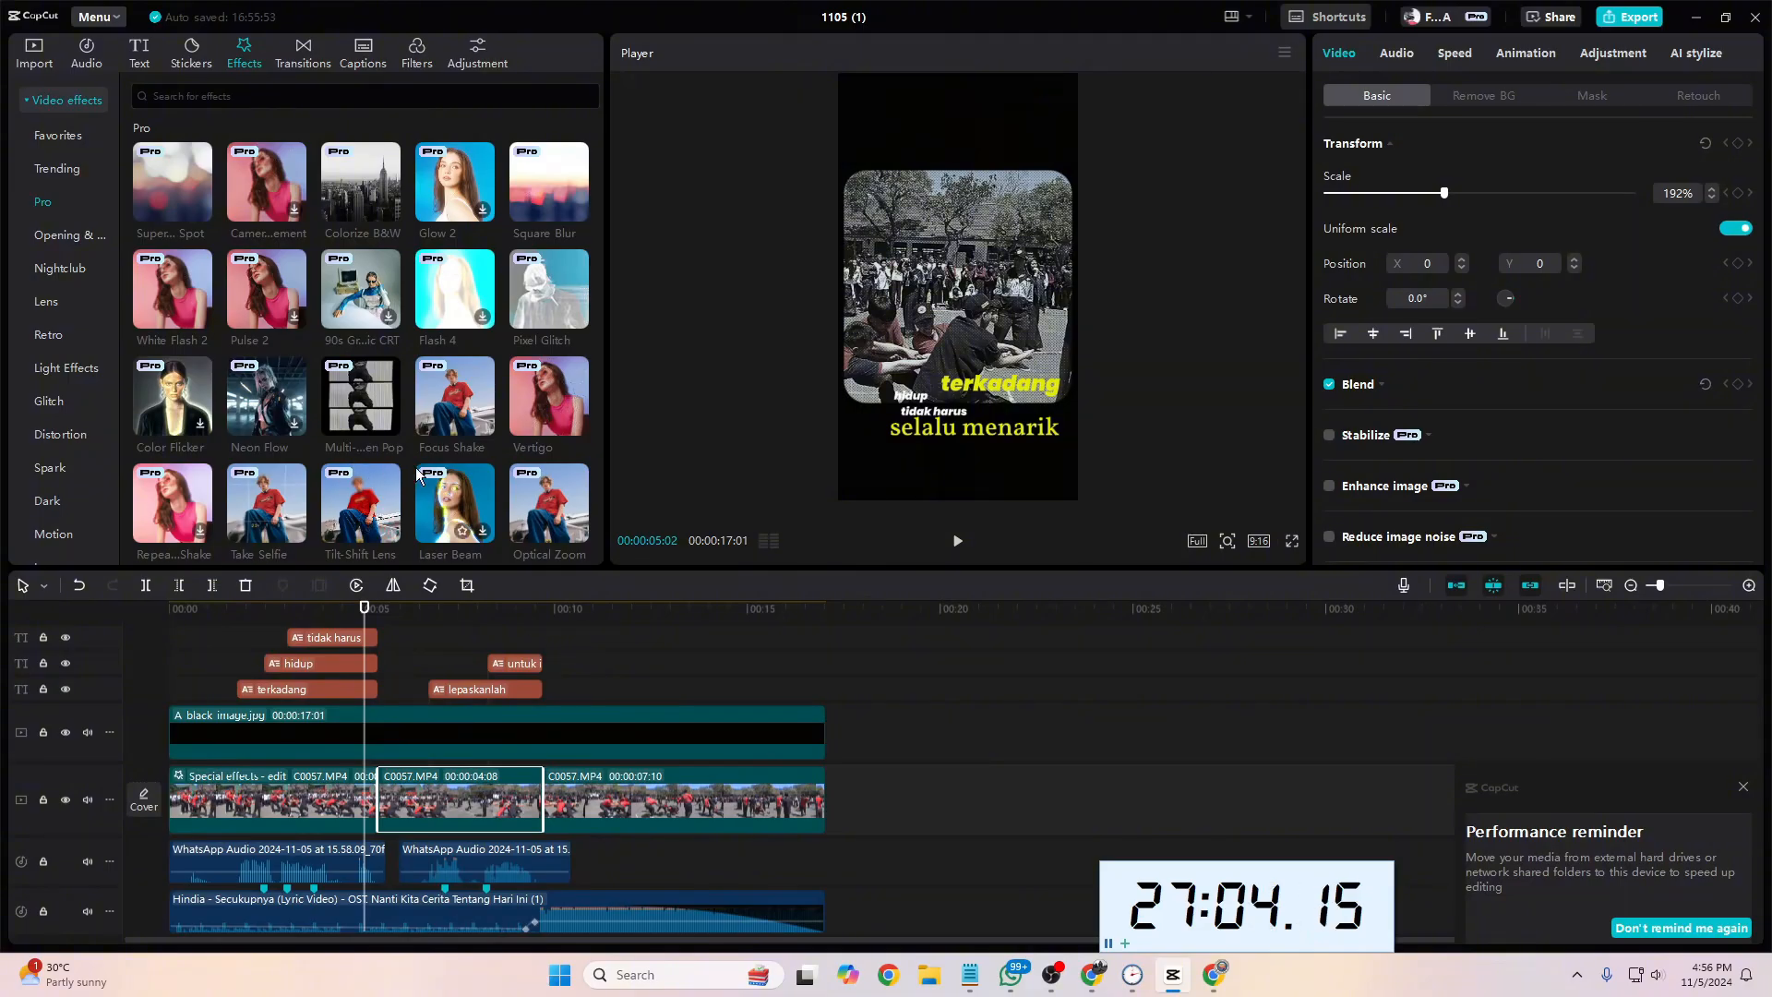
Step: Add a custom adjustment layer between the black image and the footage, spanning the second footage segment, with all captions above the black image
{"action": "left_click", "coordinate": [479, 57]}
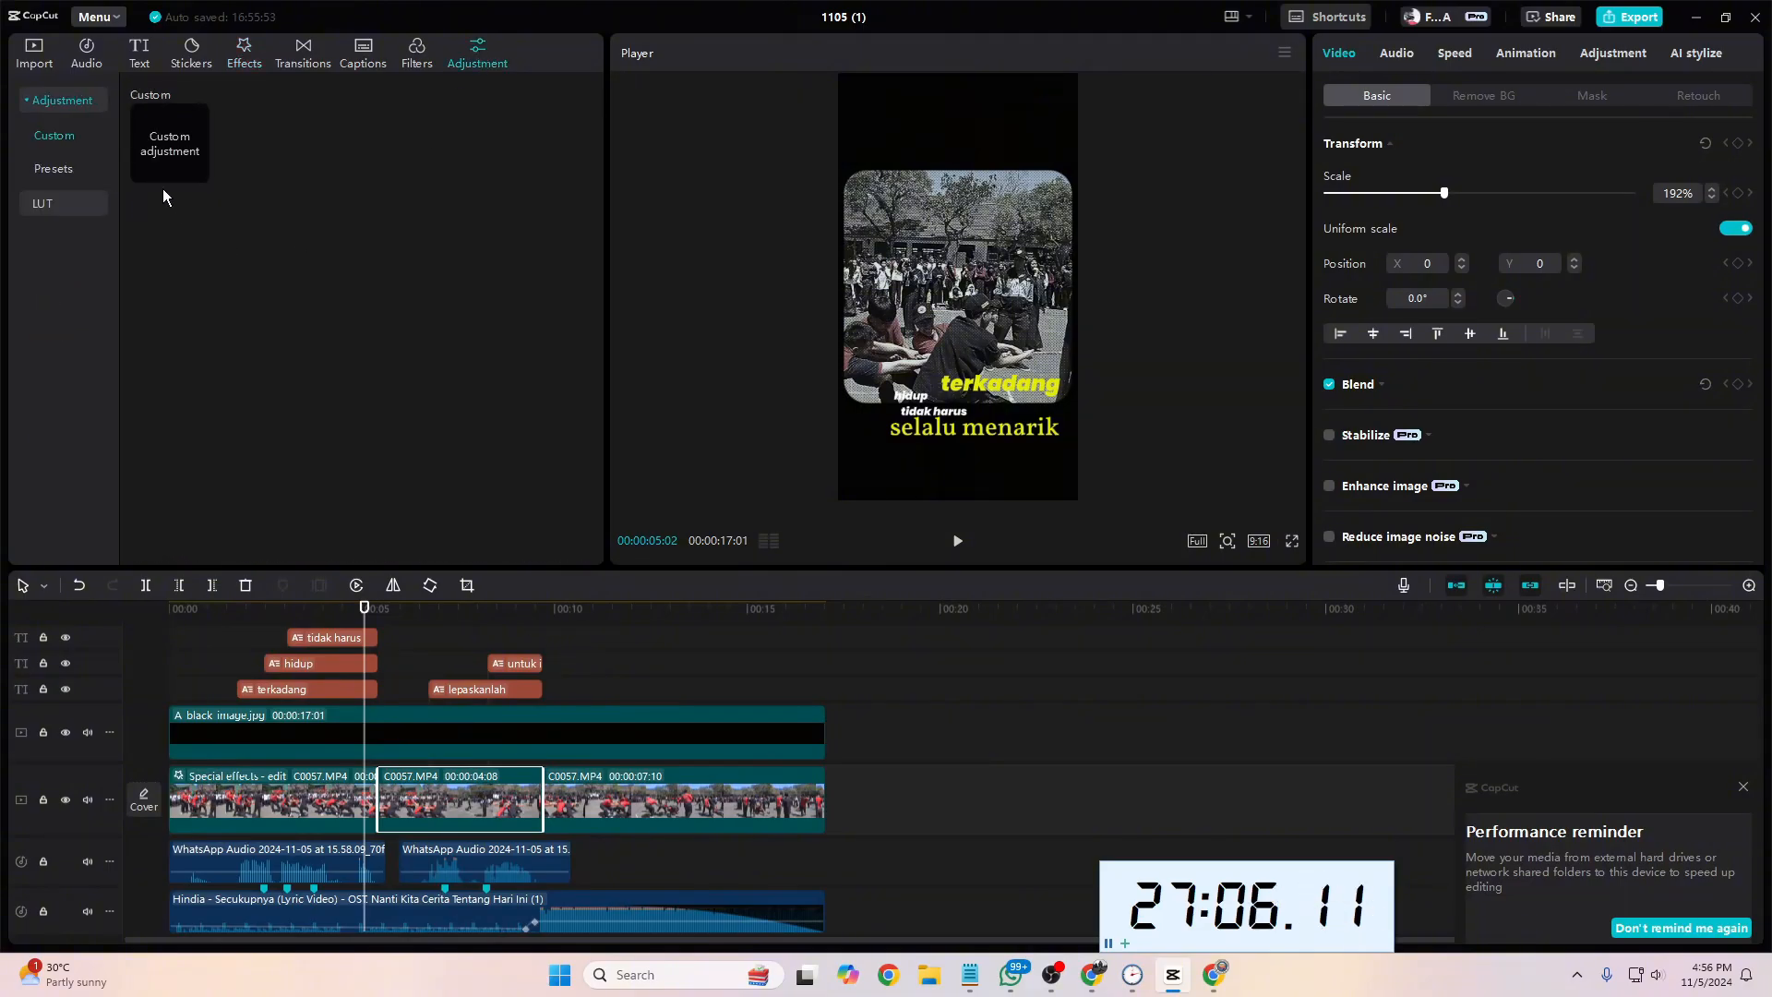
{"action": "left_click", "coordinate": [196, 170]}
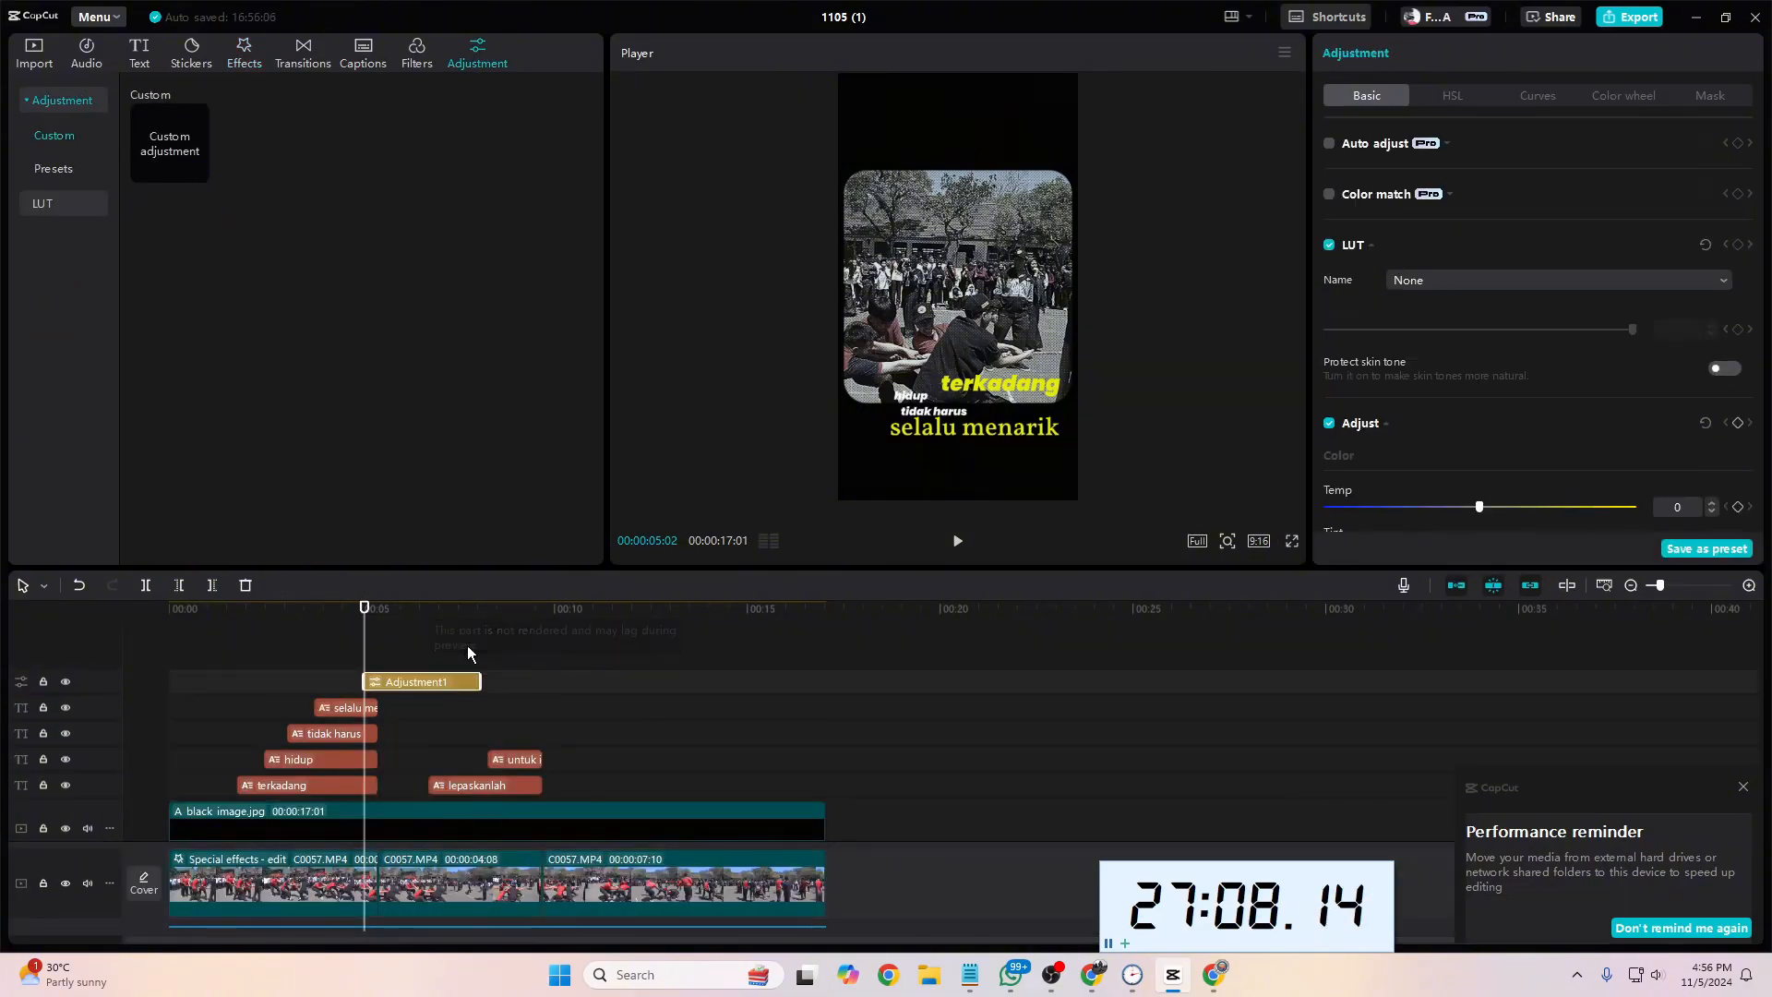
{"action": "left_click_drag", "start_coordinate": [406, 688], "coordinate": [439, 805]}
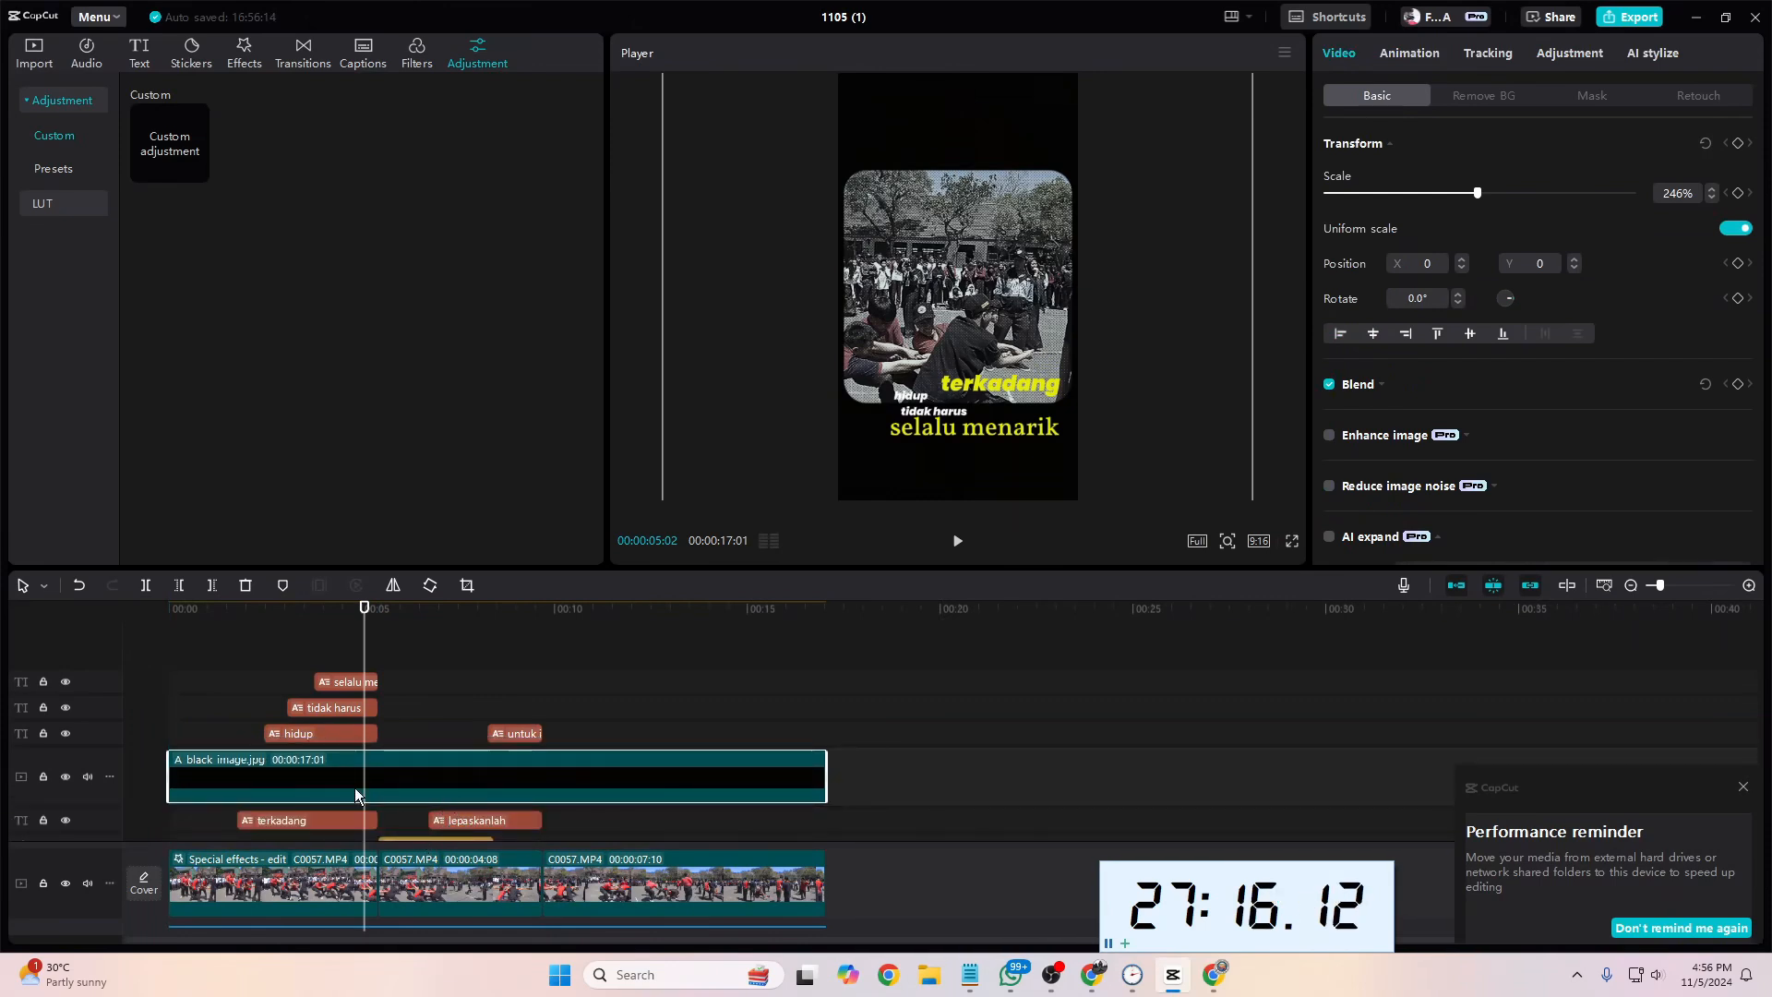
{"action": "scroll", "coordinate": [270, 762], "scroll_direction": "down", "scroll_amount": 2}
{"action": "left_click_drag", "start_coordinate": [270, 763], "coordinate": [269, 807]}
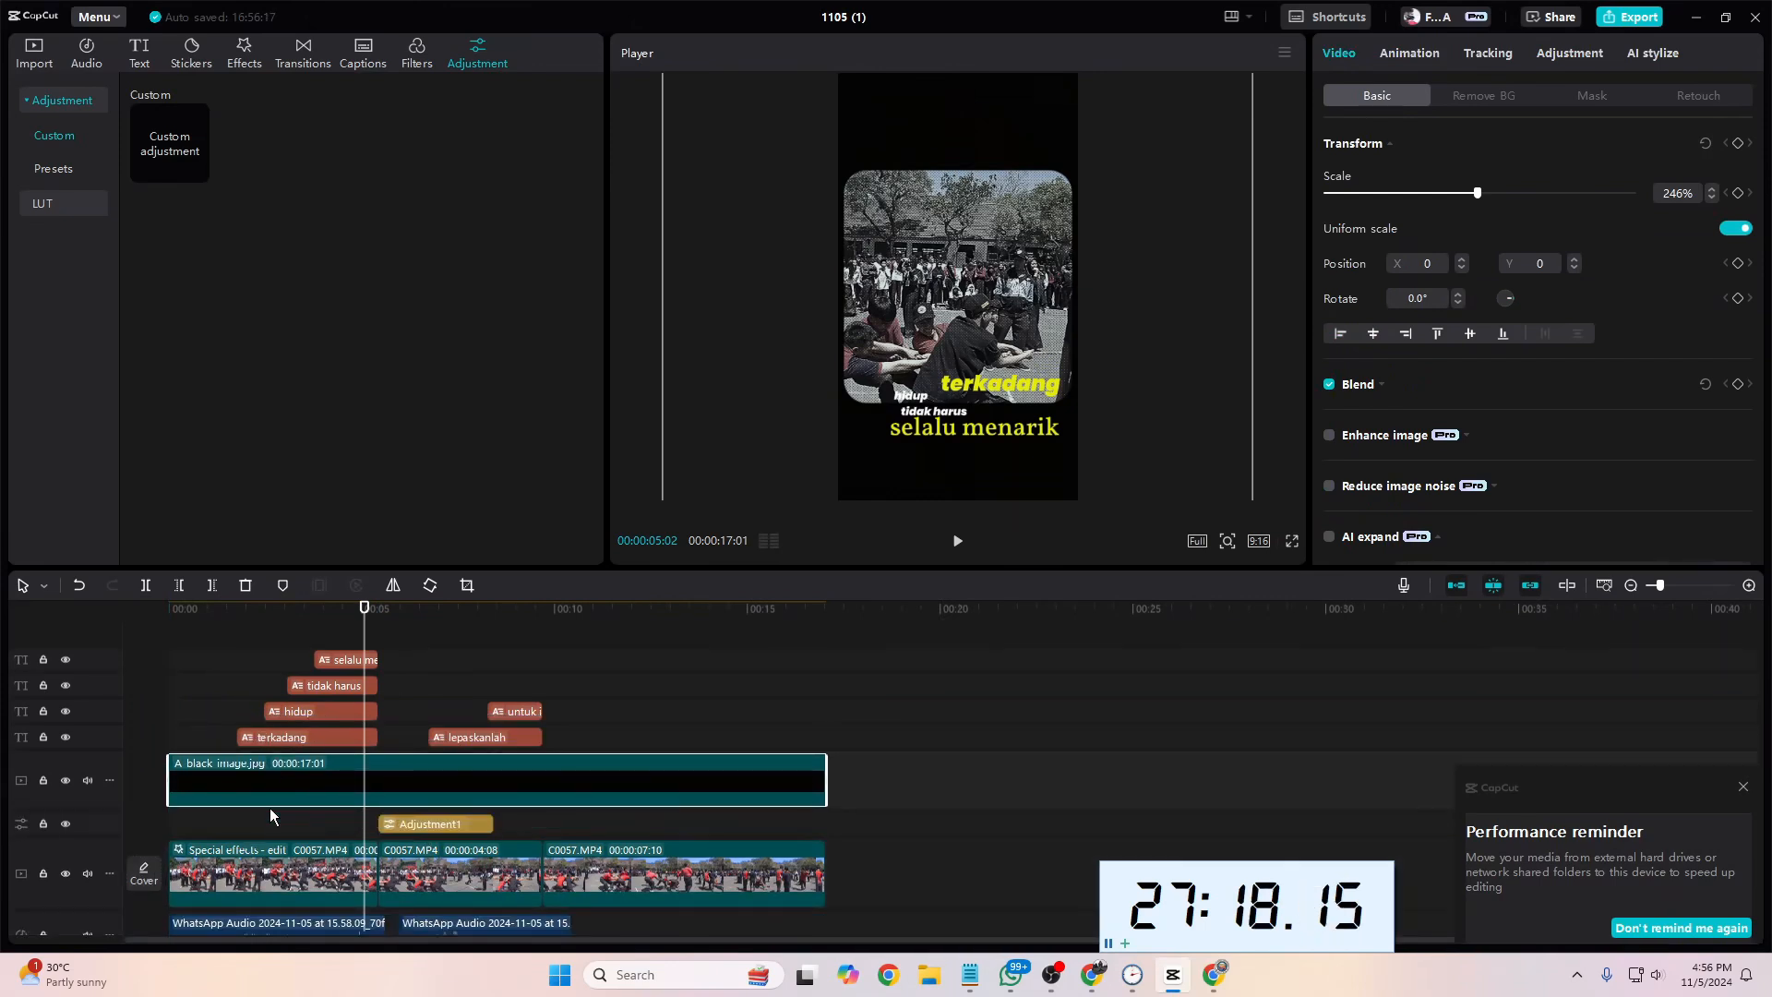
{"action": "left_click", "coordinate": [406, 823]}
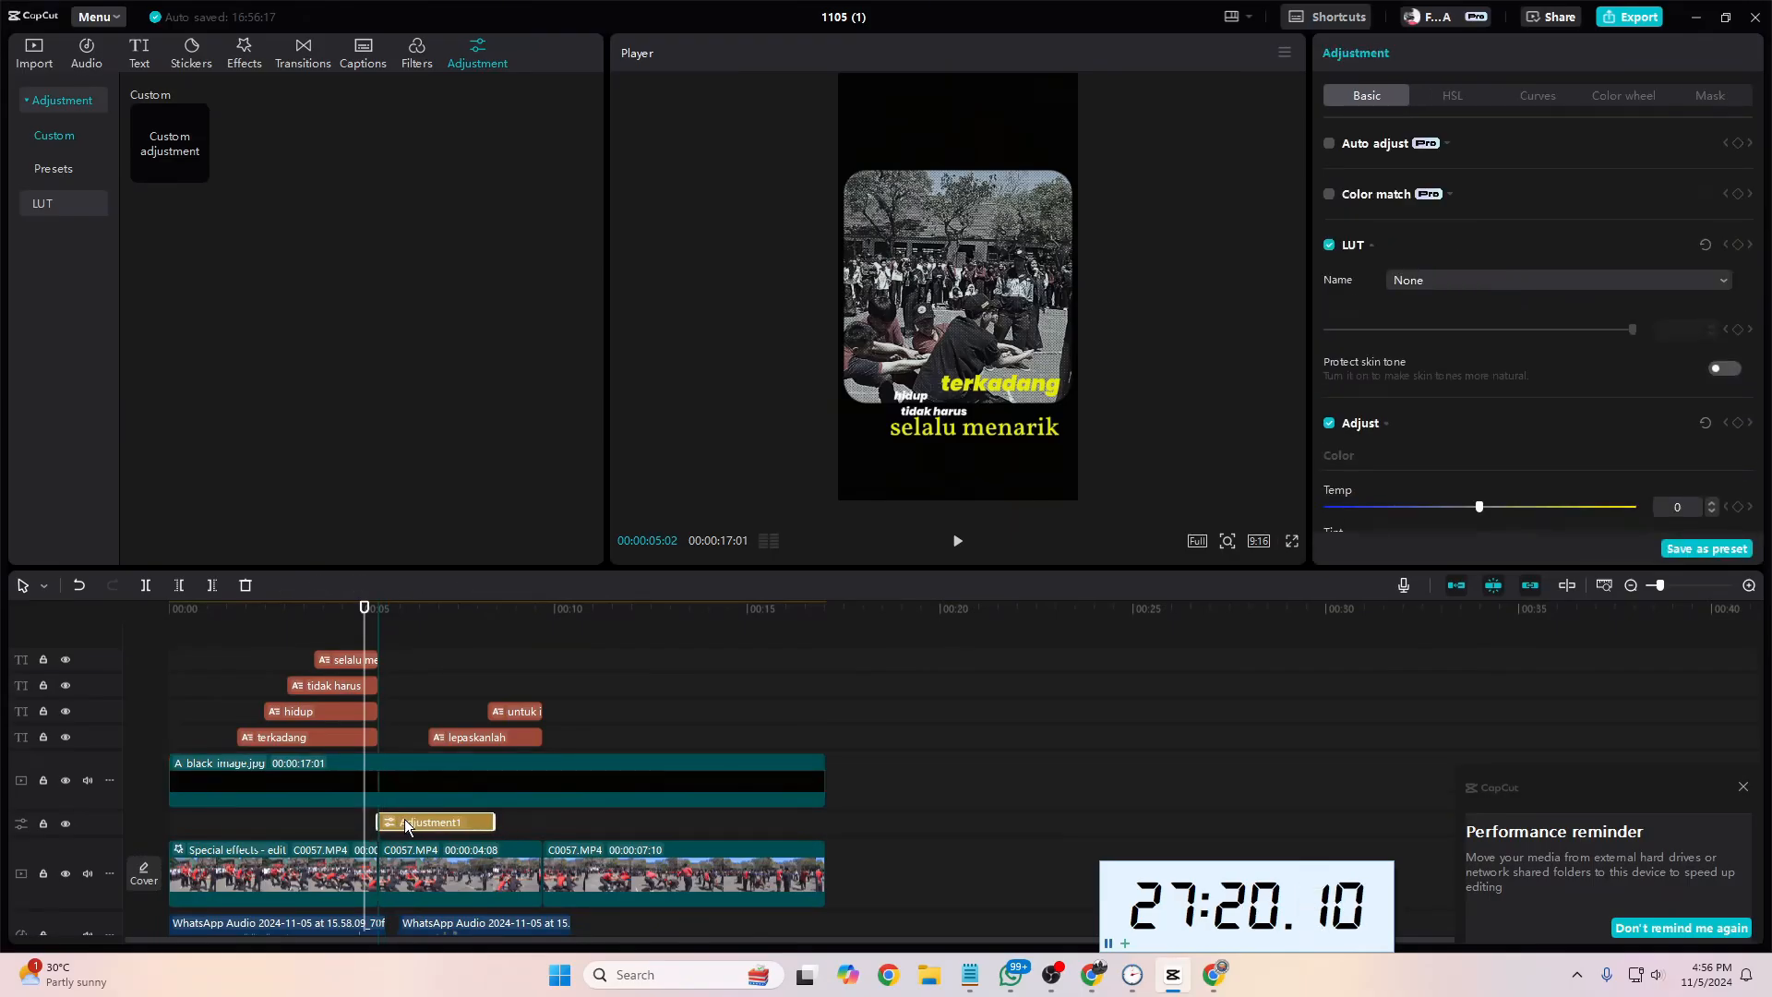
{"action": "left_click_drag", "start_coordinate": [405, 825], "coordinate": [544, 823]}
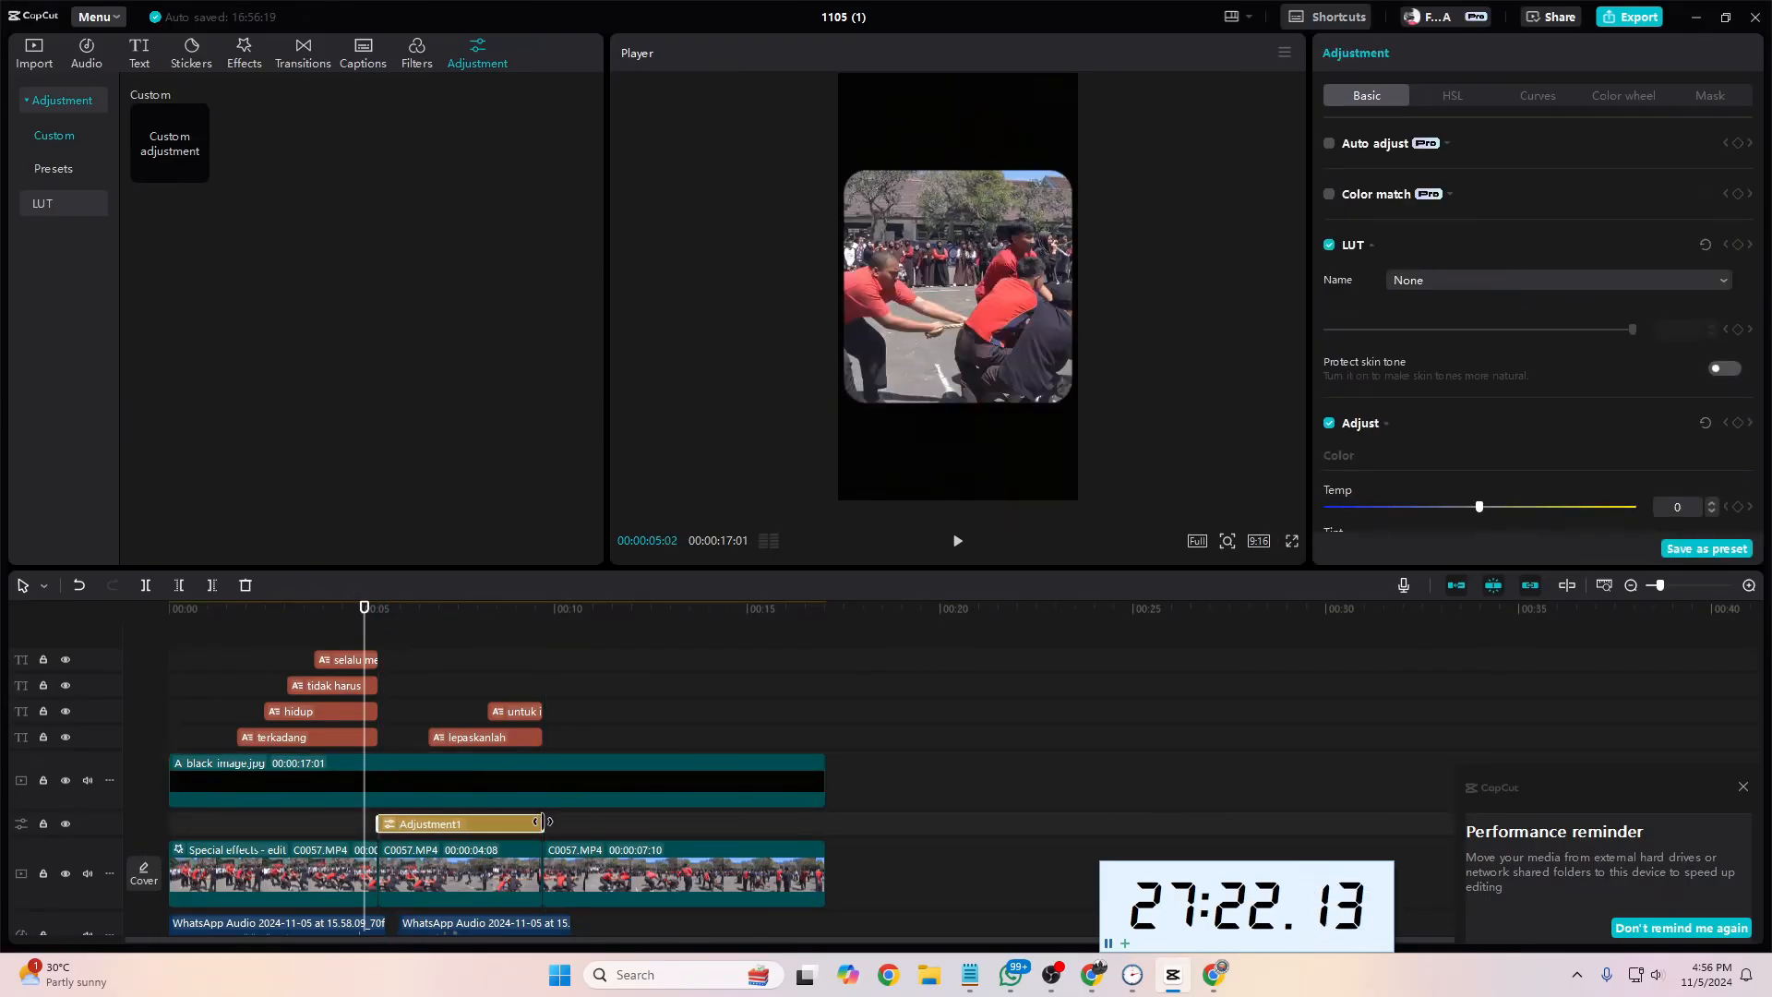
Step: Add the Colorize B&W effect on its own track above the adjustment layer, starting where the second footage segment begins
{"action": "left_click", "coordinate": [399, 648]}
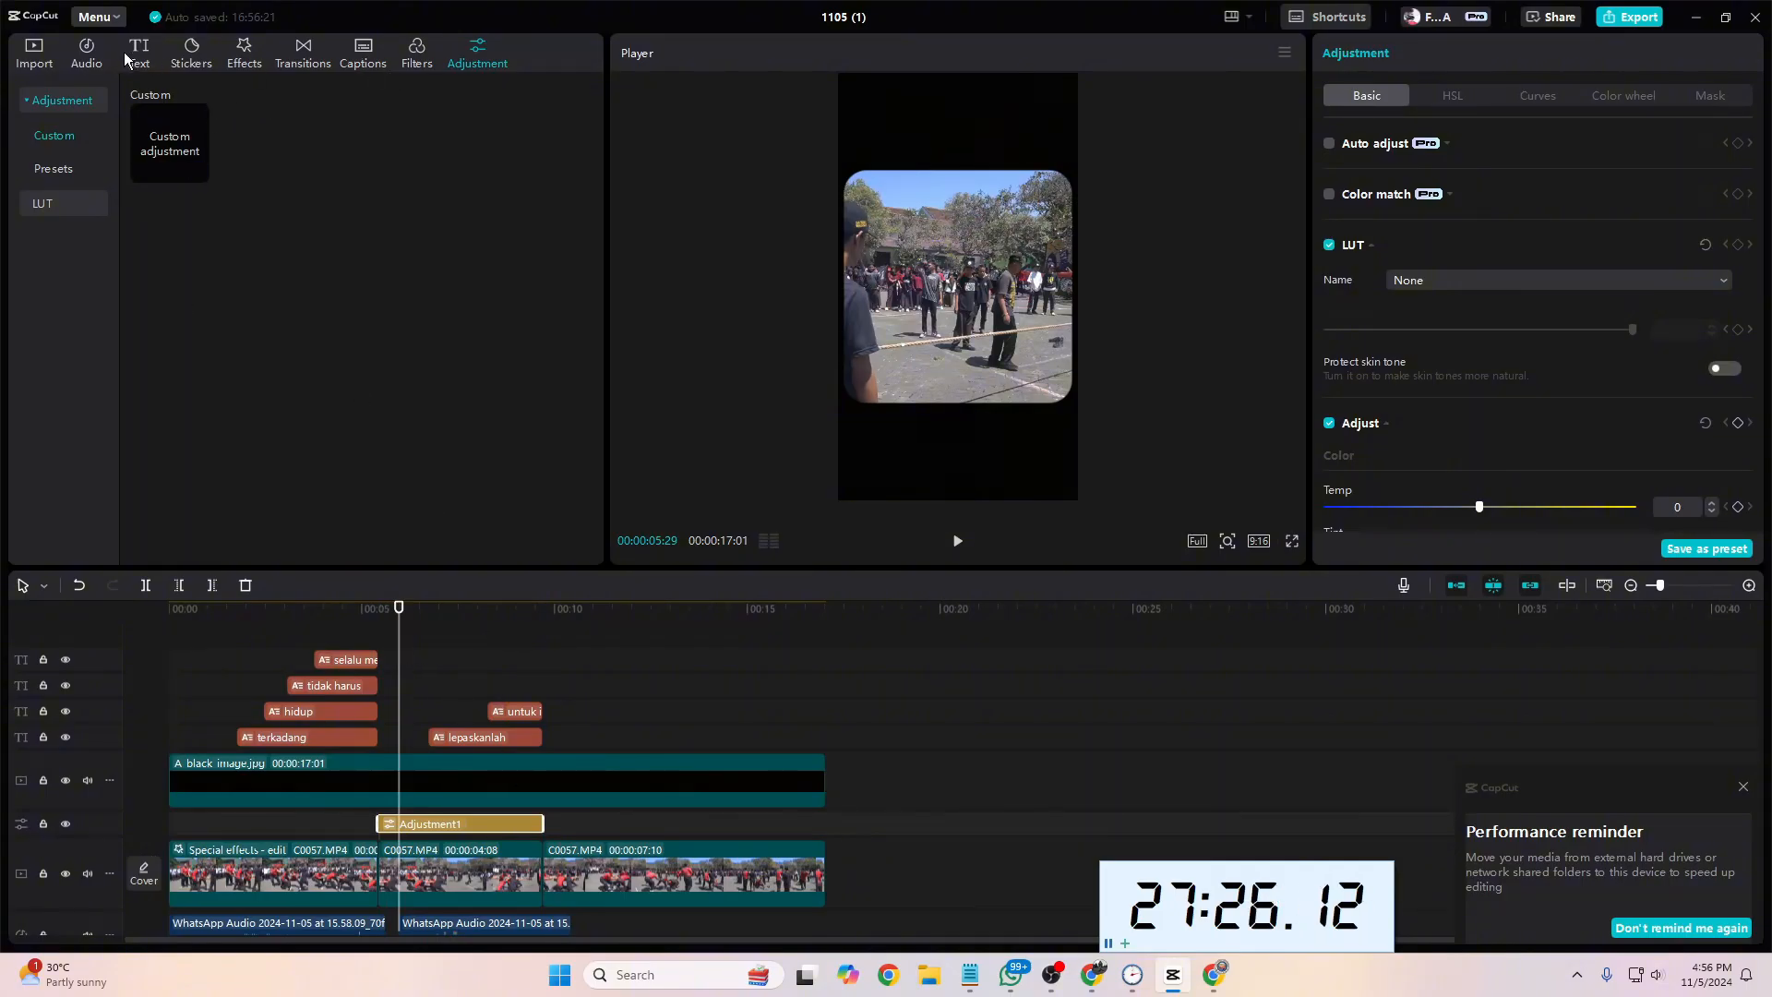
{"action": "left_click", "coordinate": [245, 53]}
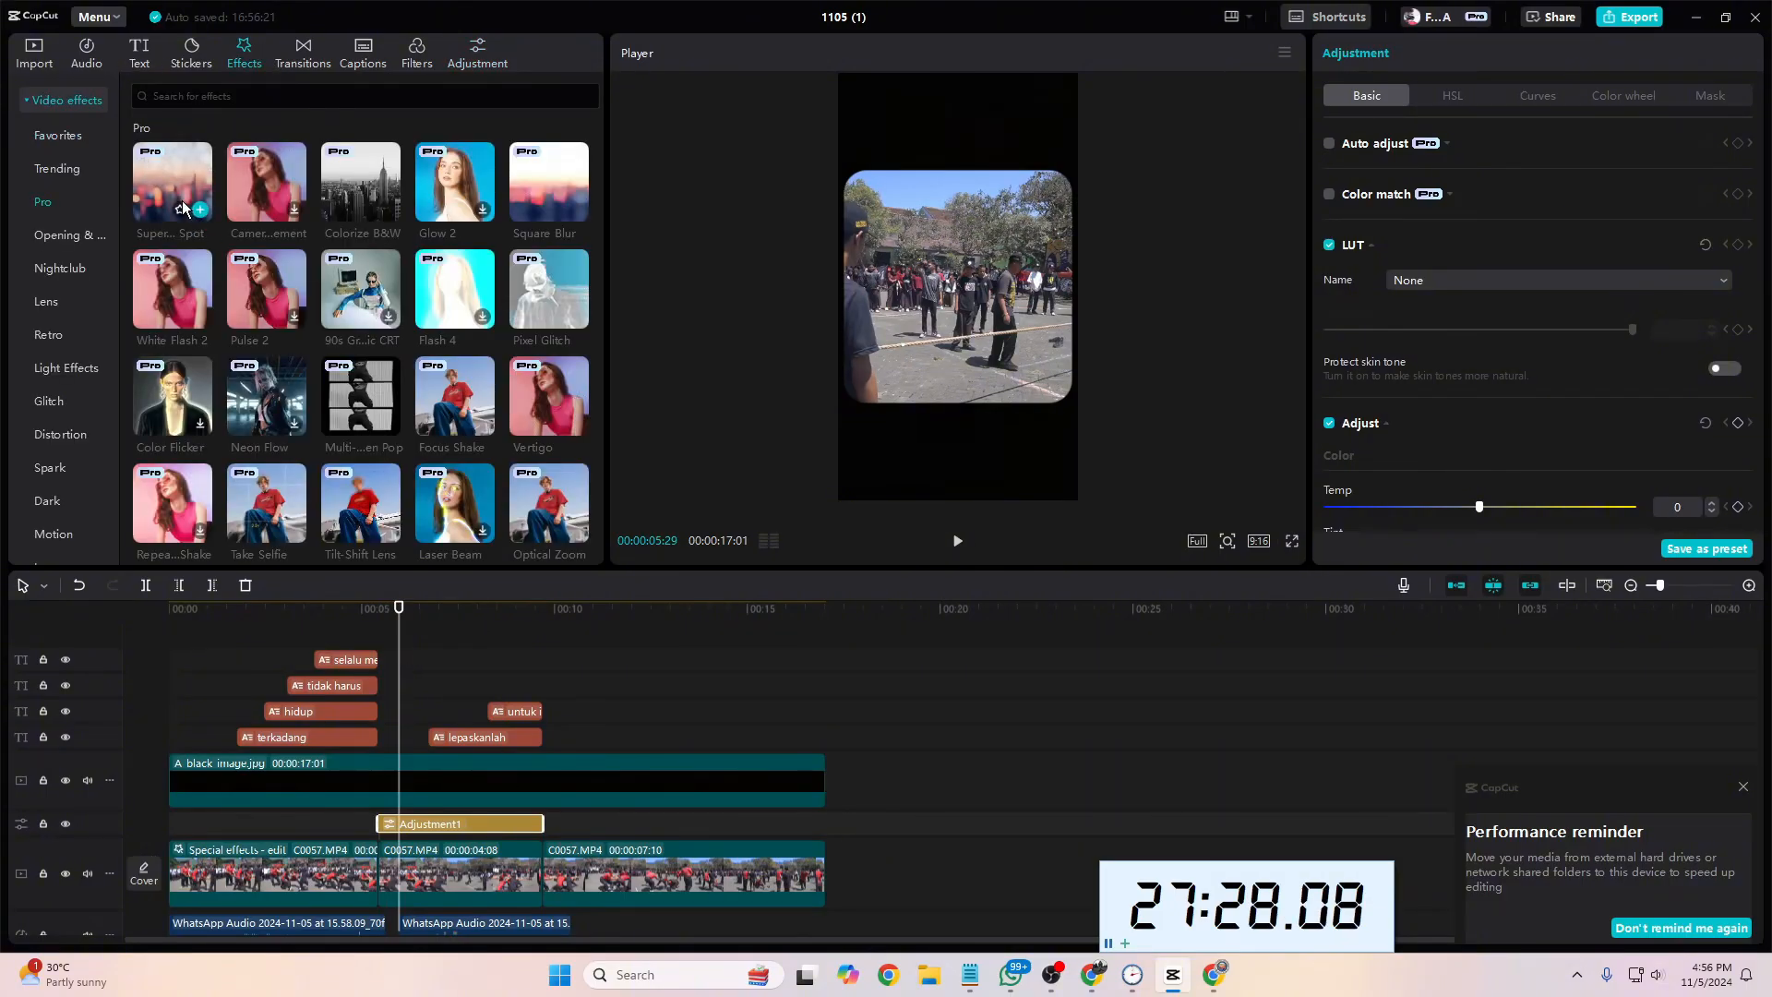
{"action": "left_click_drag", "start_coordinate": [354, 187], "coordinate": [454, 820]}
{"action": "scroll", "coordinate": [515, 836], "scroll_direction": "down", "scroll_amount": 2}
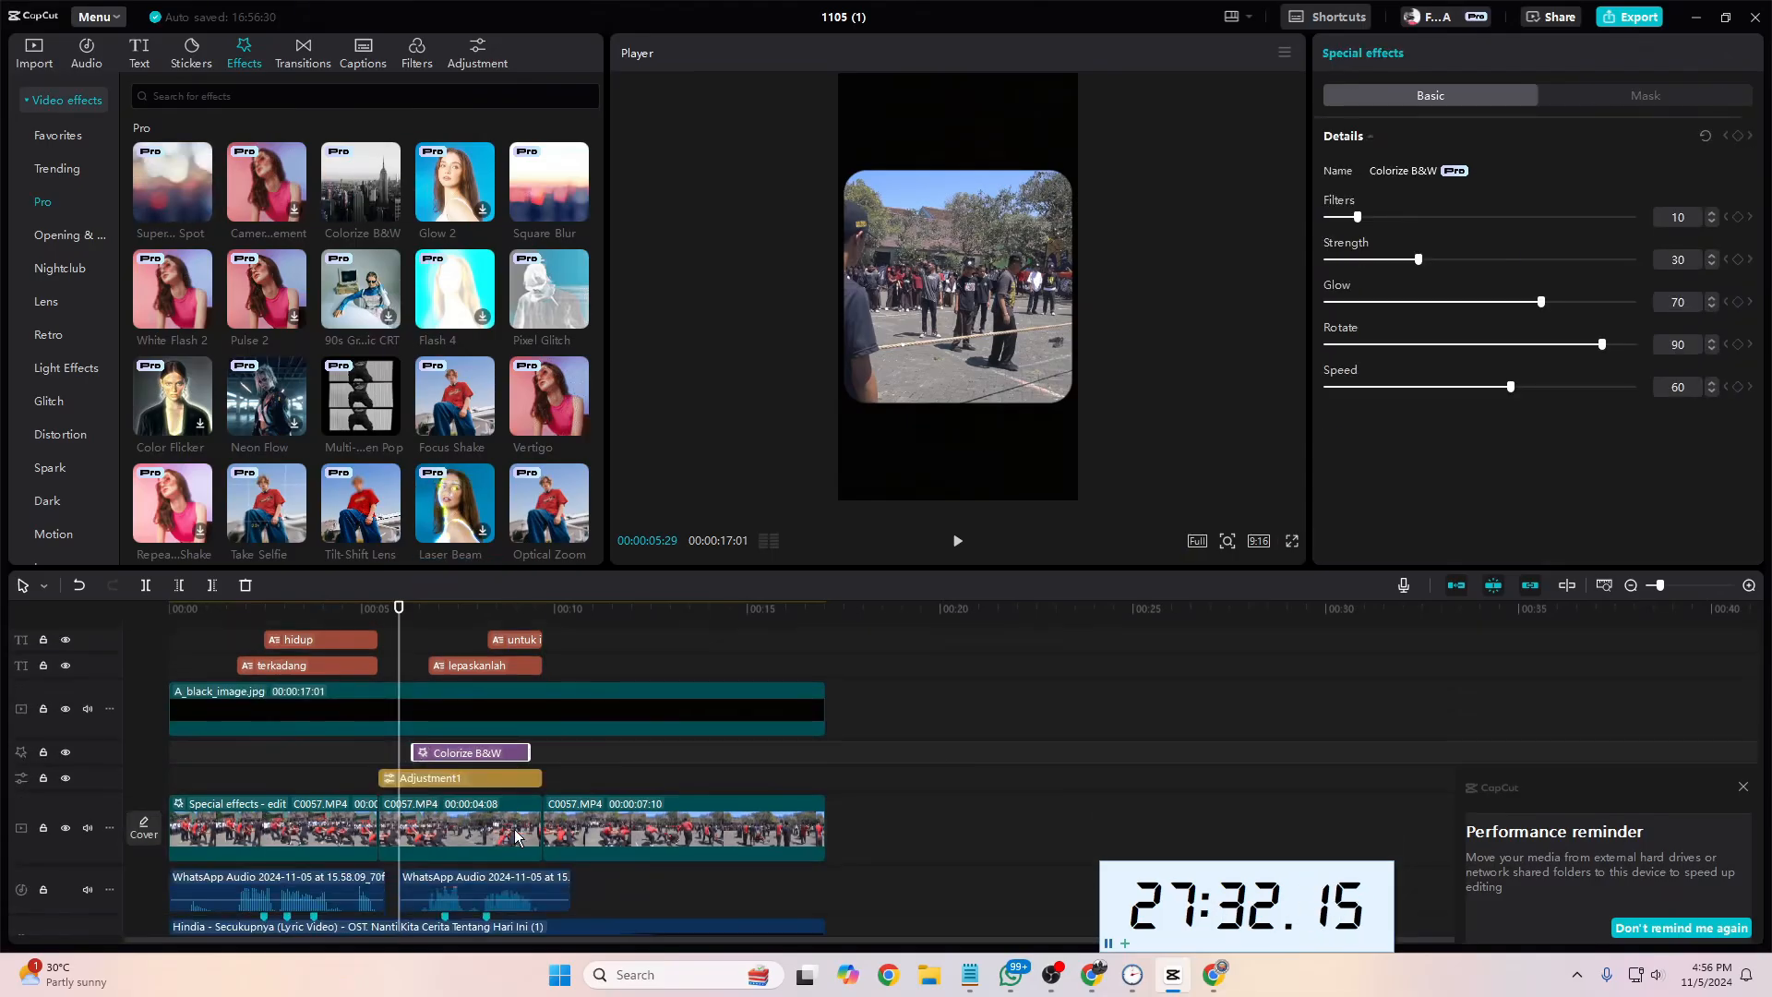
{"action": "left_click_drag", "start_coordinate": [404, 752], "coordinate": [379, 752]}
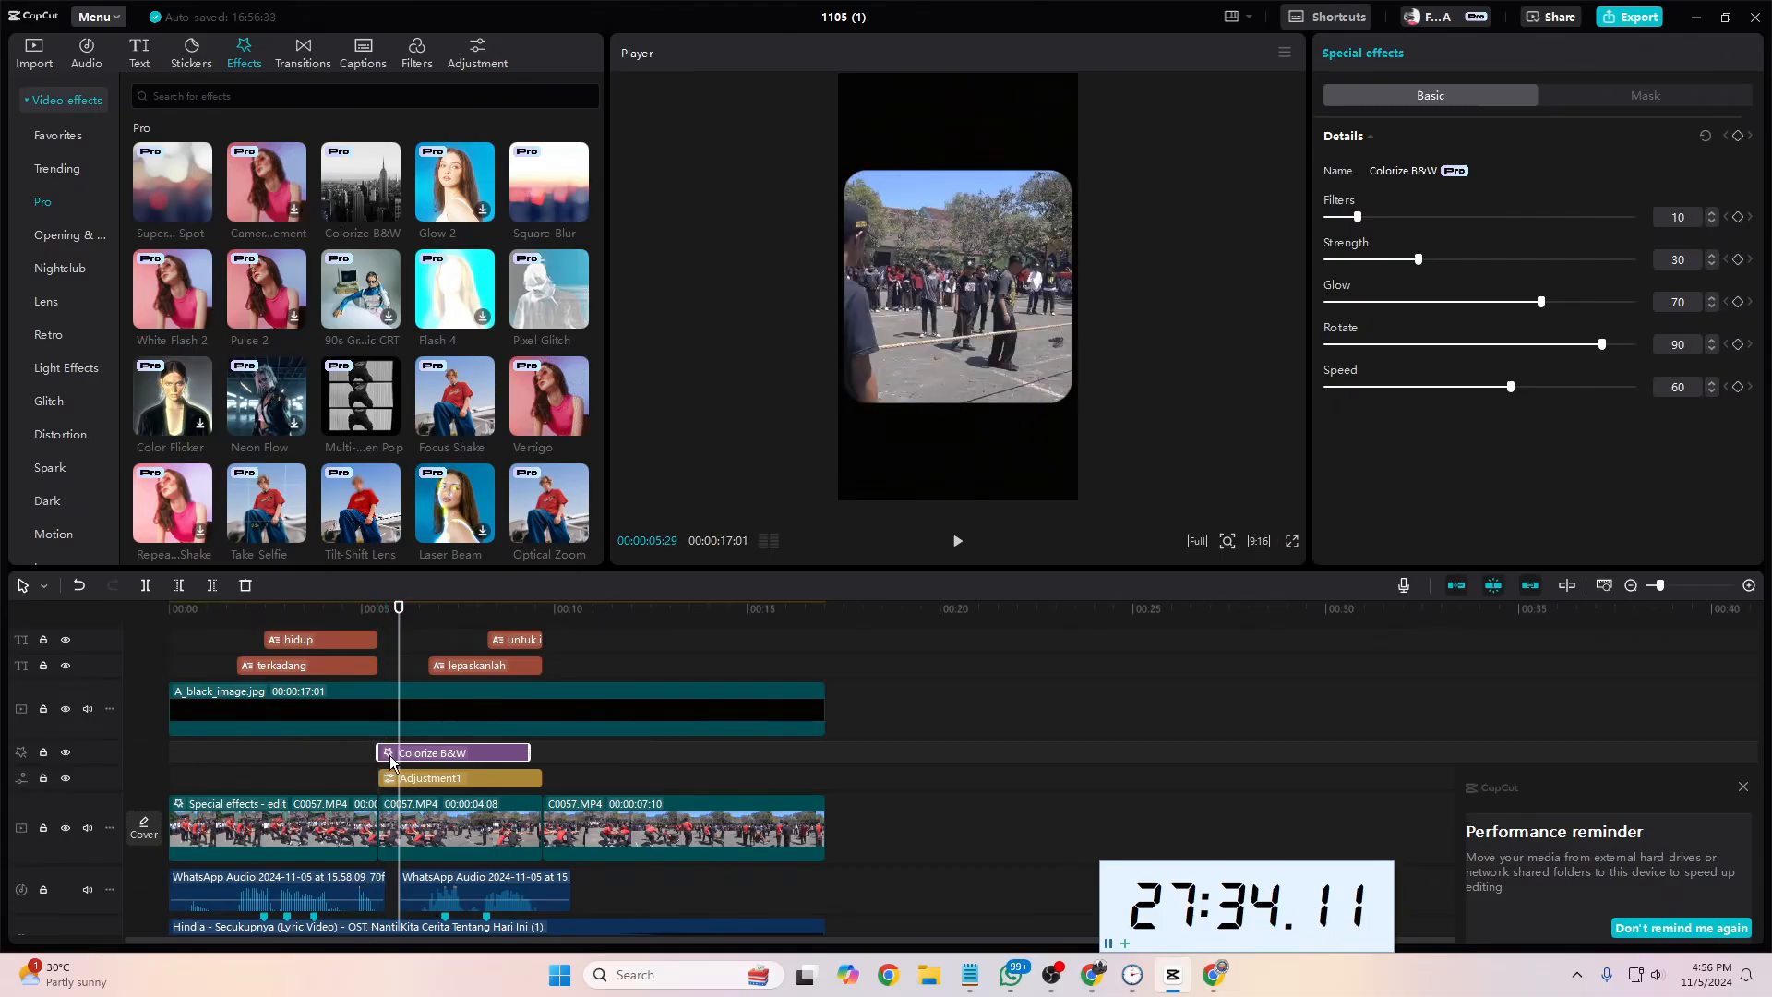
Step: Extend the Colorize B&W effect to the end of the second footage segment and delete the adjustment layer beneath it
{"action": "left_click_drag", "start_coordinate": [530, 752], "coordinate": [541, 749]}
{"action": "left_click", "coordinate": [500, 780]}
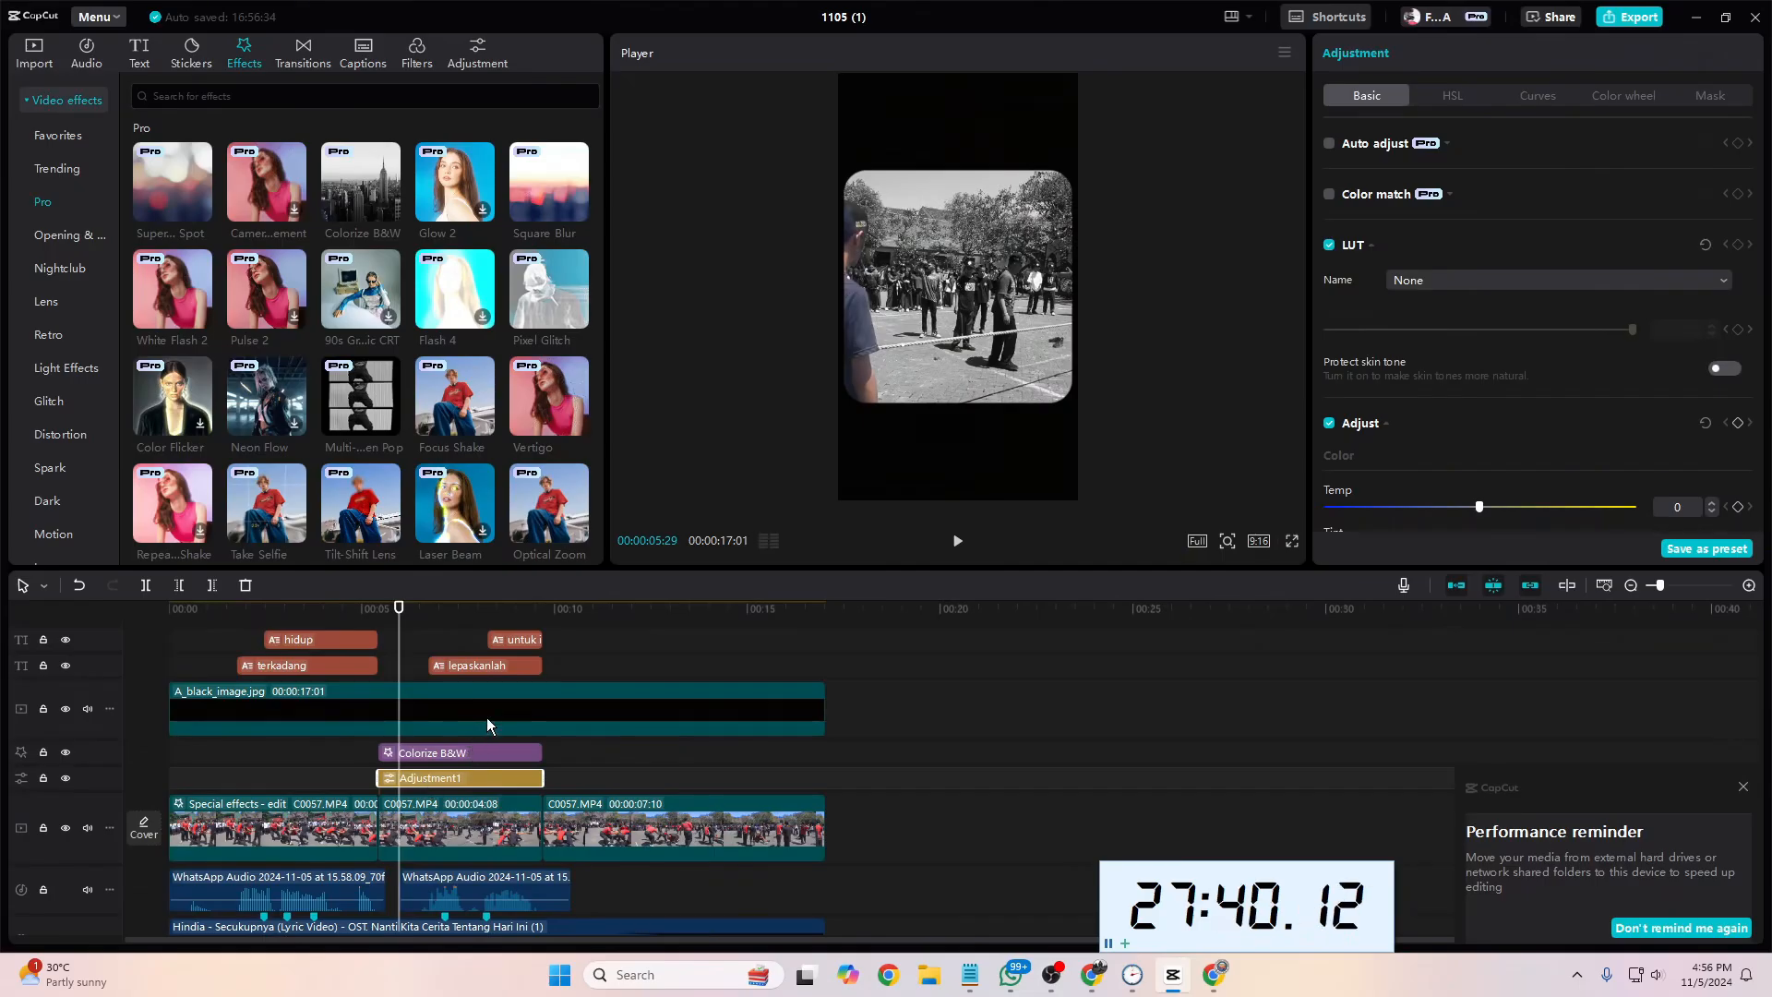
{"action": "left_click", "coordinate": [477, 54]}
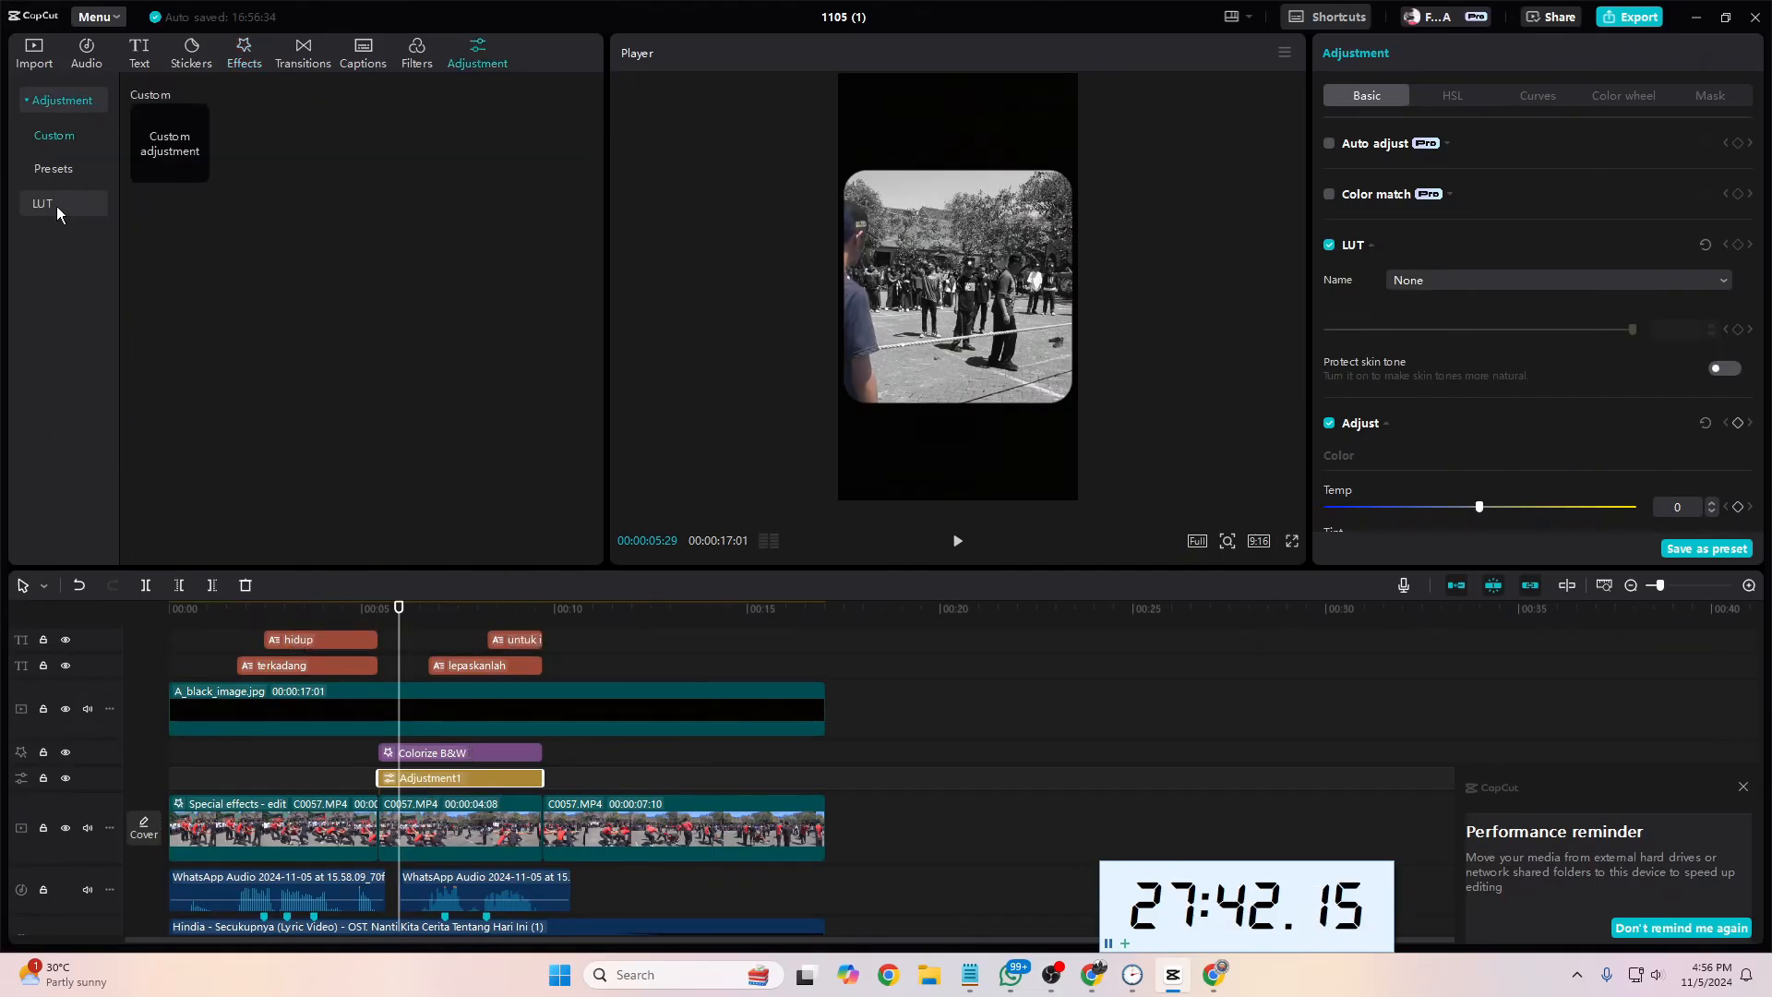
{"action": "left_click", "coordinate": [62, 205]}
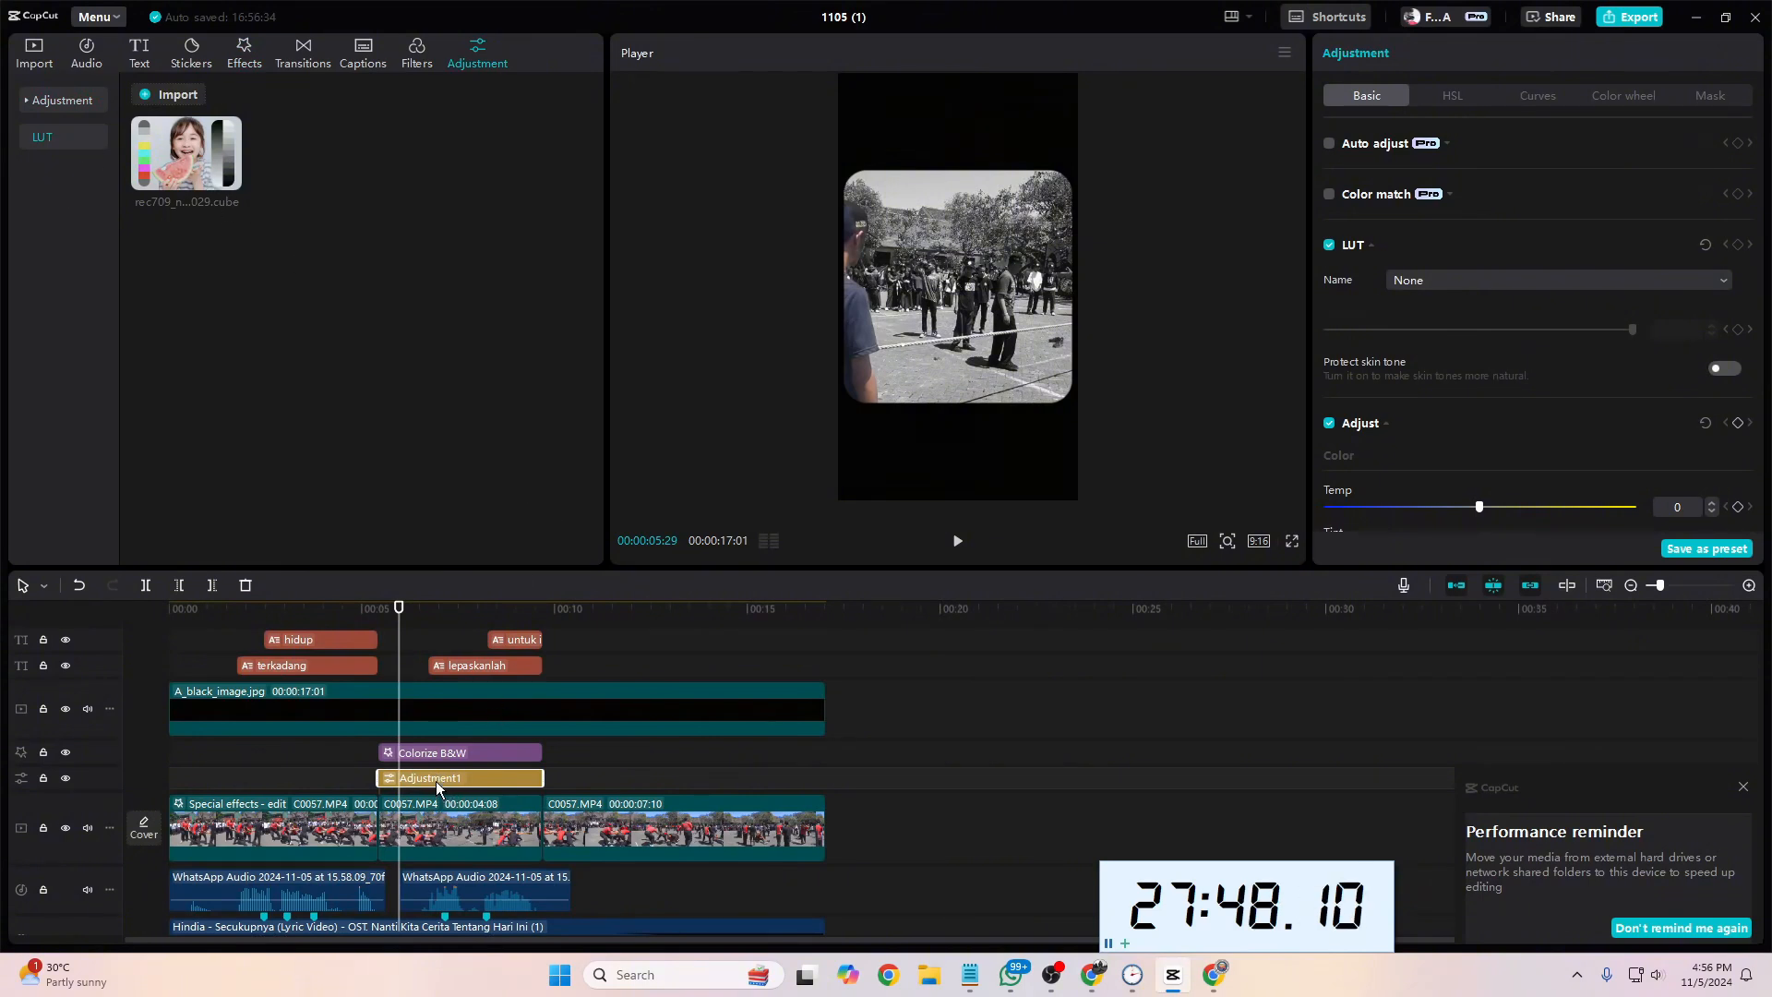
{"action": "key", "text": "Delete"}
Step: Play the video from the second footage segment and again from the very beginning to review the effects
{"action": "left_click", "coordinate": [436, 753]}
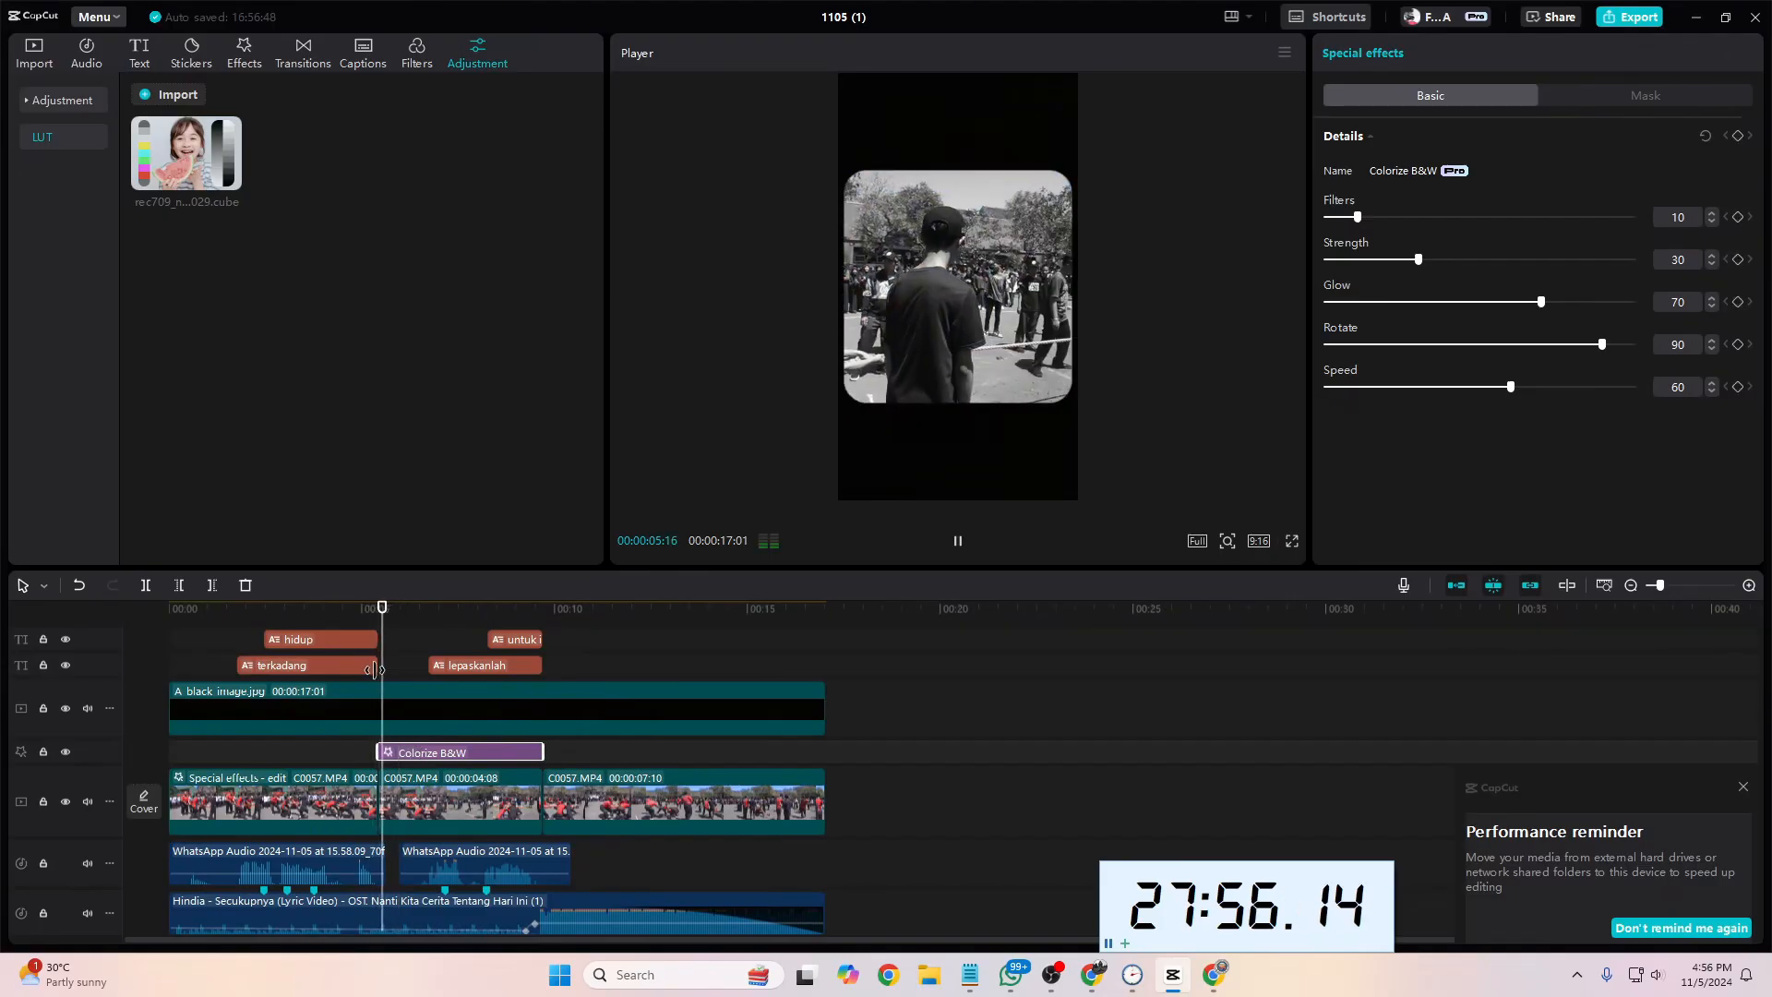
{"action": "key", "text": "space"}
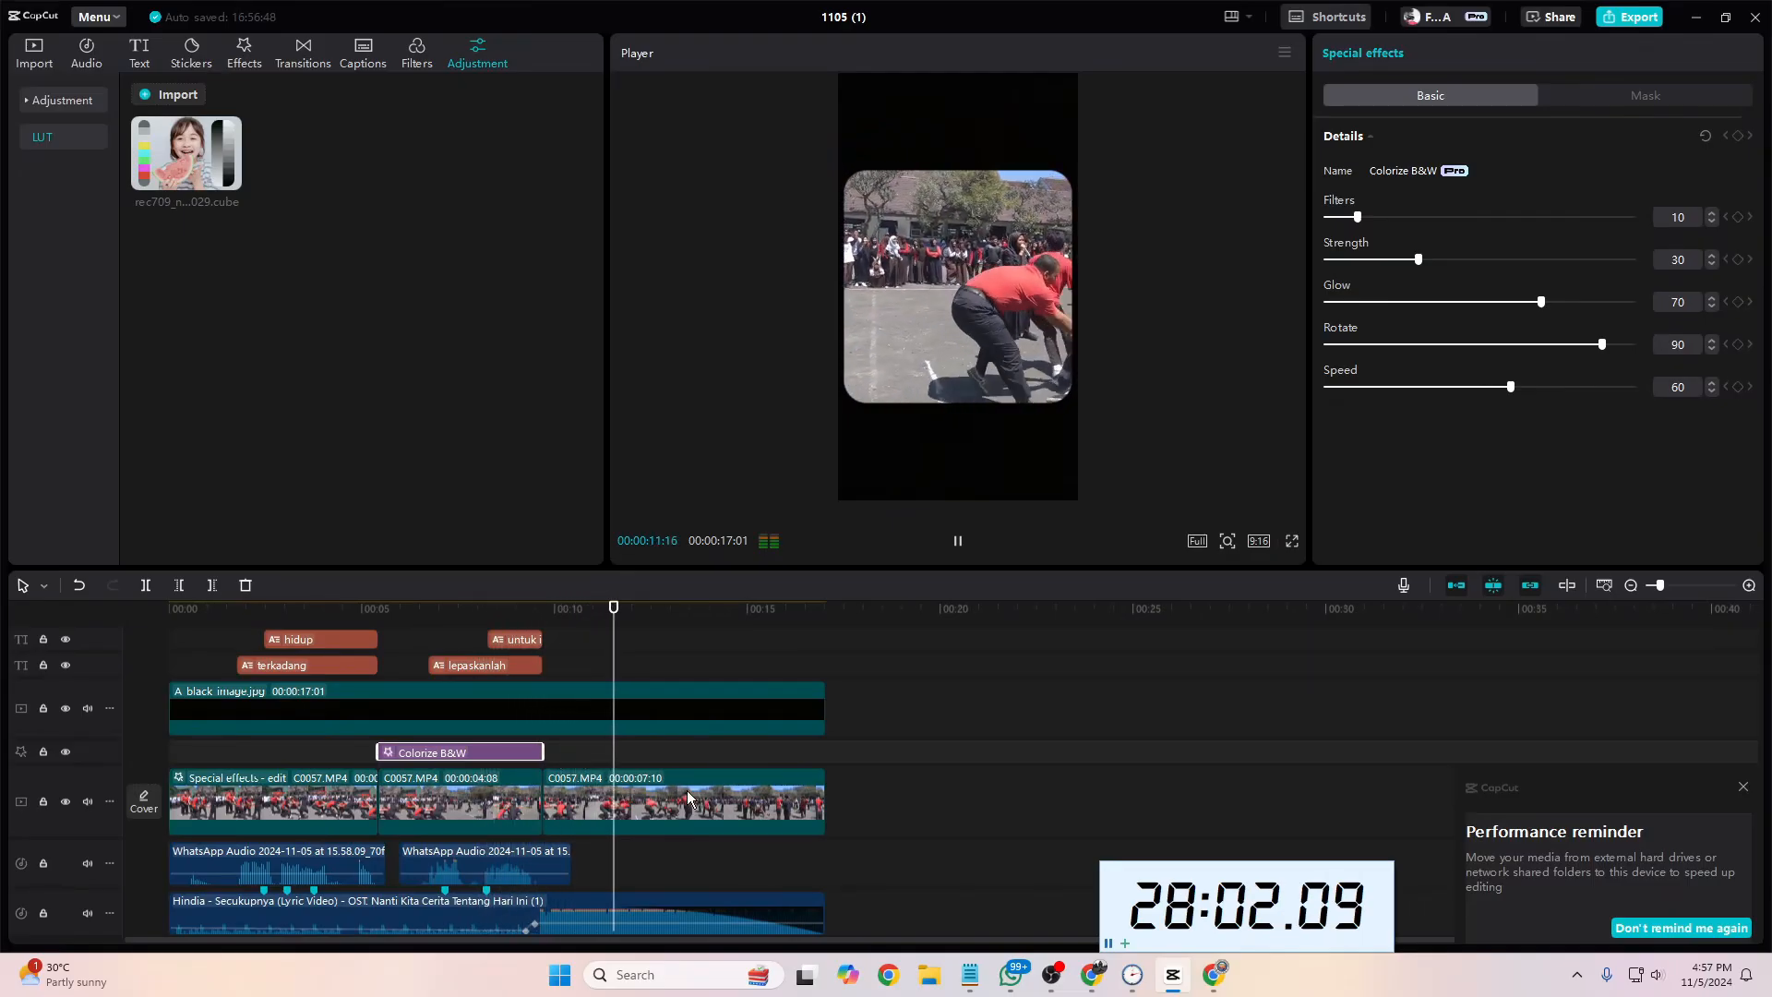
{"action": "left_click_drag", "start_coordinate": [366, 613], "coordinate": [164, 656]}
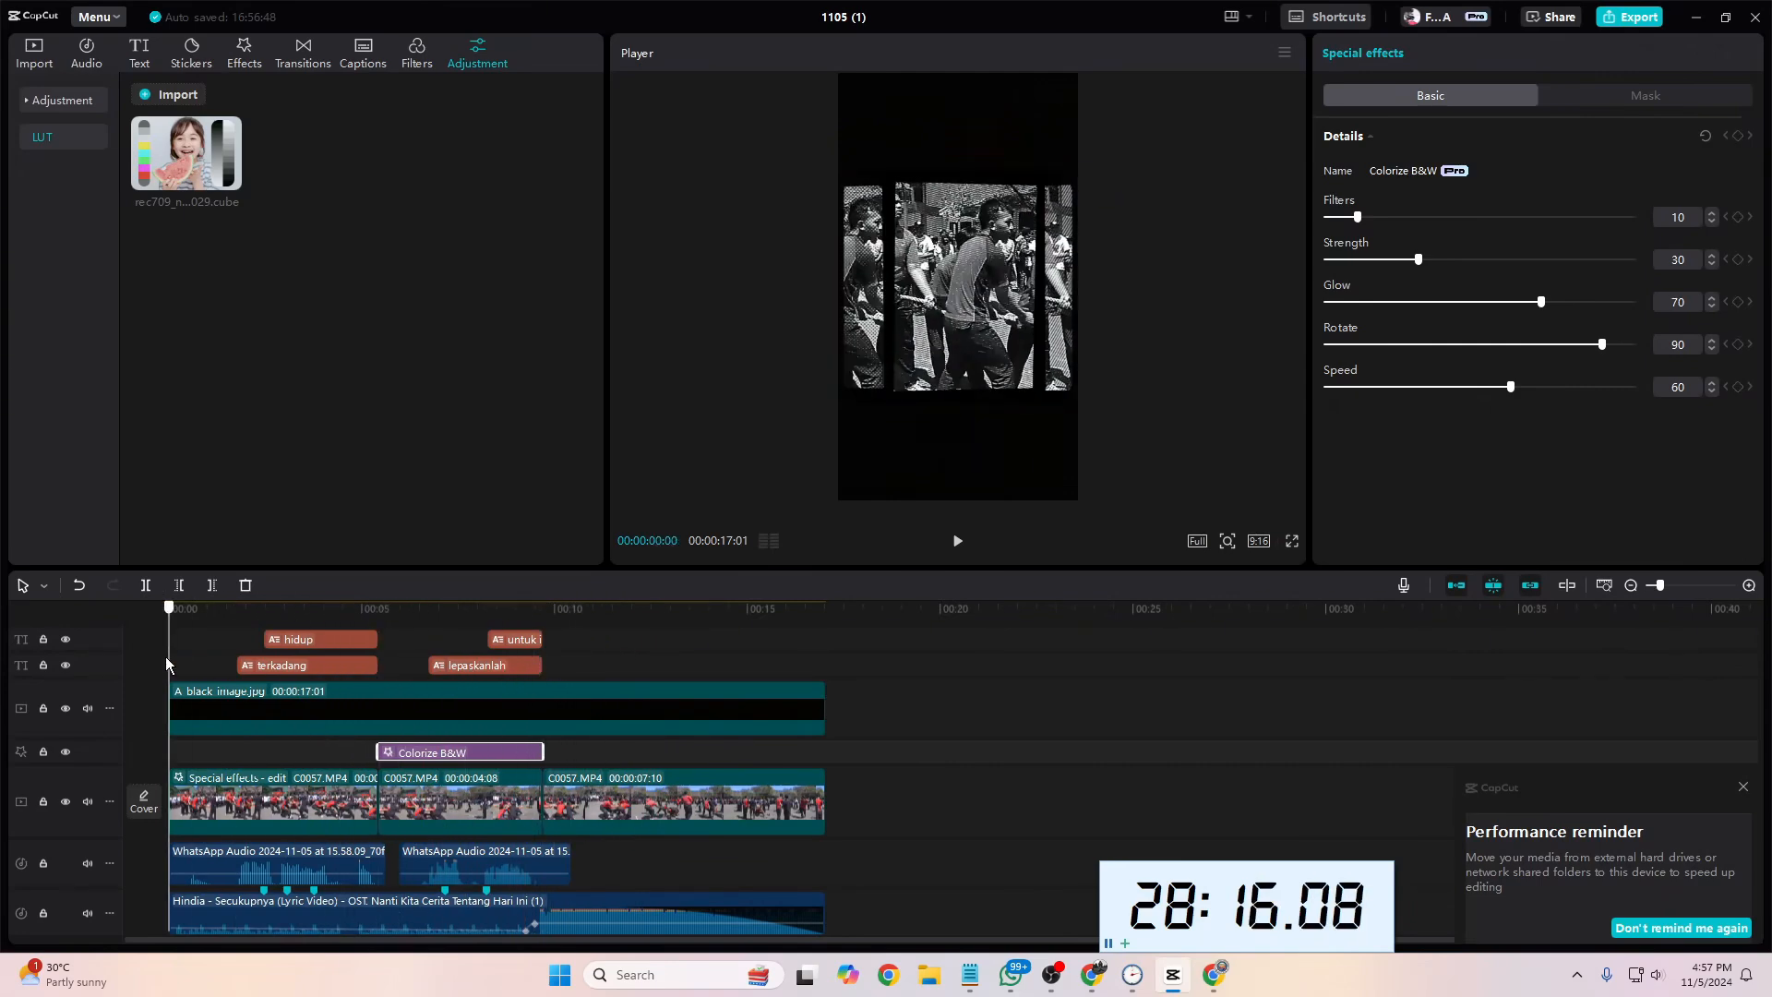
{"action": "key", "text": "space"}
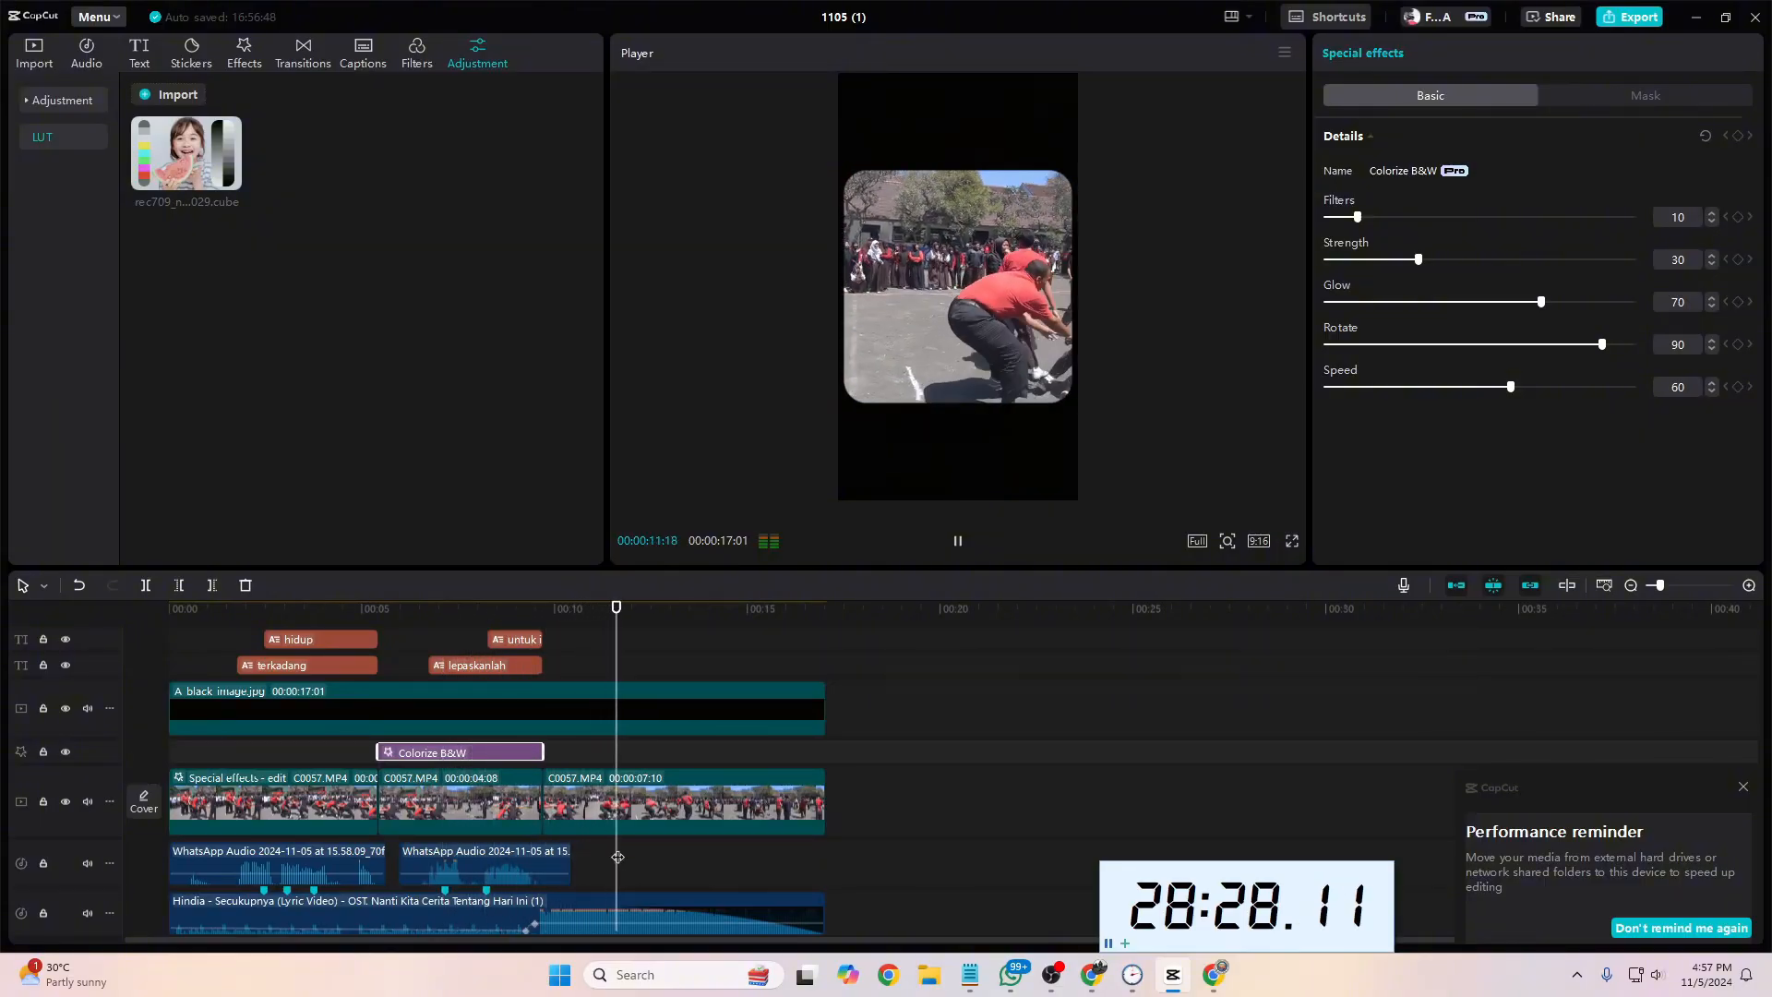
{"action": "key", "text": "space"}
Step: Slow the third footage segment down to 0.5x speed
{"action": "left_click", "coordinate": [606, 799]}
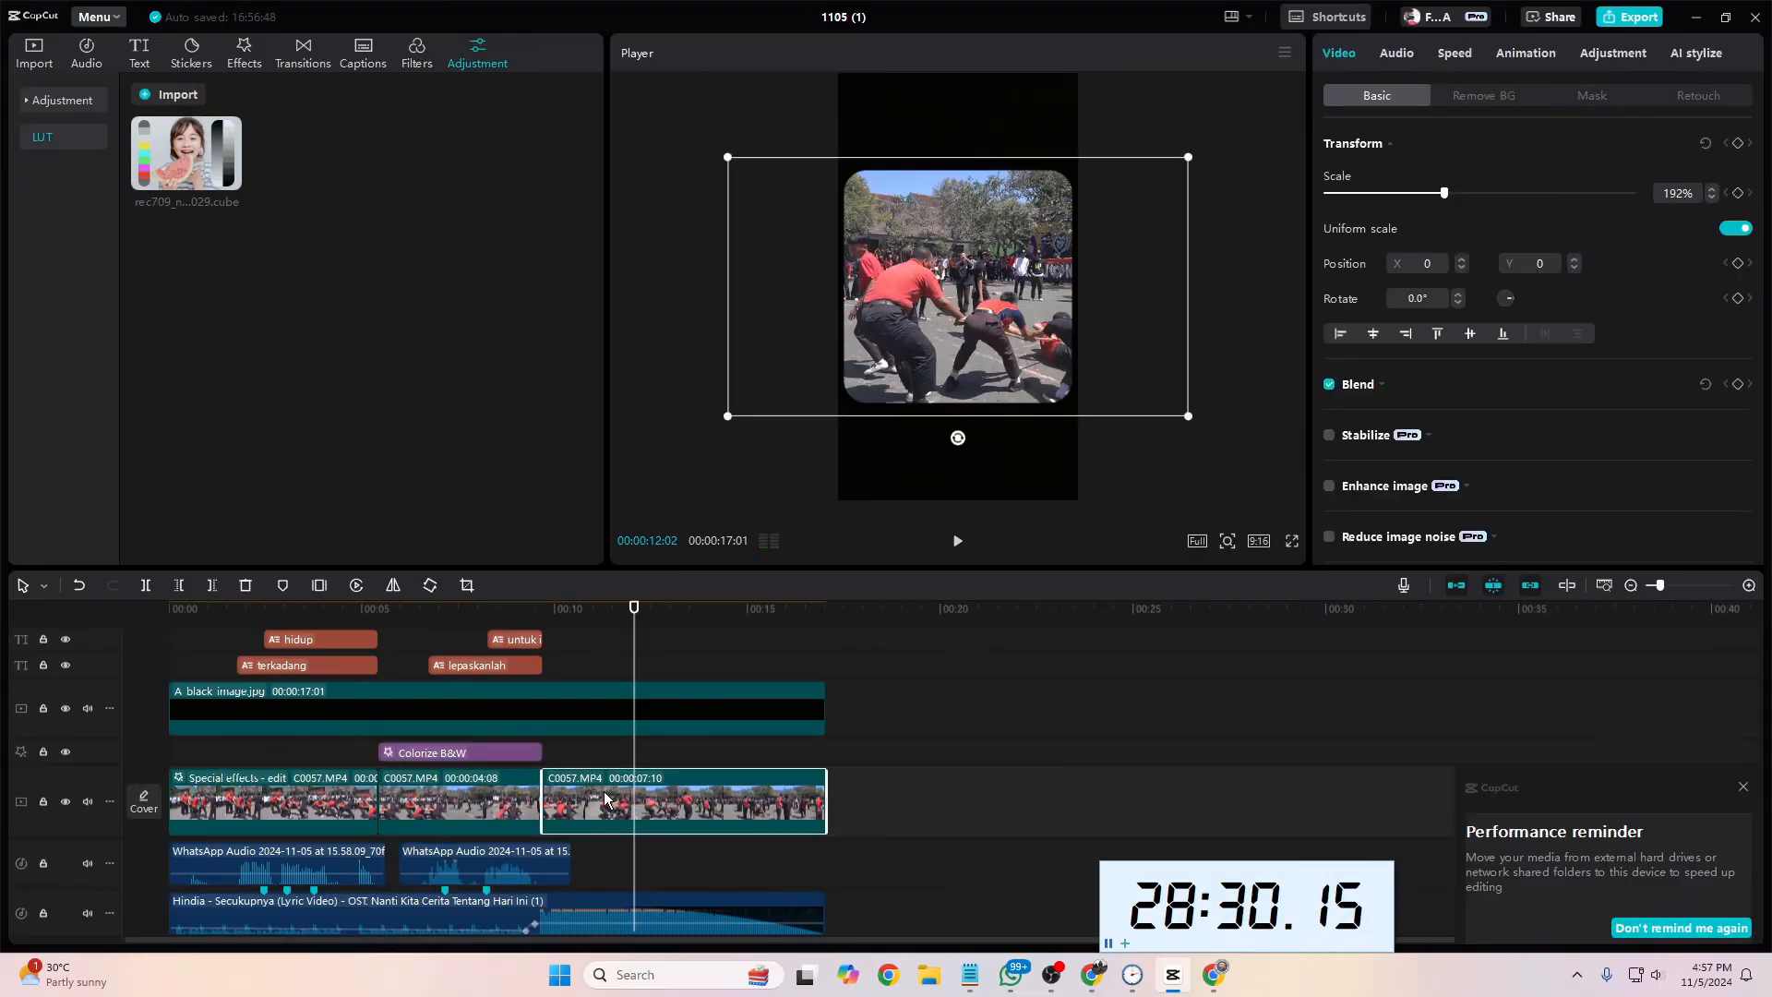
{"action": "right_click", "coordinate": [607, 806]}
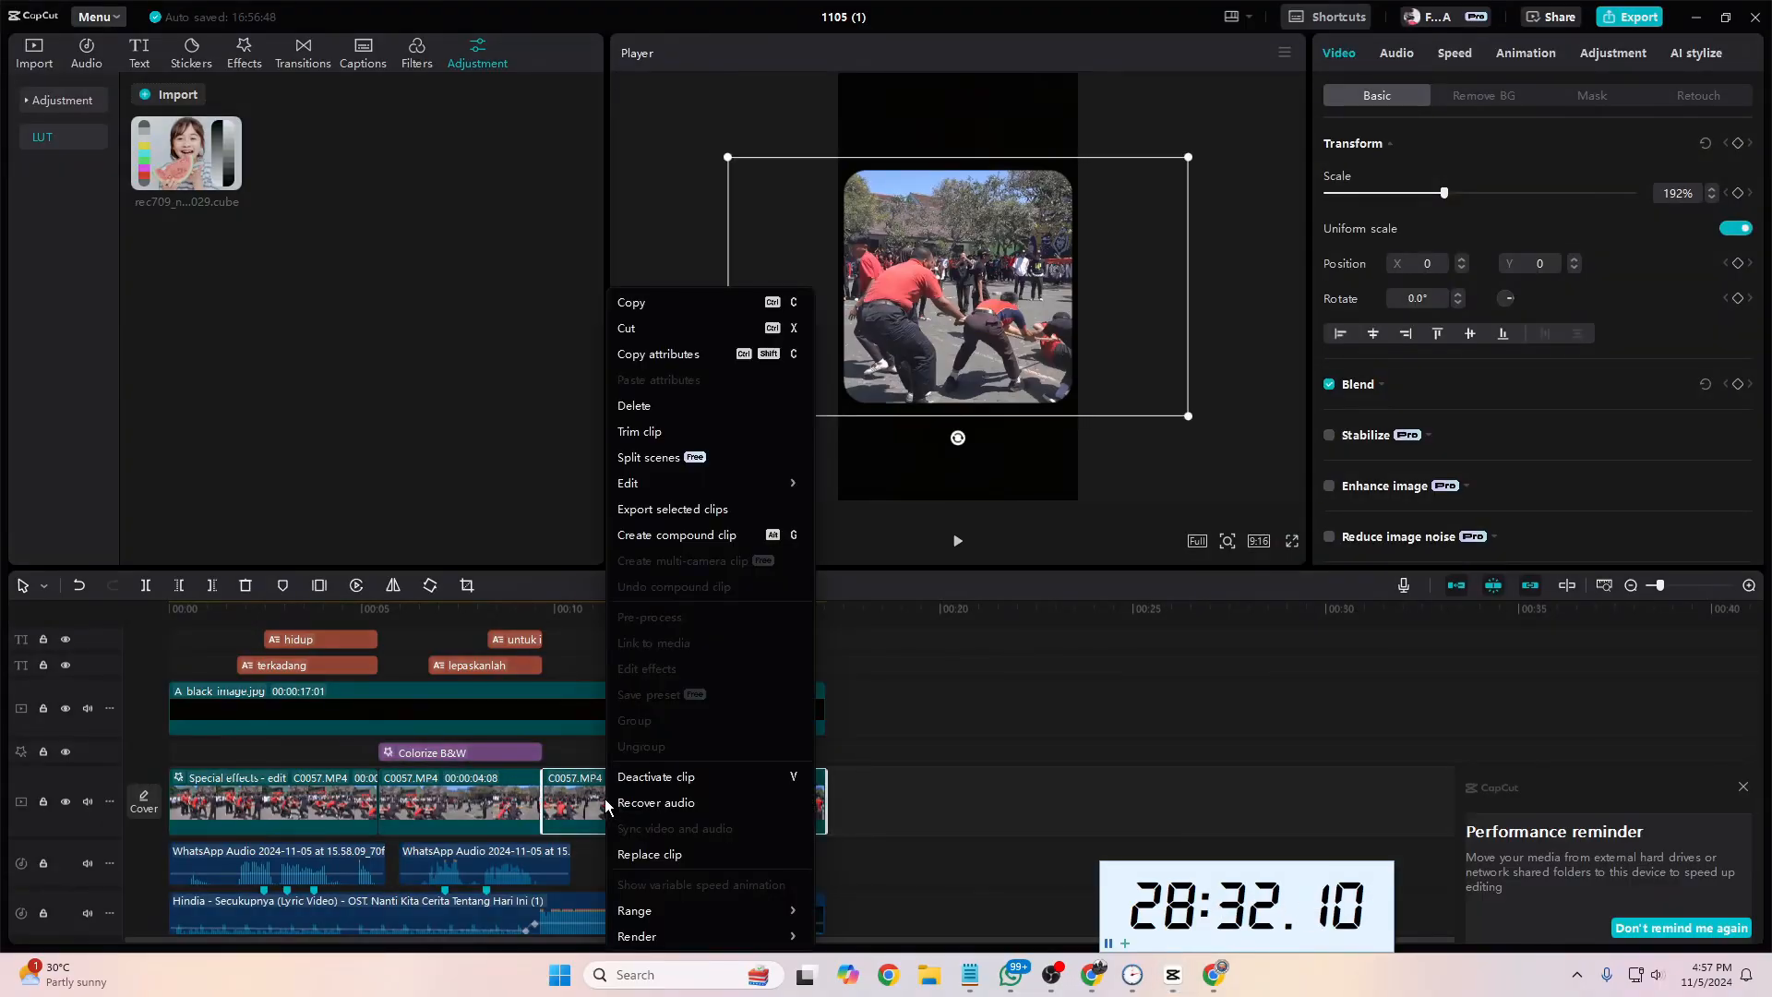
{"action": "left_click", "coordinate": [487, 812]}
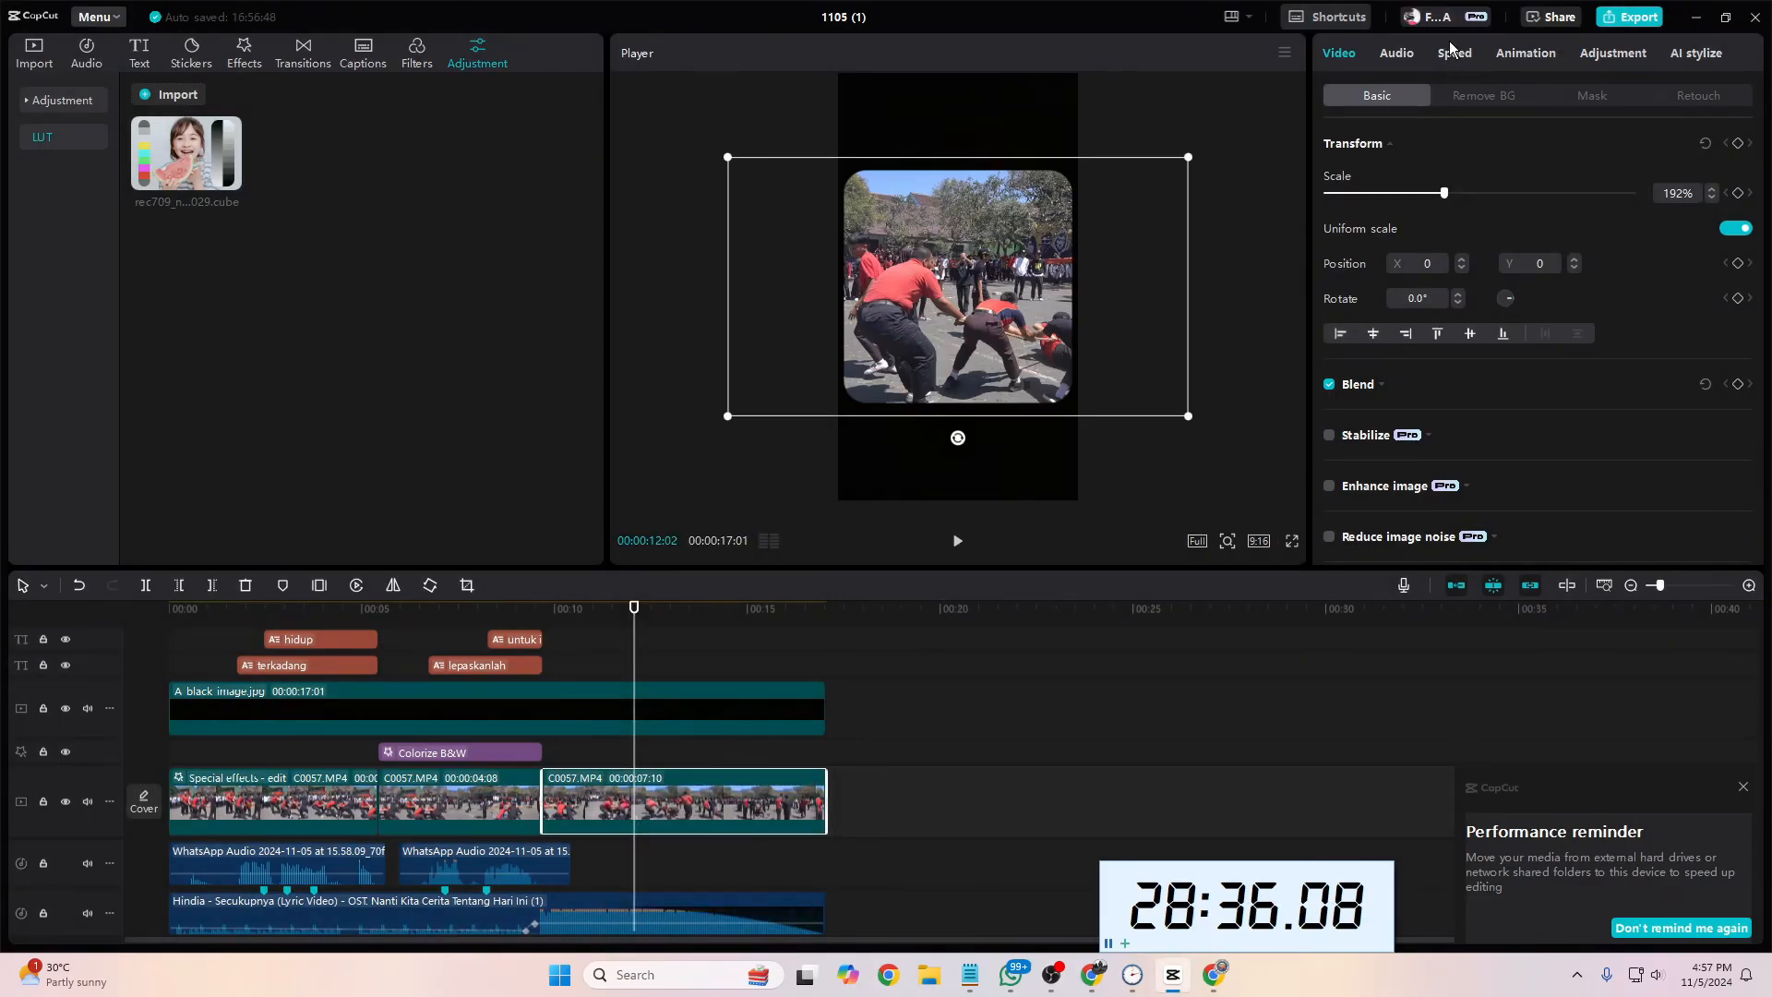
{"action": "left_click", "coordinate": [1453, 52]}
{"action": "key", "text": "ctrl+z"}
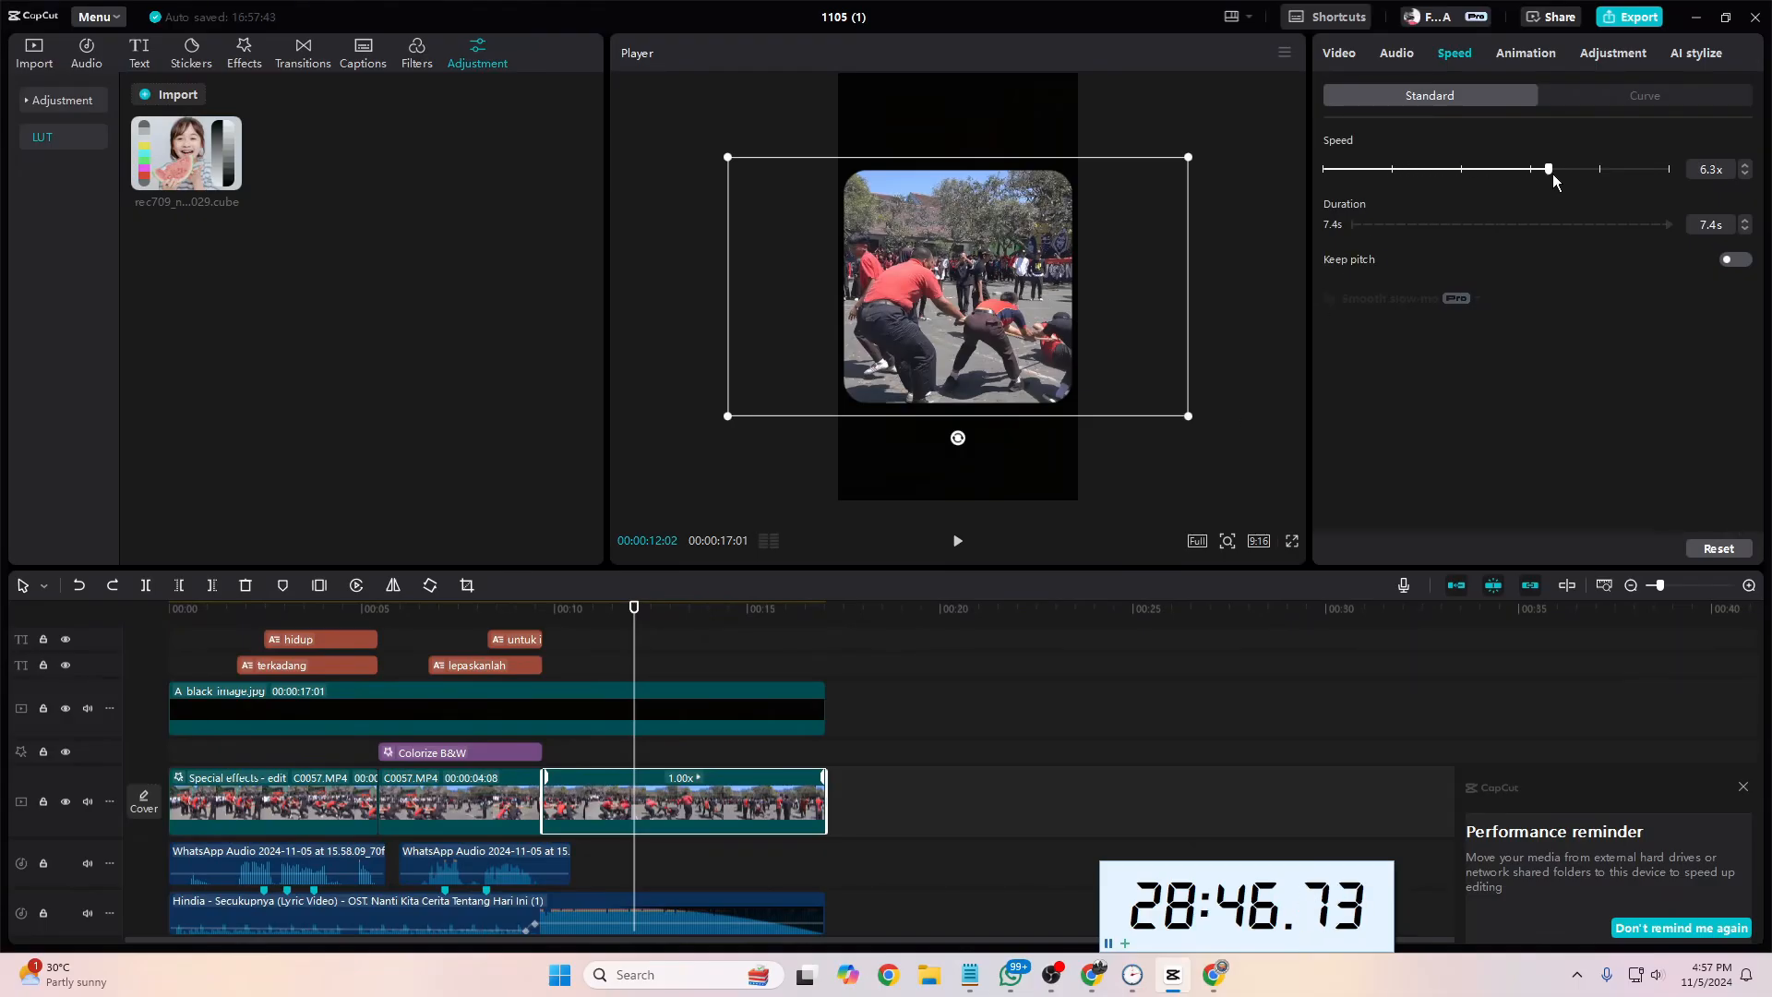
{"action": "left_click_drag", "start_coordinate": [1668, 169], "coordinate": [1448, 189]}
{"action": "left_click_drag", "start_coordinate": [1357, 185], "coordinate": [1357, 185]}
Step: Preview the slowed third segment and trim off the part that extends past the end of the black image
{"action": "left_click_drag", "start_coordinate": [630, 664], "coordinate": [528, 661]}
{"action": "key", "text": "space"}
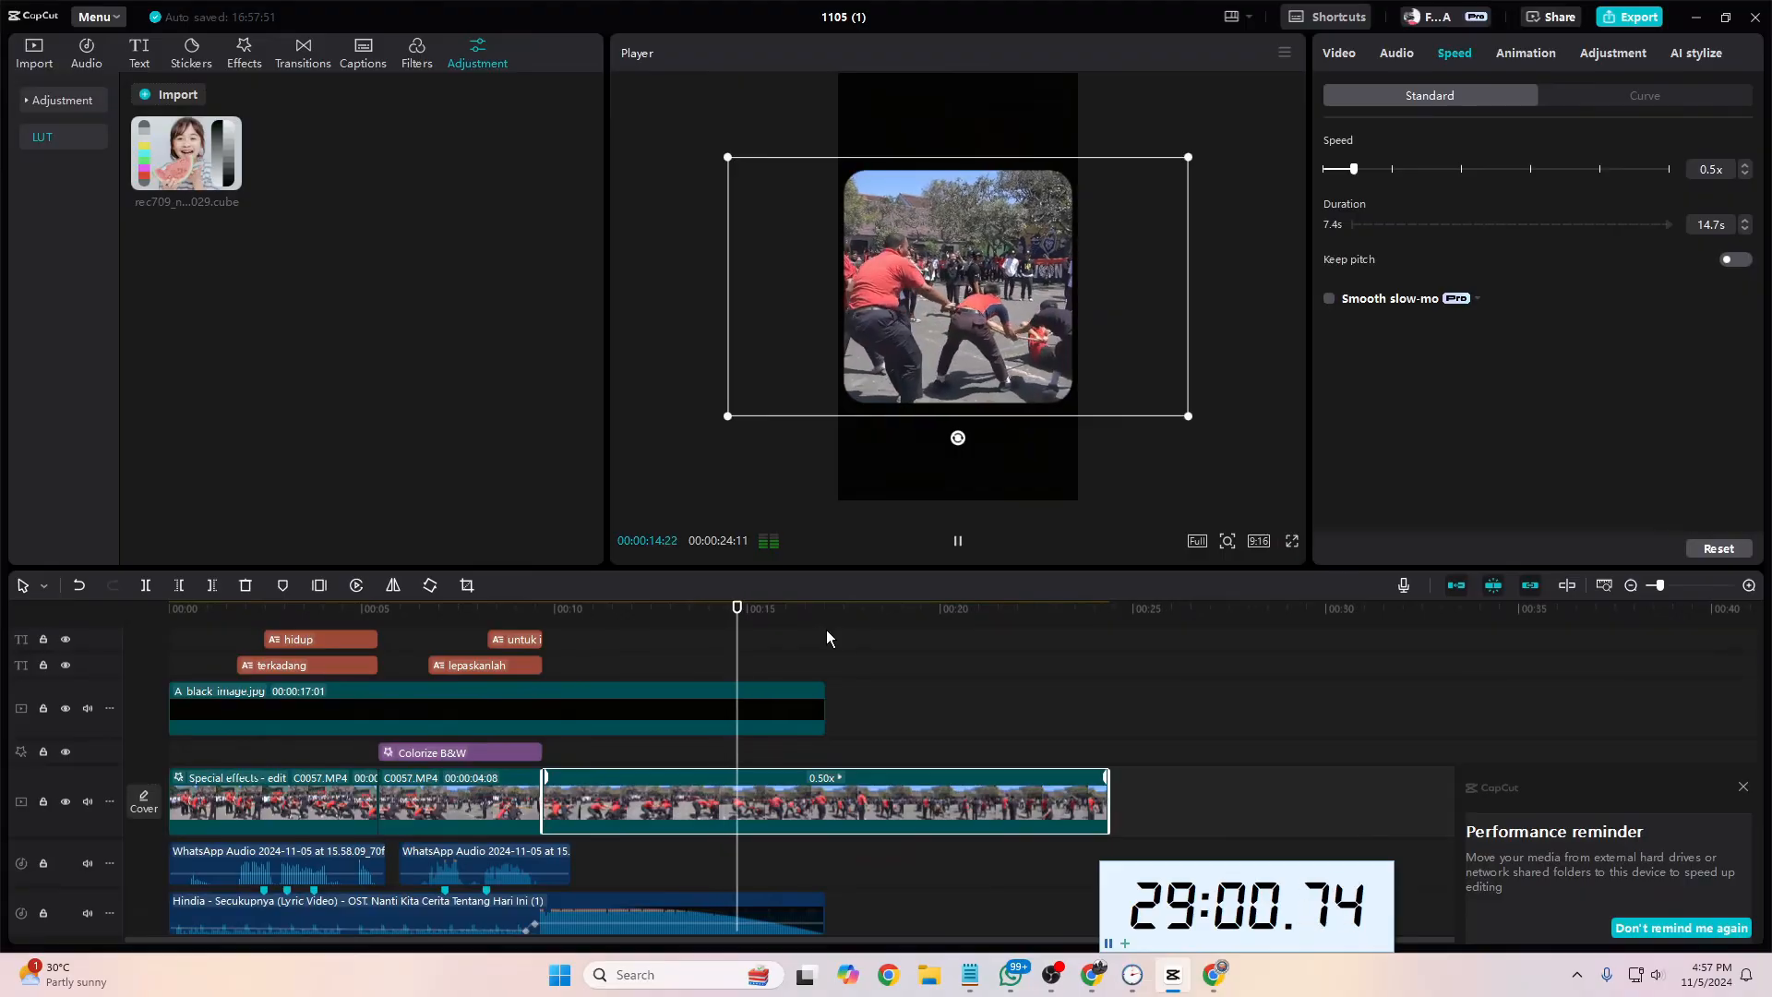
{"action": "key", "text": "space"}
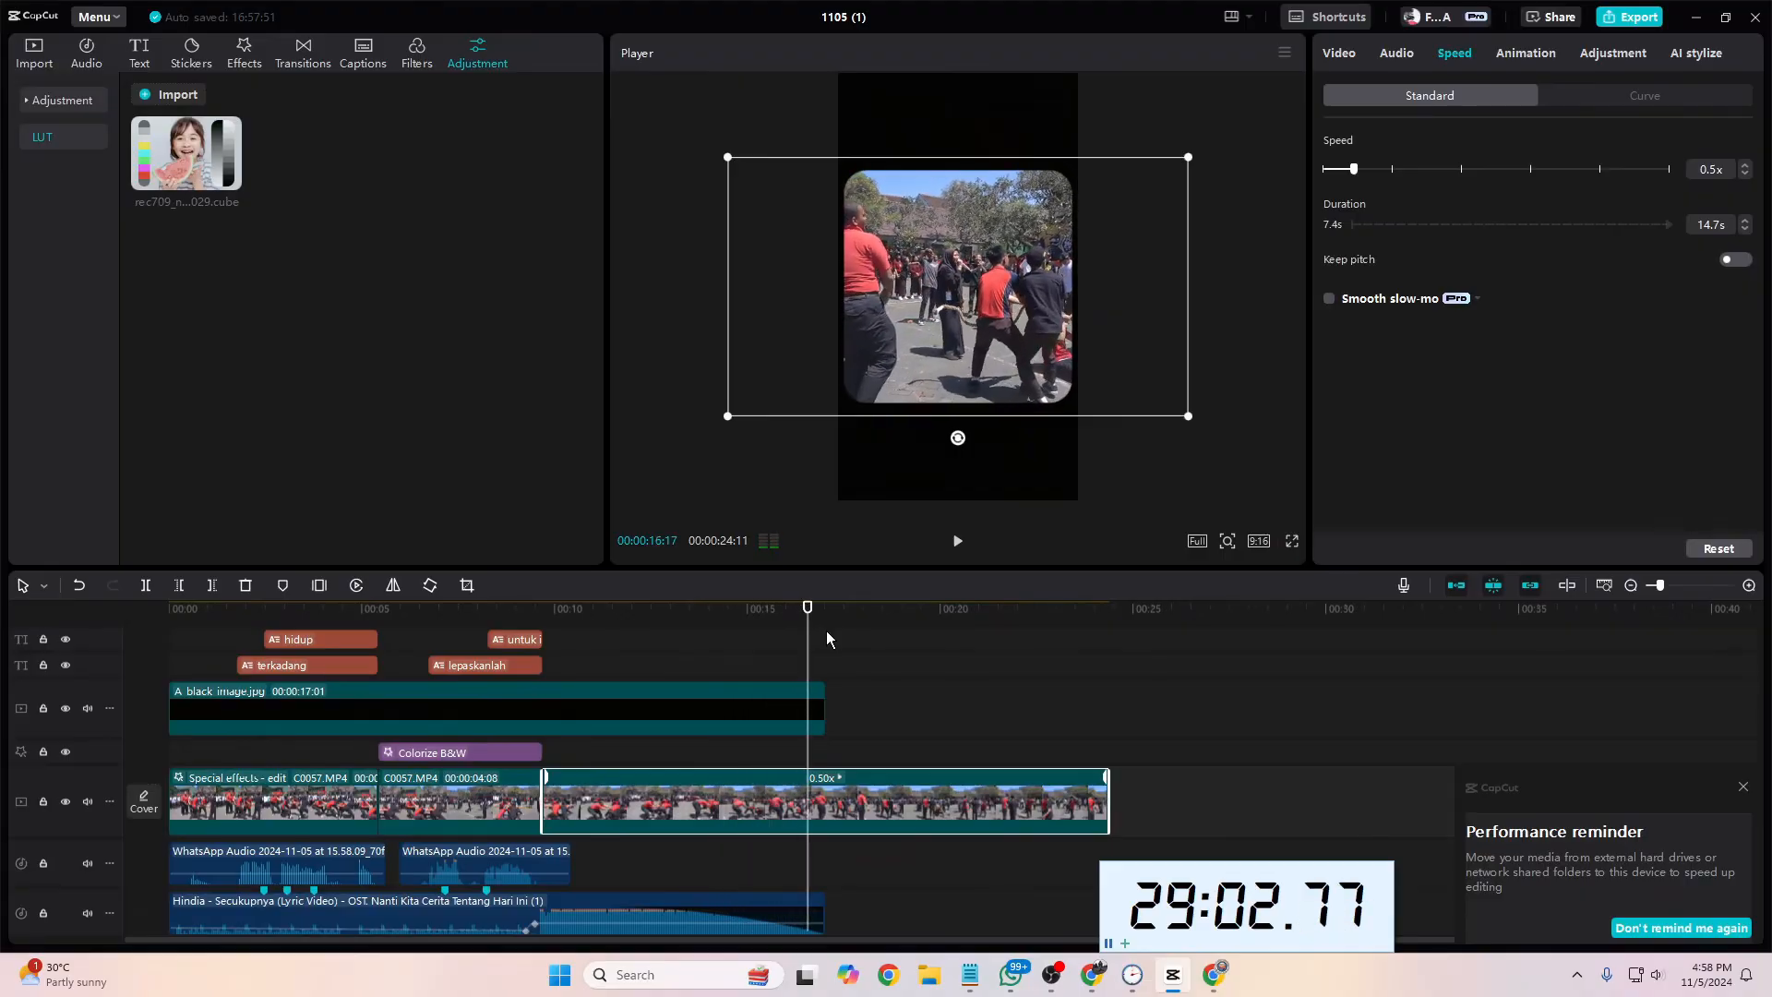
{"action": "left_click_drag", "start_coordinate": [810, 665], "coordinate": [827, 664]}
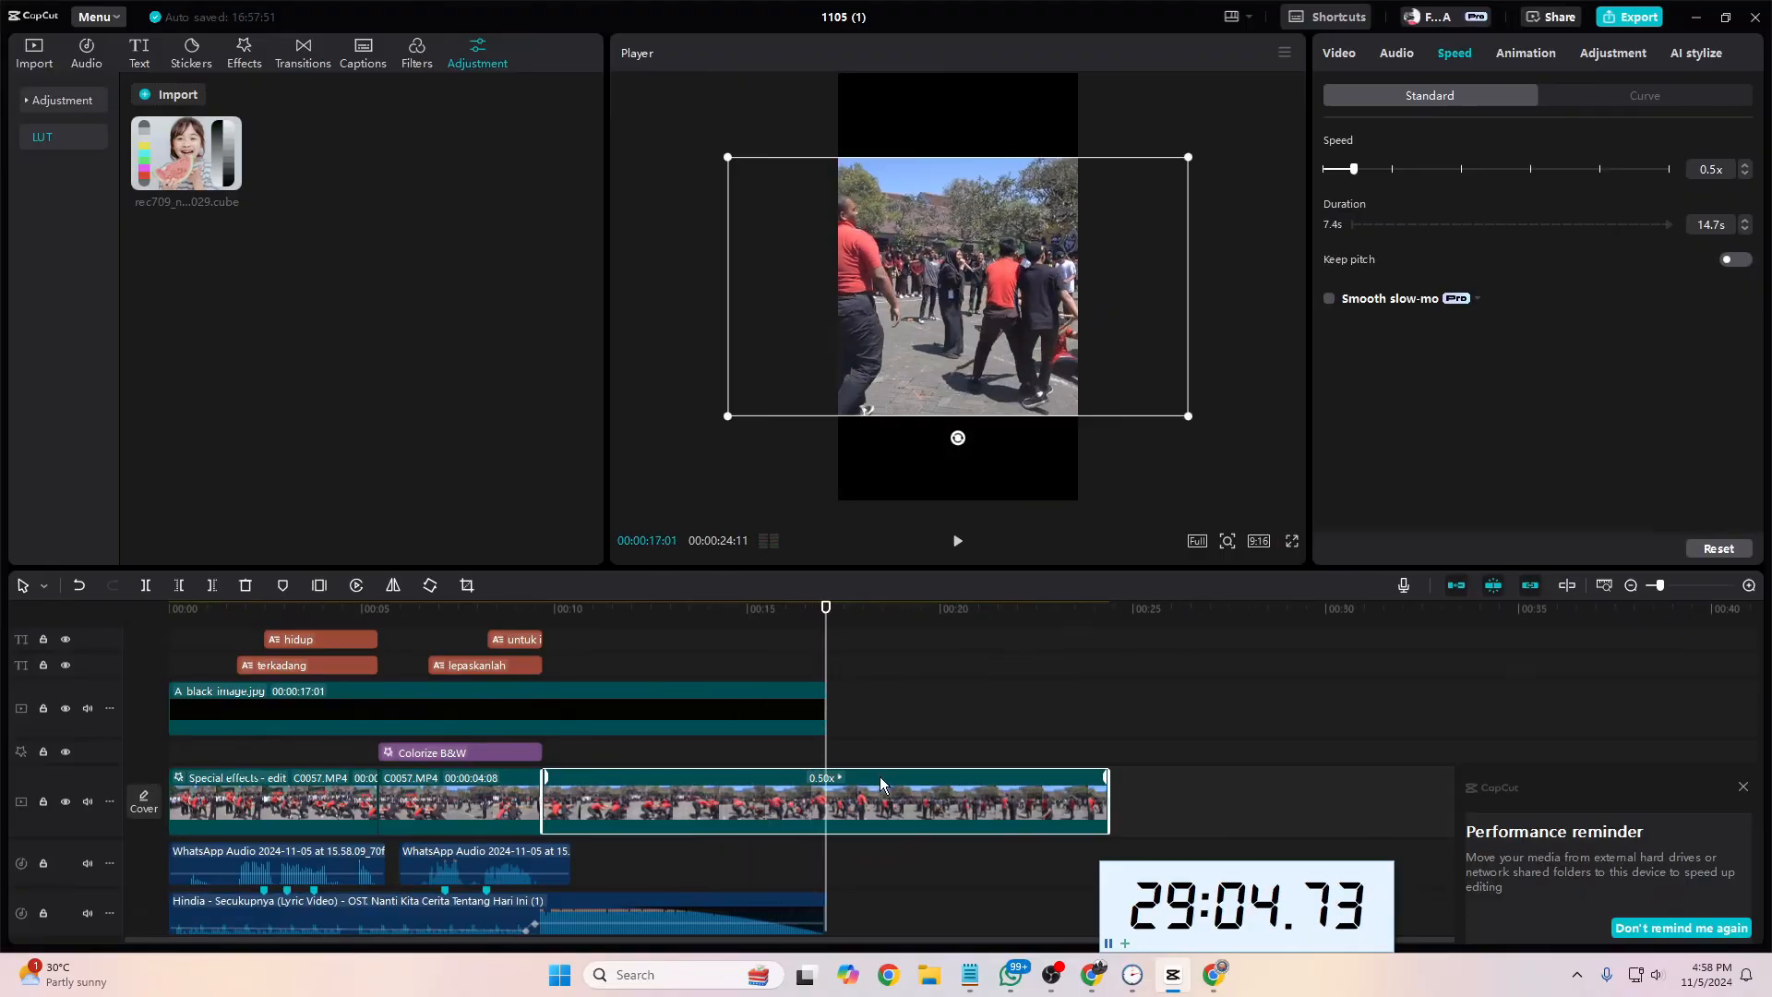
{"action": "key", "text": "w"}
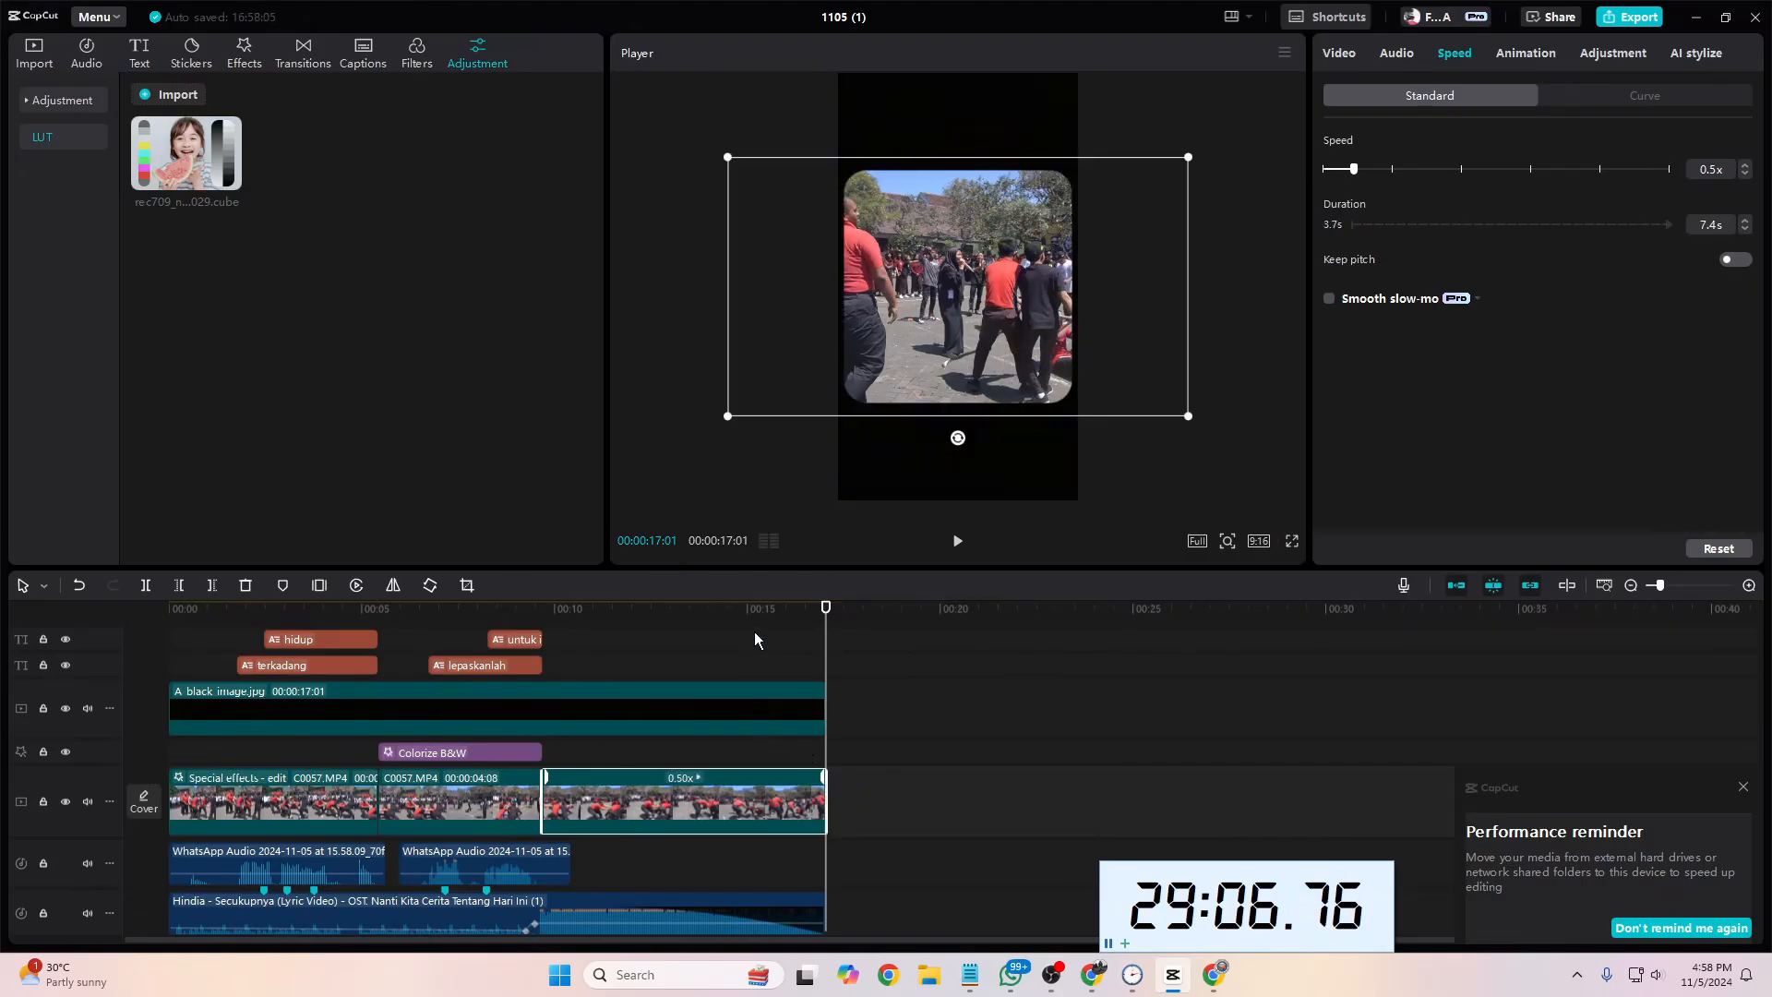
Step: Search the video effects for "vintage" and add Retro DV 3 after Colorize B&W, covering the third footage segment
{"action": "left_click_drag", "start_coordinate": [755, 637], "coordinate": [554, 654]}
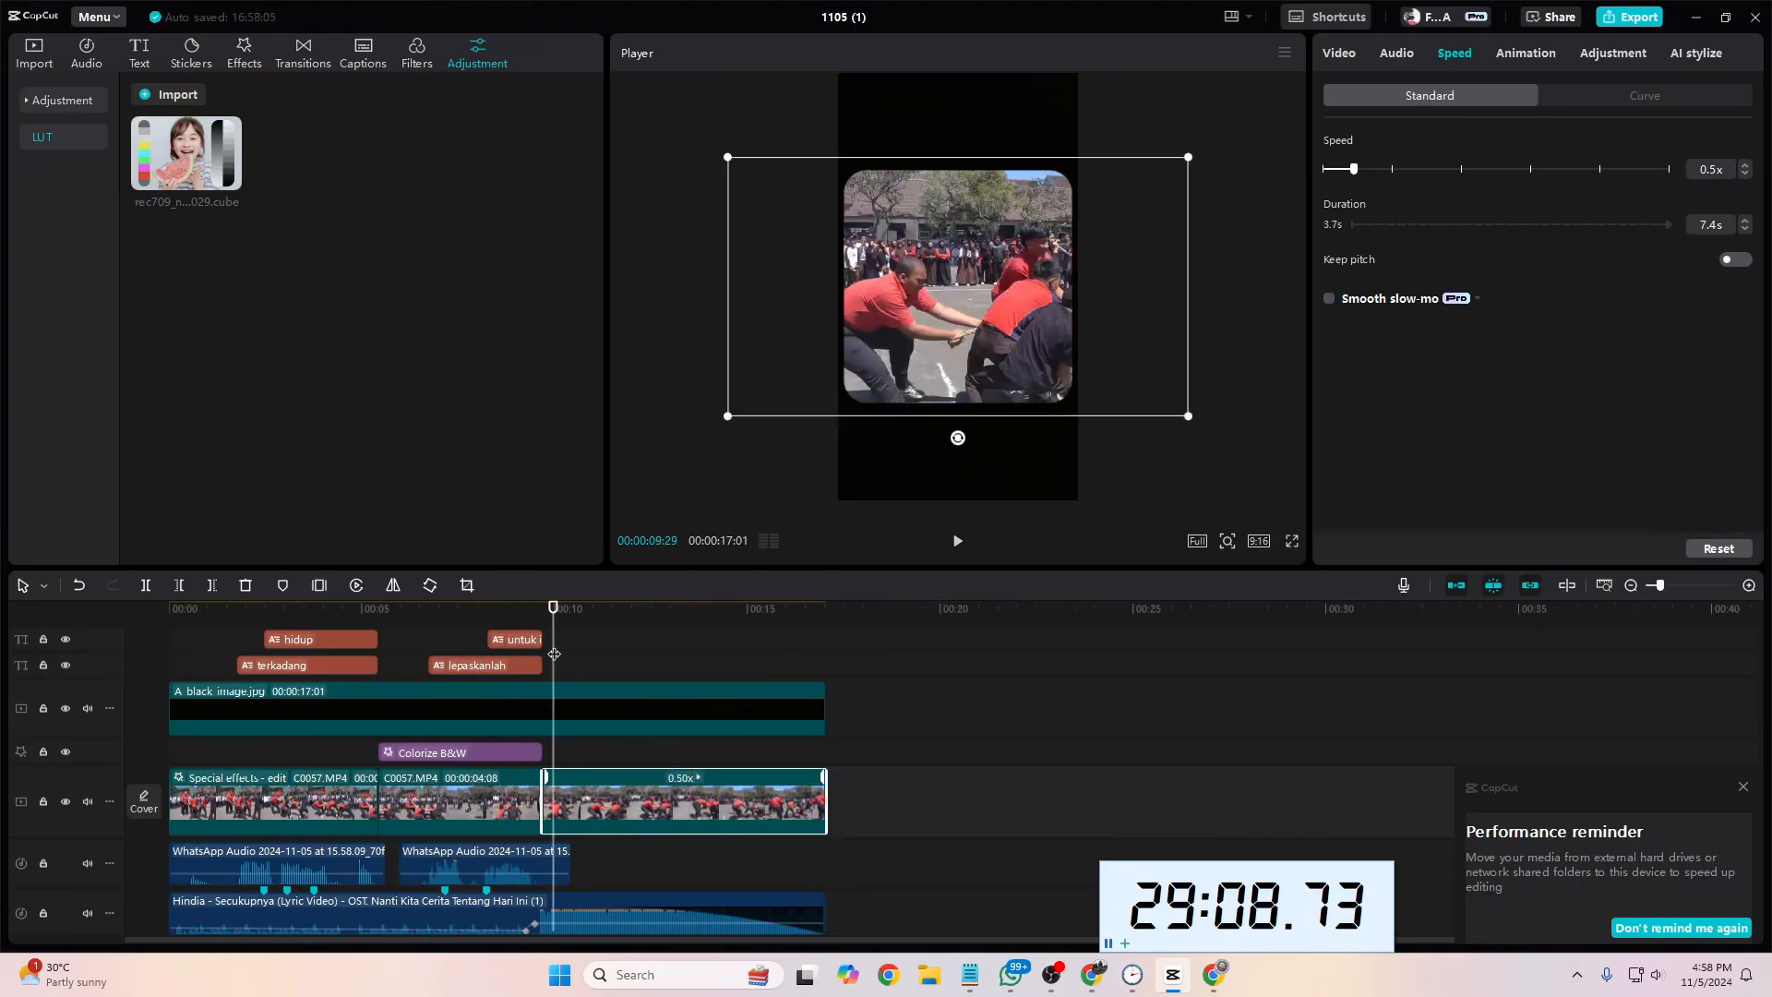
{"action": "left_click", "coordinate": [242, 61]}
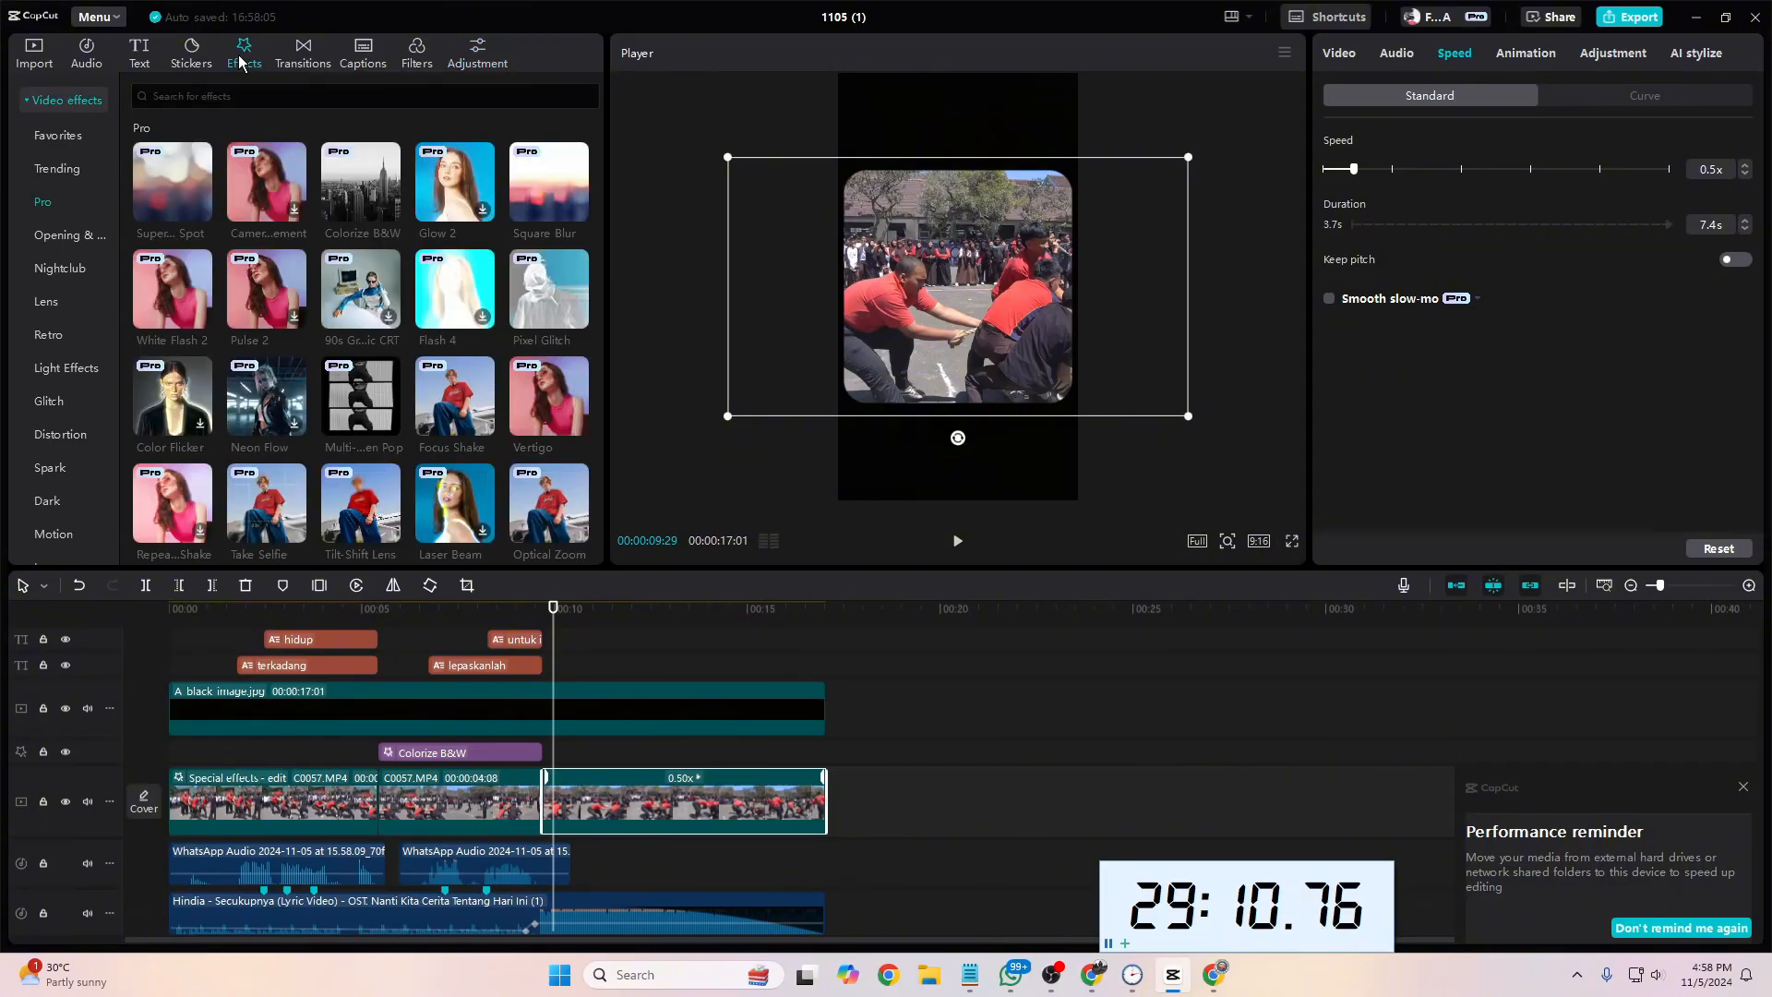
{"action": "left_click", "coordinate": [180, 98]}
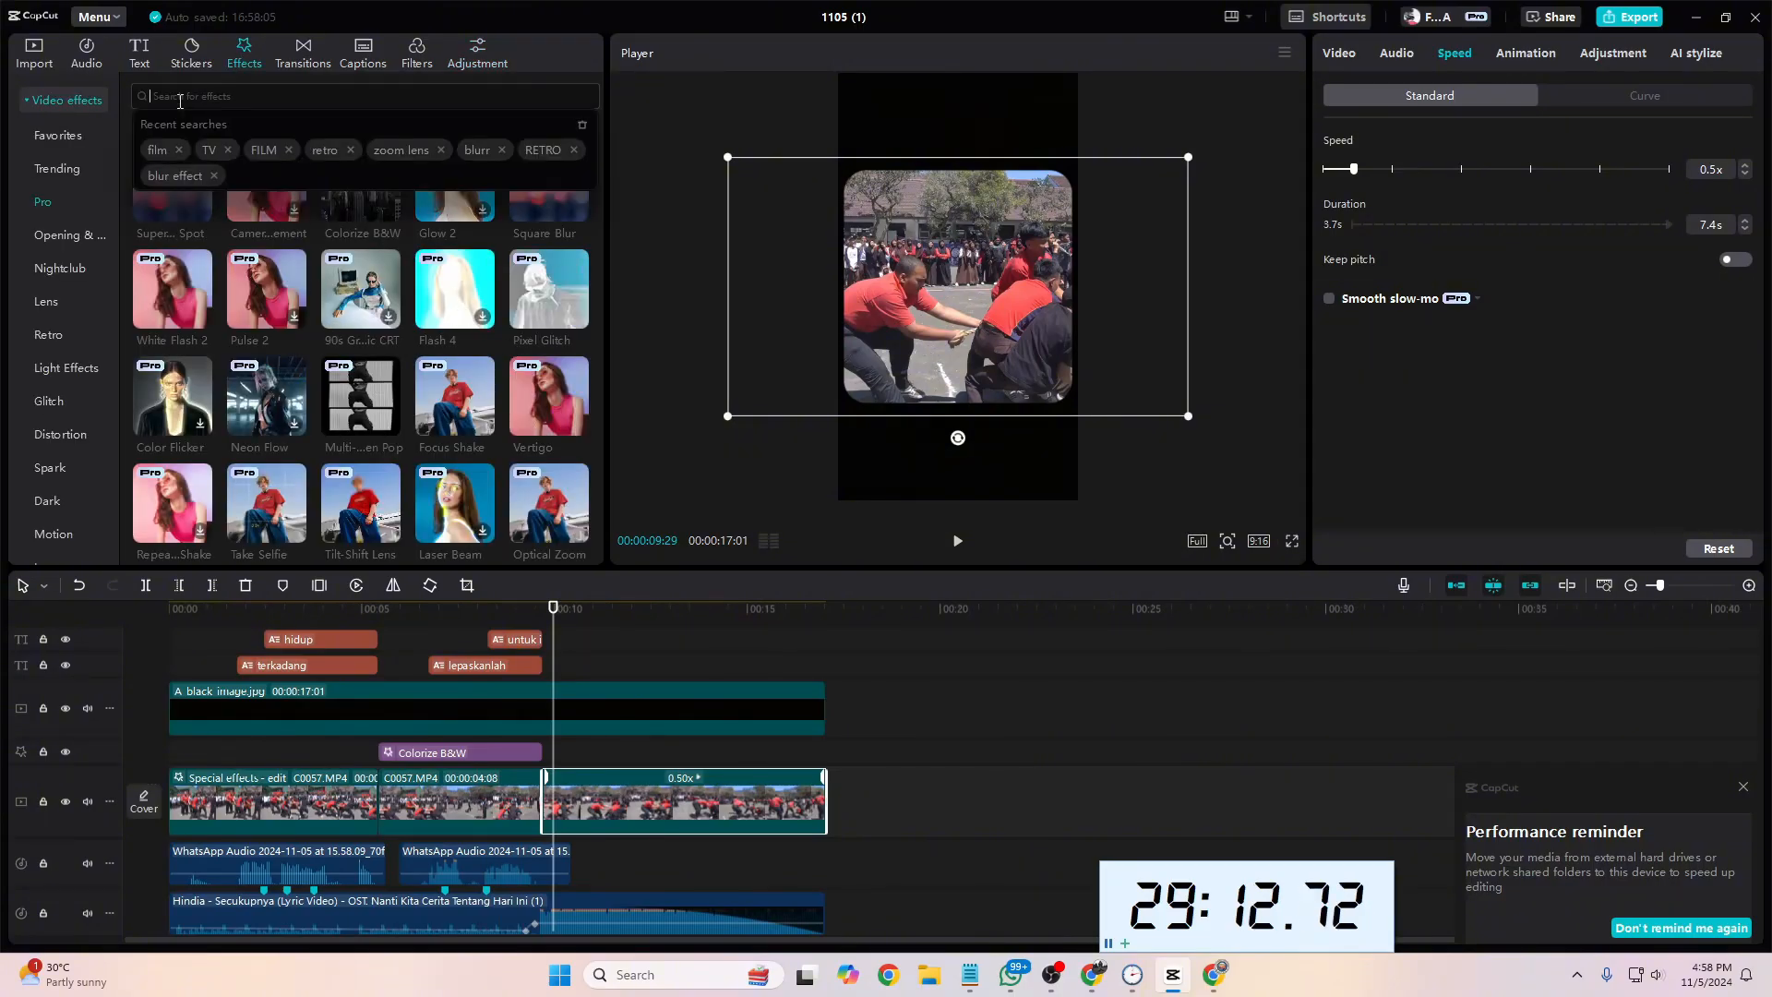
{"action": "type", "text": "vintage"}
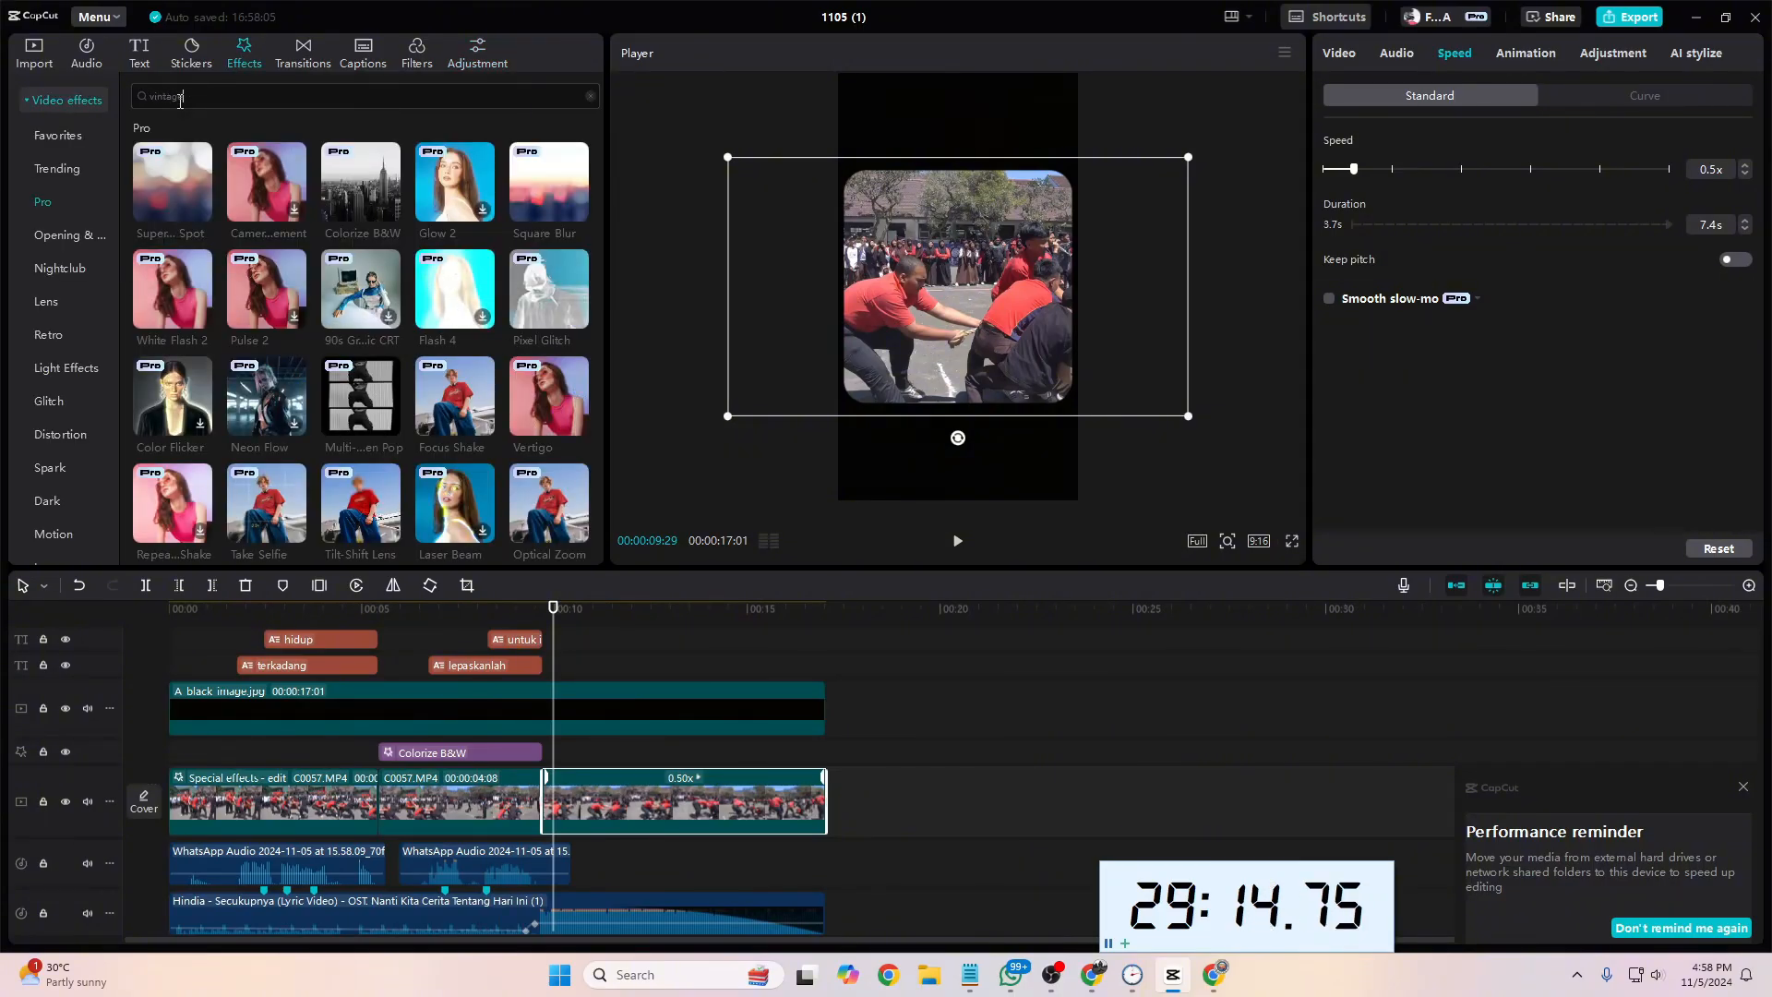
{"action": "key", "text": "Return"}
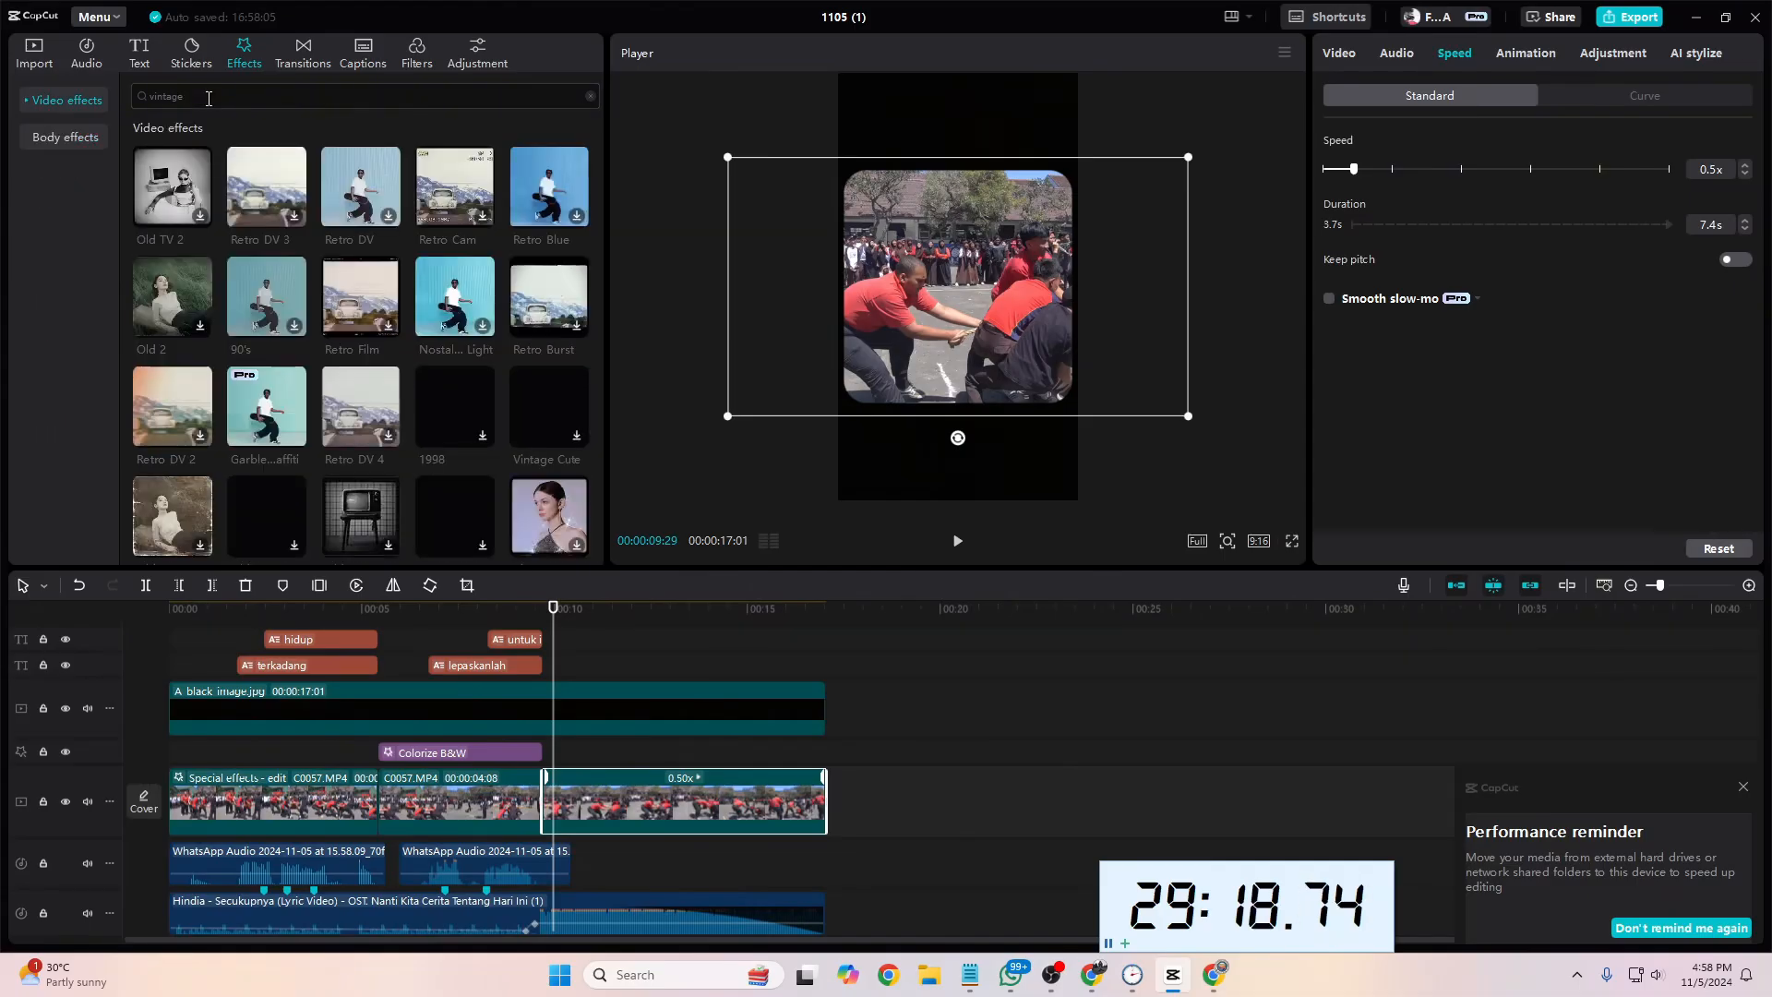
{"action": "left_click_drag", "start_coordinate": [267, 199], "coordinate": [809, 755]}
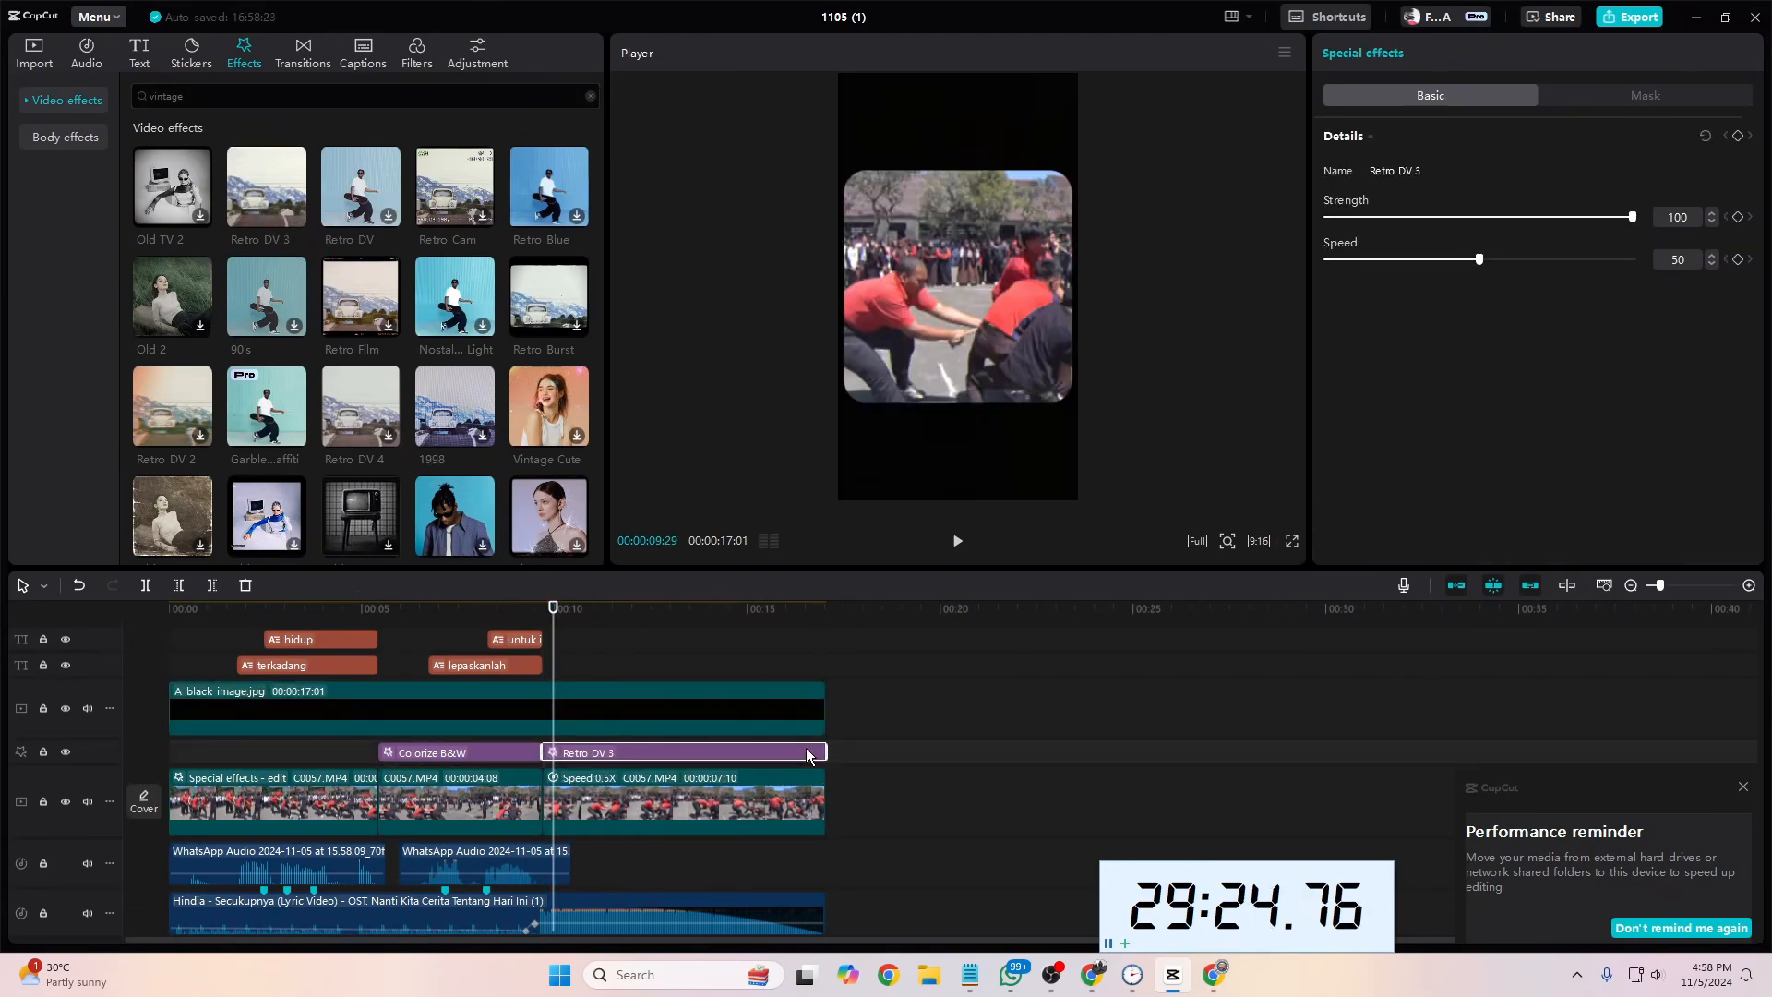
Step: Play from shortly before the third footage segment to check the Retro DV 3 effect
{"action": "left_click_drag", "start_coordinate": [561, 636], "coordinate": [484, 640]}
{"action": "key", "text": "space"}
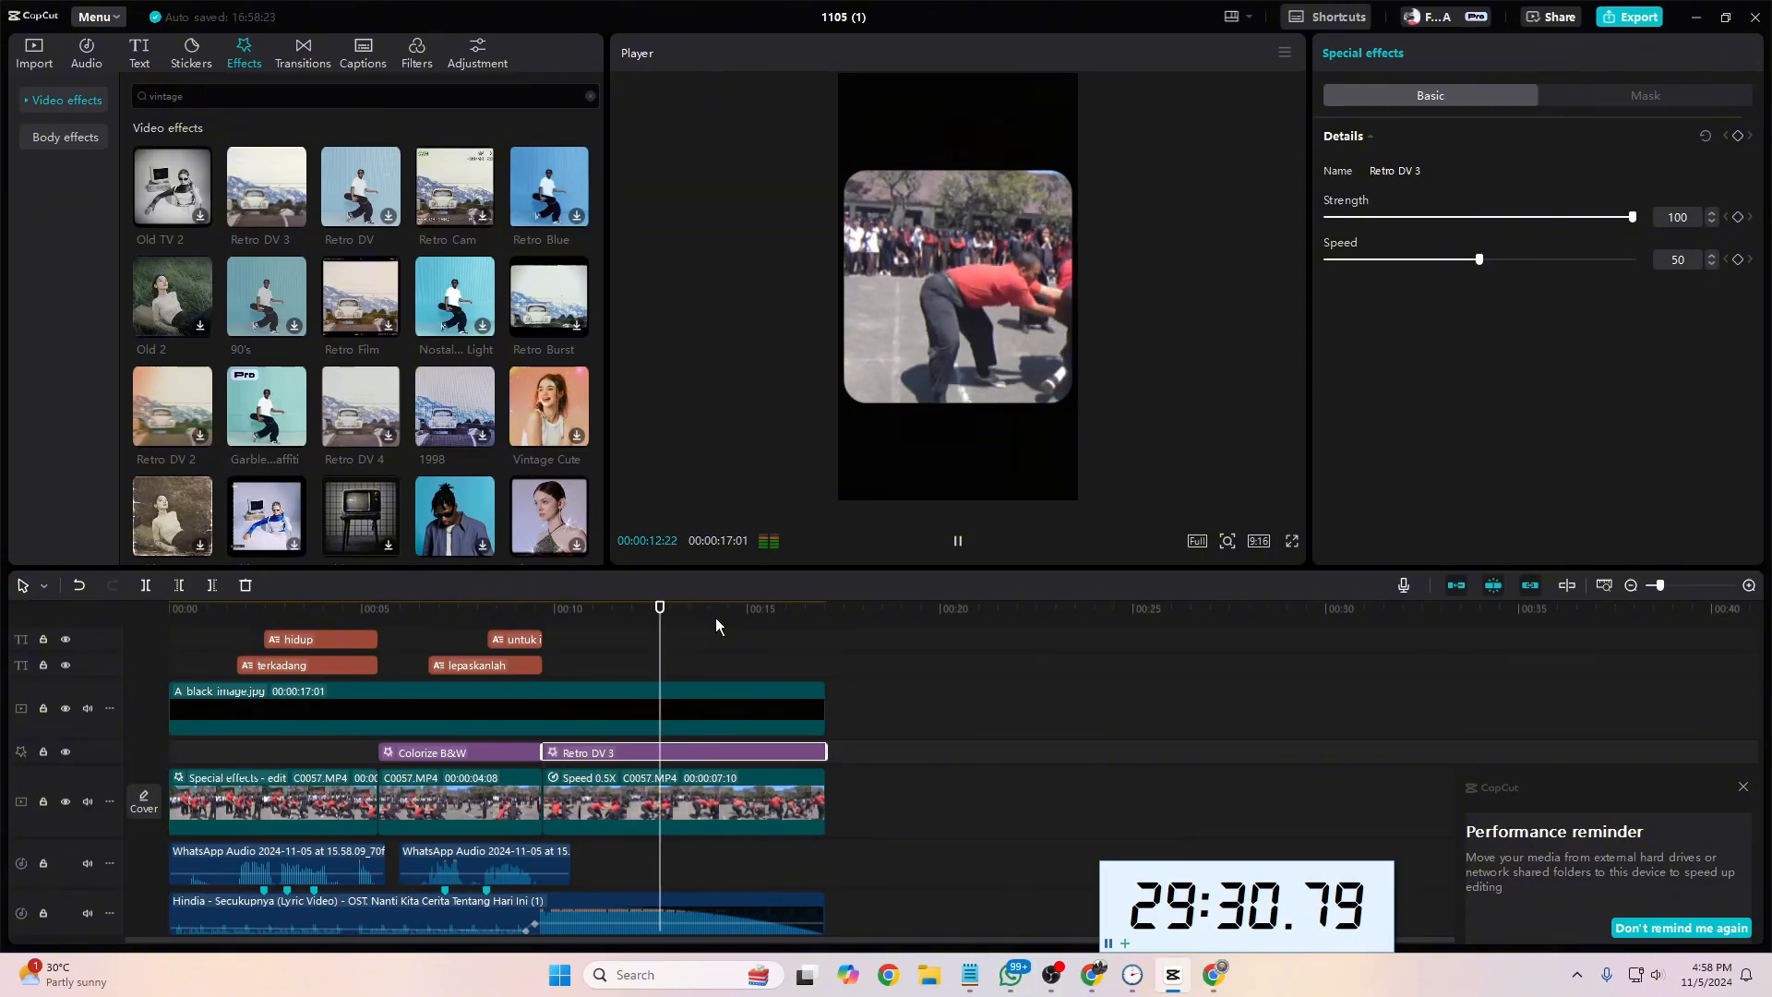
{"action": "key", "text": "space"}
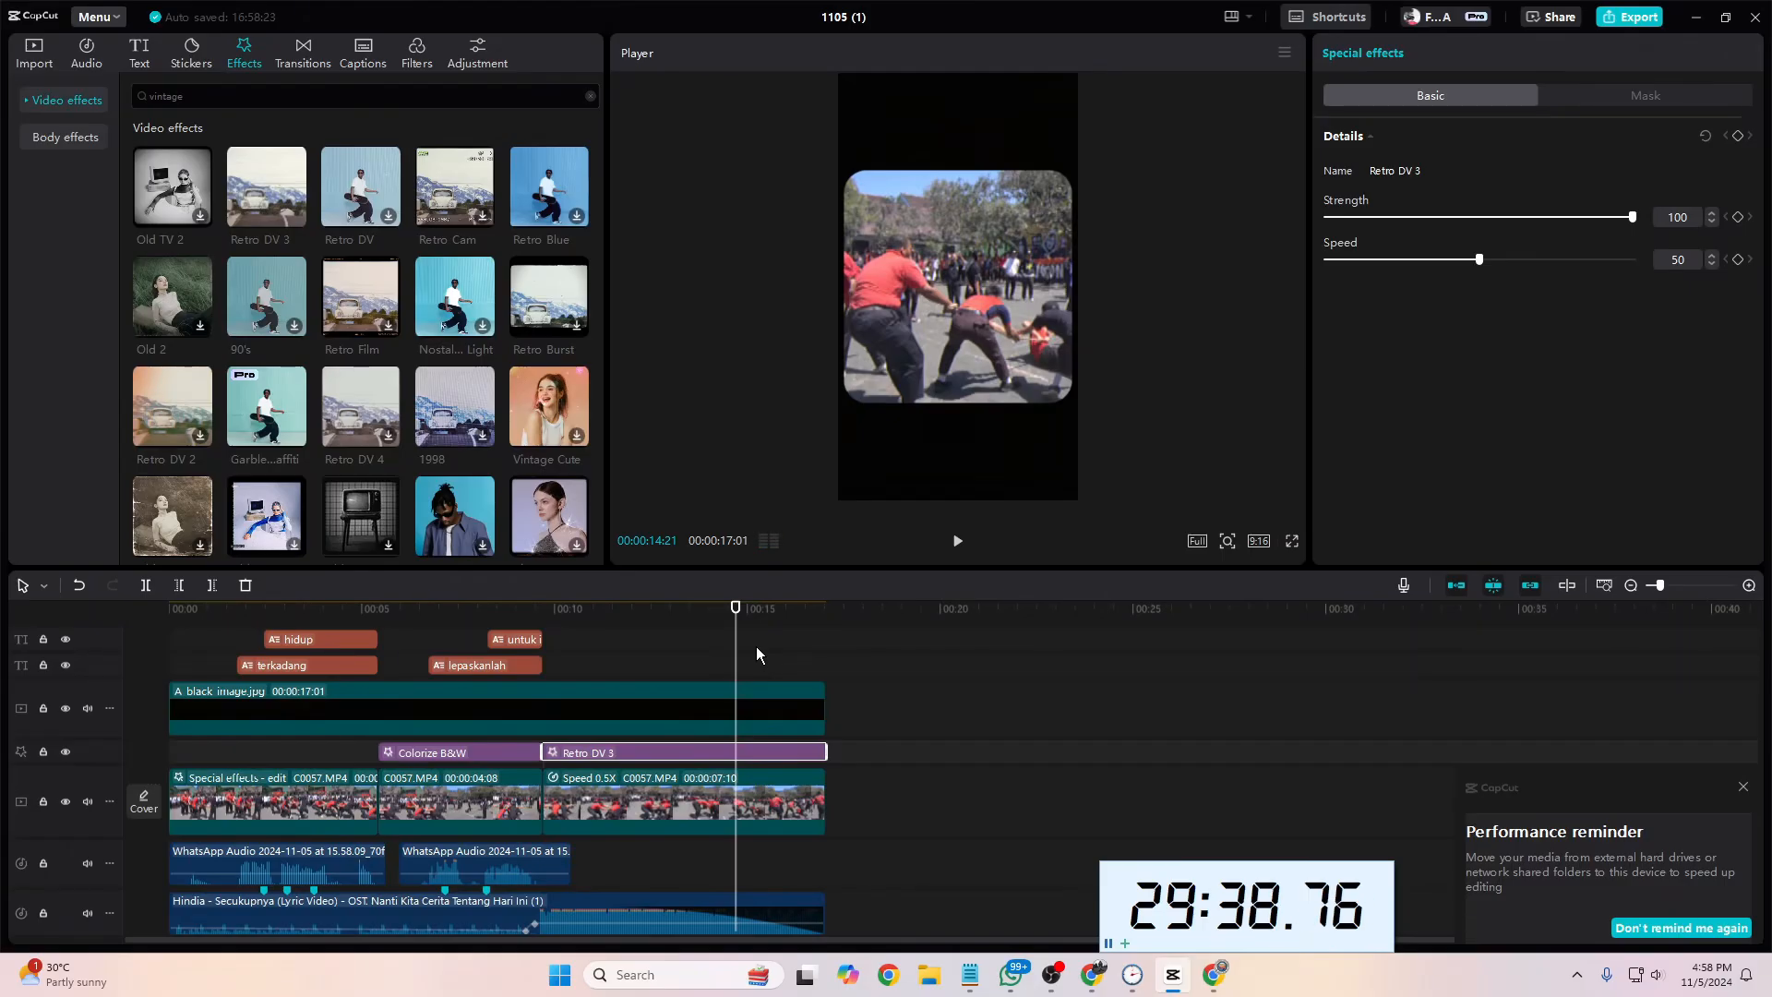
Step: Try a glow on the "selalu menarik" caption, turn it off again and look through the other text style options
{"action": "scroll", "coordinate": [593, 673], "scroll_direction": "up", "scroll_amount": 1}
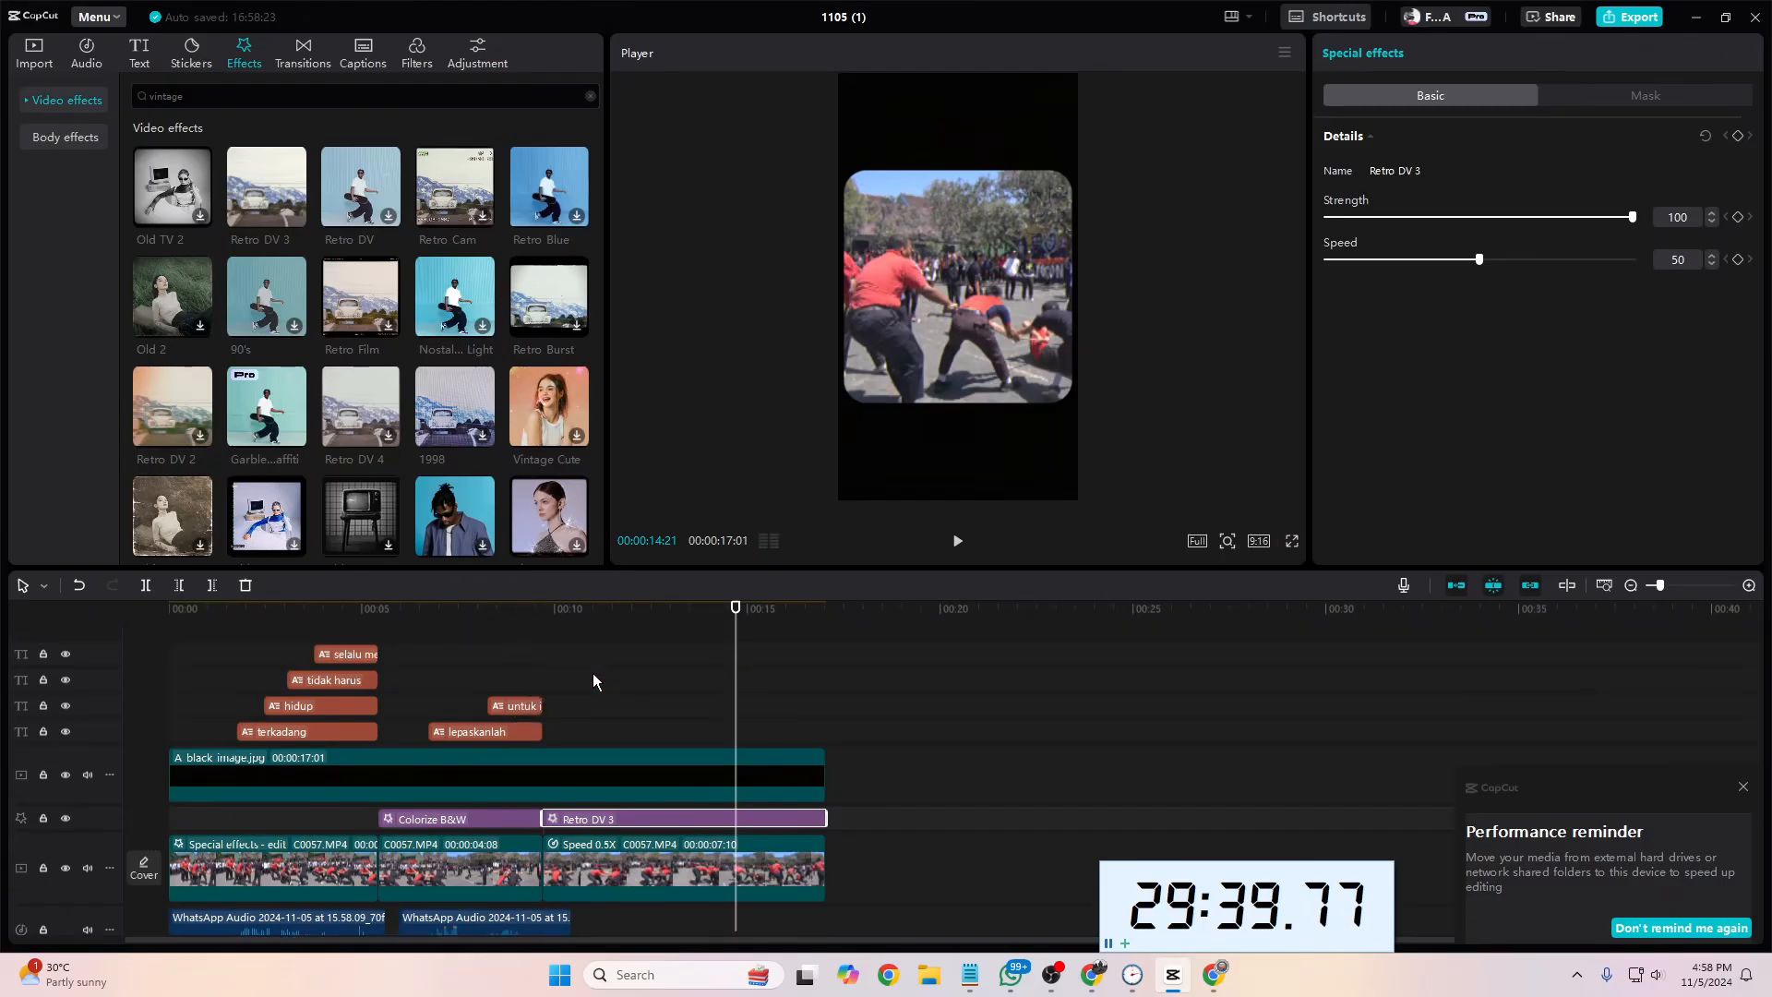
{"action": "left_click", "coordinate": [350, 632]}
{"action": "left_click", "coordinate": [348, 654]}
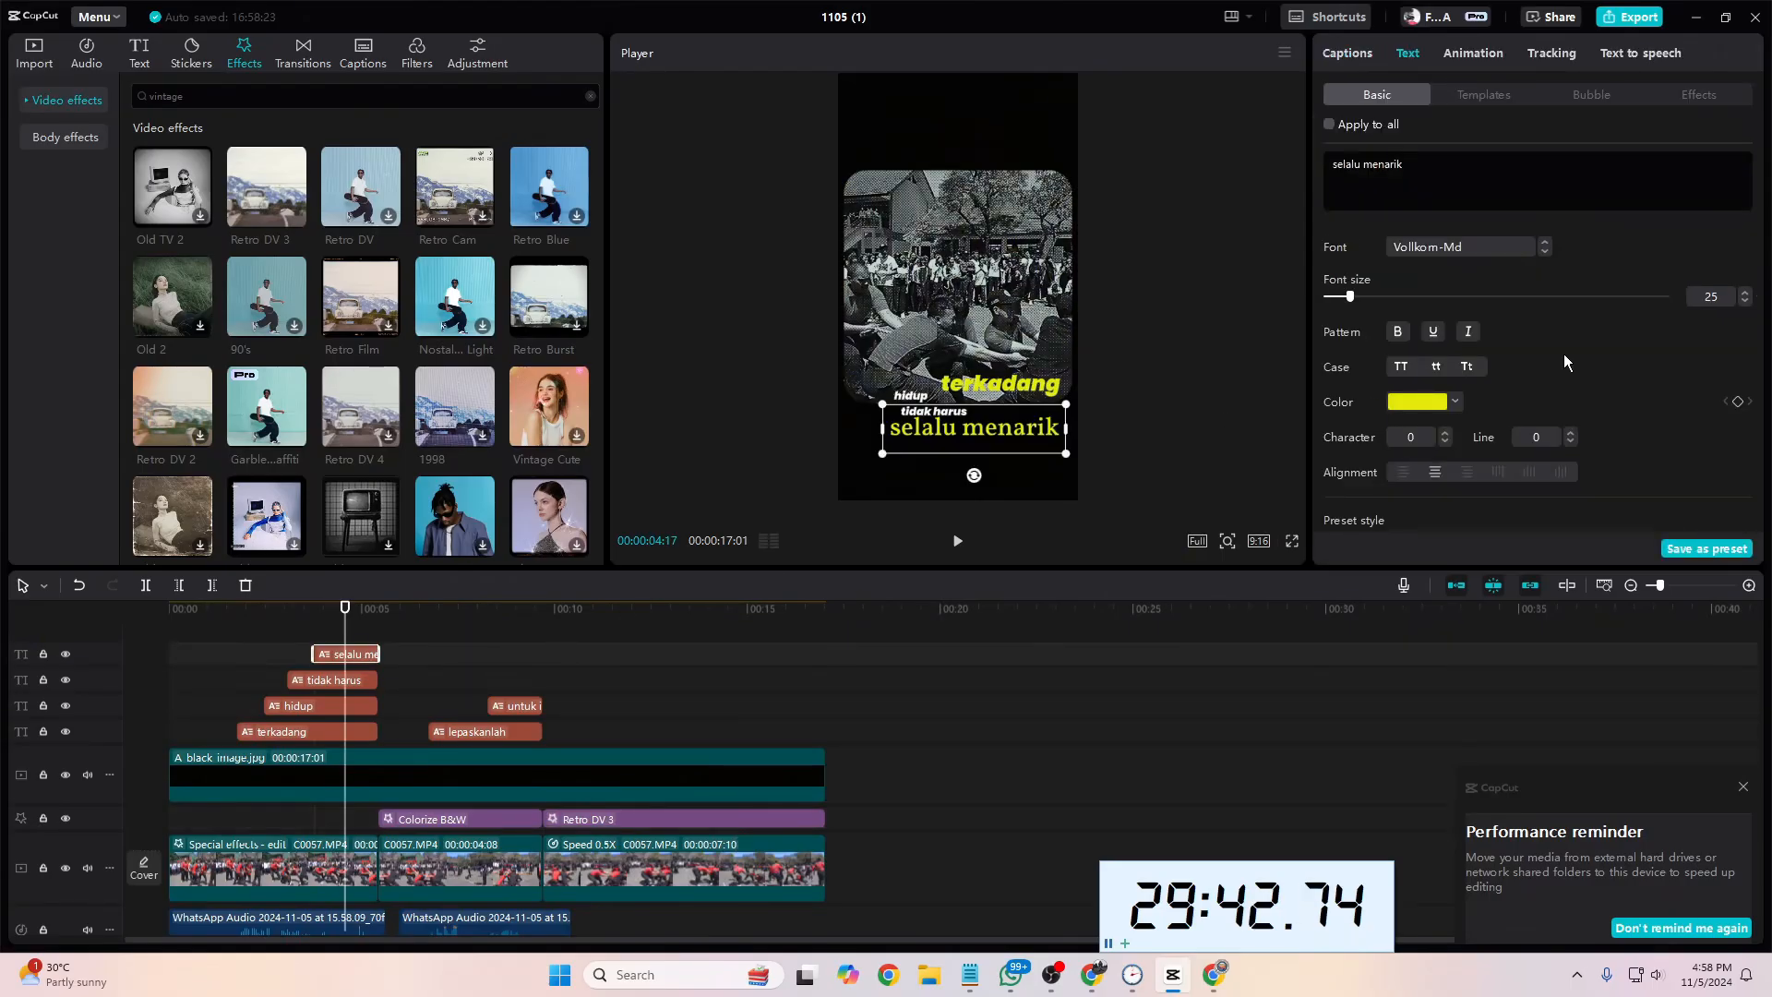
{"action": "scroll", "coordinate": [1565, 356], "scroll_direction": "down", "scroll_amount": 5}
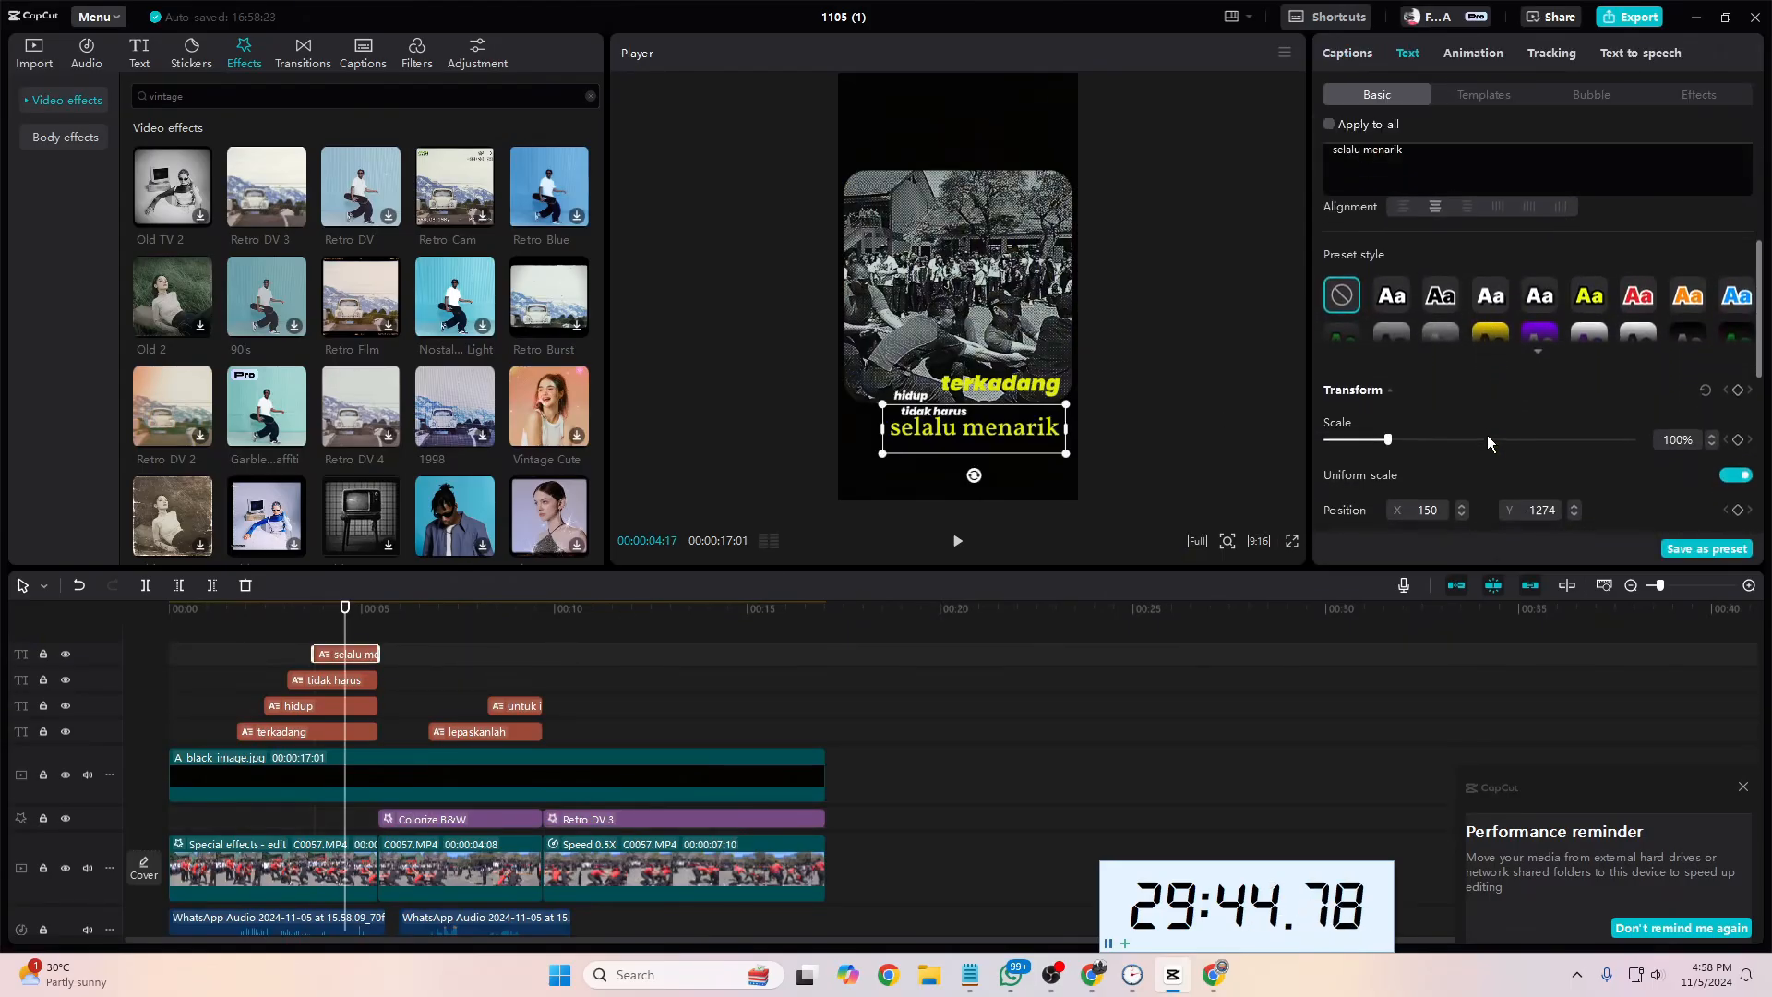
{"action": "scroll", "coordinate": [1487, 434], "scroll_direction": "down", "scroll_amount": 5}
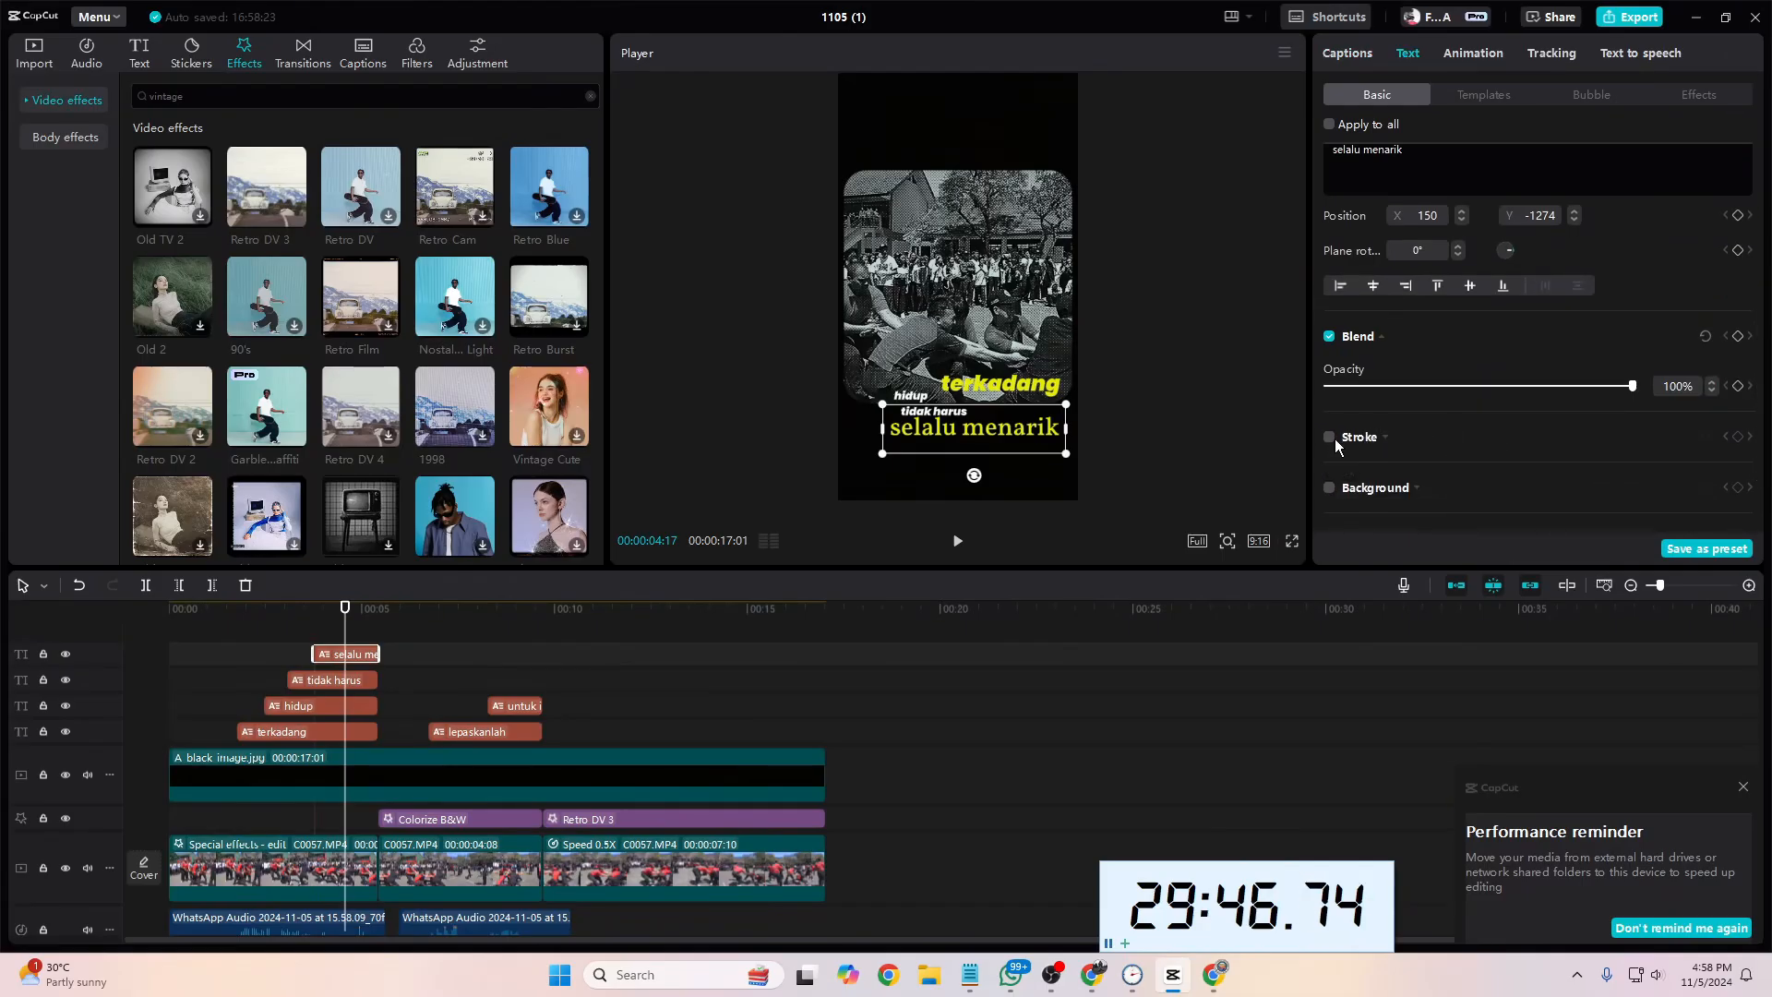
{"action": "scroll", "coordinate": [1366, 438], "scroll_direction": "down", "scroll_amount": 3}
{"action": "left_click", "coordinate": [1329, 407]}
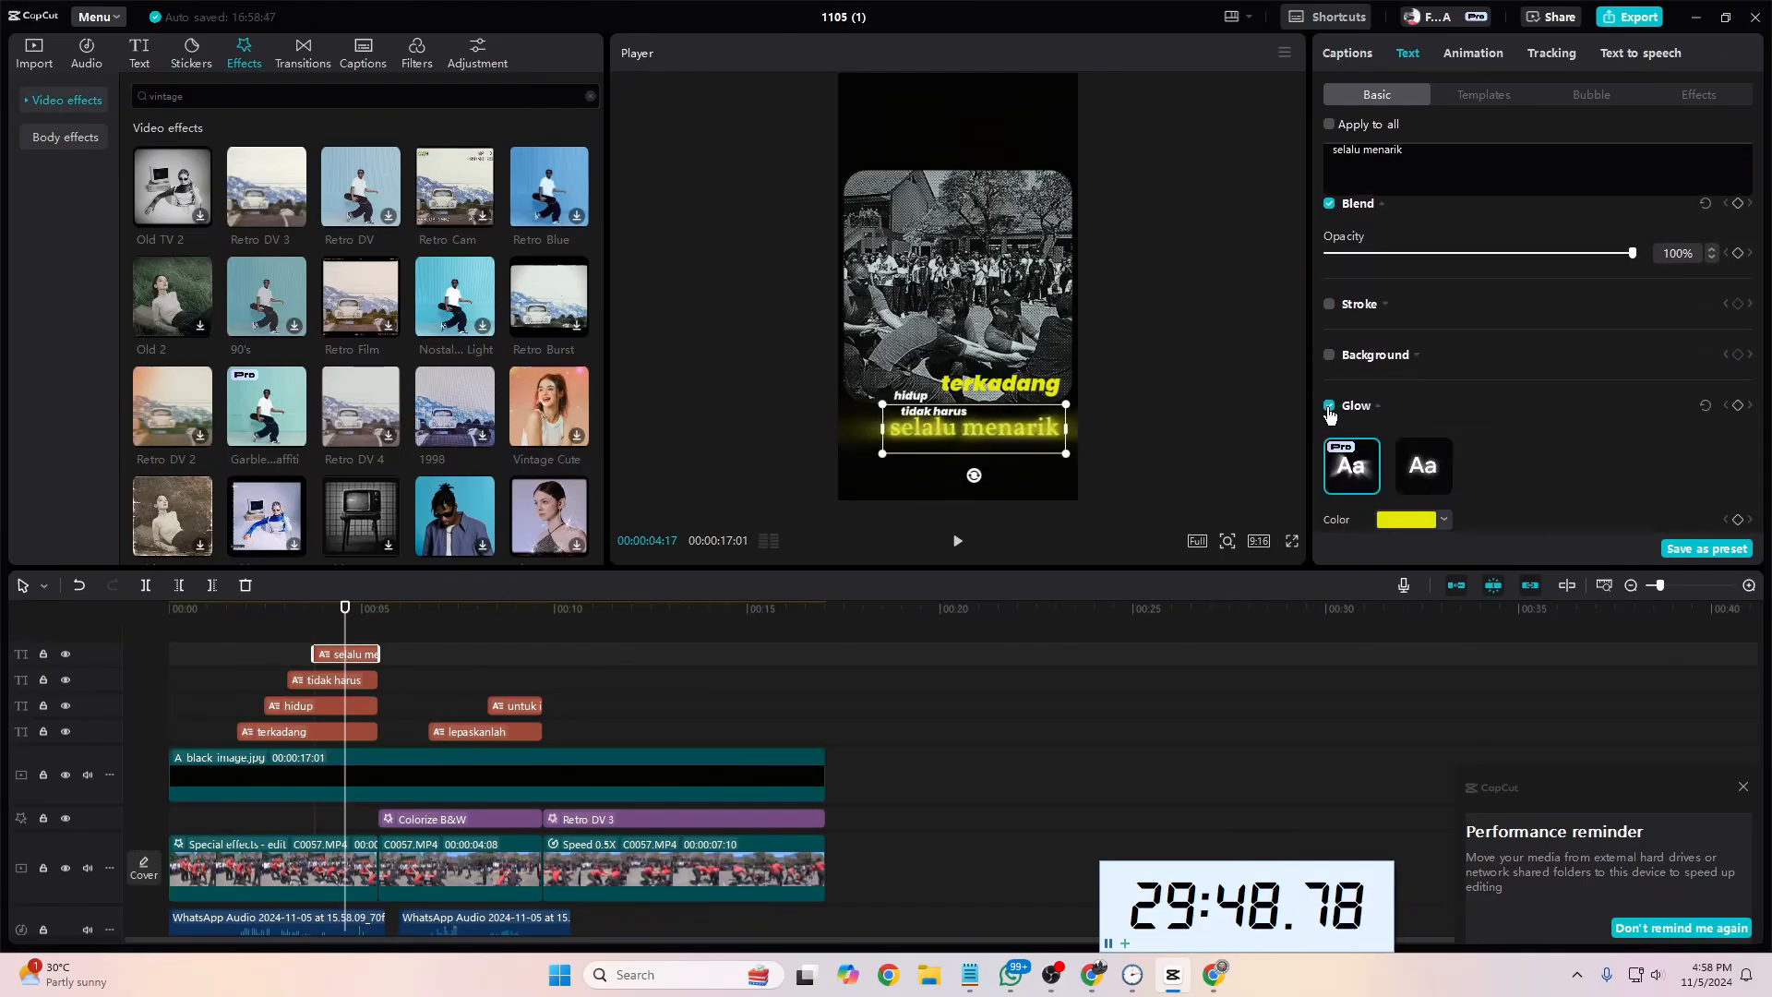
{"action": "left_click", "coordinate": [1329, 407]}
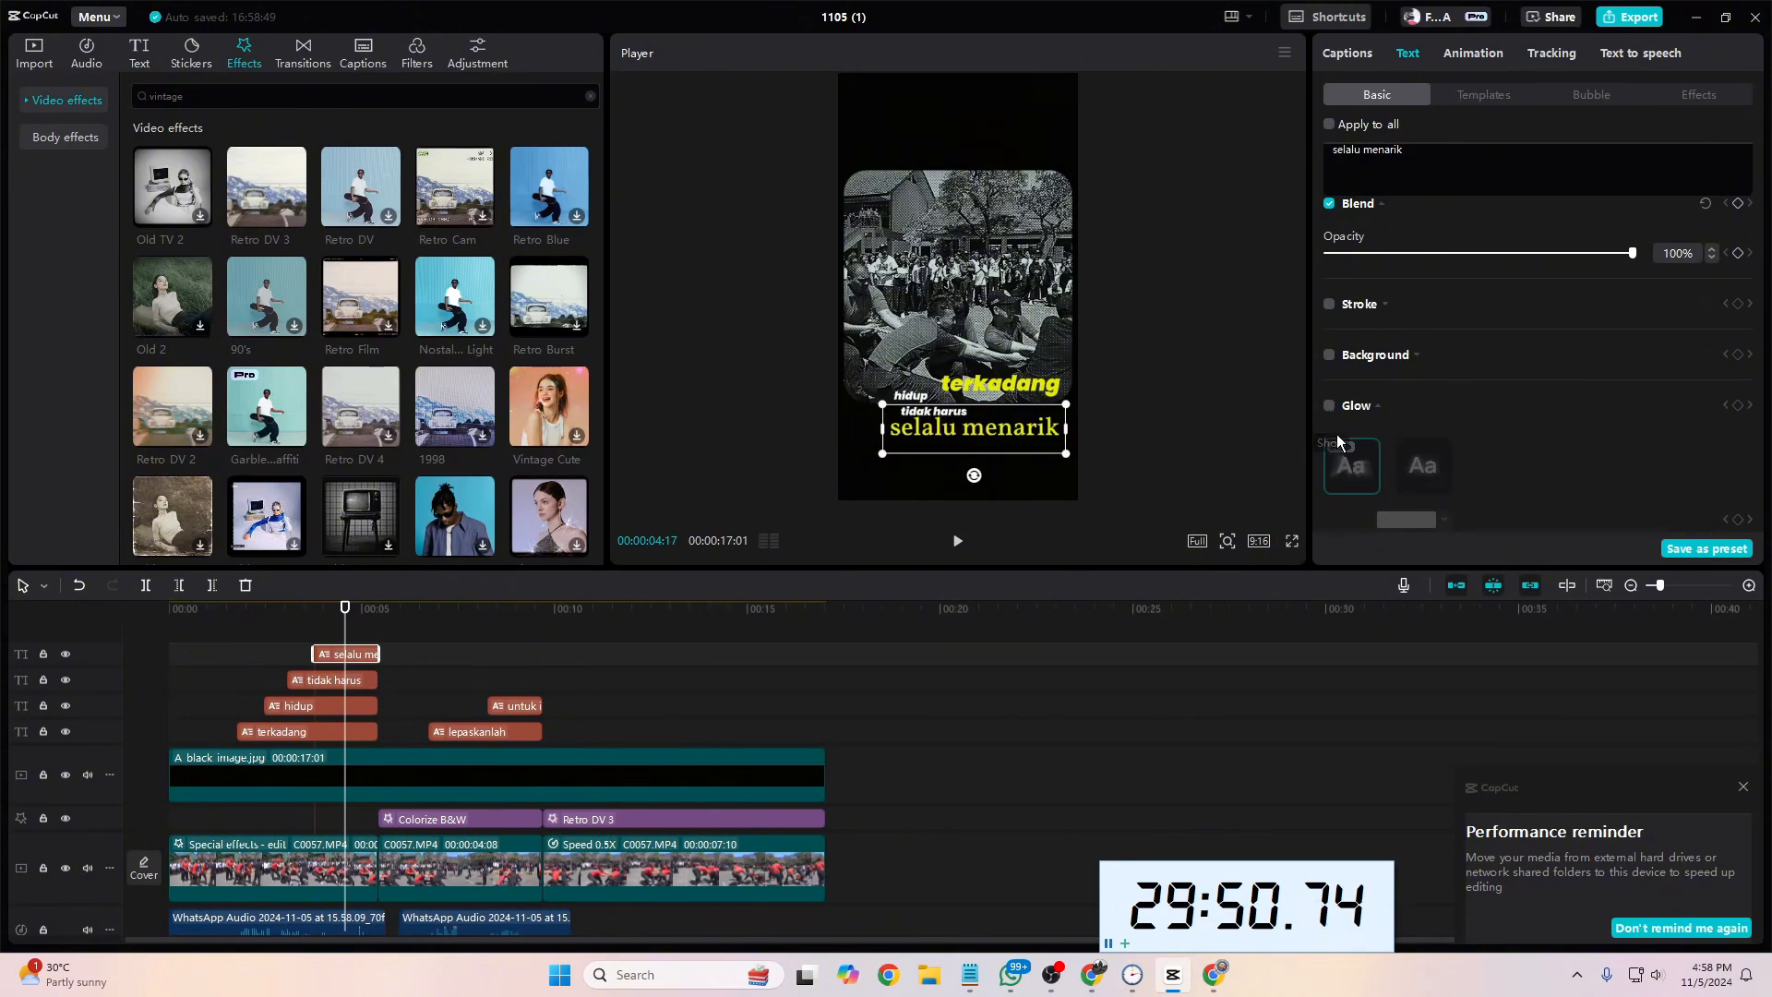
{"action": "scroll", "coordinate": [1427, 425], "scroll_direction": "down", "scroll_amount": 1}
{"action": "scroll", "coordinate": [1421, 456], "scroll_direction": "down", "scroll_amount": 2}
{"action": "scroll", "coordinate": [1392, 467], "scroll_direction": "up", "scroll_amount": 5}
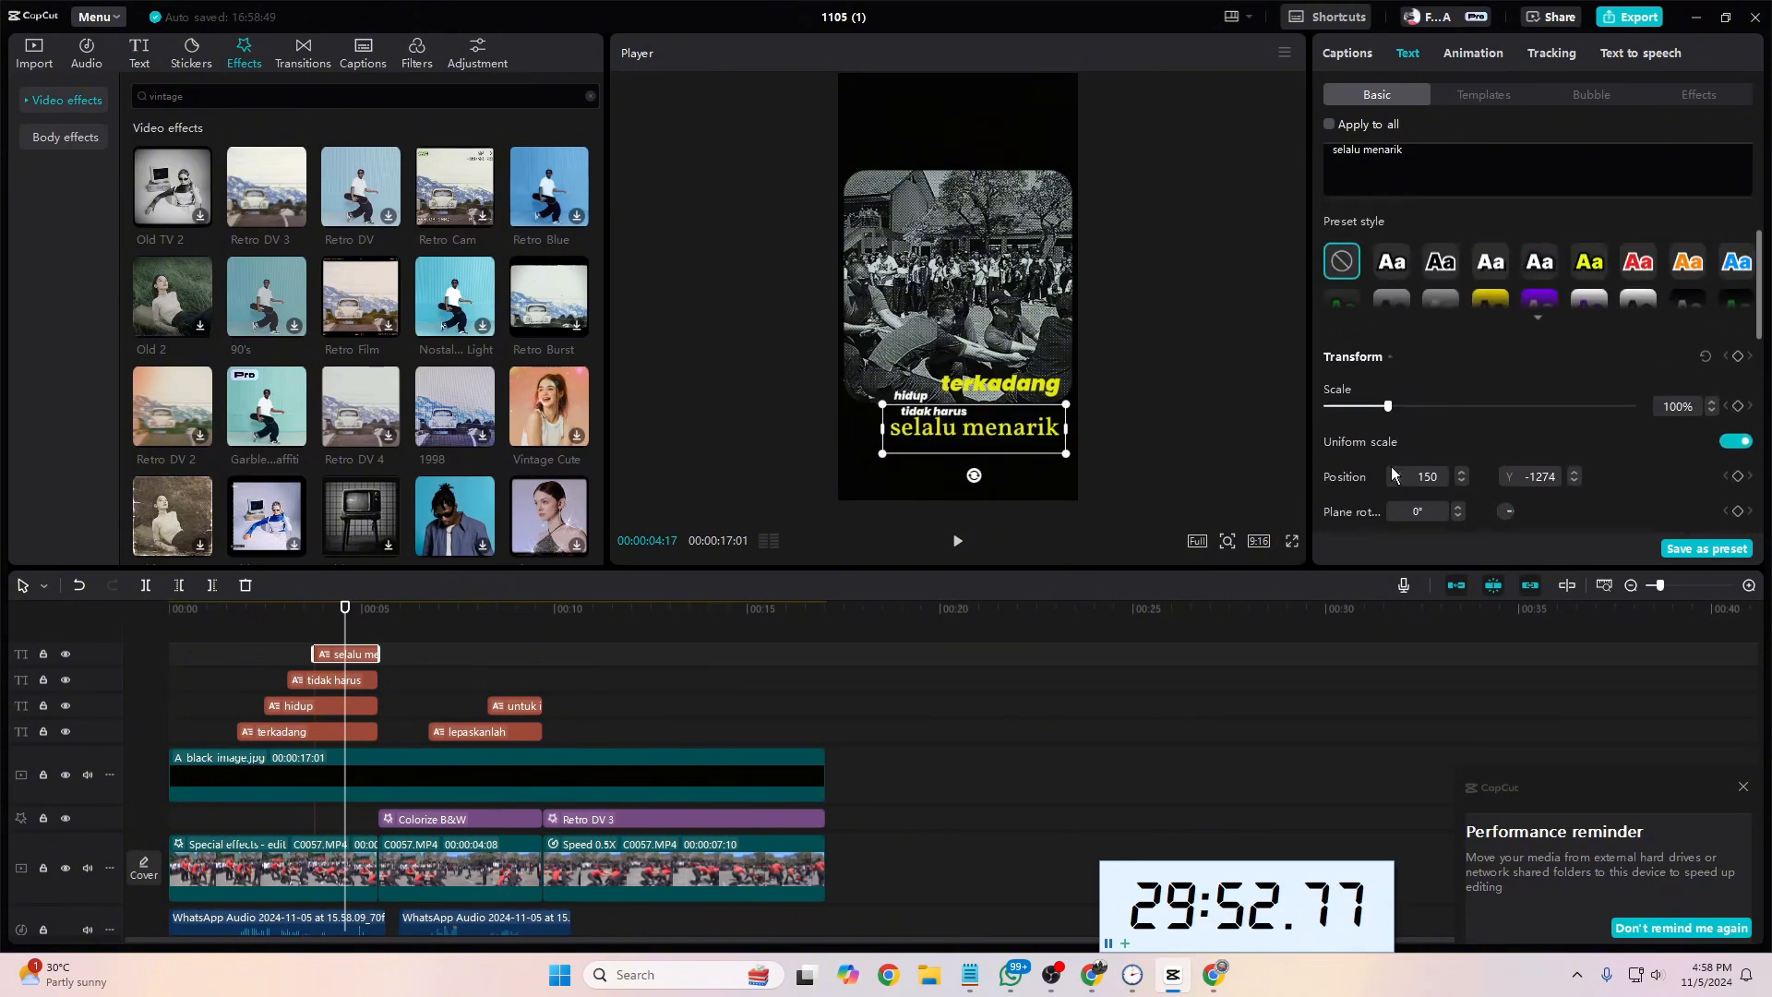
{"action": "scroll", "coordinate": [1392, 467], "scroll_direction": "down", "scroll_amount": 5}
{"action": "left_click_drag", "start_coordinate": [1760, 428], "coordinate": [1752, 369]}
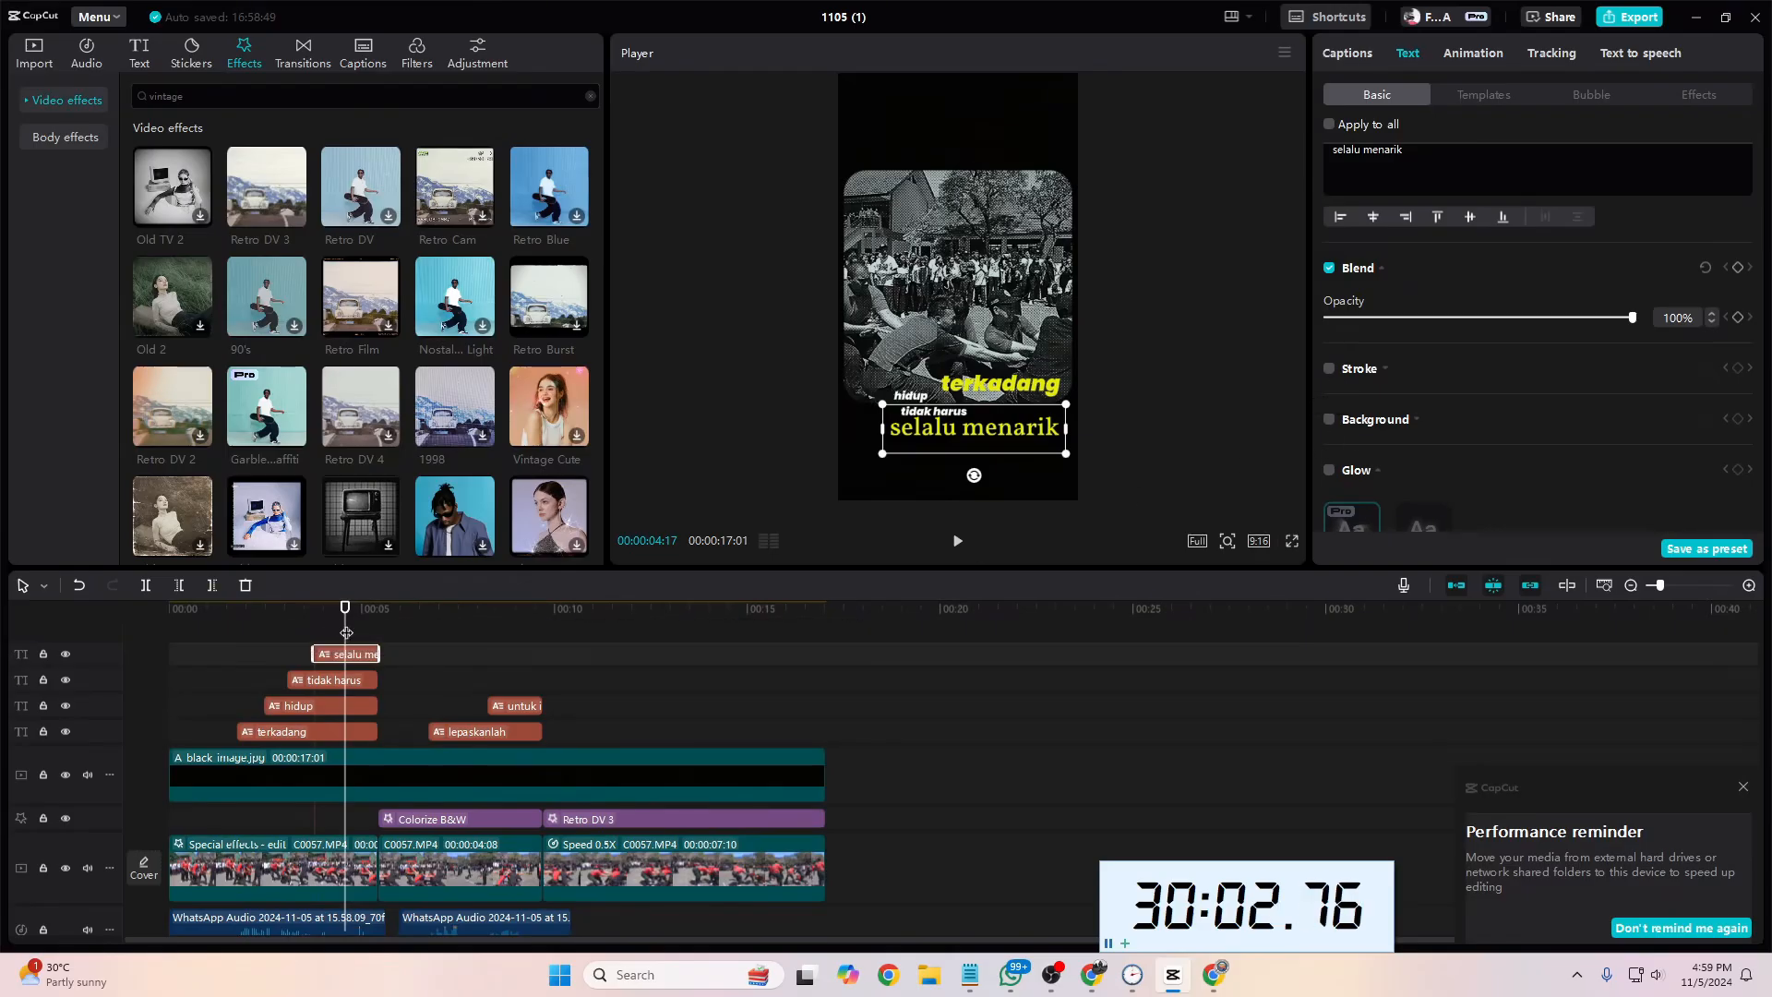
Step: Play the opening of the video from the start, then inspect the frames at the very end of the footage
{"action": "left_click_drag", "start_coordinate": [347, 633], "coordinate": [136, 633]}
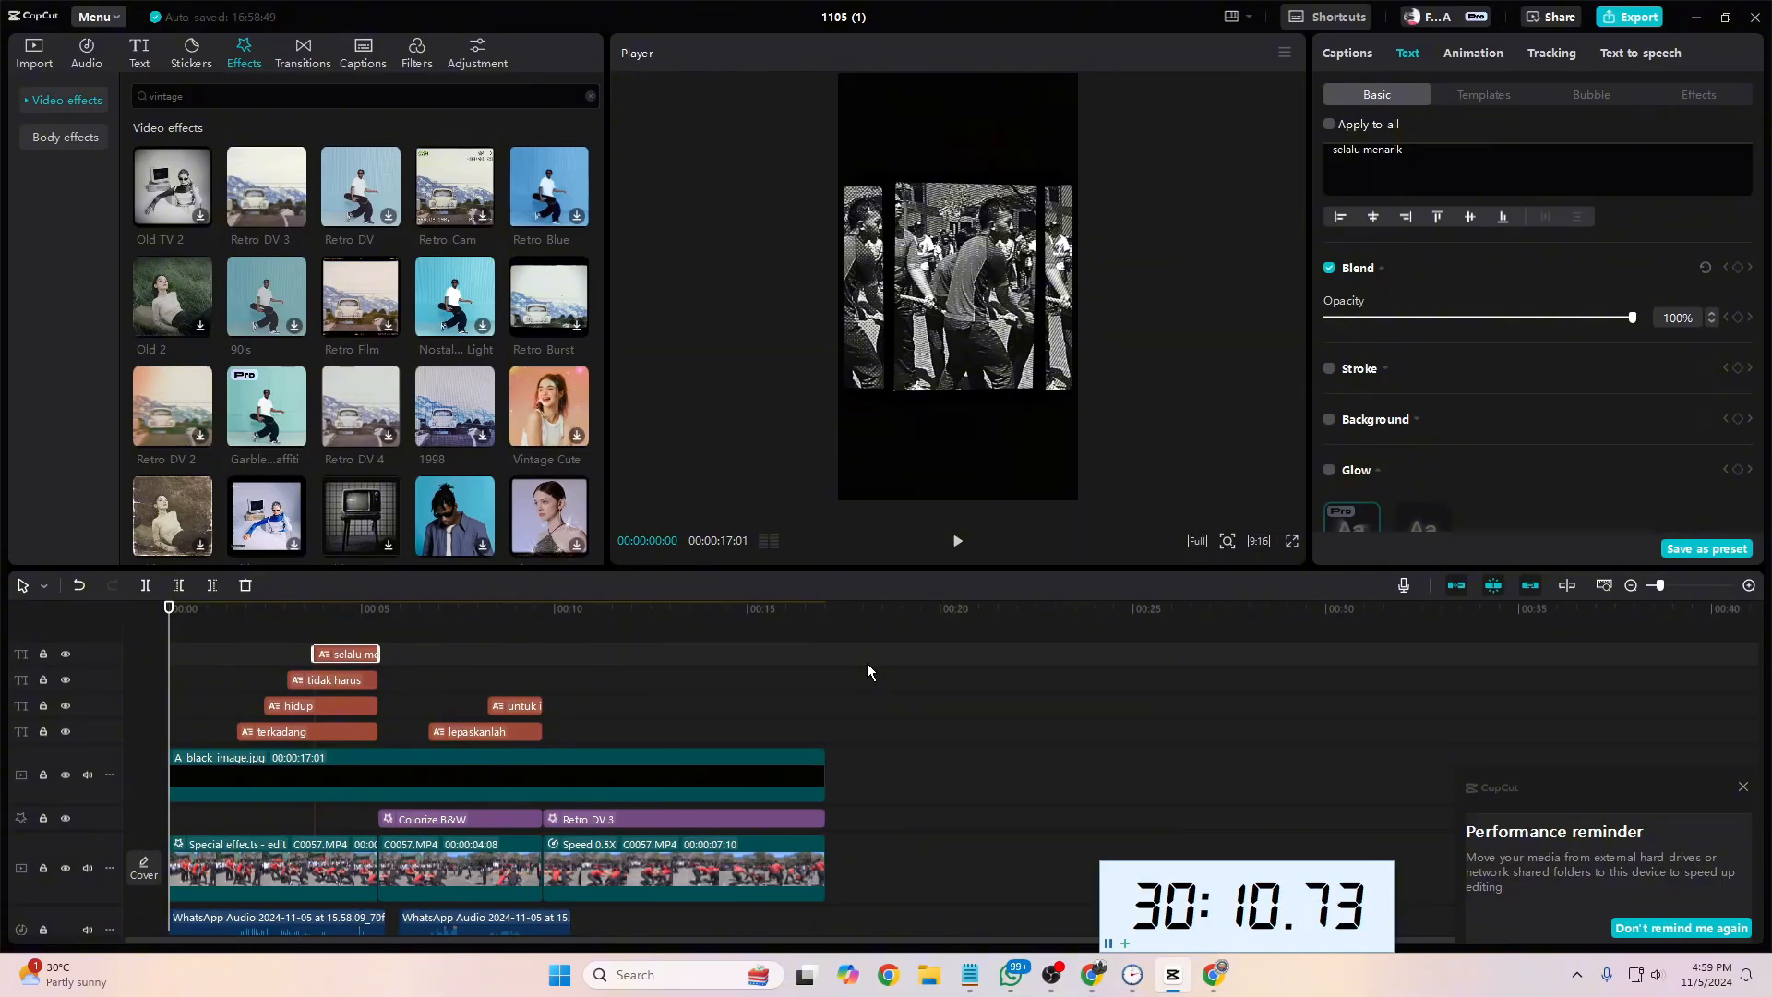
{"action": "key", "text": "space"}
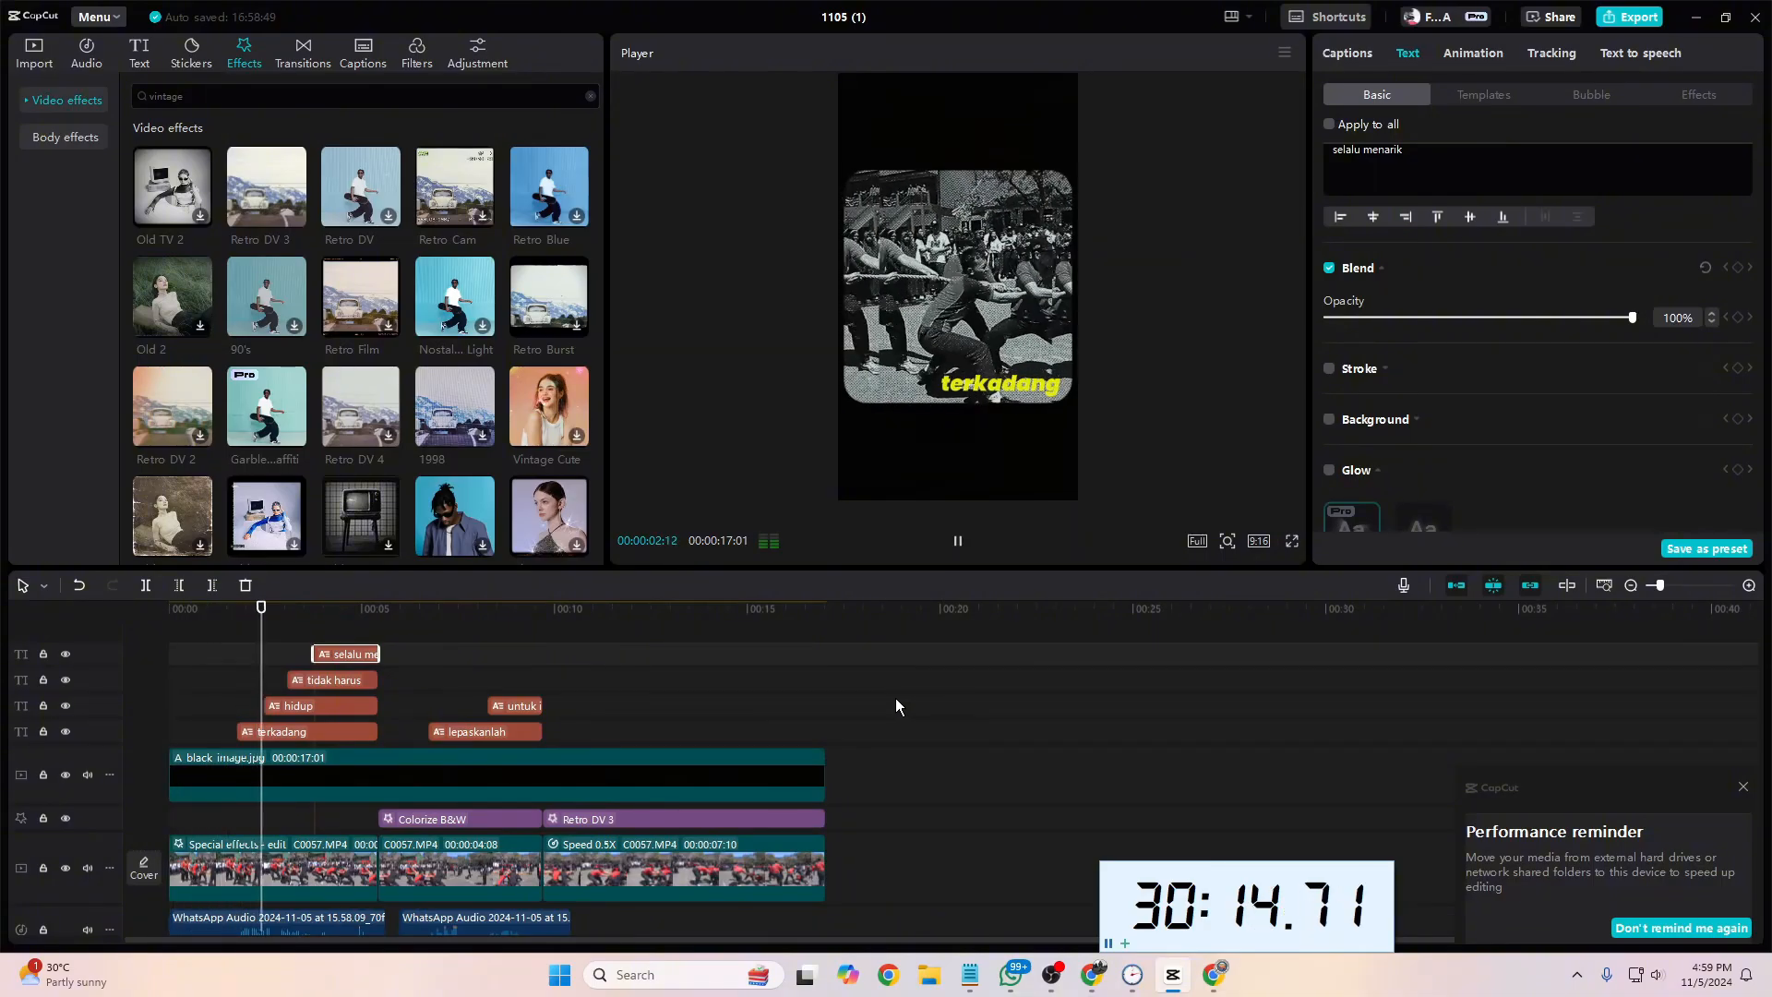
{"action": "key", "text": "space"}
{"action": "left_click_drag", "start_coordinate": [297, 613], "coordinate": [826, 652]}
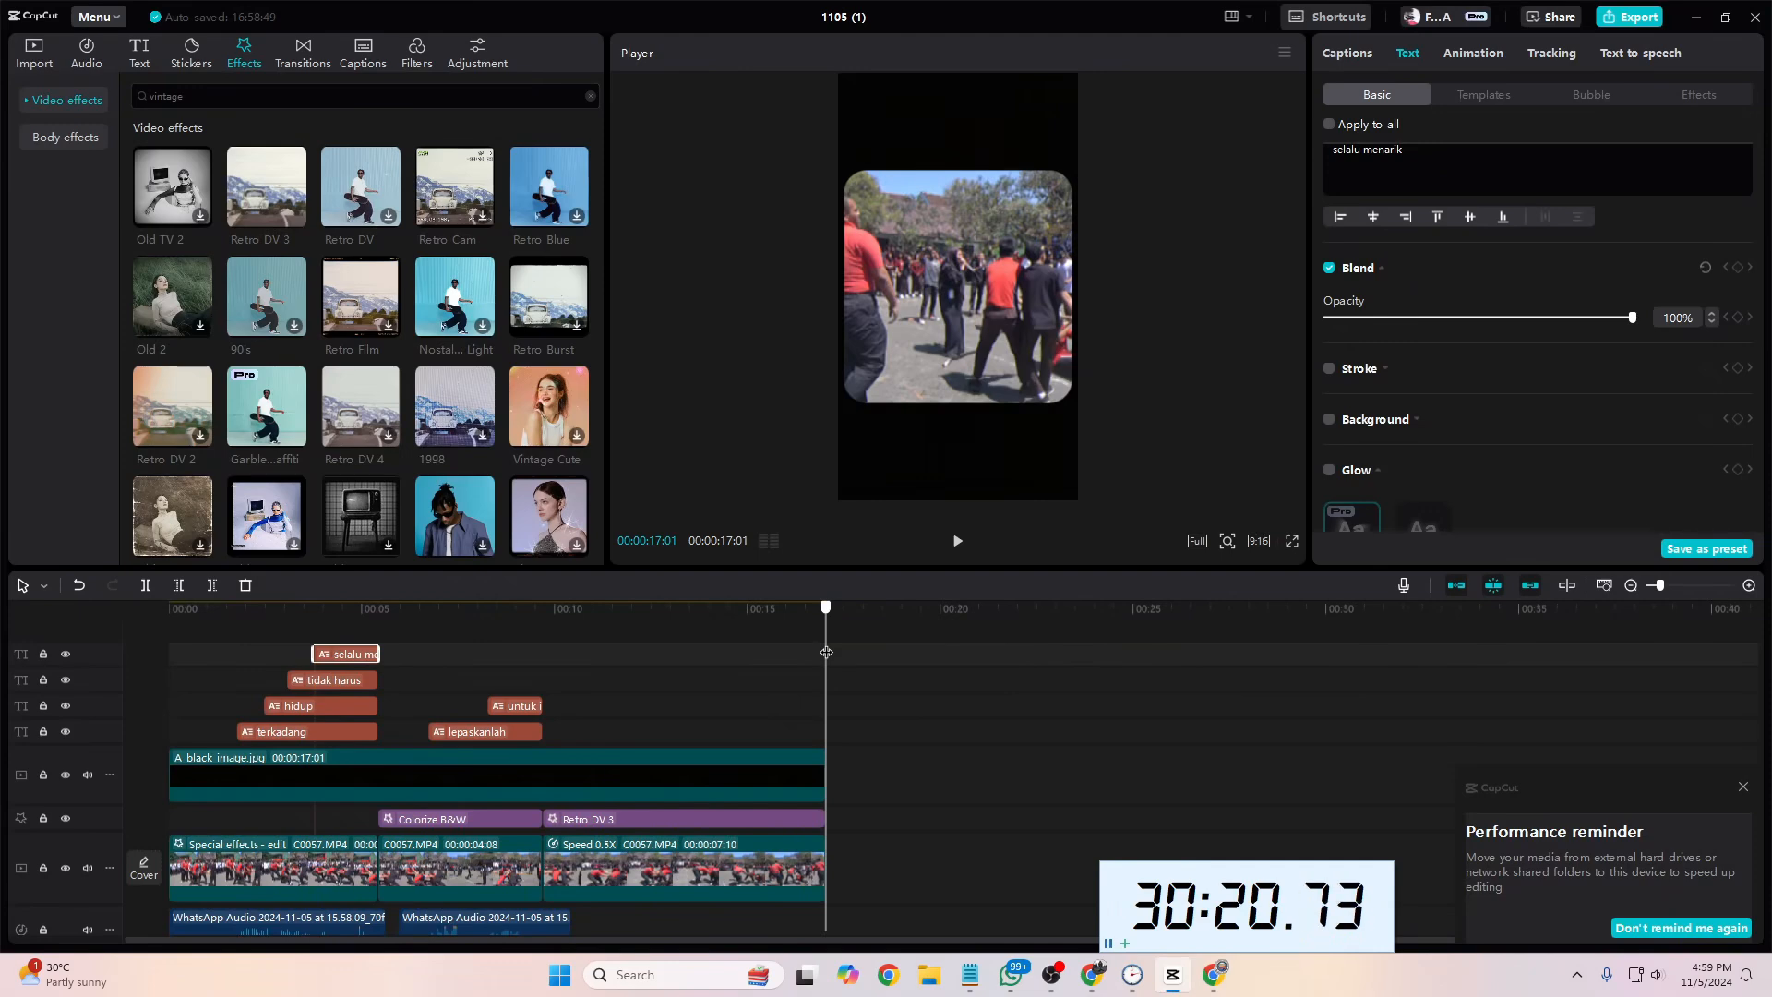
{"action": "left_click_drag", "start_coordinate": [826, 652], "coordinate": [830, 711]}
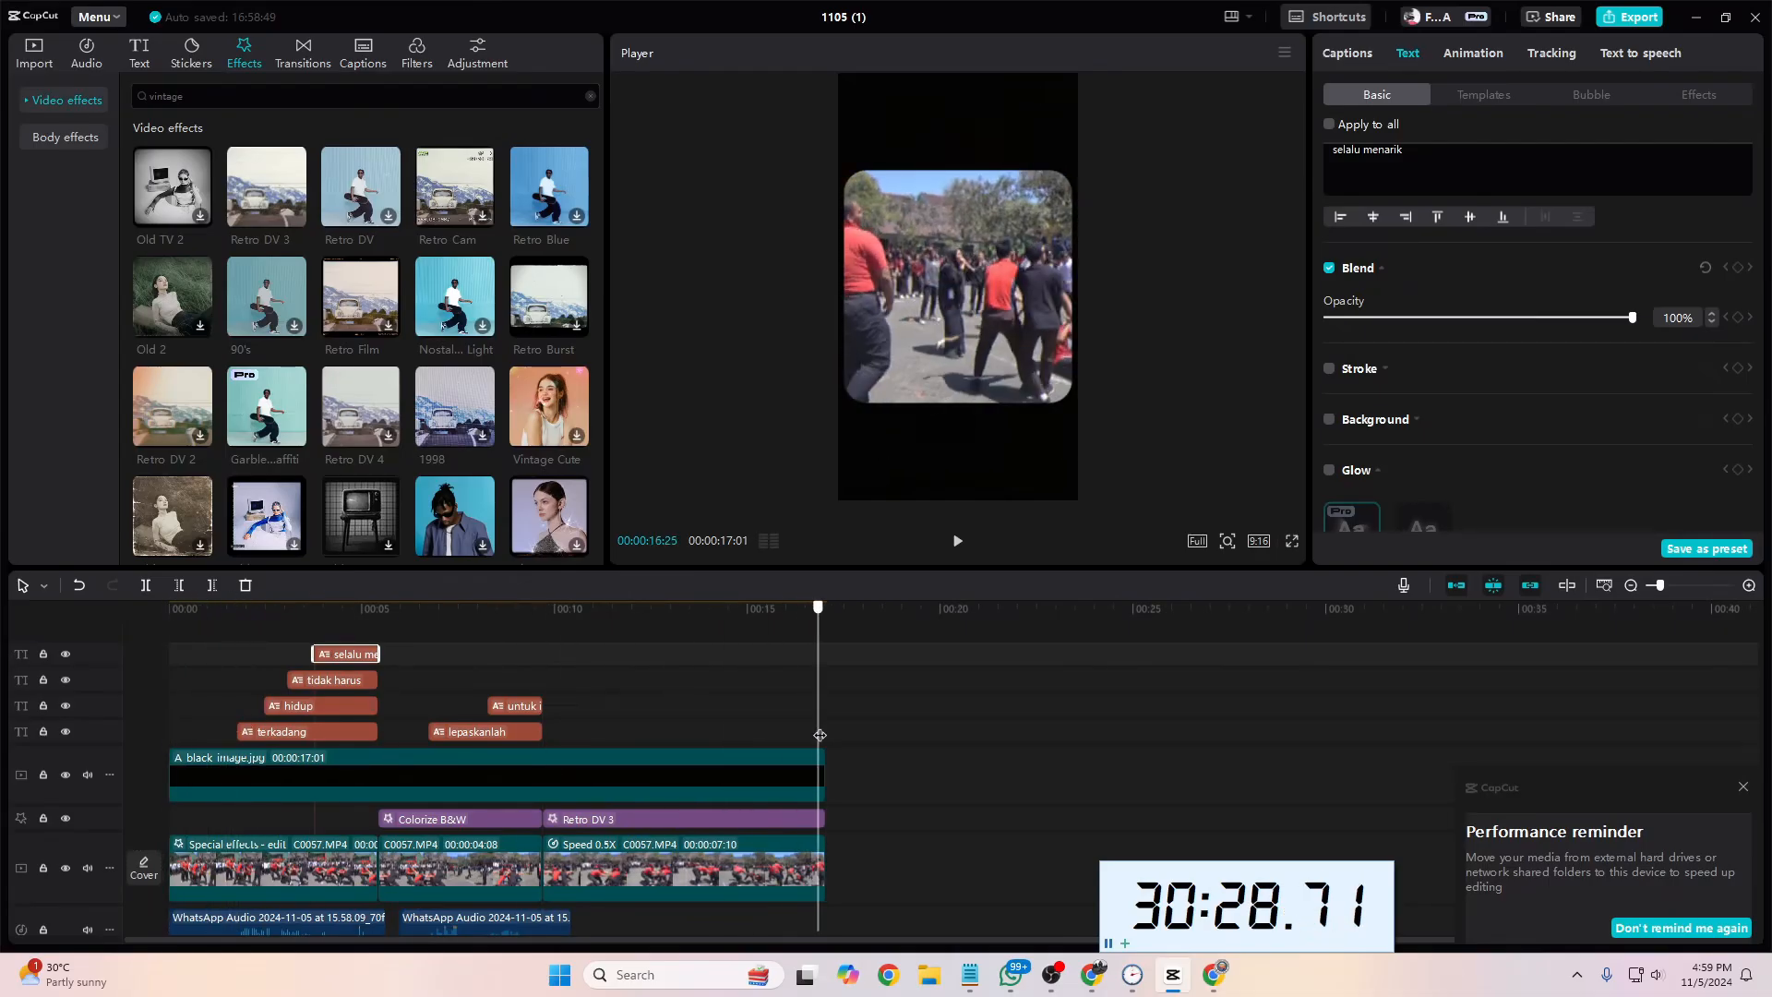